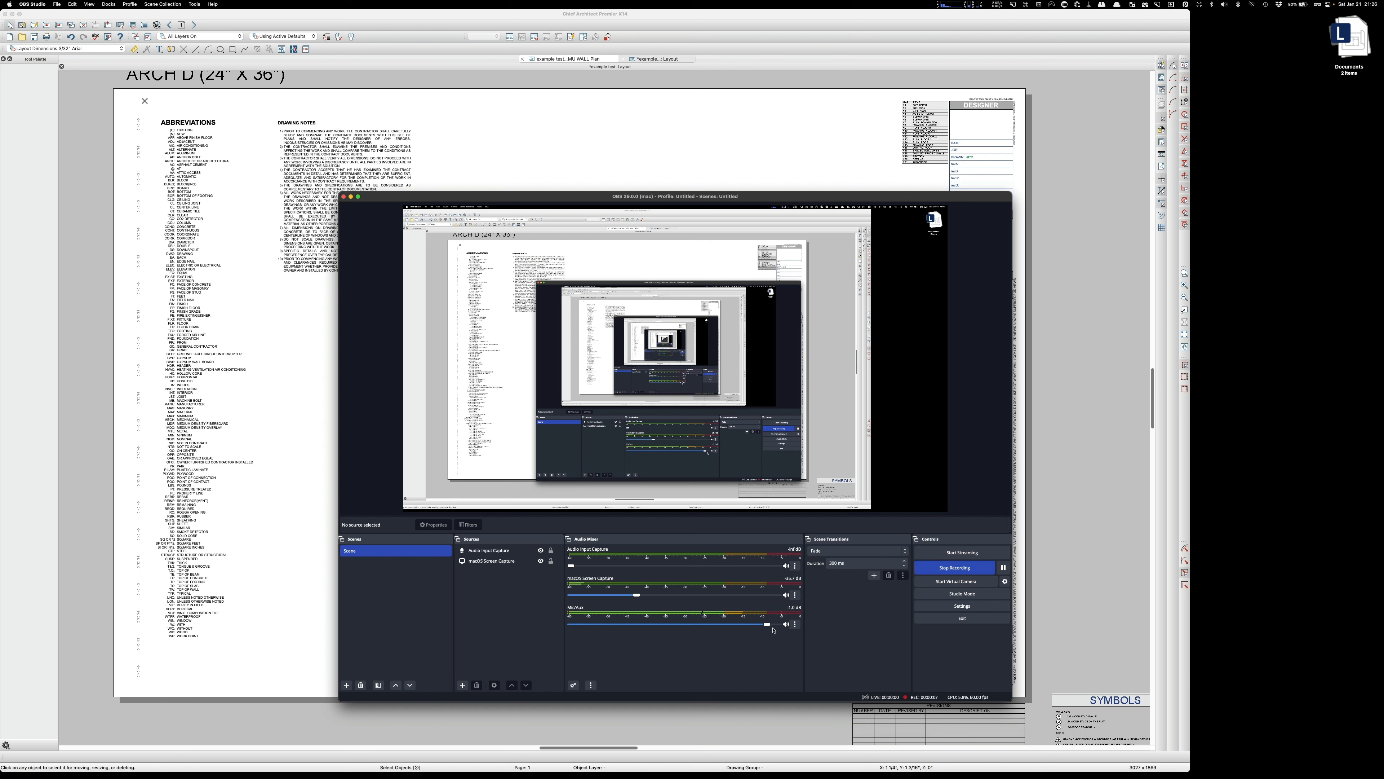
Step: Lower the Mic/Aux volume to about -1.5 dB and the macOS Screen Capture volume to about -45.7 dB
left_click_drag(766, 627, 763, 626)
left_click_drag(632, 598, 623, 597)
left_click_drag(624, 596, 617, 597)
key("XF86AudioLowerVolume")
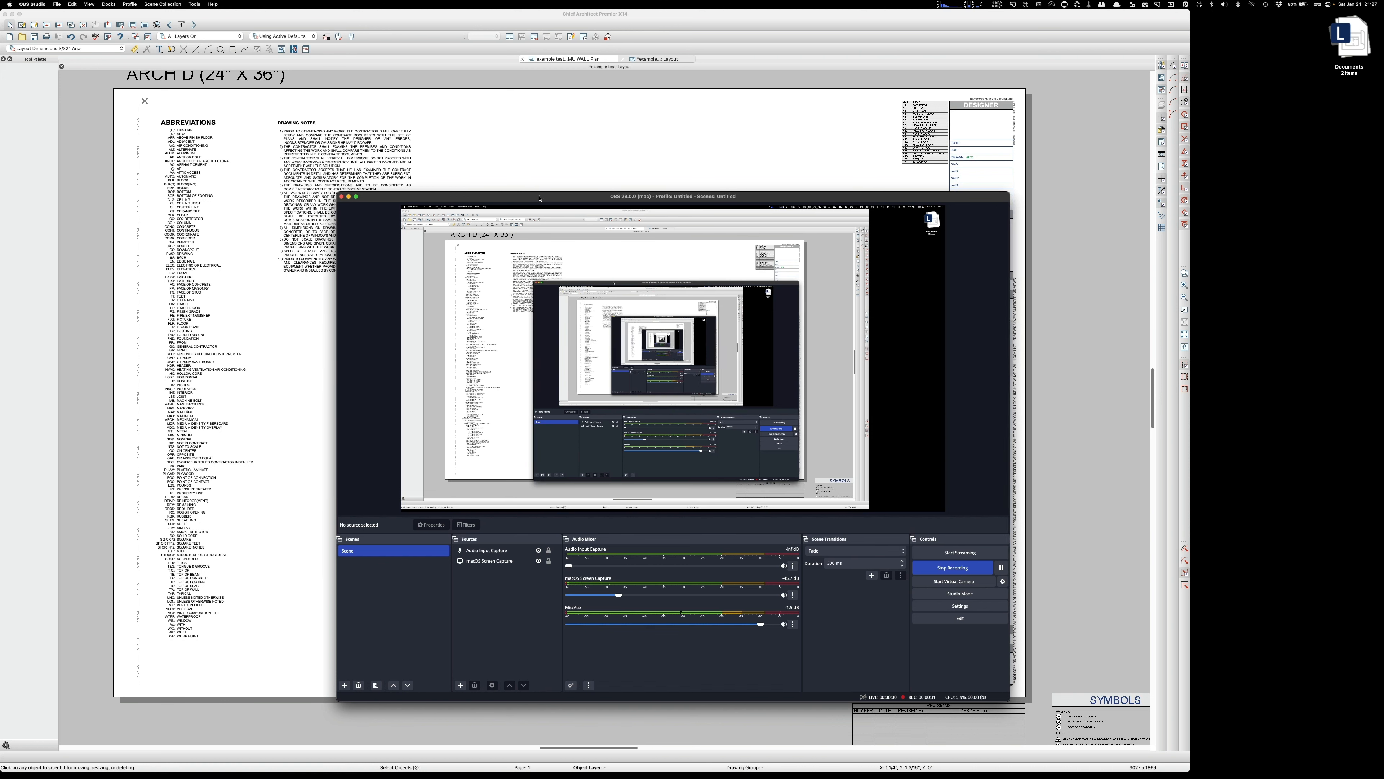
left_click_drag(542, 198, 523, 195)
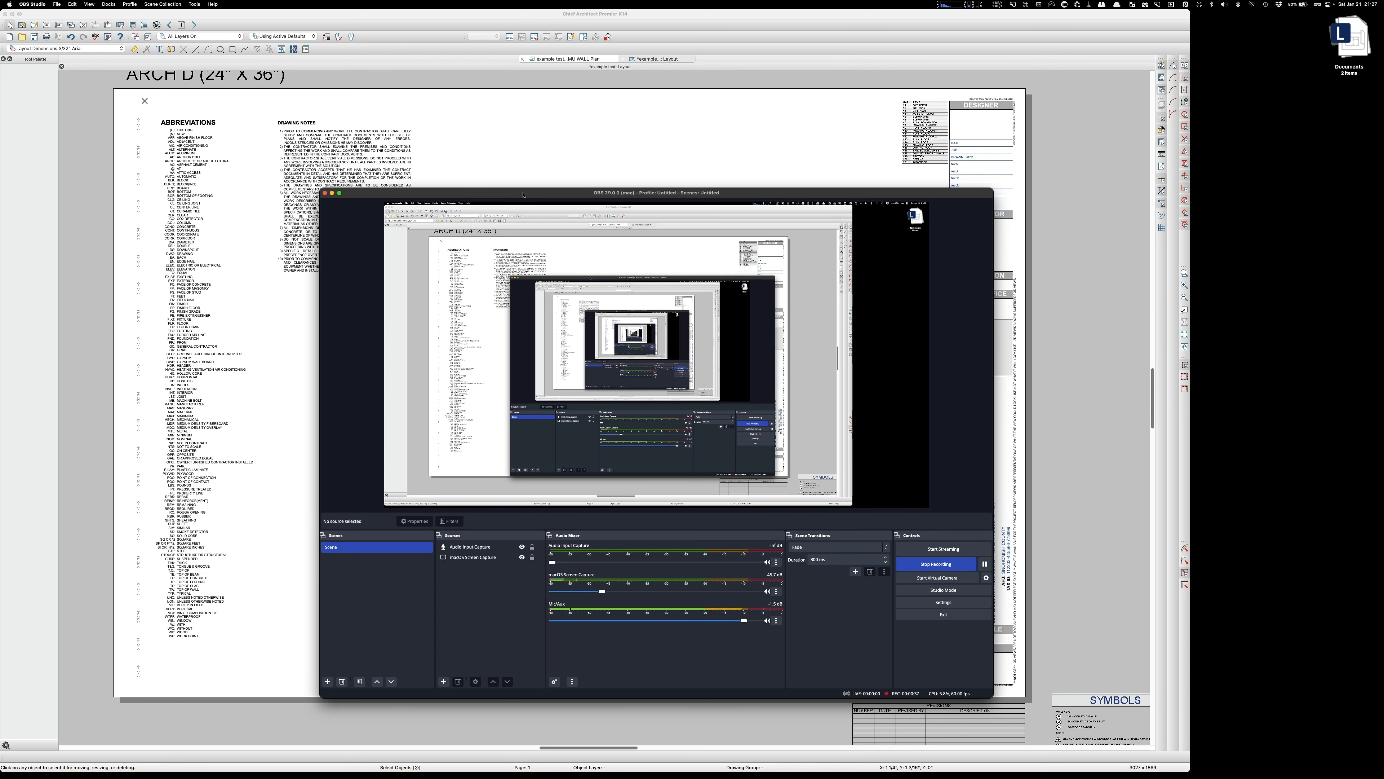
left_click_drag(879, 197, 875, 159)
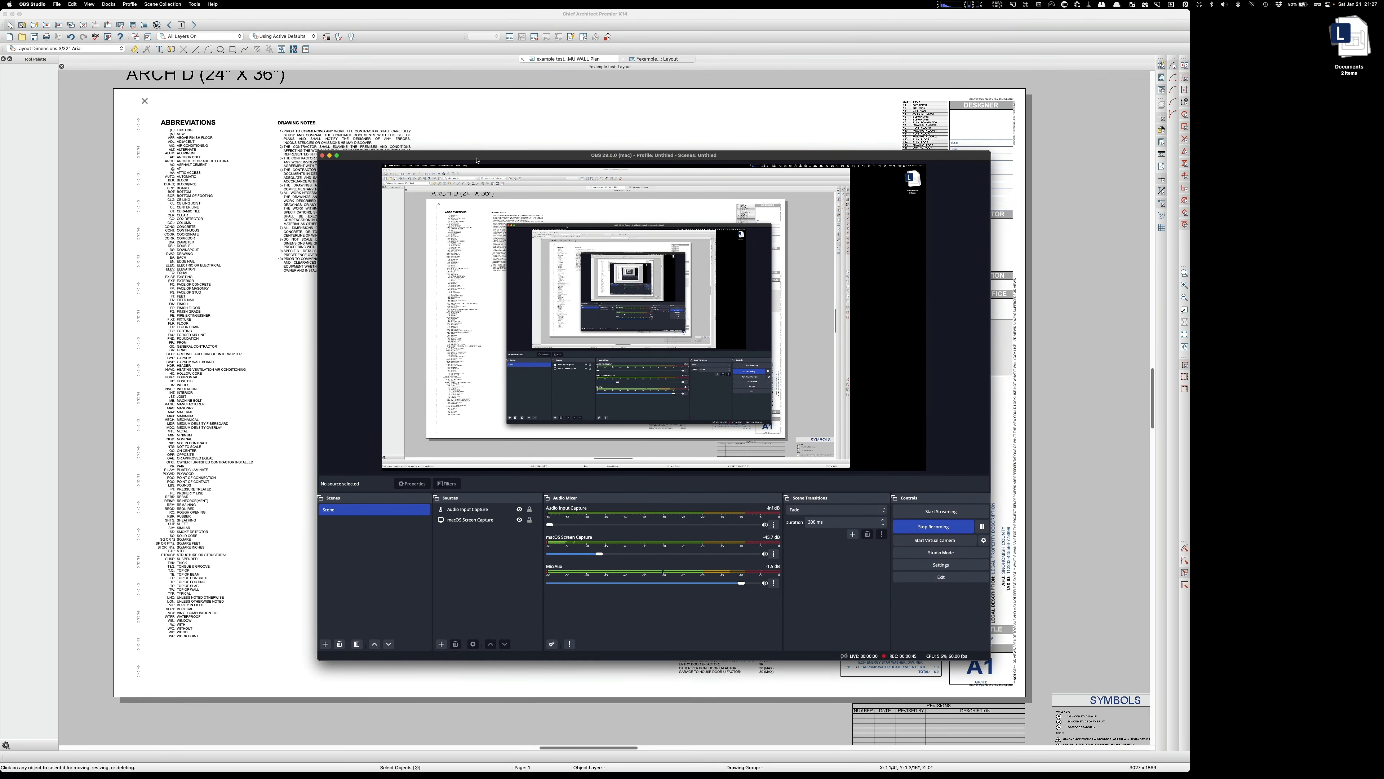
left_click_drag(477, 161, 527, 207)
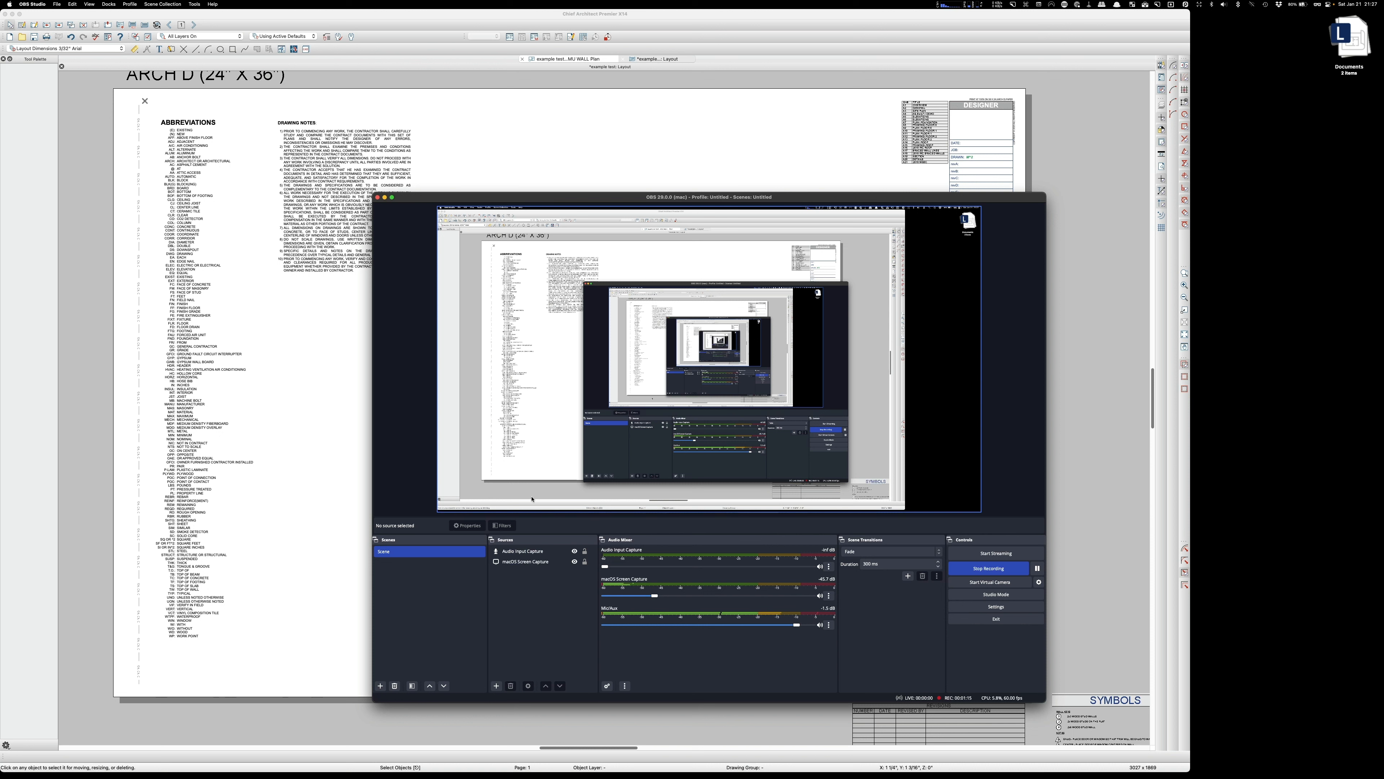
Step: View the source types that can be added to the scene, then dismiss the list without adding one
left_click(510, 562)
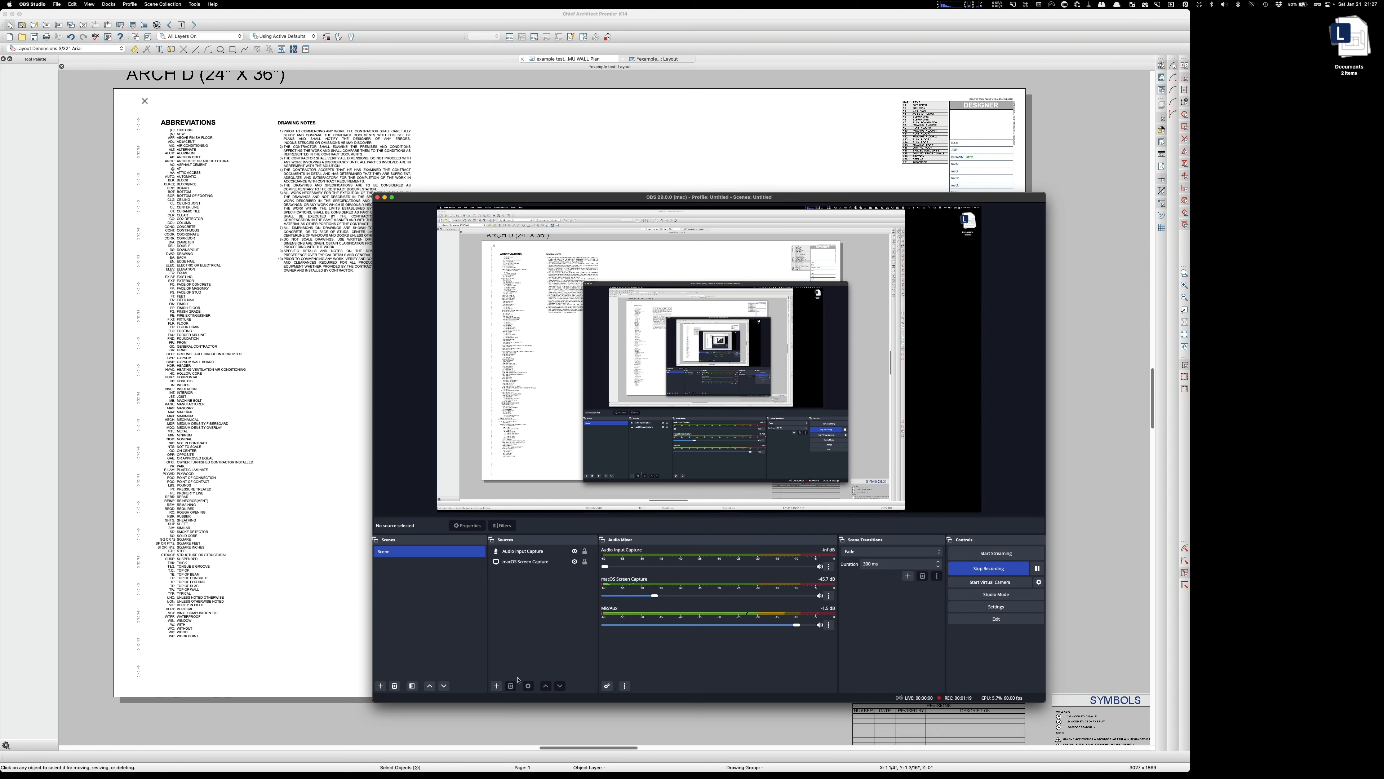
left_click(496, 685)
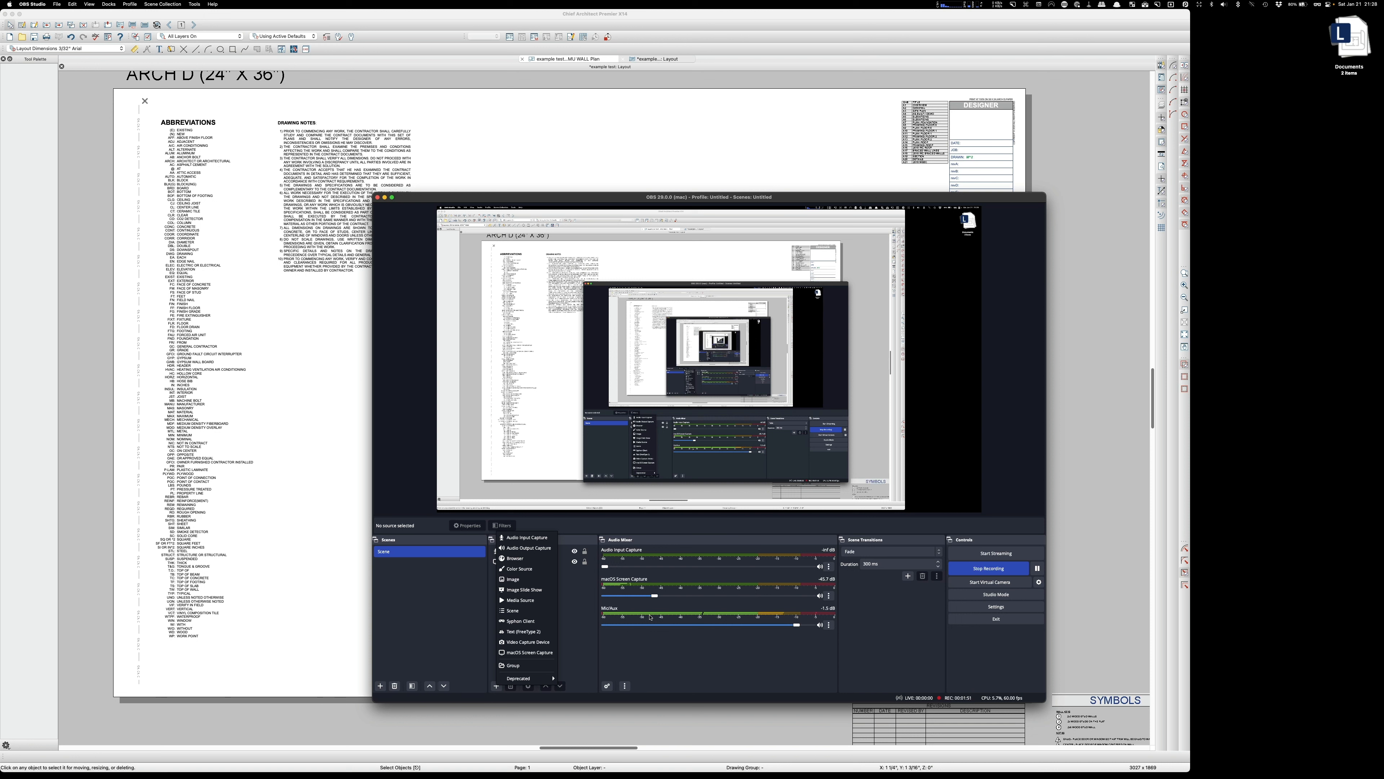
left_click(642, 556)
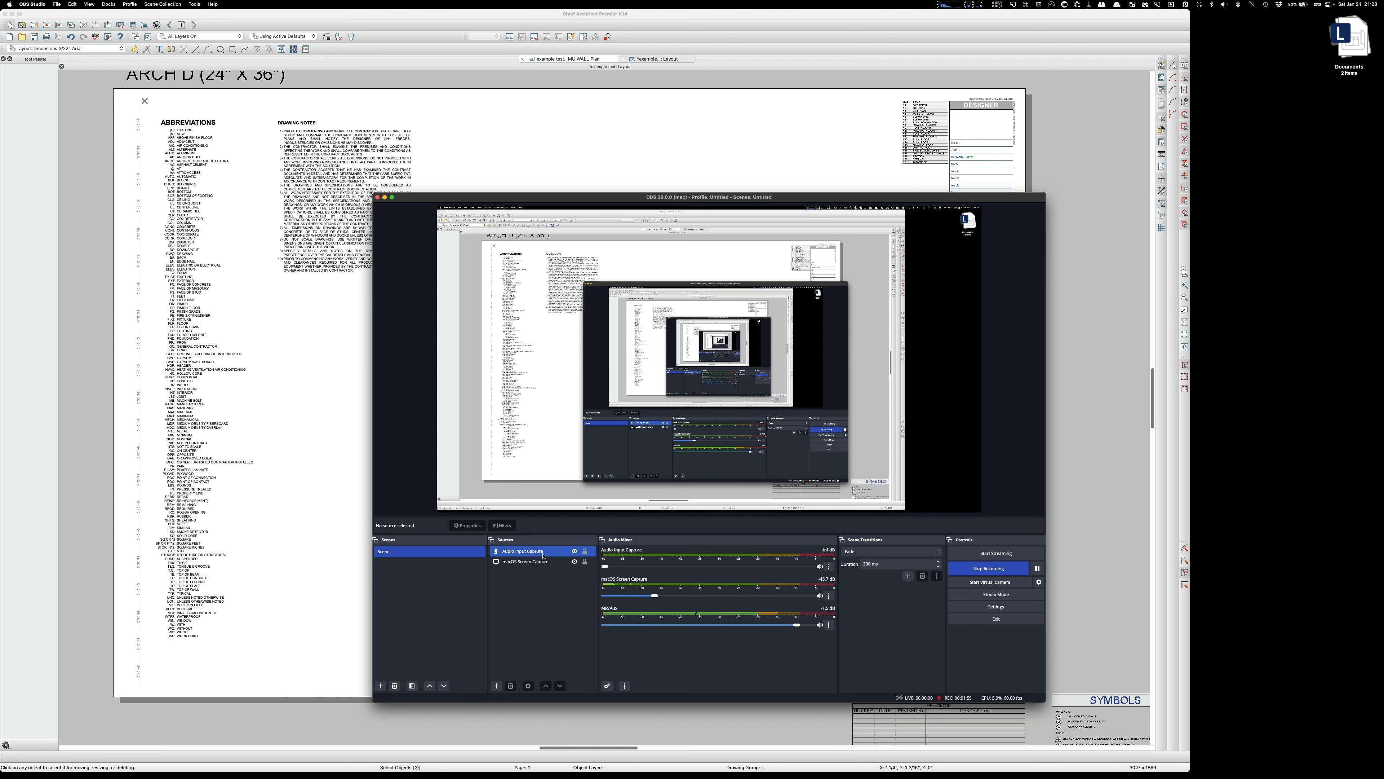
Step: Set the device of the Audio Input Capture source to Yeti Stereo Microphone
left_click(523, 551)
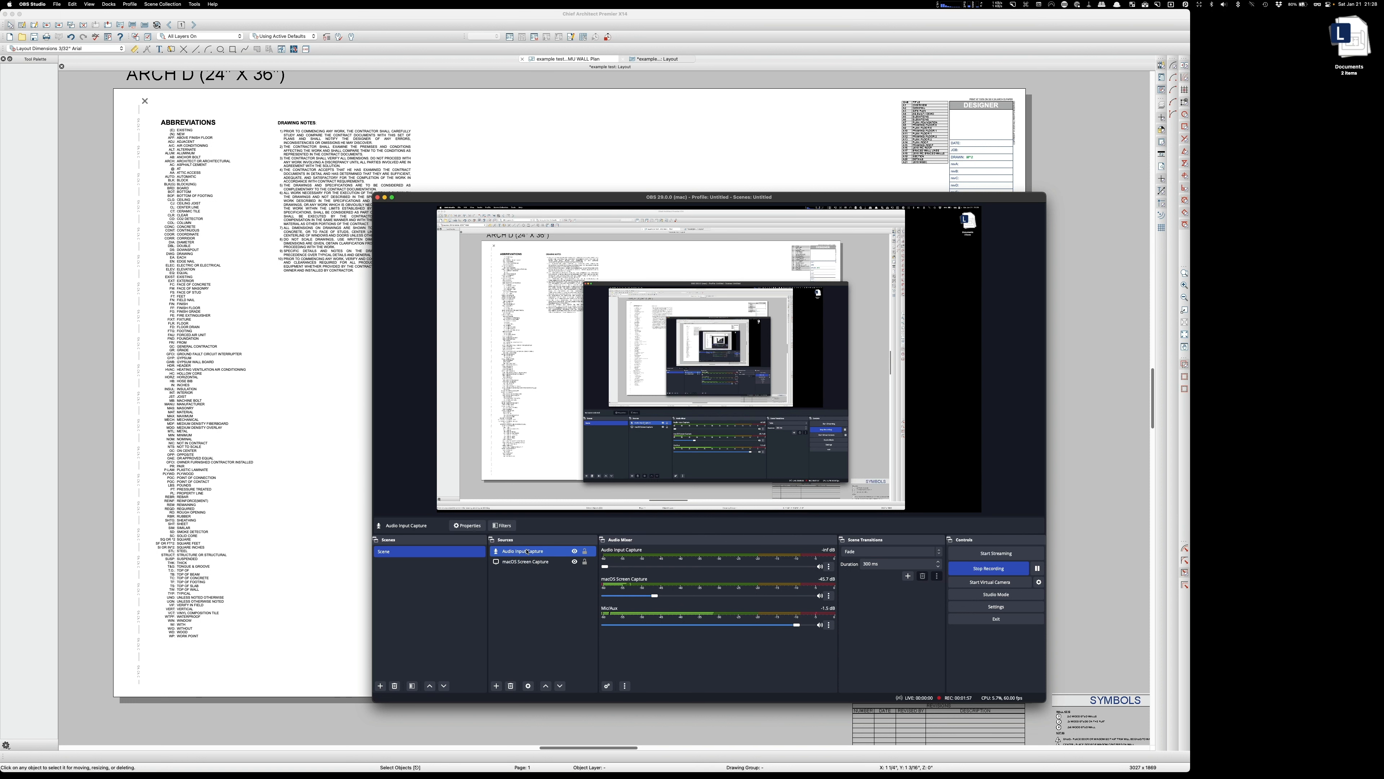
left_click(528, 686)
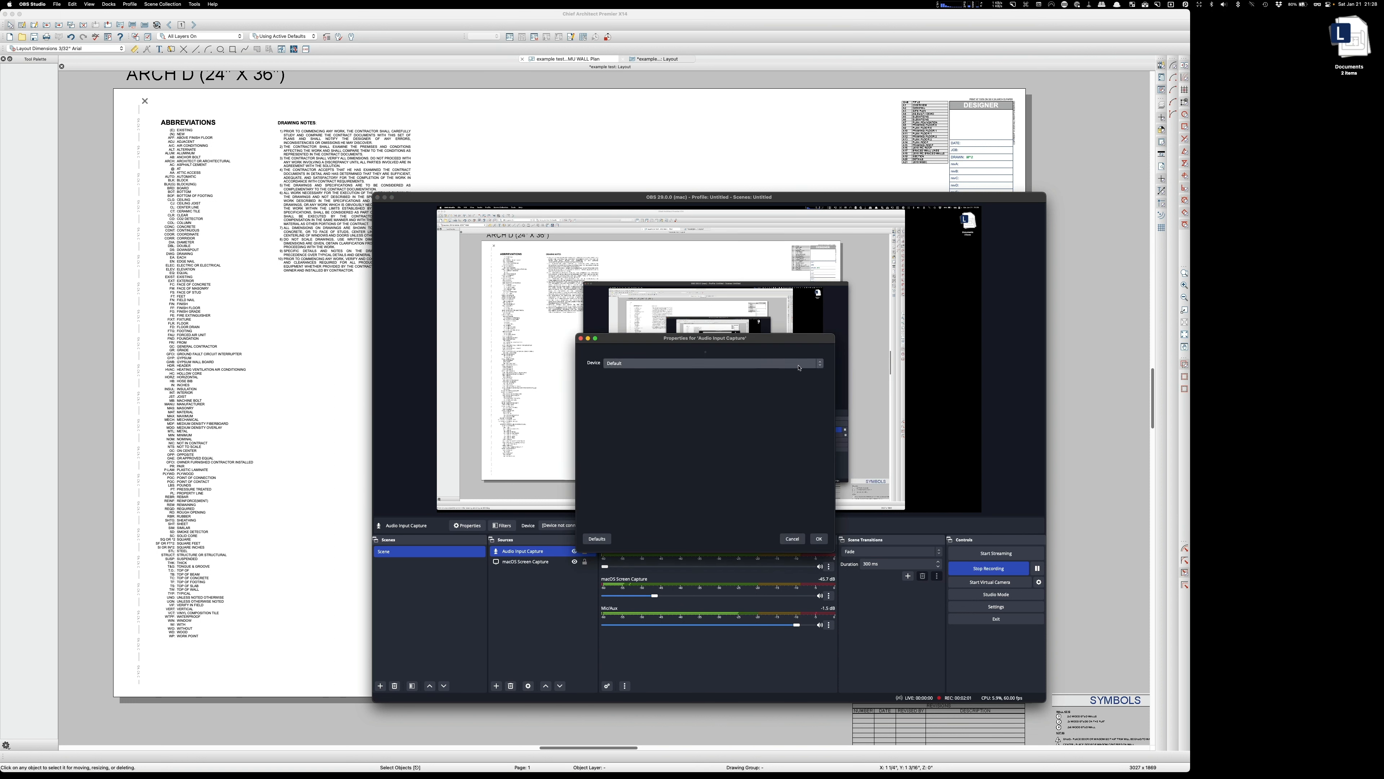
left_click(821, 364)
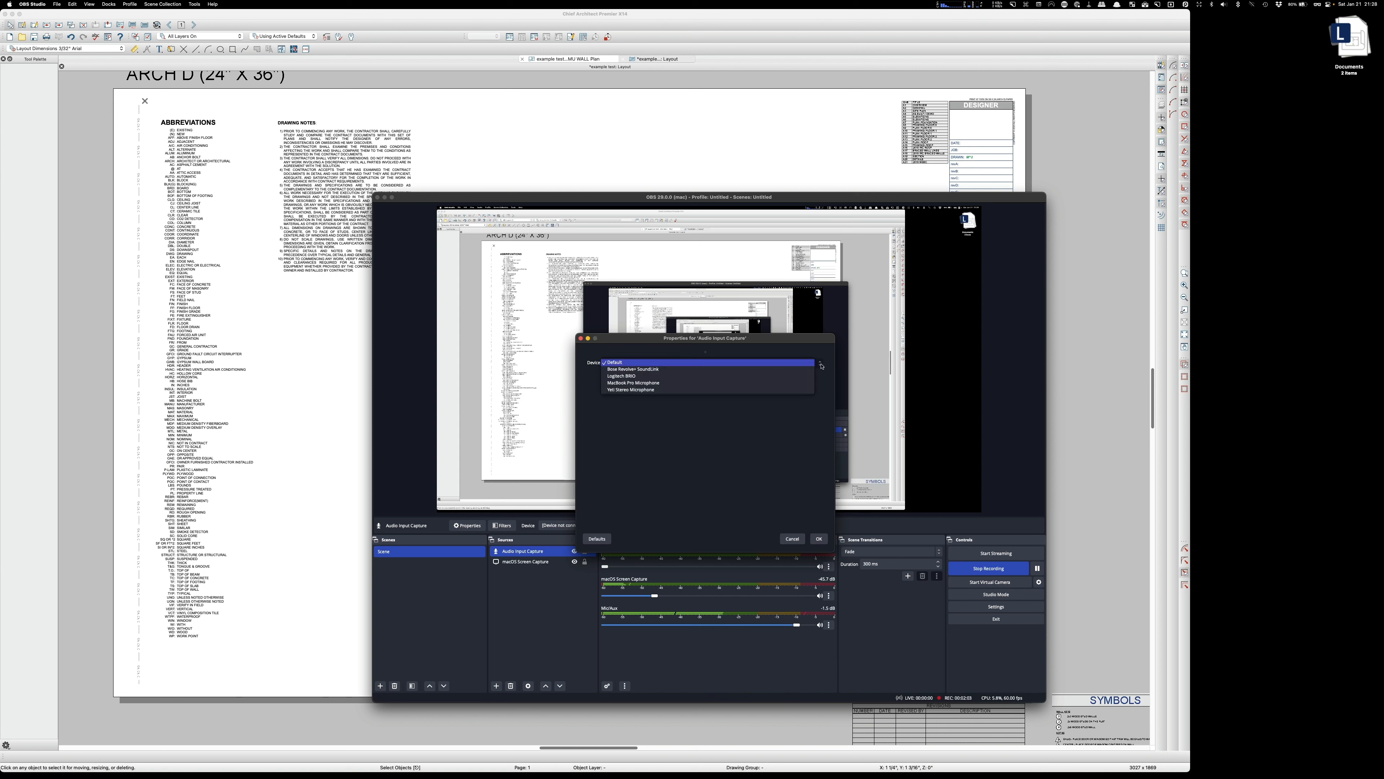
left_click(625, 390)
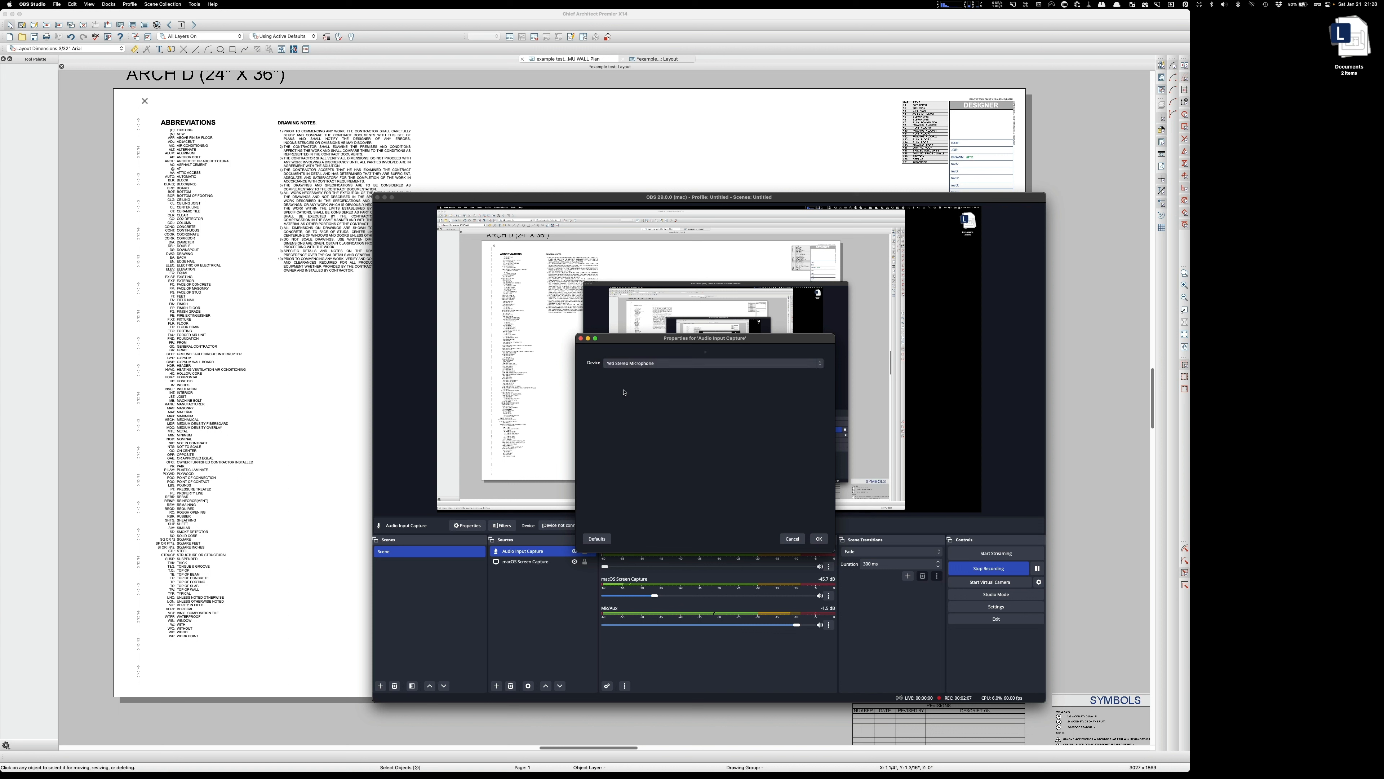
left_click(817, 539)
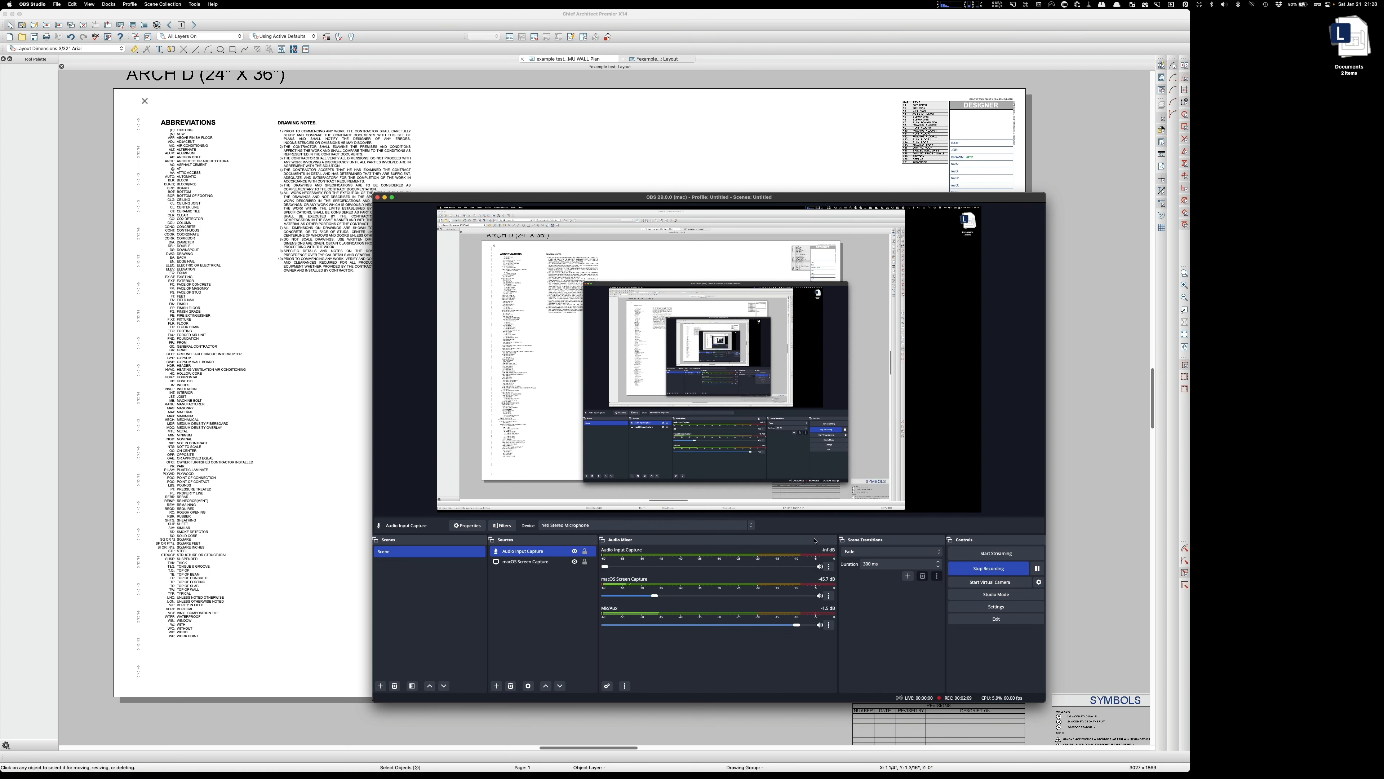
Step: Raise the Audio Input Capture volume to about -2.5 dB and bring the Mic/Aux volume down to -inf dB
left_click_drag(605, 567, 755, 567)
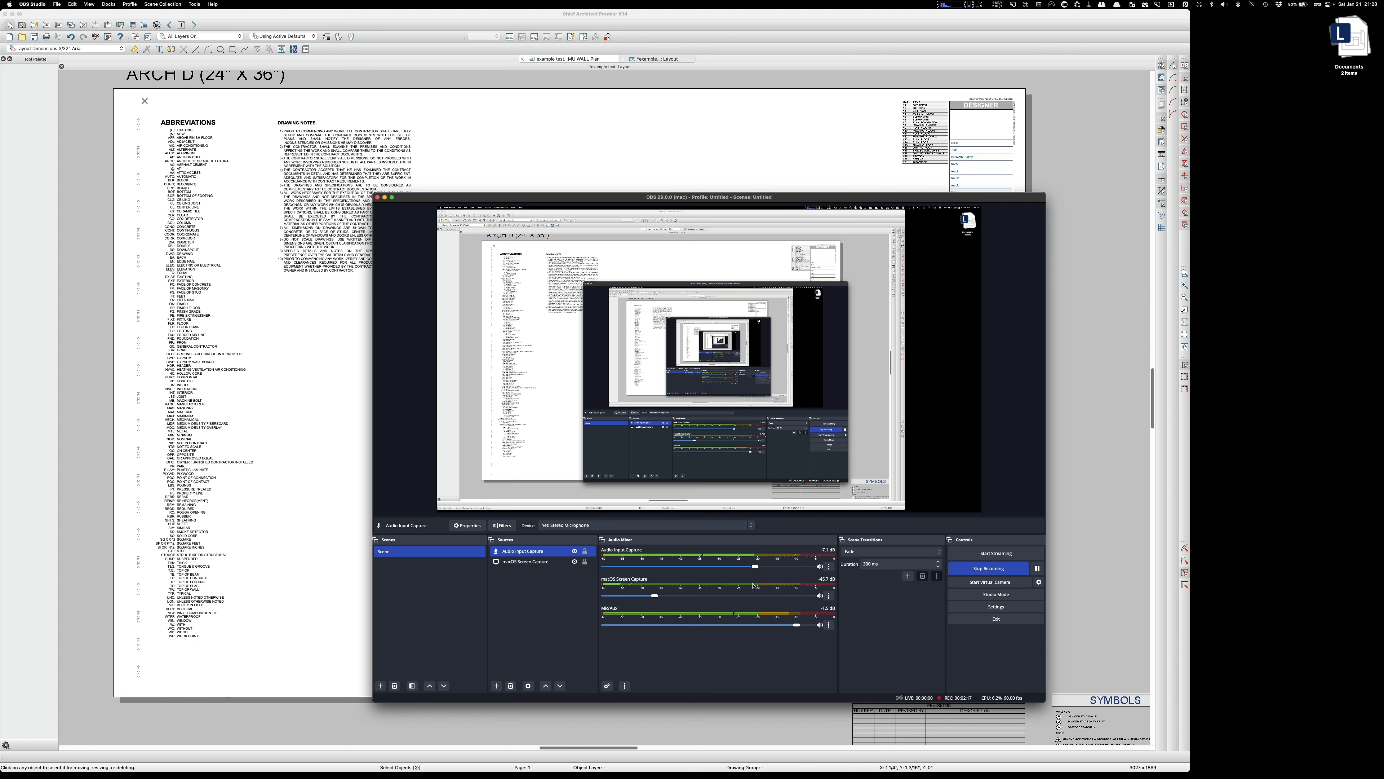
left_click_drag(755, 567, 745, 567)
left_click_drag(745, 568, 771, 568)
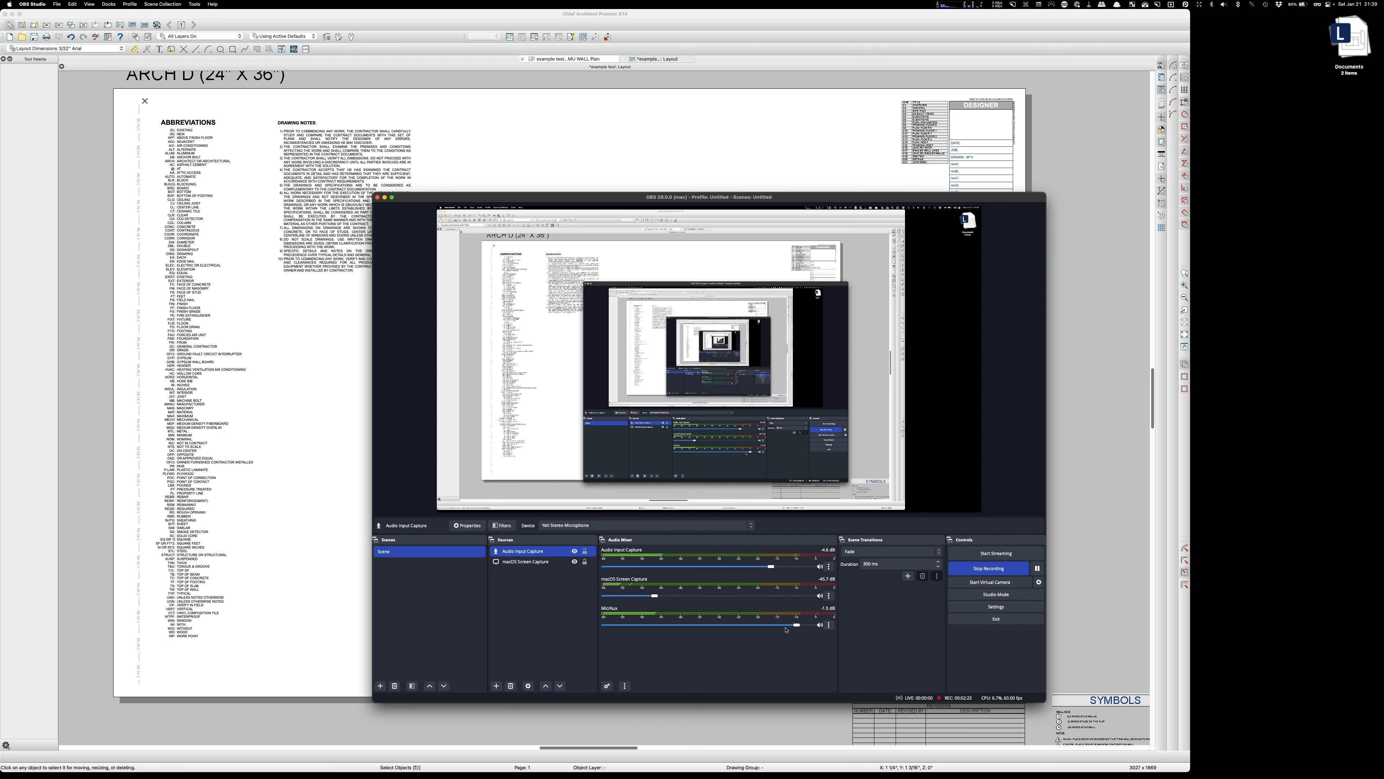
left_click_drag(797, 625, 604, 625)
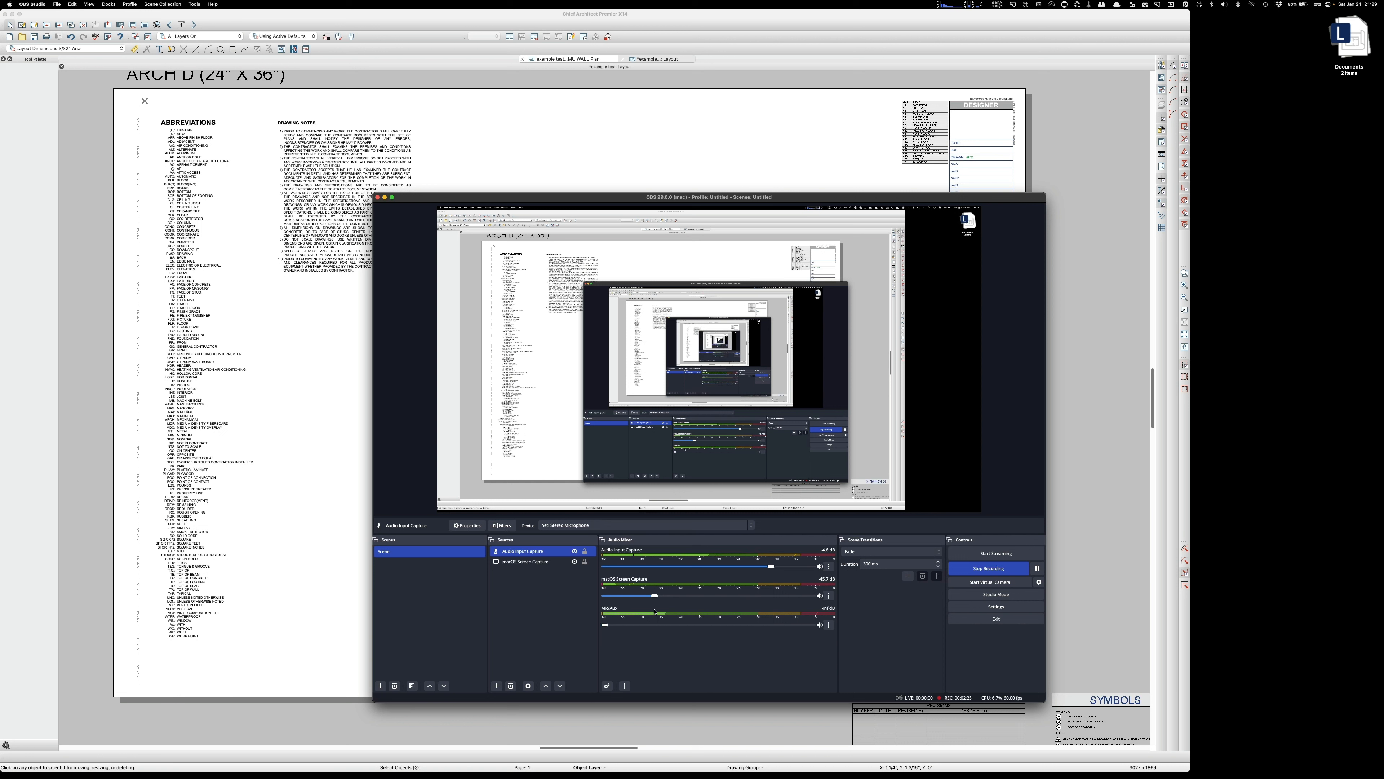
left_click_drag(772, 568, 788, 568)
Step: Review the capture method and display in the macOS Screen Capture source's properties, leaving without changes
left_click(535, 562)
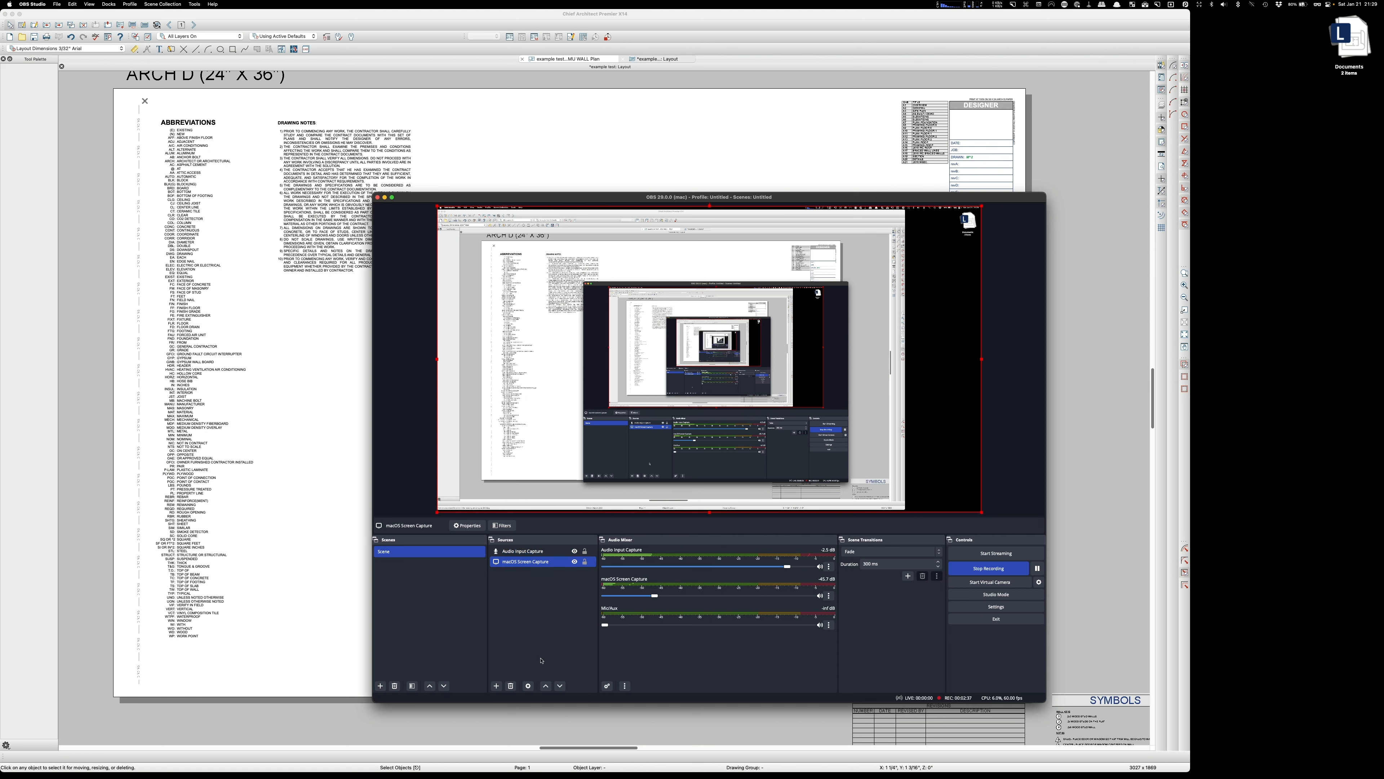
left_click(529, 685)
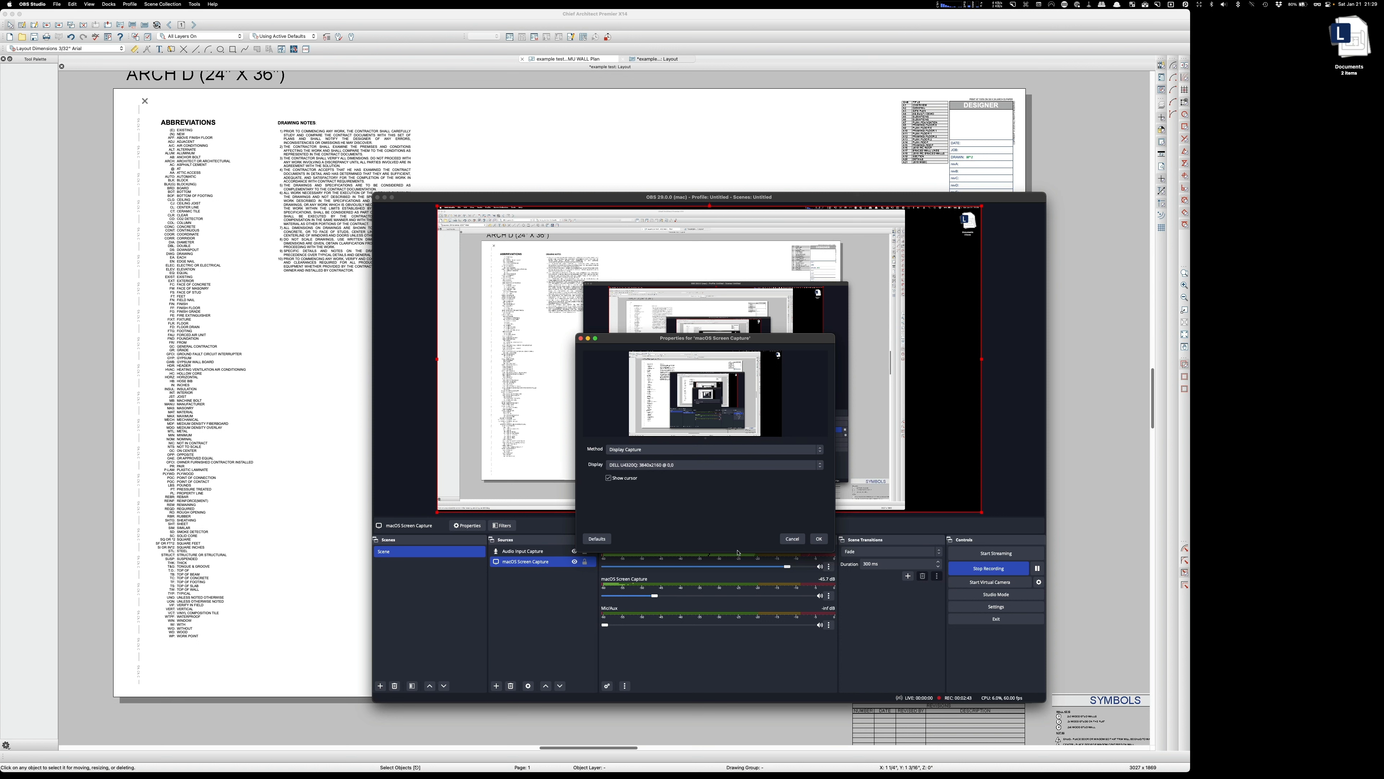
left_click(792, 540)
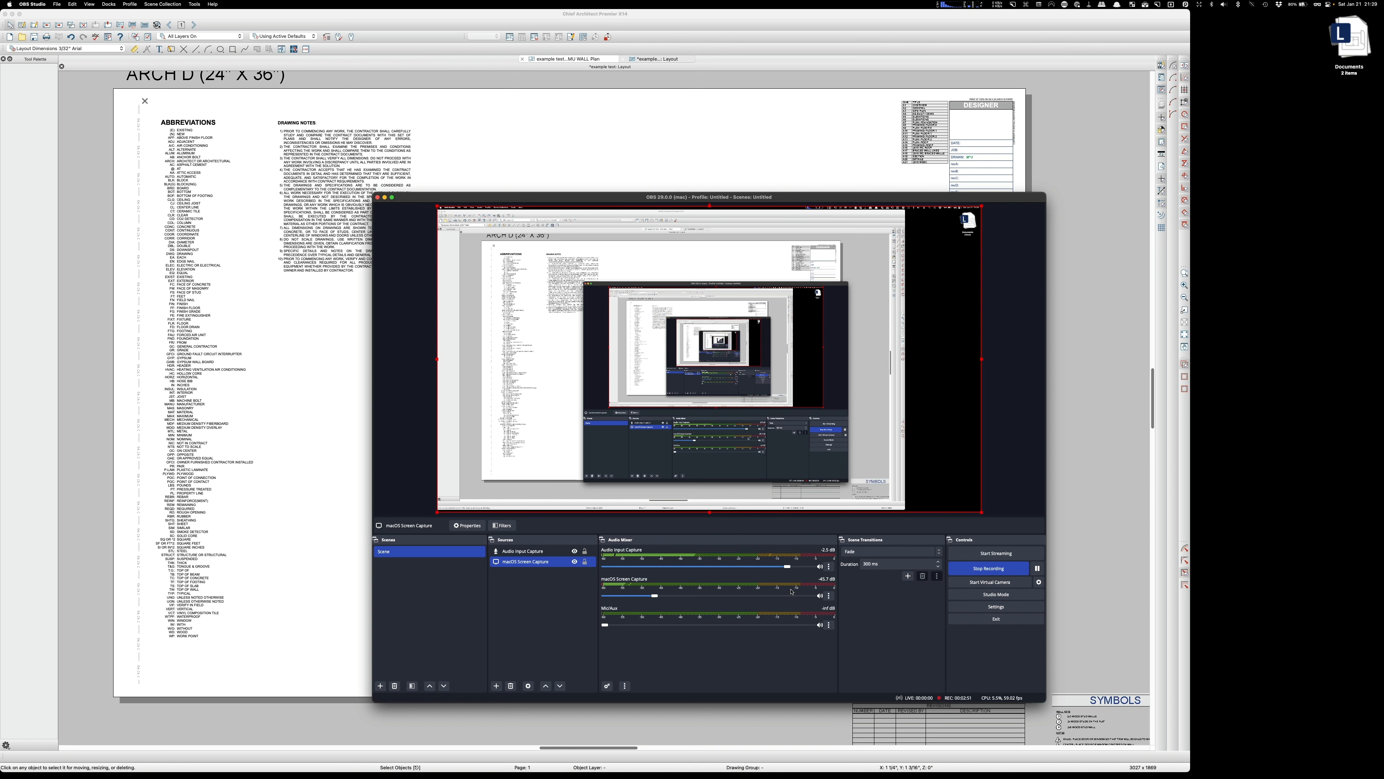
Step: Raise the Audio Input Capture volume to about -1.6 dB and add a Compressor filter to it under the default name
left_click_drag(787, 567, 794, 568)
left_click(829, 567)
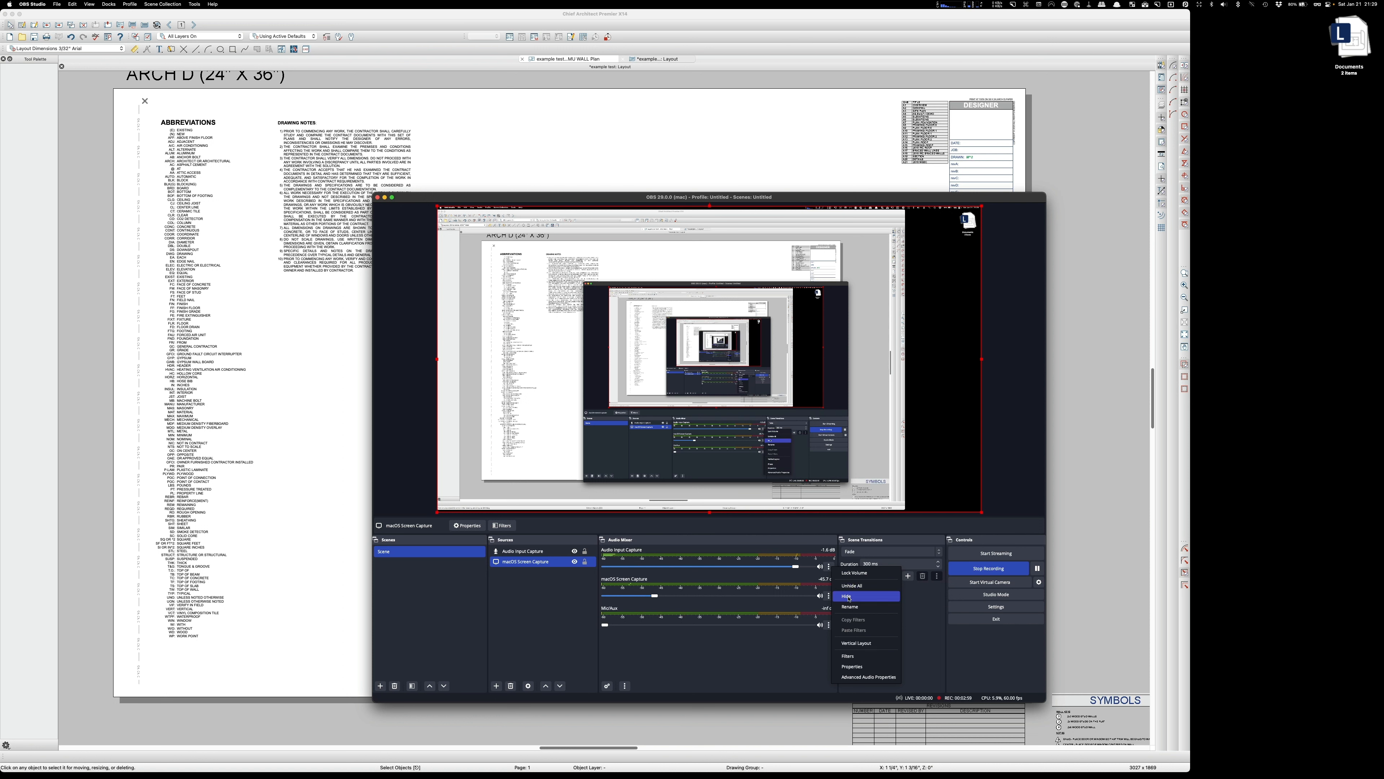
left_click(855, 658)
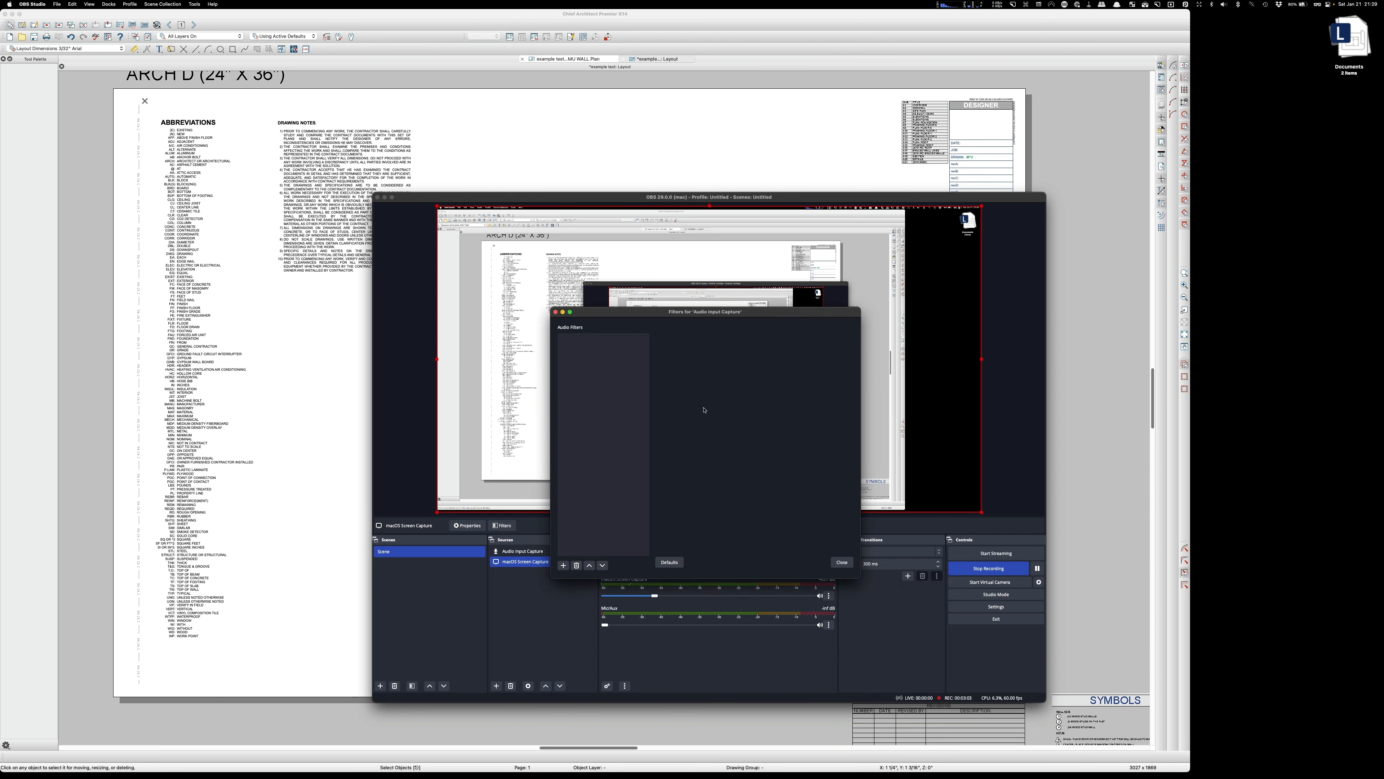
left_click(563, 566)
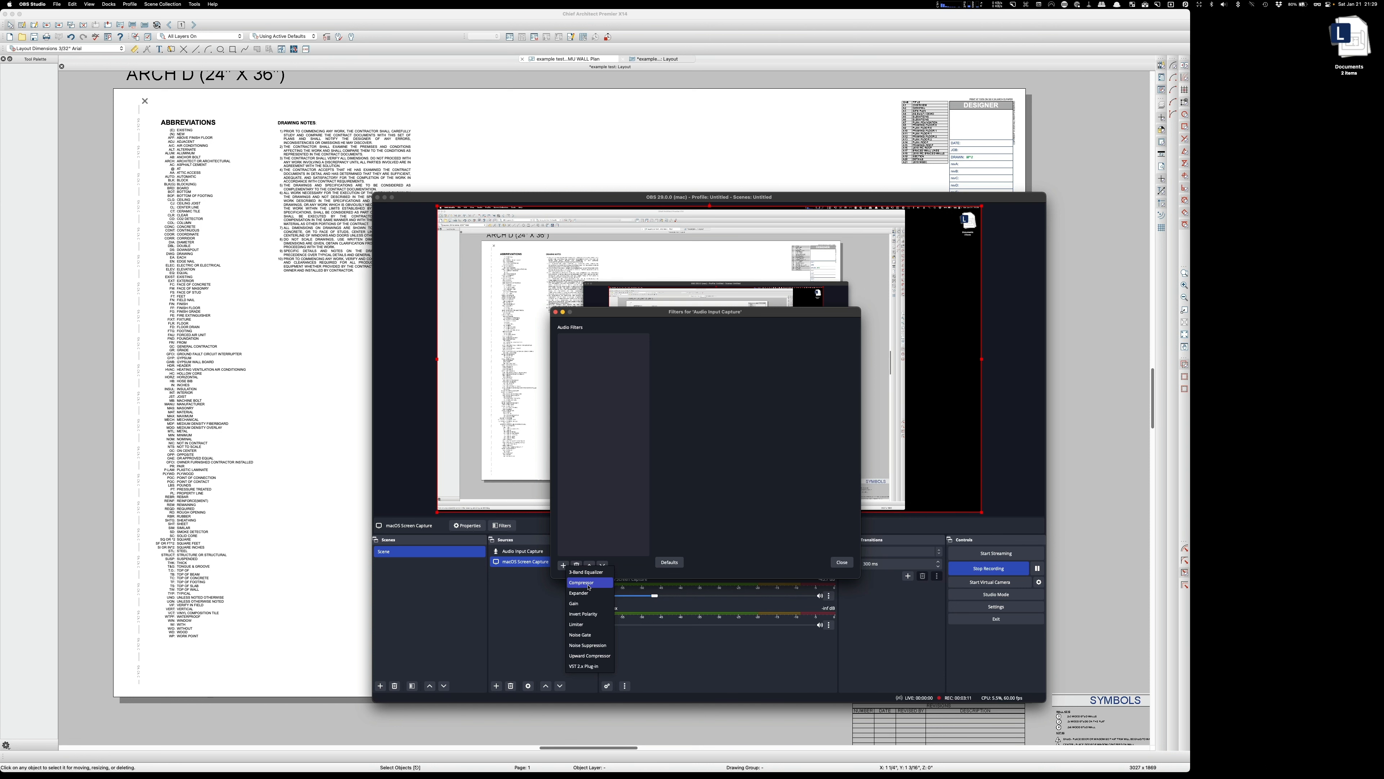
left_click(589, 583)
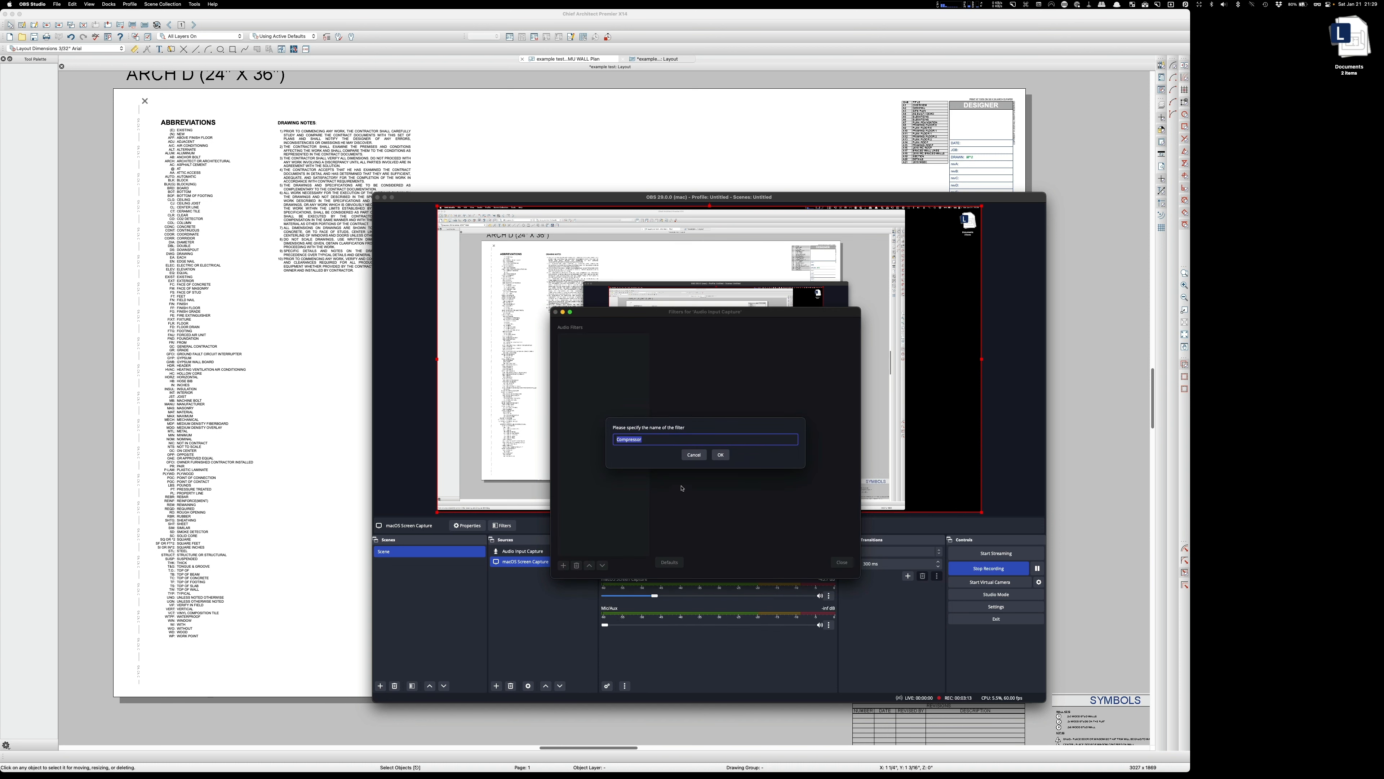
left_click(720, 454)
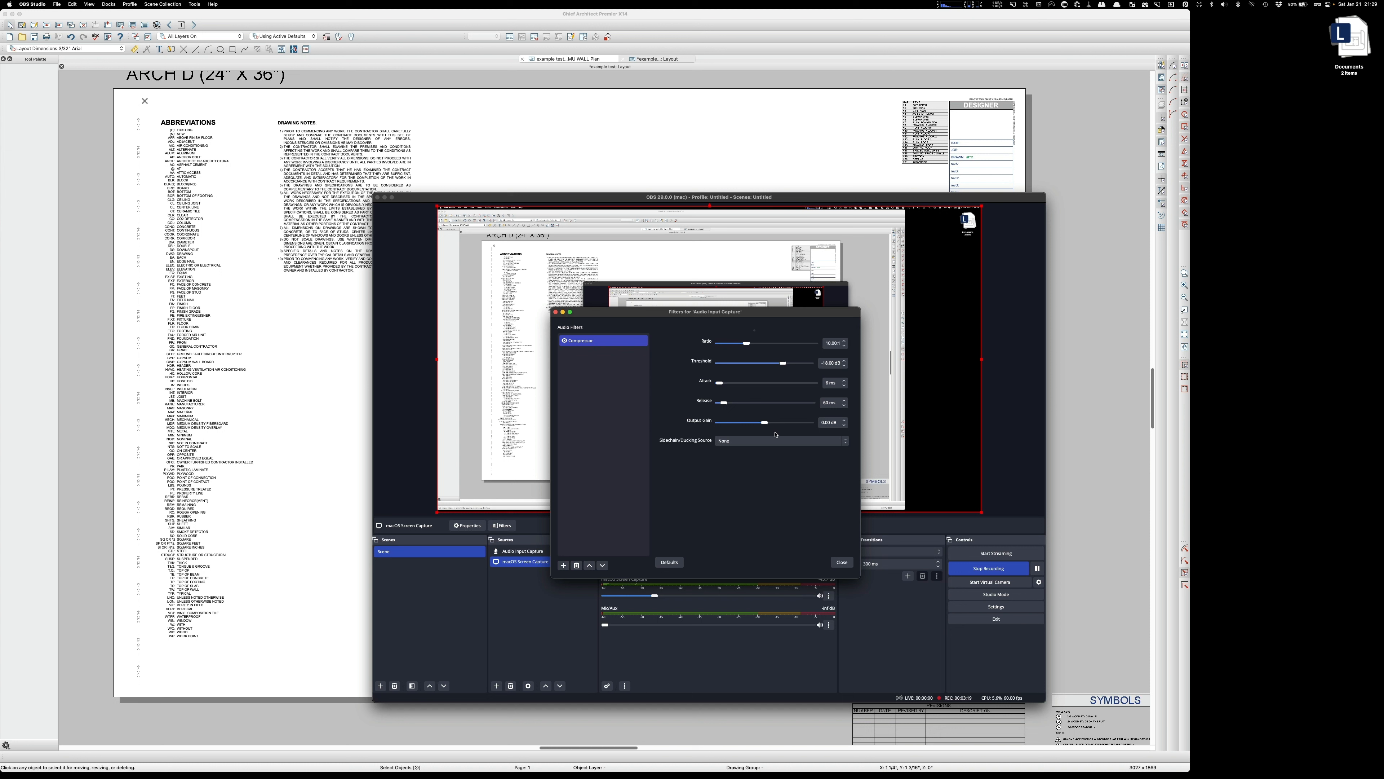
Step: Set the Compressor filter's Sidechain/Ducking Source to Mic/Aux and close the filters window
left_click(846, 445)
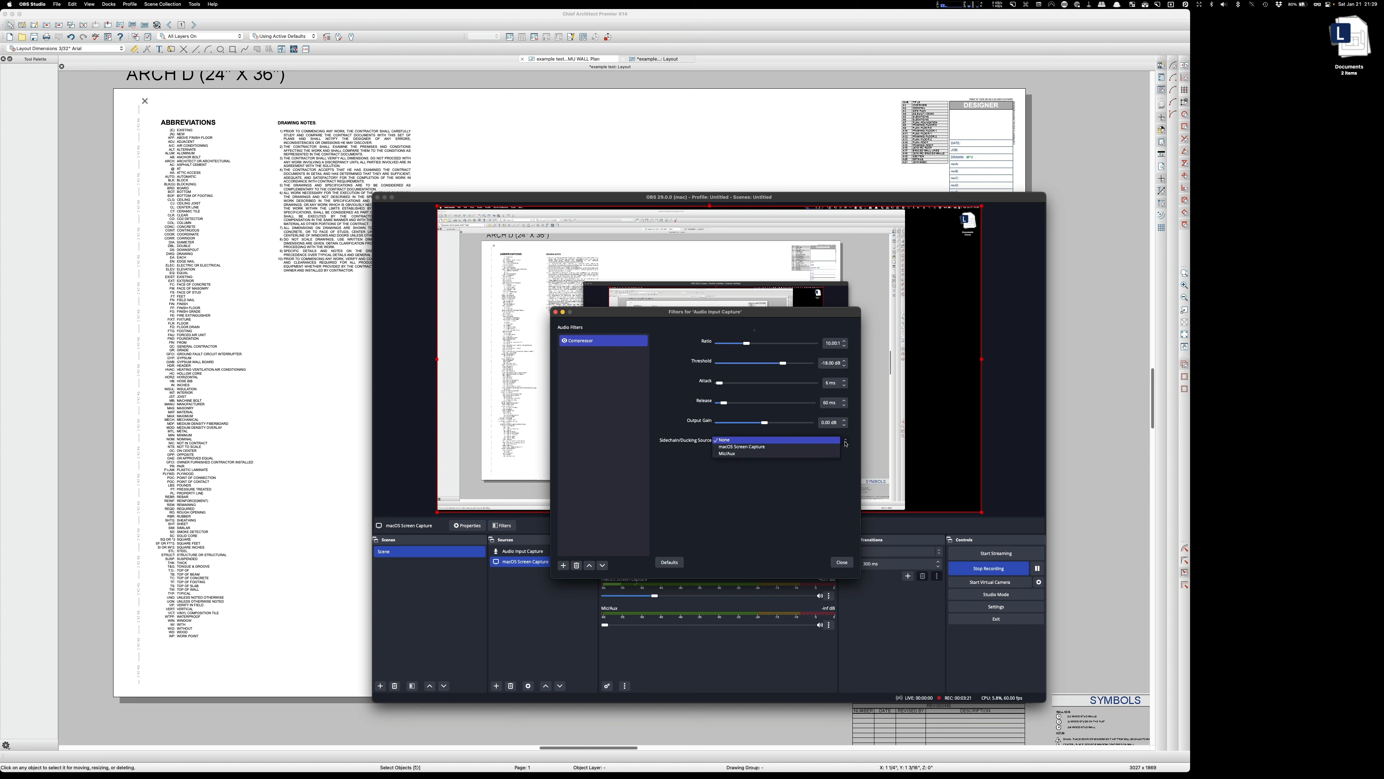
left_click(752, 453)
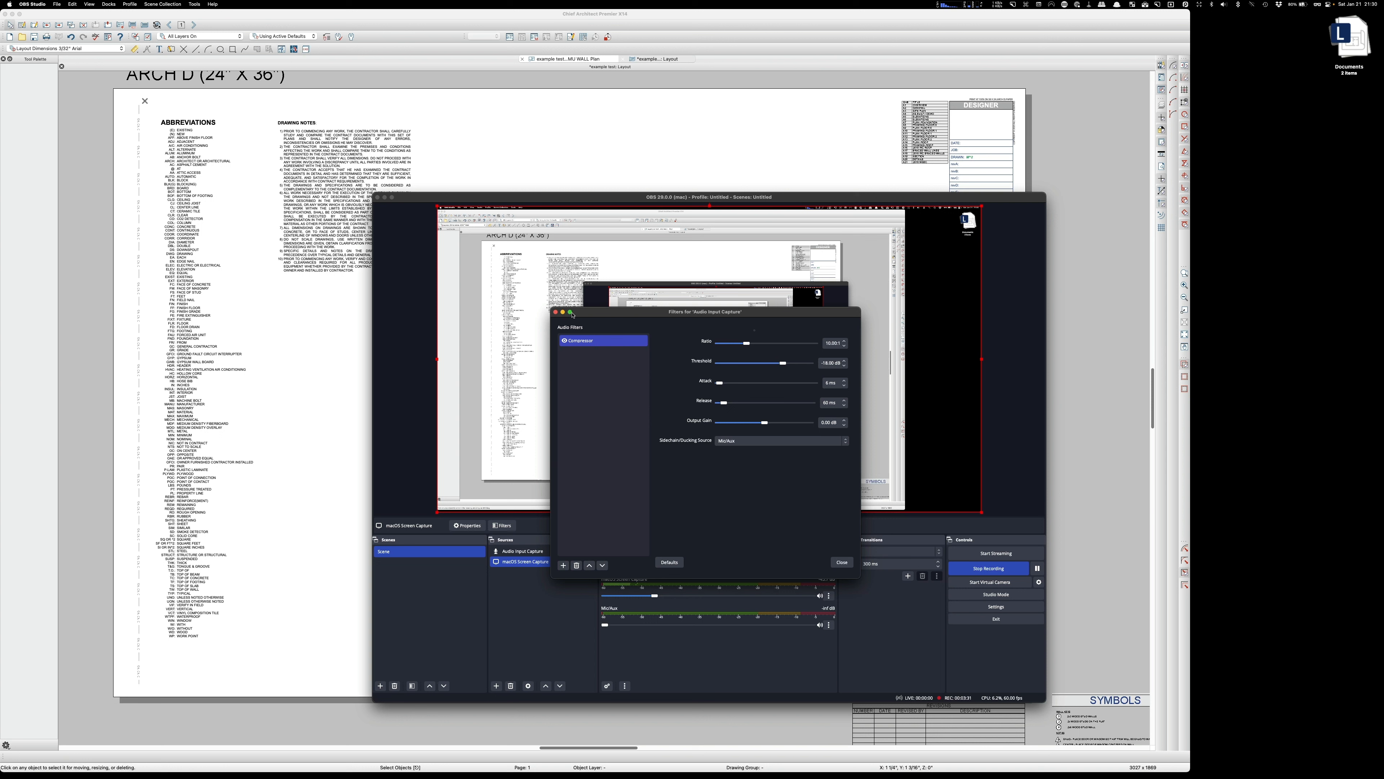
left_click(556, 313)
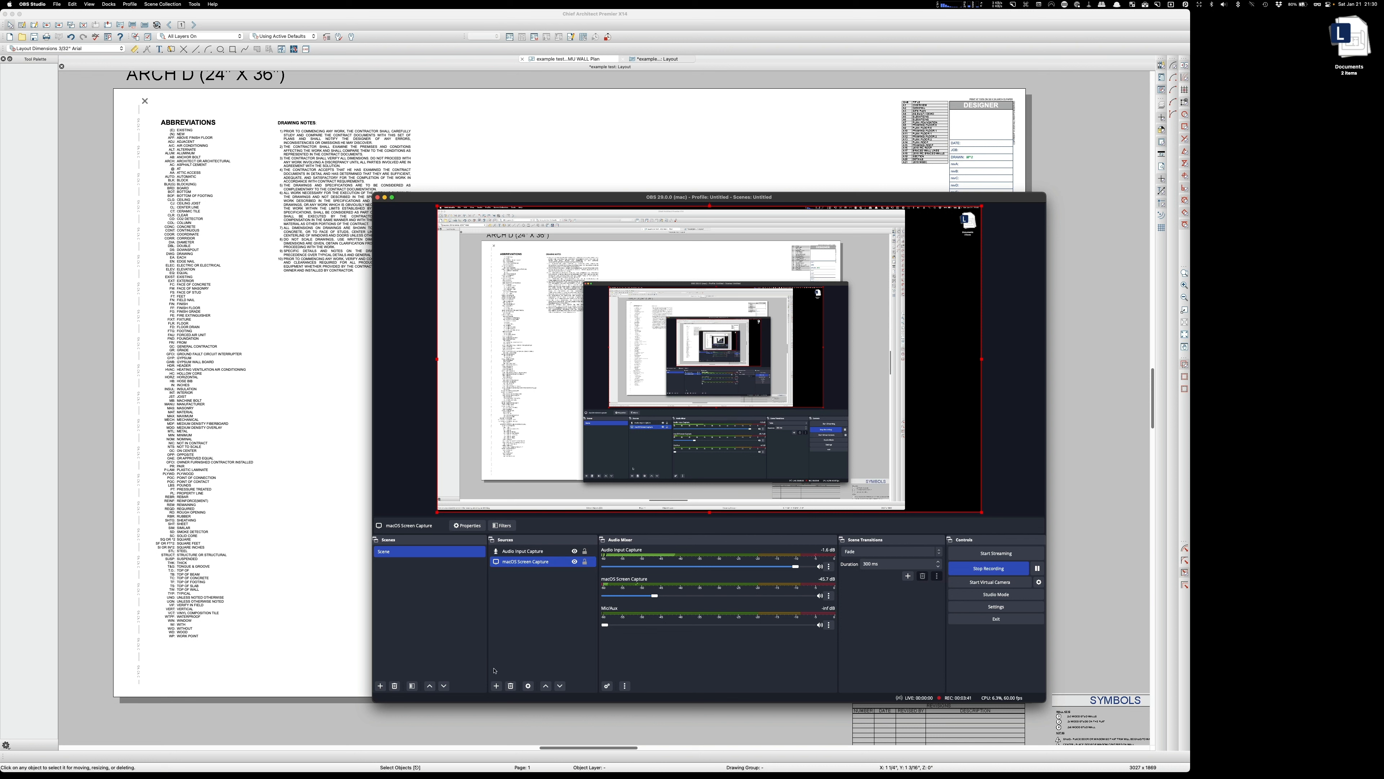
Step: Check which displays the macOS Screen Capture source can record, keeping the current one
left_click(528, 687)
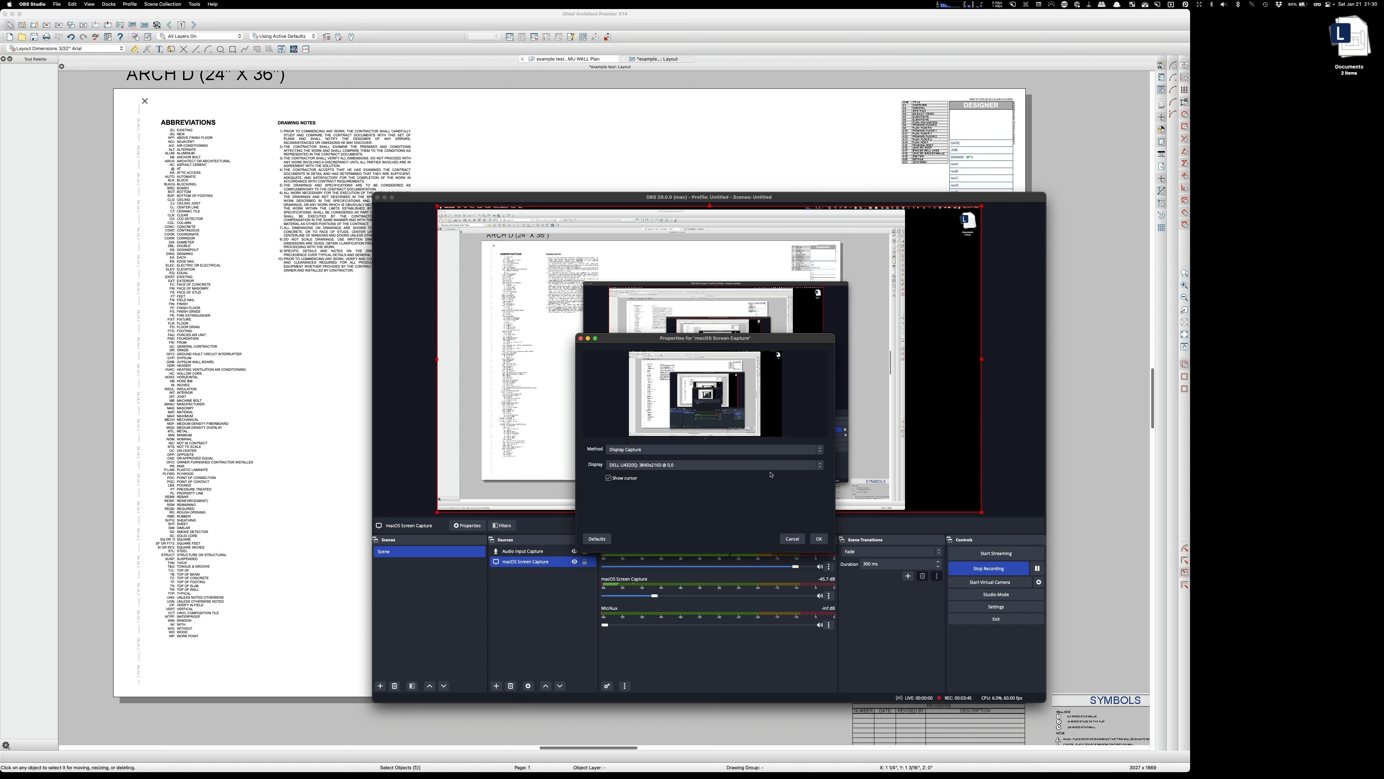
left_click(817, 467)
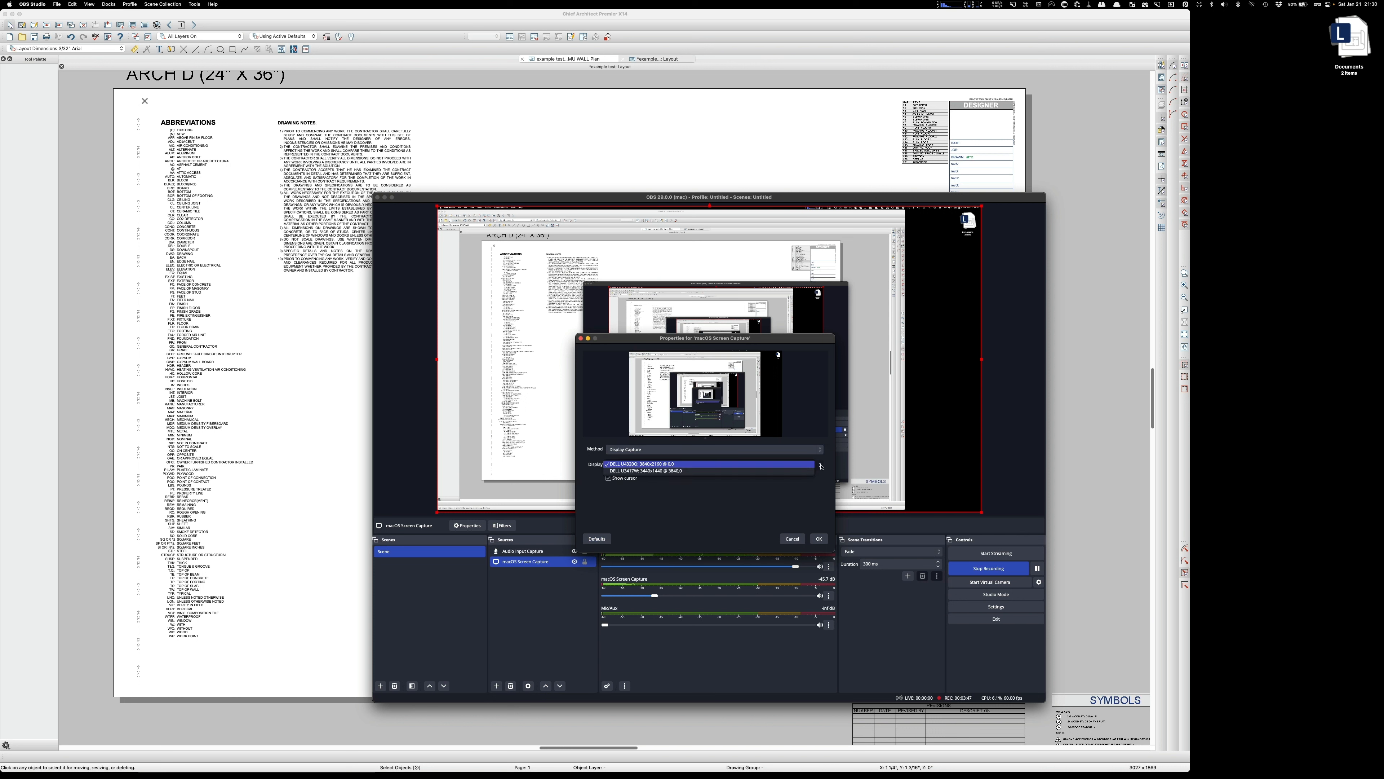
left_click(768, 504)
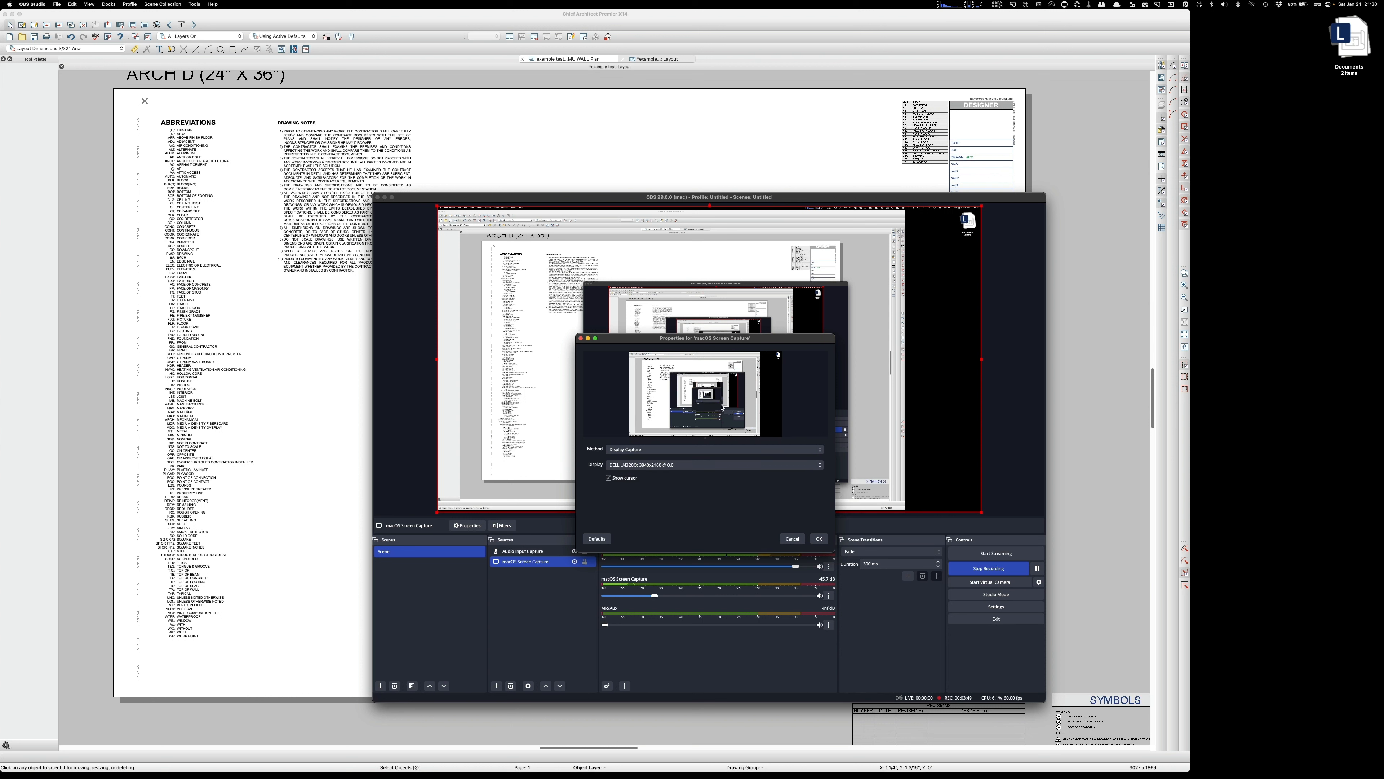
left_click(580, 338)
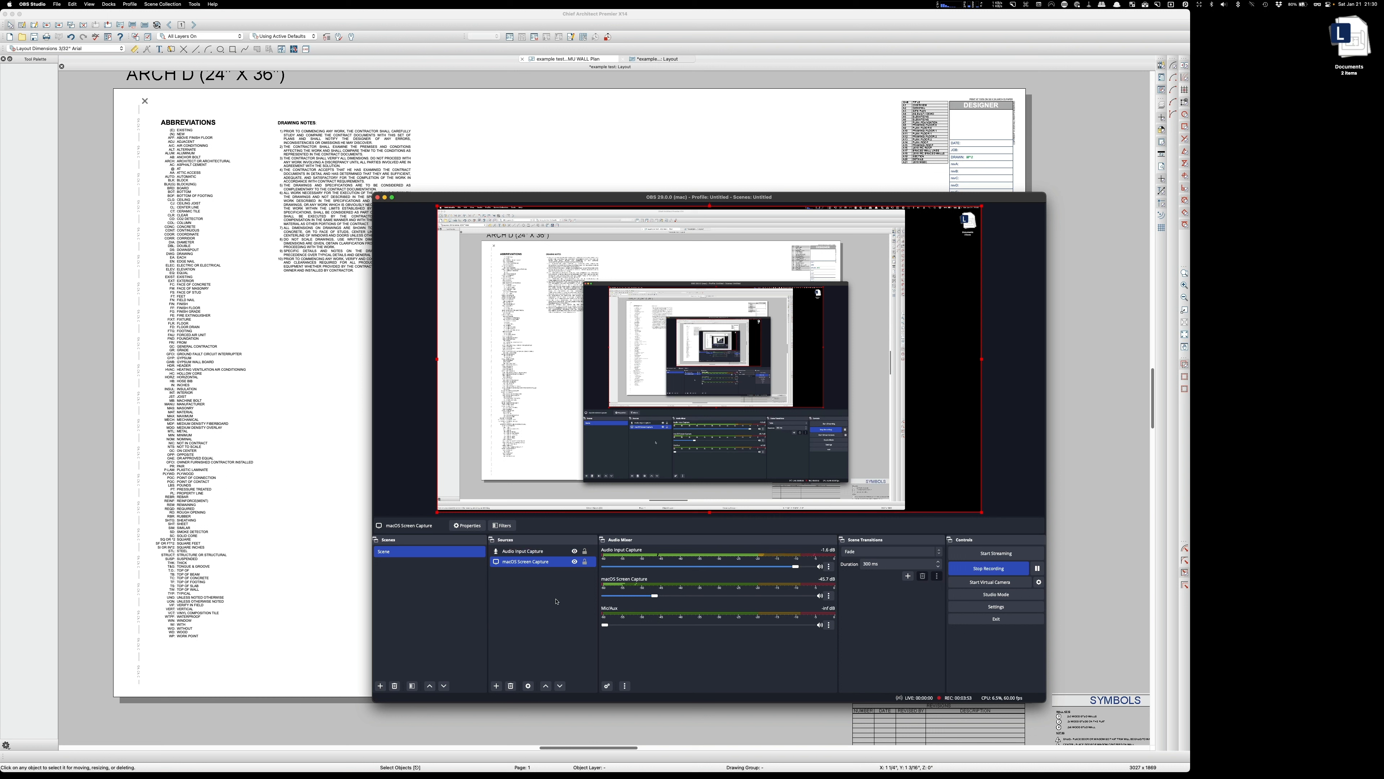
Step: Review the general settings and the recording output settings, including recording path, format, encoder, rate control and bitrate
left_click(996, 606)
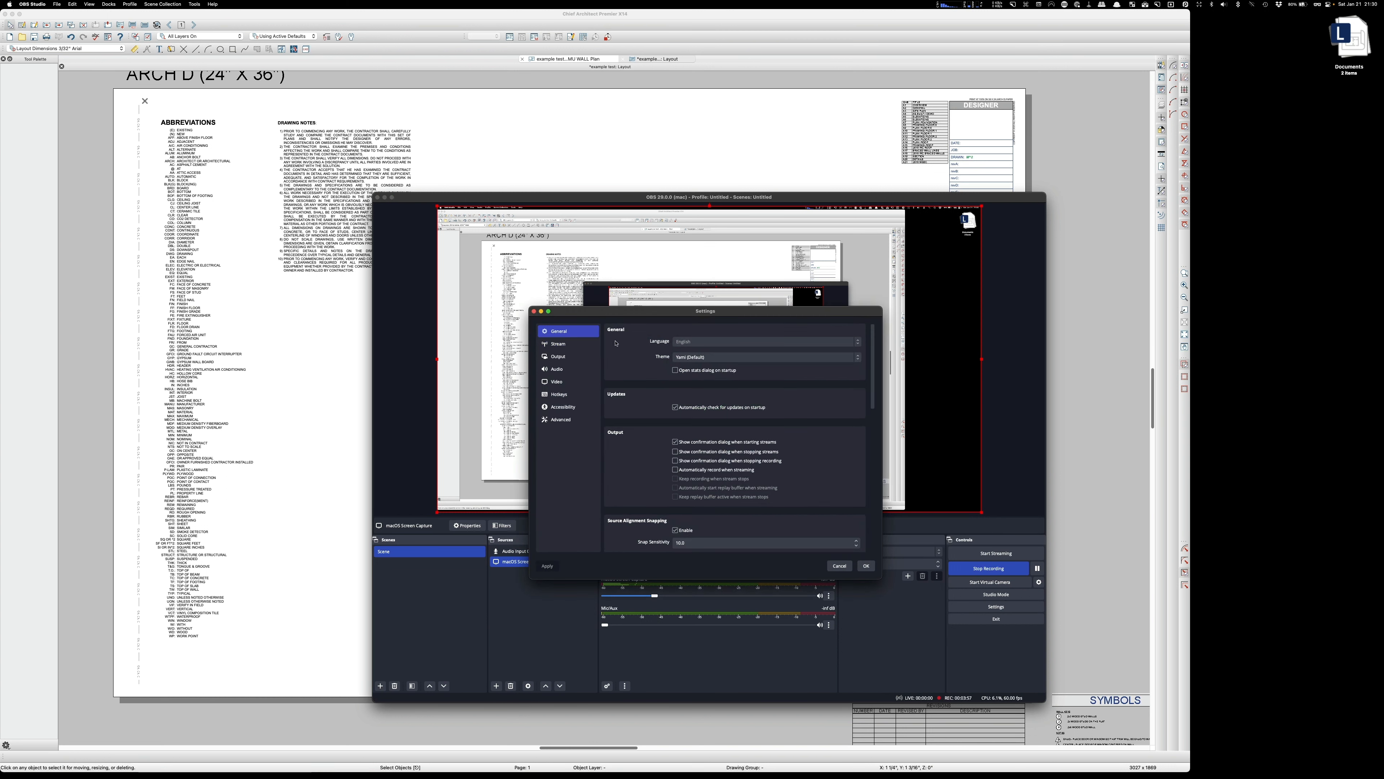
scroll(803, 391, "down", 8)
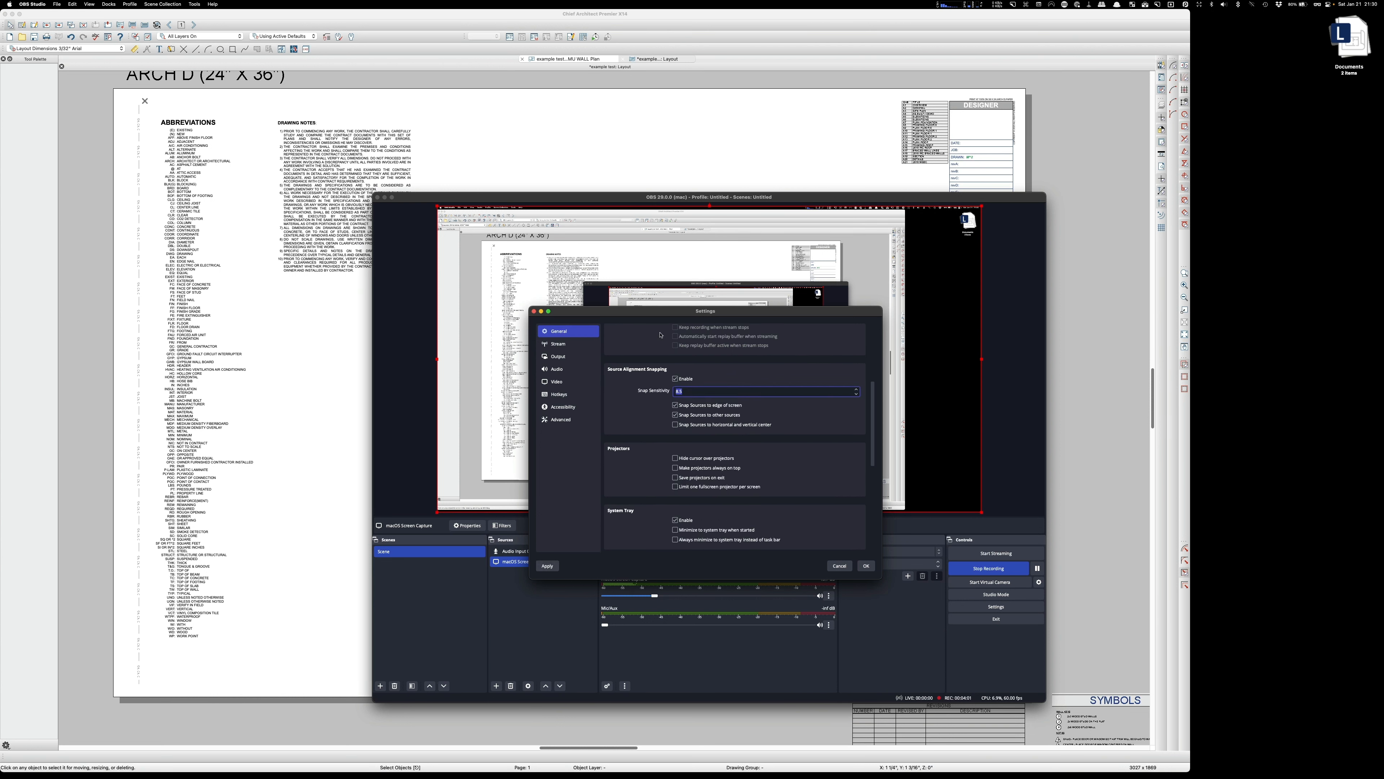
left_click(554, 357)
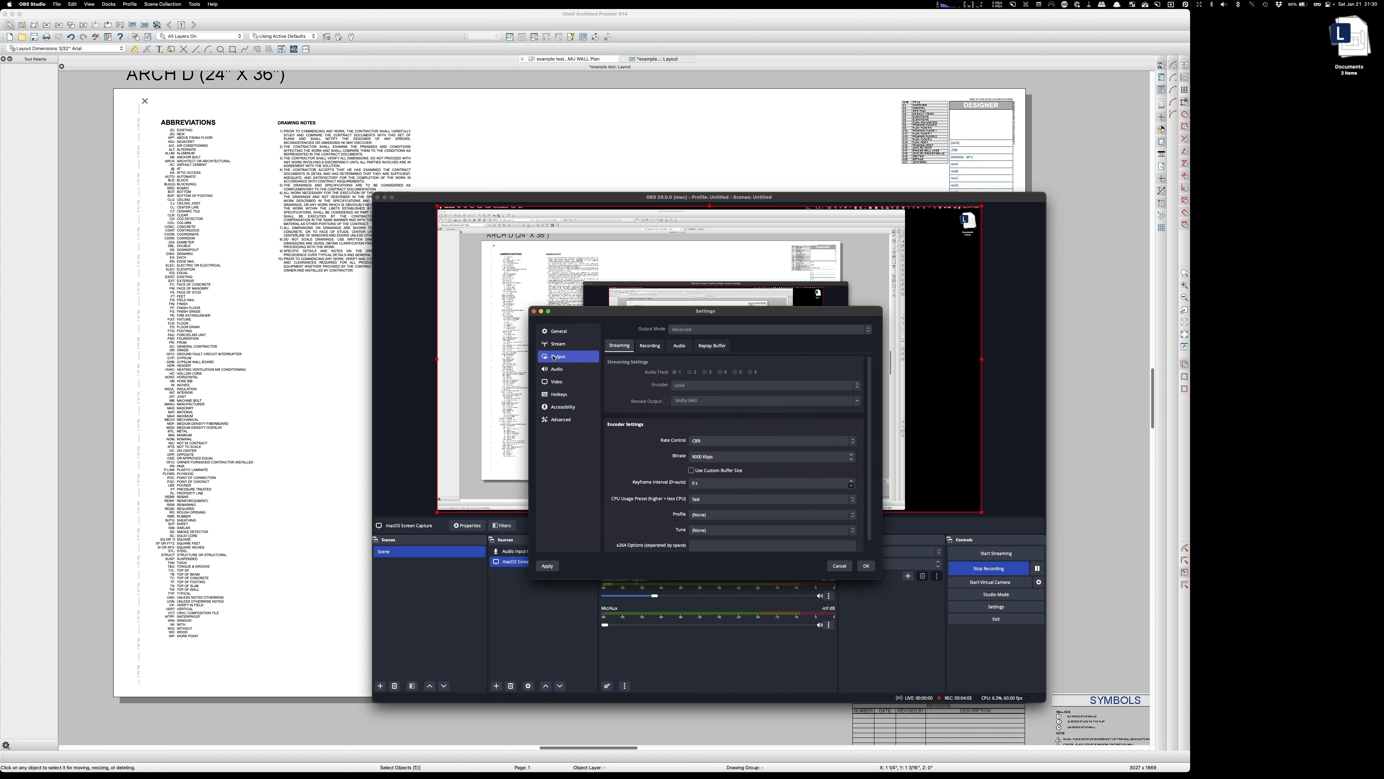
left_click(640, 350)
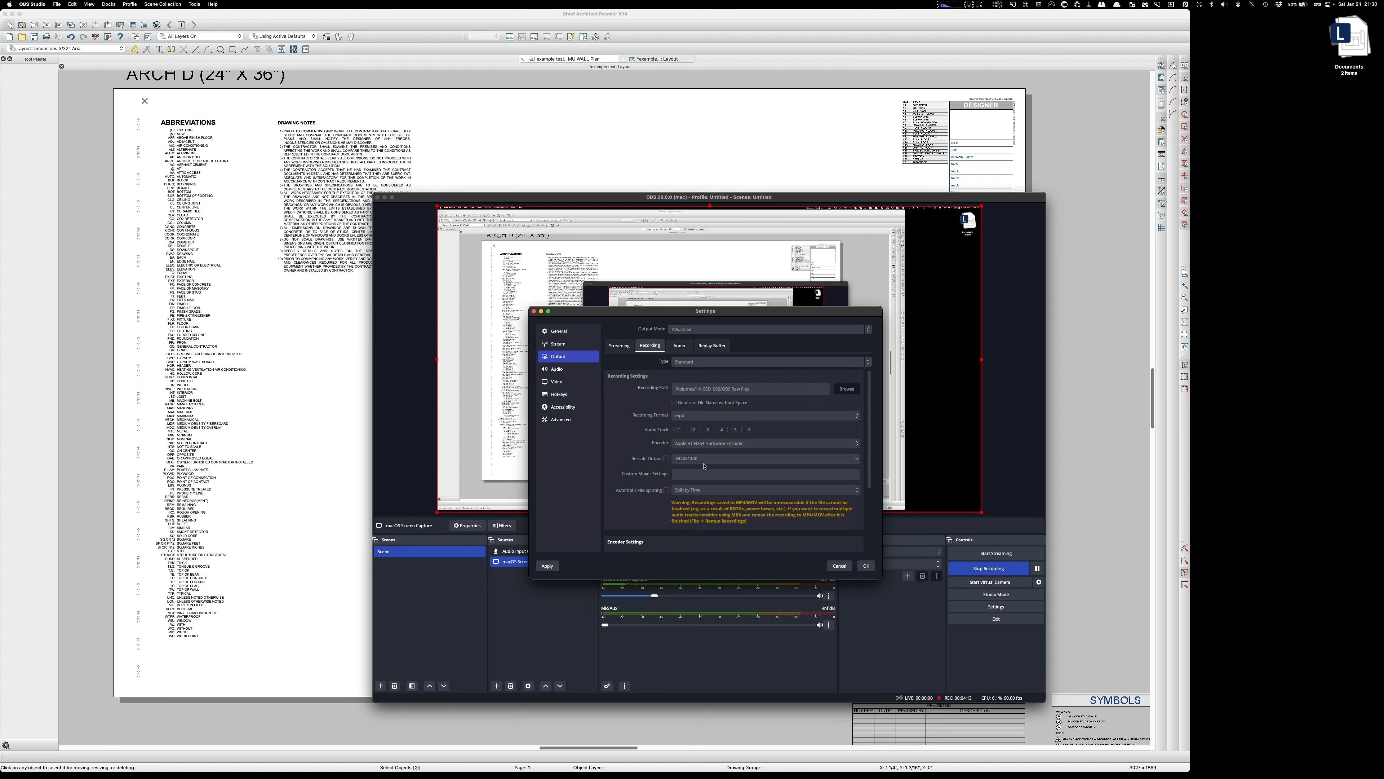
scroll(711, 431, "down", 4)
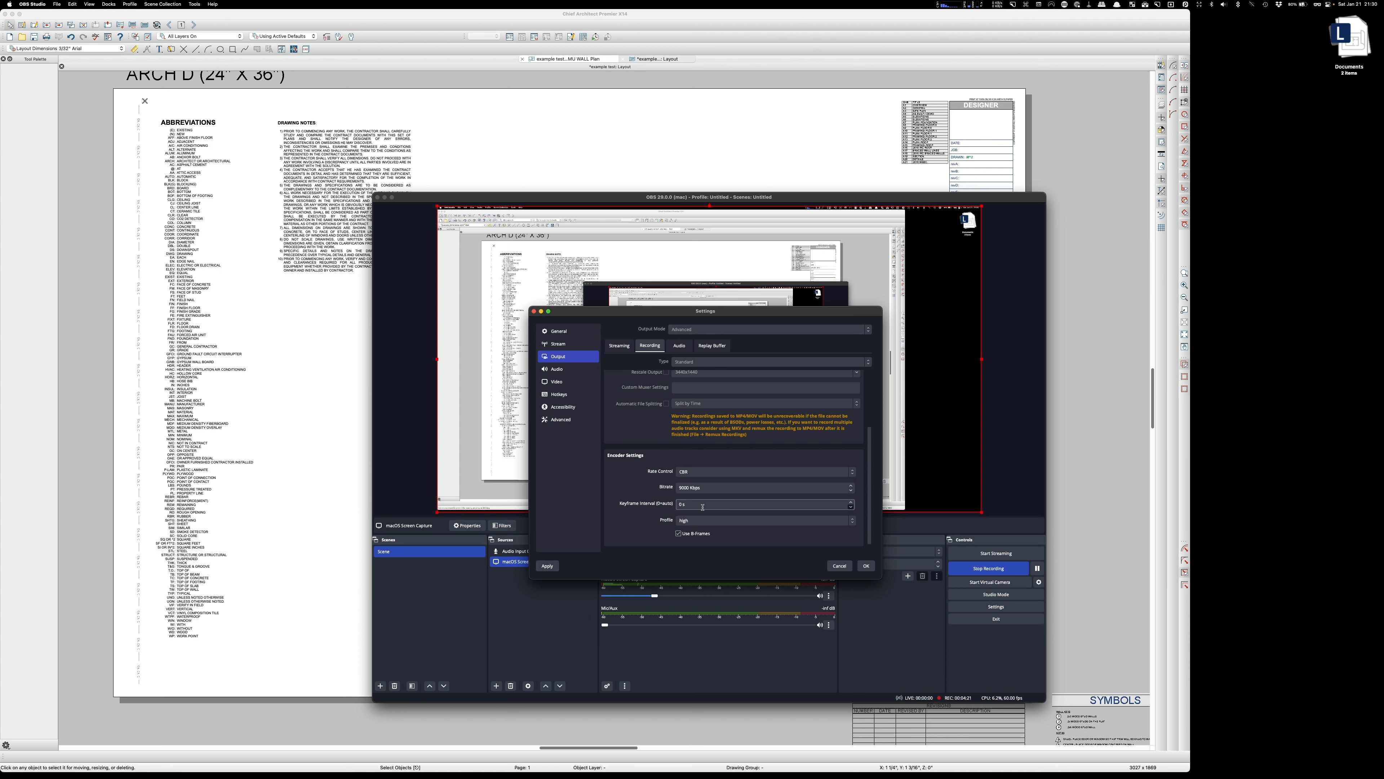
Step: Review the output audio tracks and the Audio, Video, Advanced, Accessibility and Hotkeys settings, and close the settings window
left_click(680, 345)
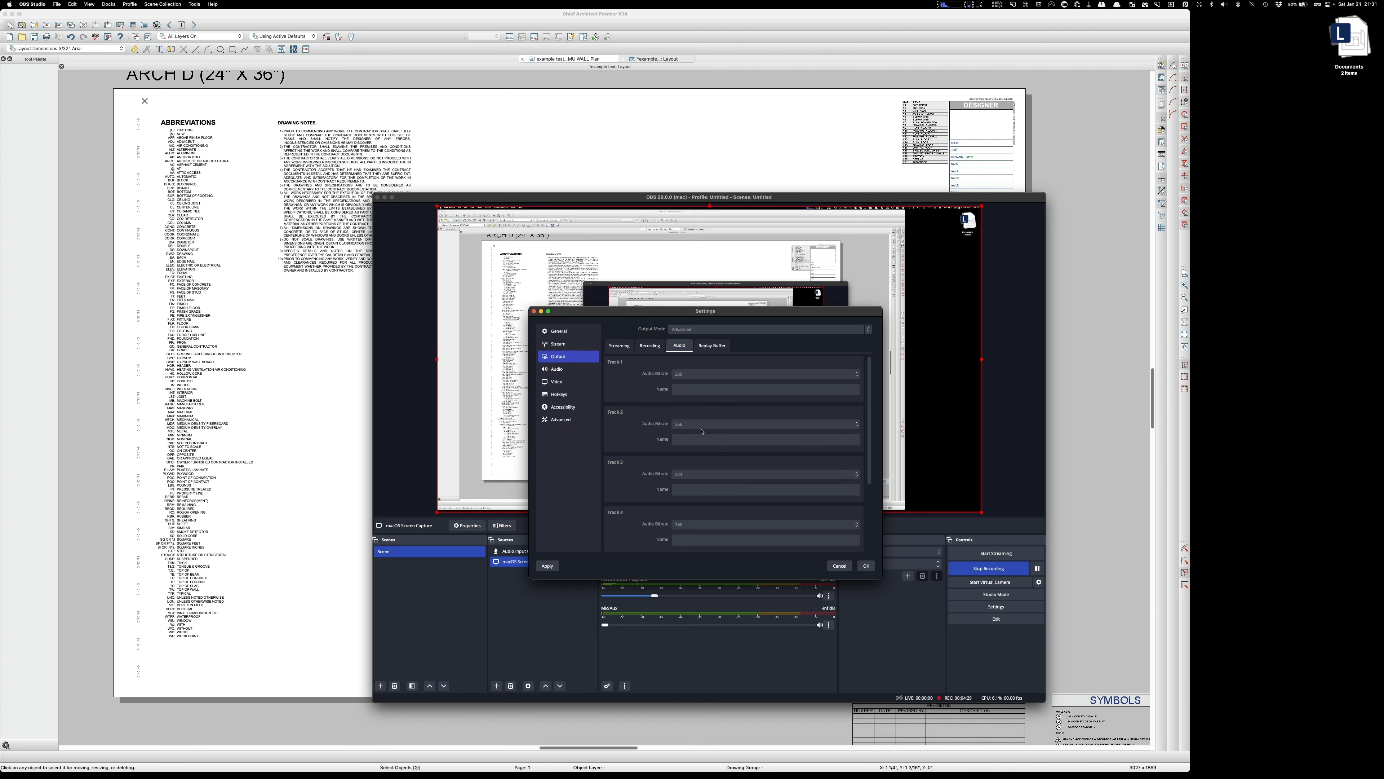
left_click(565, 372)
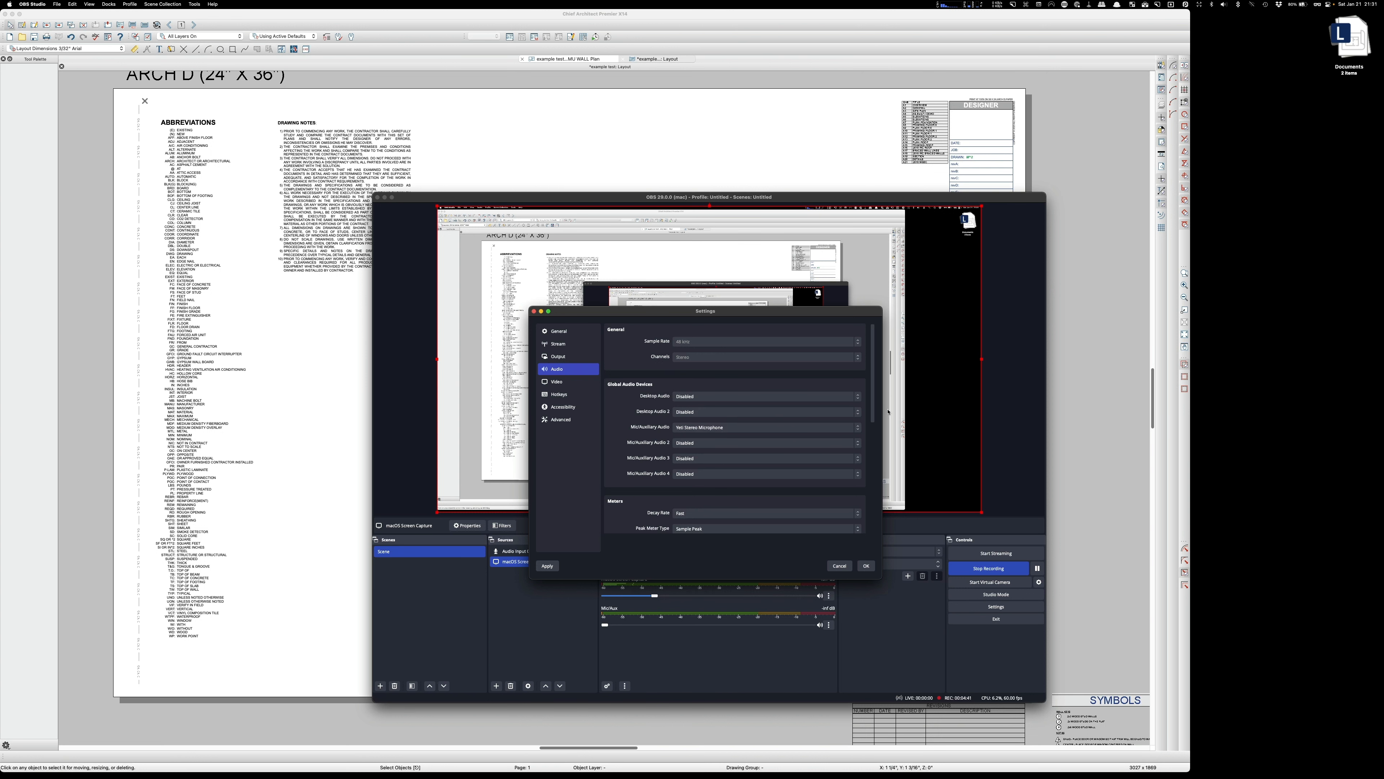
left_click_drag(879, 389, 888, 499)
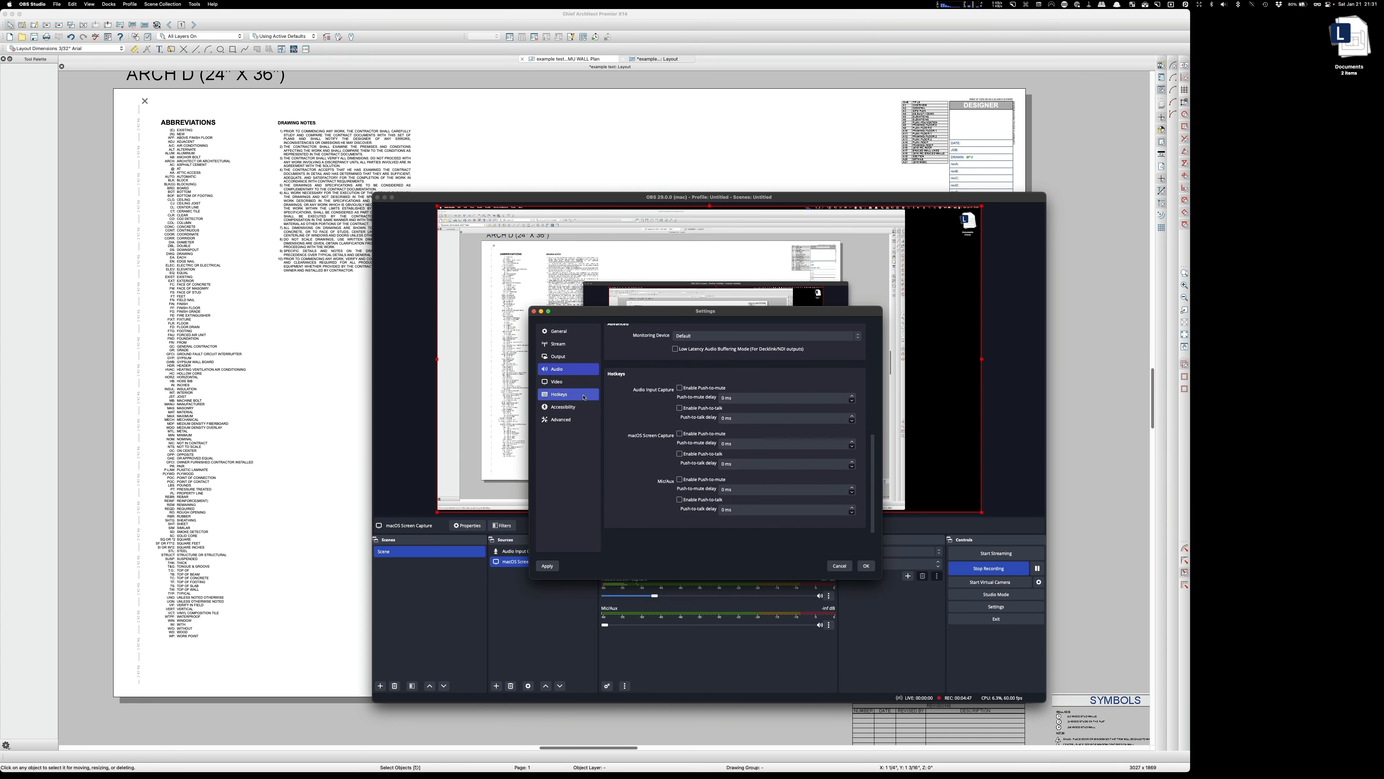
left_click(564, 382)
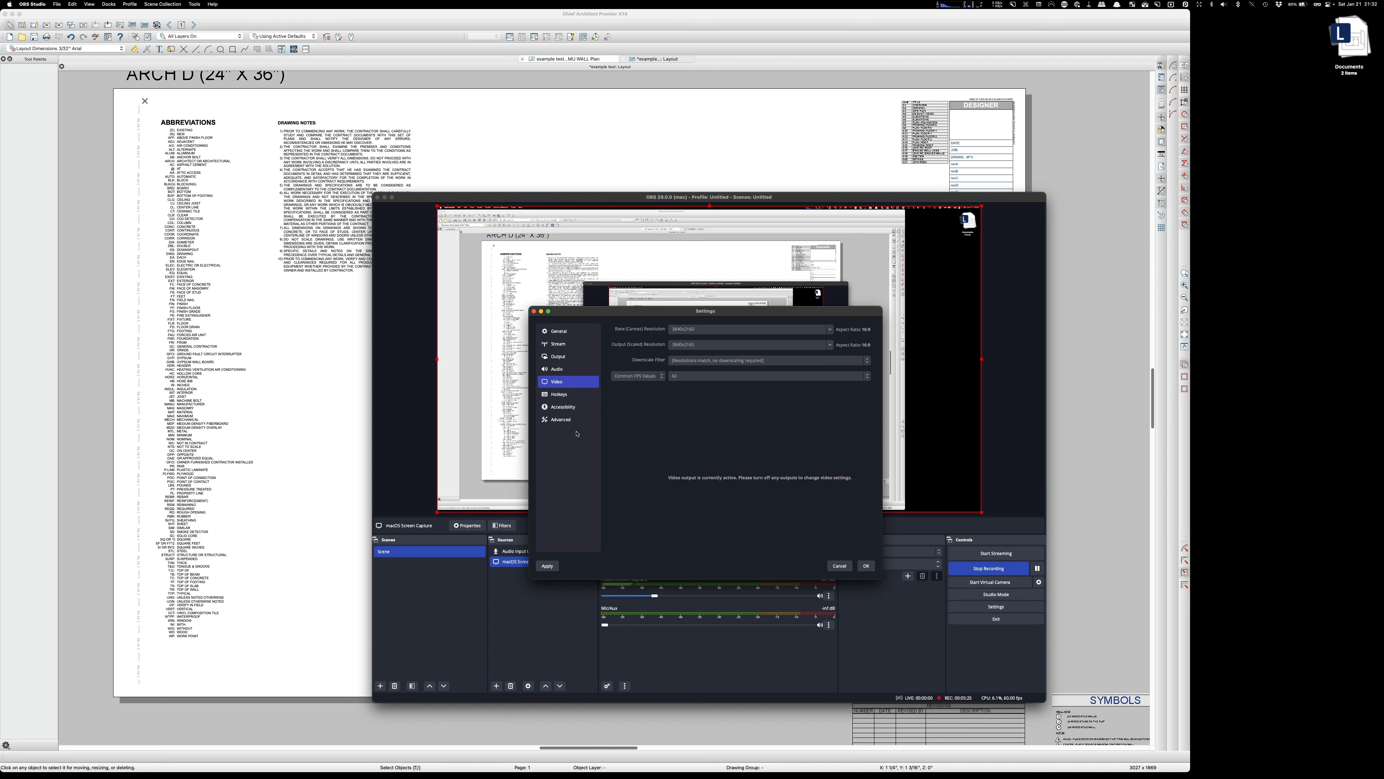
left_click(569, 420)
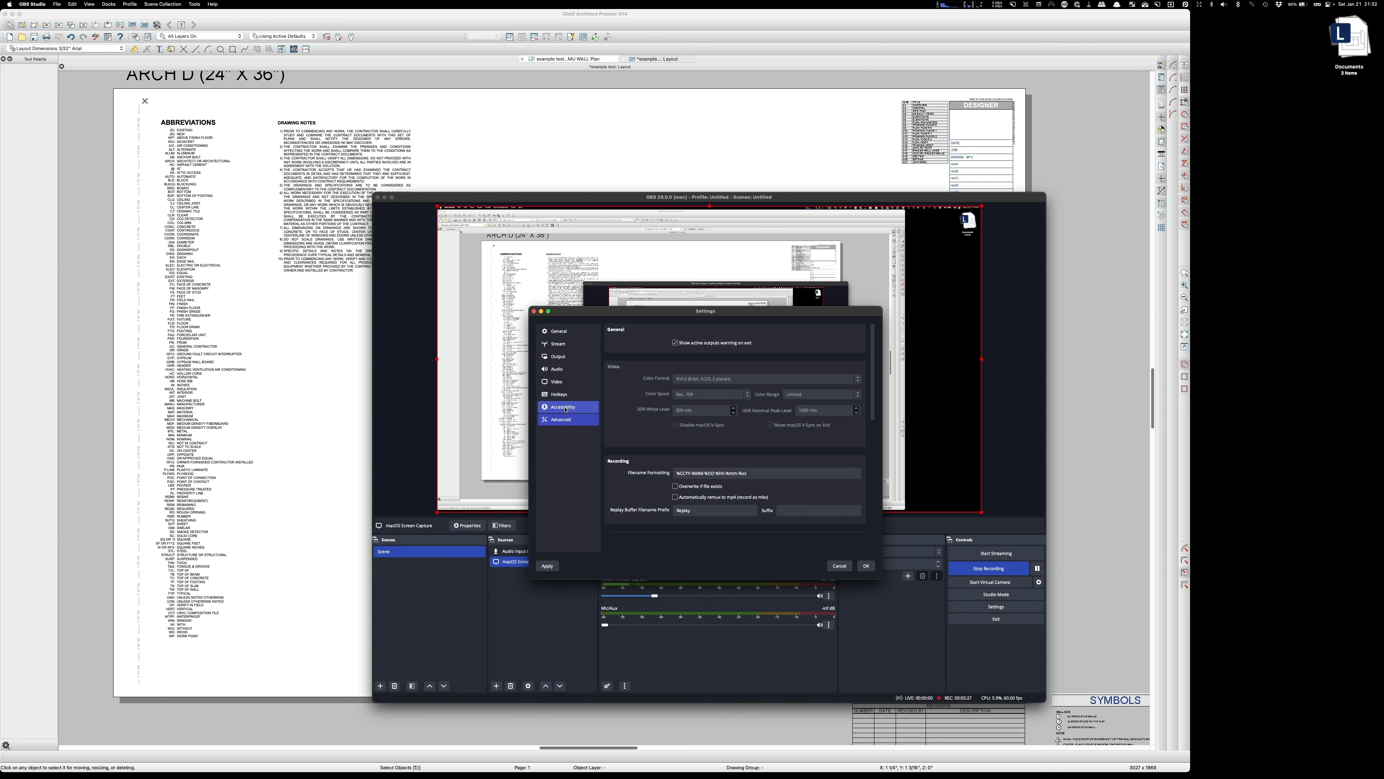
left_click(566, 408)
left_click(564, 395)
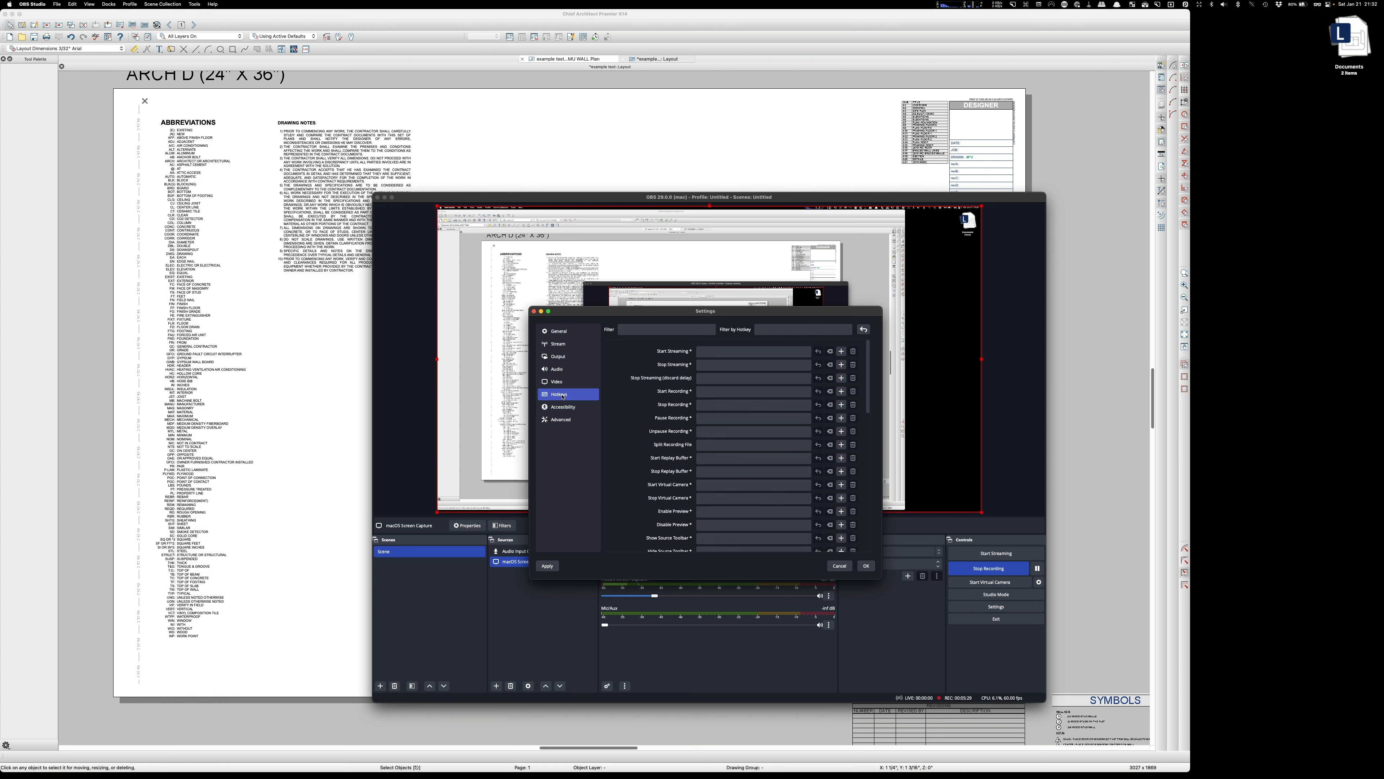
left_click(866, 566)
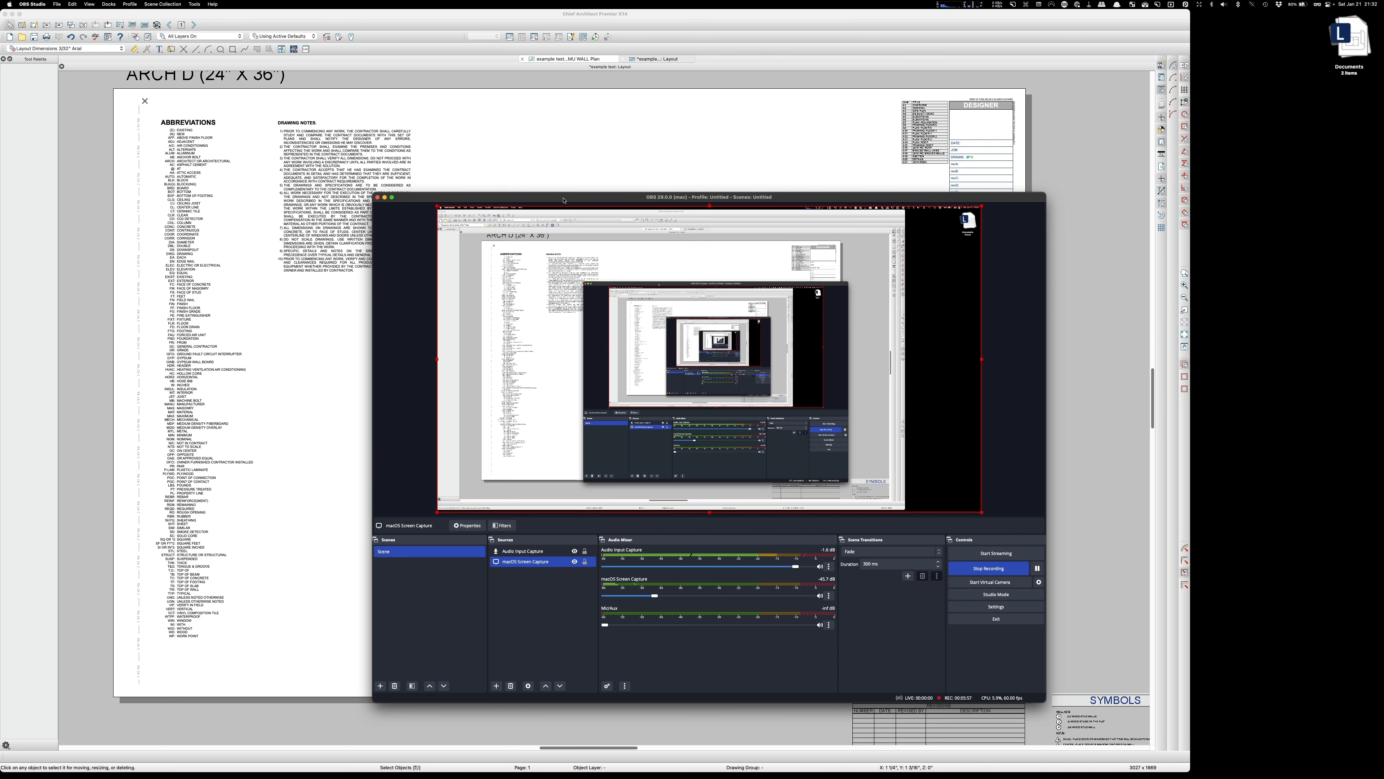
Step: Move the OBS window off the recorded display and switch to Chief Architect with the layout in front
left_click_drag(562, 204, 389, 219)
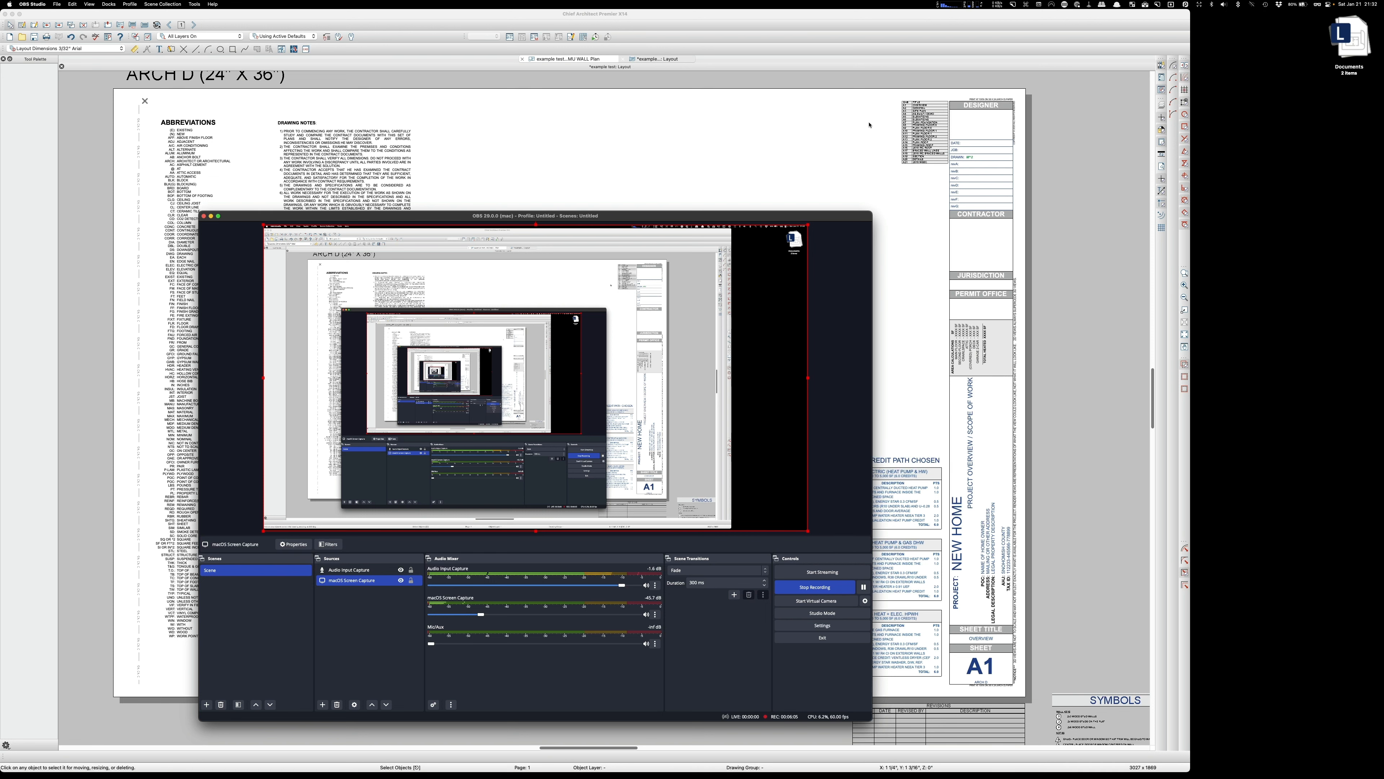
left_click(793, 16)
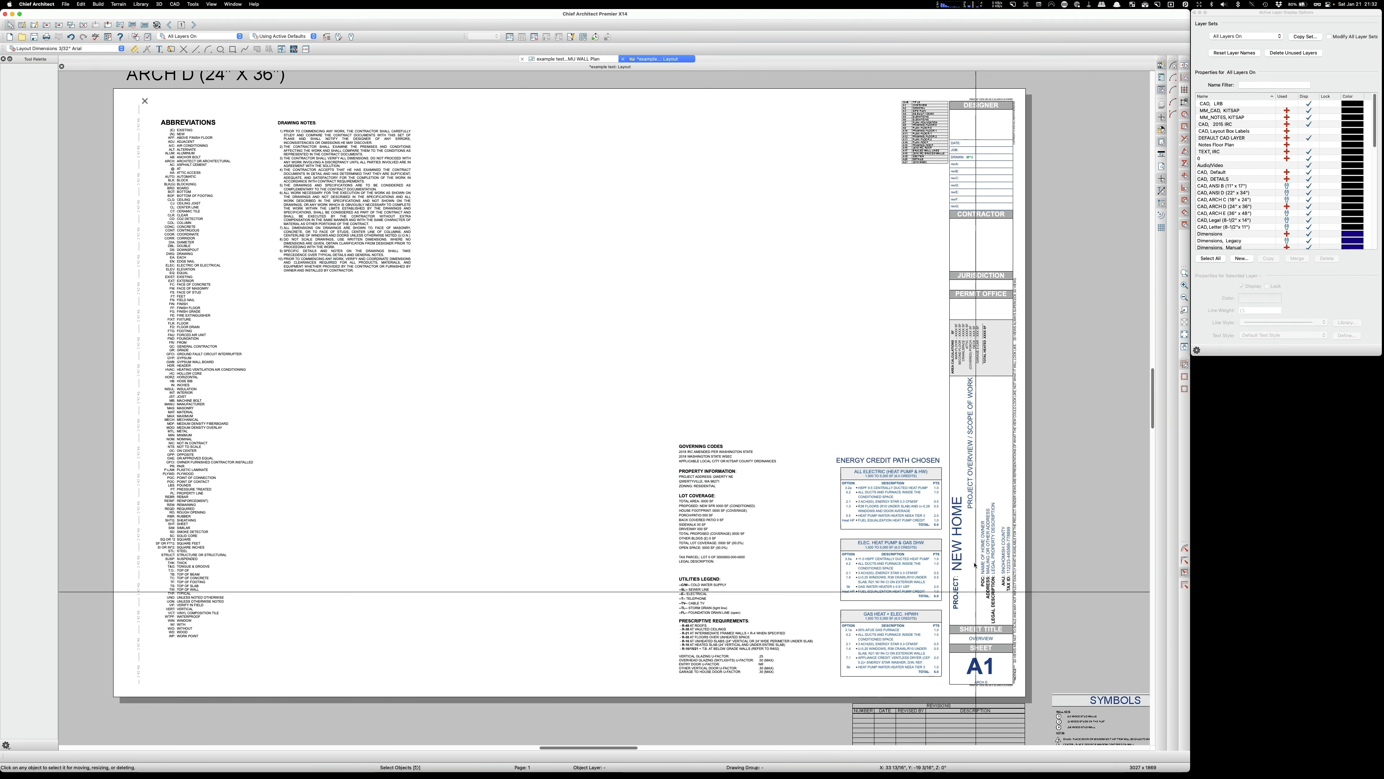
mouse_move(2, 606)
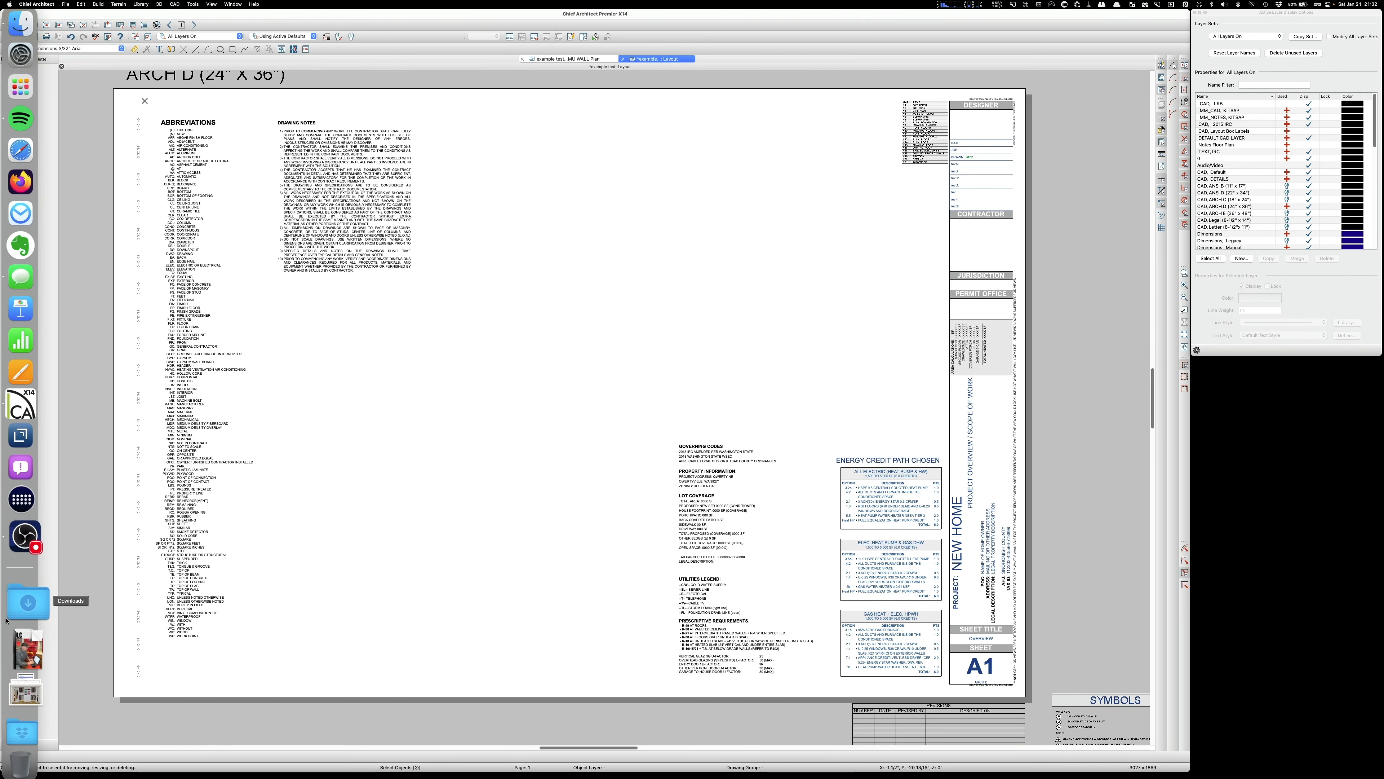
left_click(23, 553)
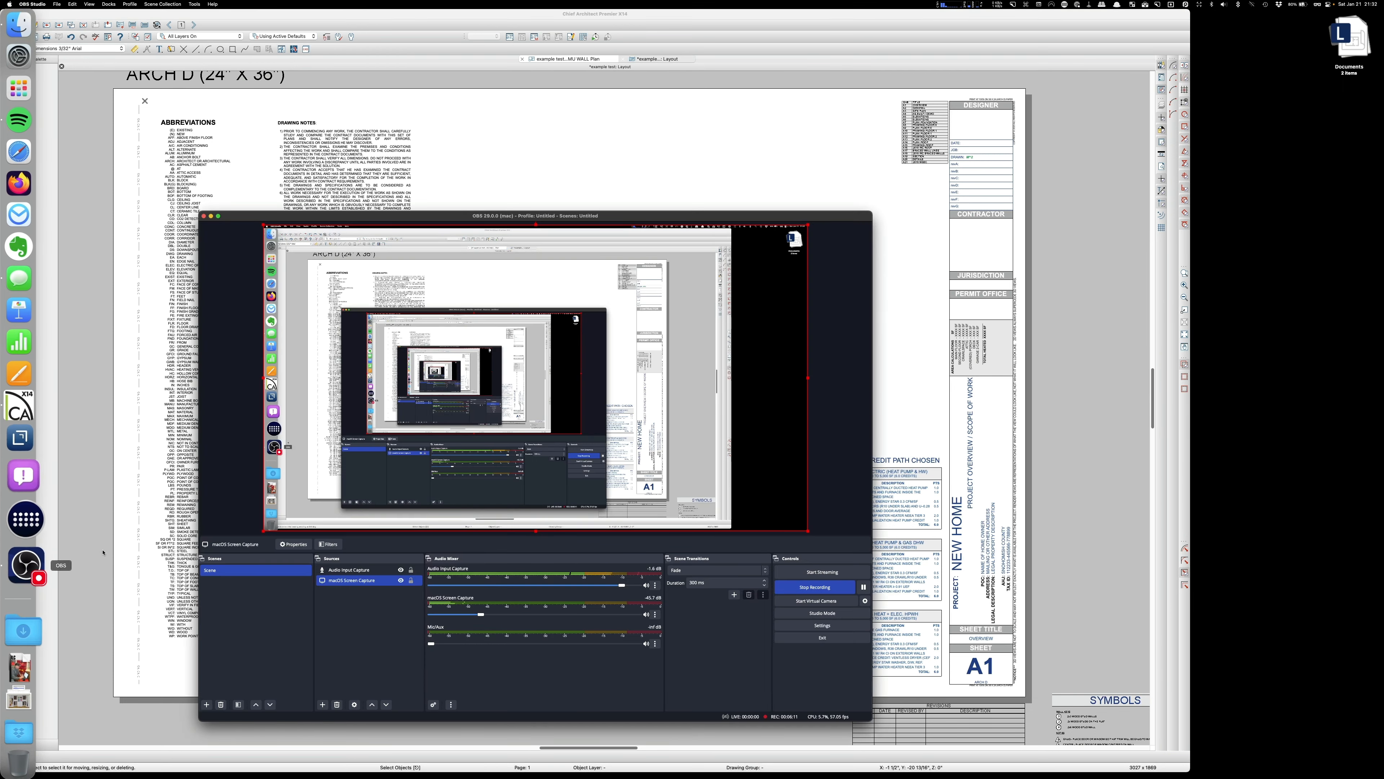
left_click_drag(327, 216, 1383, 366)
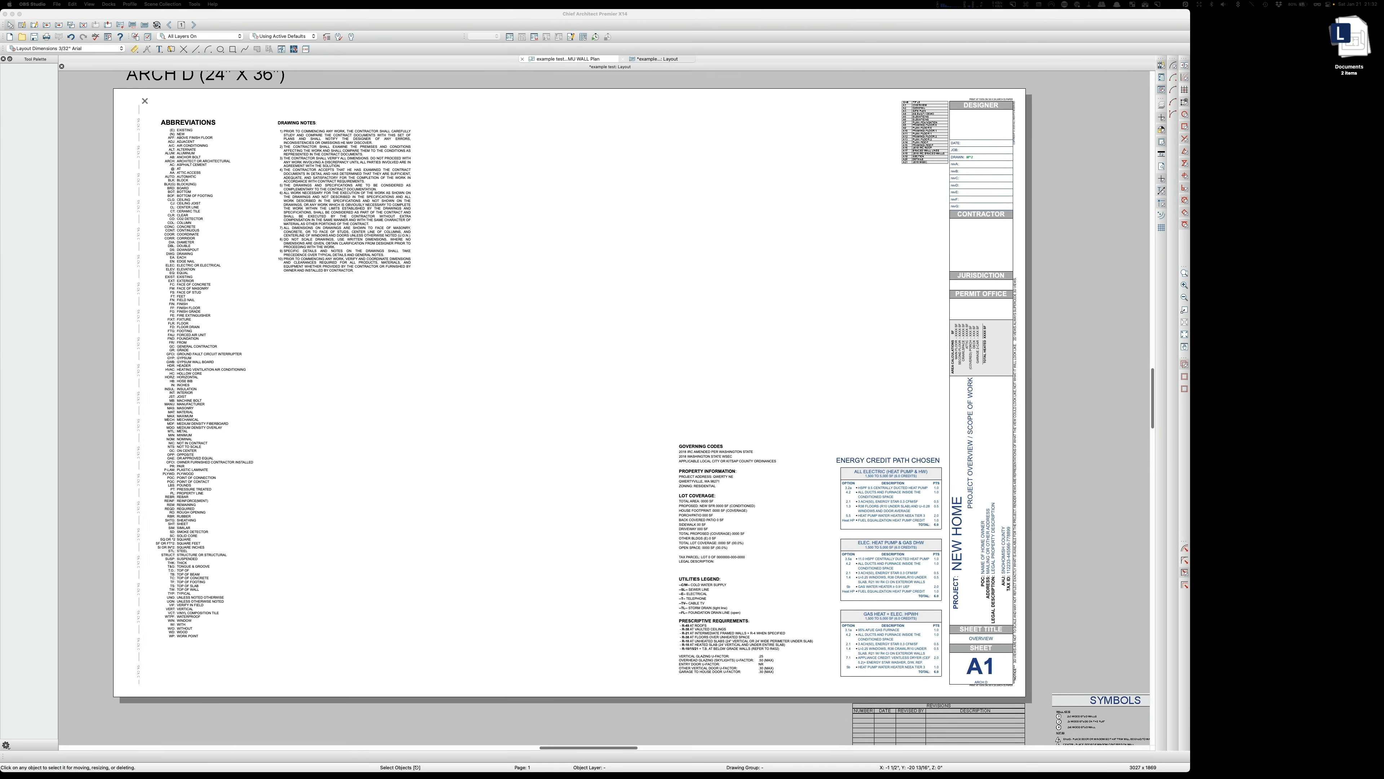
left_click(385, 17)
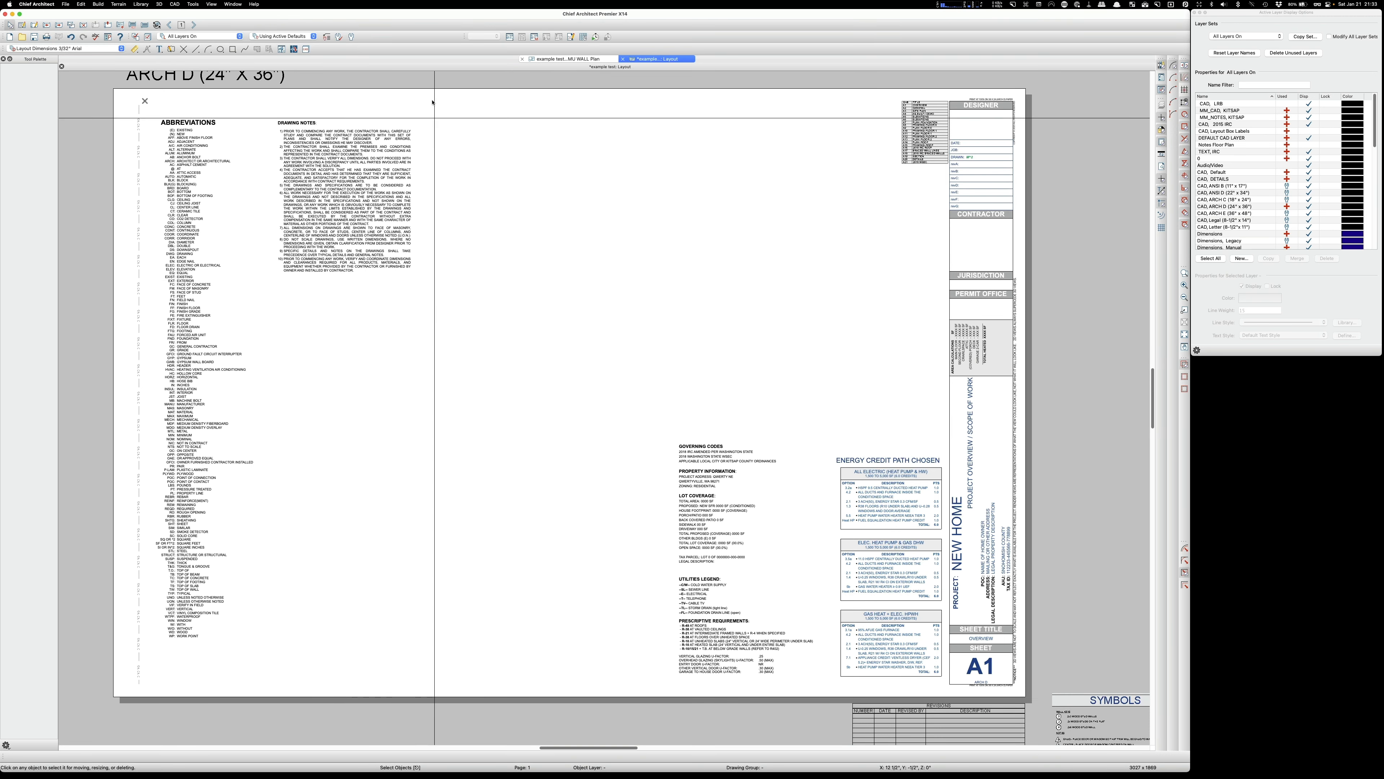
Step: Go to layout page 0 and examine the sheet index table beside the title block
left_click(169, 25)
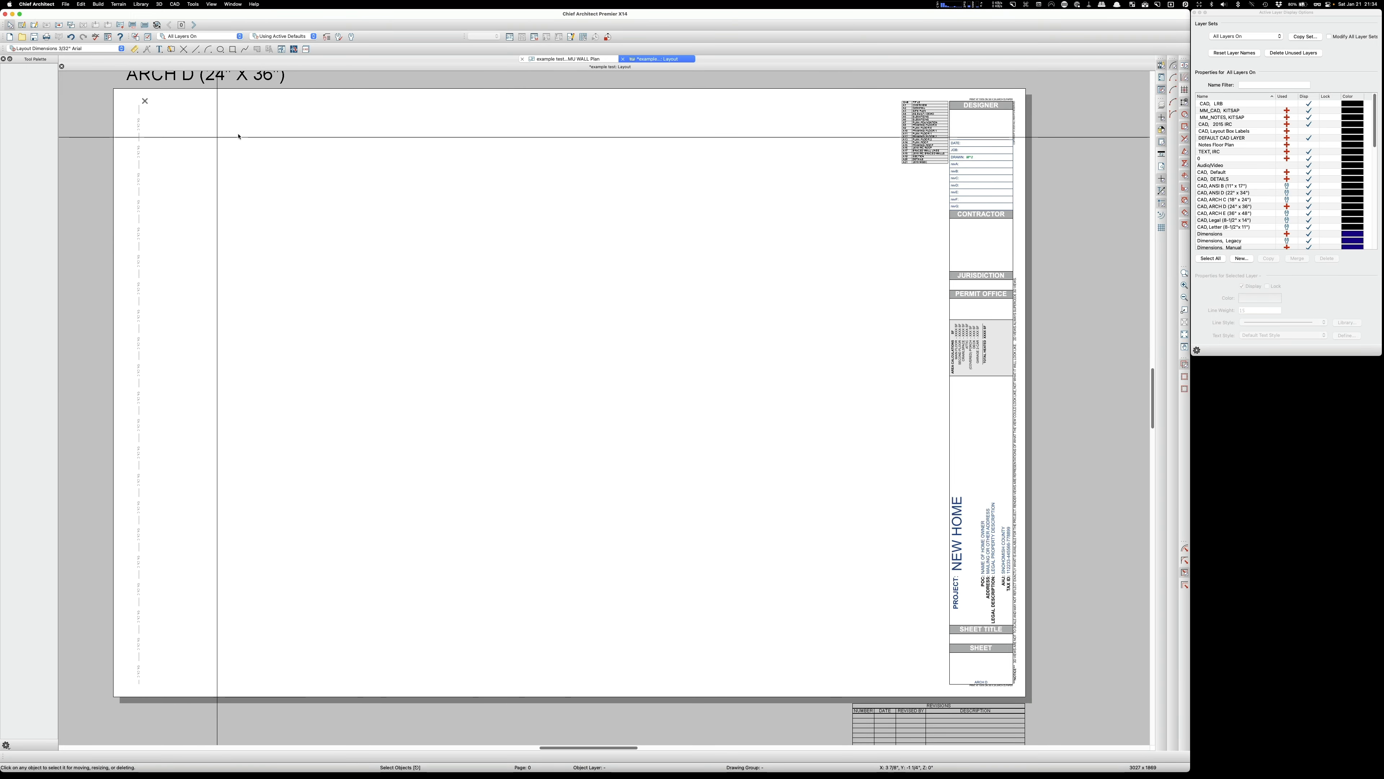
left_click(922, 124)
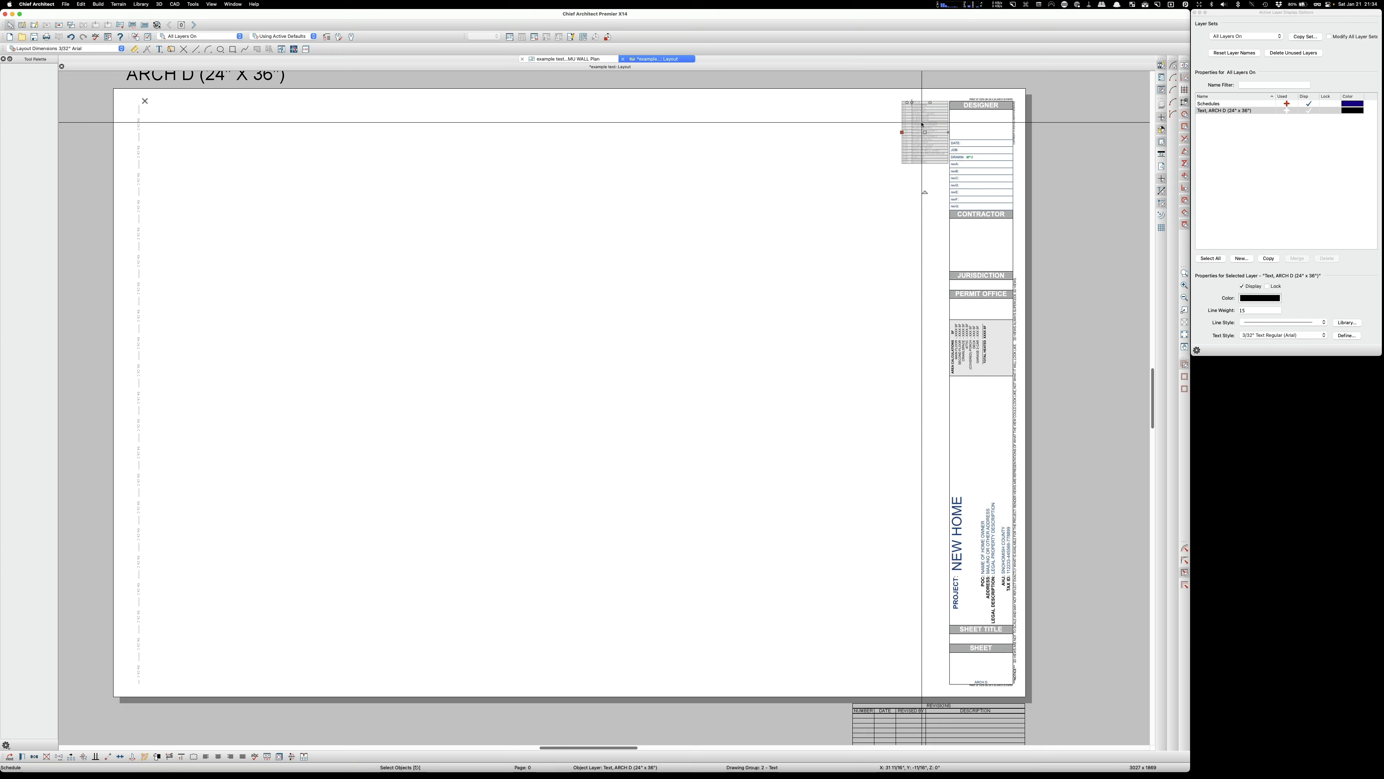
scroll(957, 97, "up", 1)
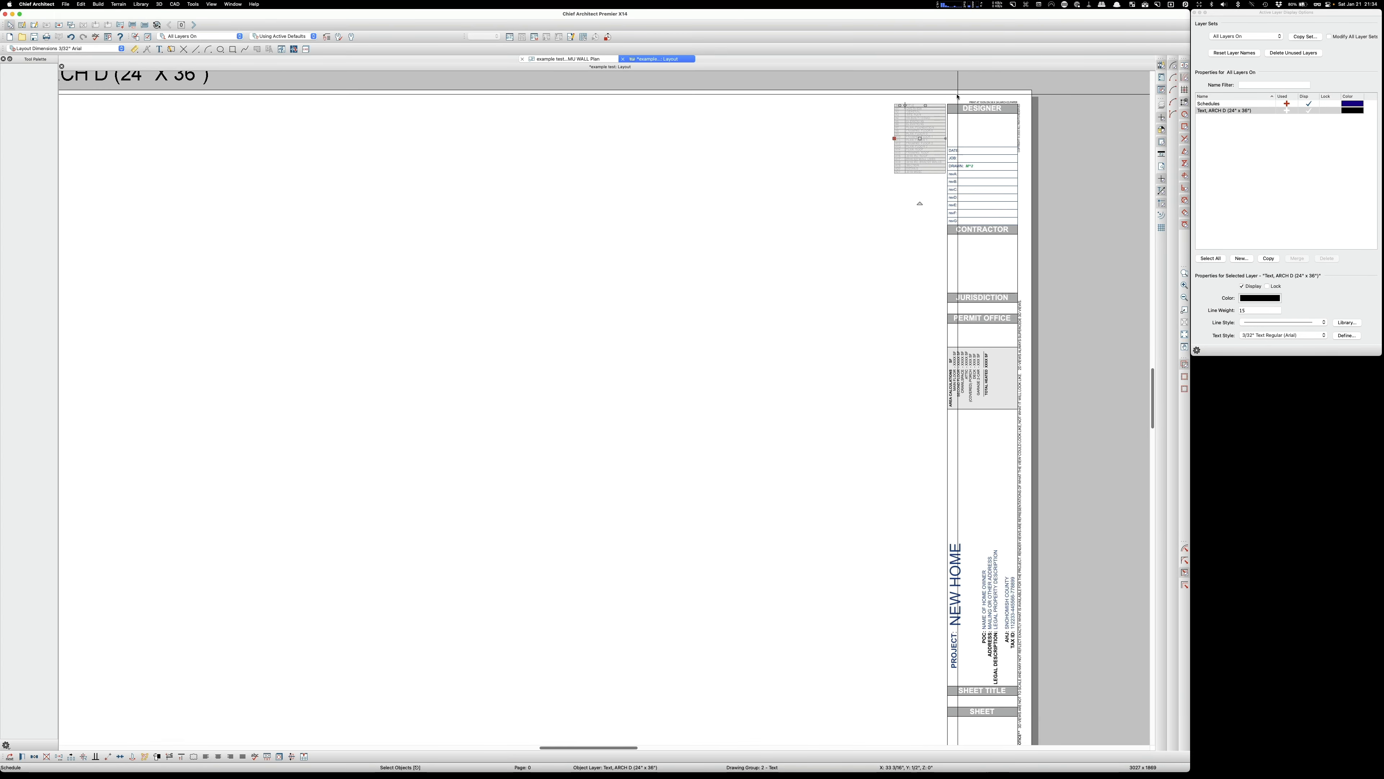
scroll(957, 97, "up", 5)
left_click(630, 176)
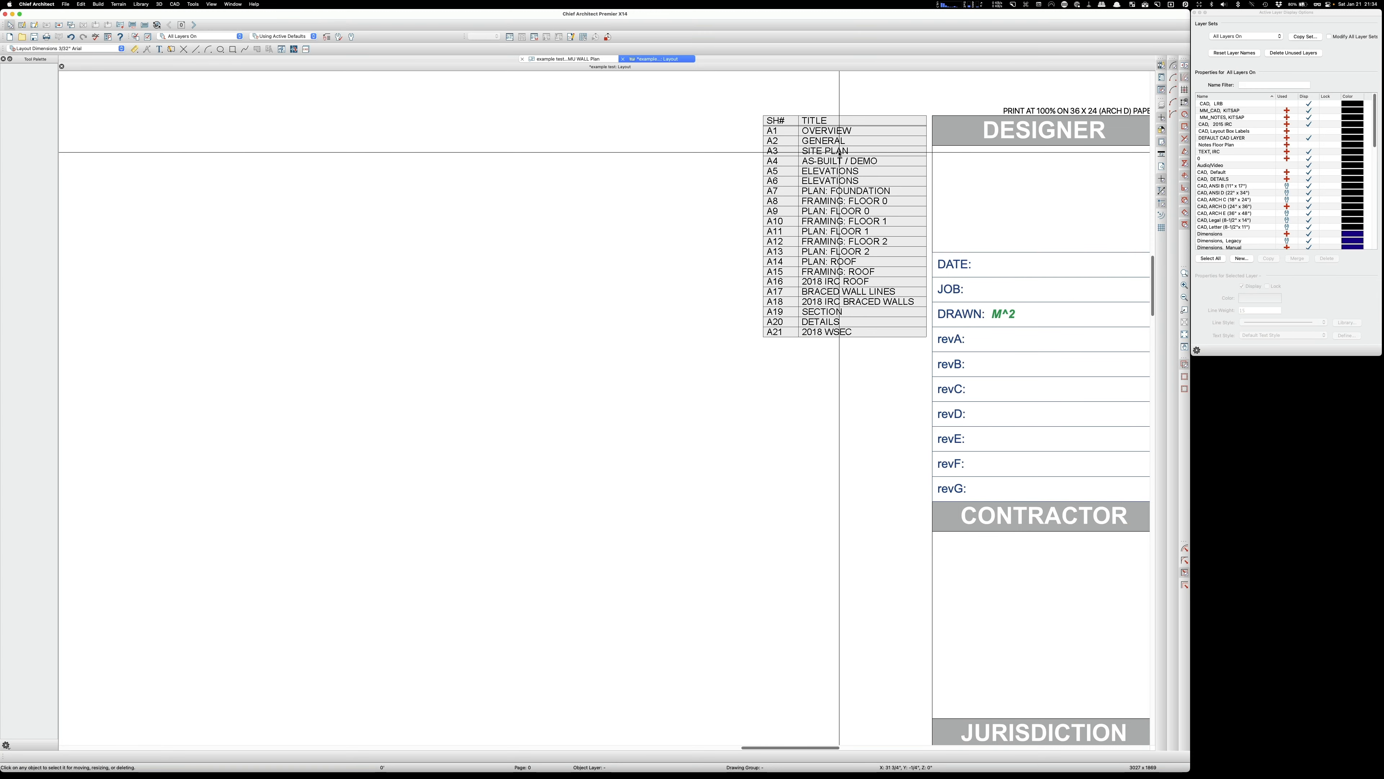
scroll(839, 153, "down", 5)
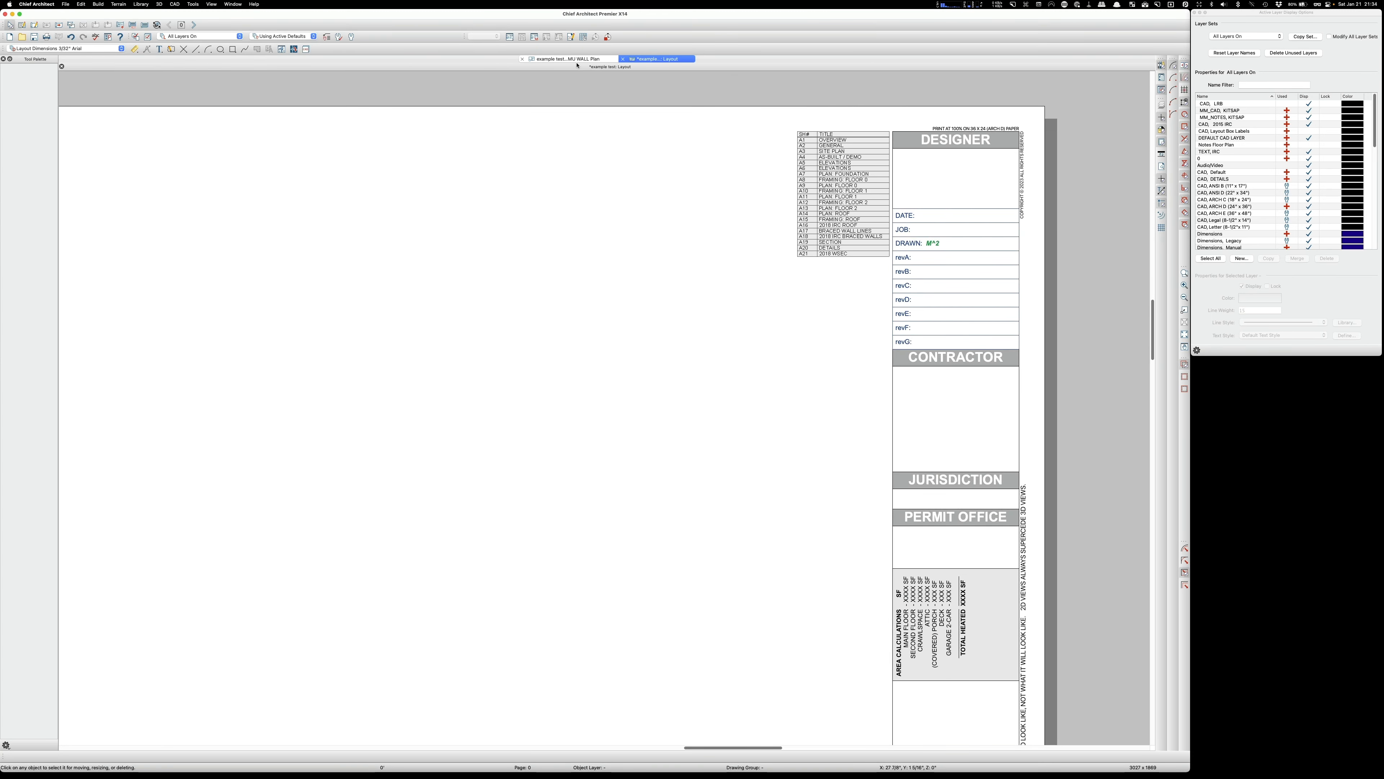
scroll(945, 297, "down", 3)
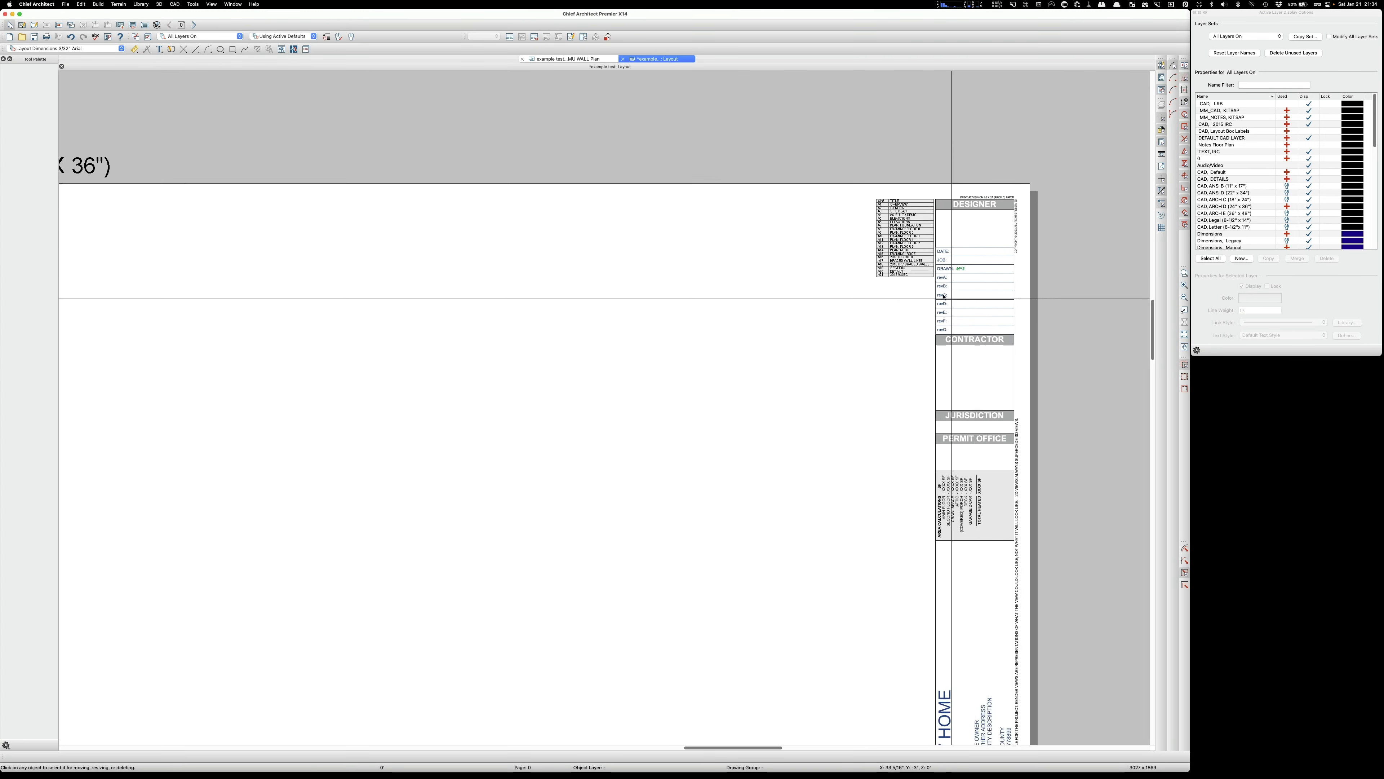
scroll(398, 158, "down", 3)
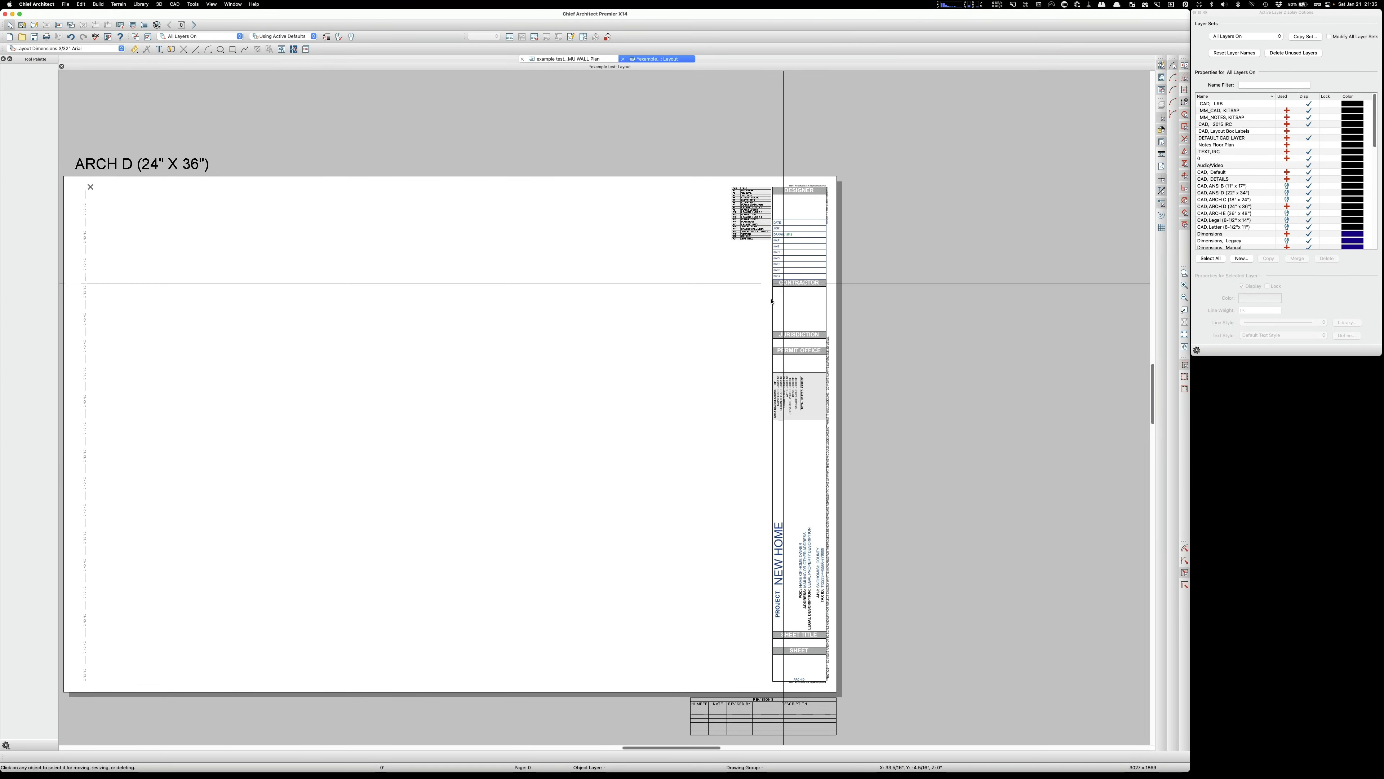
Step: Go to layout page 1 and examine its sheet index table beside the title block
left_click(194, 25)
scroll(730, 202, "up", 5)
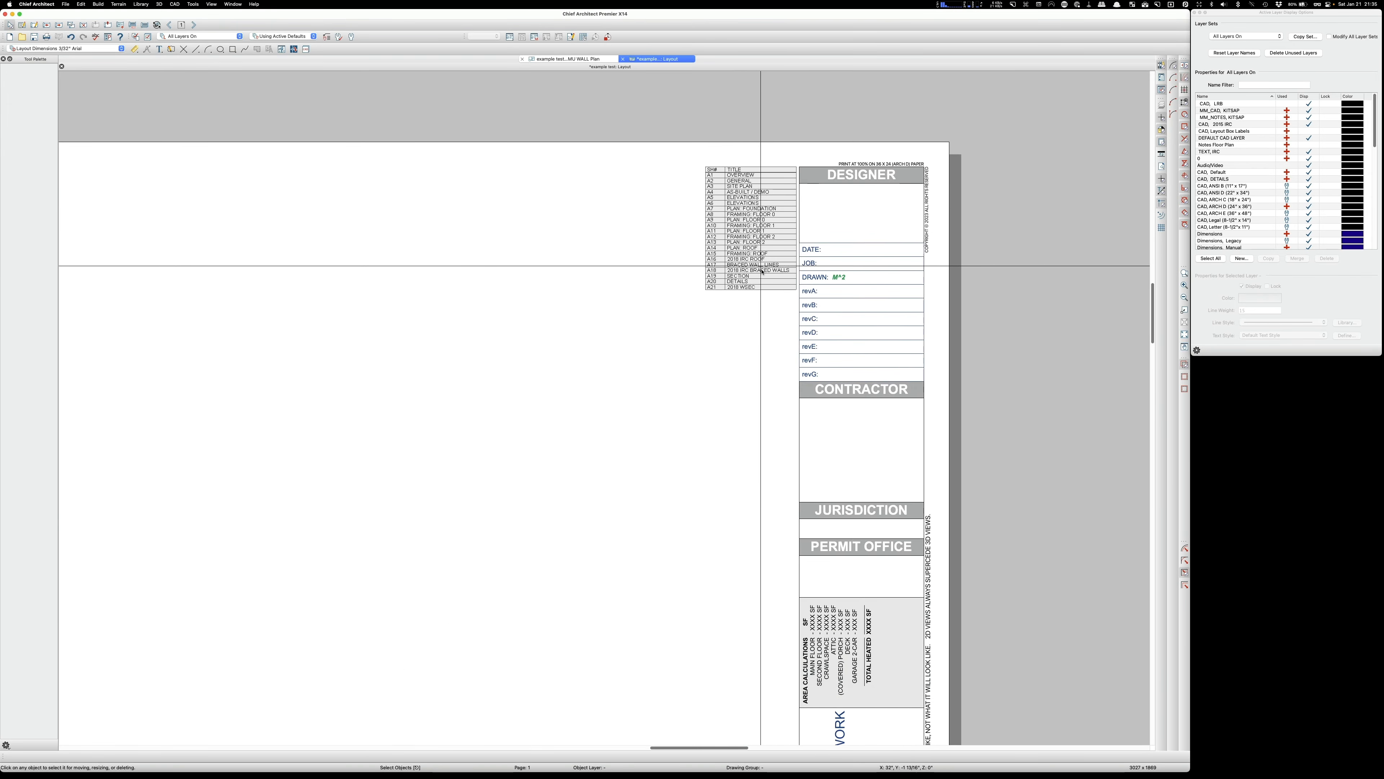
scroll(725, 313, "up", 3)
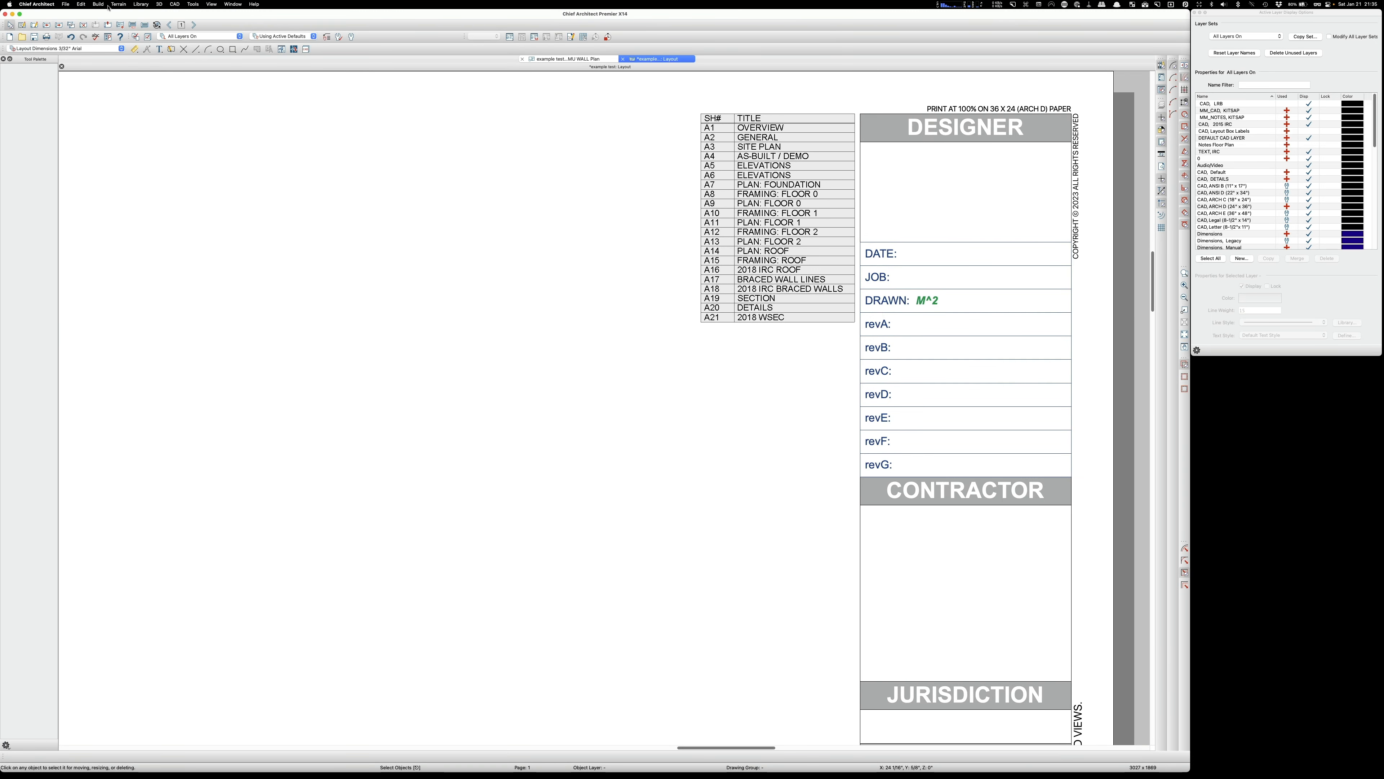
Step: Go directly to layout page 21 and examine the whole sheet, including its title block
left_click(182, 26)
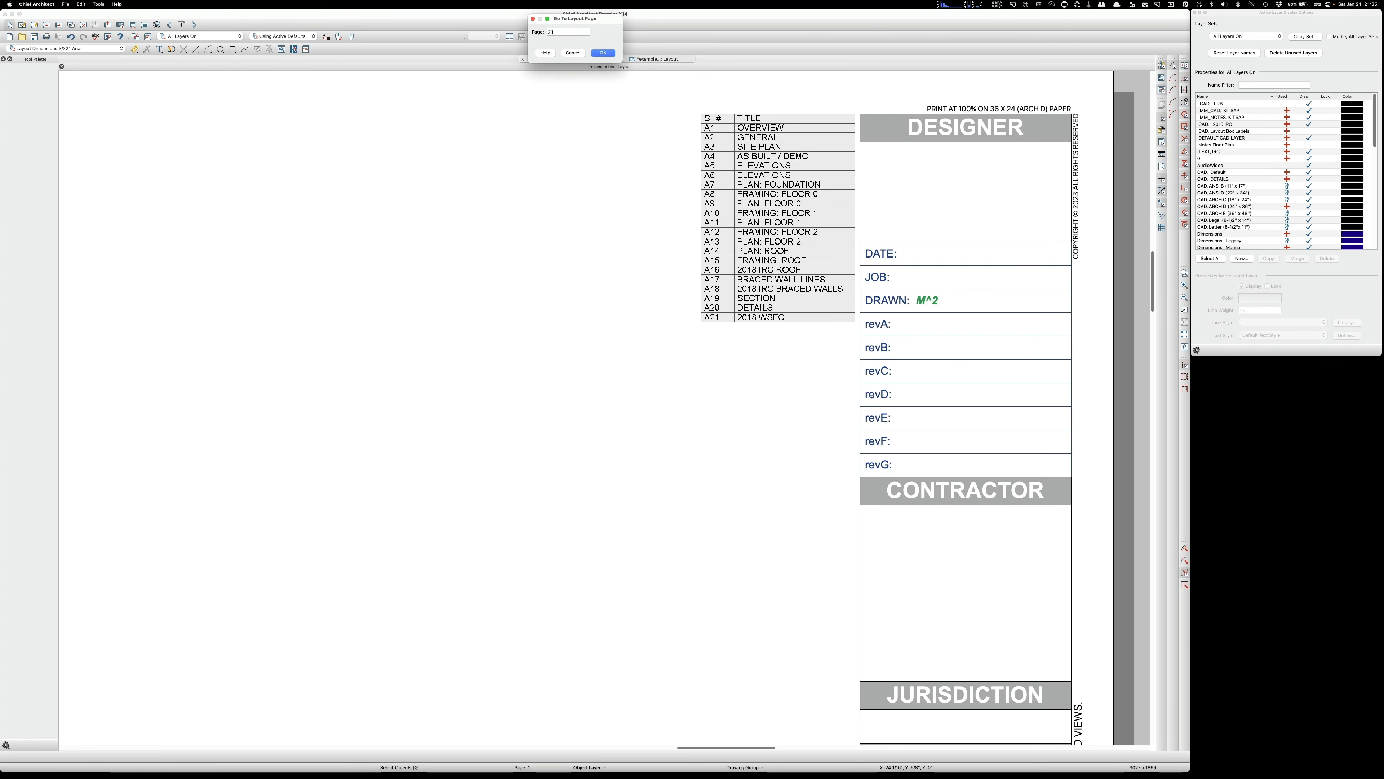
key("Return")
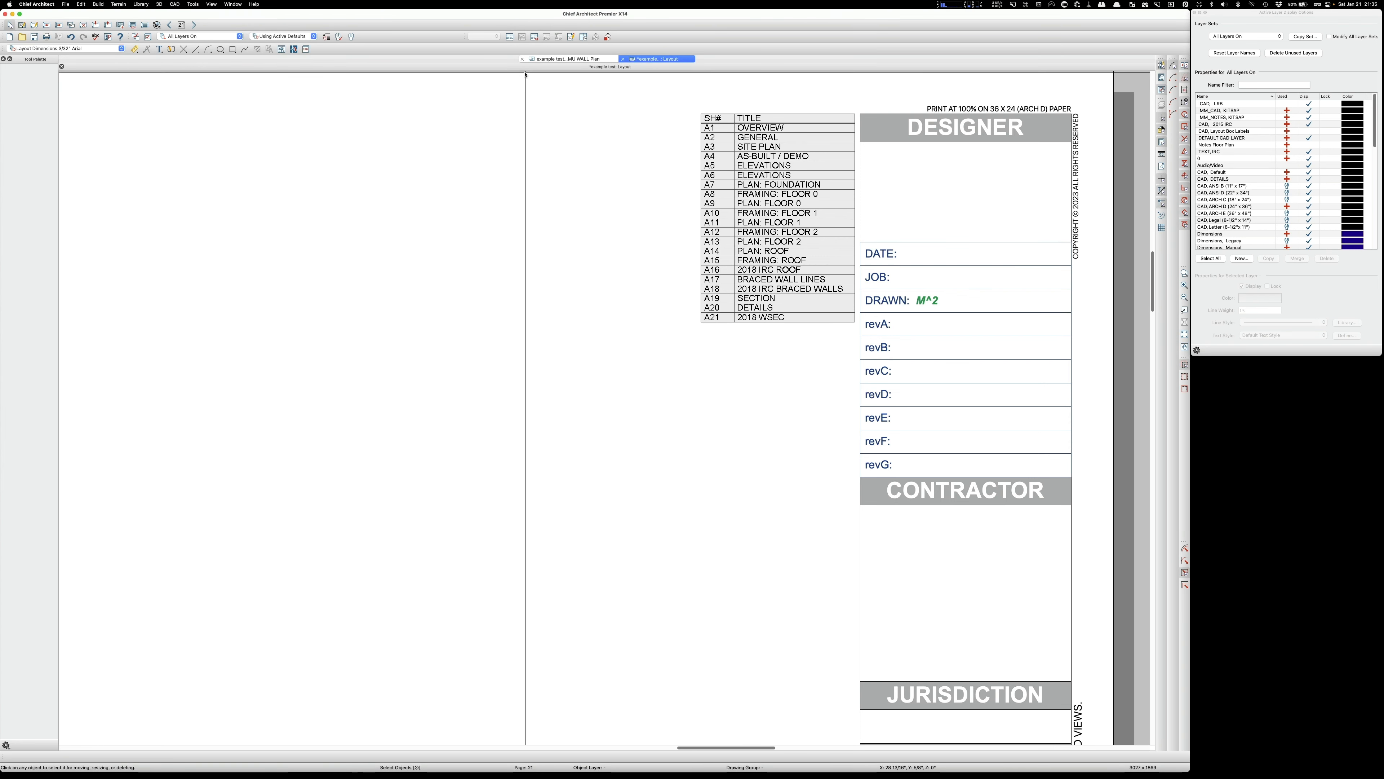
scroll(718, 177, "down", 5)
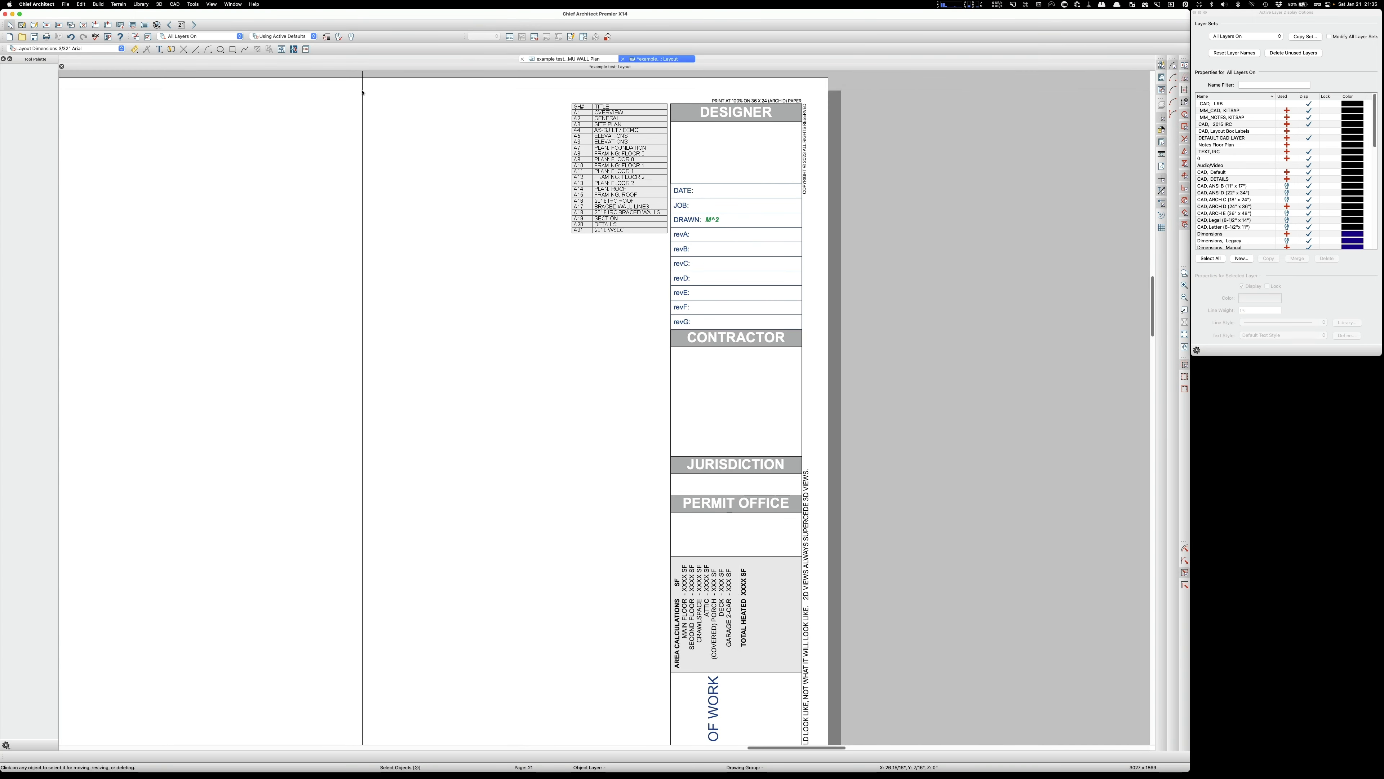
scroll(754, 394, "down", 2)
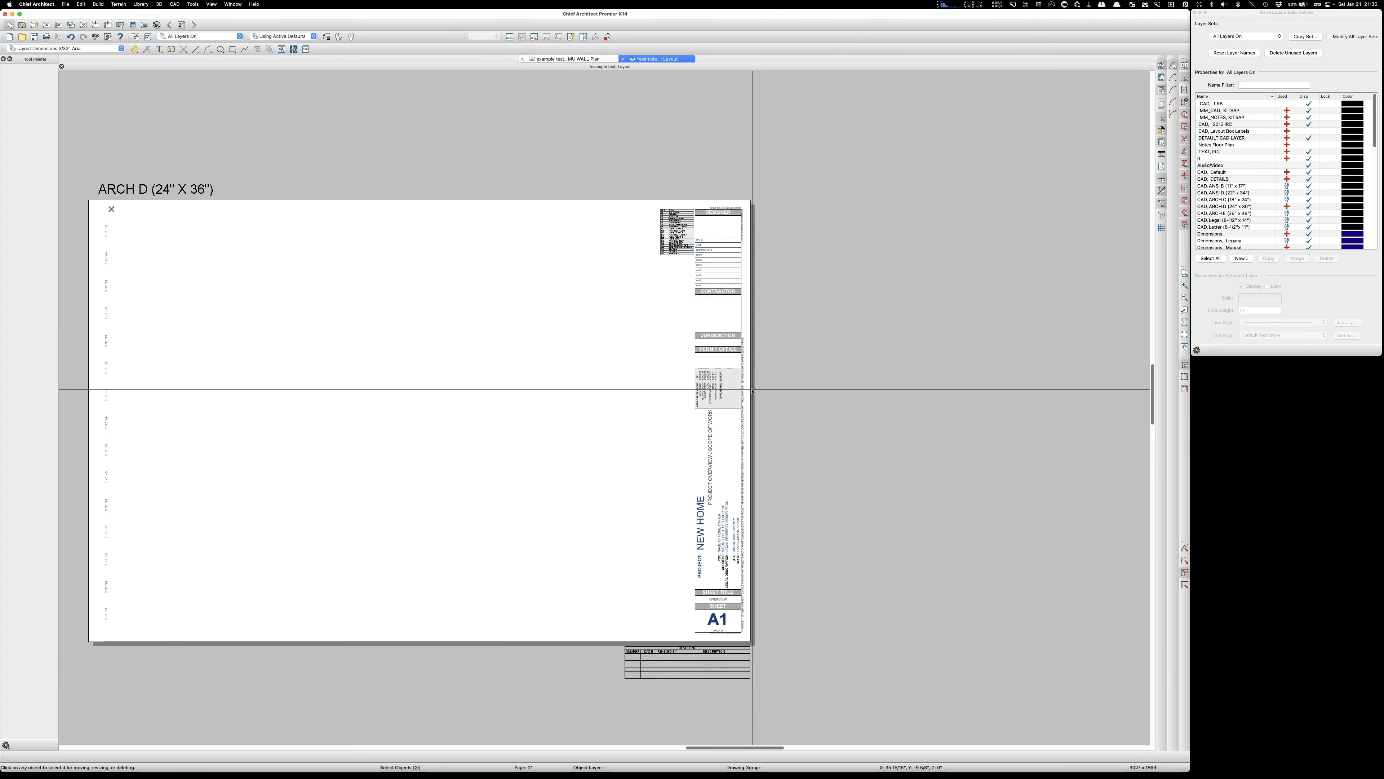
left_click(181, 26)
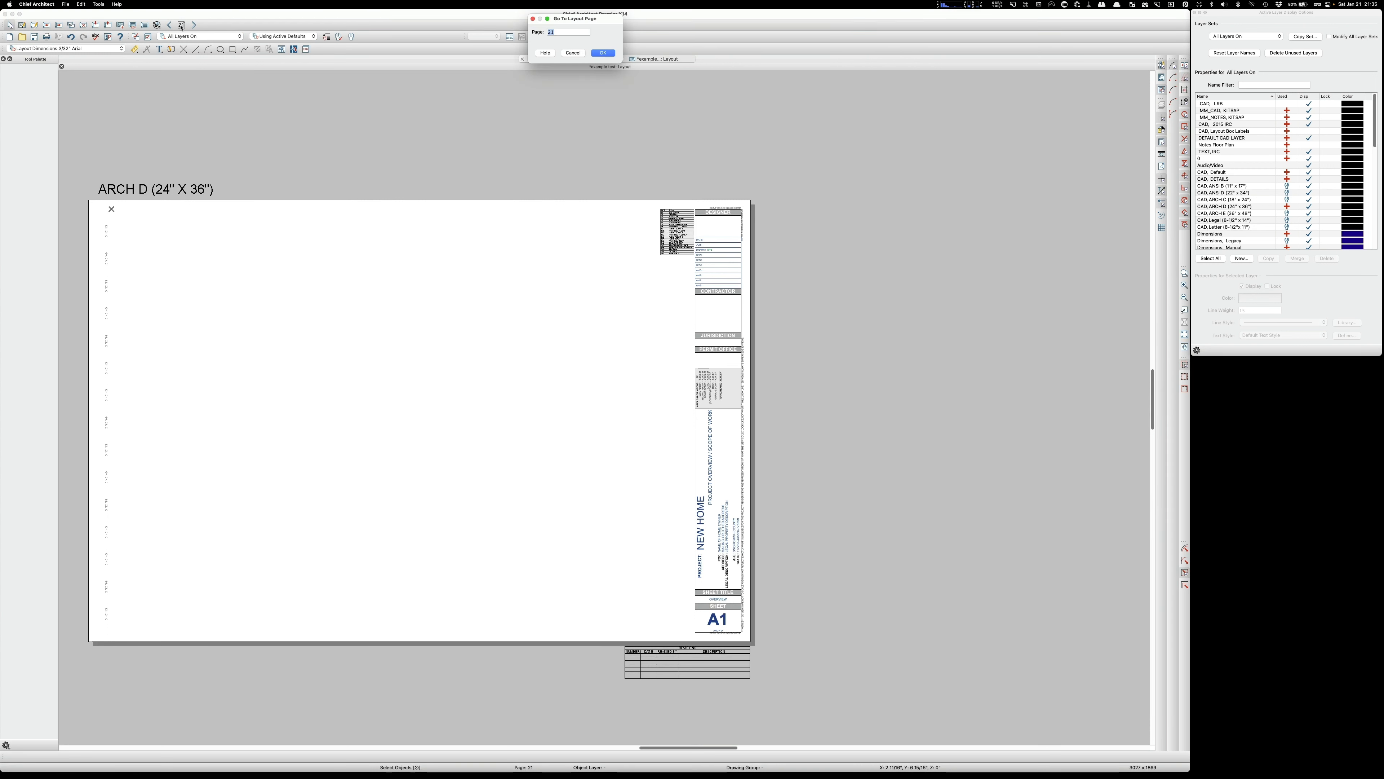
left_click(603, 53)
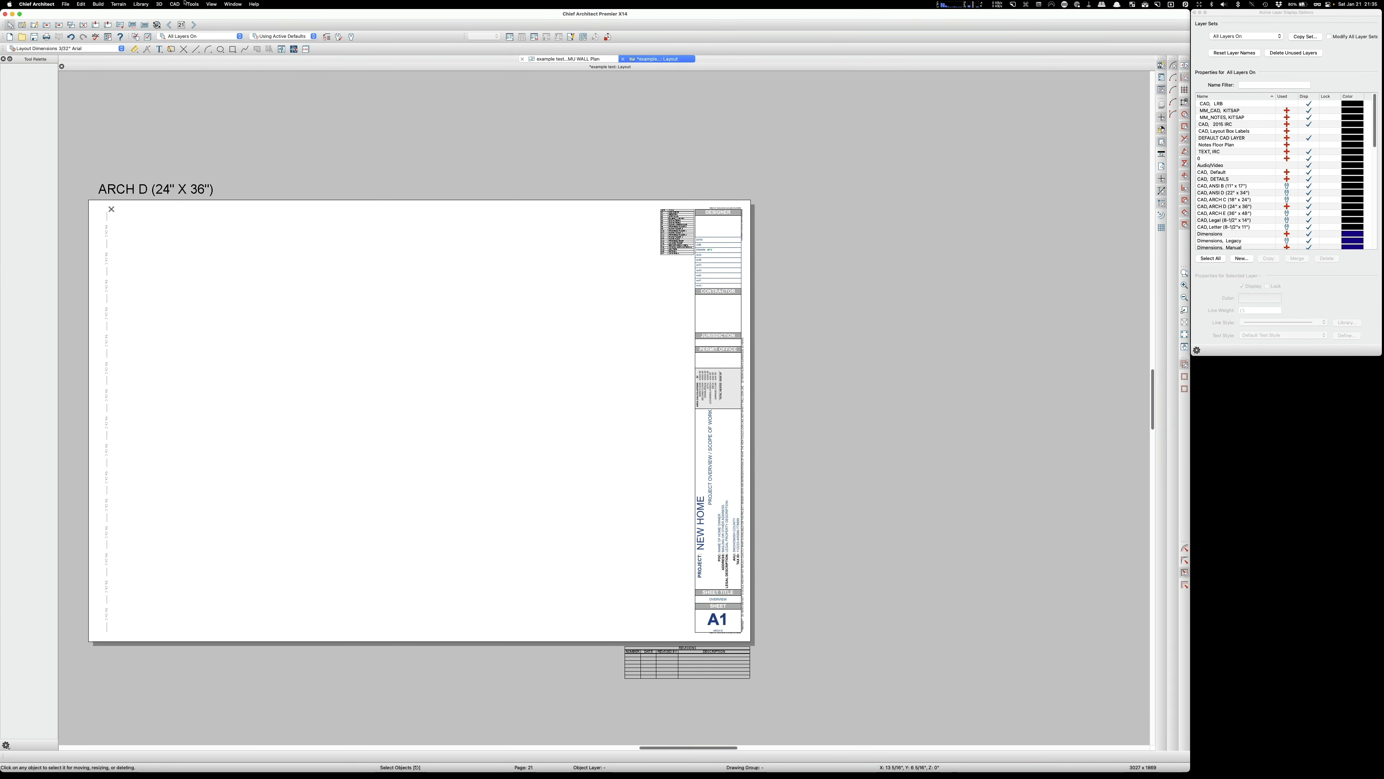
Step: Compare layout pages 20, 21 and 22 by their content and sheet numbers
left_click(170, 25)
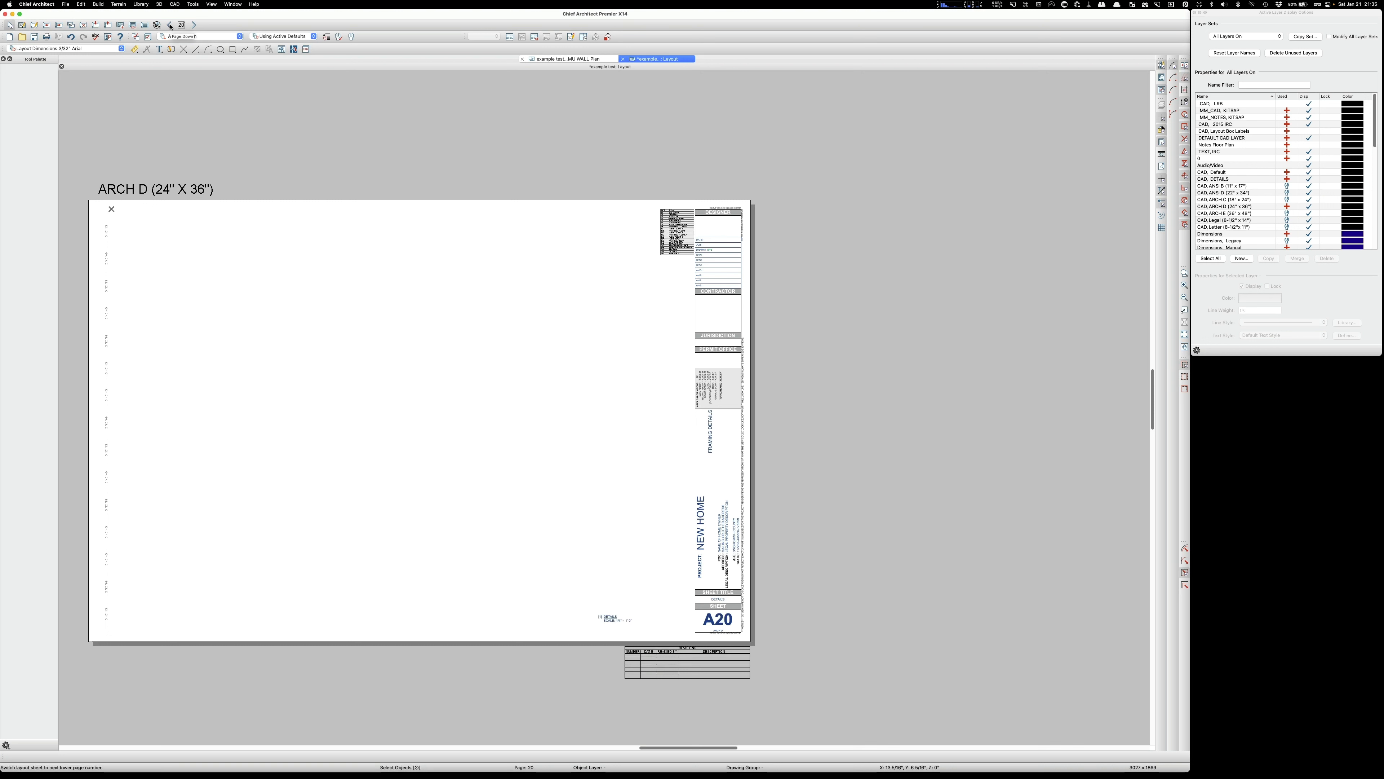
left_click(195, 26)
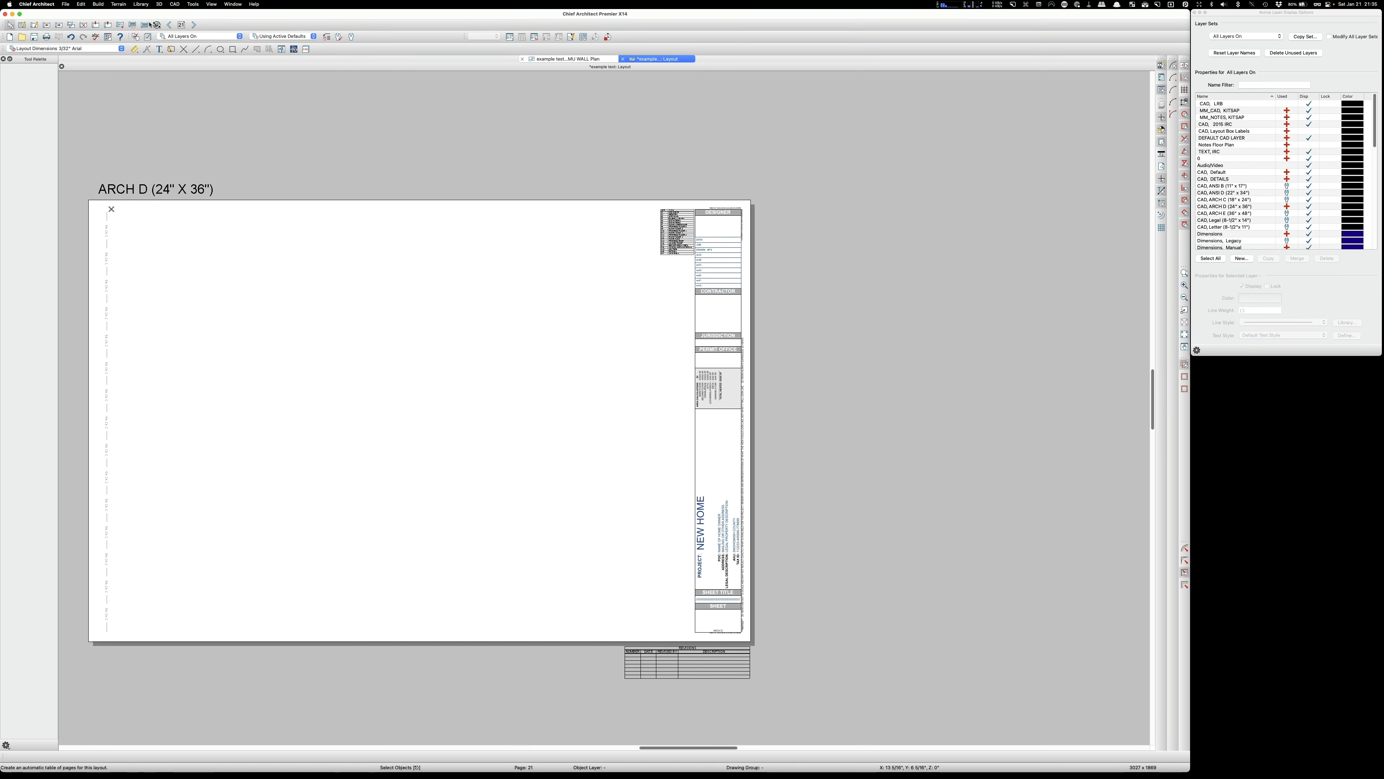
left_click(195, 26)
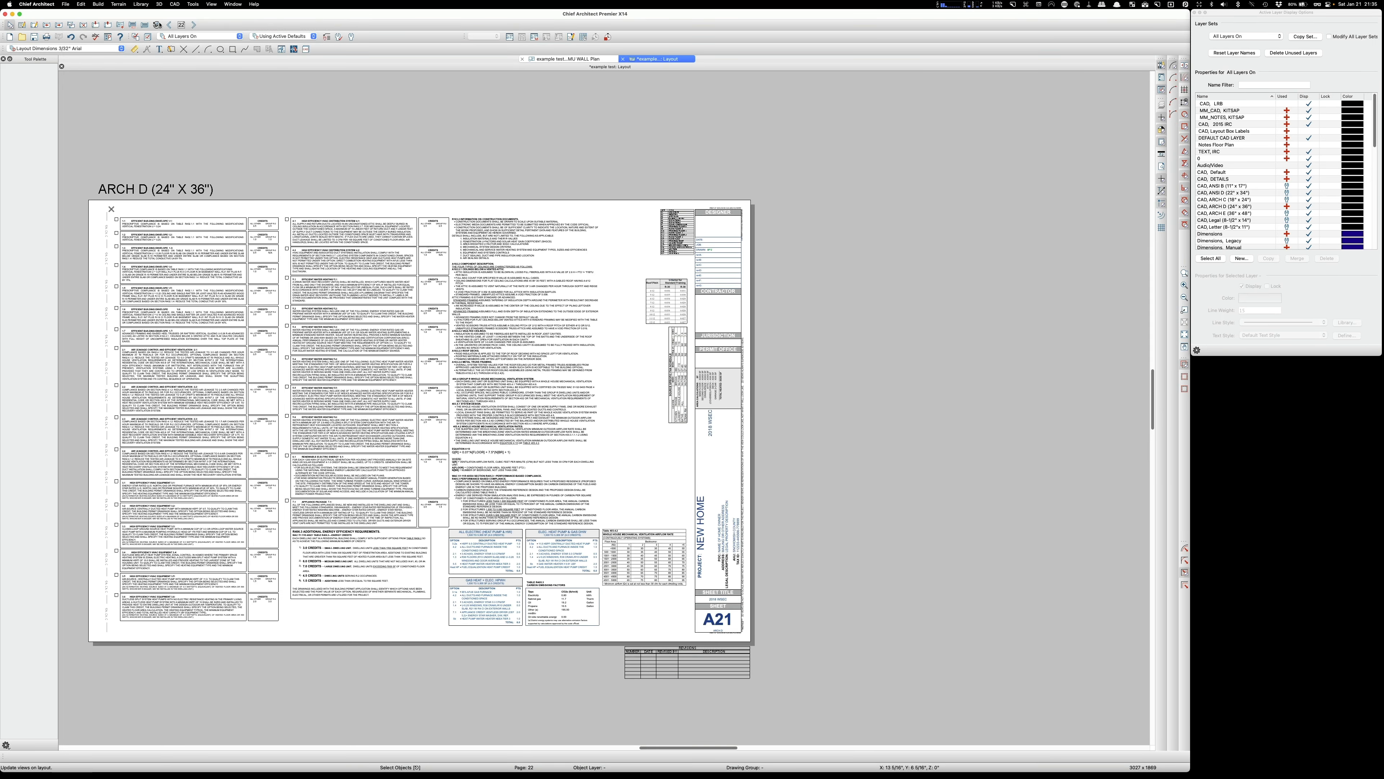
Step: Delete the blank layout page 21 and check the sheet numbers on pages 20 and 21
key("Page_Down")
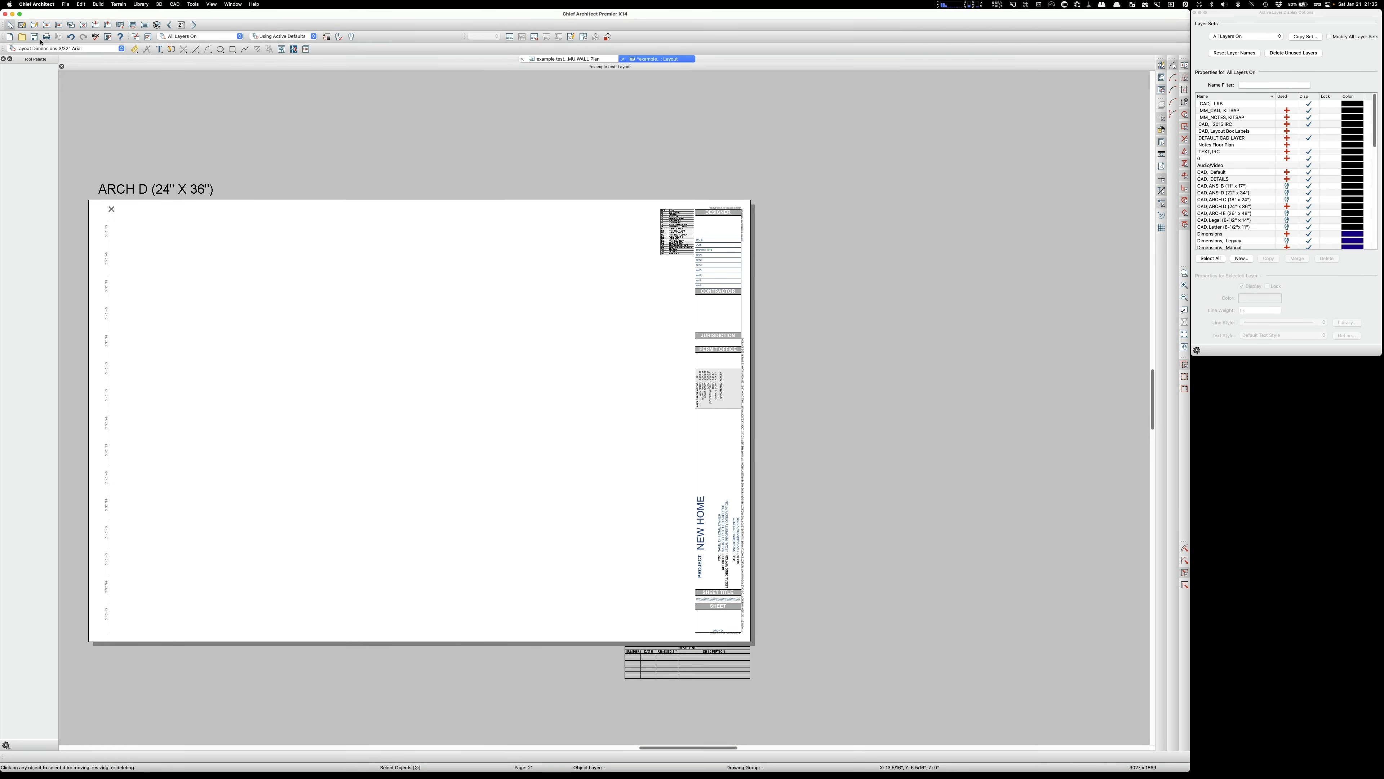
left_click(85, 26)
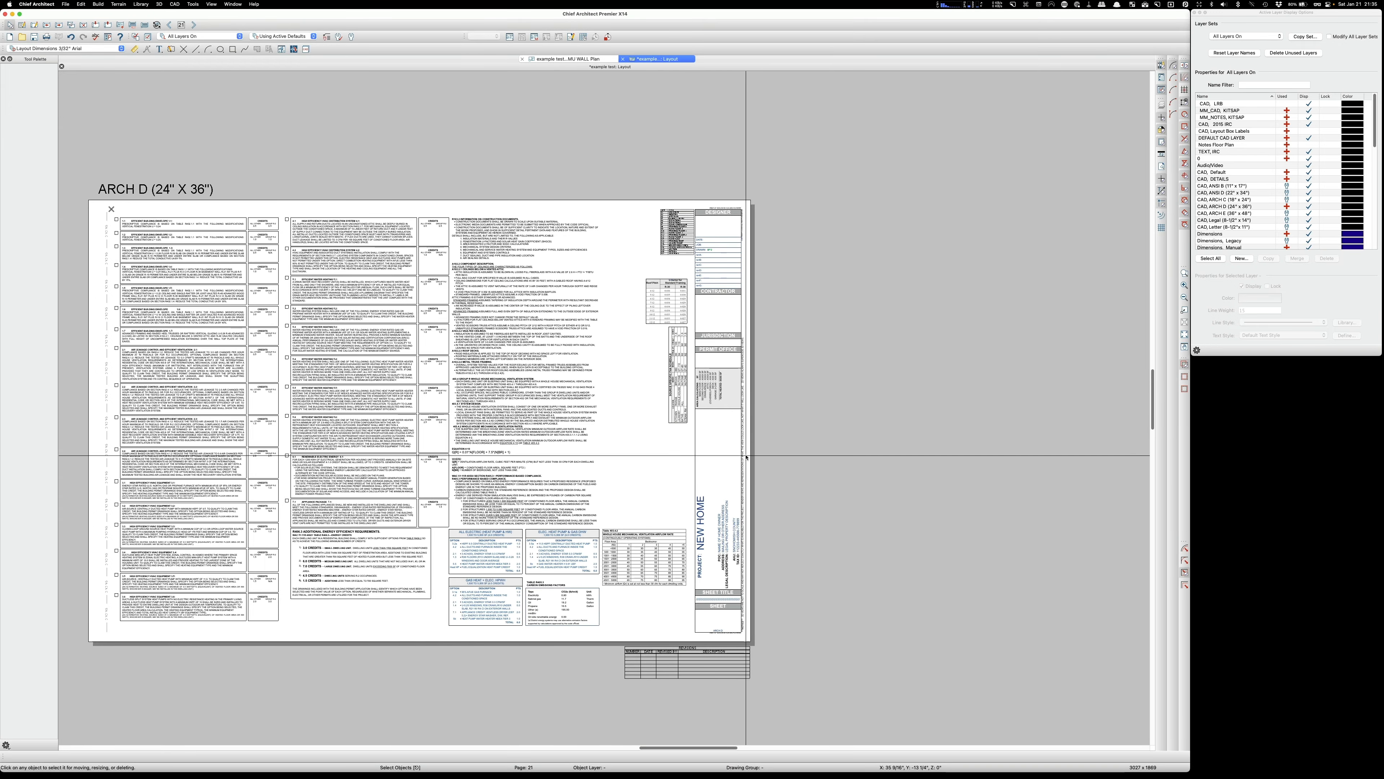
left_click(170, 25)
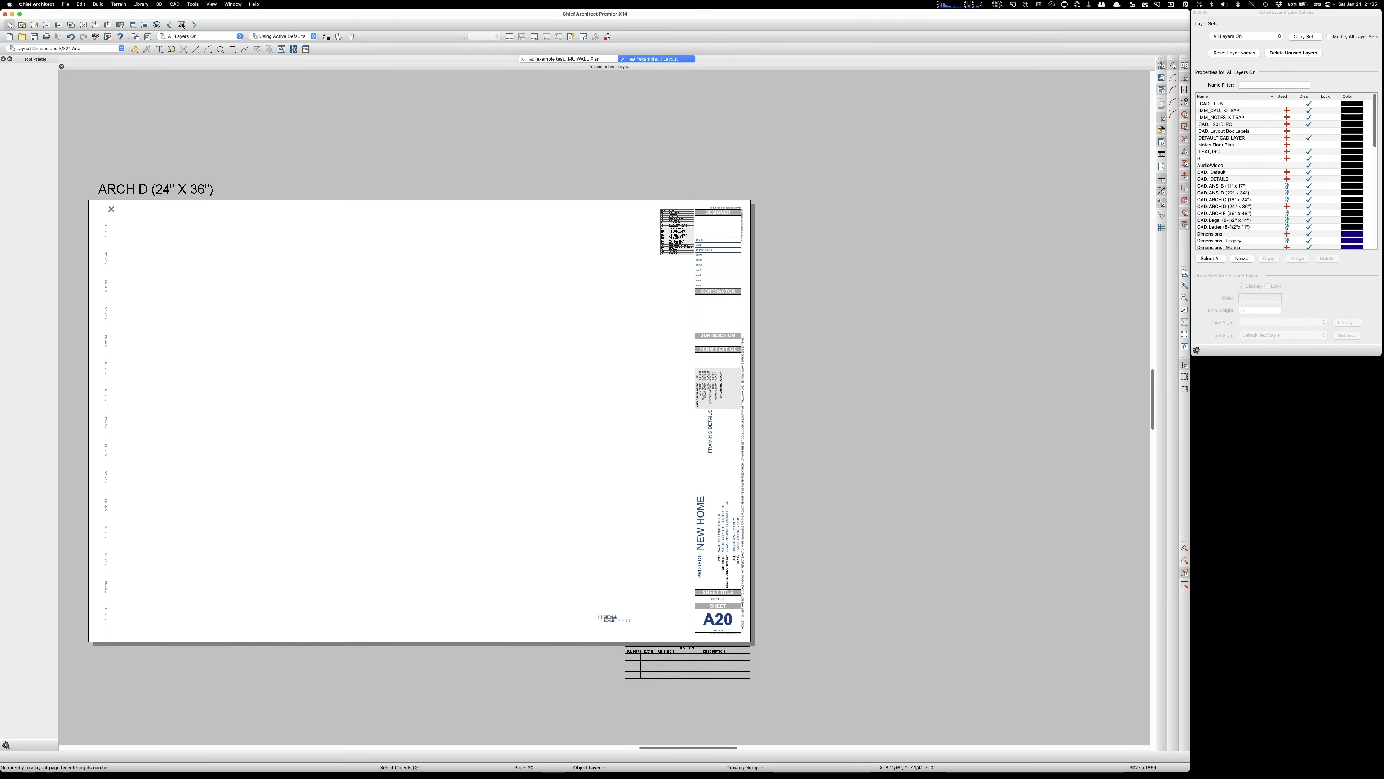
left_click(194, 25)
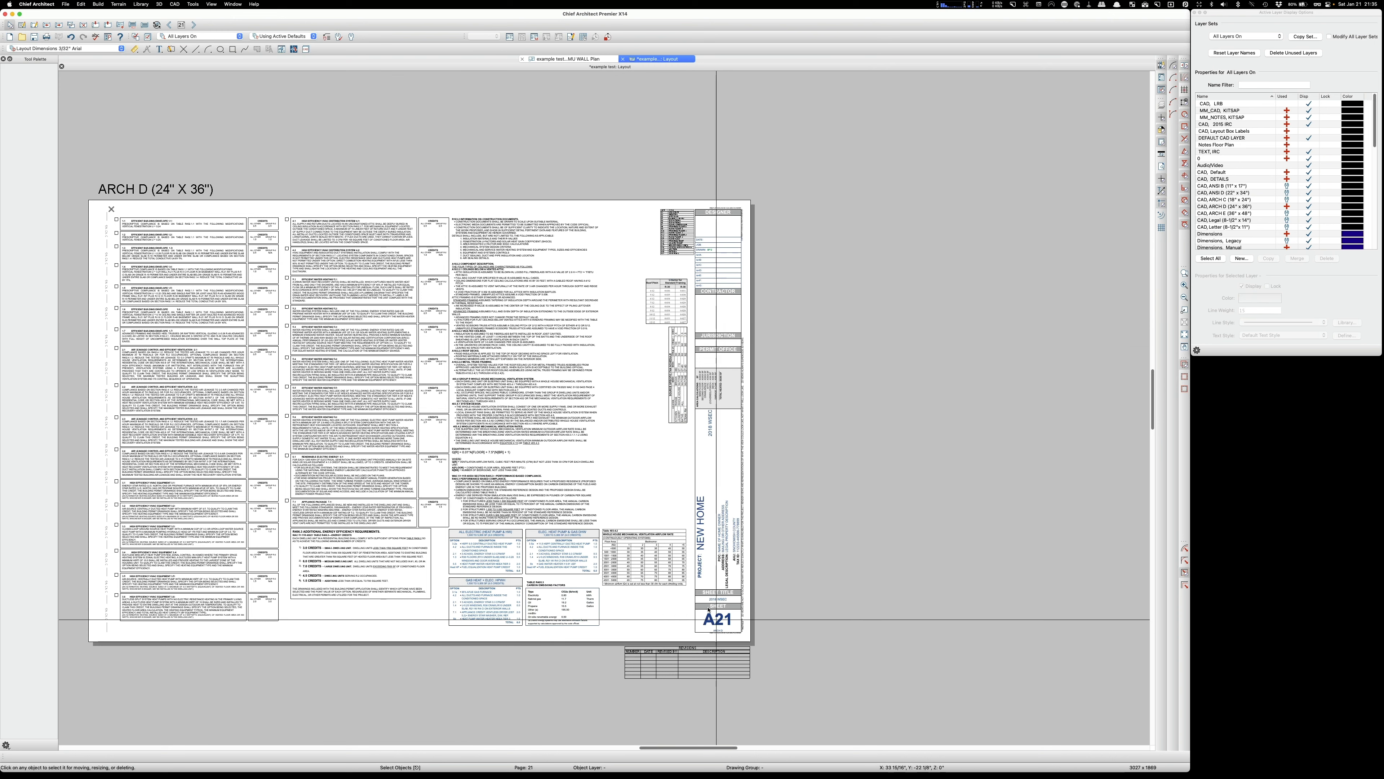
Step: Go from layout page 21 to page 22 and examine the sheet and its title block
scroll(719, 633, "up", 3)
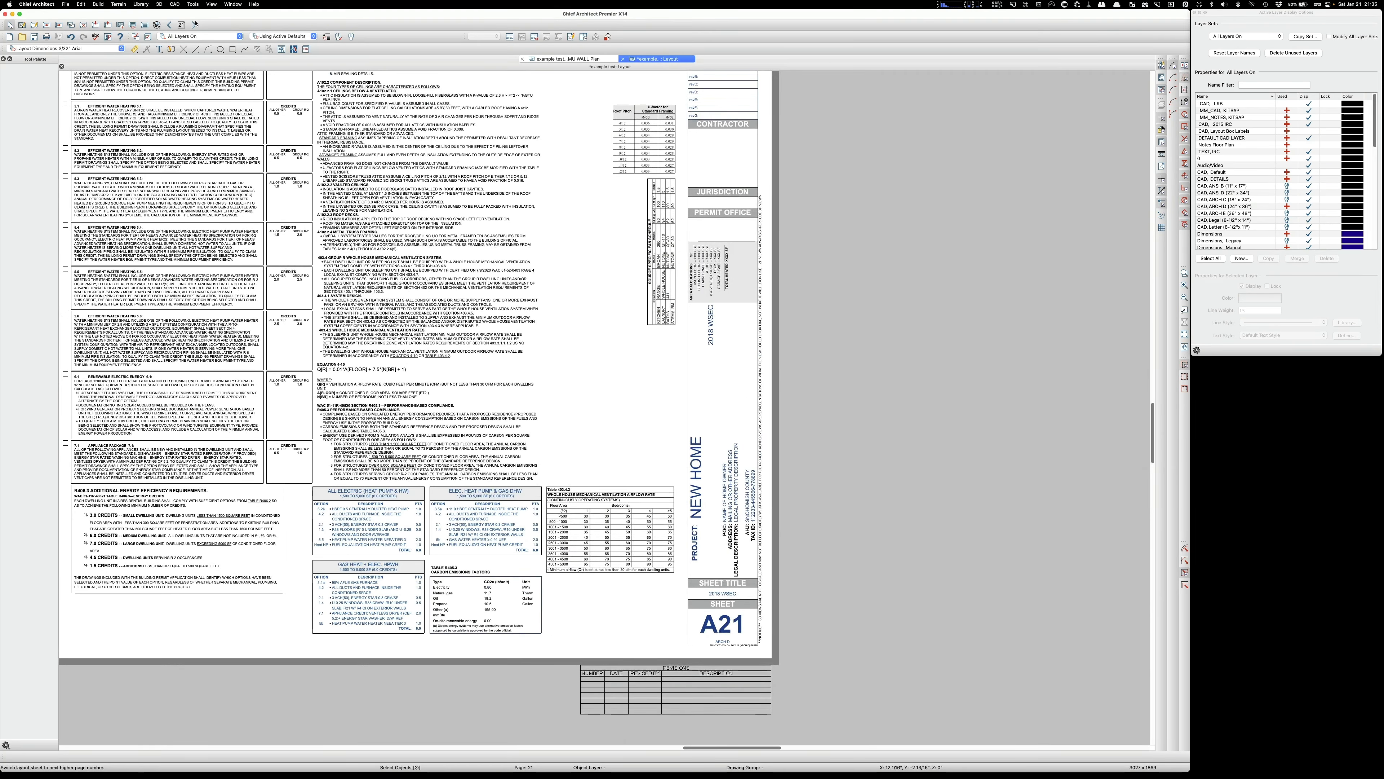
left_click(194, 26)
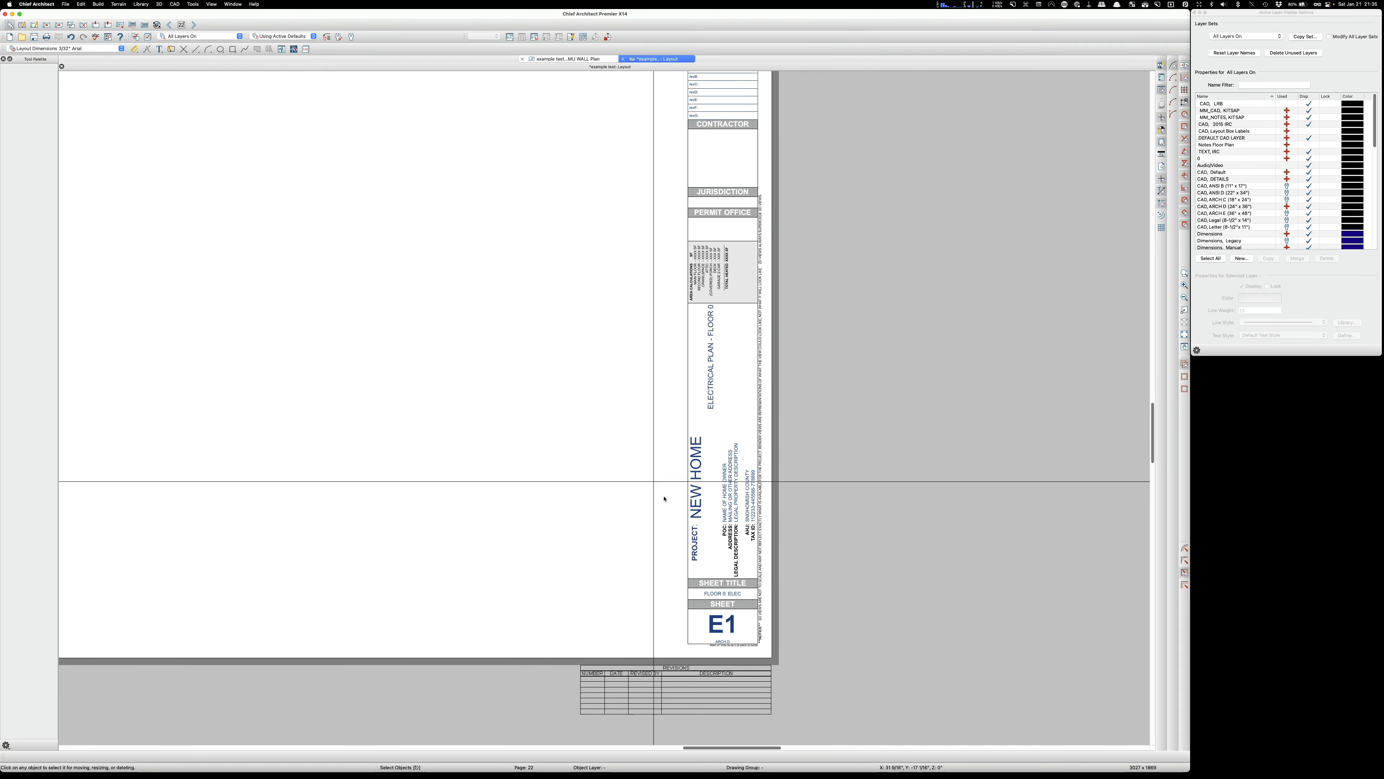
scroll(828, 566, "down", 4)
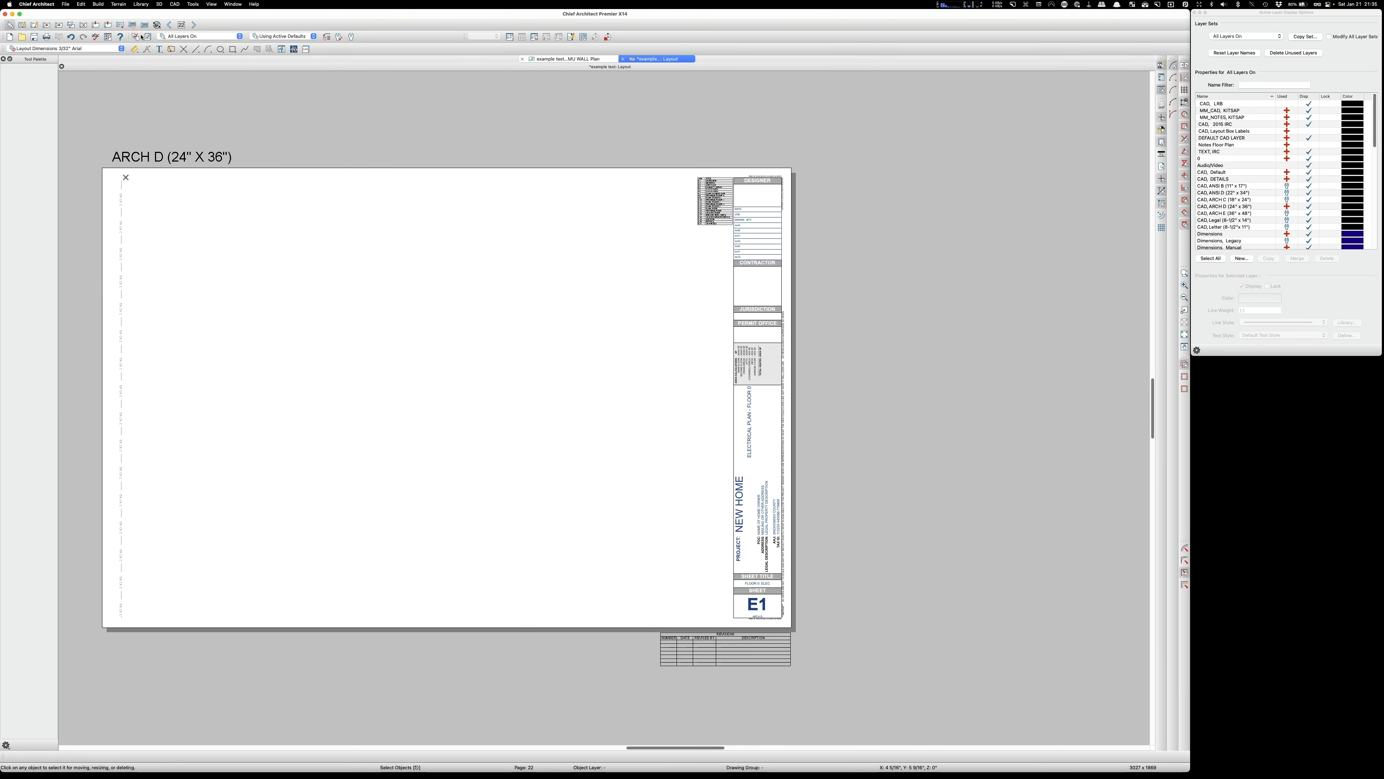
Step: Place a text note reading "ghjk" beside the sheet number of the title block on layout page 22
left_click(159, 49)
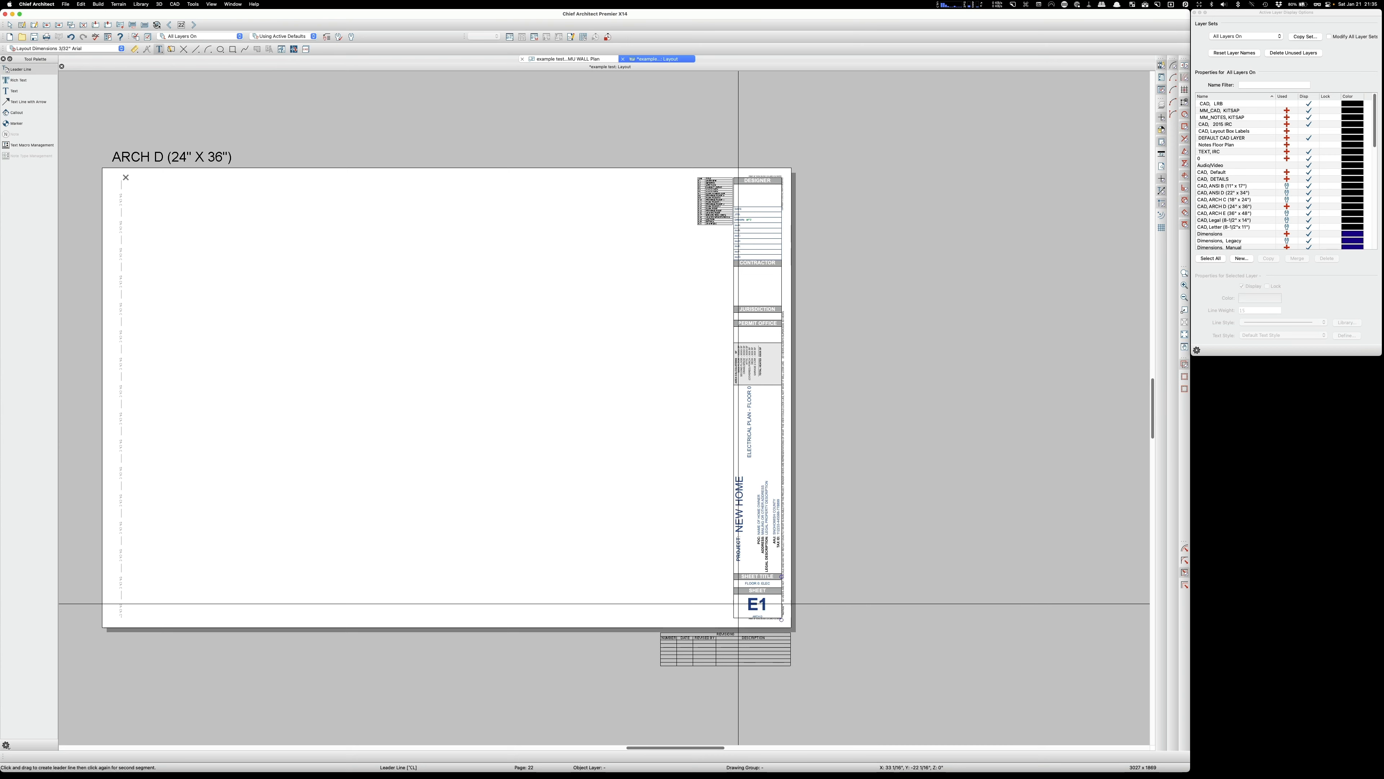
left_click(687, 601)
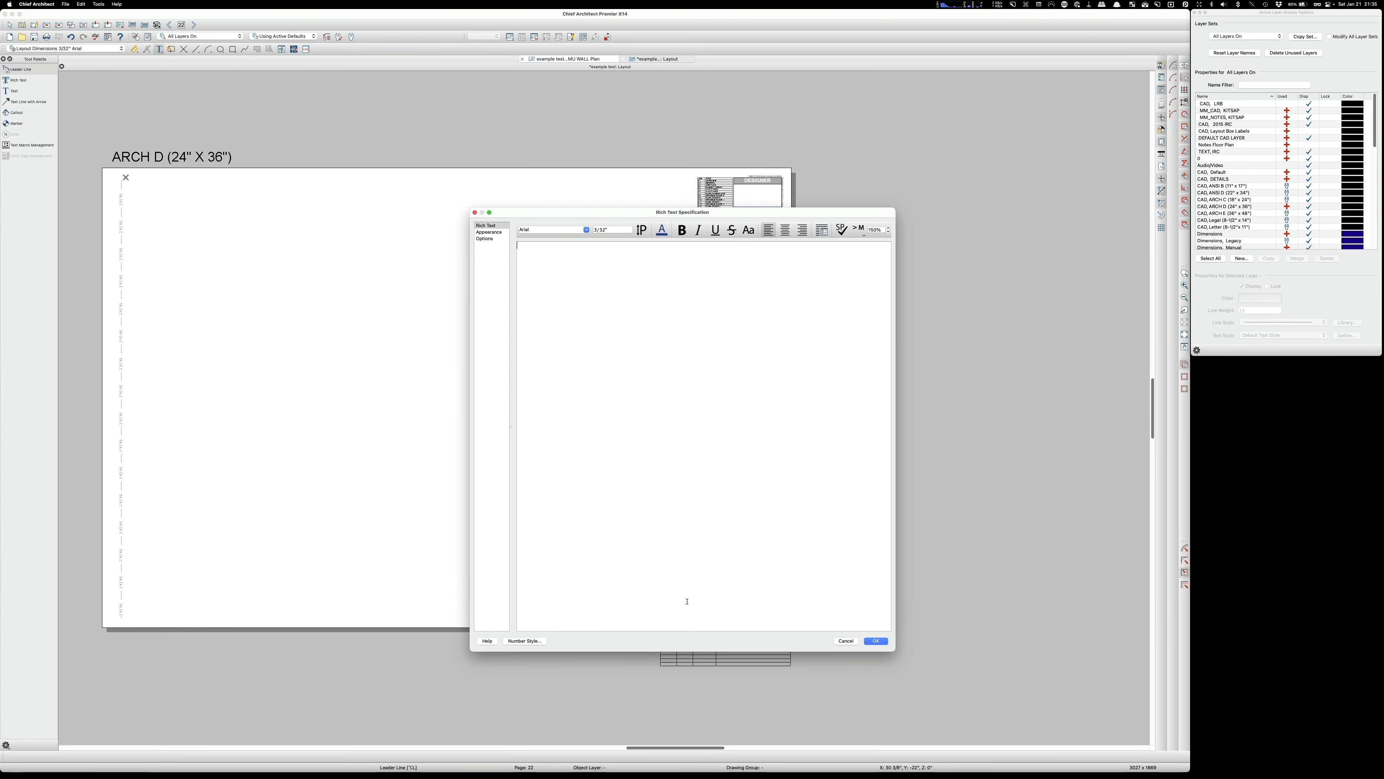
type("ghjk")
left_click(886, 641)
left_click(668, 627)
left_click(845, 641)
Step: Delete the "ghjk" text note from layout page 22
scroll(703, 589, "up", 6)
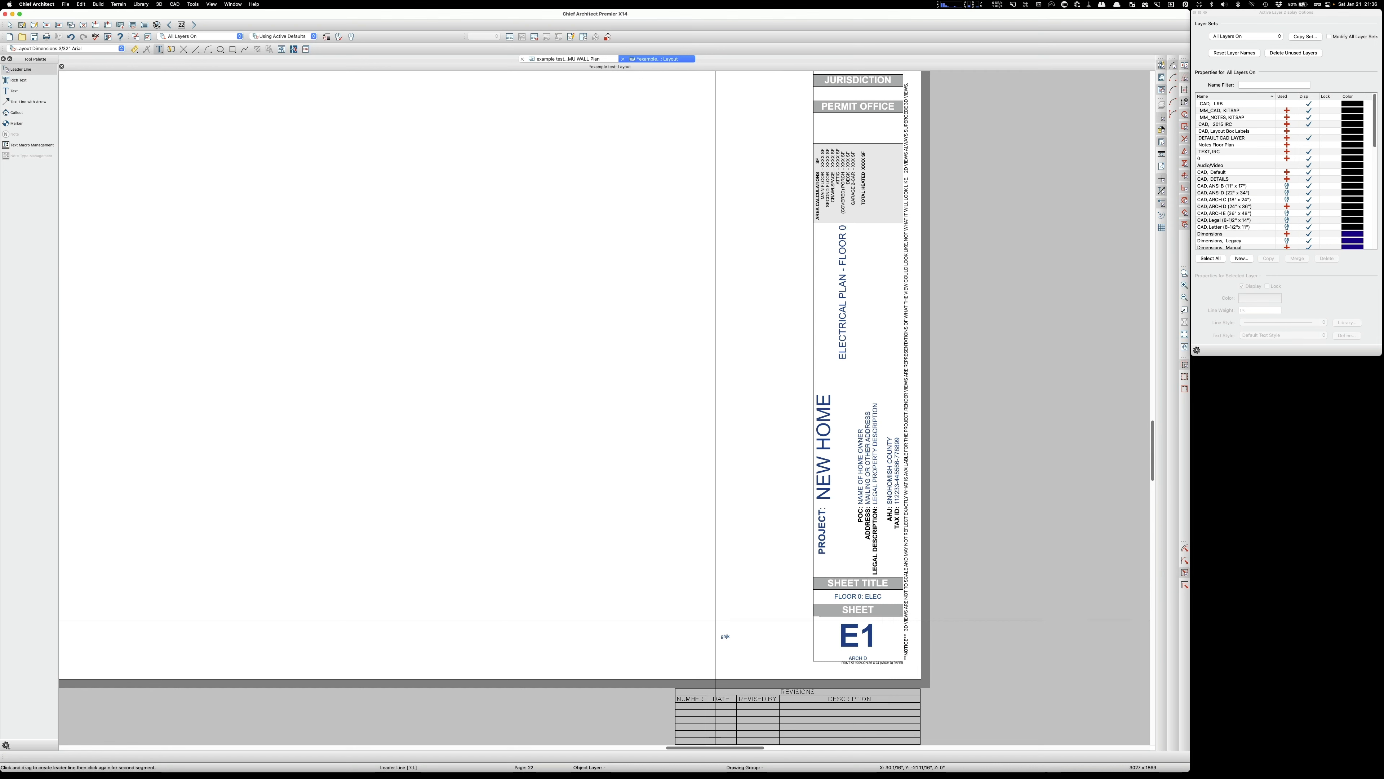
key("space")
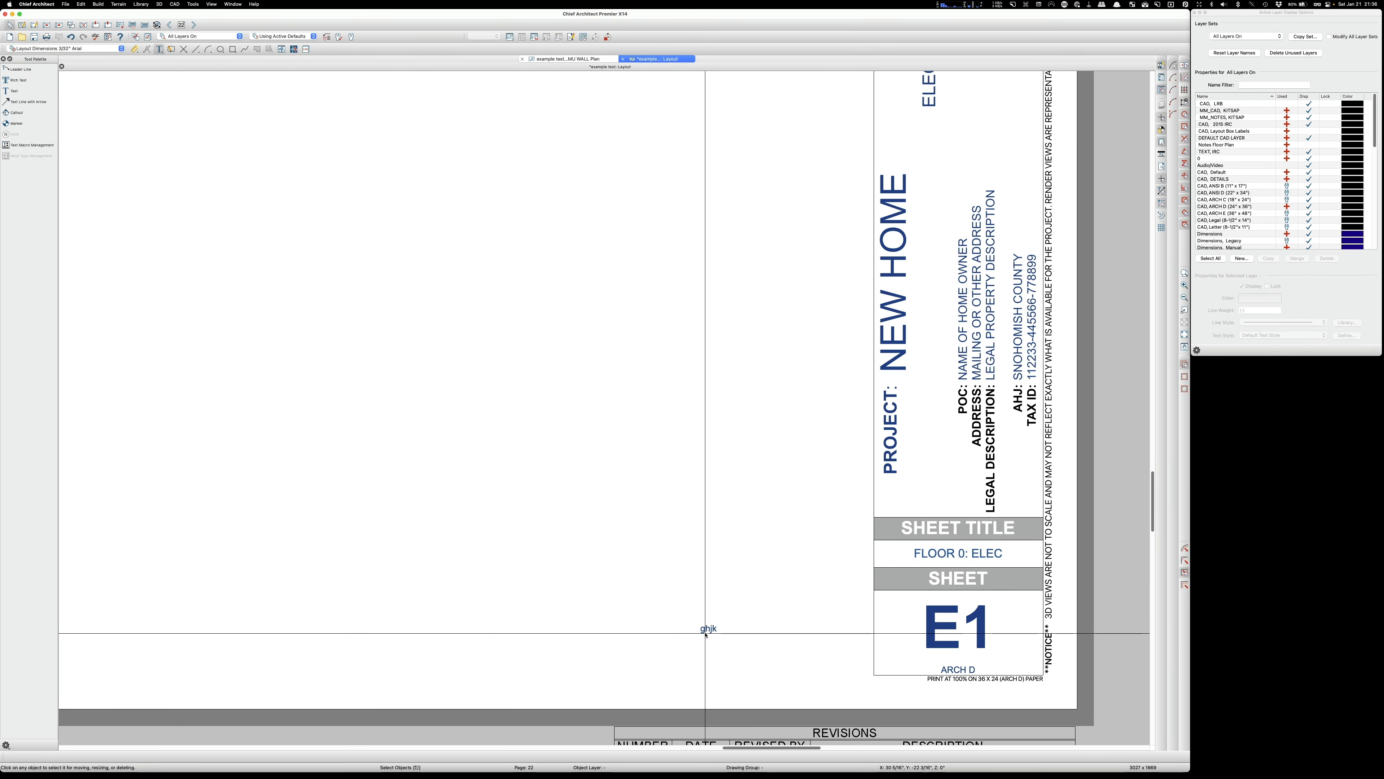
left_click(707, 632)
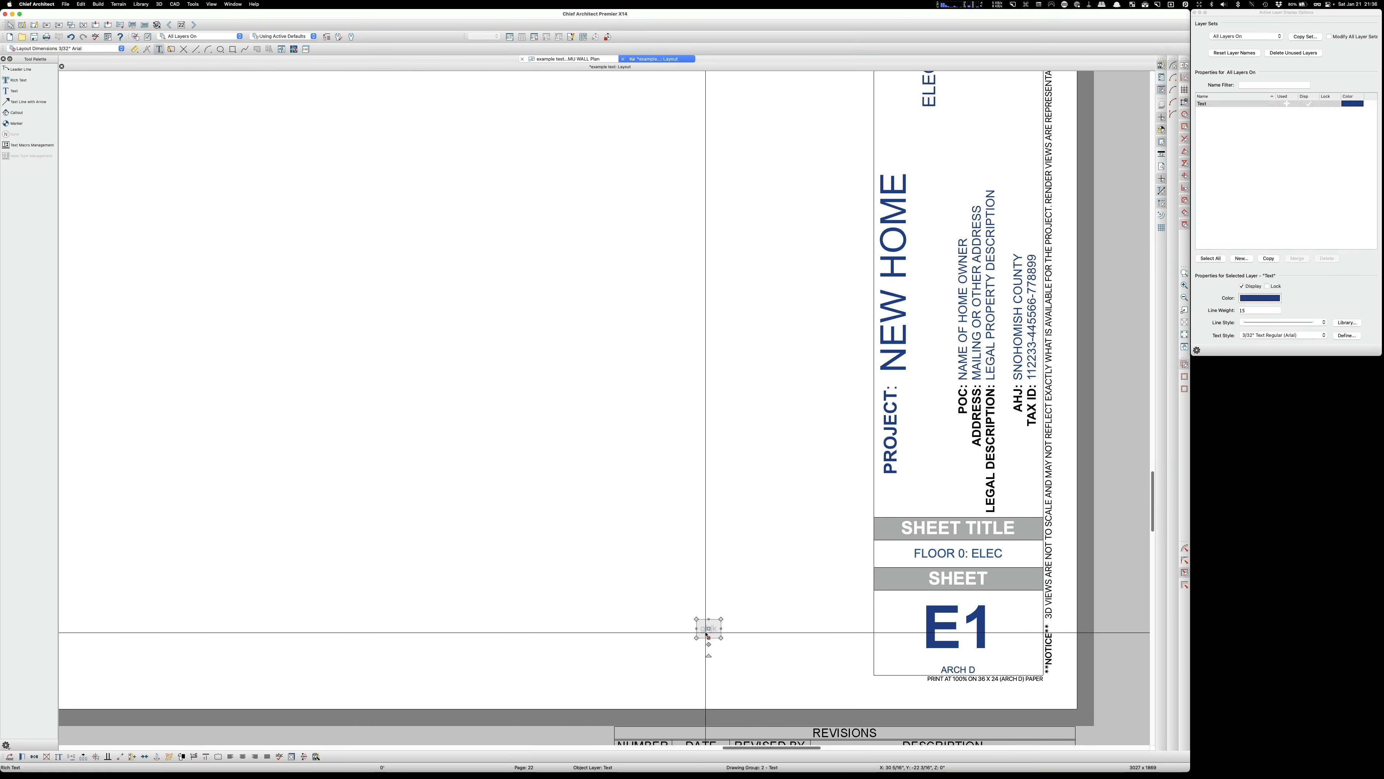
key("Delete")
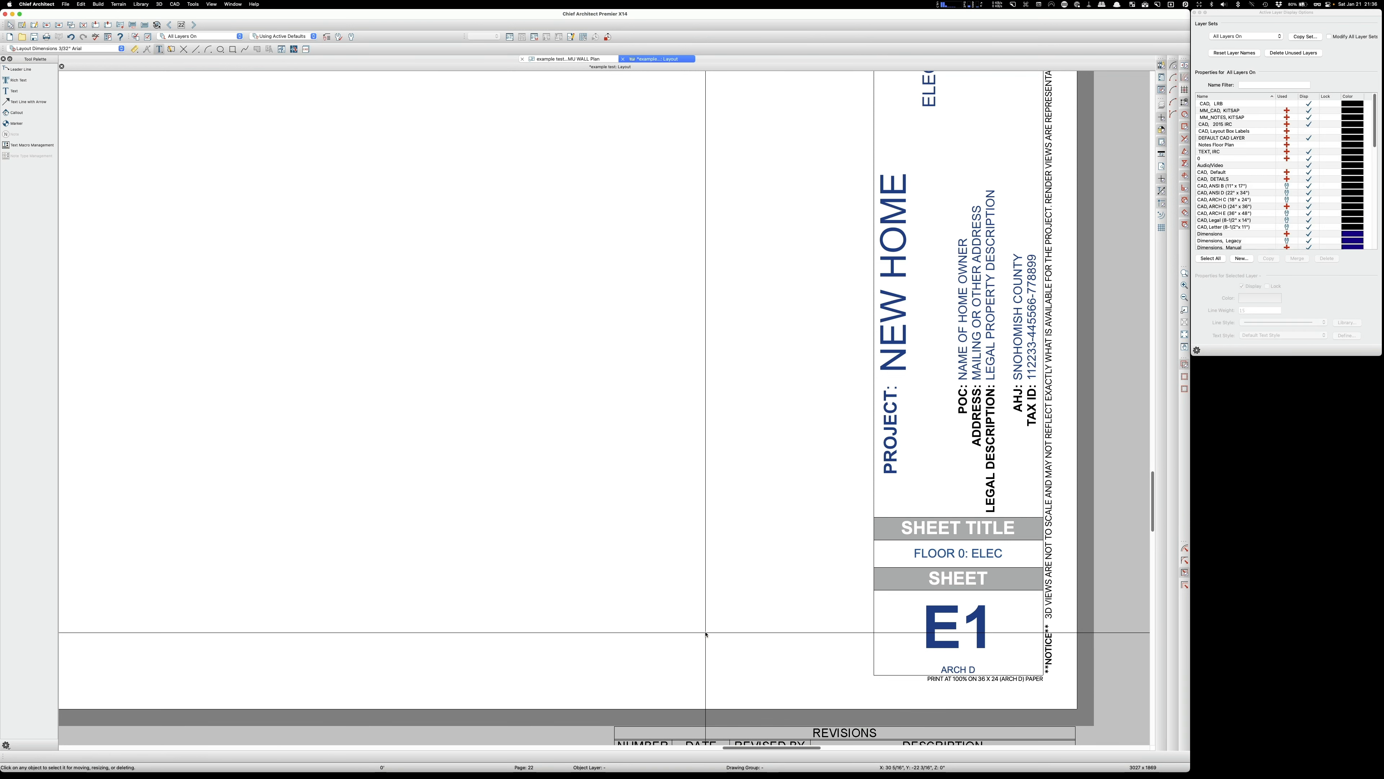
Step: Add a rich text note reading "ghjkl;" on layout page 22, in the blank area beside the title block's sheet number
left_click(18, 80)
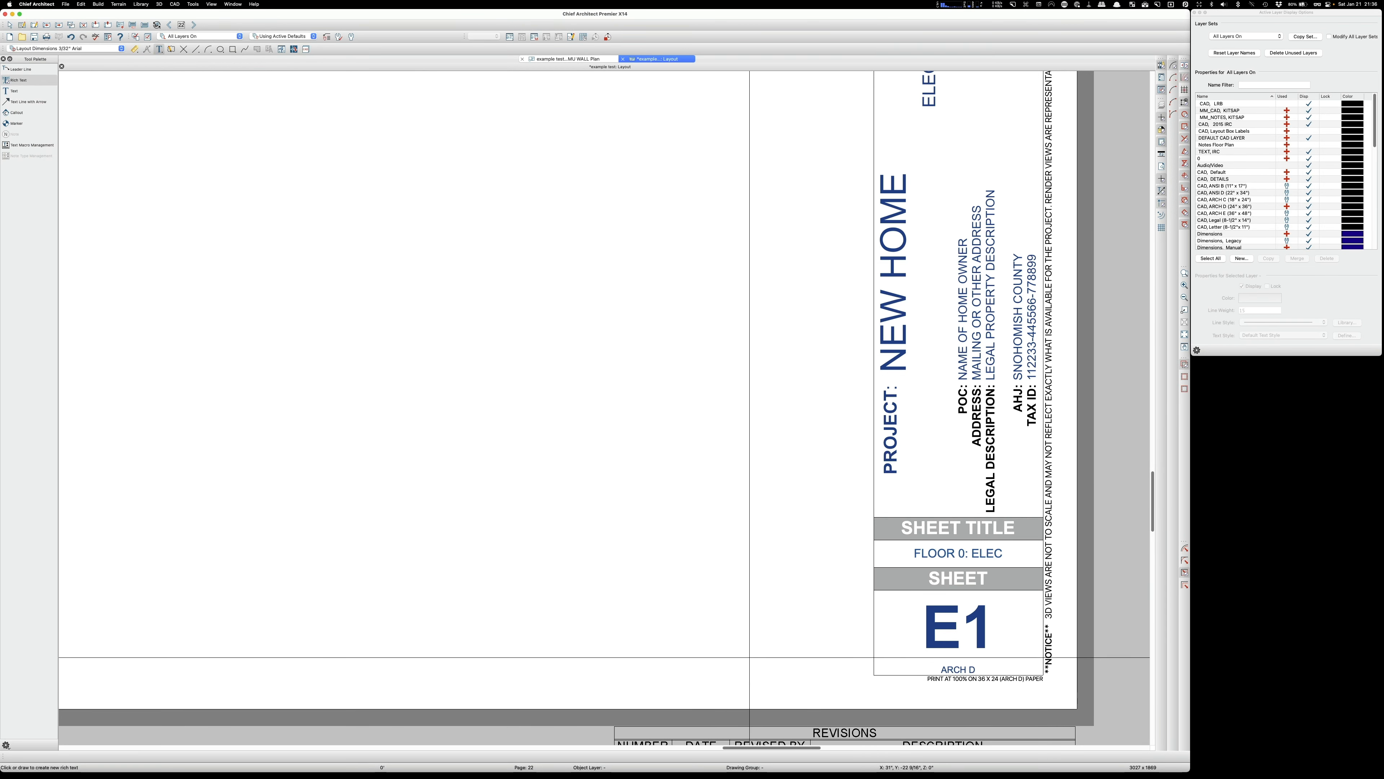
left_click(794, 648)
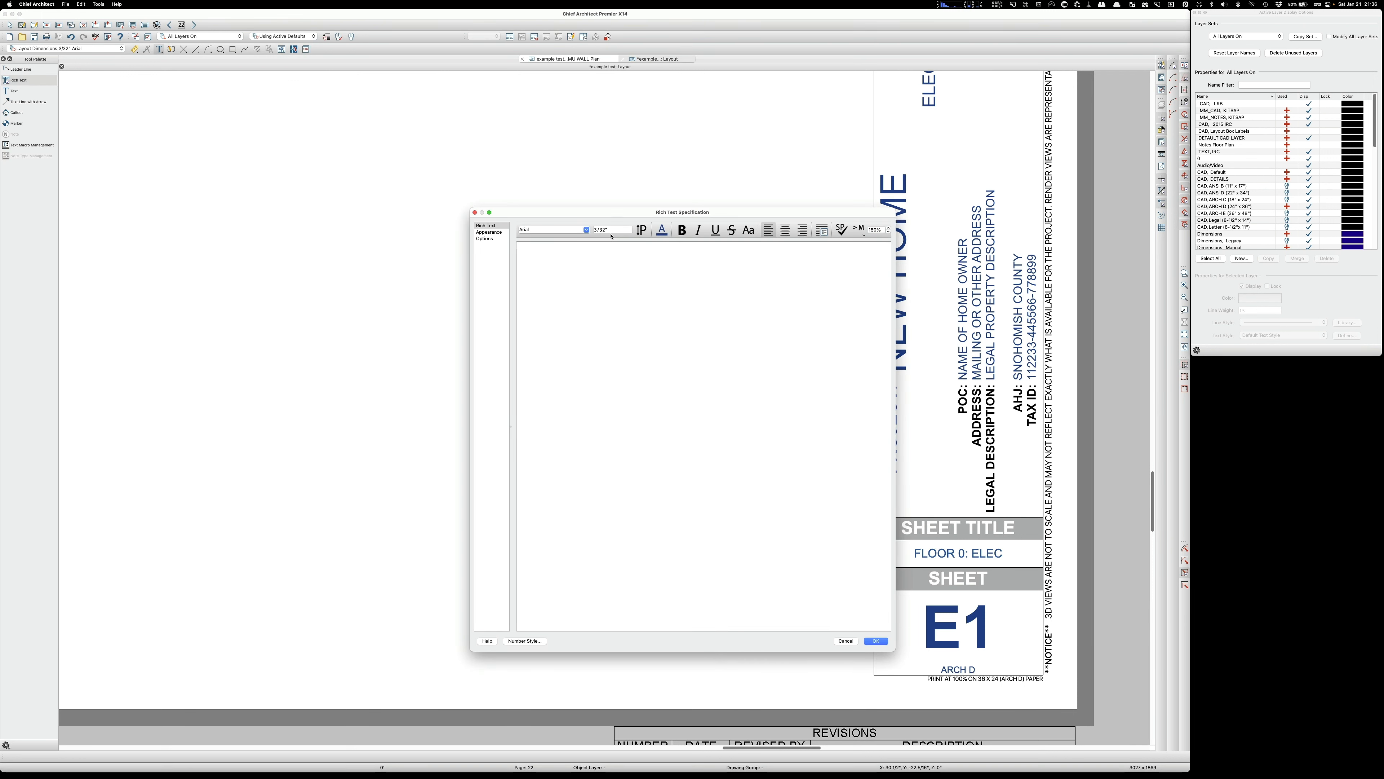
type("ghjkl;")
left_click(876, 641)
scroll(888, 599, "down", 3)
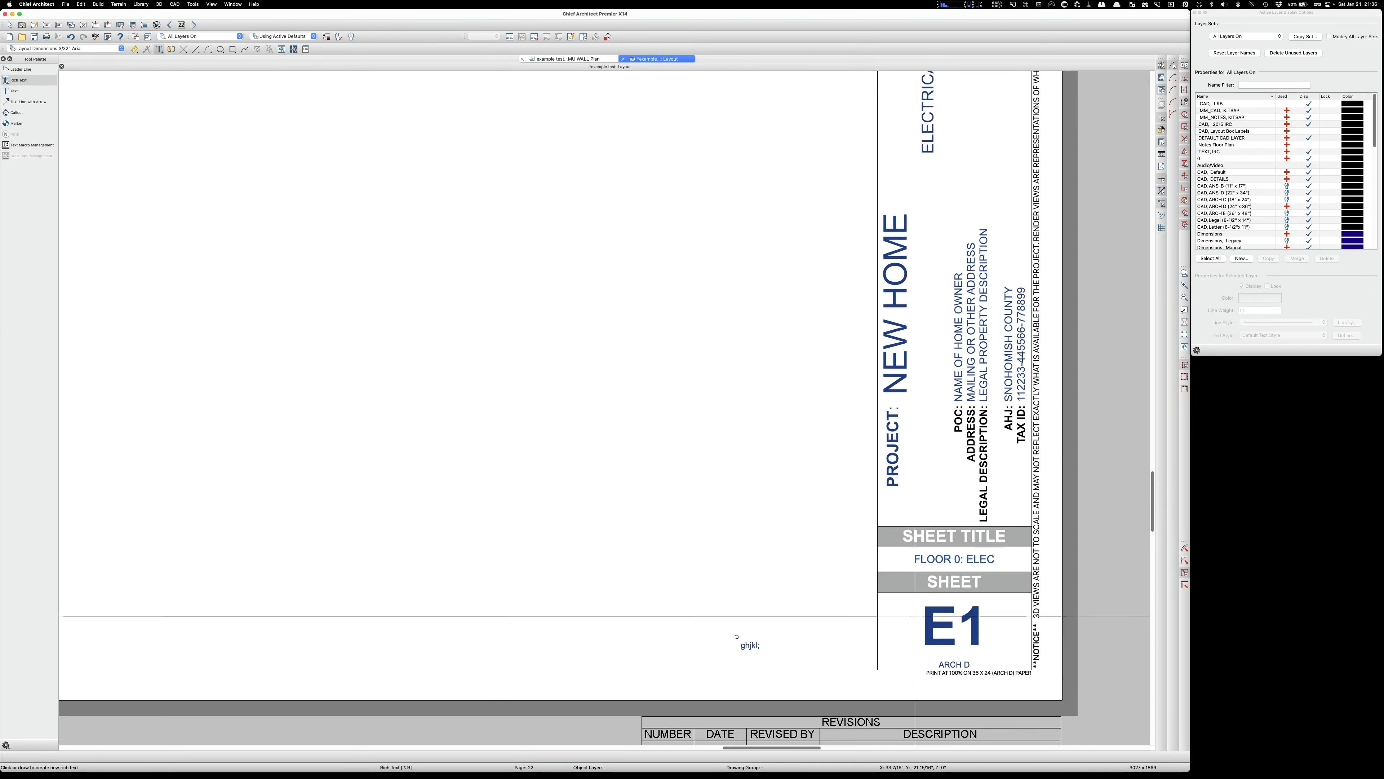
key("space")
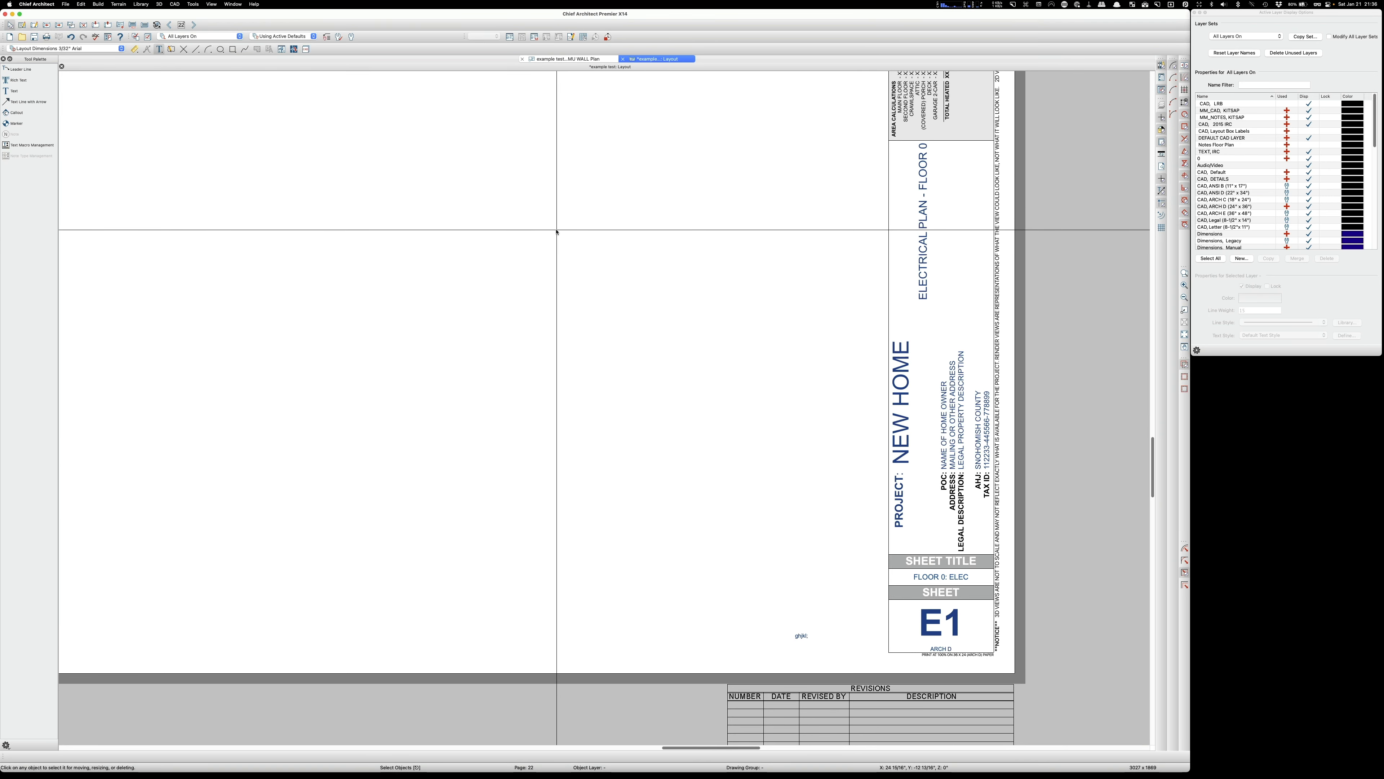
Step: Examine the whole sheet on page 22 and review its page information in the Layout Page Specification without changing anything
scroll(809, 550, "down", 3)
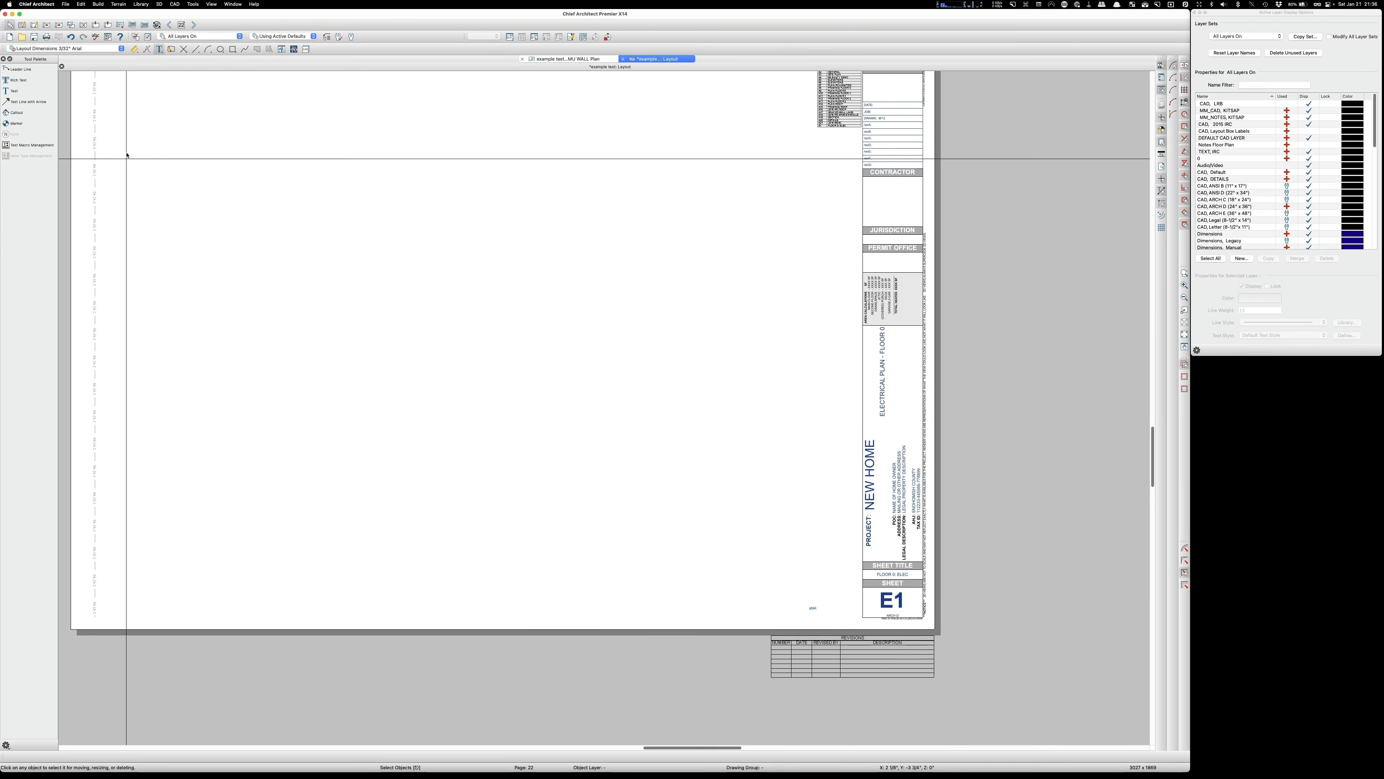
scroll(457, 289, "down", 3)
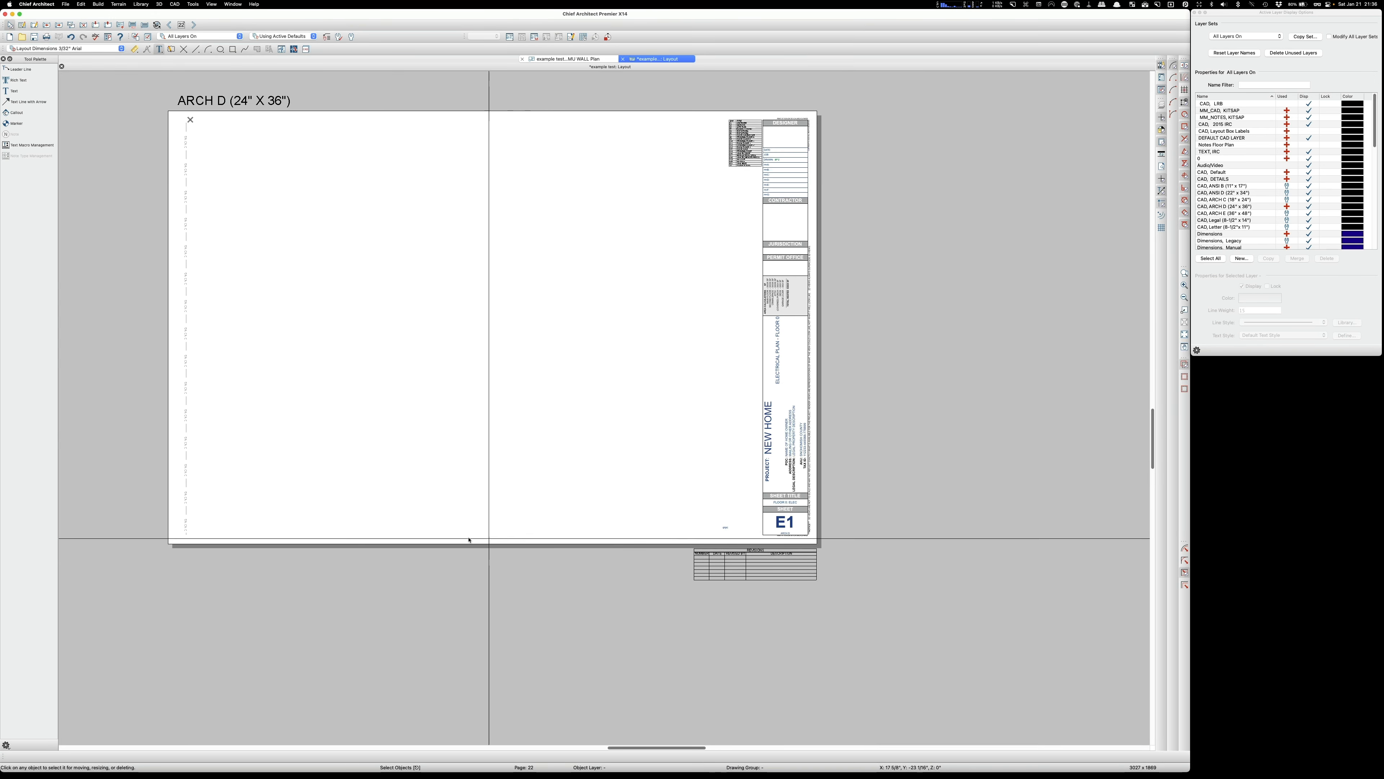
scroll(796, 526, "up", 5)
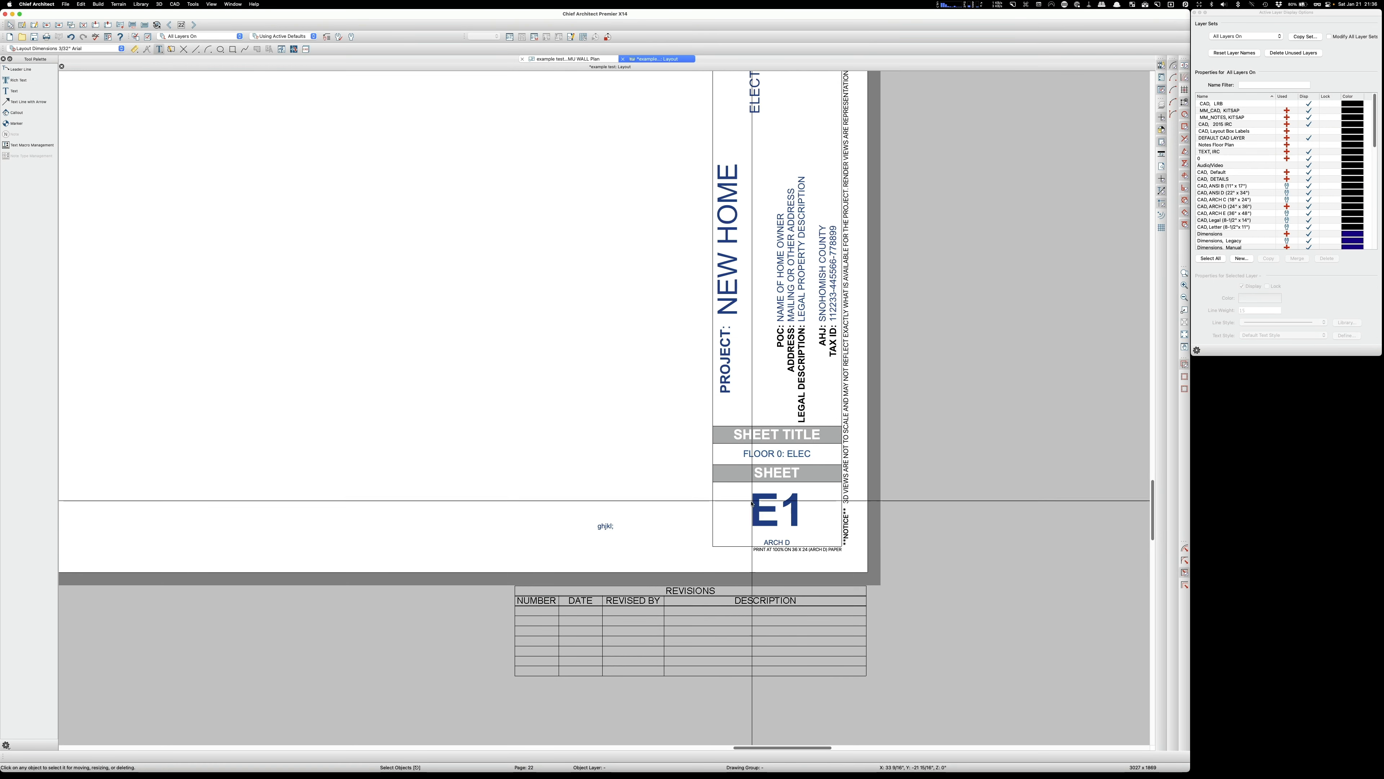
scroll(755, 504, "down", 2)
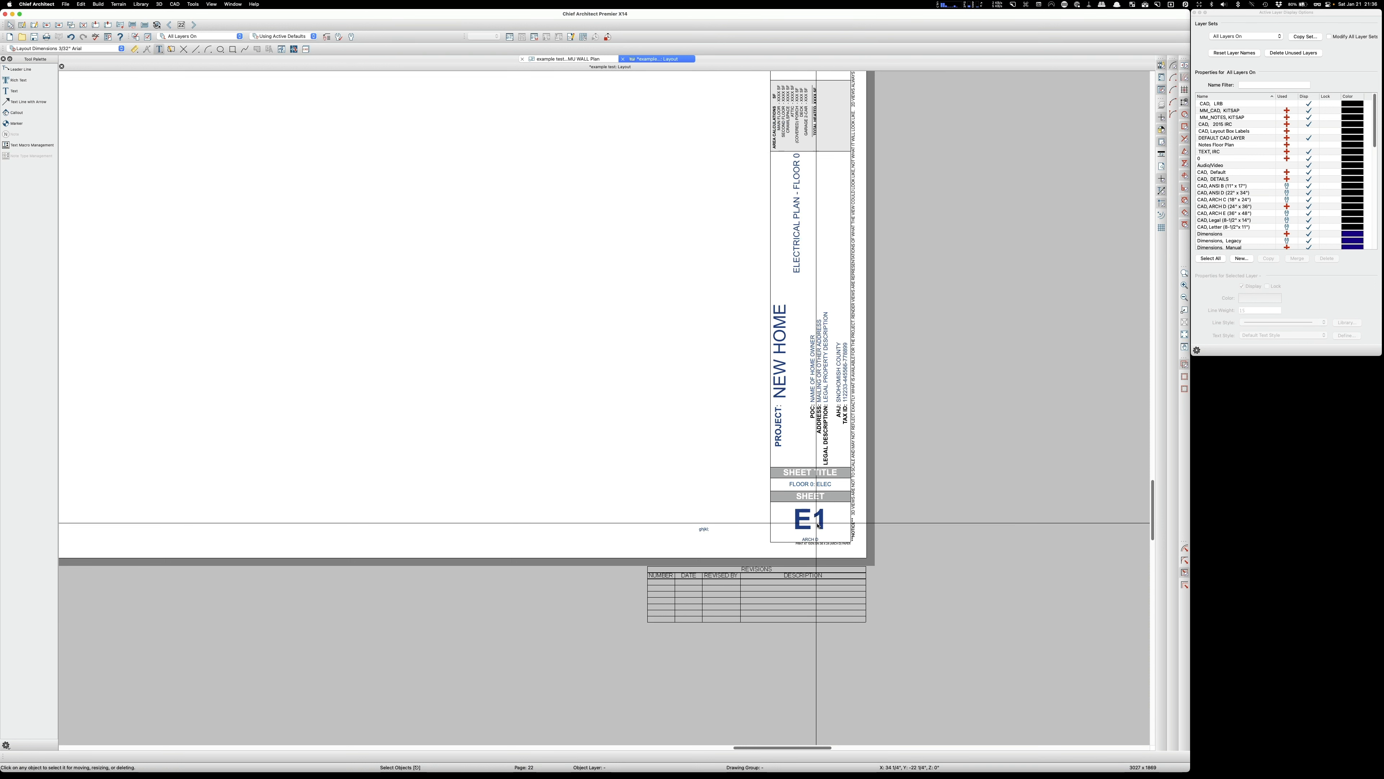
left_click(22, 24)
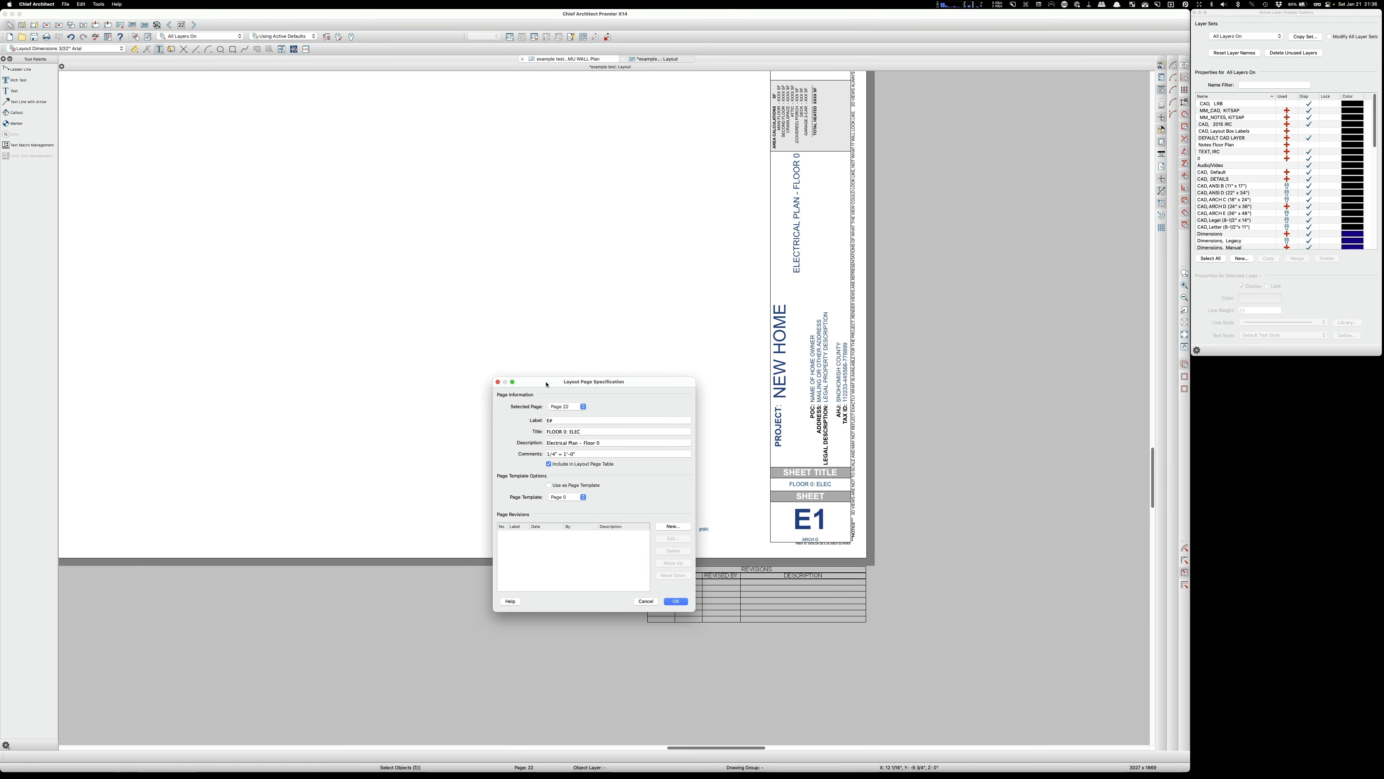
left_click_drag(548, 384, 663, 435)
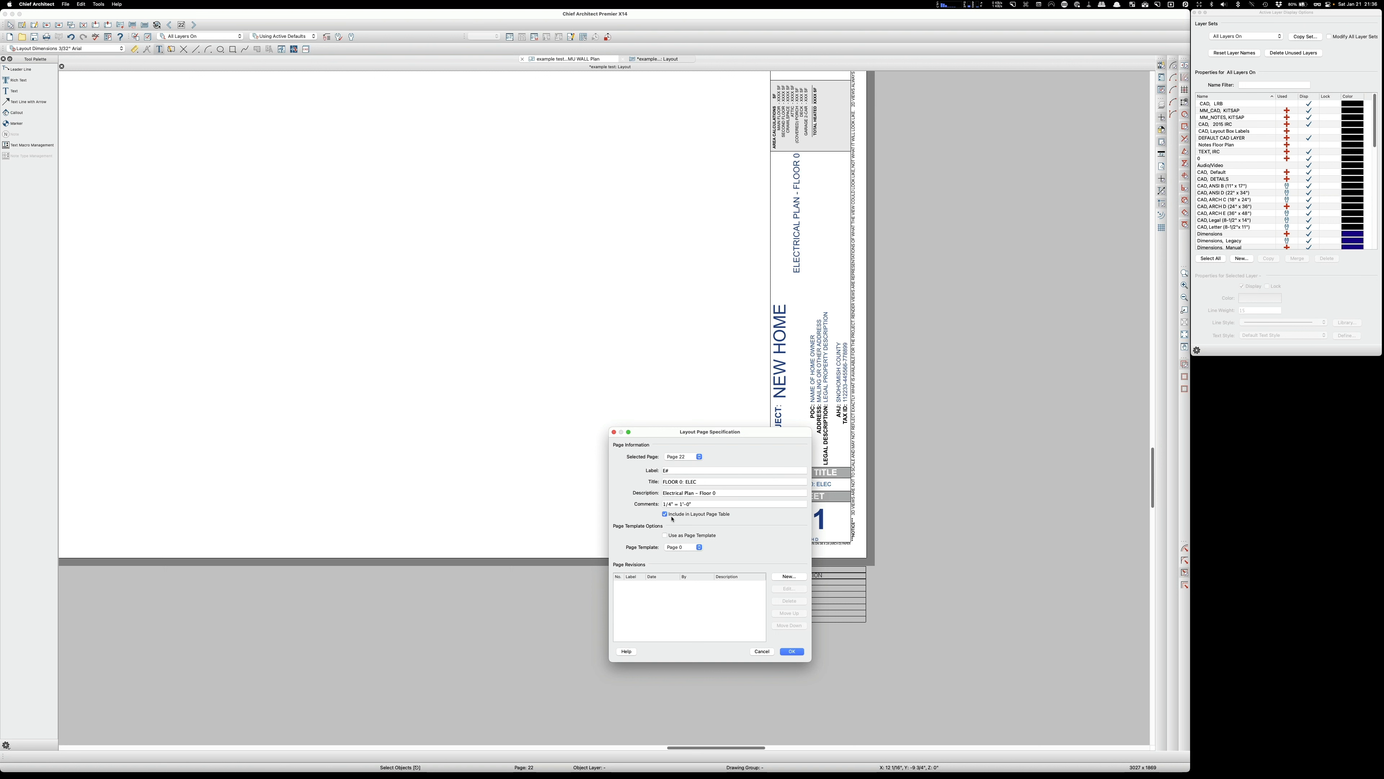
left_click(761, 652)
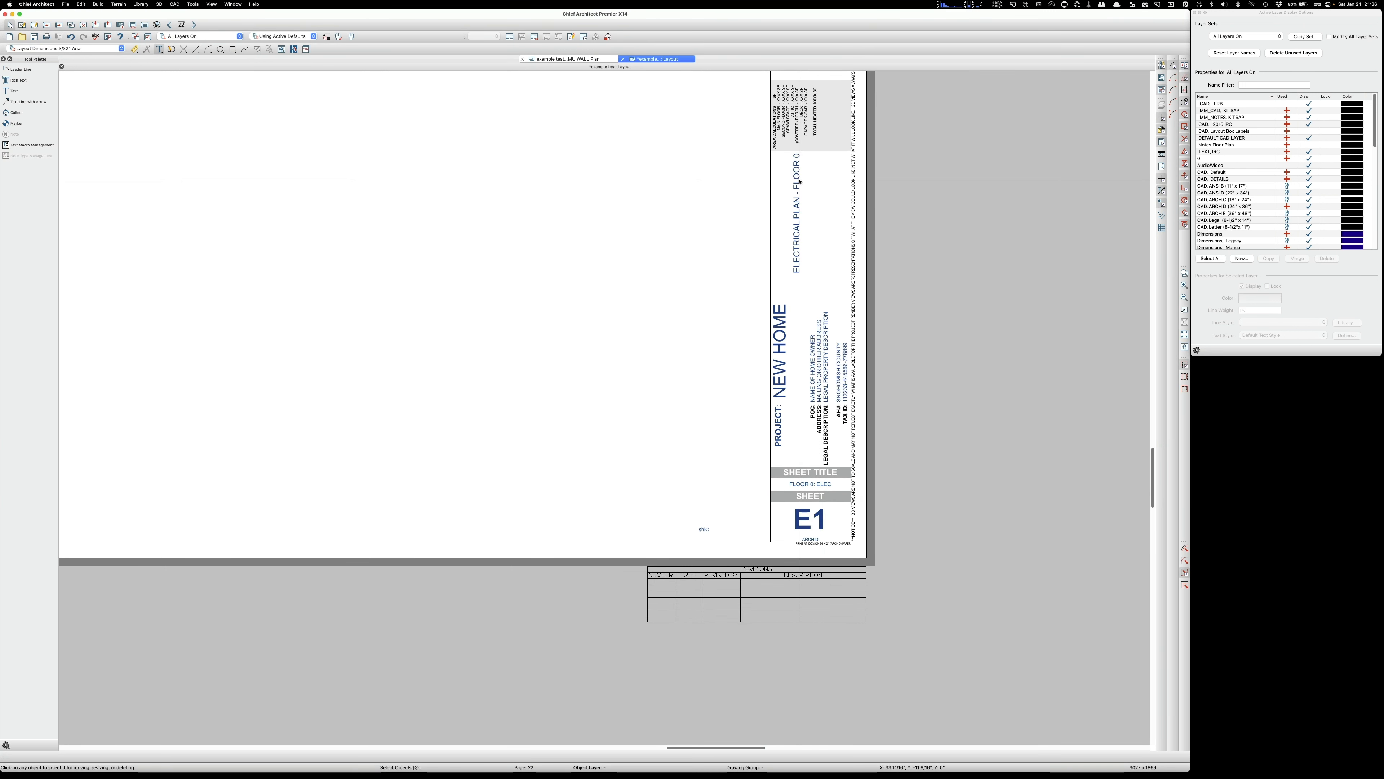
Step: Go directly to layout page 0 and inspect the project name and page description text boxes in its title block
left_click(182, 25)
type("0")
key("Return")
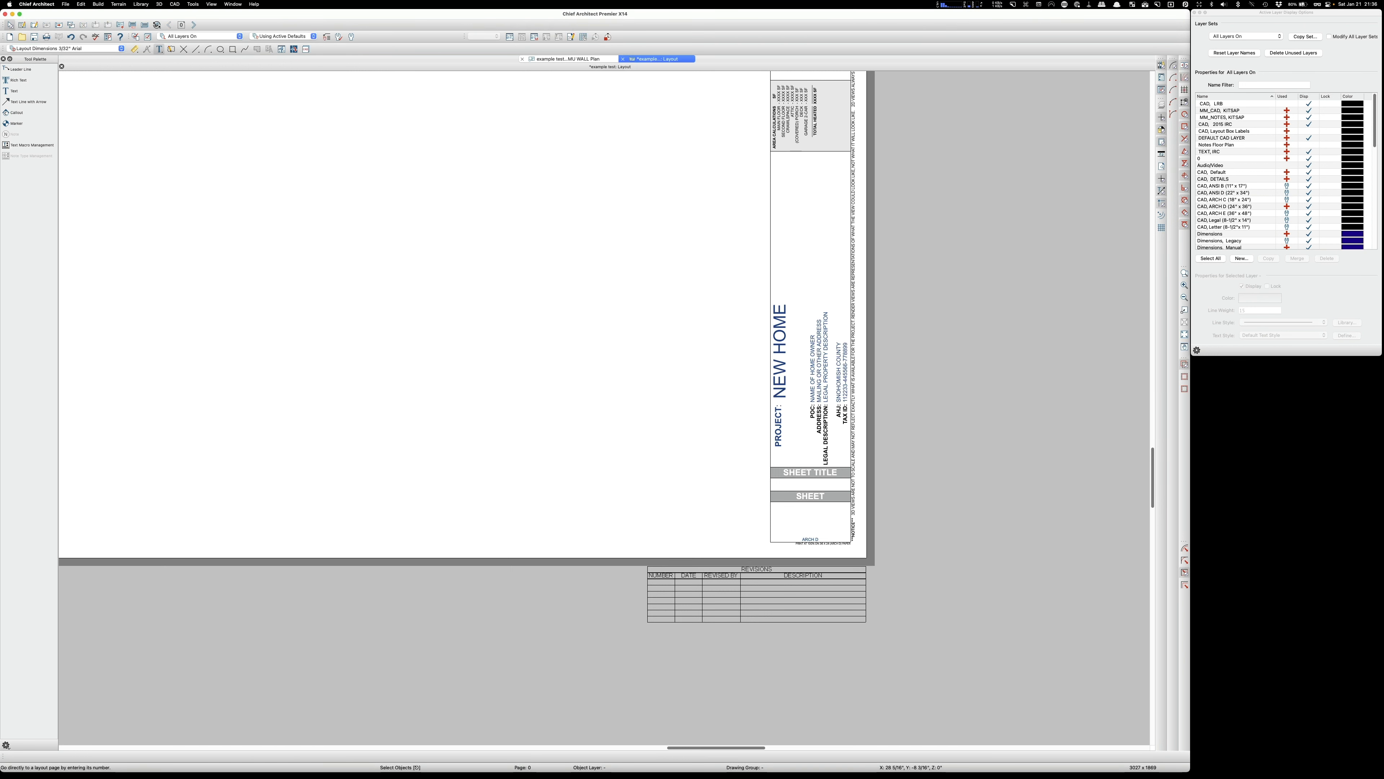
left_click(783, 215)
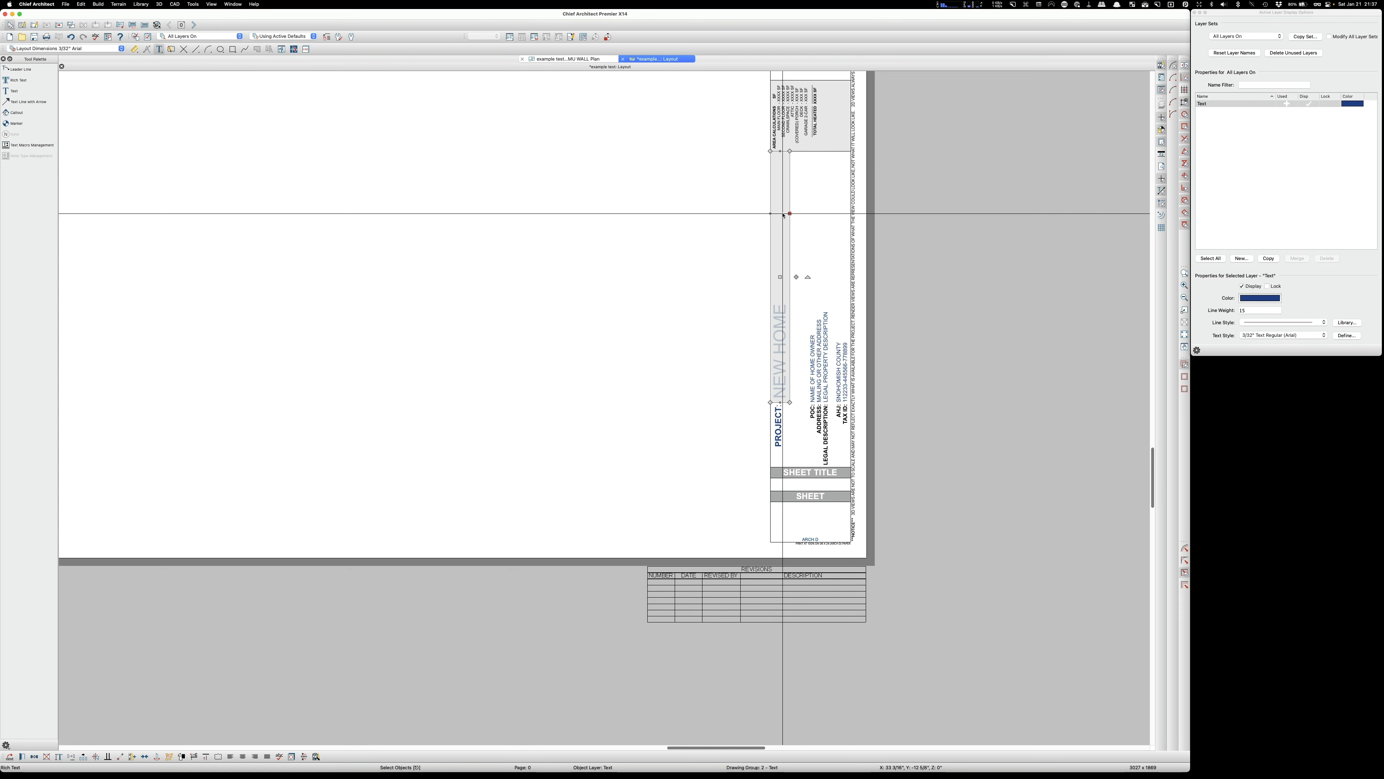
double_click(795, 204)
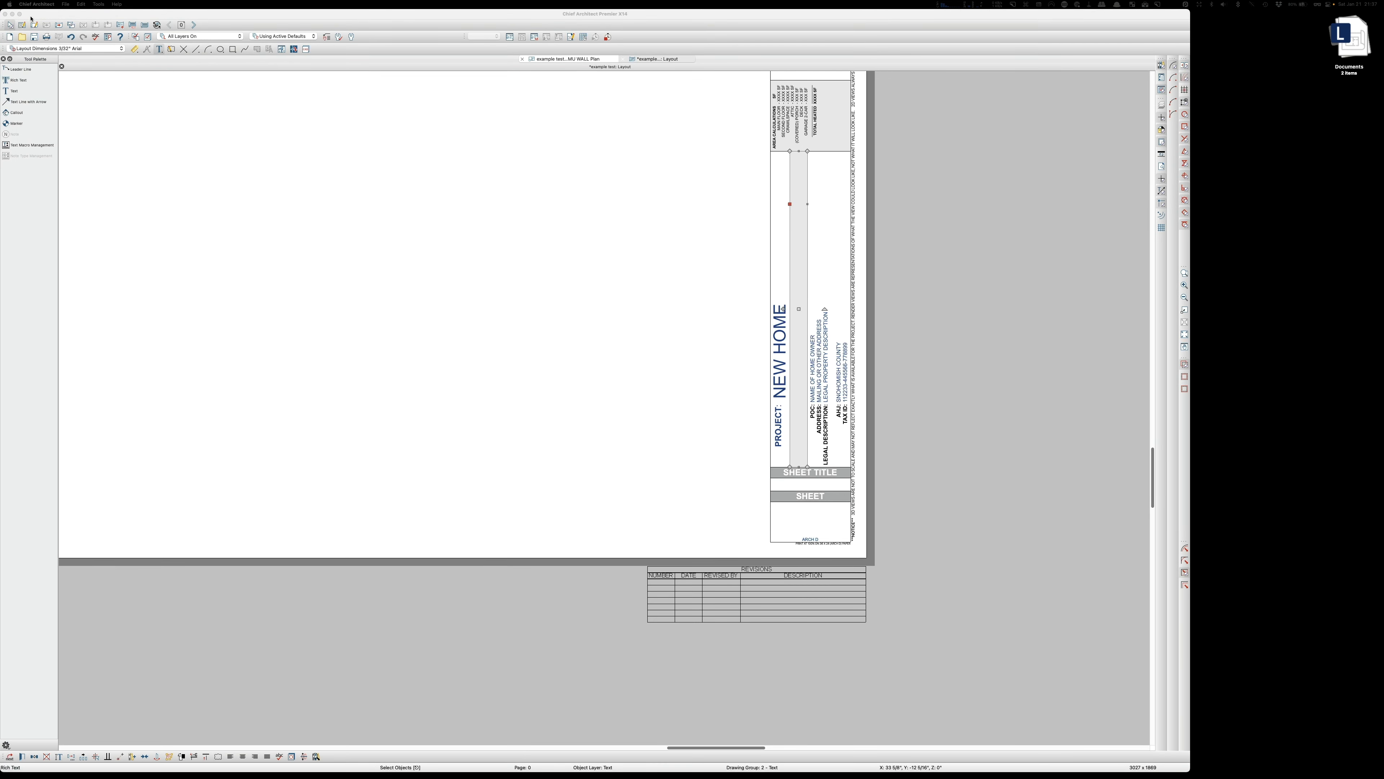
Step: Review the label, title and description of page 21 in the Layout Page Specification
left_click(22, 25)
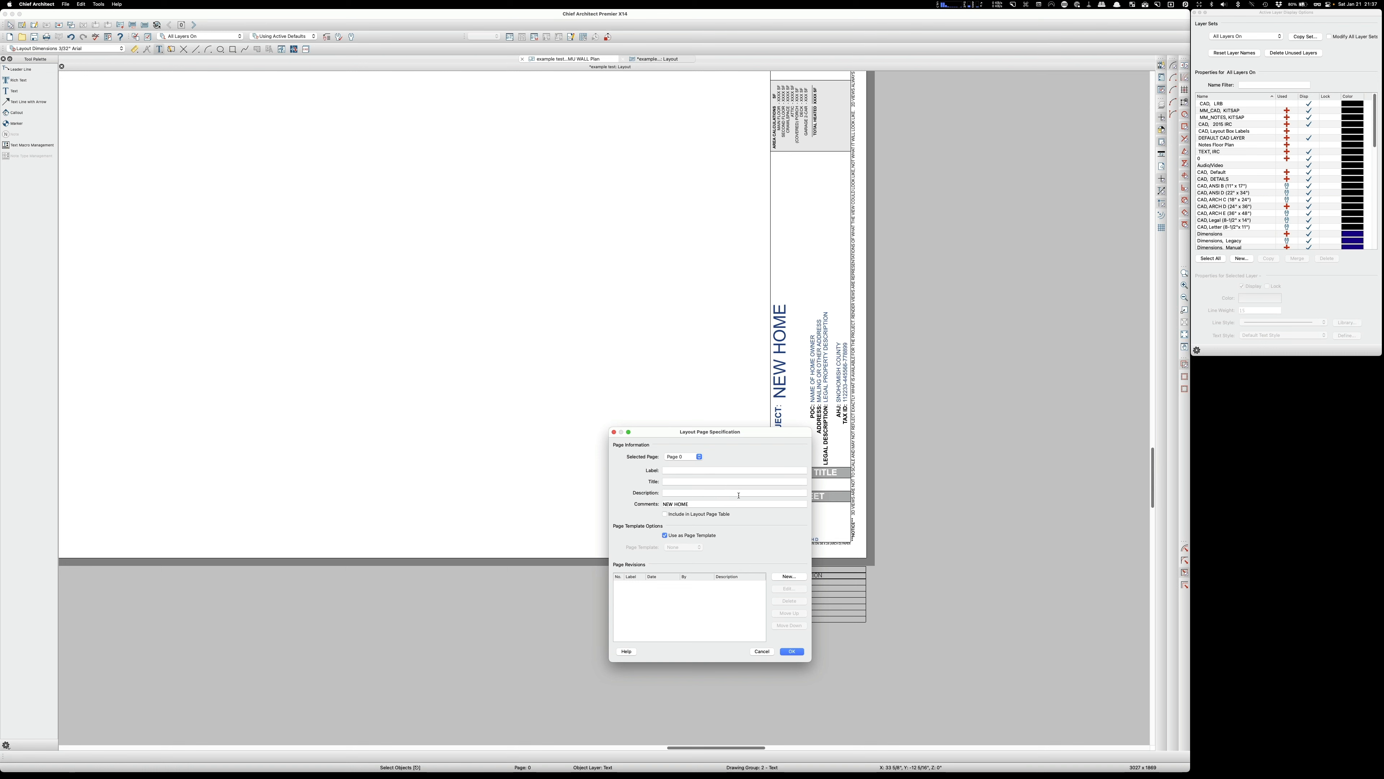
left_click(700, 457)
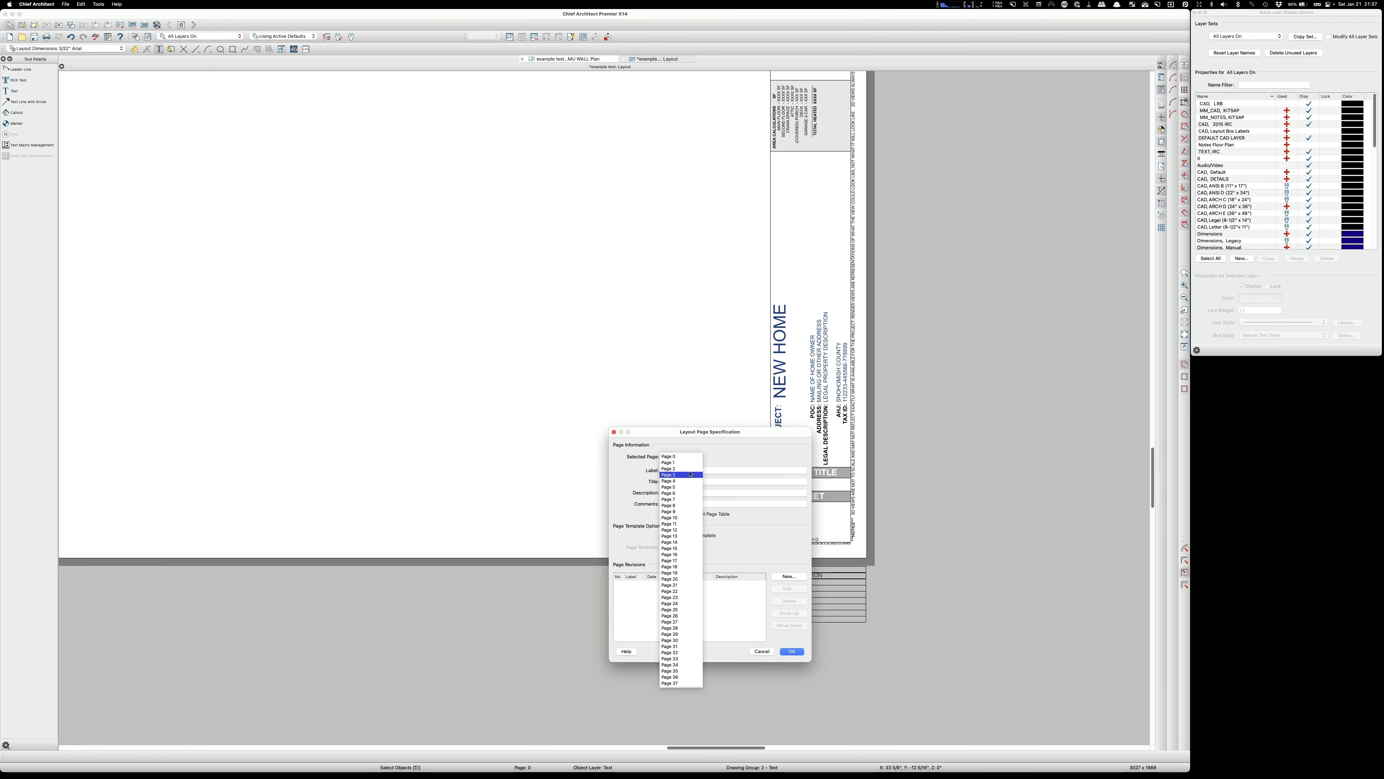
left_click(679, 585)
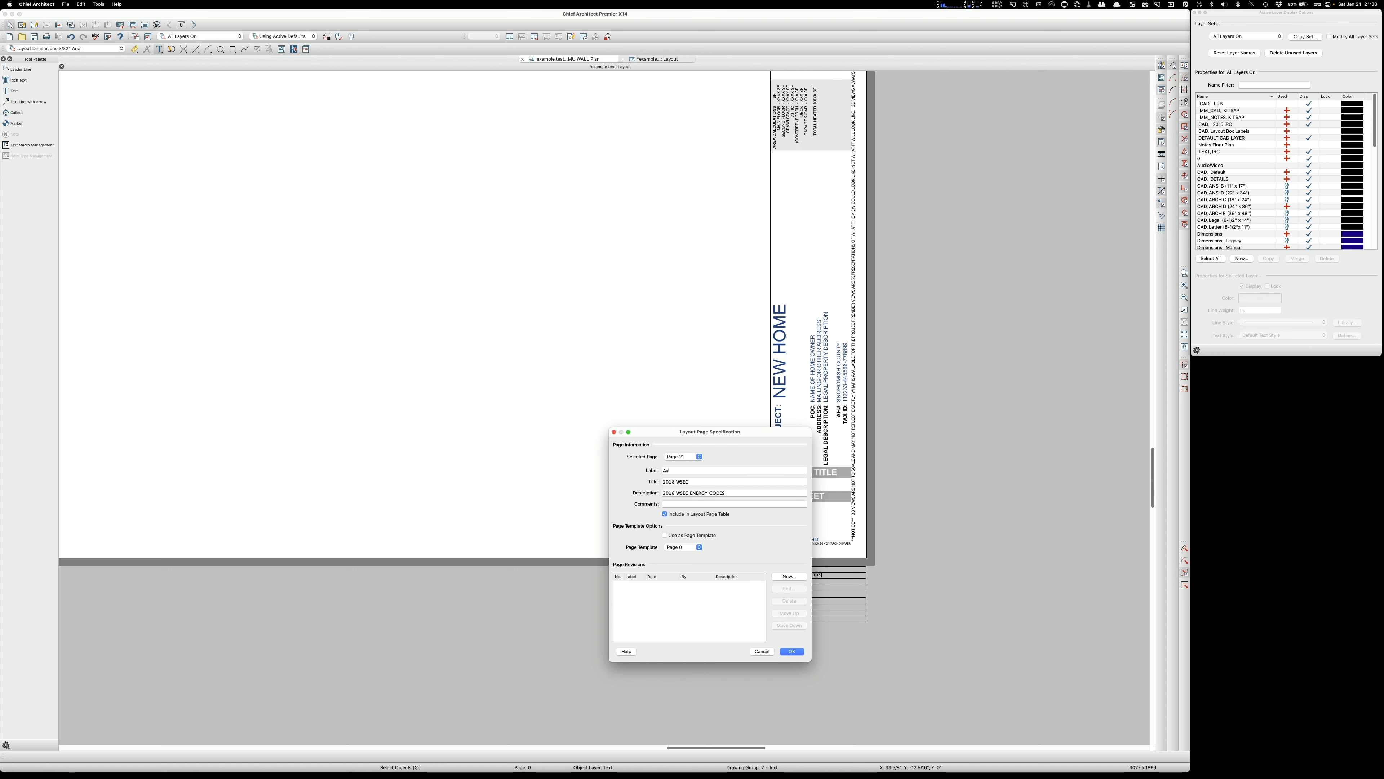
left_click(792, 651)
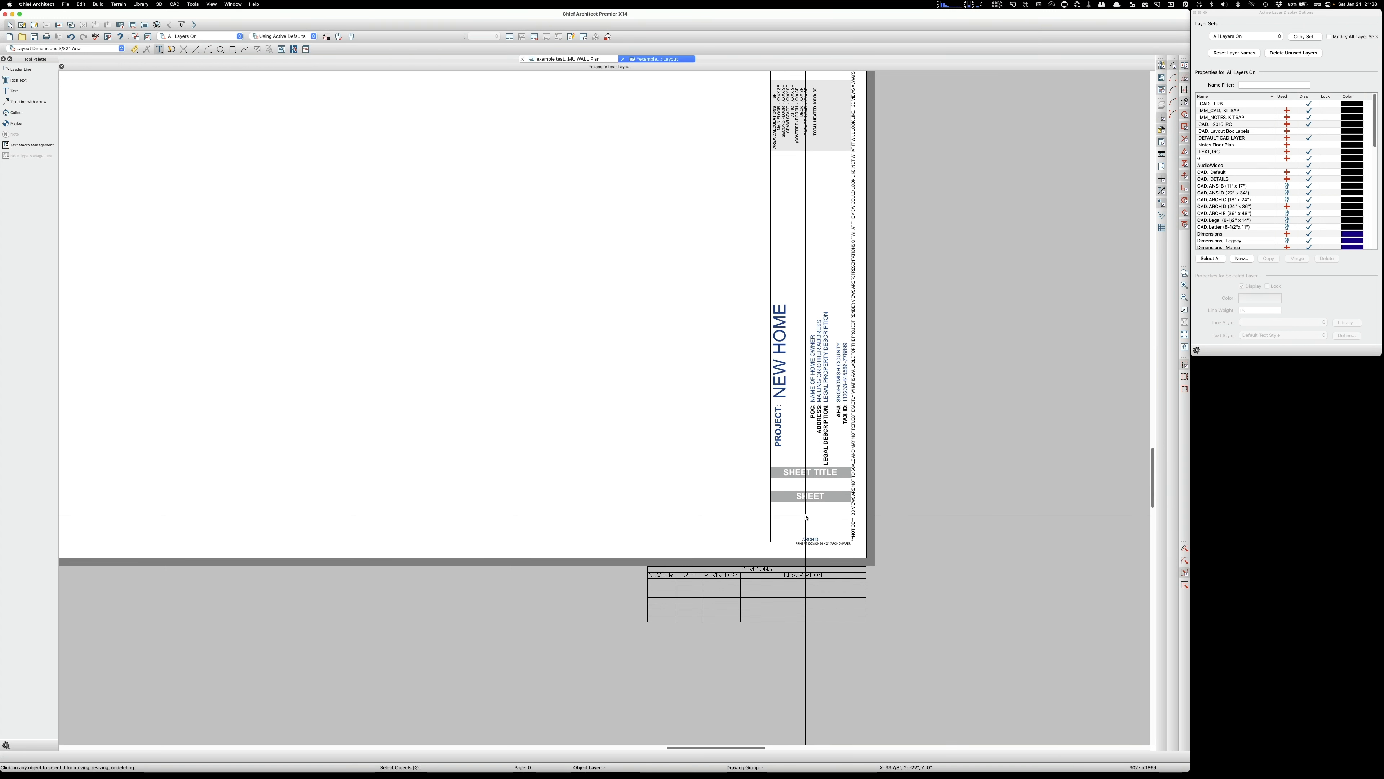
Step: Inspect the text macro in page 0's sheet number box below the SHEET heading, leaving it unchanged
left_click(810, 518)
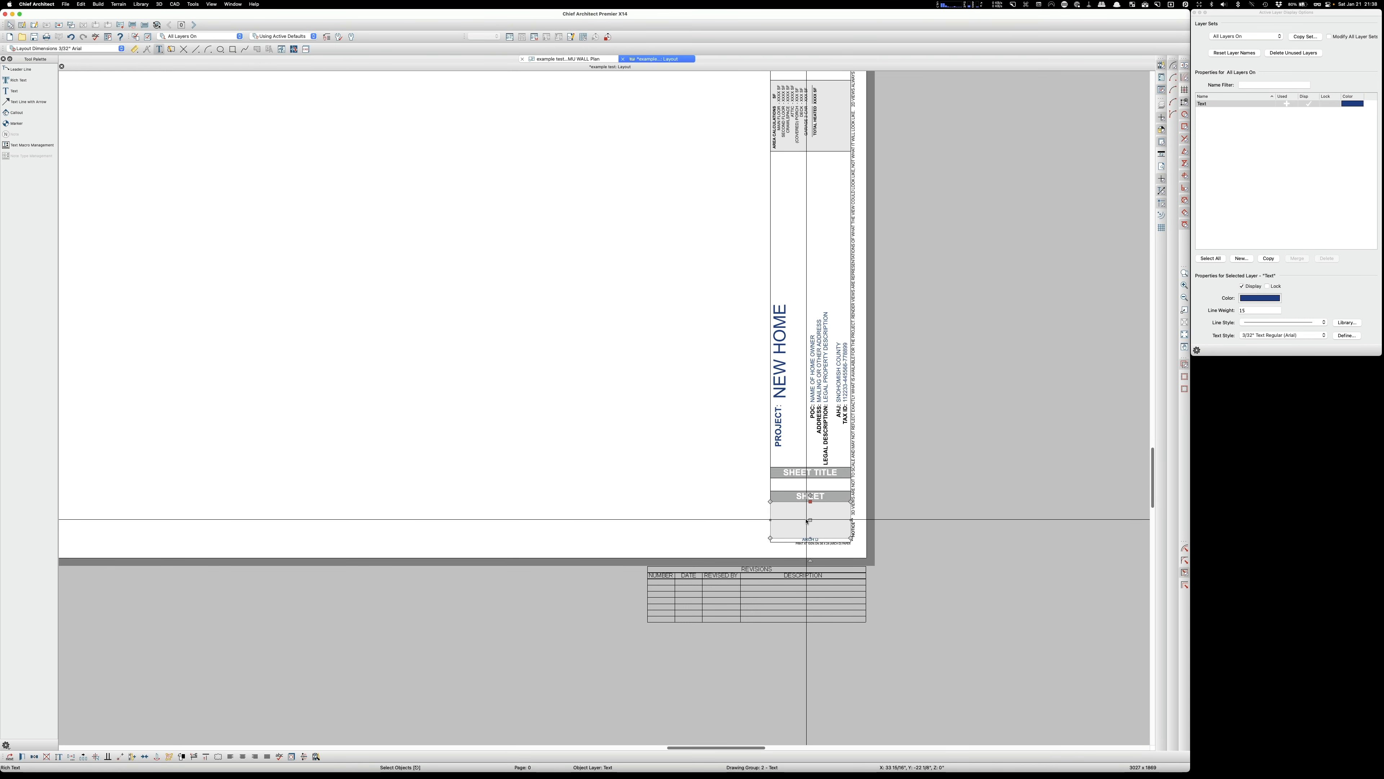
double_click(810, 519)
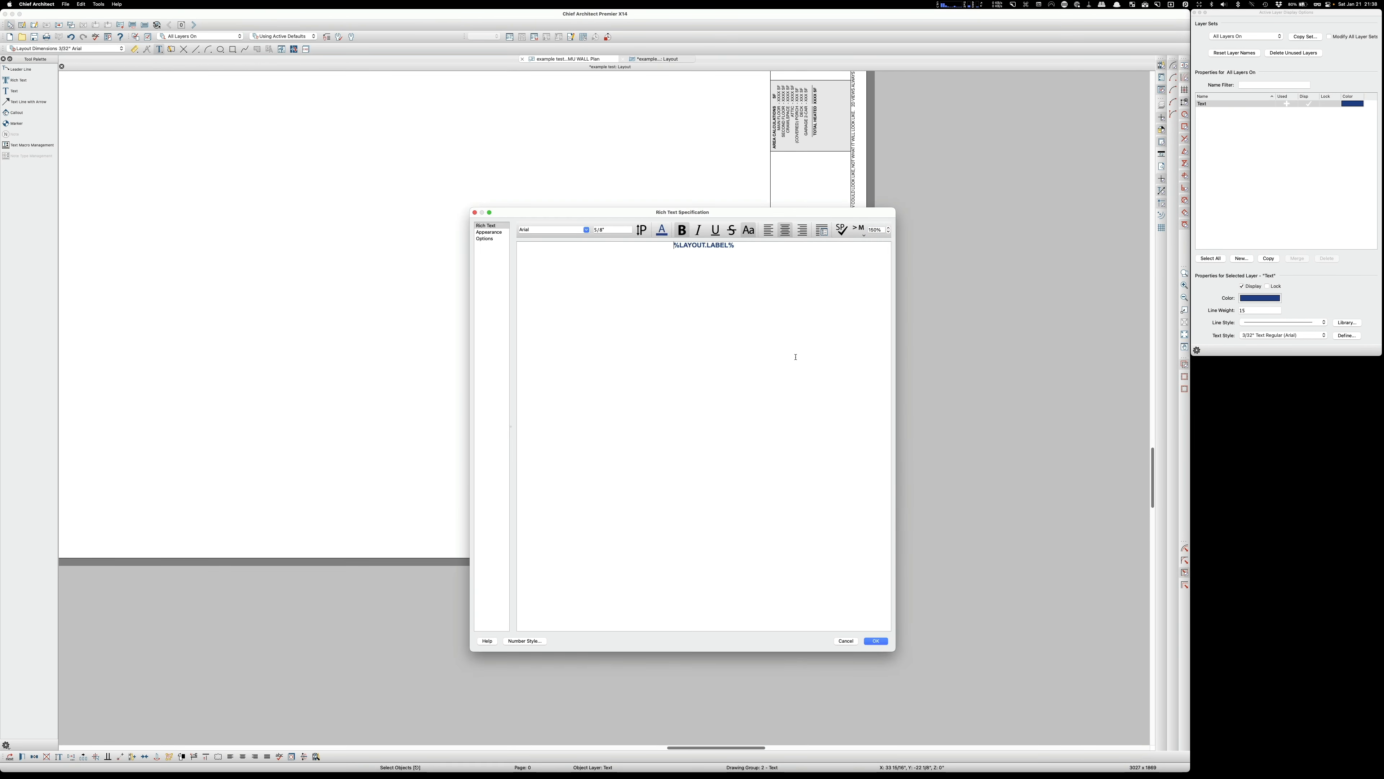
left_click(845, 641)
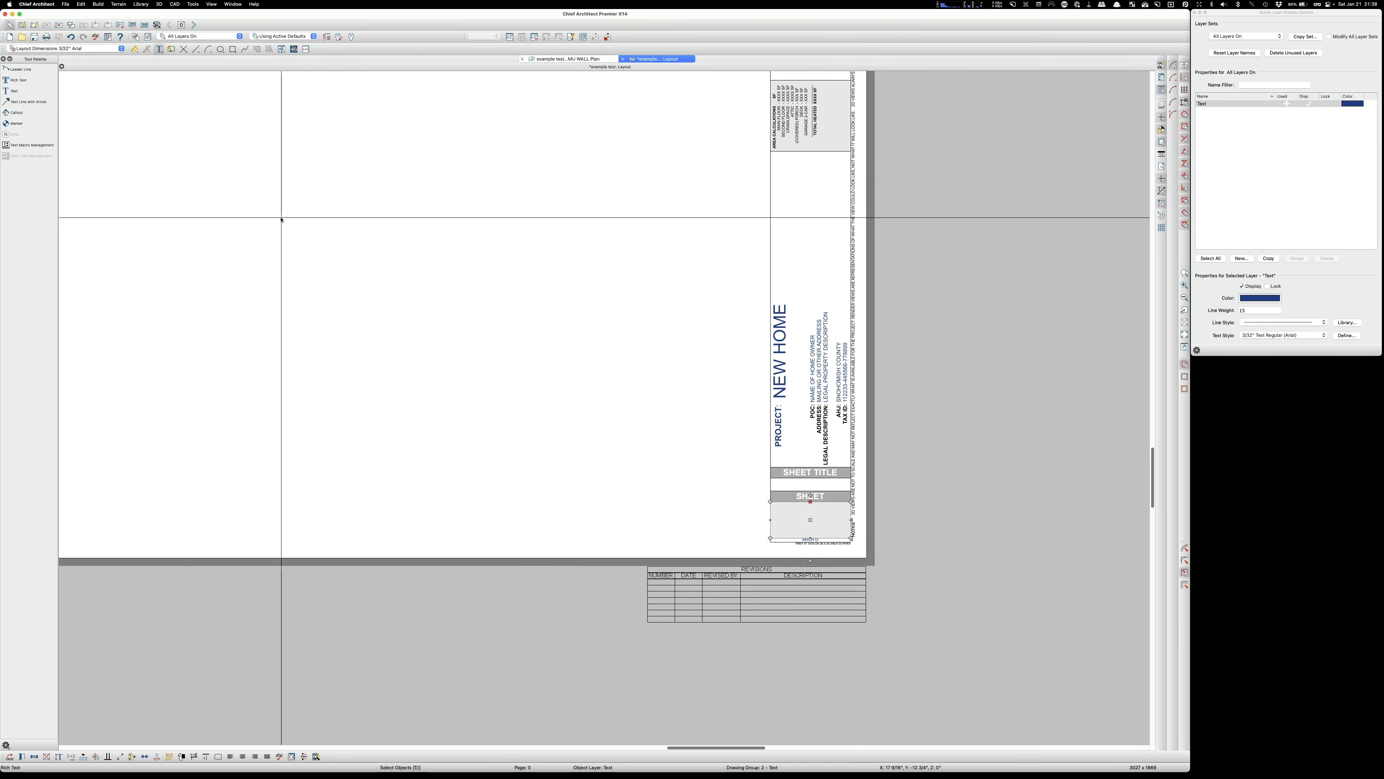
Step: Compare the label, title and description of pages 10 and 1 in the Layout Page Specification
left_click(21, 25)
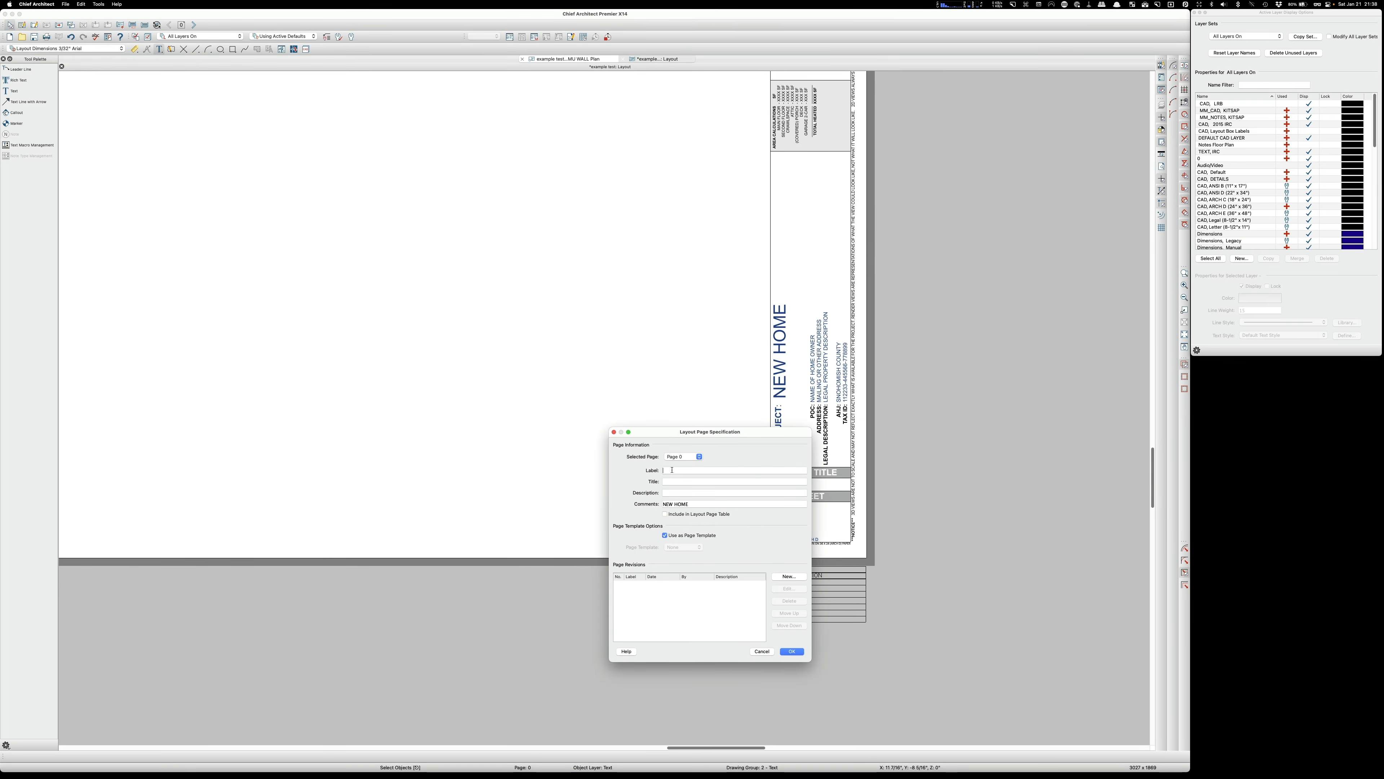
left_click(699, 458)
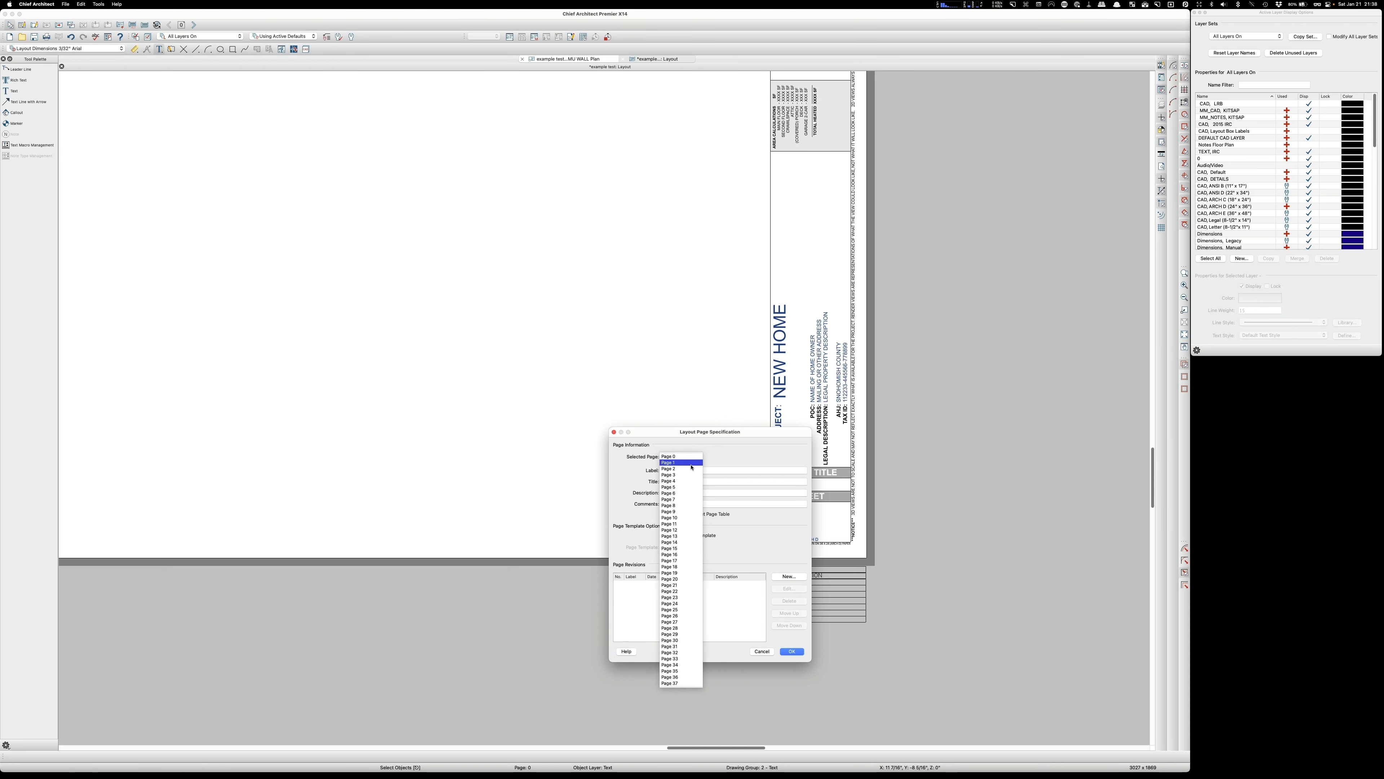
left_click(674, 520)
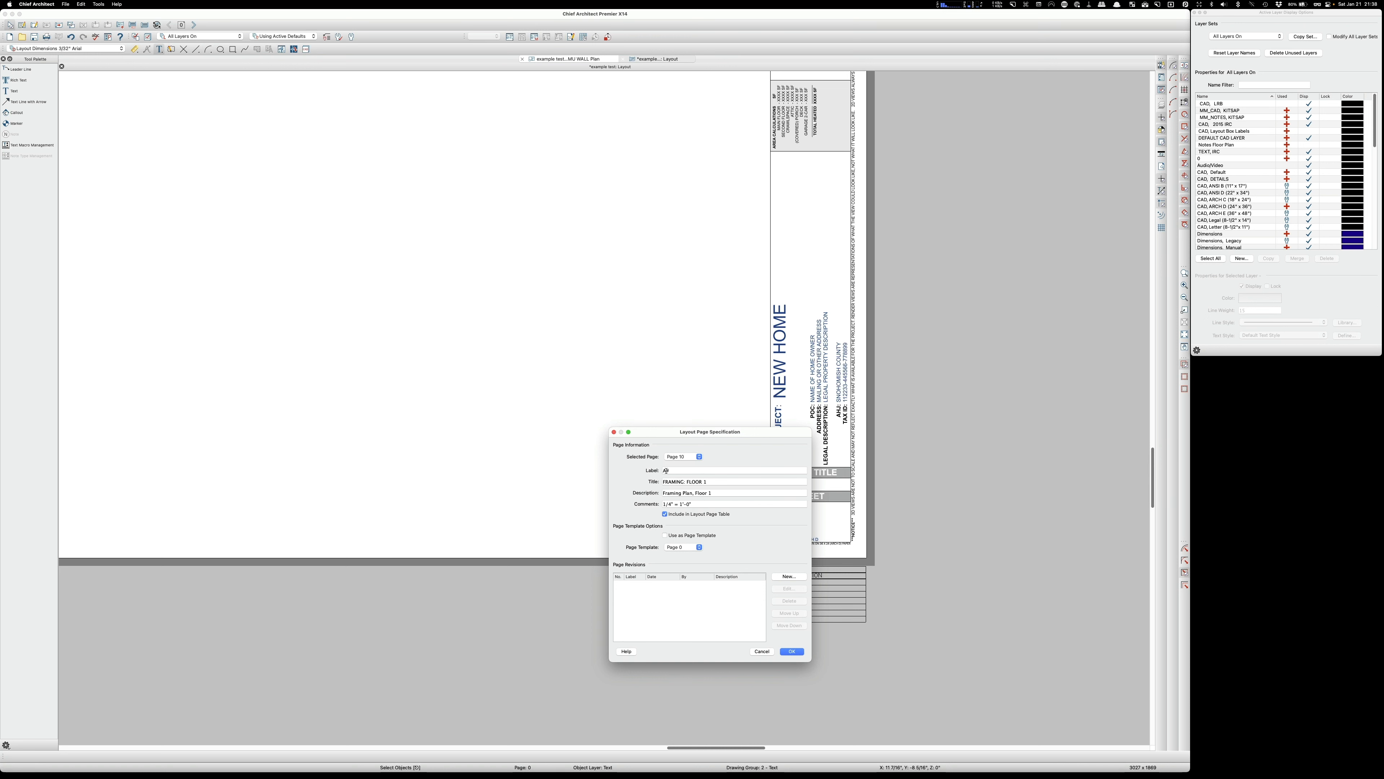
left_click(698, 458)
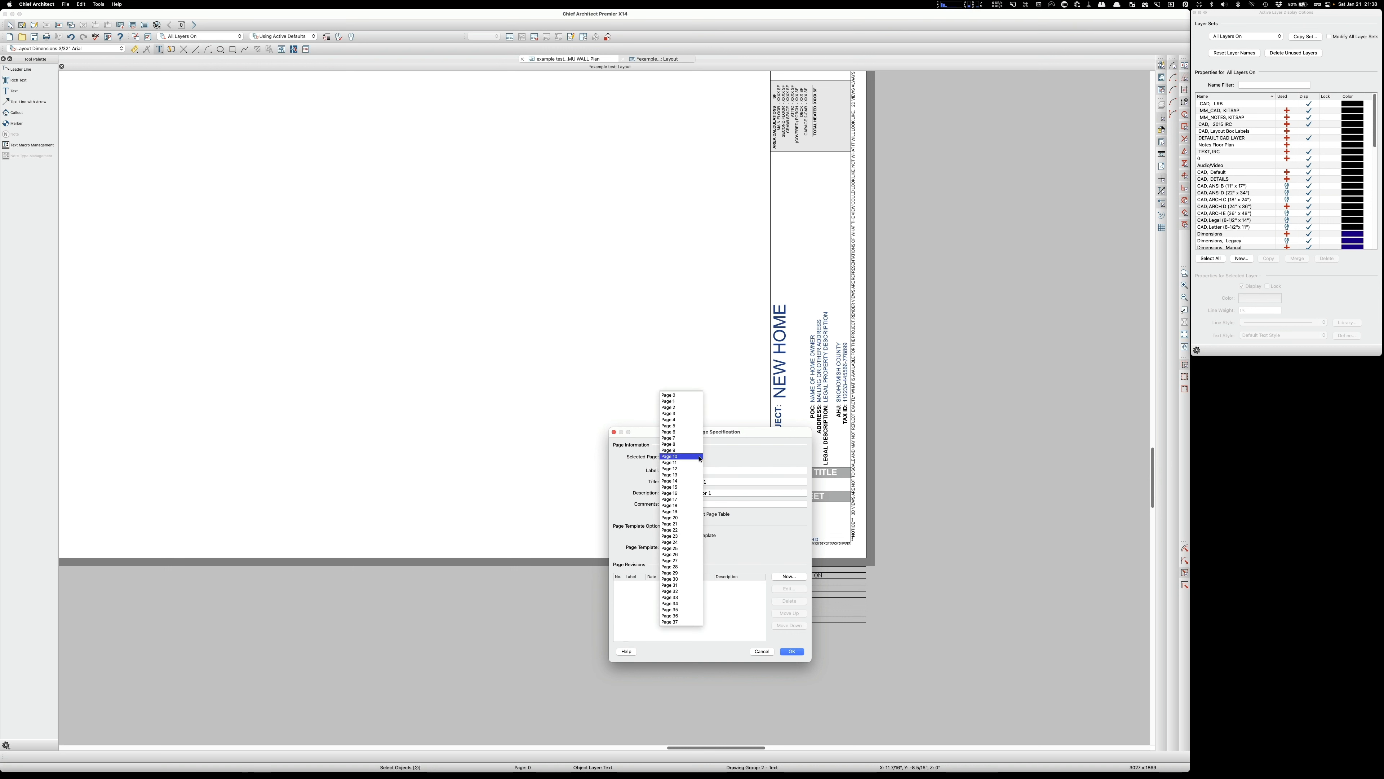
left_click(677, 407)
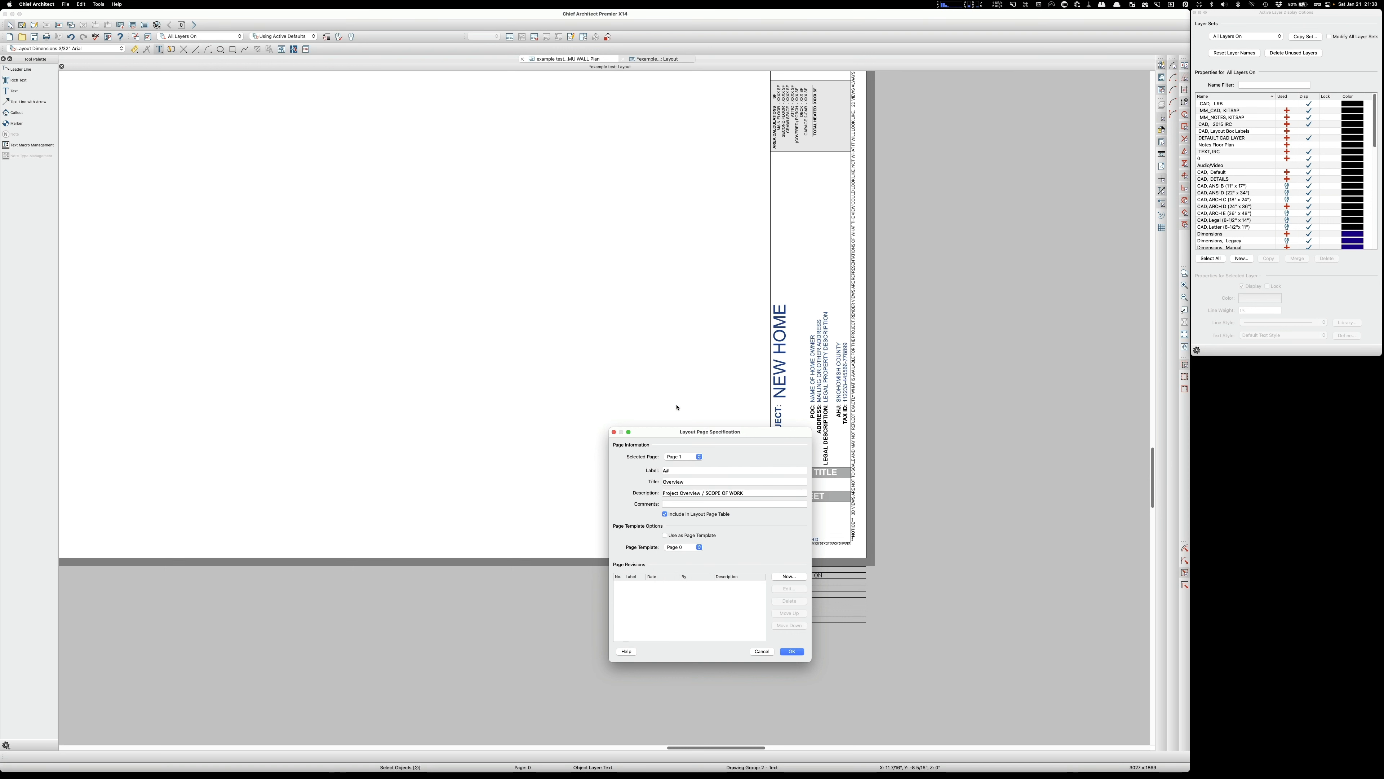
Step: Review the label, title and description of pages 2 and 3 in the Layout Page Specification
left_click(699, 461)
left_click(682, 462)
left_click(702, 457)
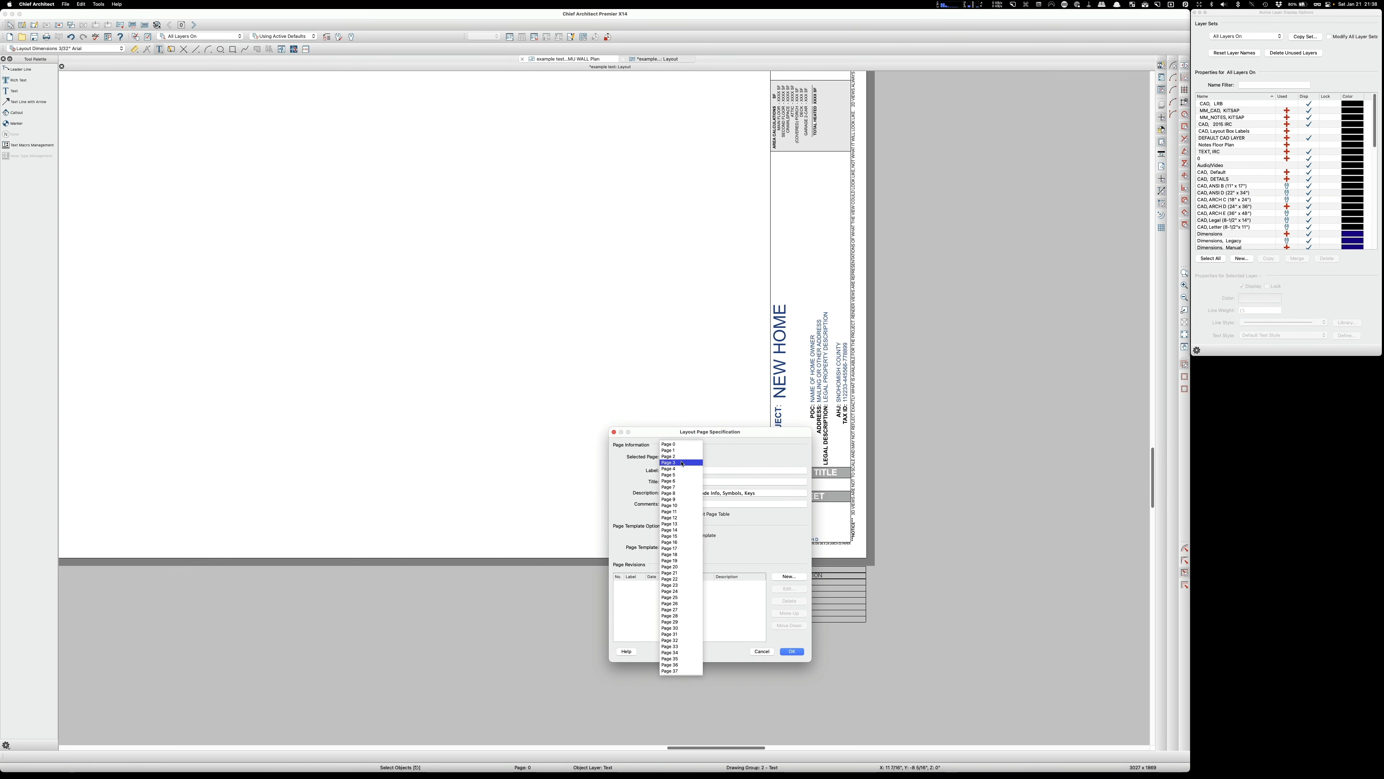
left_click(682, 463)
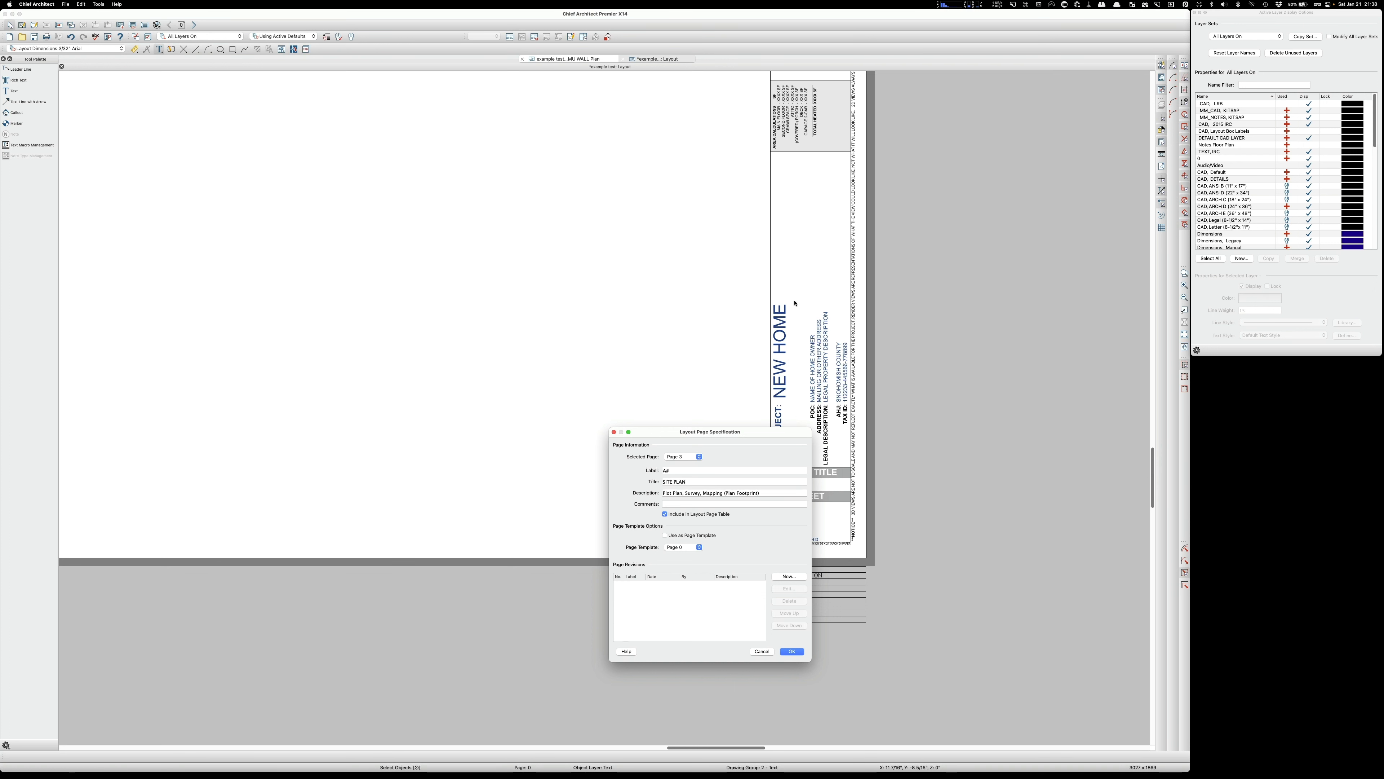
left_click(793, 650)
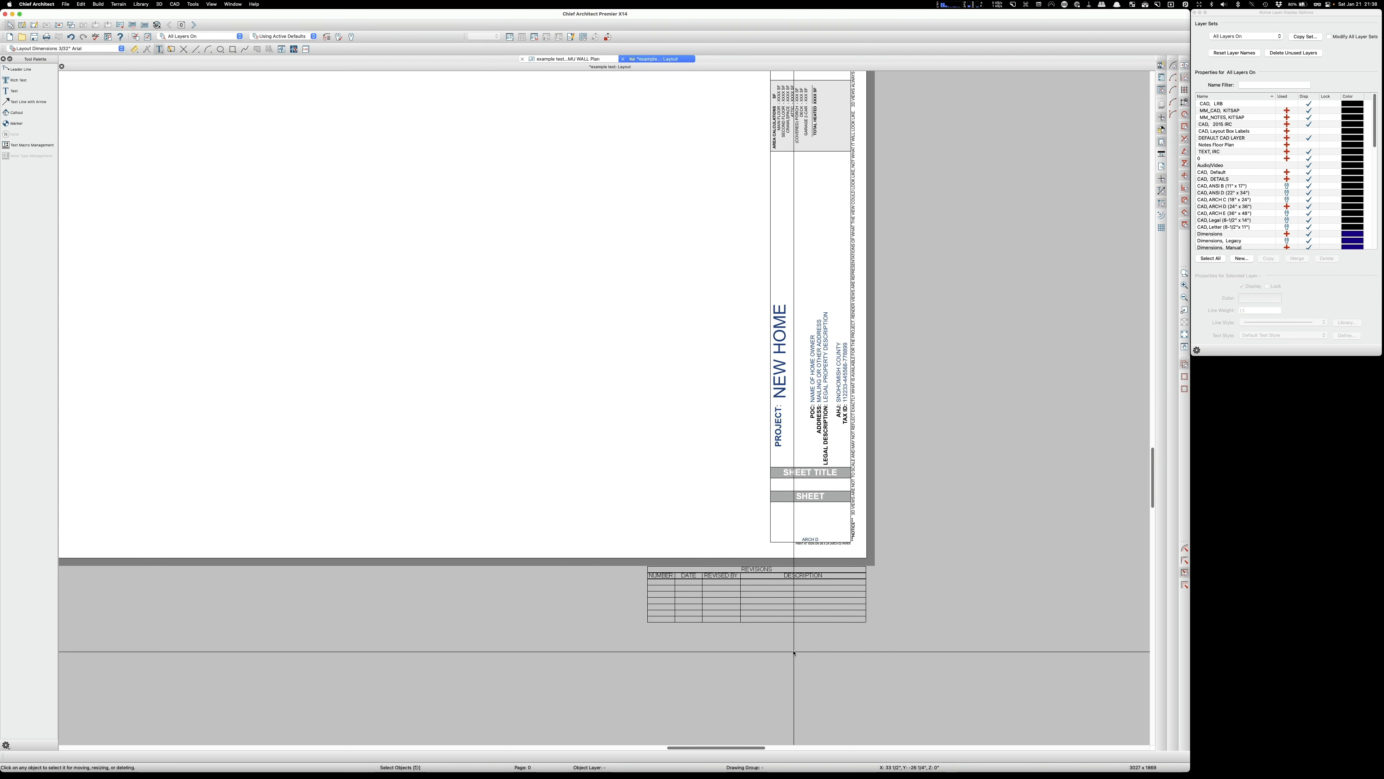
Step: Go directly to layout page 3 and inspect the text macro in the site plan label beside the title block
left_click(181, 25)
type("3")
key("Return")
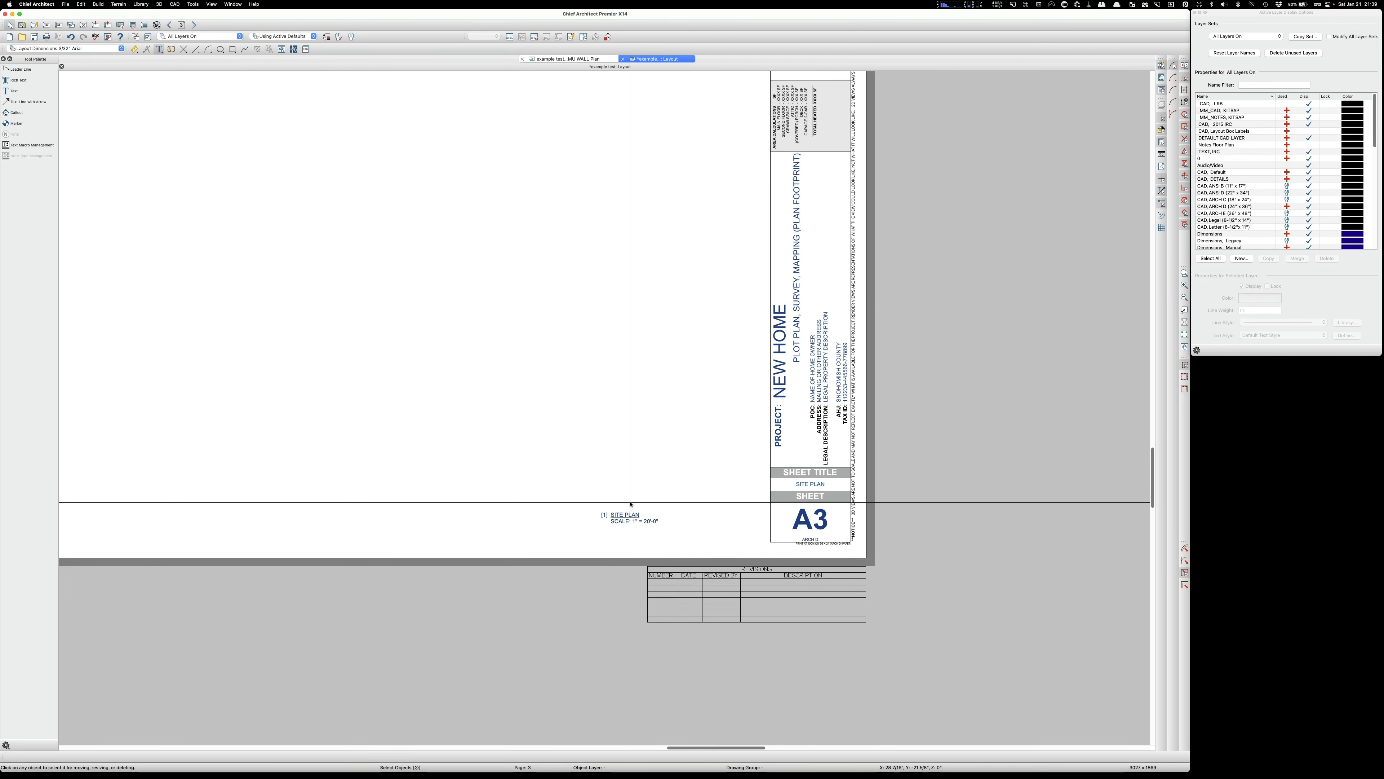
double_click(621, 514)
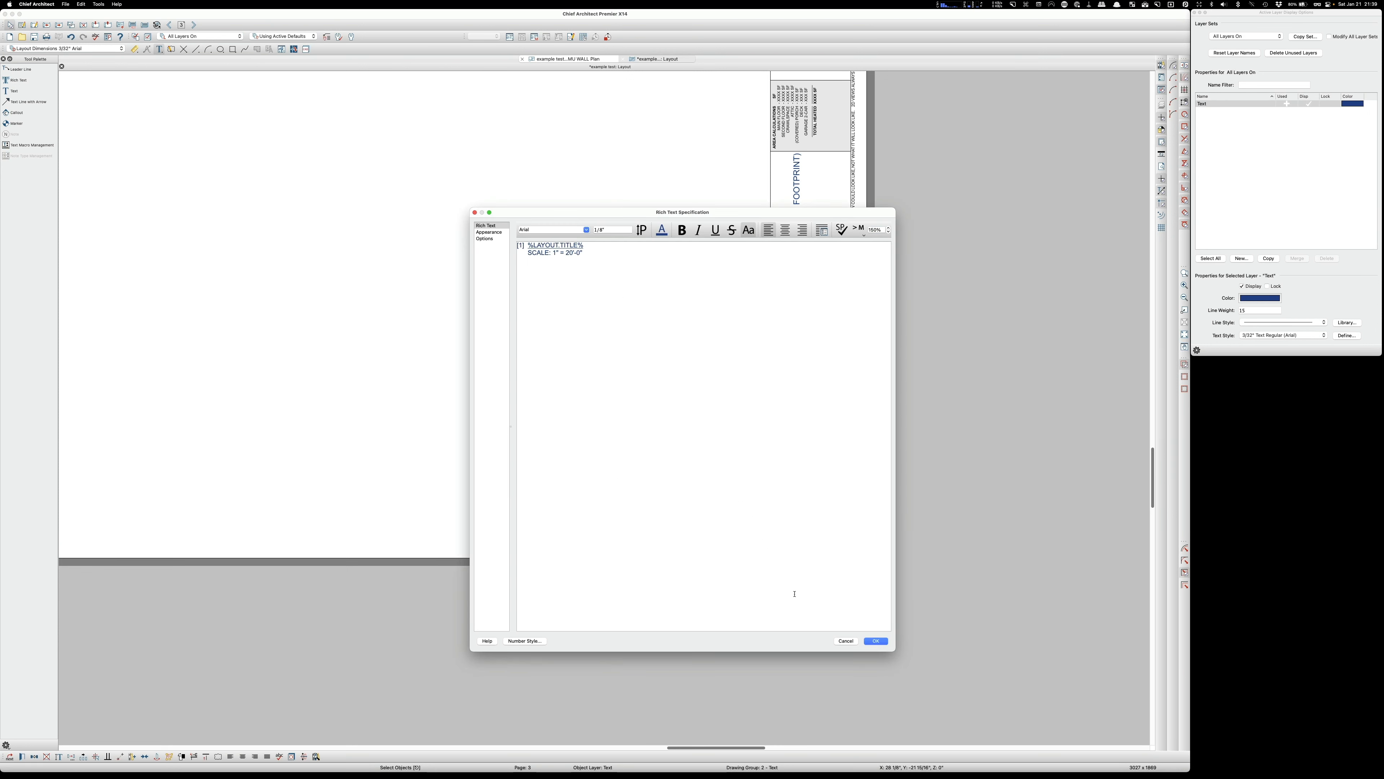
left_click(845, 642)
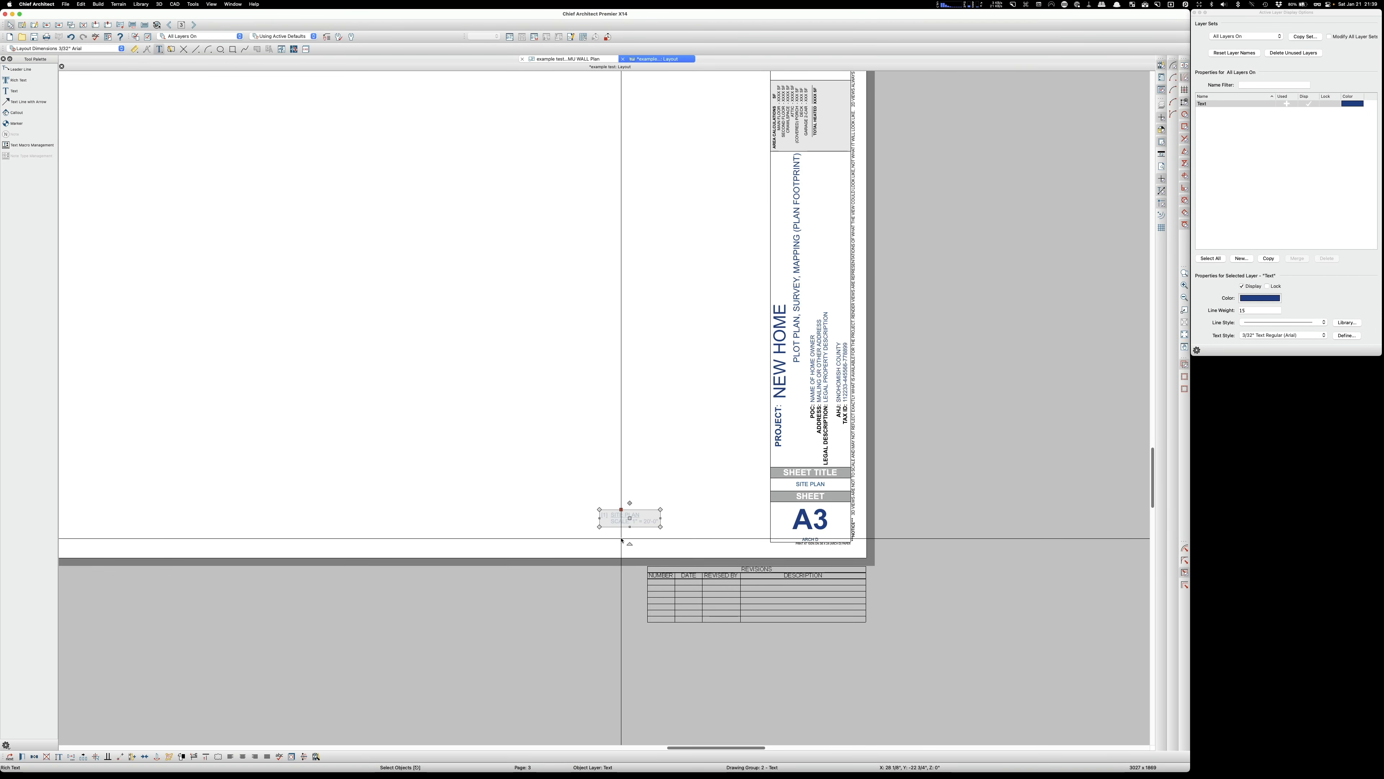
Step: Compare page 3's label, title and description in the Layout Page Specification with the sheet's title block
scroll(658, 585, "up", 3)
scroll(658, 585, "down", 4)
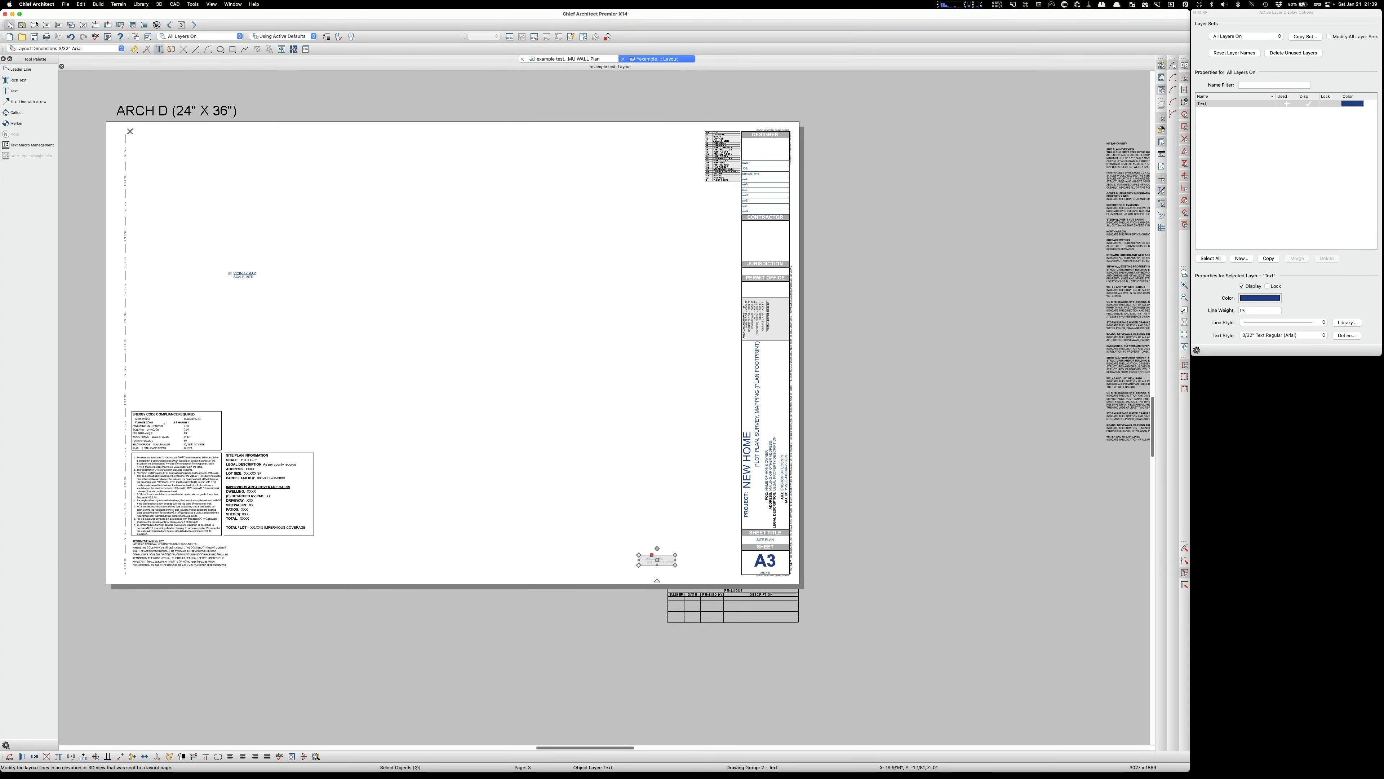
left_click(25, 26)
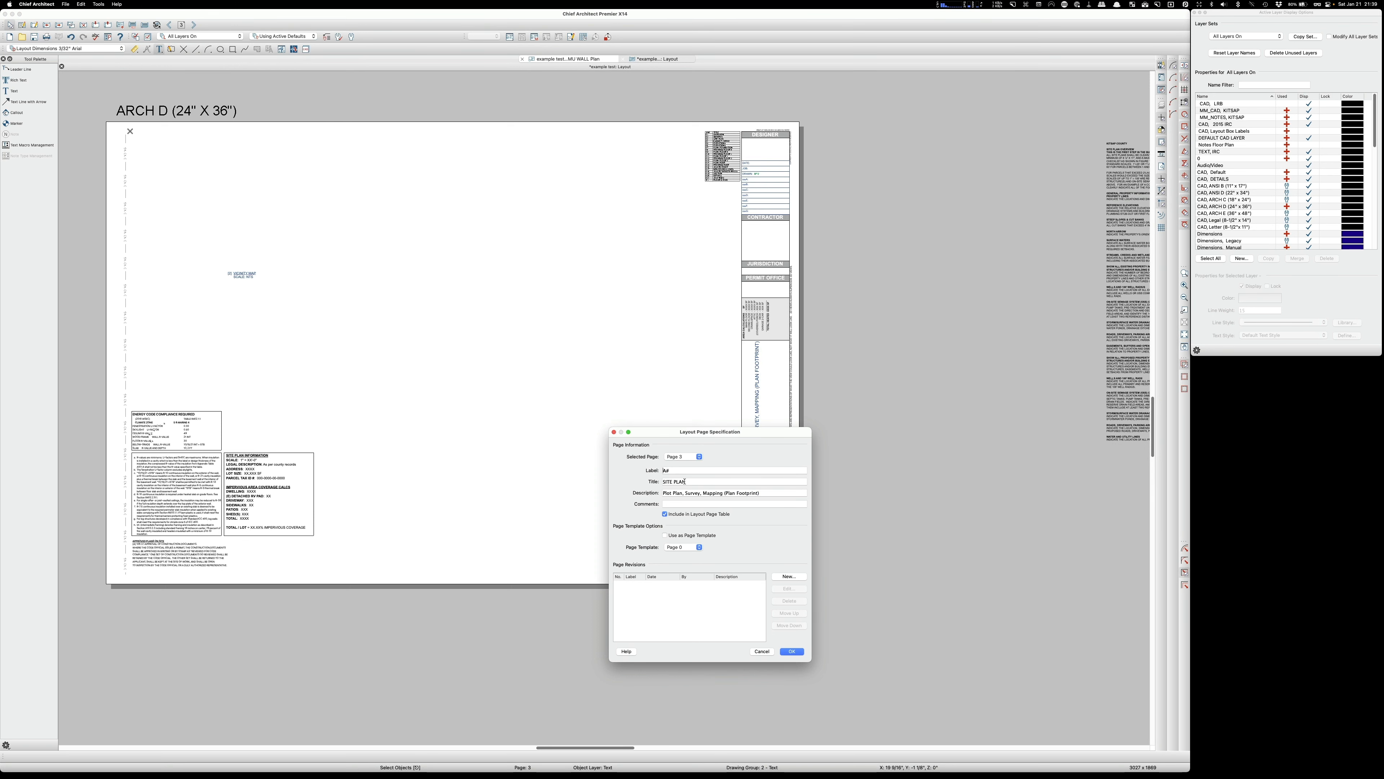
left_click_drag(693, 435, 944, 403)
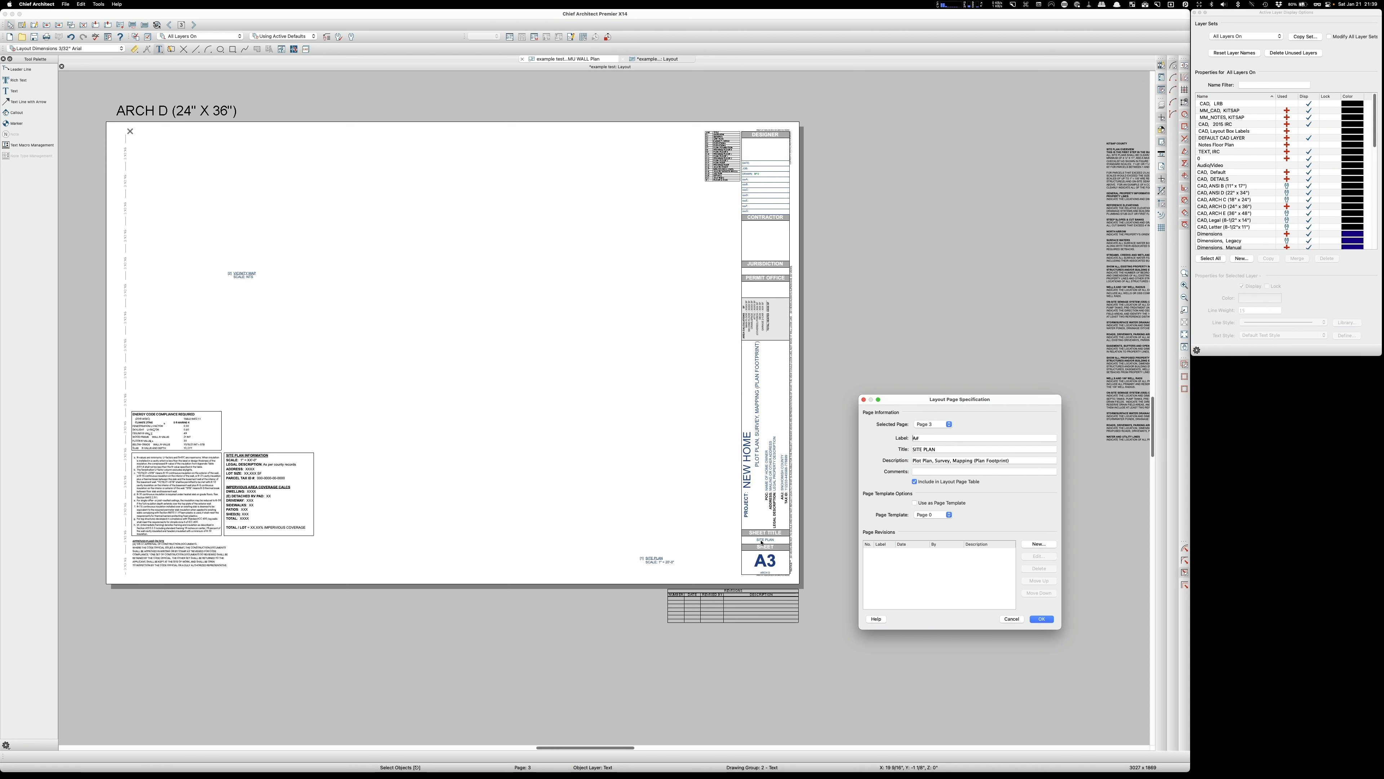
left_click(1041, 619)
Step: Examine the sheet labels and titles in the layout page table beside page 3's title block
scroll(720, 173, "up", 3)
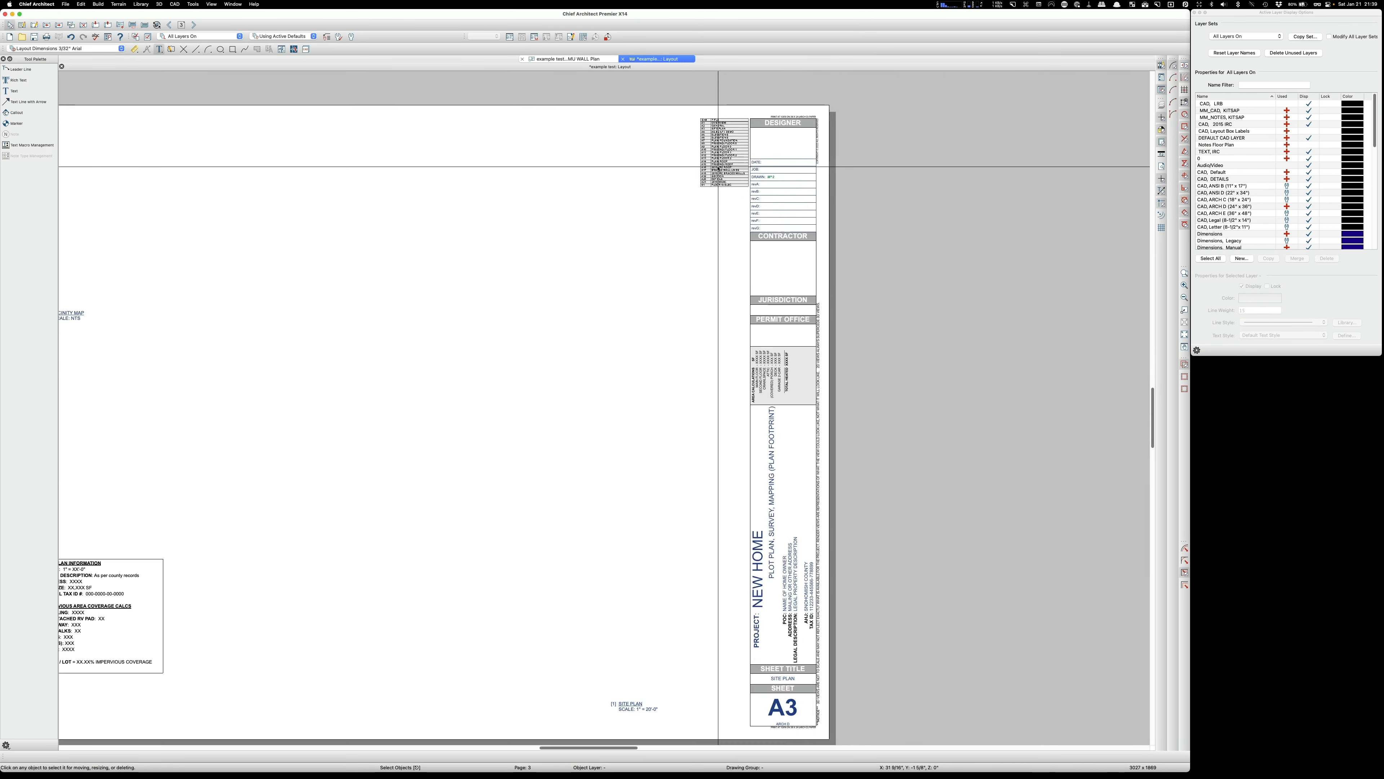
scroll(720, 172, "up", 5)
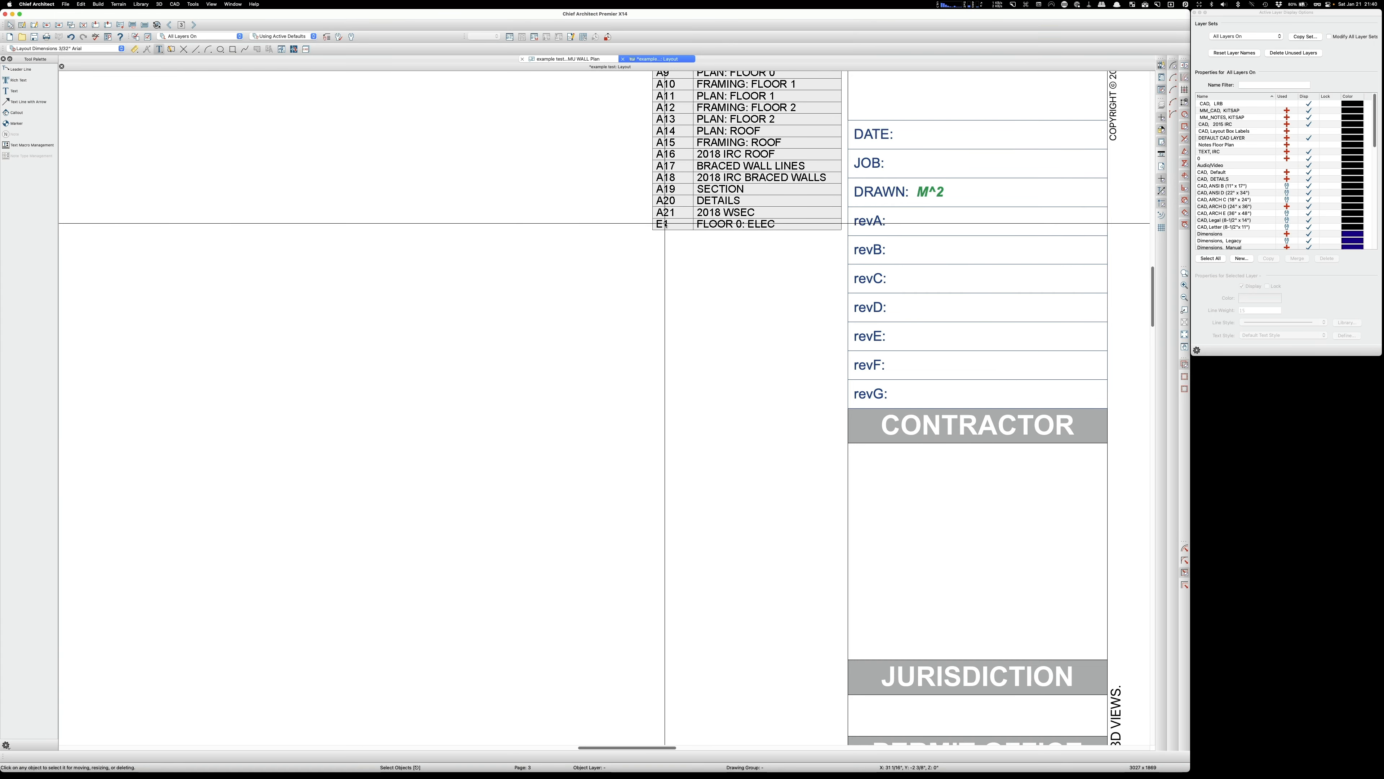
scroll(674, 232, "up", 1)
scroll(678, 236, "down", 5)
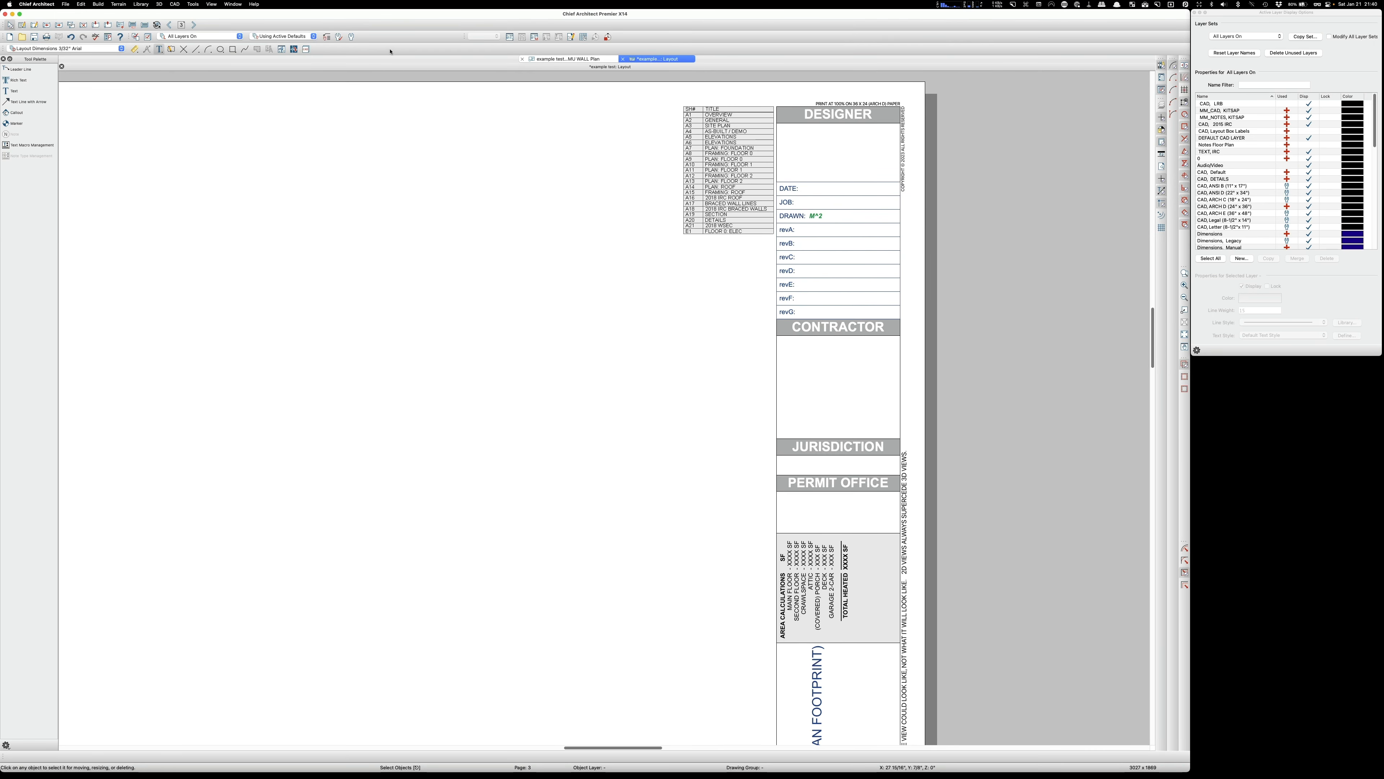
Step: Go to layout page 0 and examine the layout page table placed beside its title block
left_click(193, 25)
left_click_drag(592, 140, 737, 252)
left_click_drag(686, 94, 731, 153)
left_click(181, 25)
type("0")
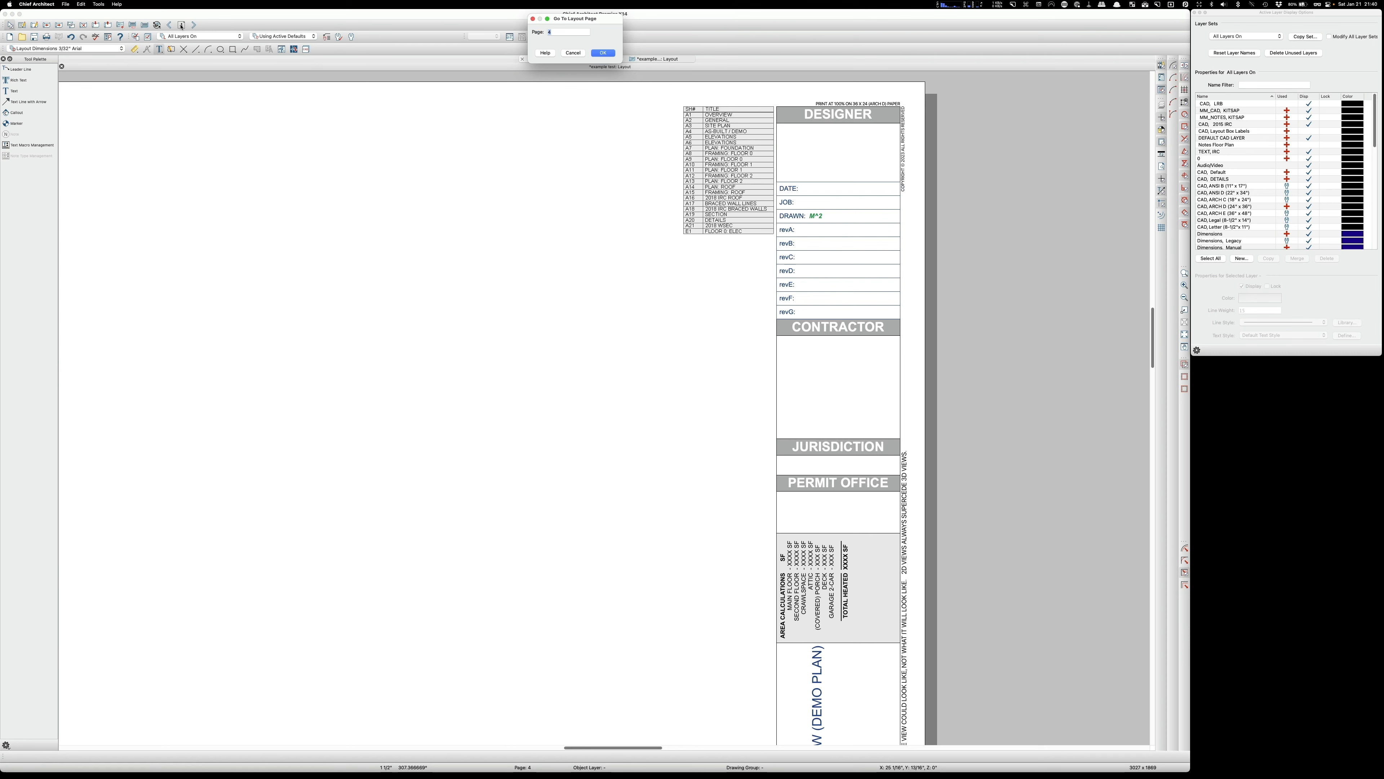
key("Return")
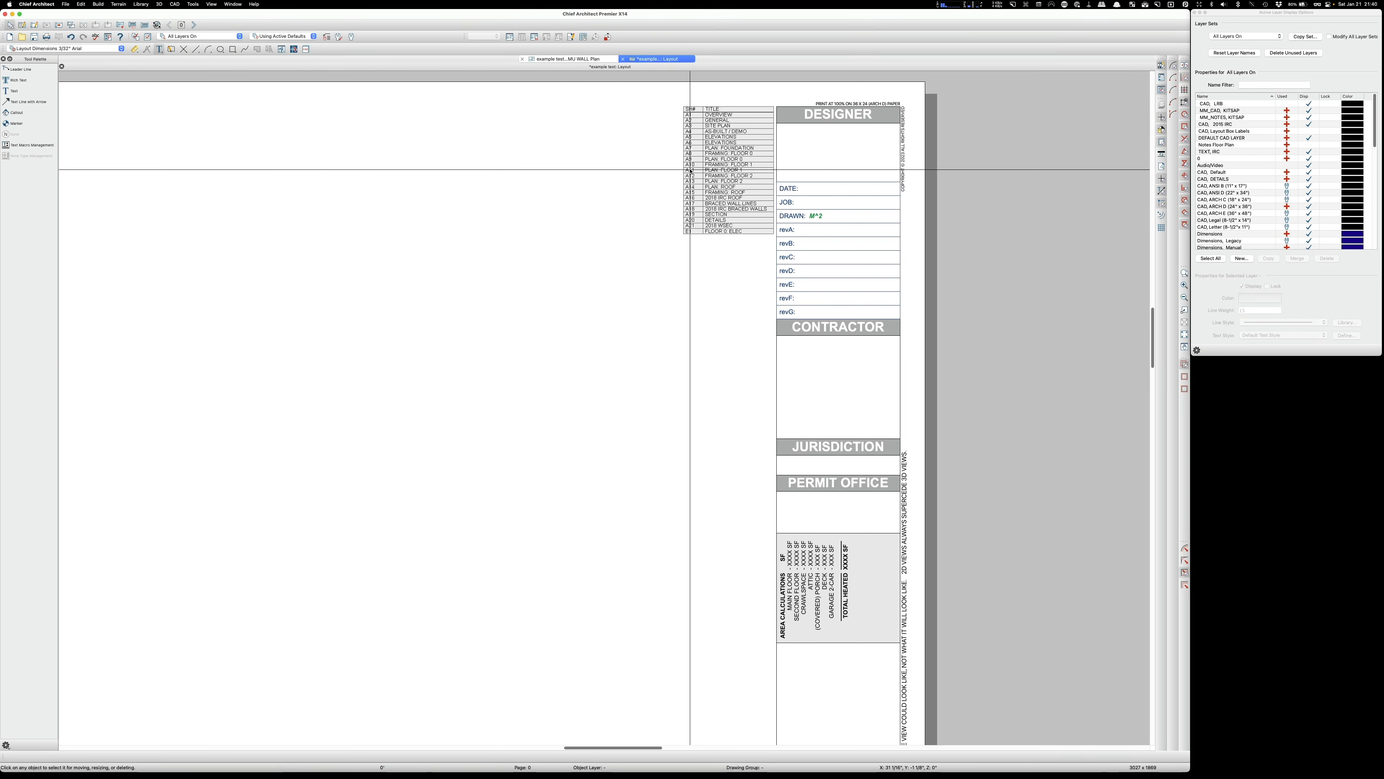
left_click(715, 214)
scroll(717, 216, "up", 3)
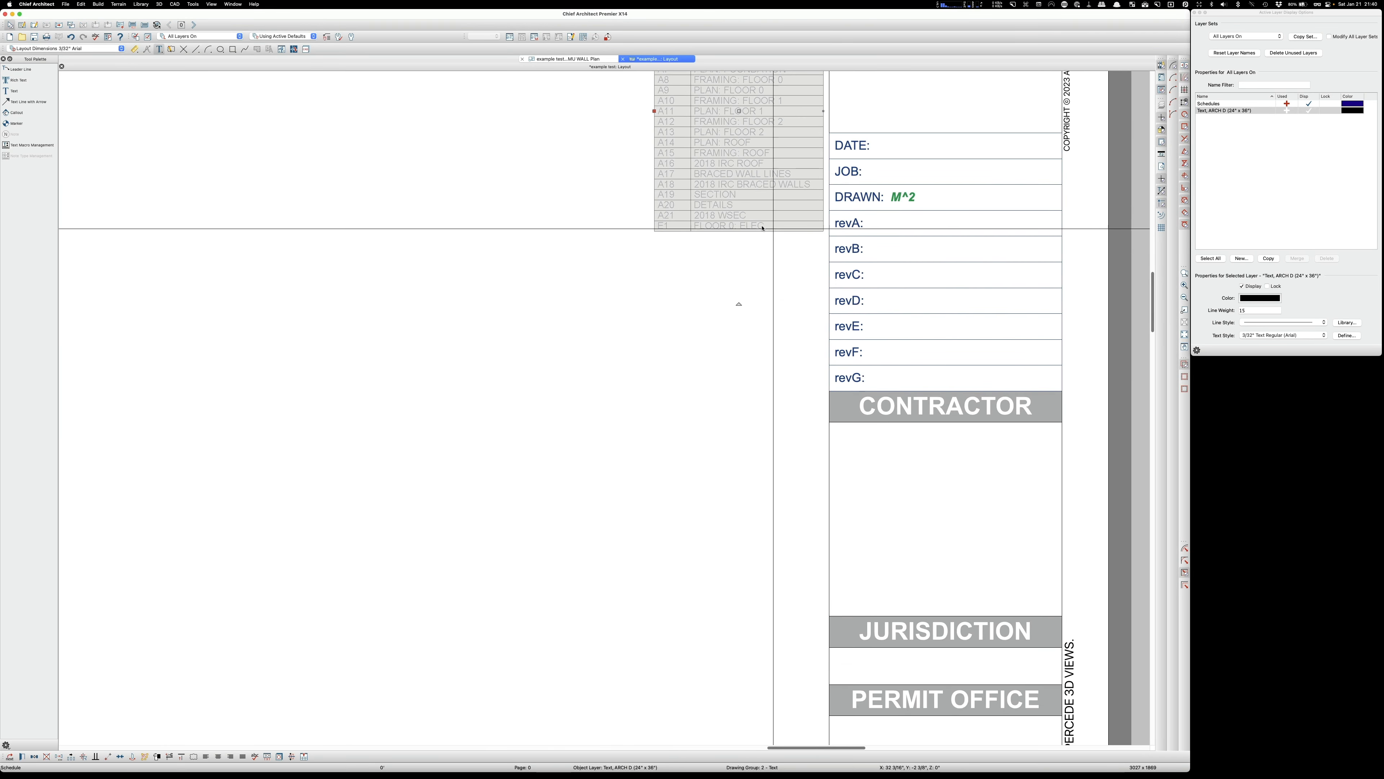
left_click(643, 228)
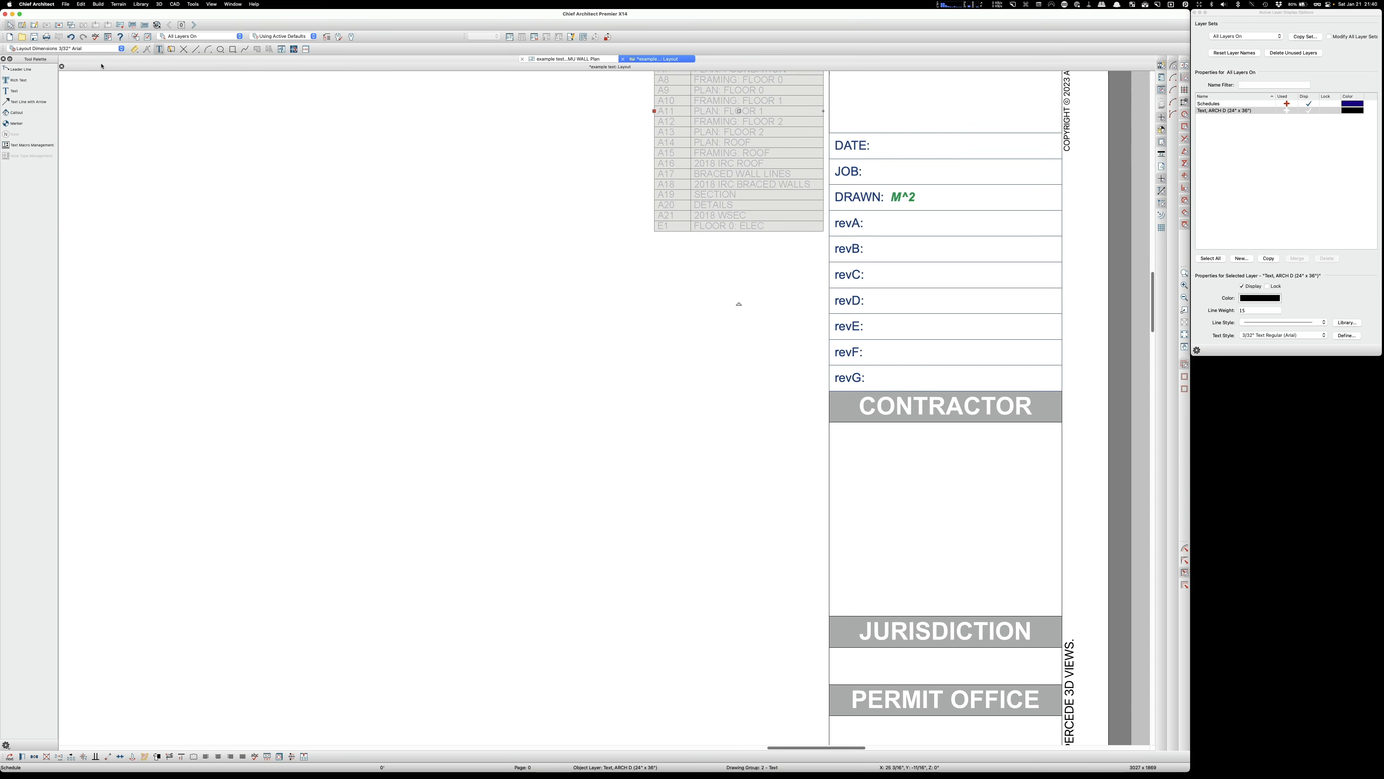
Step: Look through the list of available pages in page 0's Layout Page Specification, leaving its settings unchanged
left_click(22, 25)
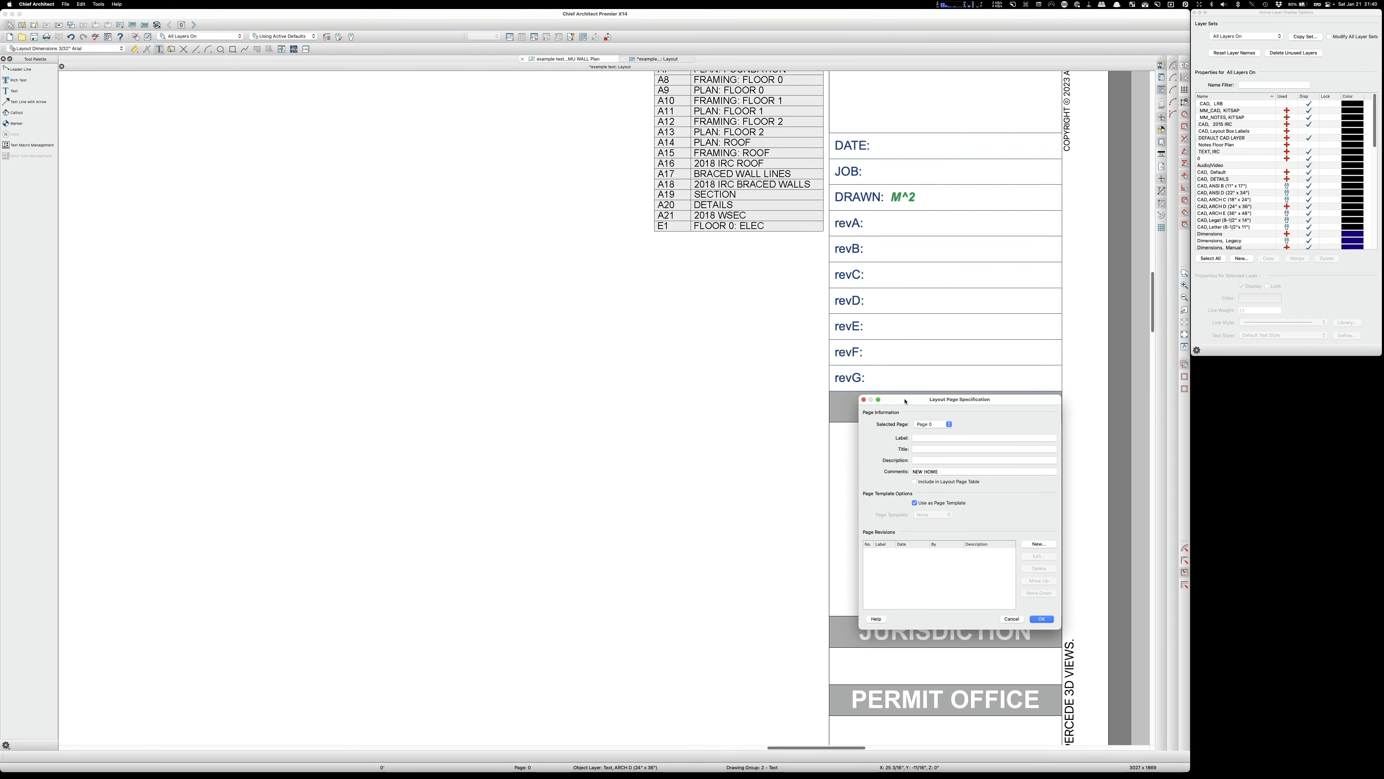
left_click_drag(906, 401, 621, 330)
left_click(661, 353)
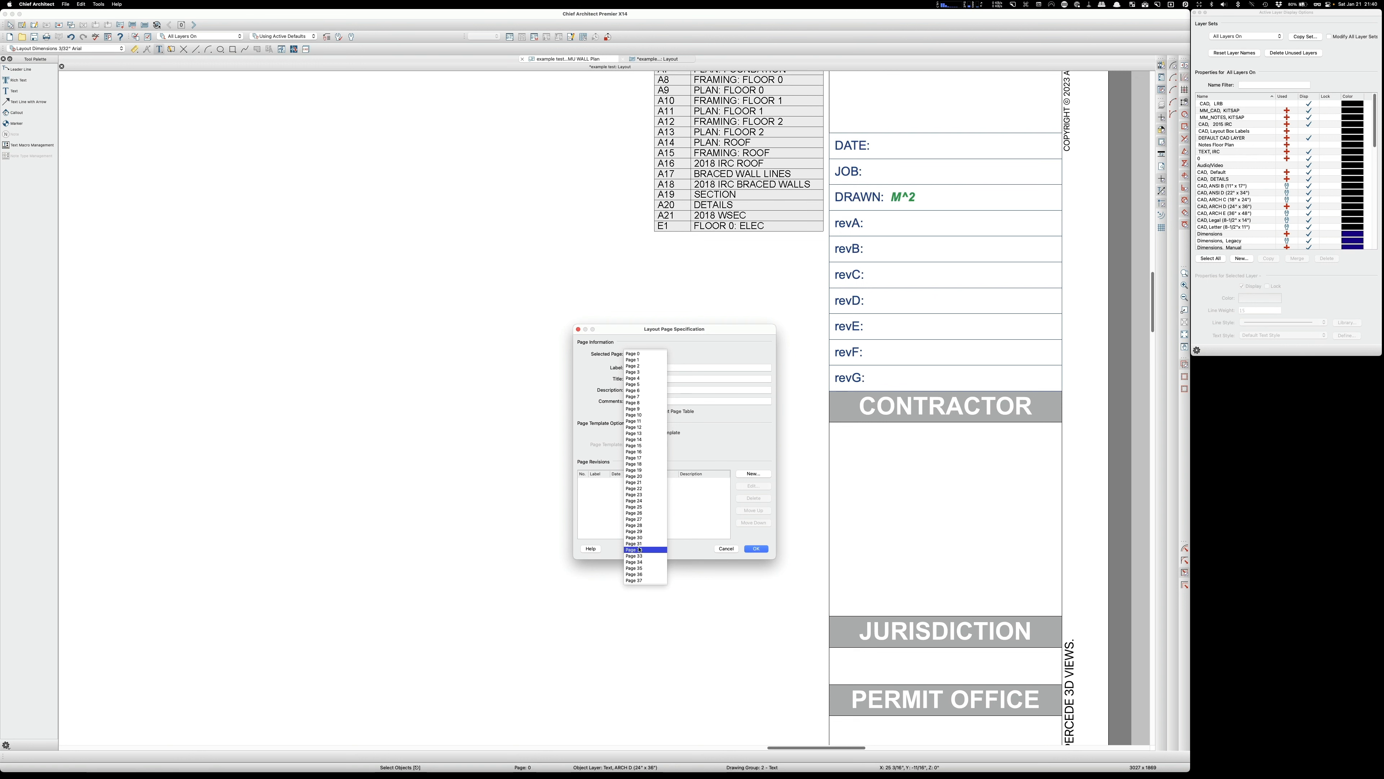
left_click(735, 340)
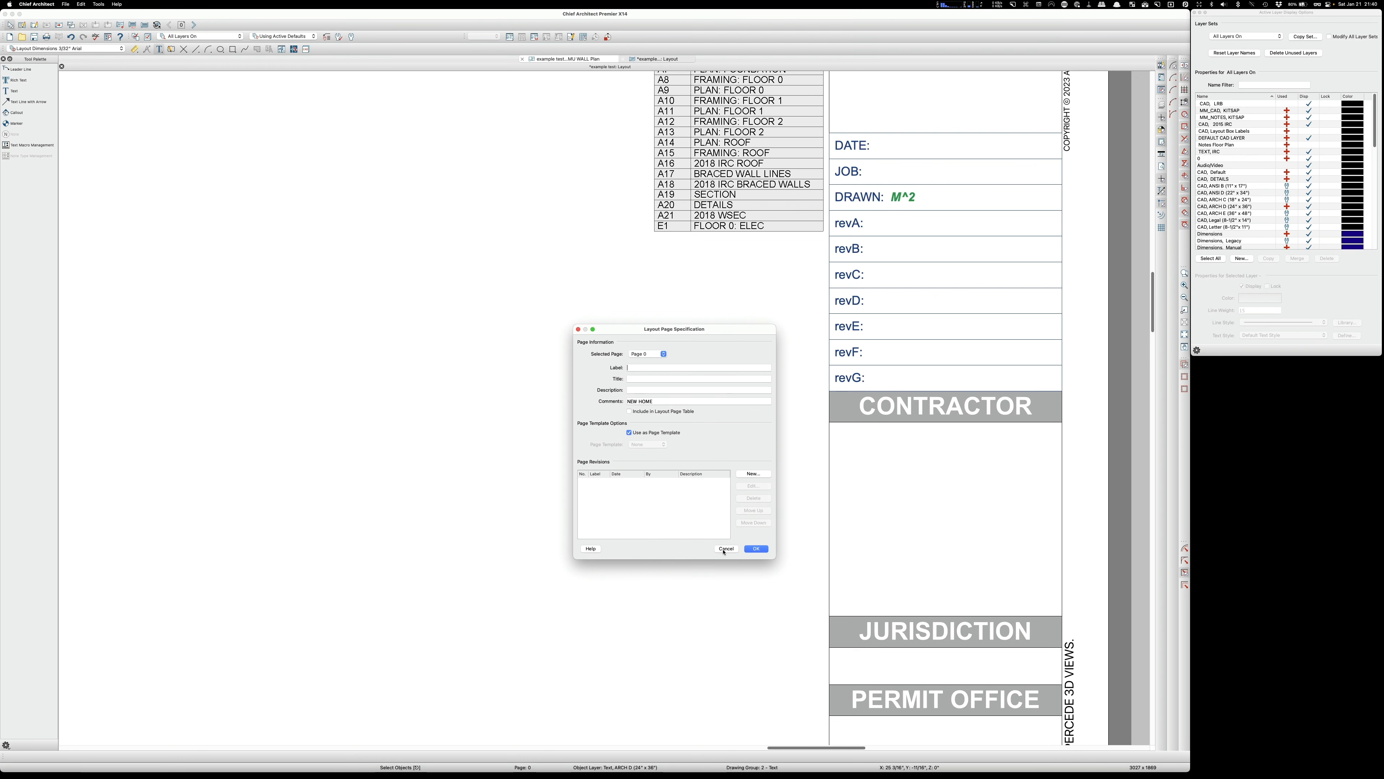
left_click(735, 551)
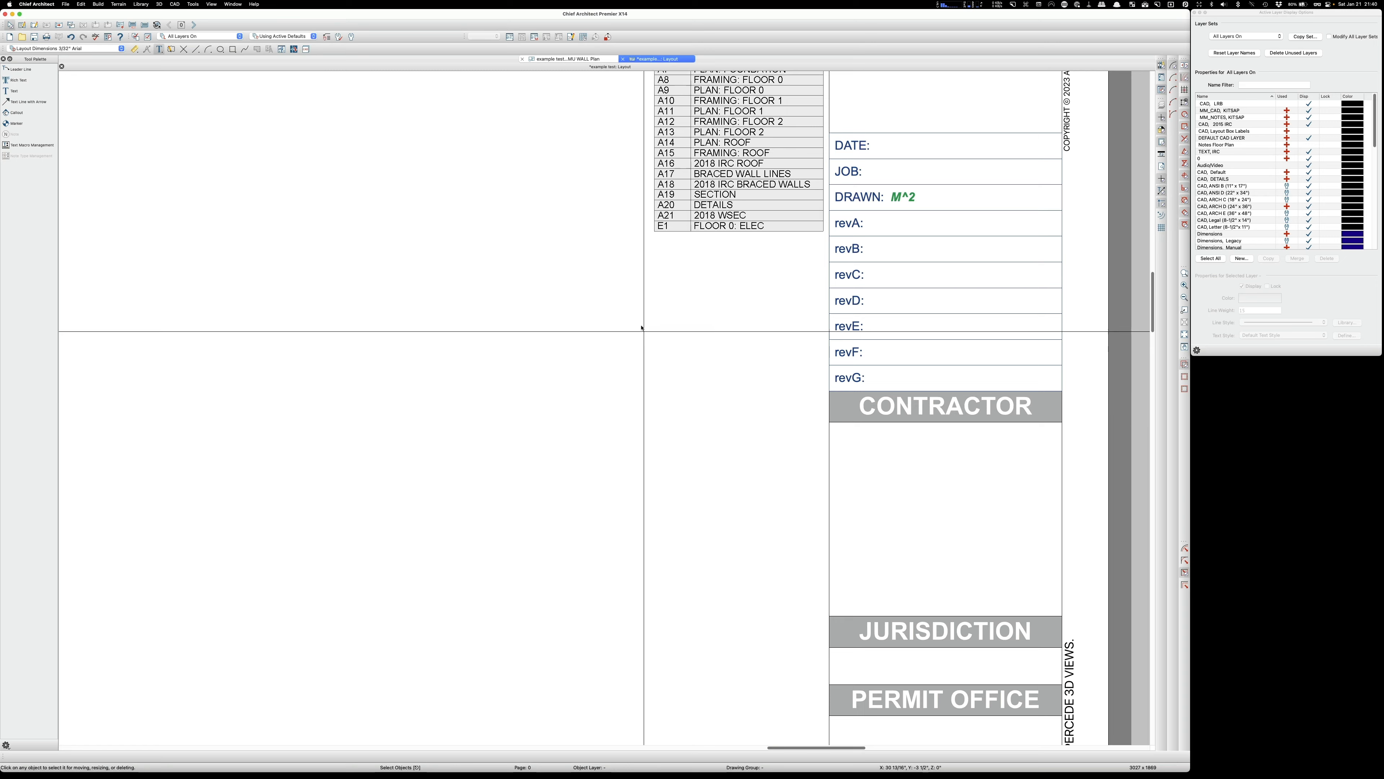
Step: Go directly to layout page 22 and delete the small rich text box beside the title block's sheet number area
left_click(183, 26)
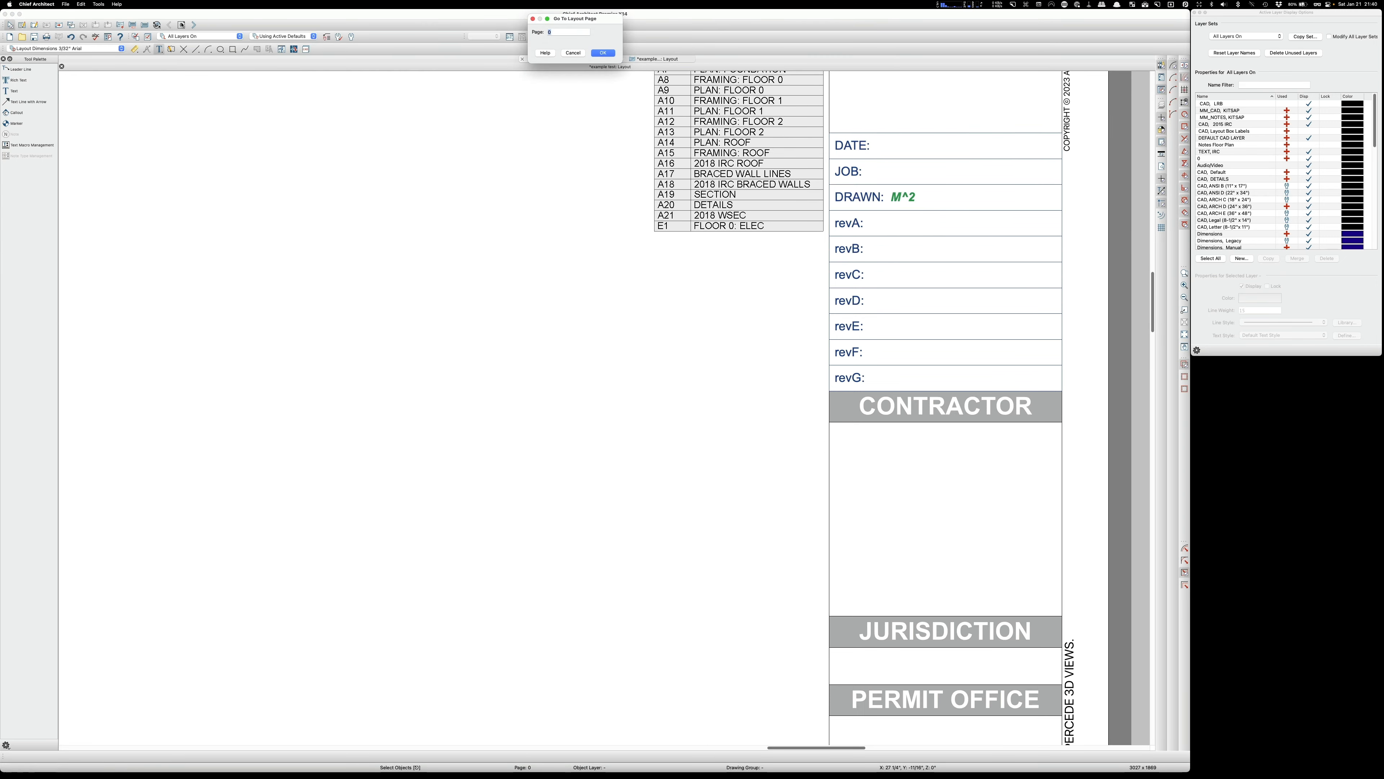
key("Return")
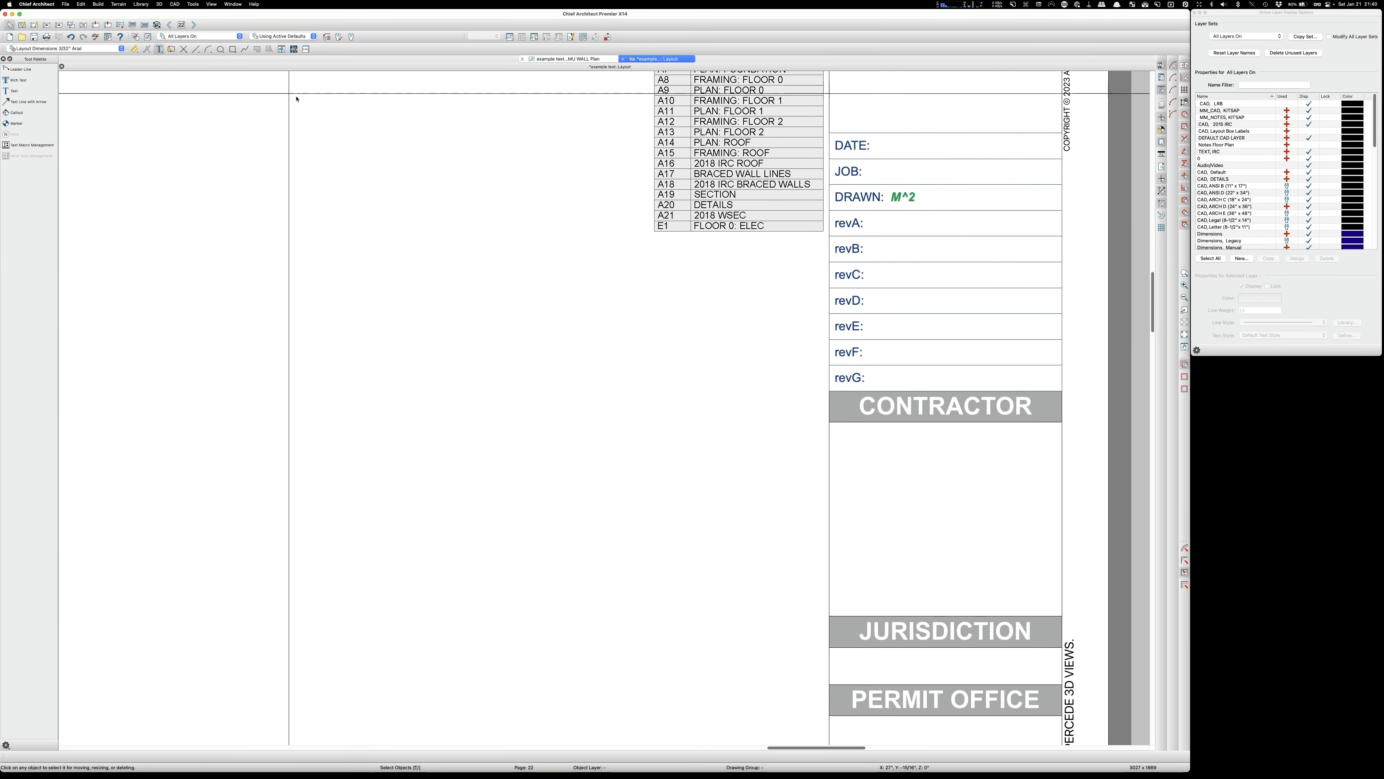
scroll(754, 237, "down", 5)
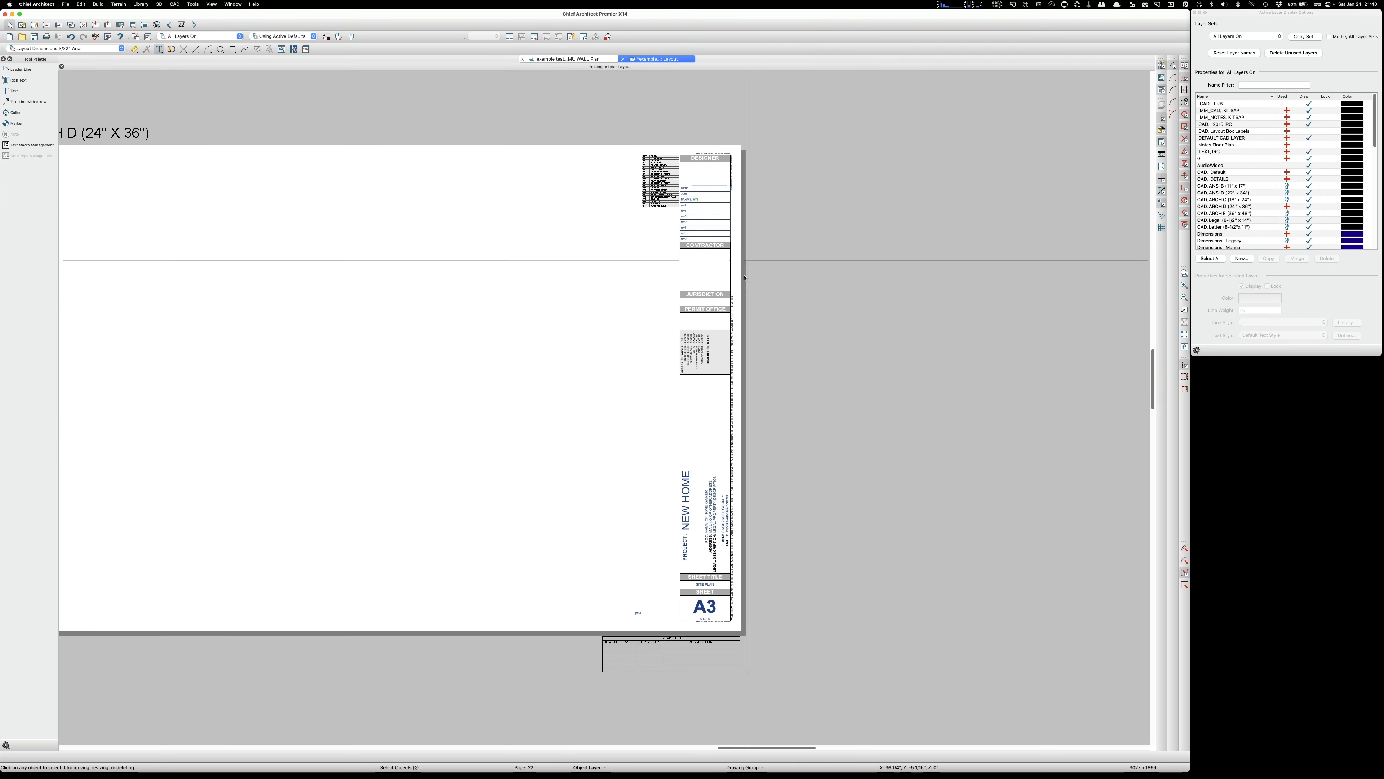
scroll(608, 600, "up", 3)
scroll(678, 234, "down", 3)
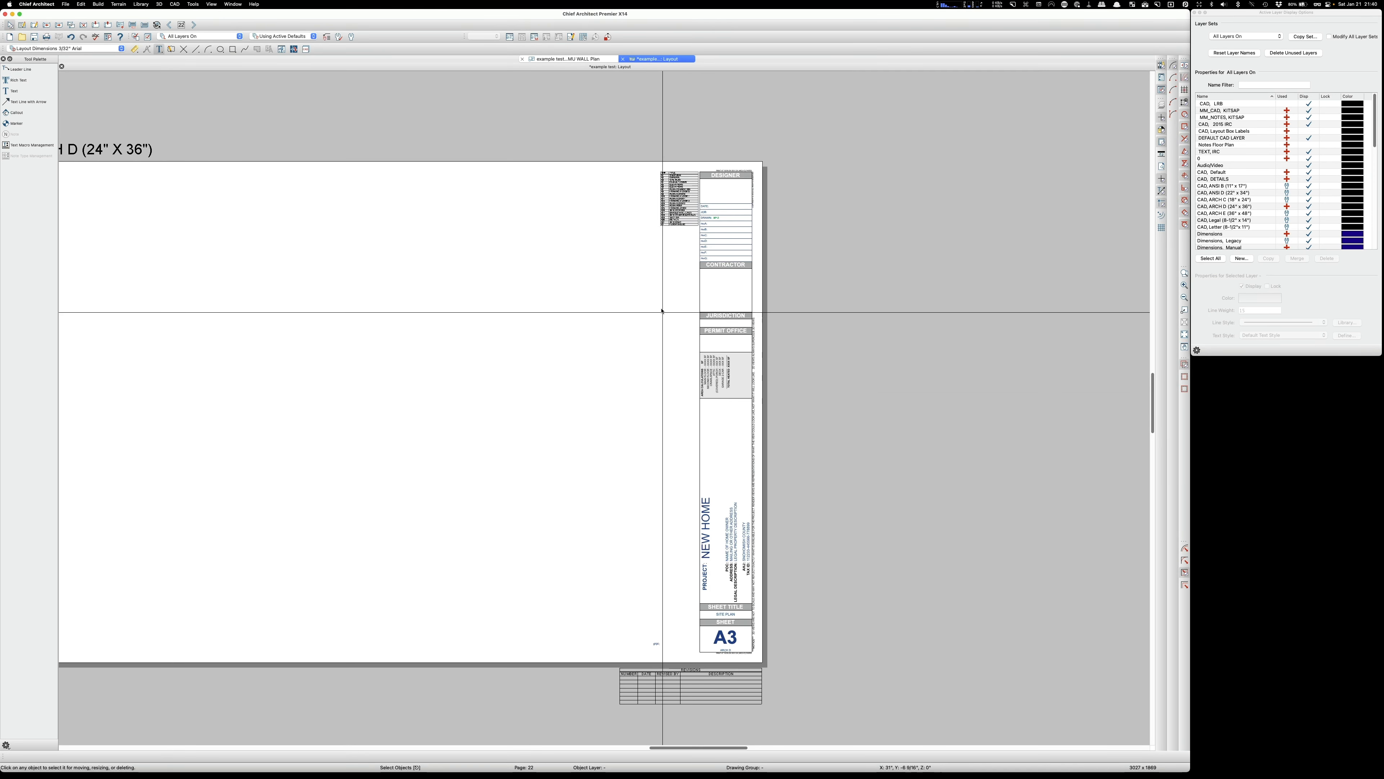
scroll(659, 310, "up", 2)
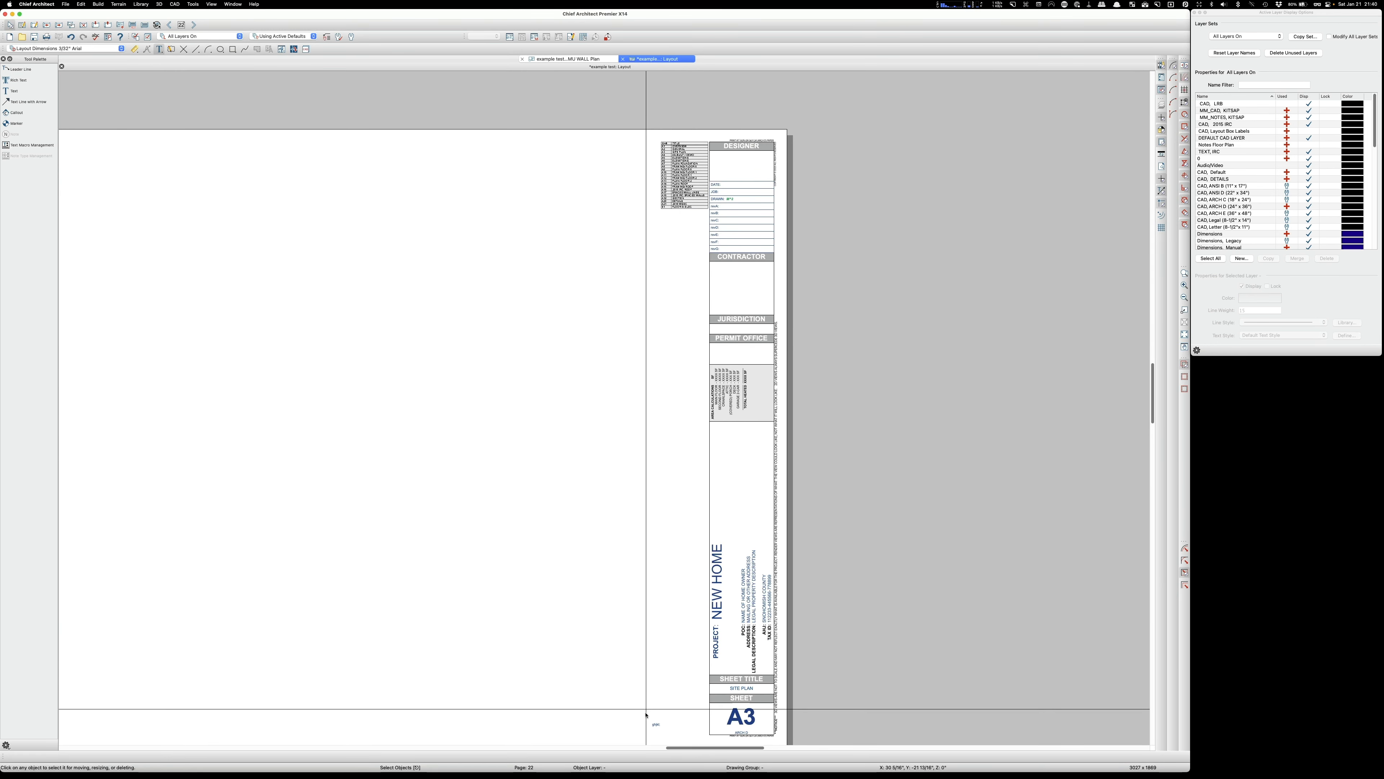
left_click(656, 723)
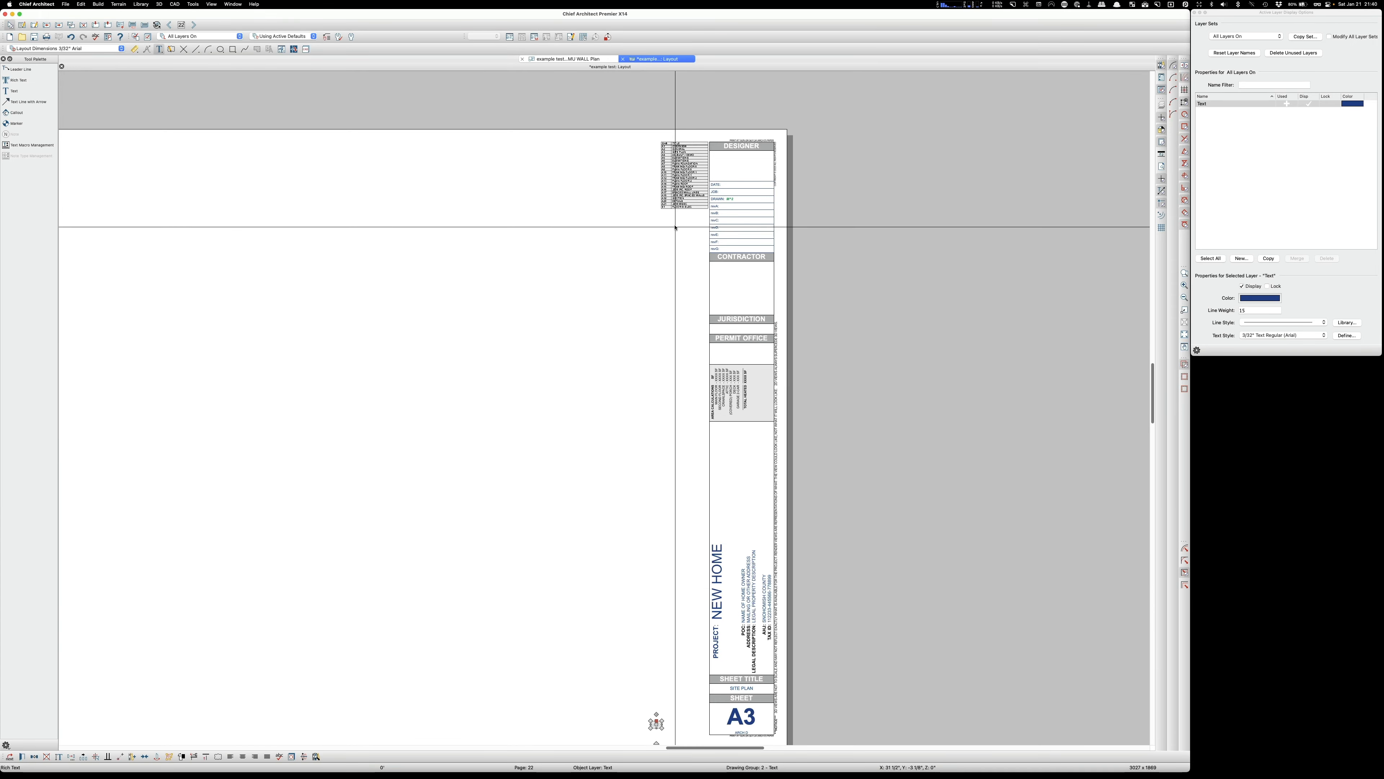
scroll(673, 213, "up", 4)
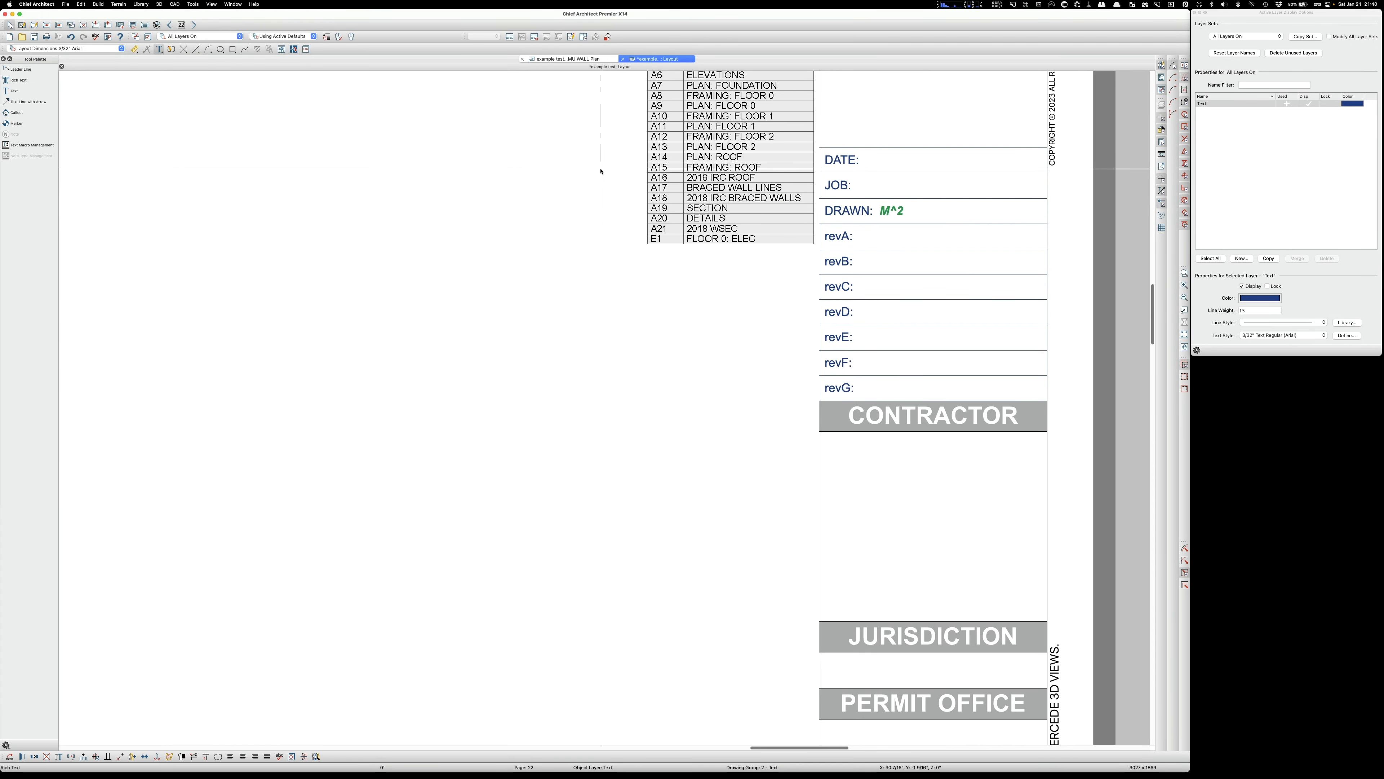
key("Delete")
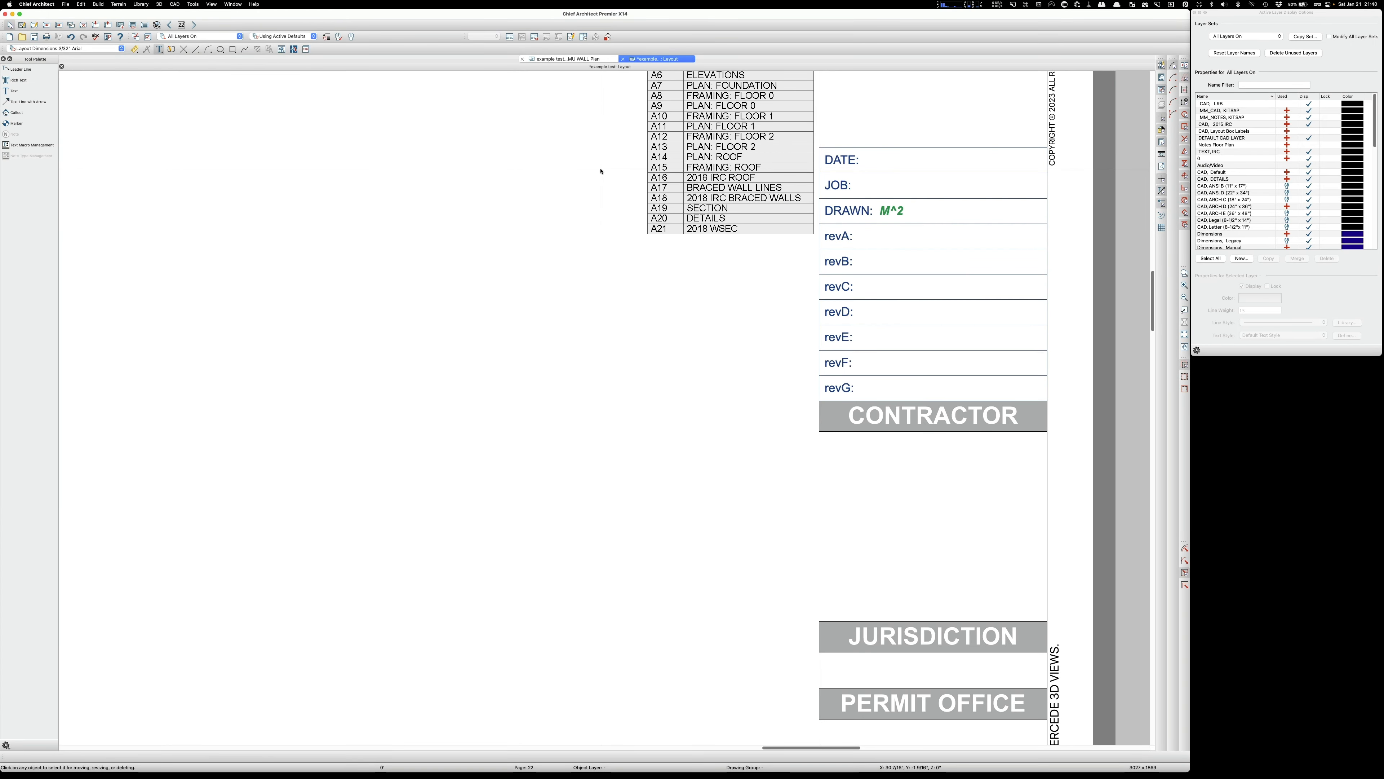
scroll(602, 172, "down", 5)
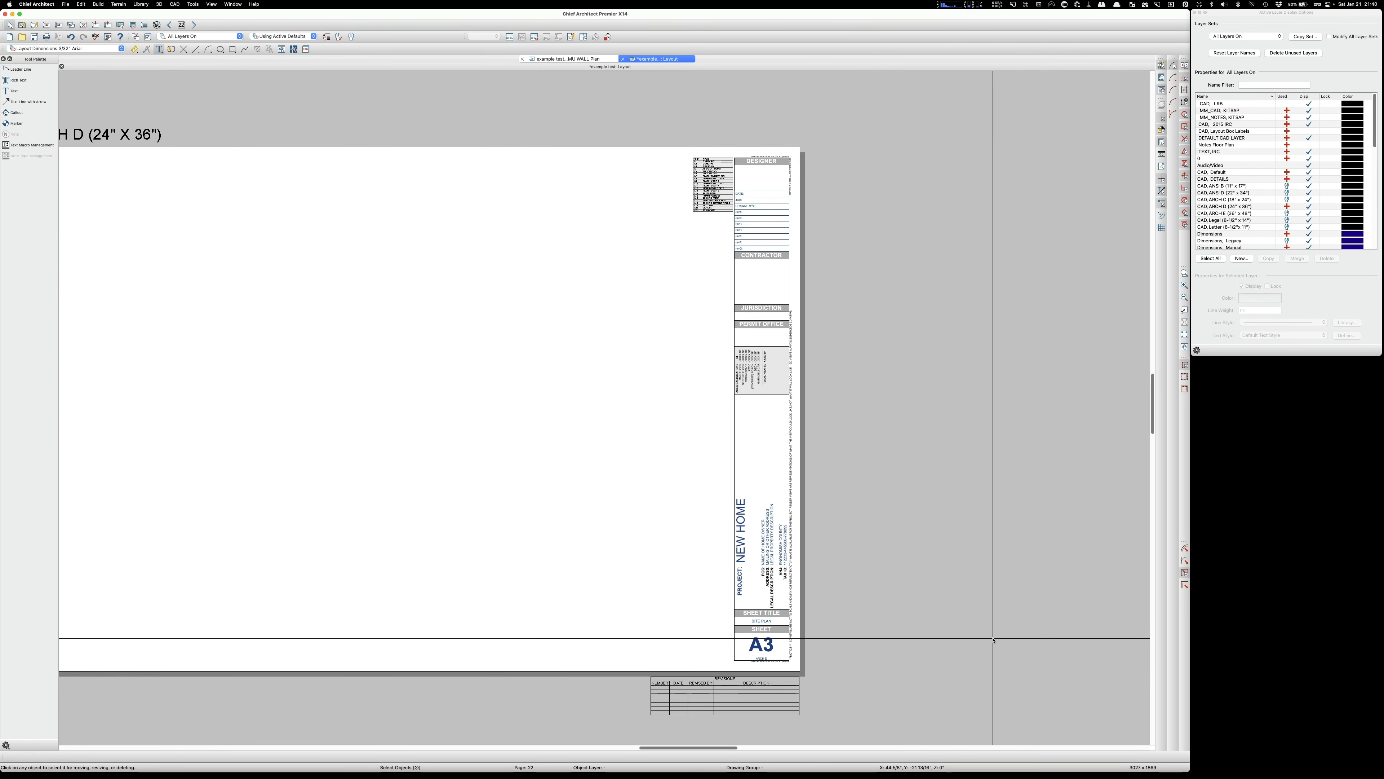
Step: Step forward through layout pages 23 to 26, checking the sheet title and sheet number in each title block
scroll(993, 639, "down", 2)
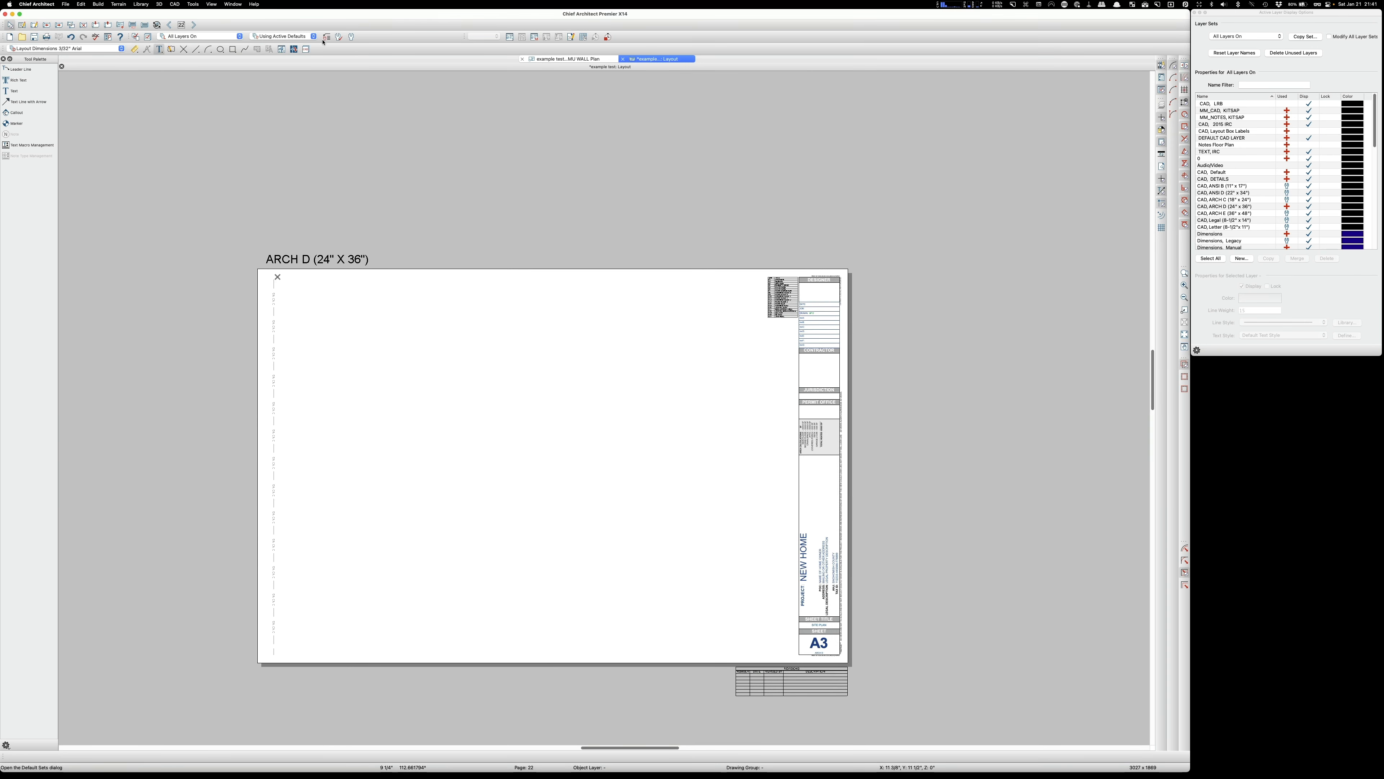
left_click(194, 25)
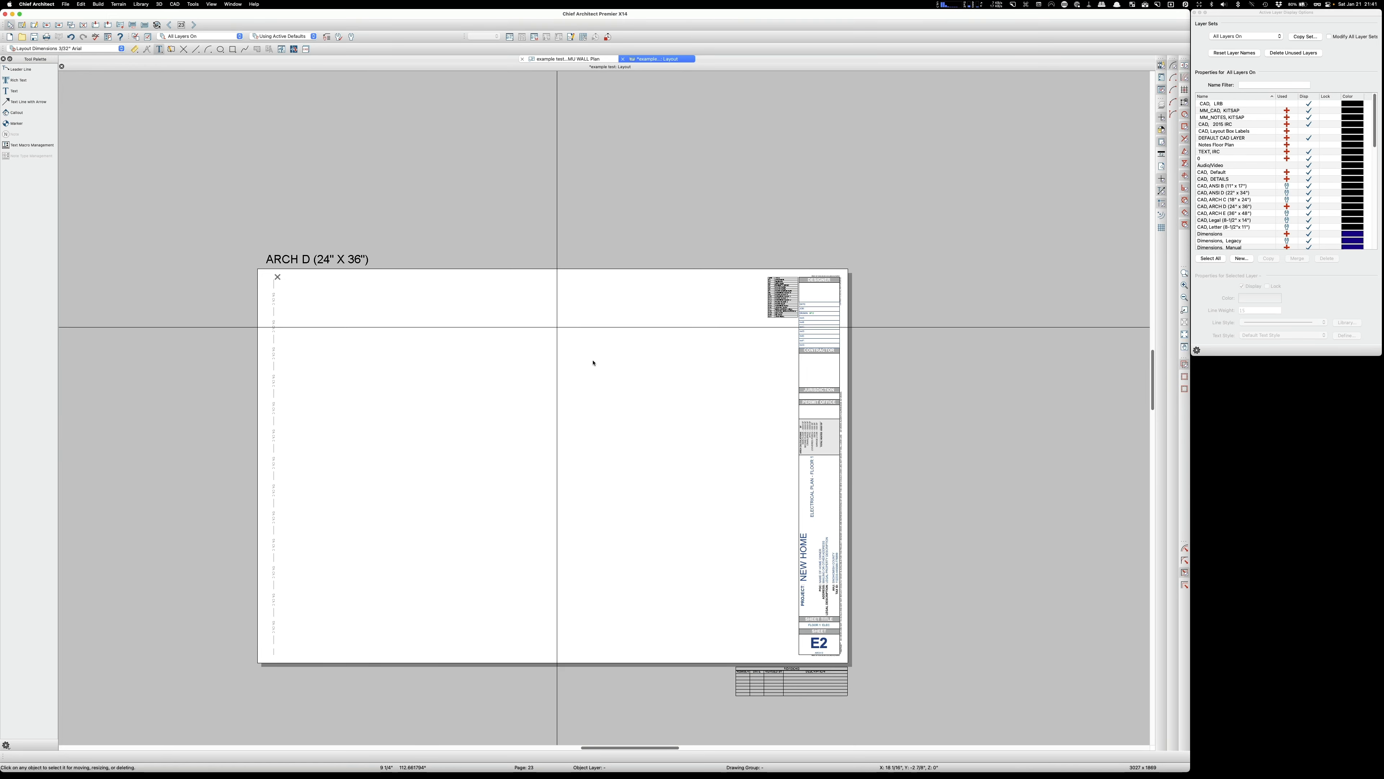
scroll(856, 646, "up", 5)
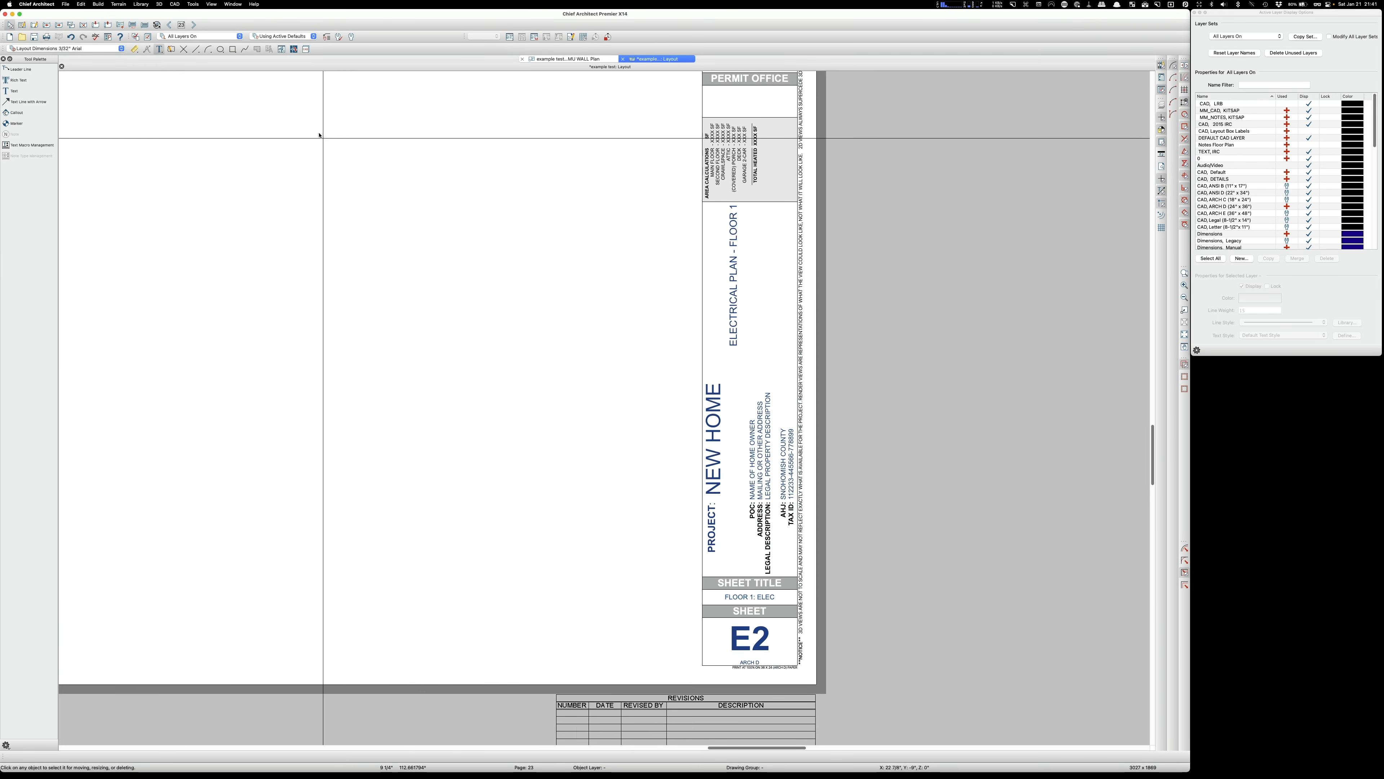
left_click(194, 25)
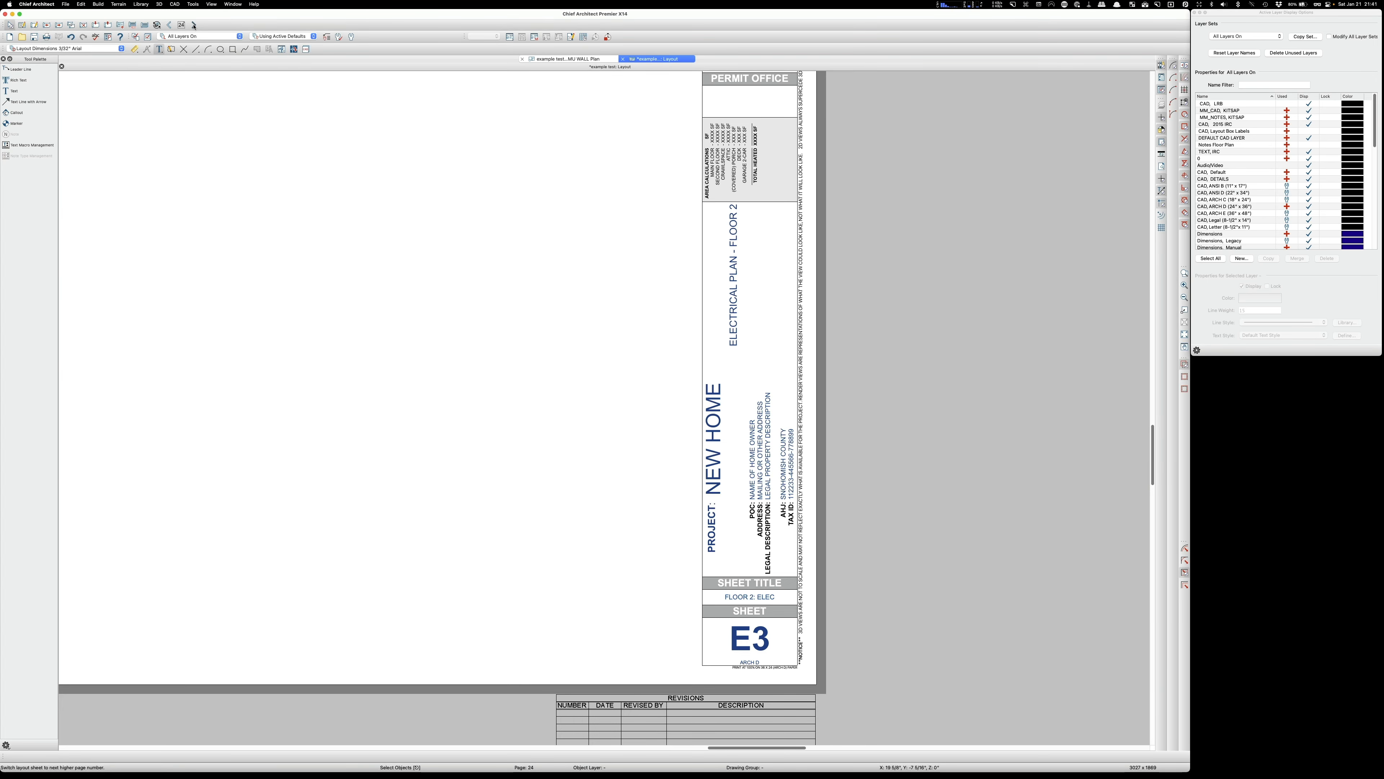
left_click(194, 26)
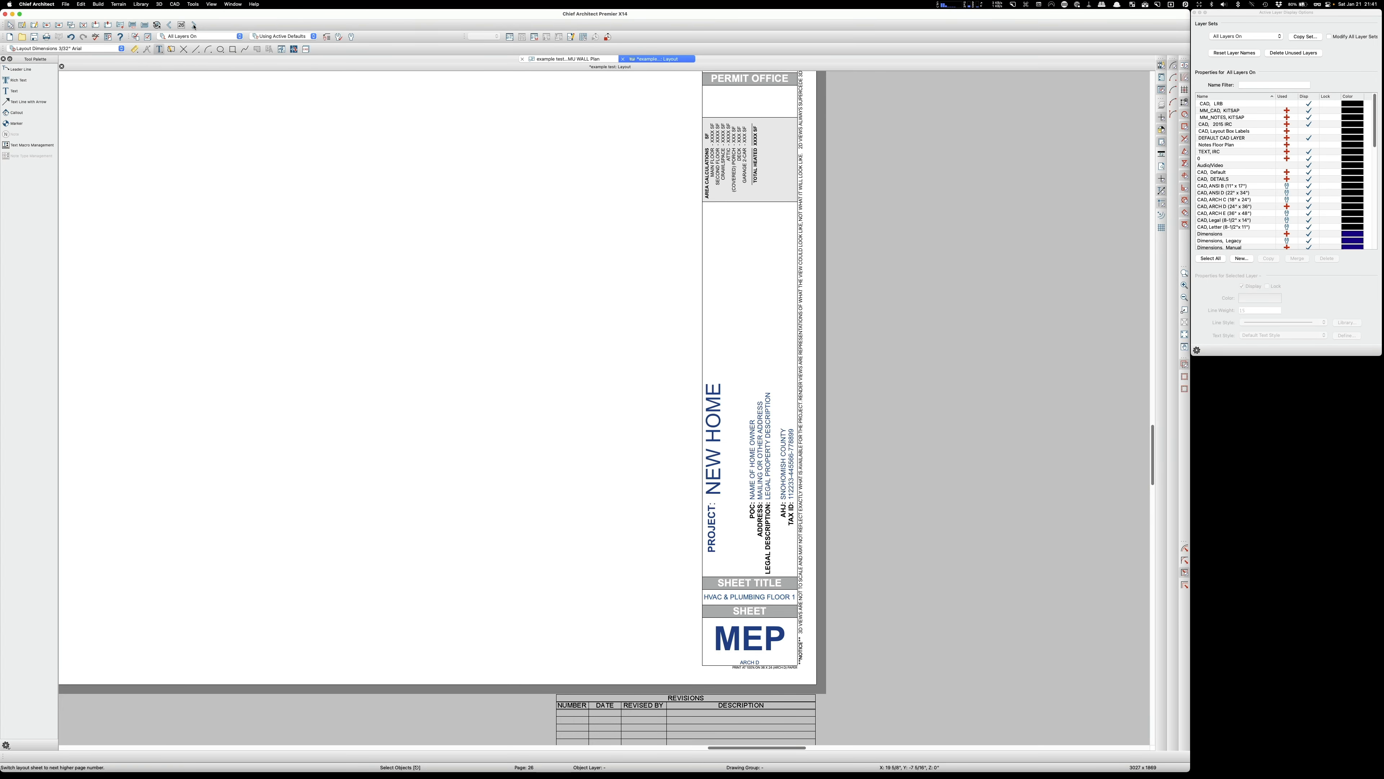
left_click(194, 25)
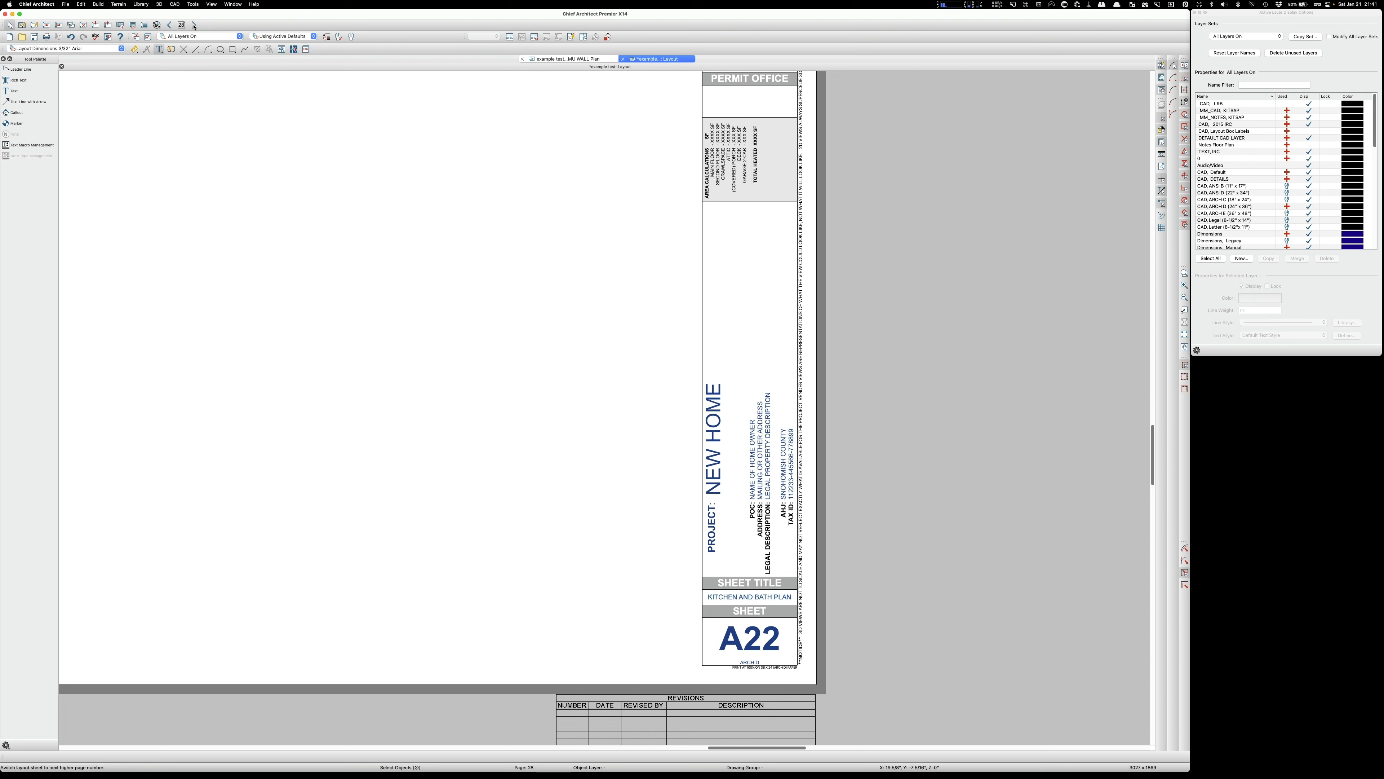
Step: Go forward to layout page 31, As-Built Plans, and set its page label to A-1.1
left_click(194, 25)
left_click(194, 25)
left_click(194, 25)
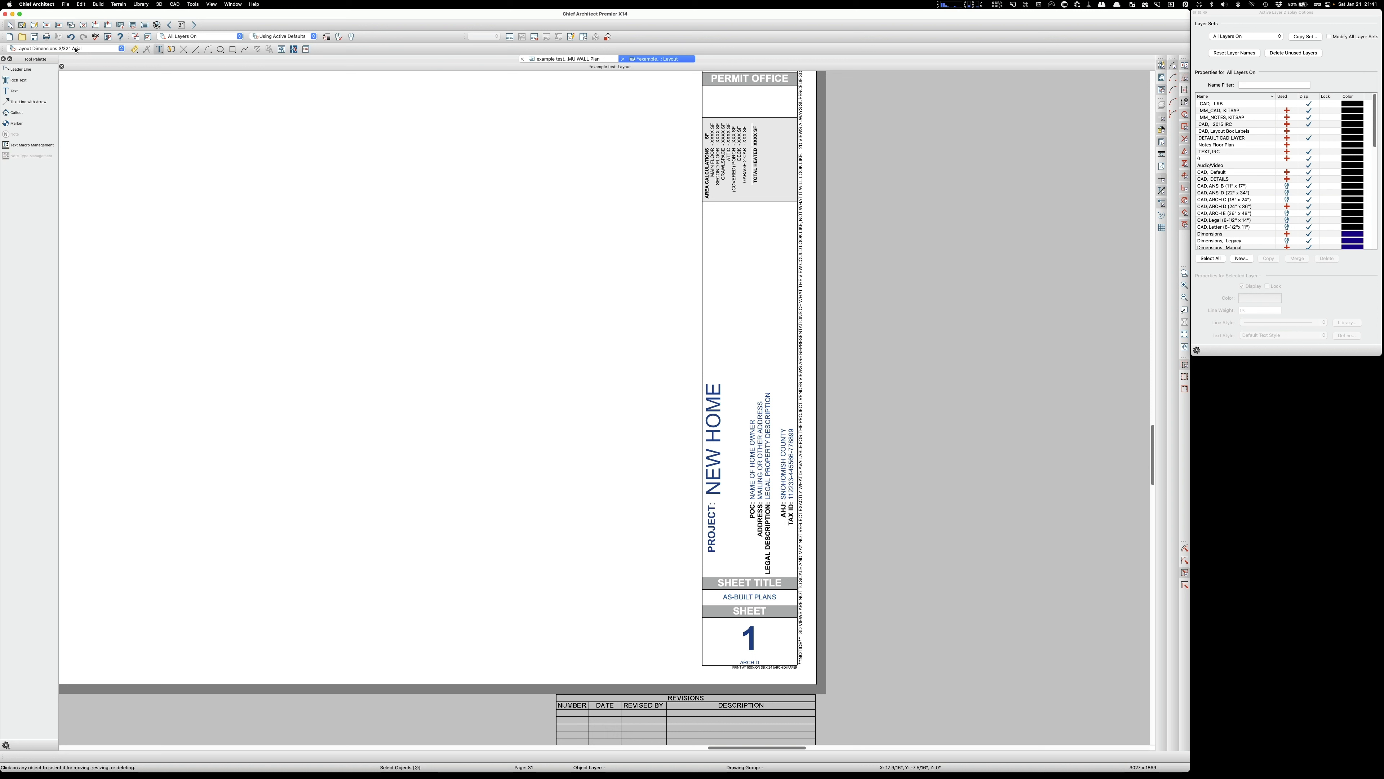
left_click(22, 25)
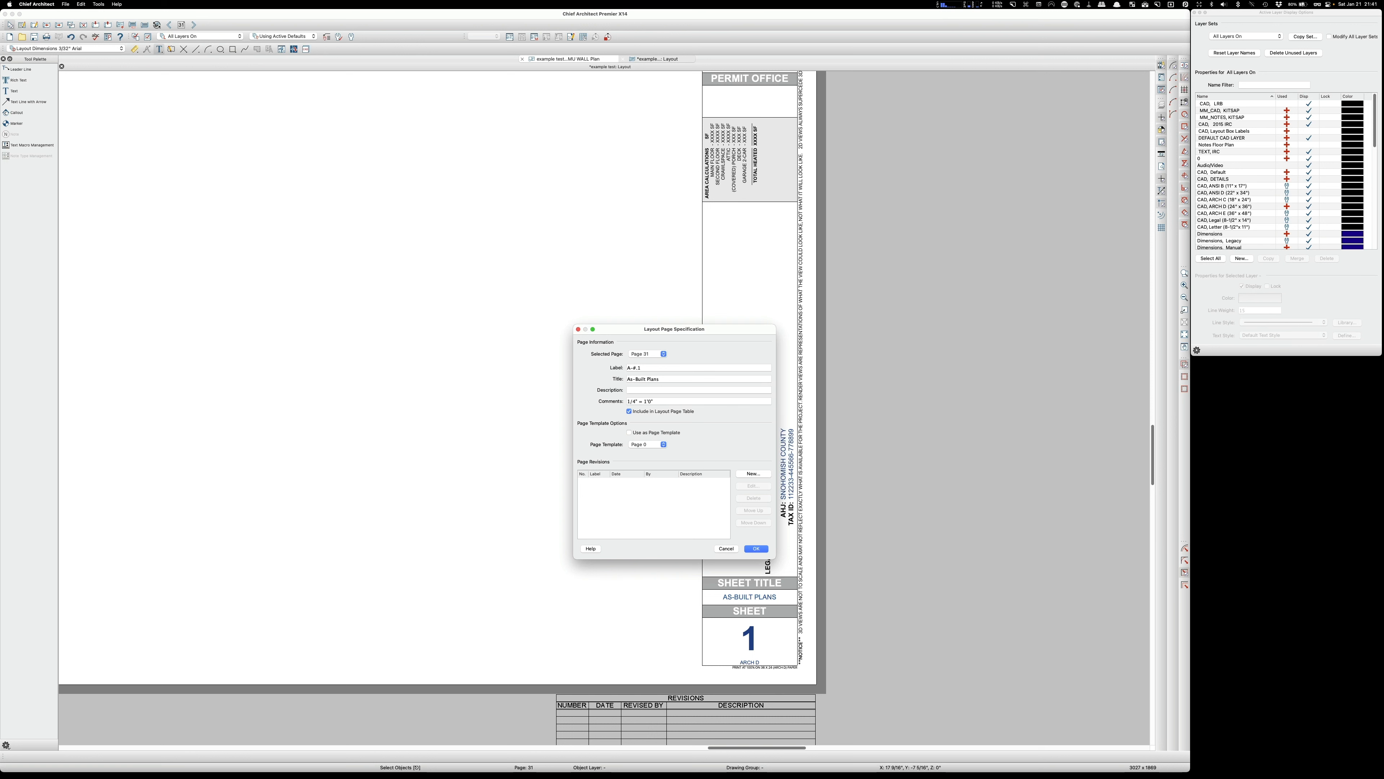
key("Return")
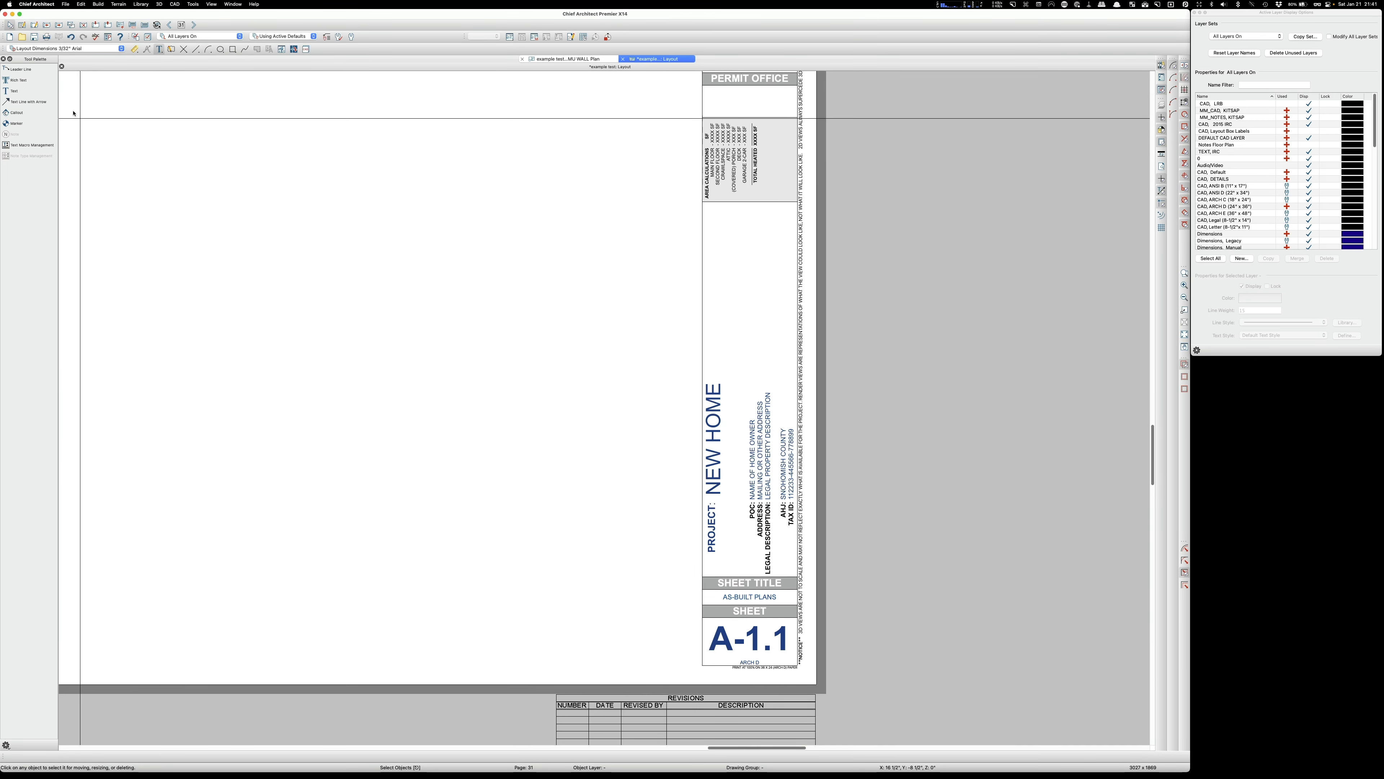
Step: Change the As-Built Plans page label to A1.1 and check the sheet number in the title block
left_click(23, 27)
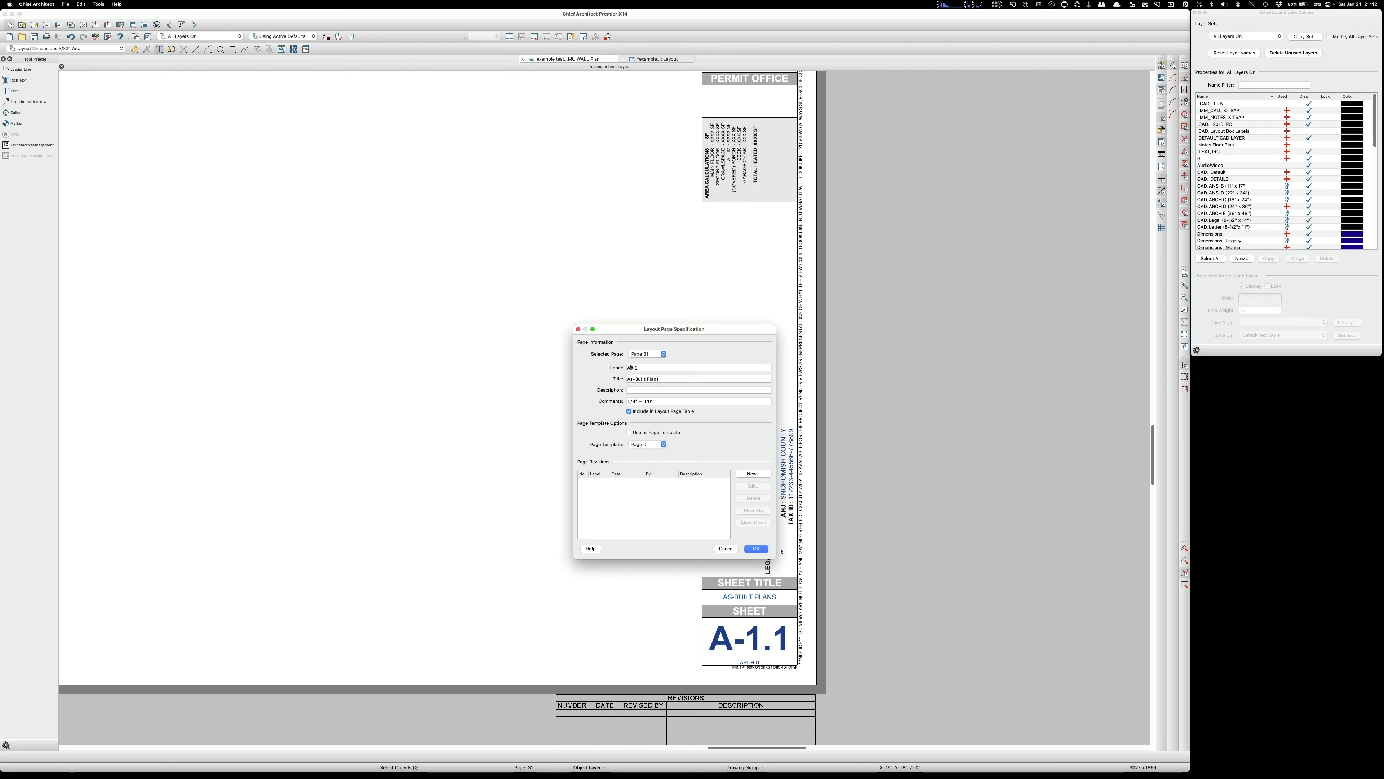
left_click(756, 548)
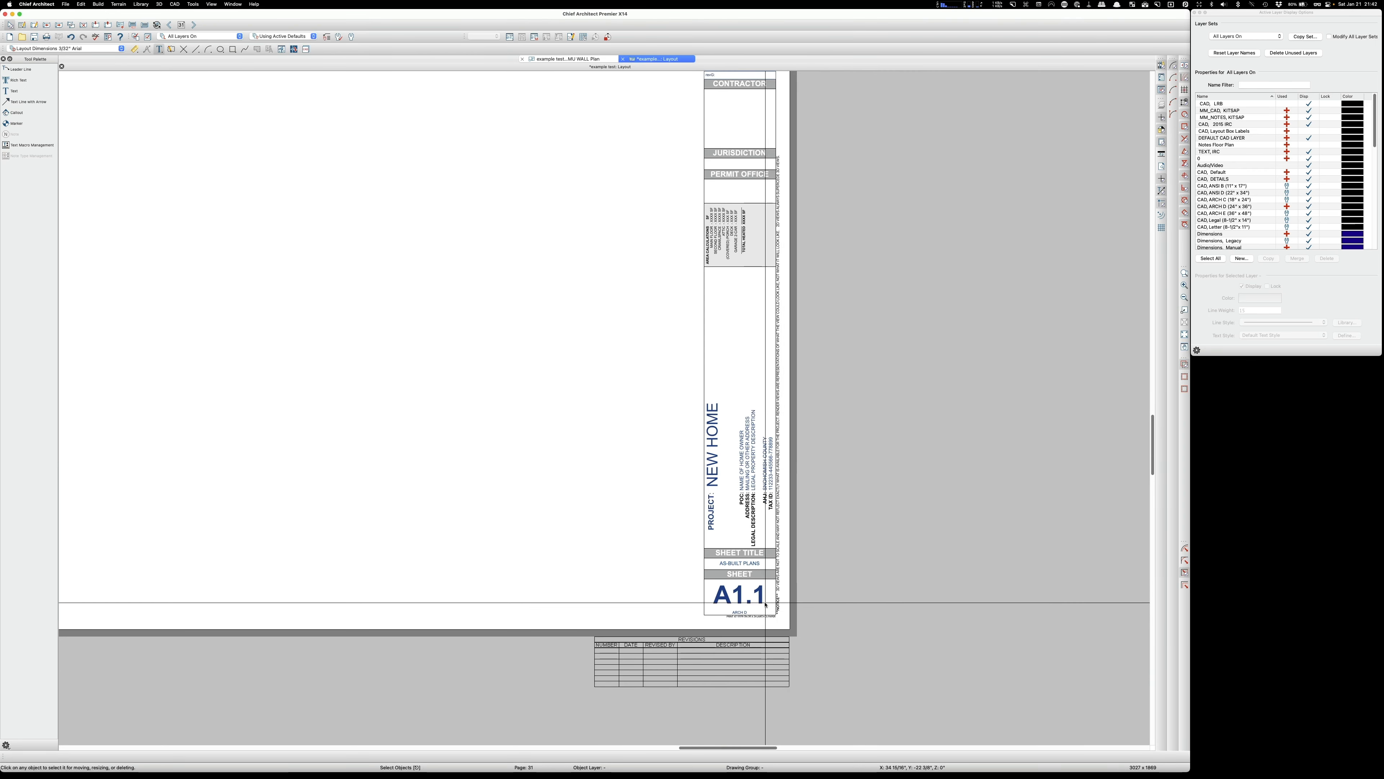
scroll(752, 596, "up", 3)
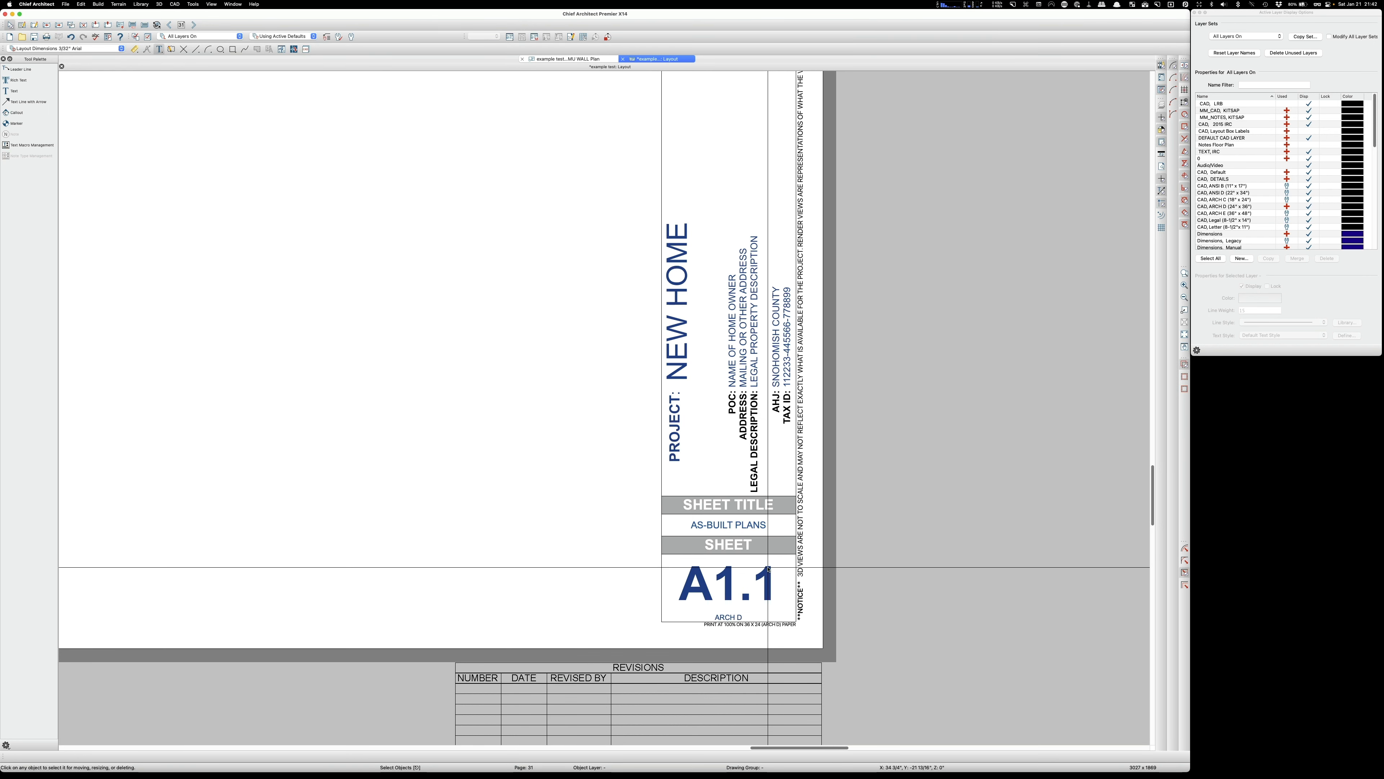
scroll(853, 619, "down", 2)
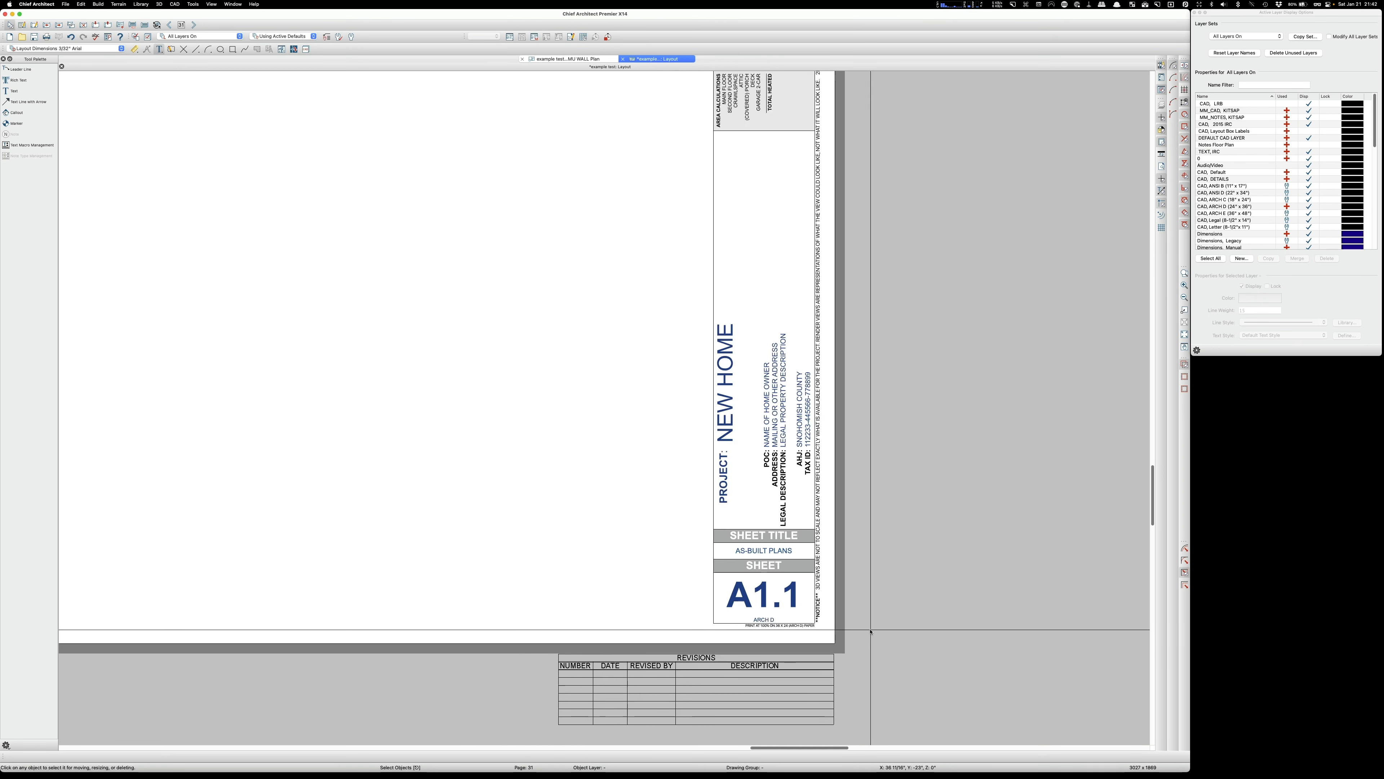
scroll(853, 619, "down", 2)
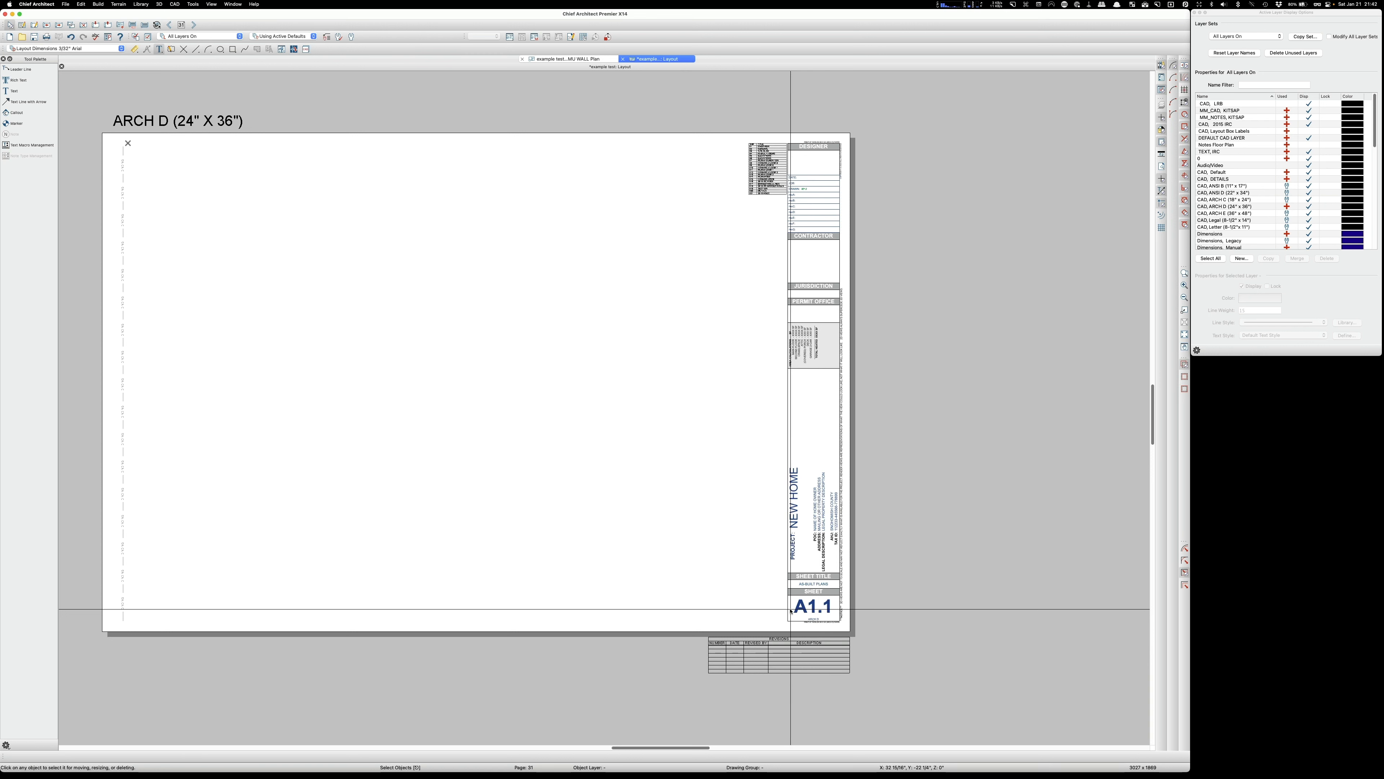
scroll(988, 578, "down", 3)
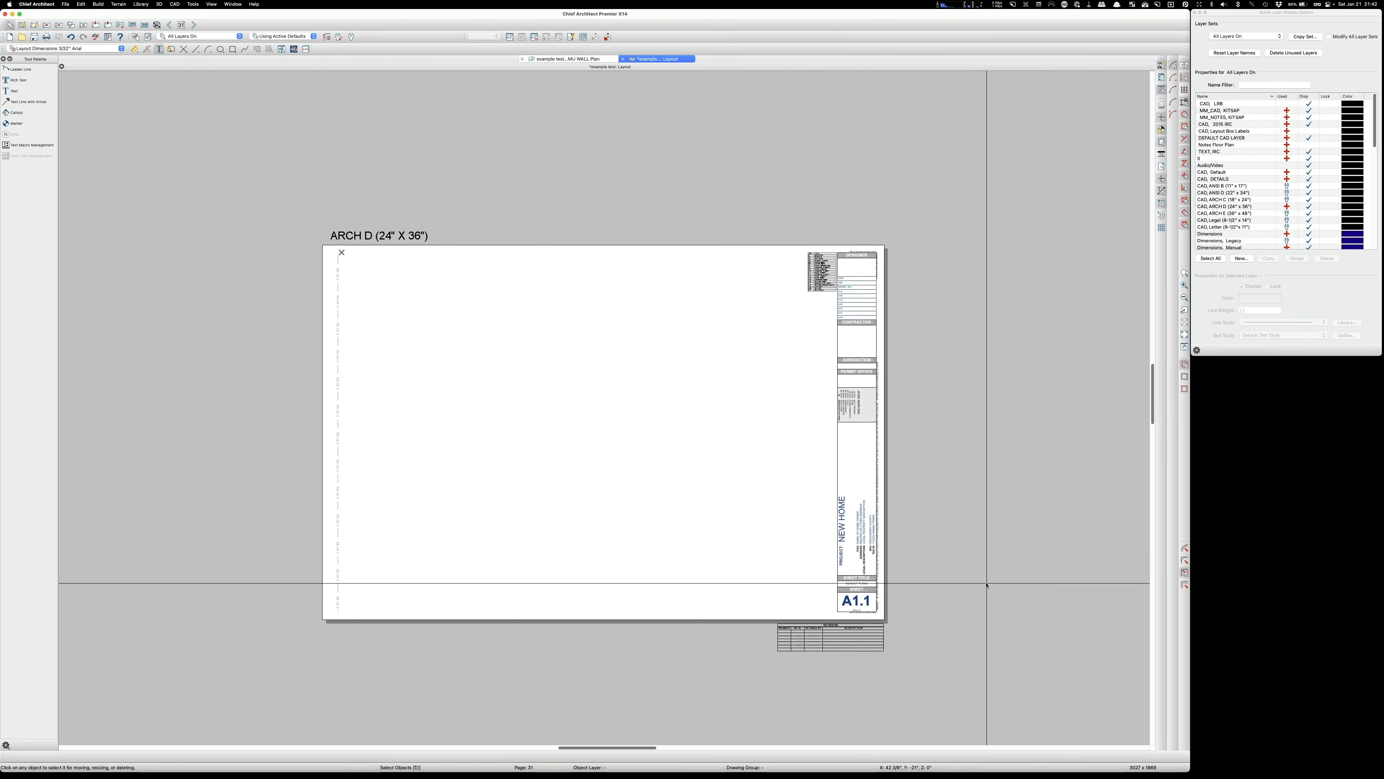
scroll(850, 551, "up", 2)
scroll(835, 552, "up", 1)
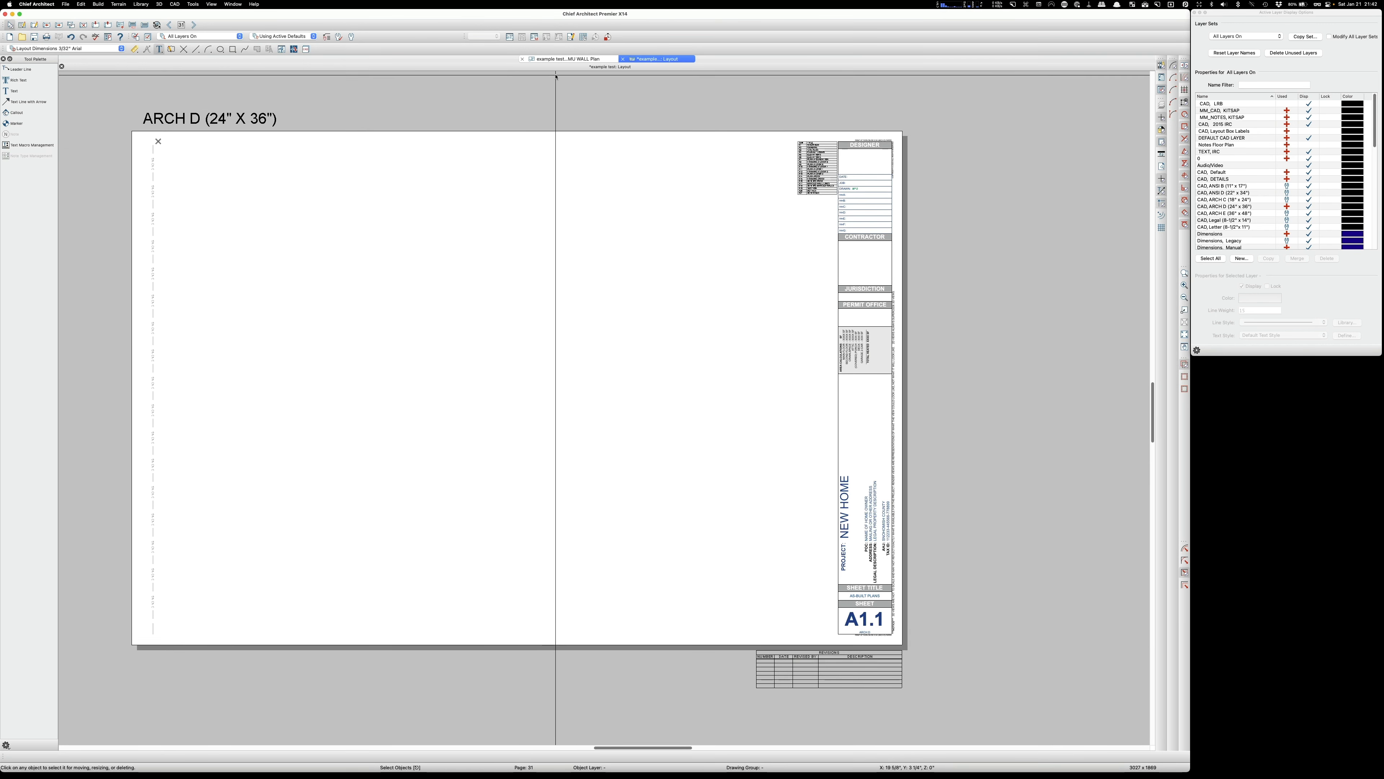
Step: Switch to the example CMU wall plan and look through its list of saved plan views
left_click(564, 59)
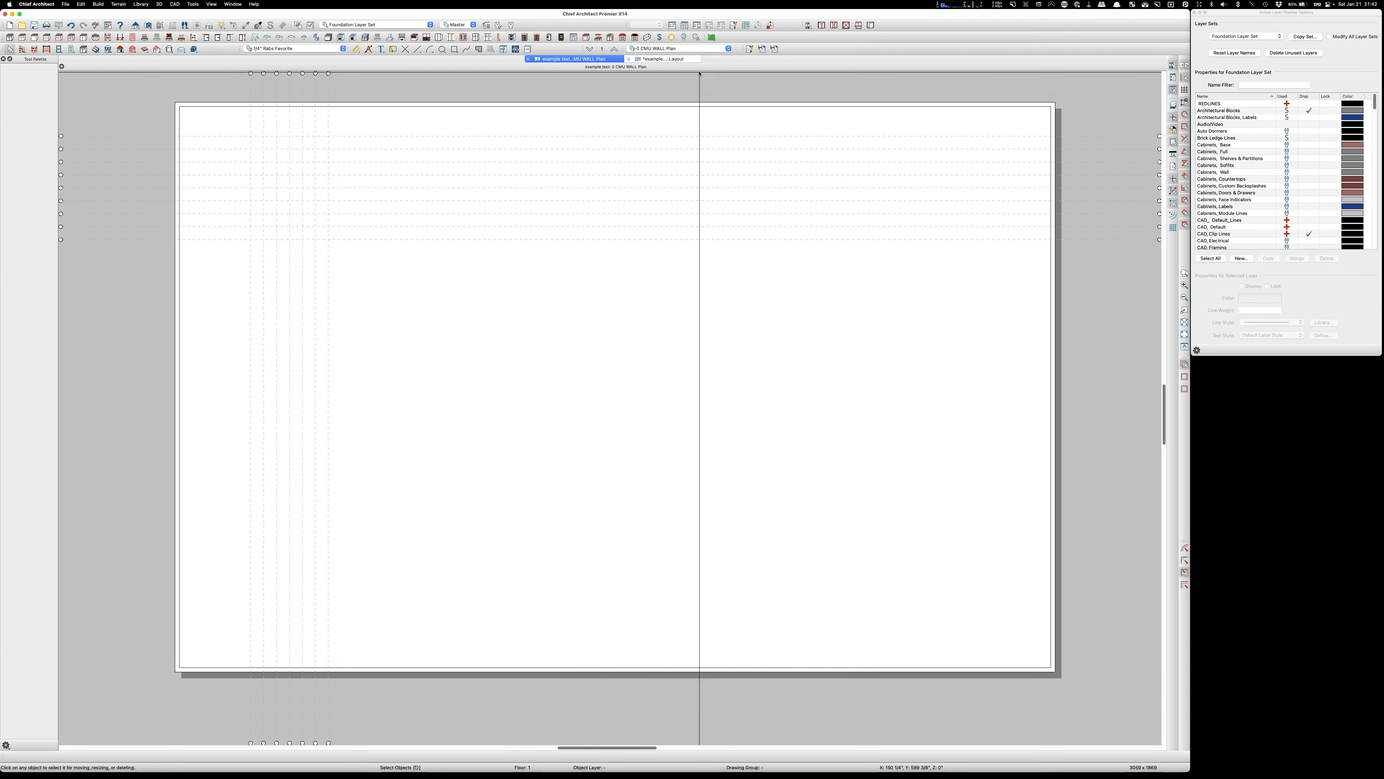
left_click(728, 49)
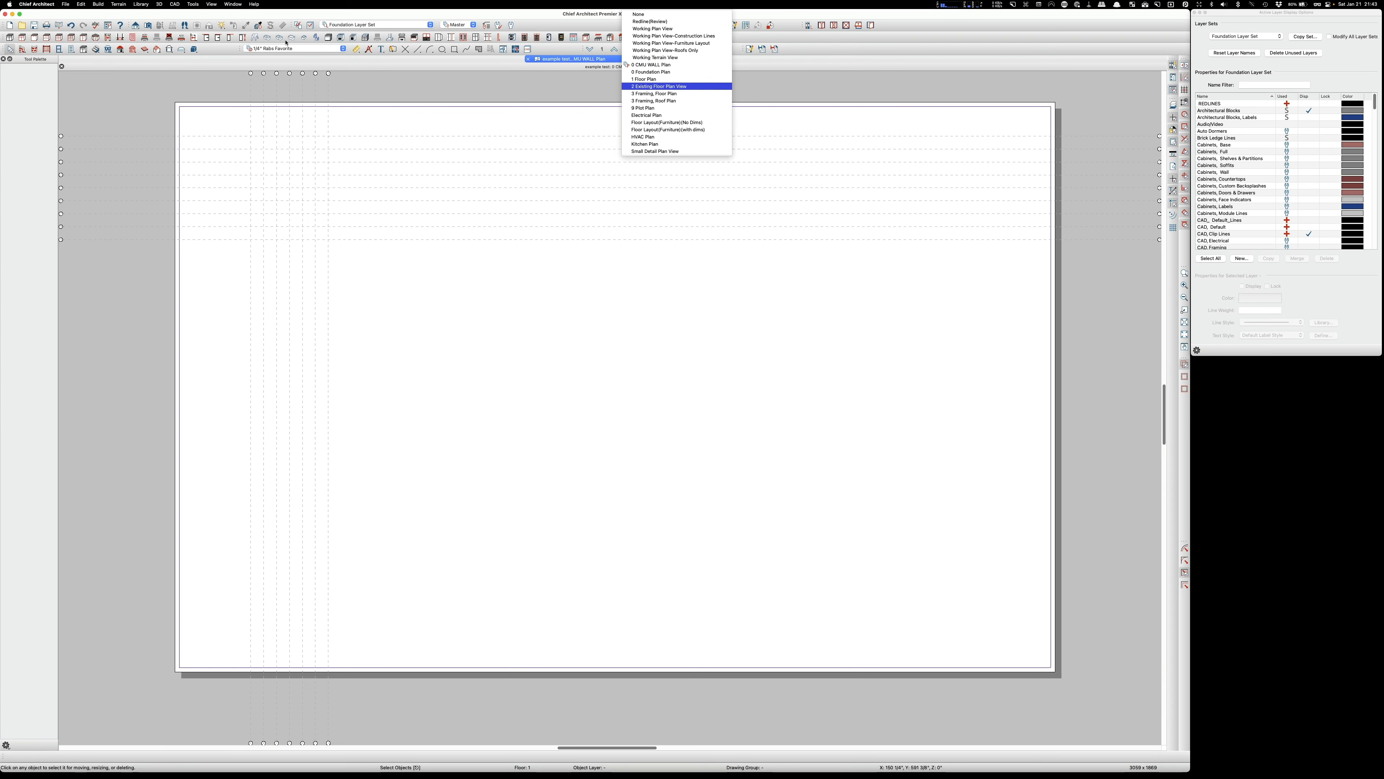
left_click(270, 15)
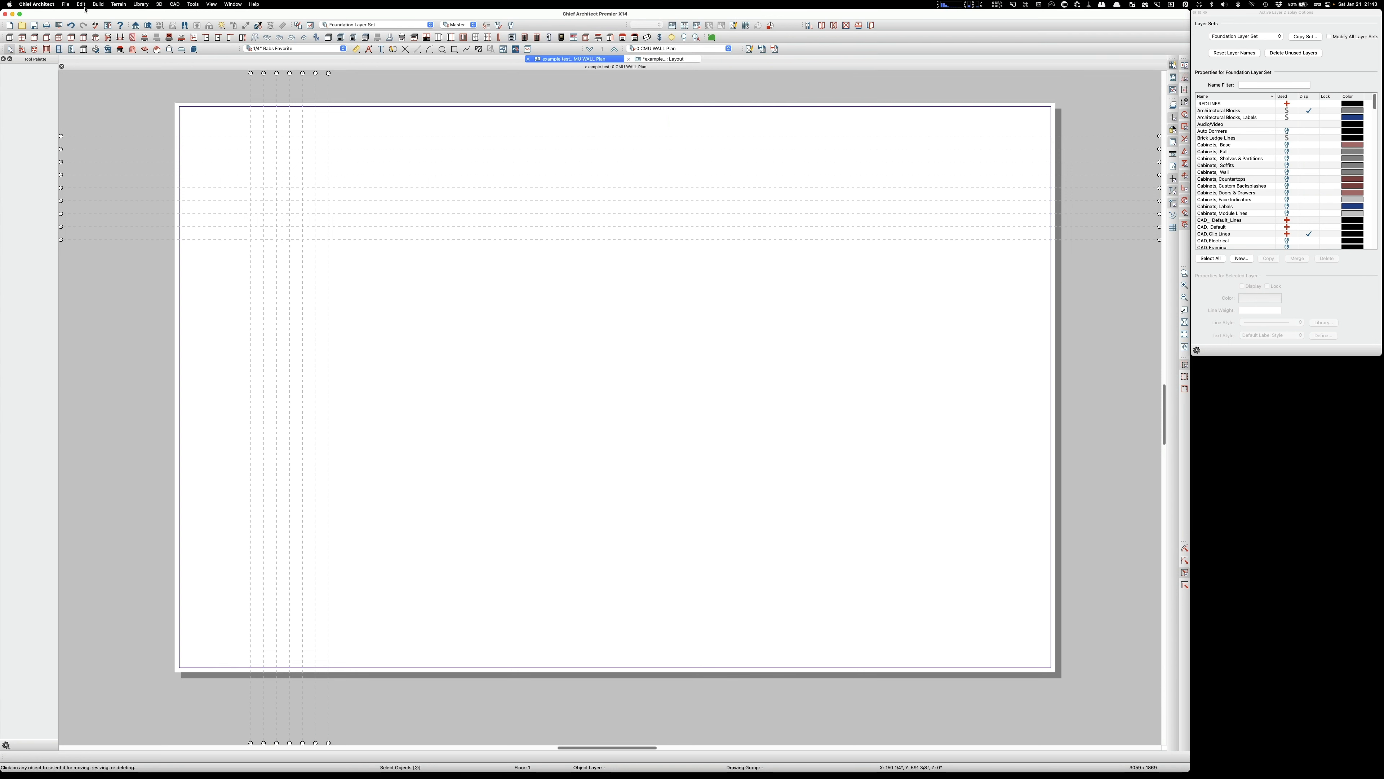
Step: Create a new blank plan and look through its list of saved plan views, keeping the current view
left_click(65, 5)
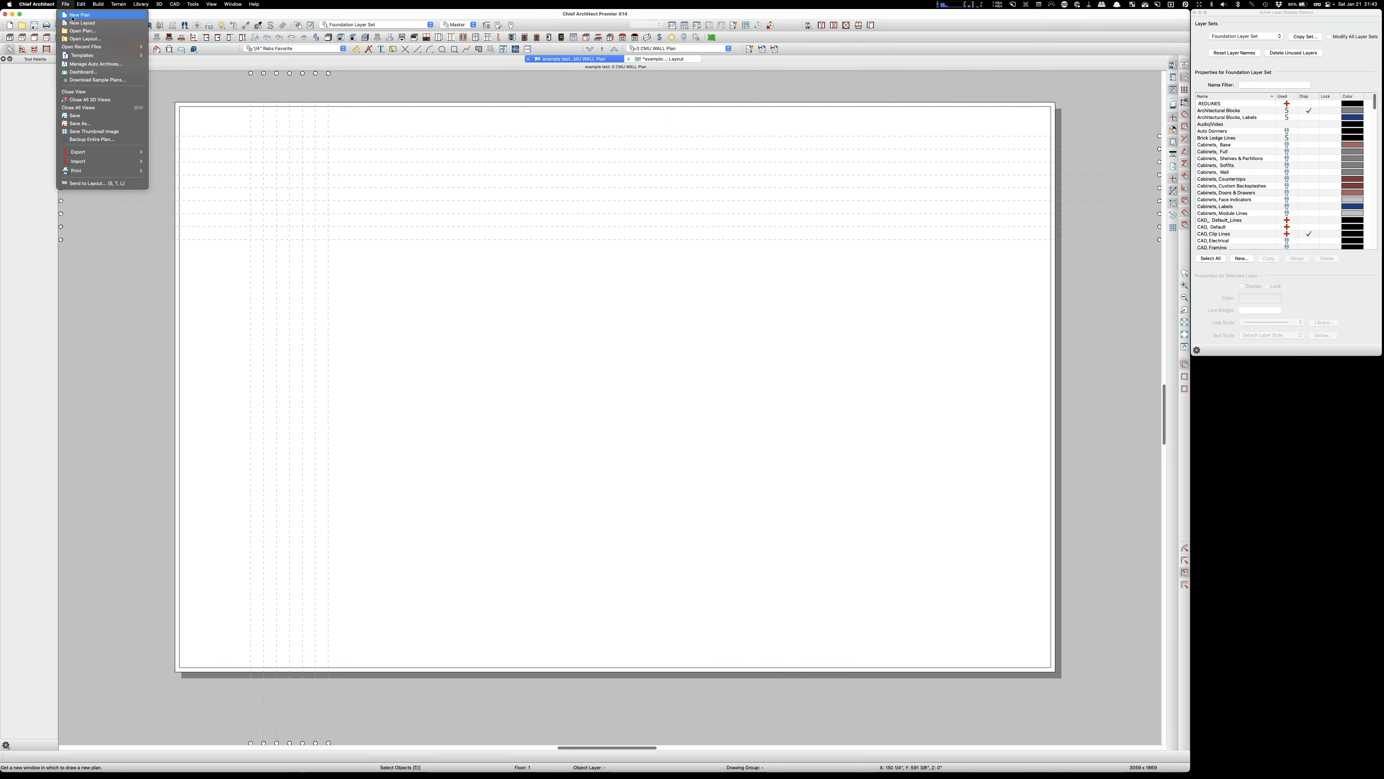
left_click(75, 15)
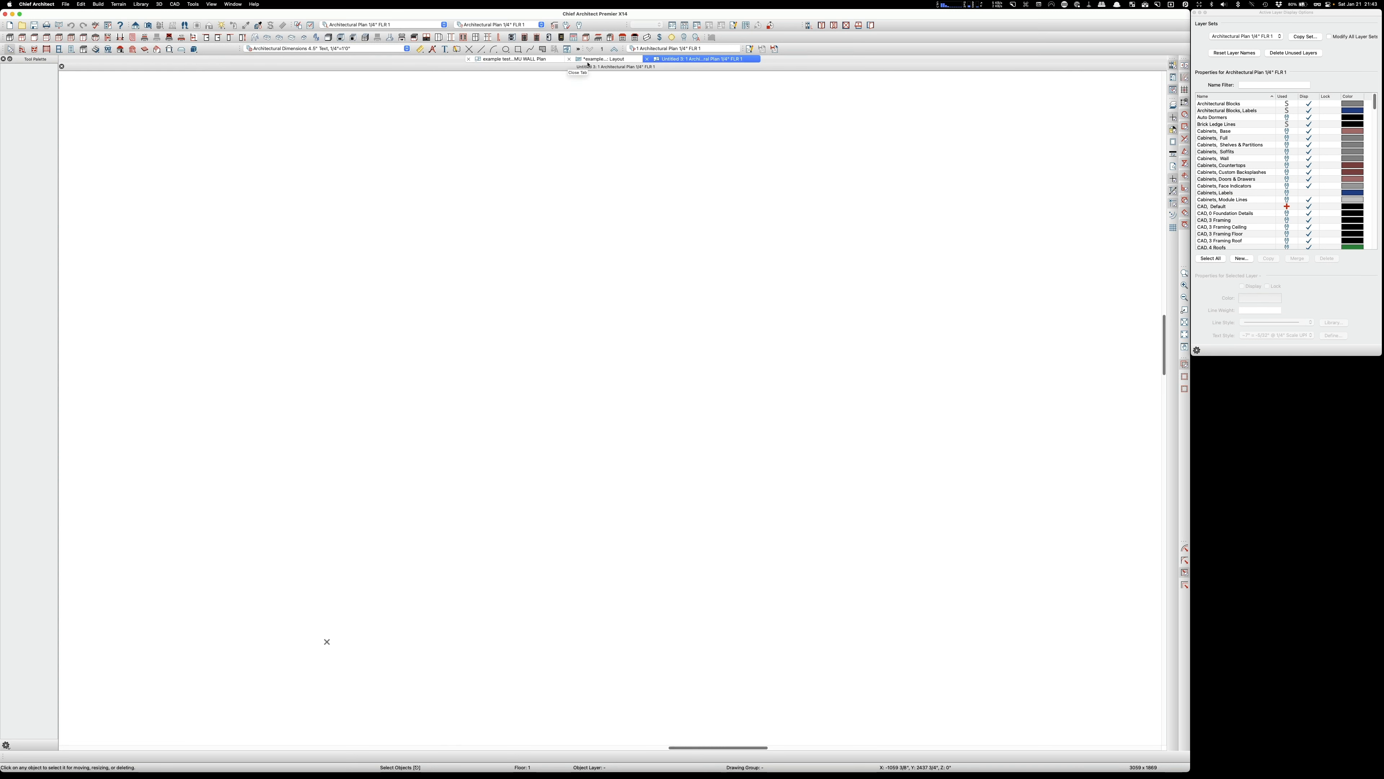
left_click(708, 50)
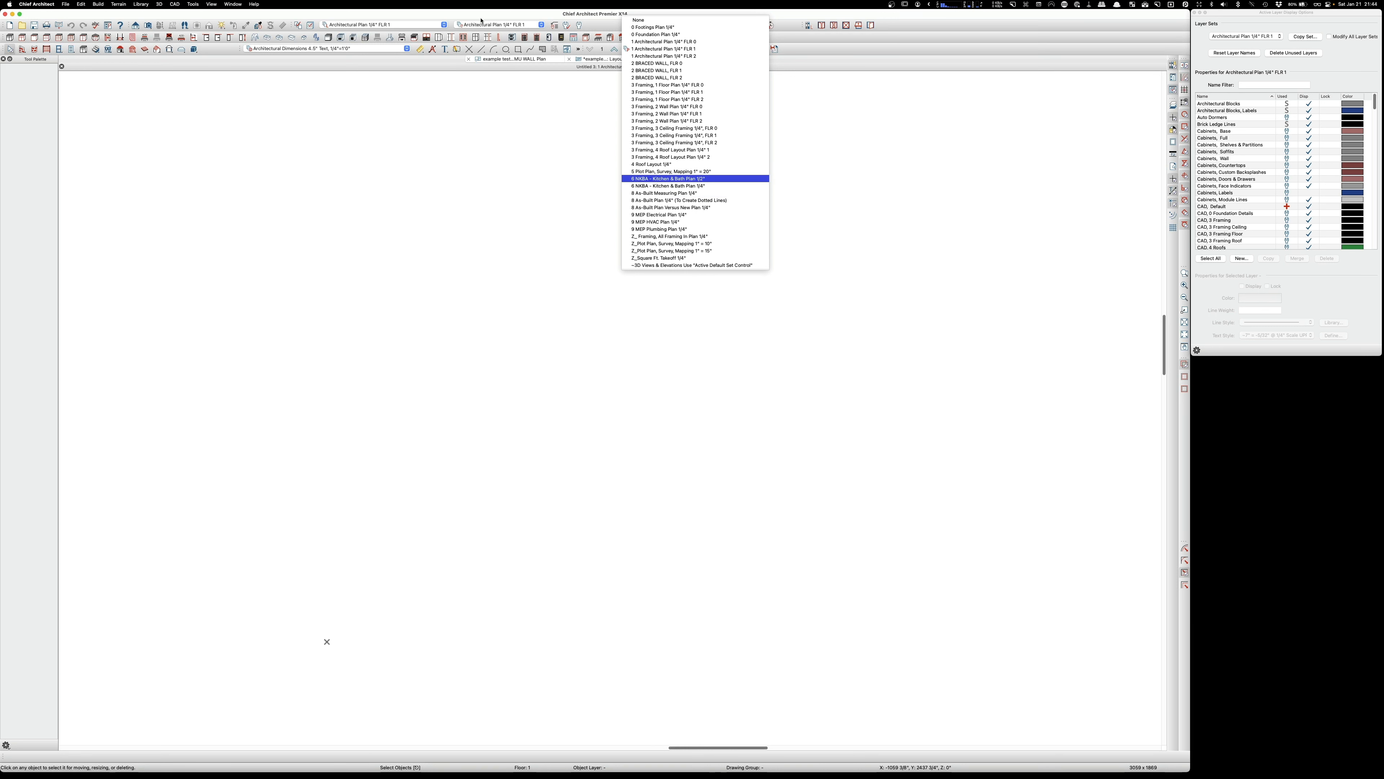
left_click(522, 22)
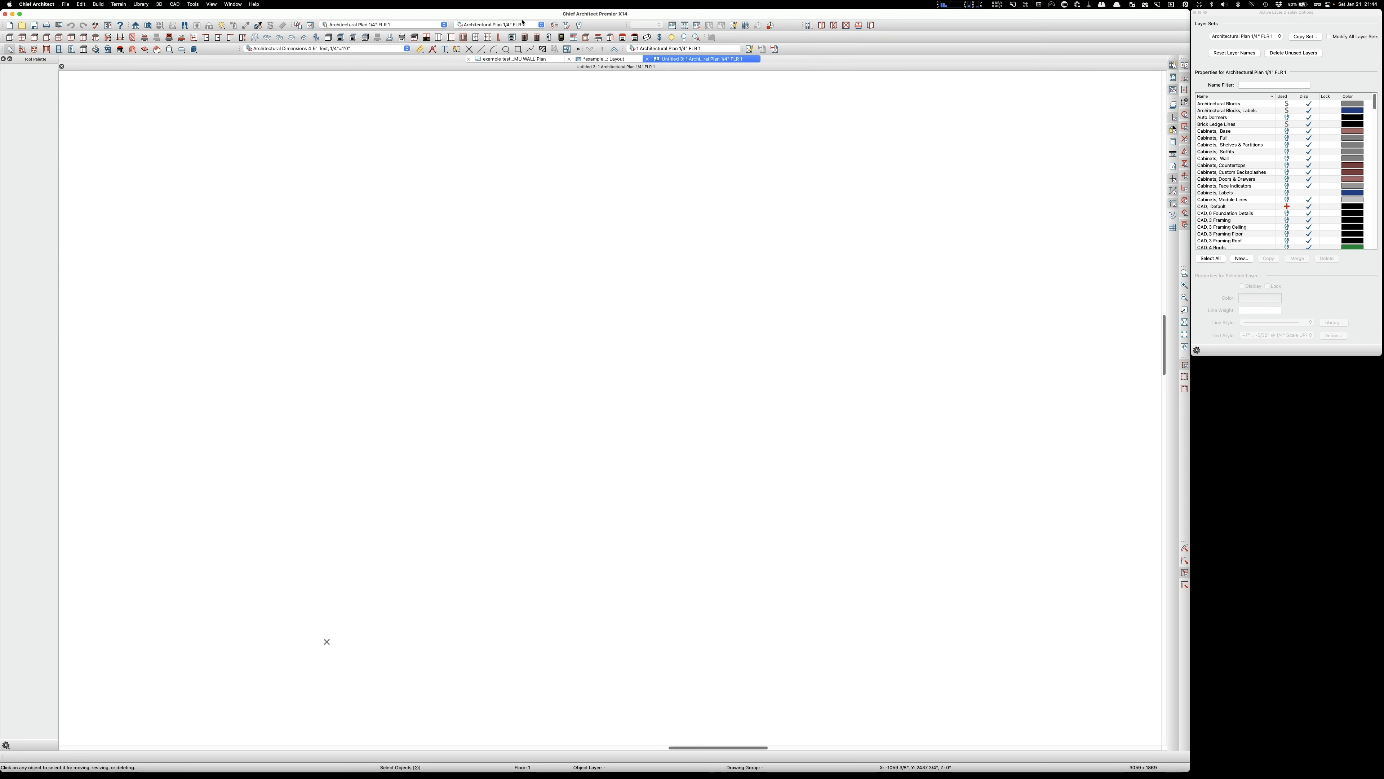
Step: Review the new plan's saved dimension defaults and its list of plan views, leaving both unchanged
left_click(580, 26)
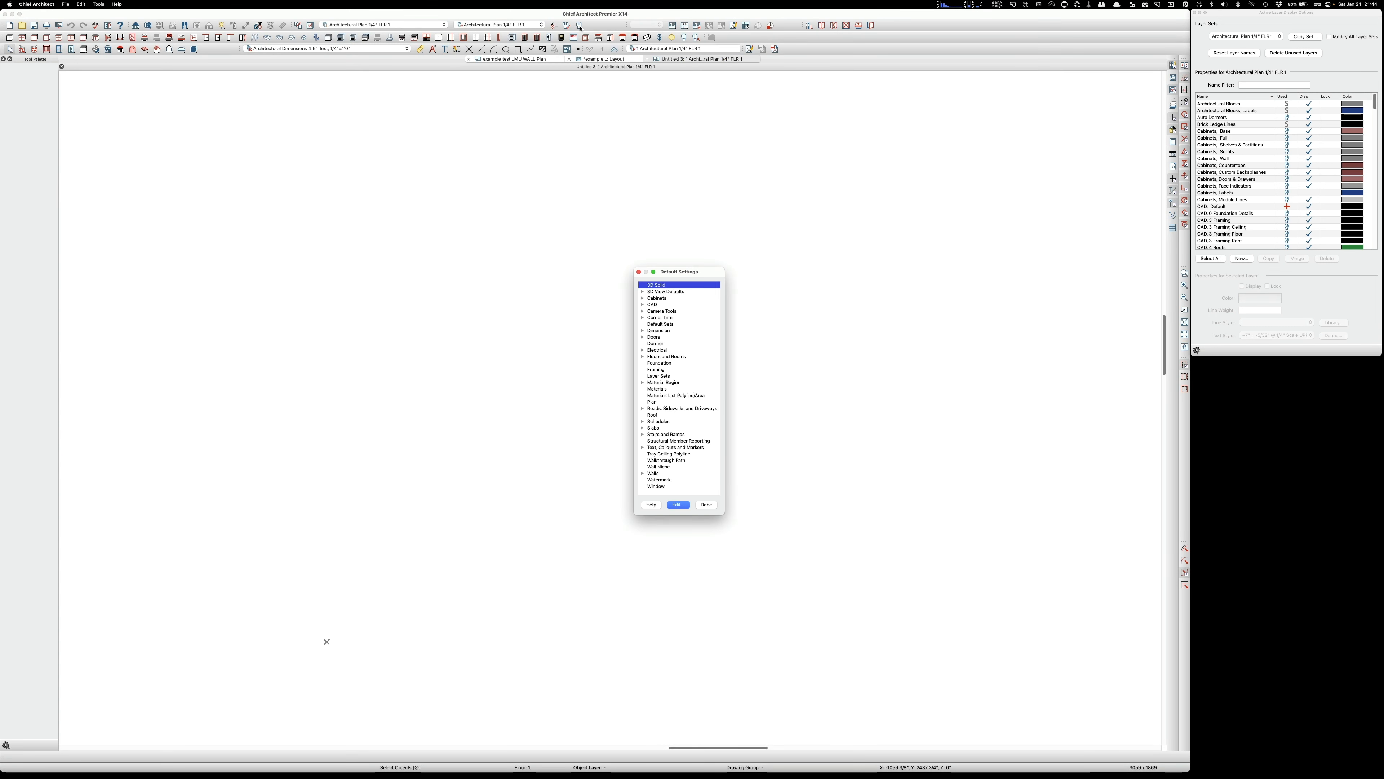
left_click(650, 331)
left_click(643, 331)
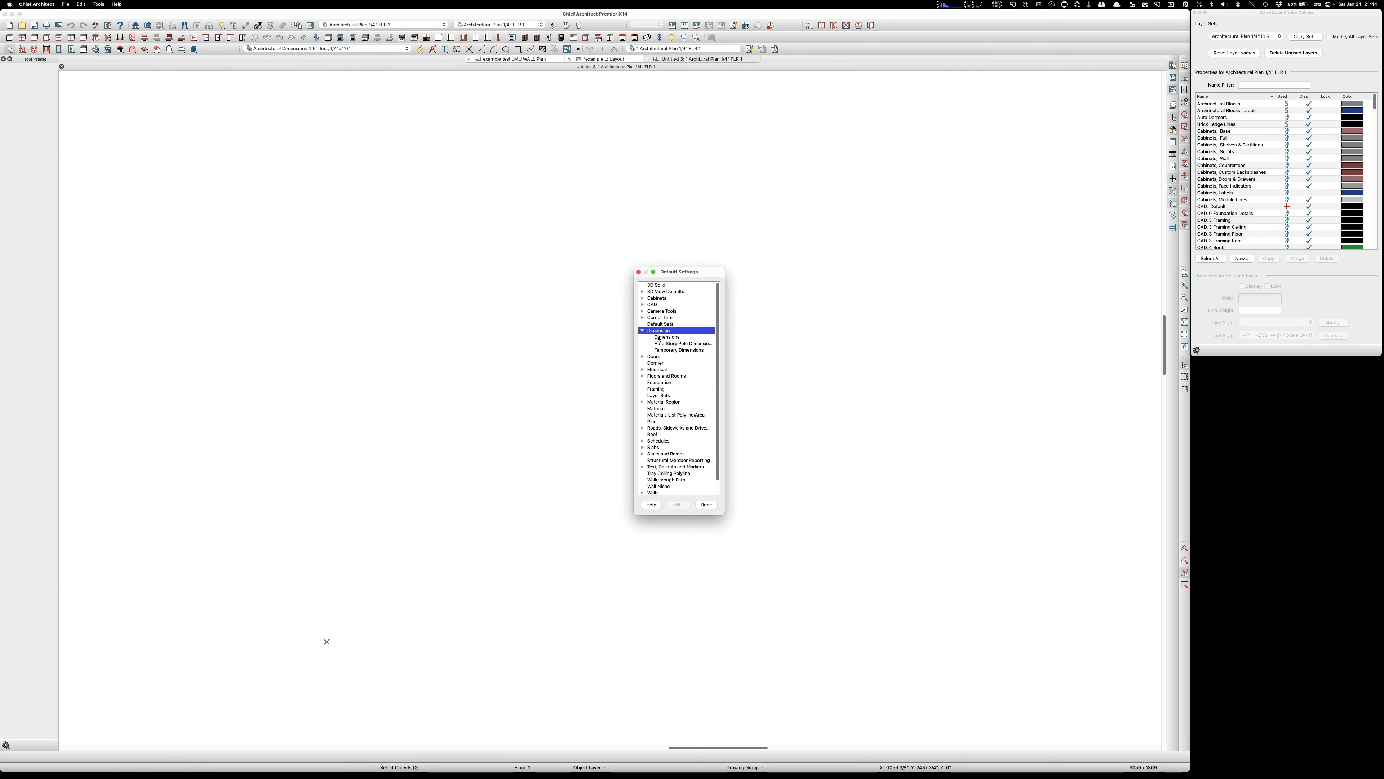
double_click(662, 337)
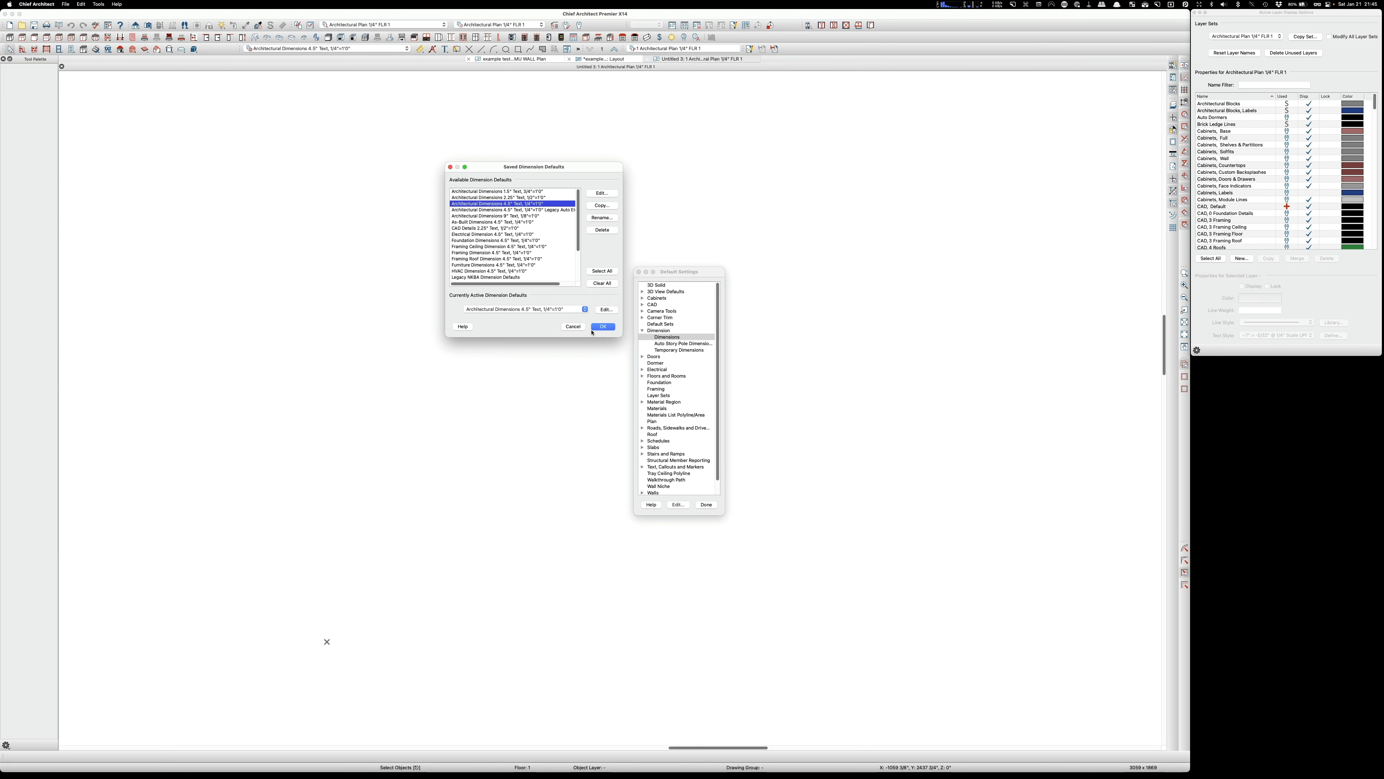
left_click(571, 327)
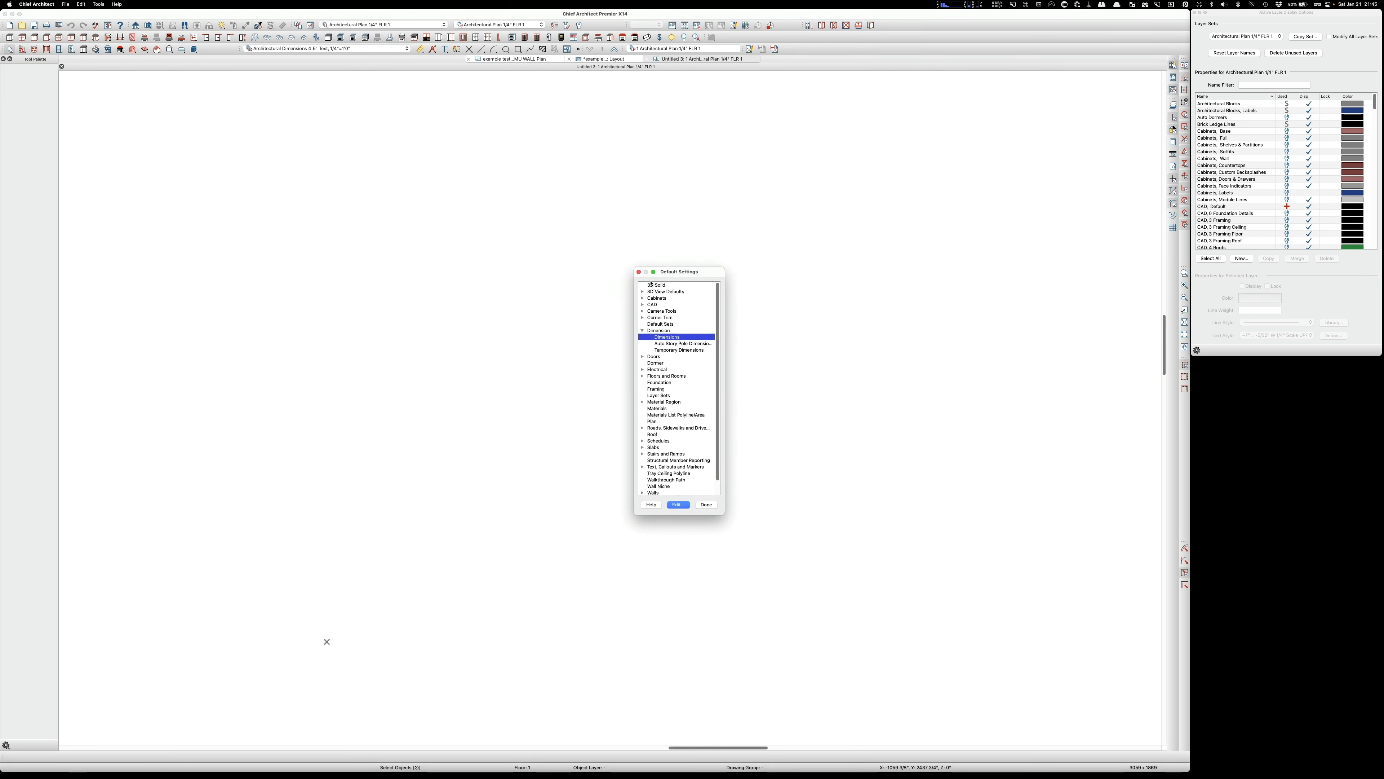
left_click(638, 272)
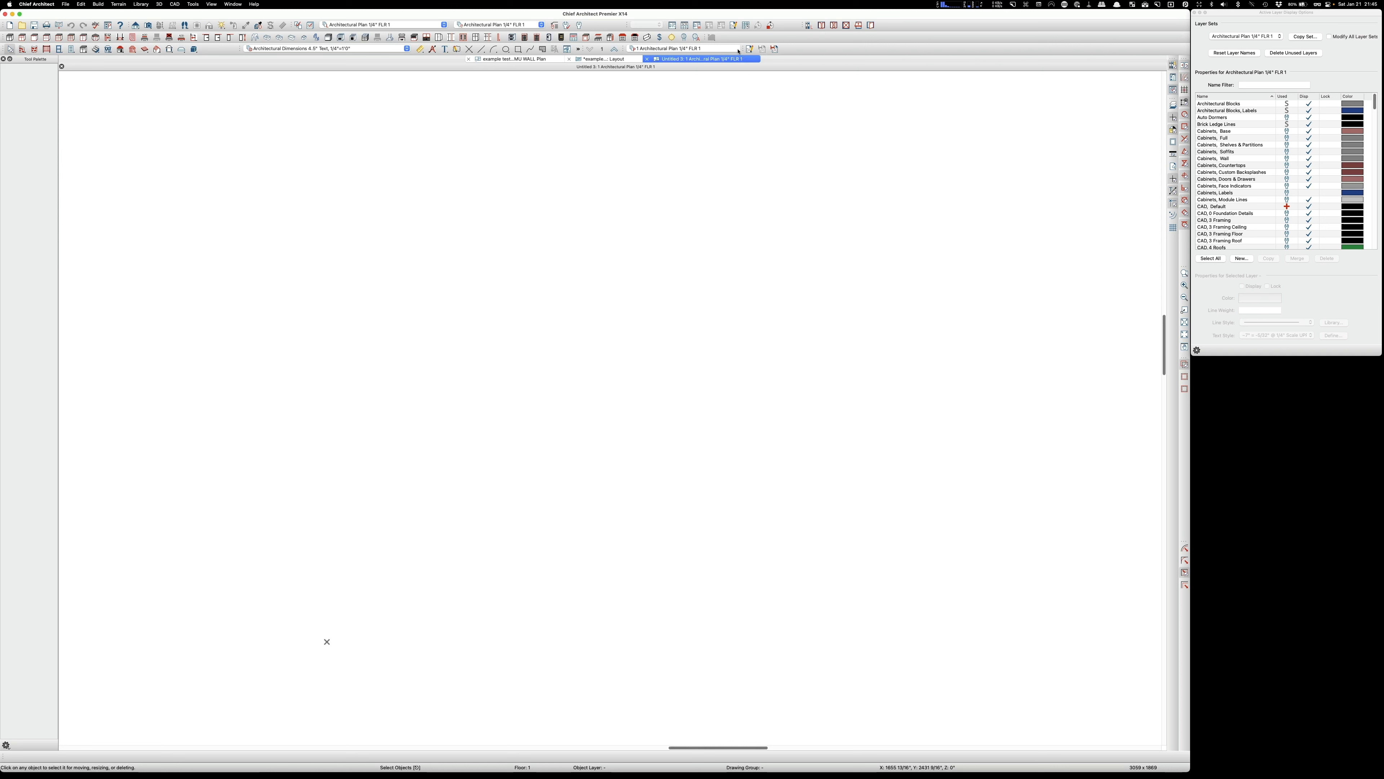
left_click(737, 49)
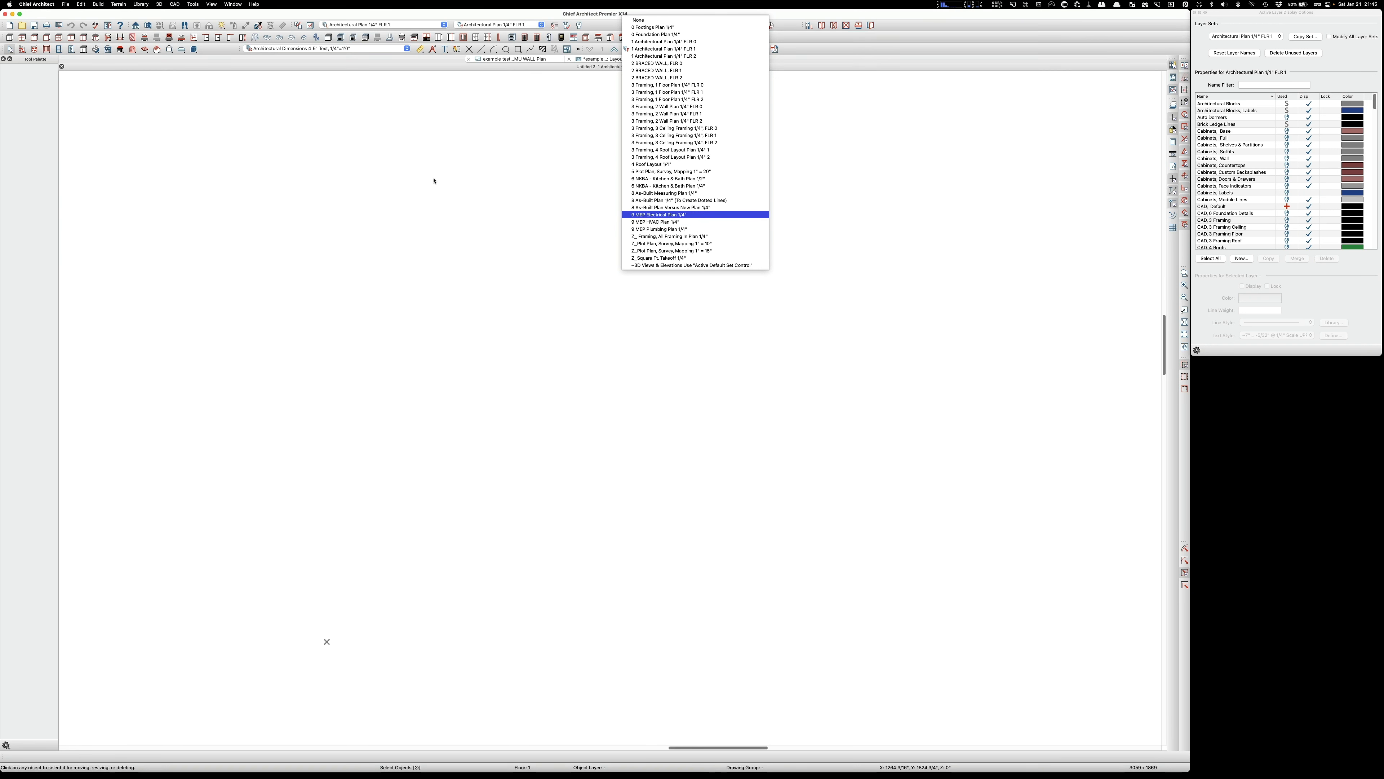
left_click(878, 15)
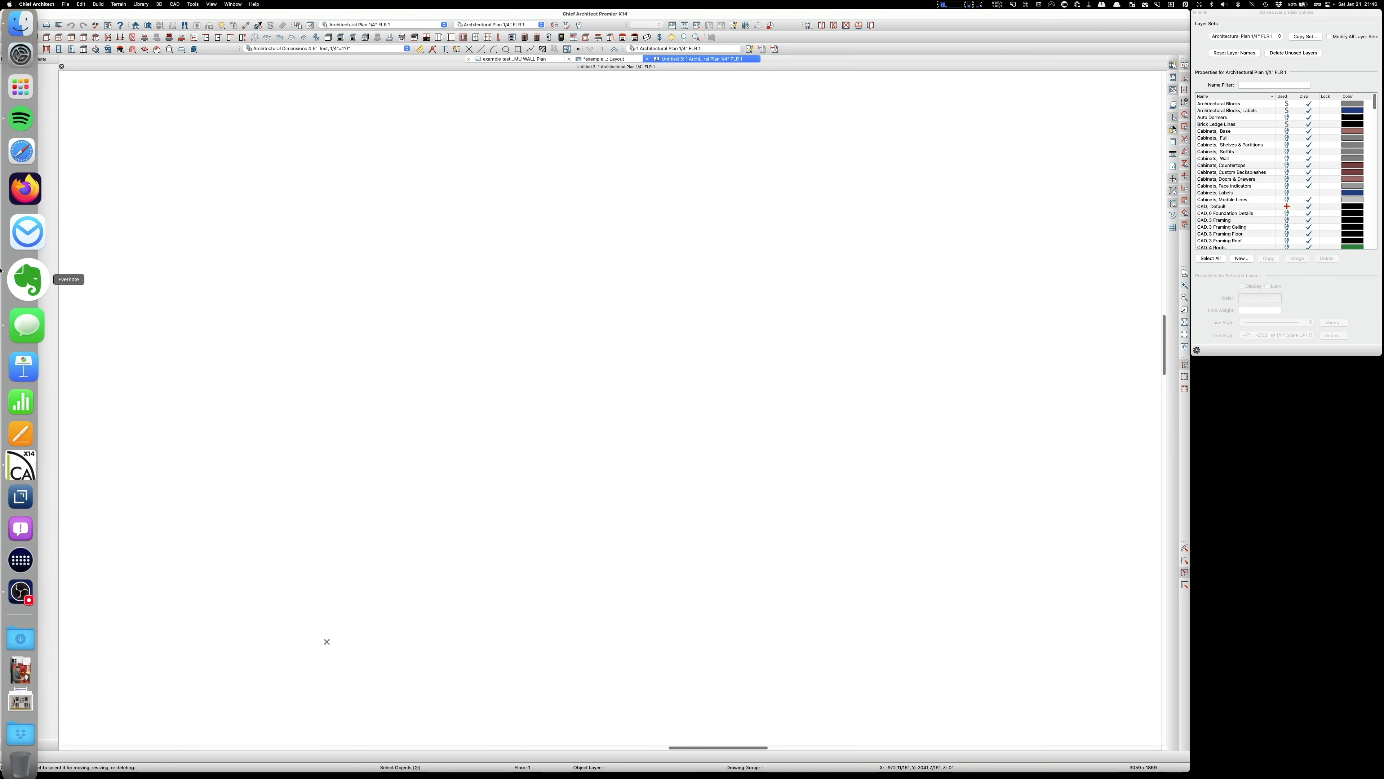
Step: Return to the example CMU wall plan and set the default exterior wall type to the EXT (N) 2x6 wall
left_click(521, 59)
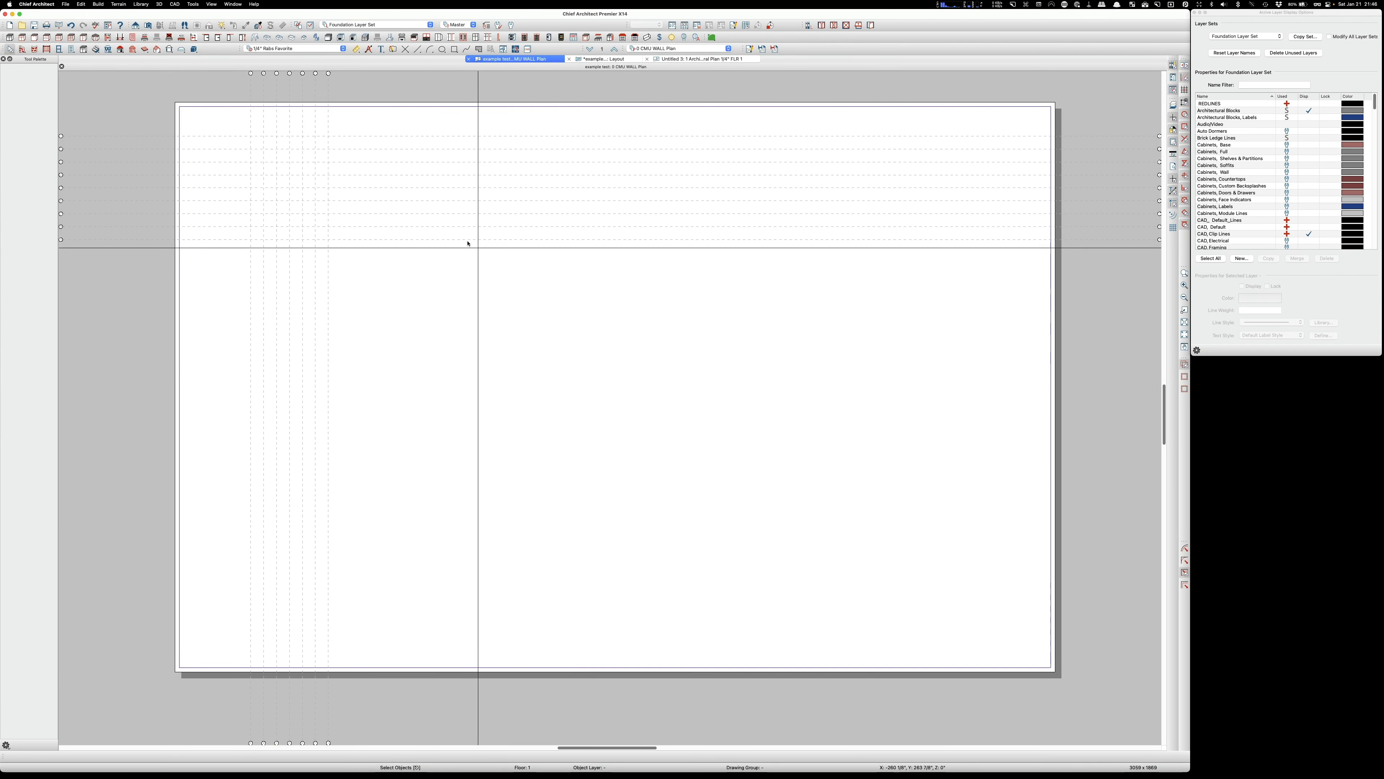
scroll(384, 196, "down", 3)
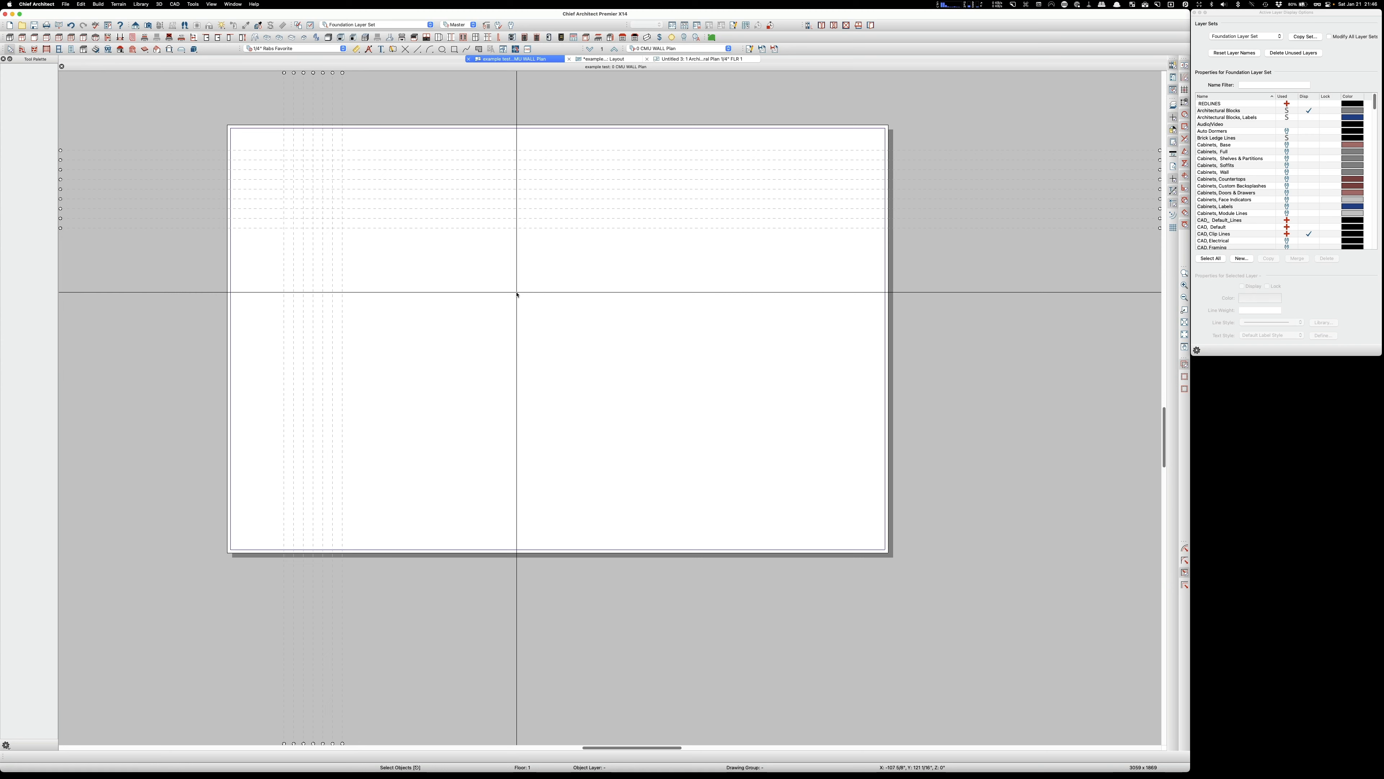
scroll(517, 295, "down", 1)
scroll(517, 297, "up", 3)
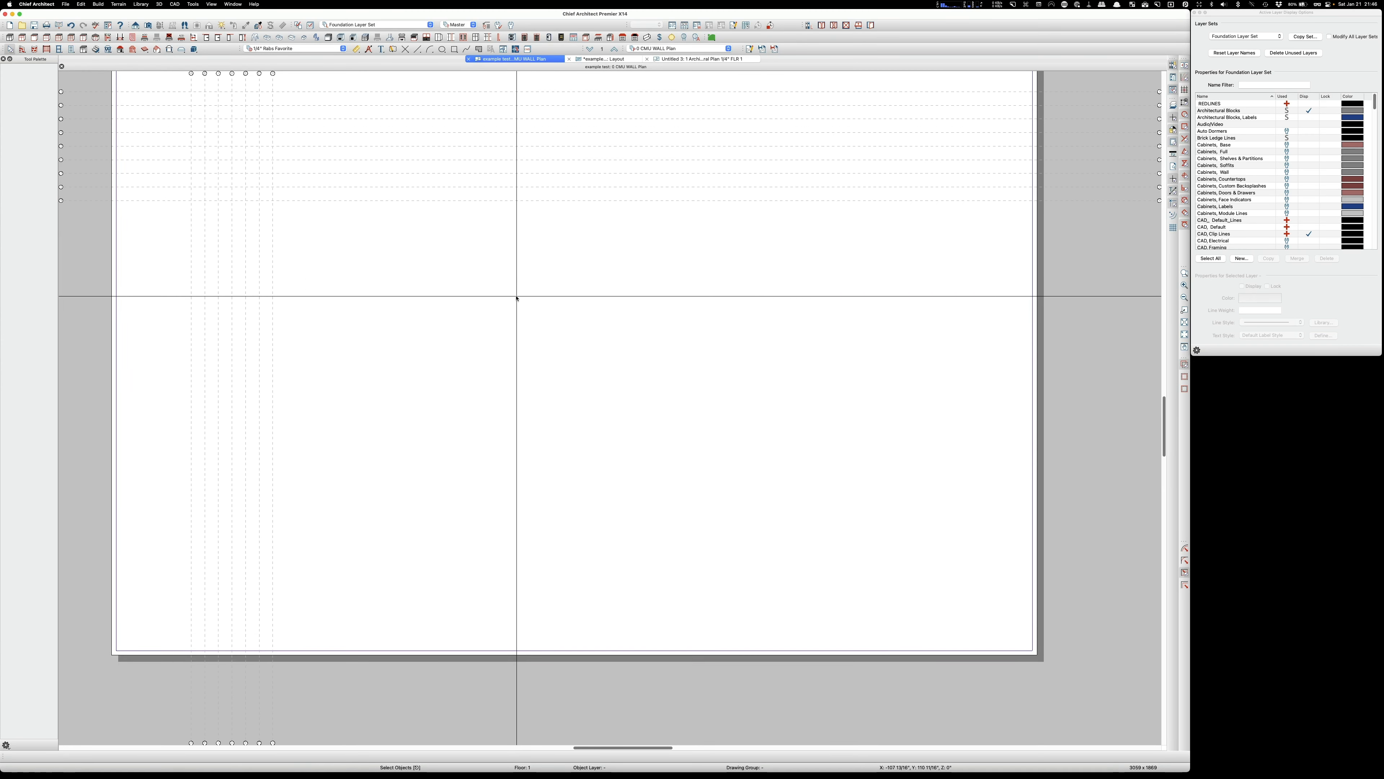
scroll(518, 298, "up", 1)
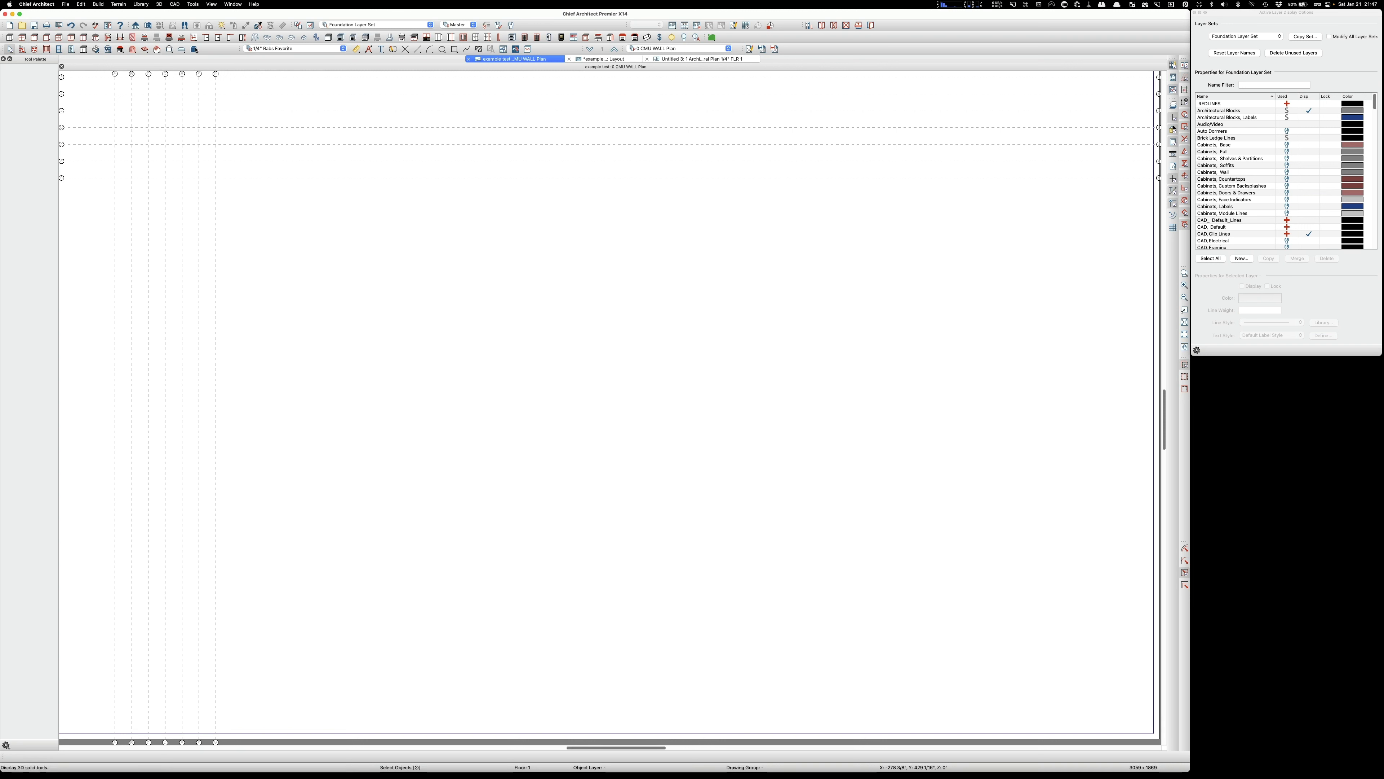
left_click(22, 50)
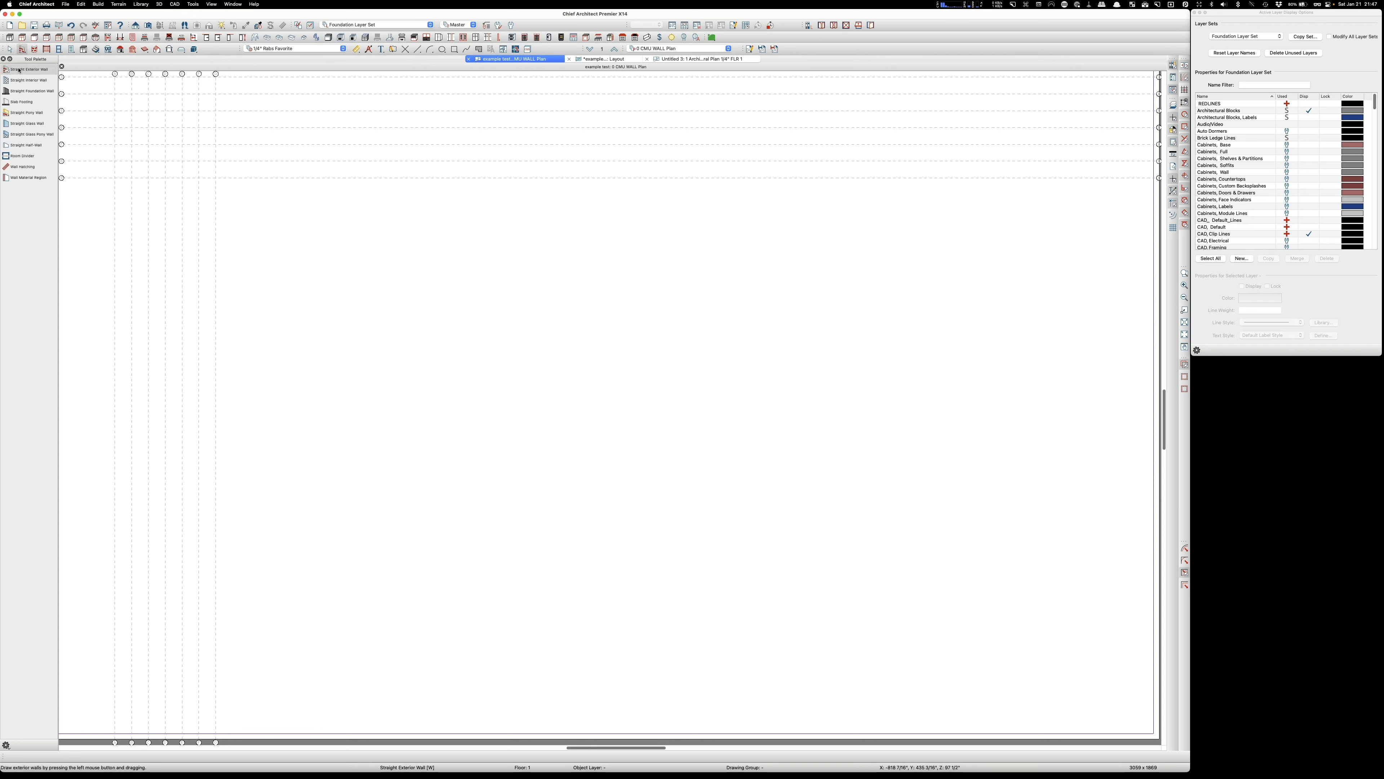
double_click(20, 71)
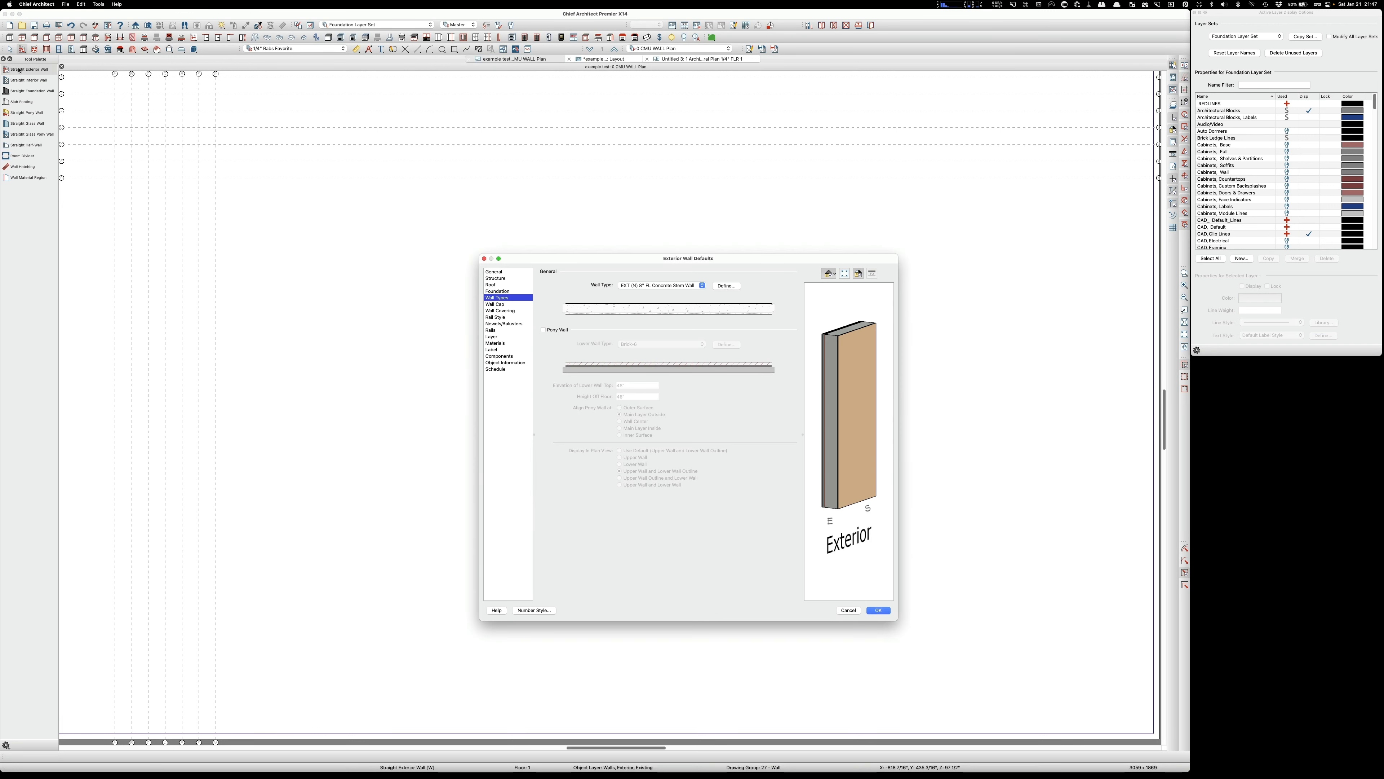
left_click(704, 287)
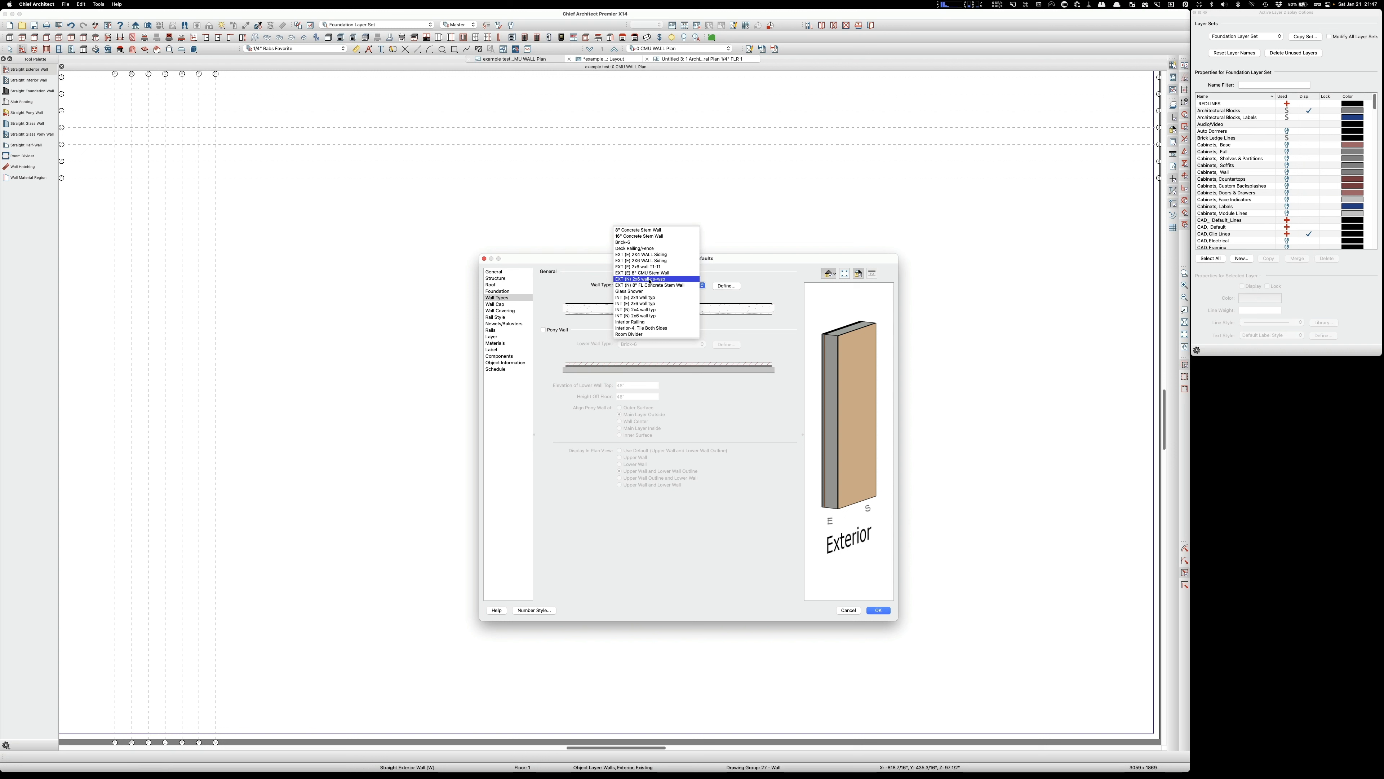
left_click(638, 279)
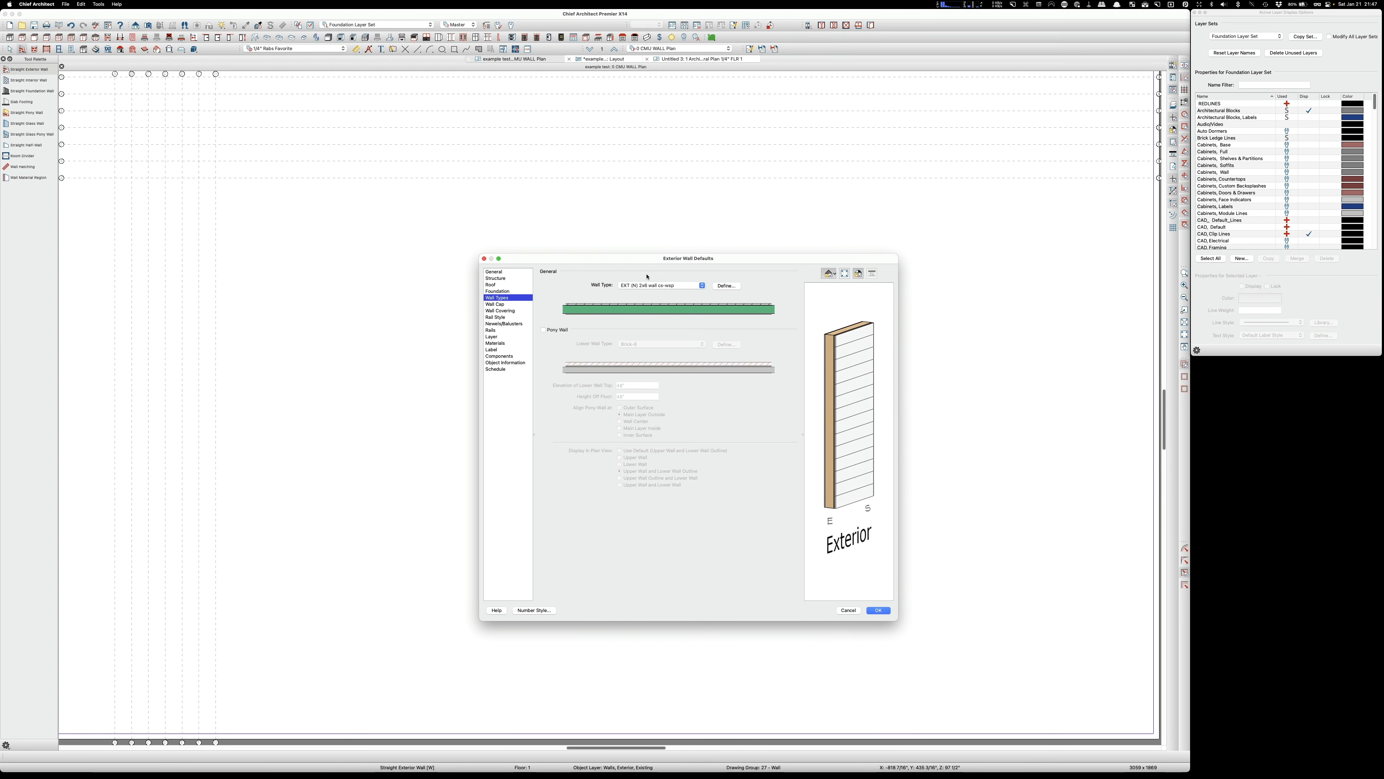
left_click(879, 611)
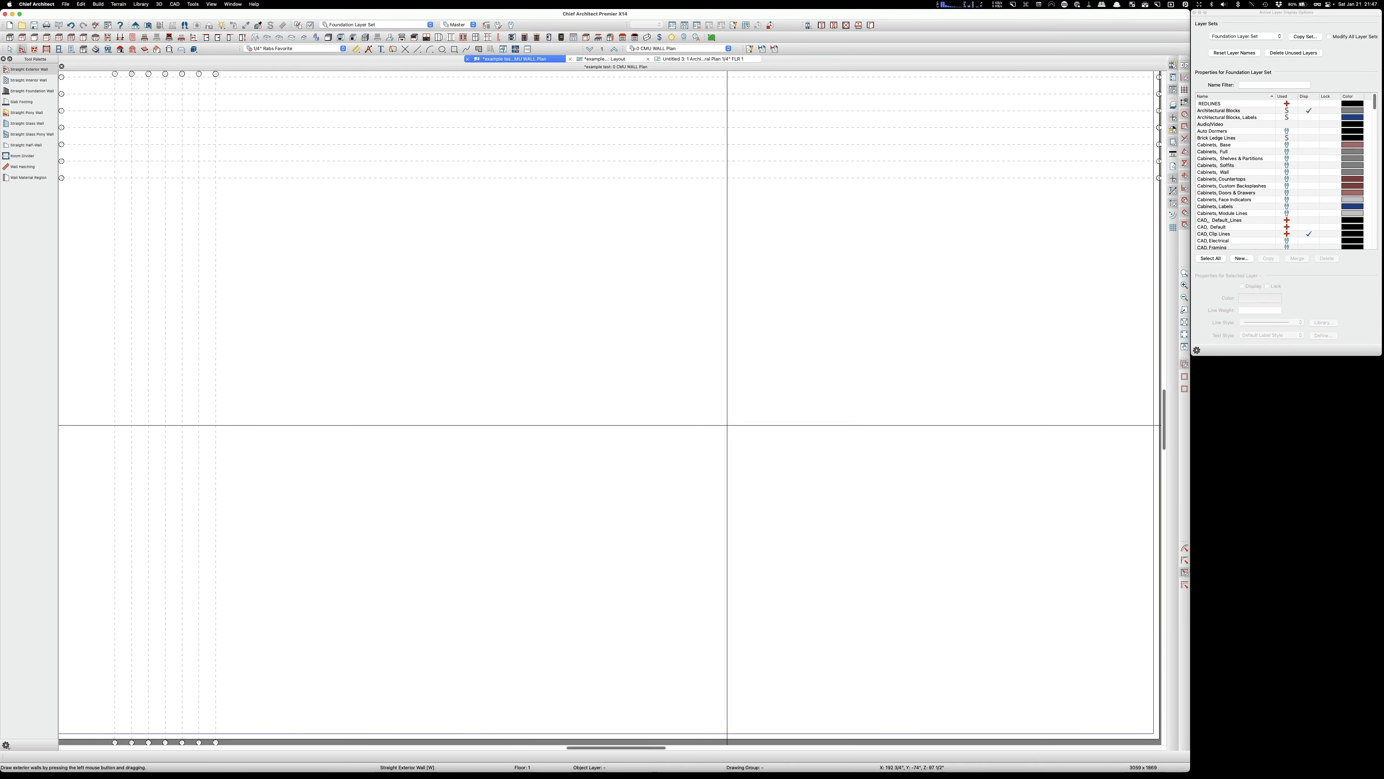
Step: Draw a straight exterior wall about 17'-2" long near the middle of the plan sheet
scroll(630, 370, "down", 3)
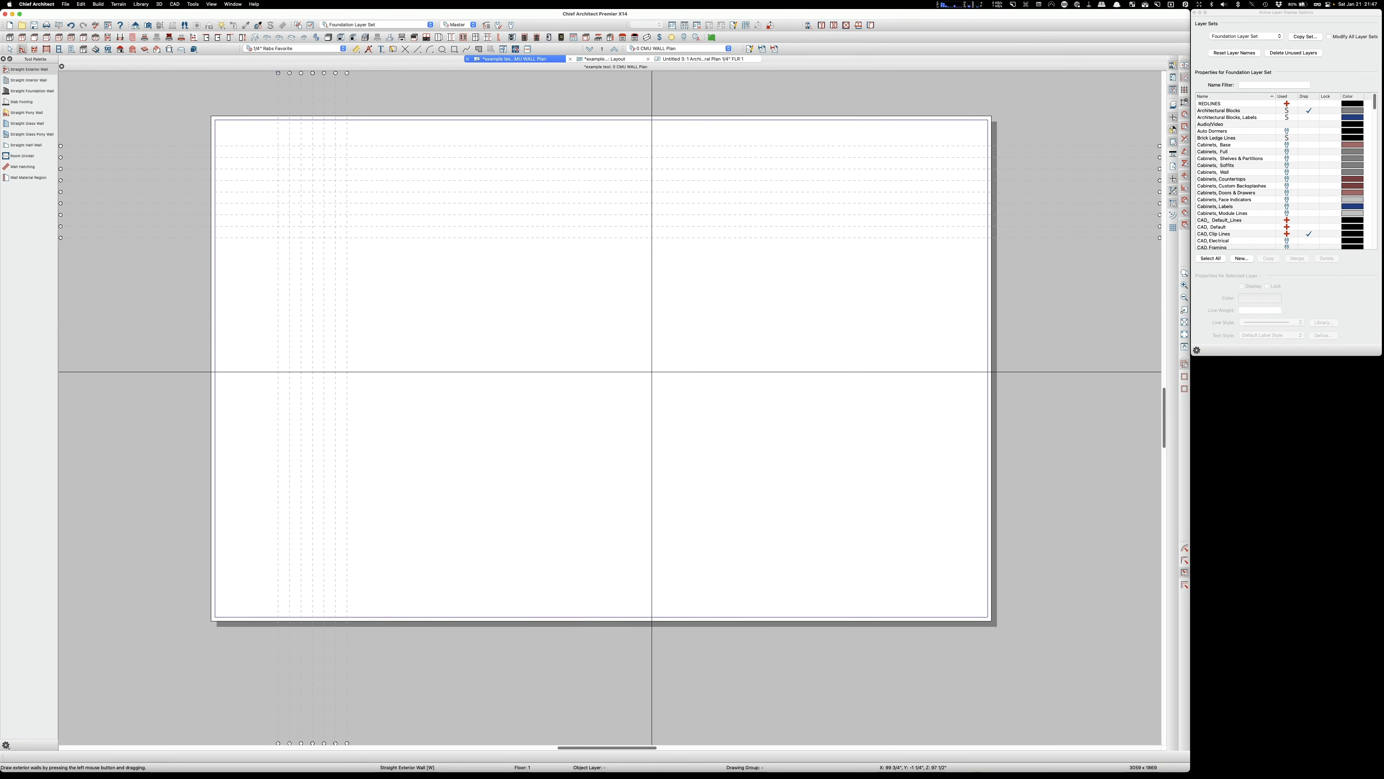
left_click_drag(691, 448, 557, 436)
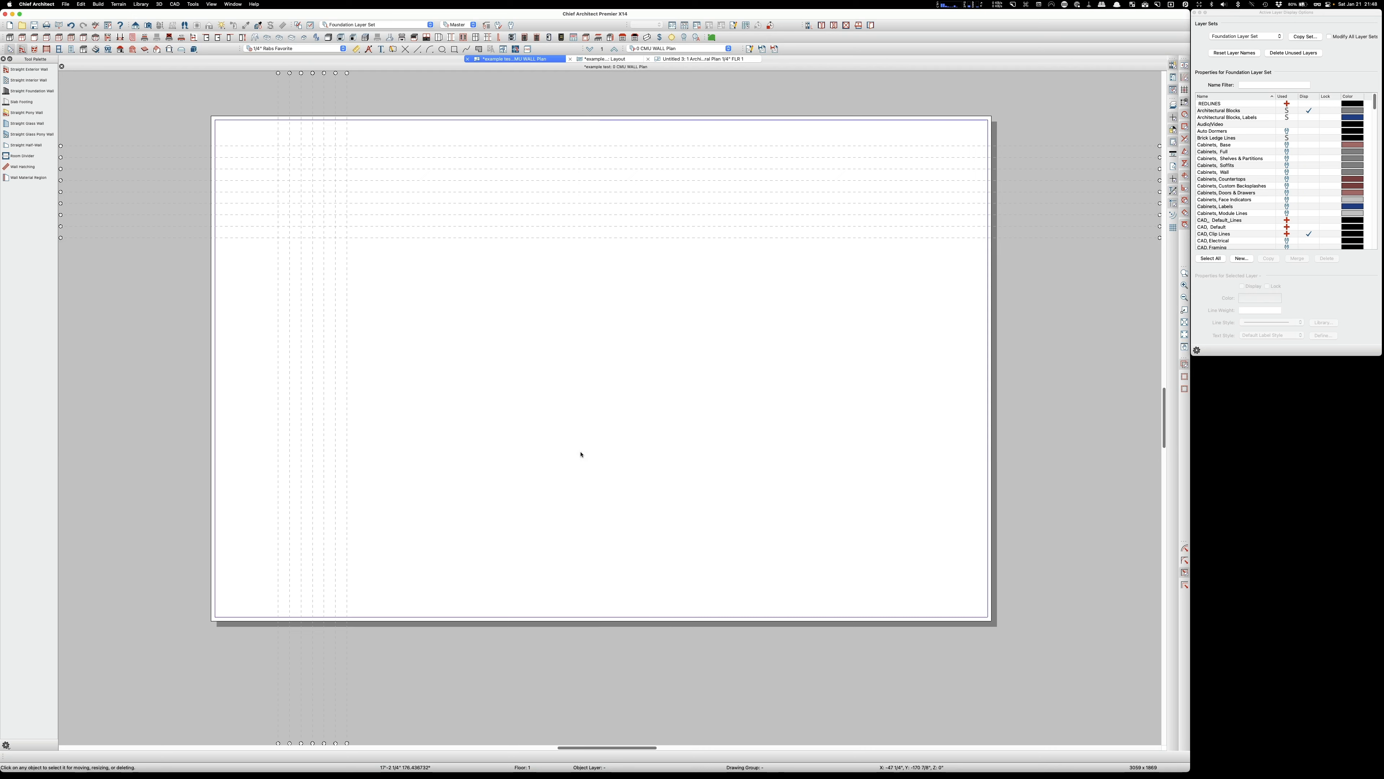
Step: Draw straight exterior walls to form a closed rectangular room about 20'-11" wide by 20'-8" deep
left_click(29, 71)
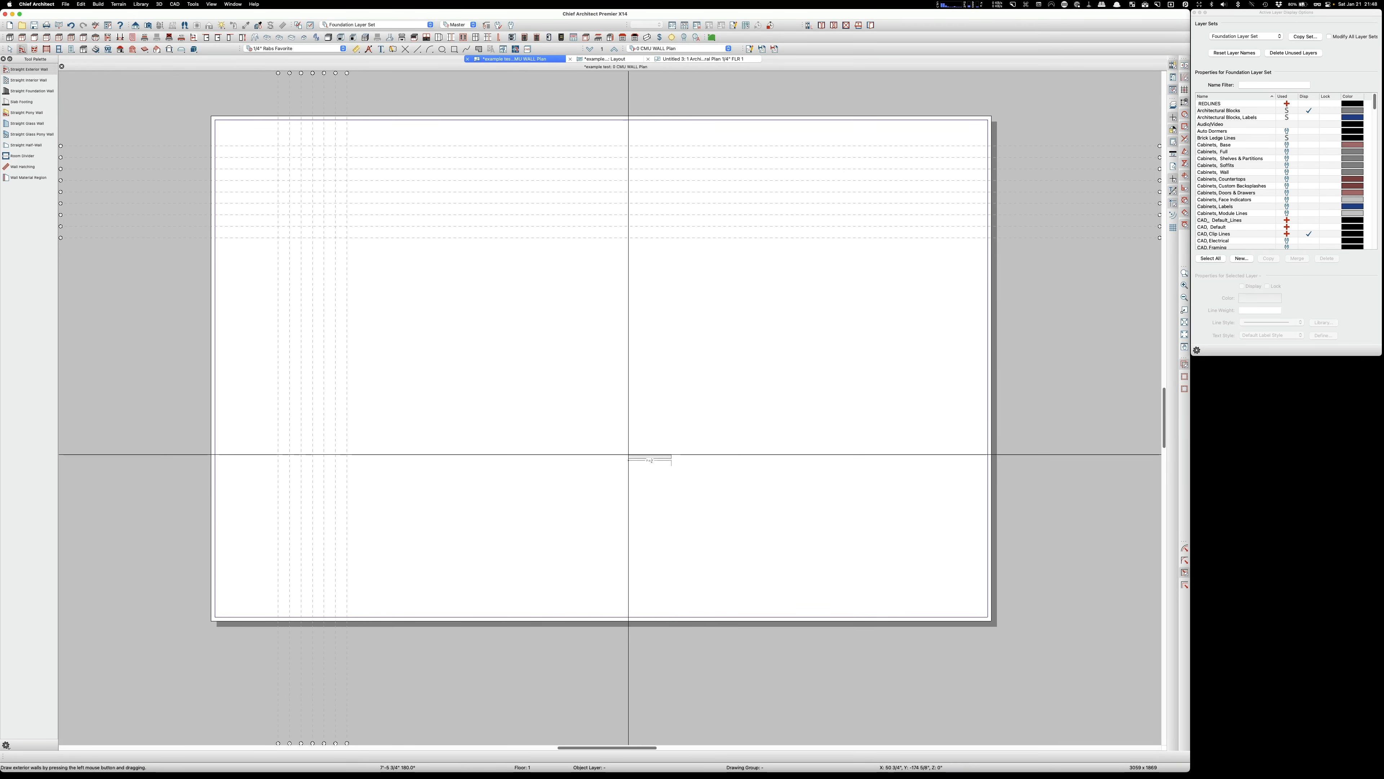
mouse_move(629, 455)
left_mouse_down()
mouse_move(557, 455)
mouse_move(556, 342)
mouse_move(671, 334)
mouse_move(668, 455)
left_mouse_up()
scroll(673, 422, "up", 2)
key("Escape")
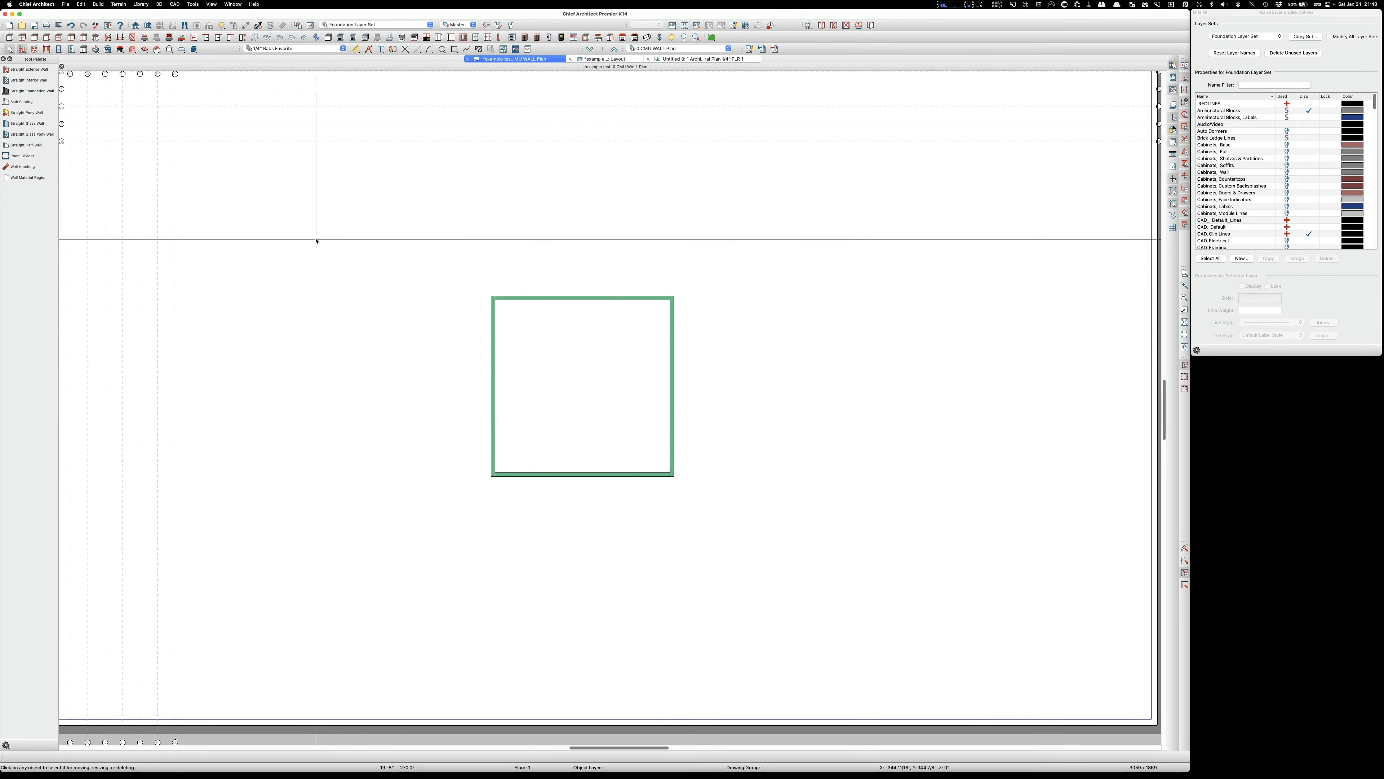
Step: Add automatic exterior dimensions around the room, turning on the display of the "Dimensions, Manual" layer
left_click(370, 50)
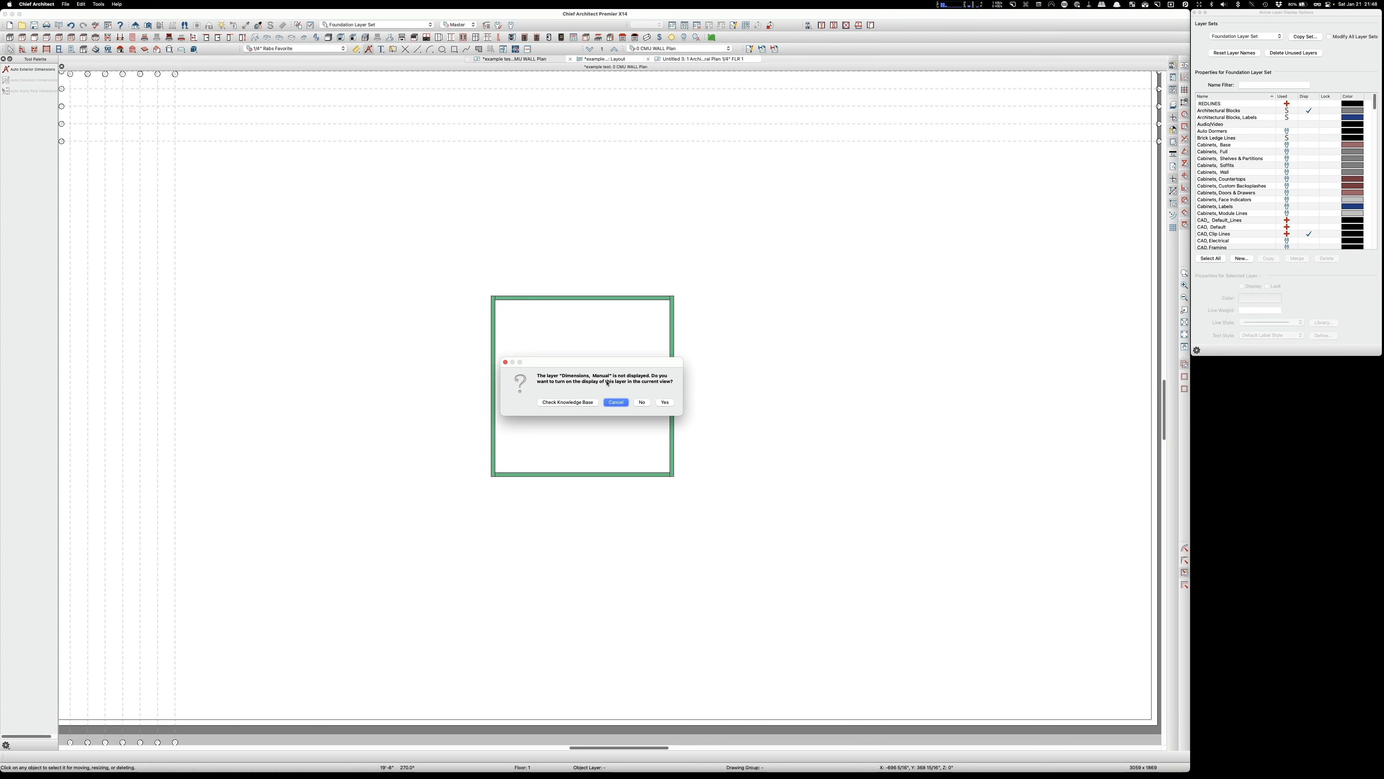
left_click(665, 403)
scroll(574, 297, "up", 3)
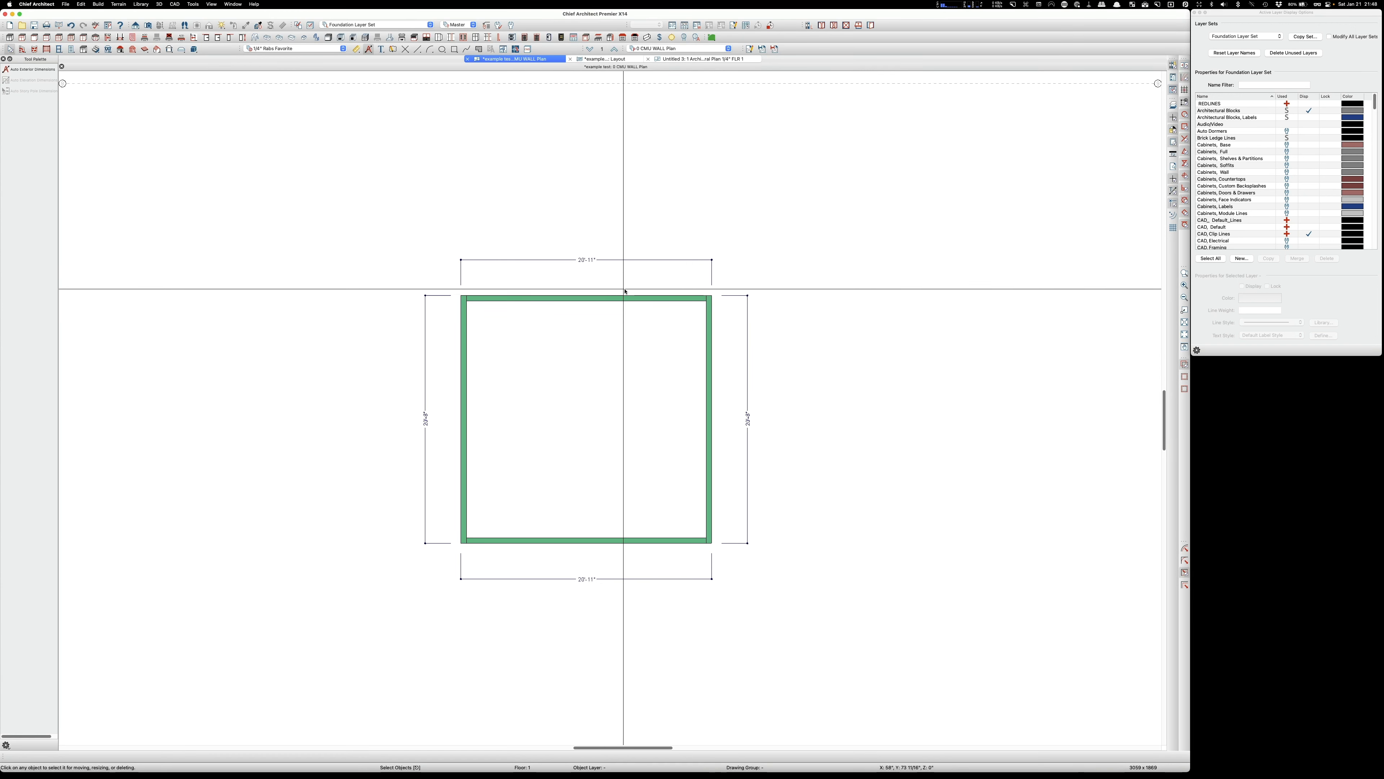
left_click(708, 331)
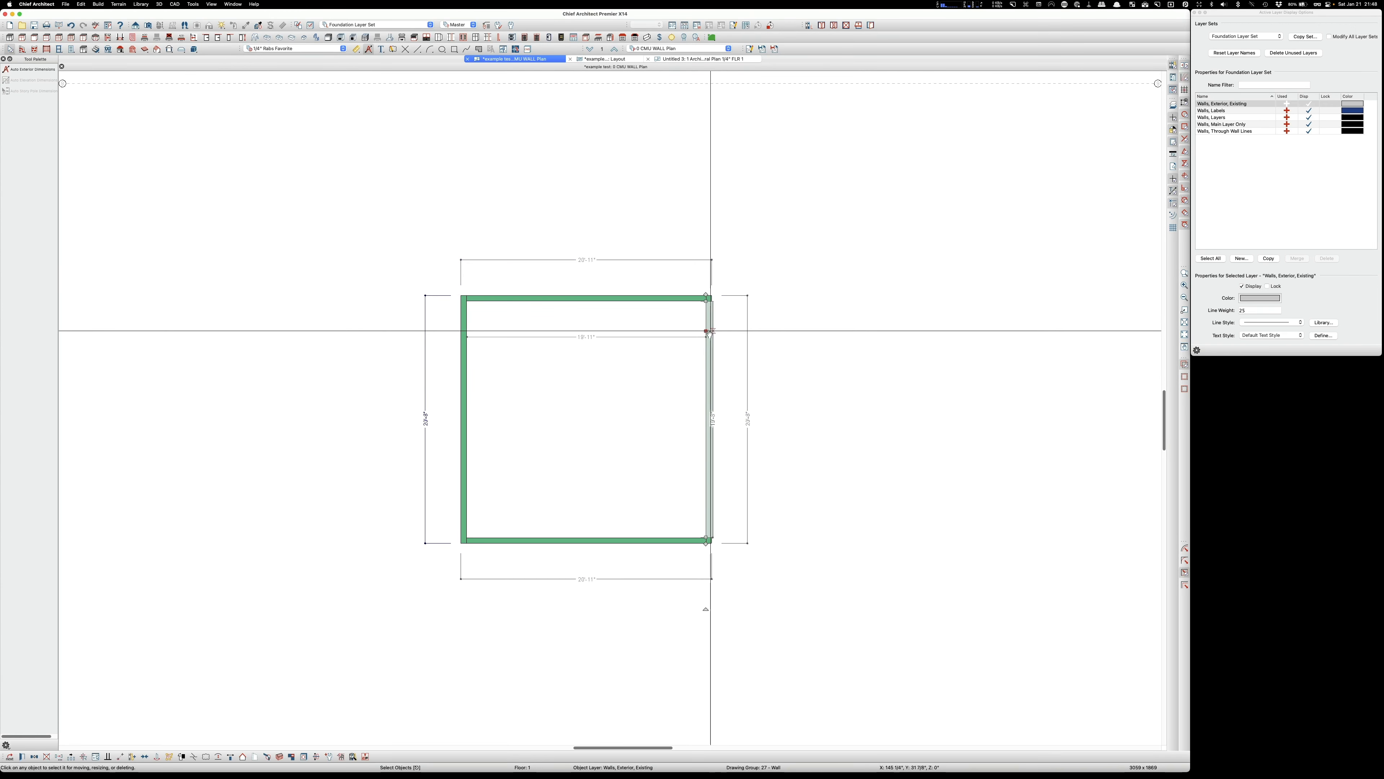
left_click(589, 261)
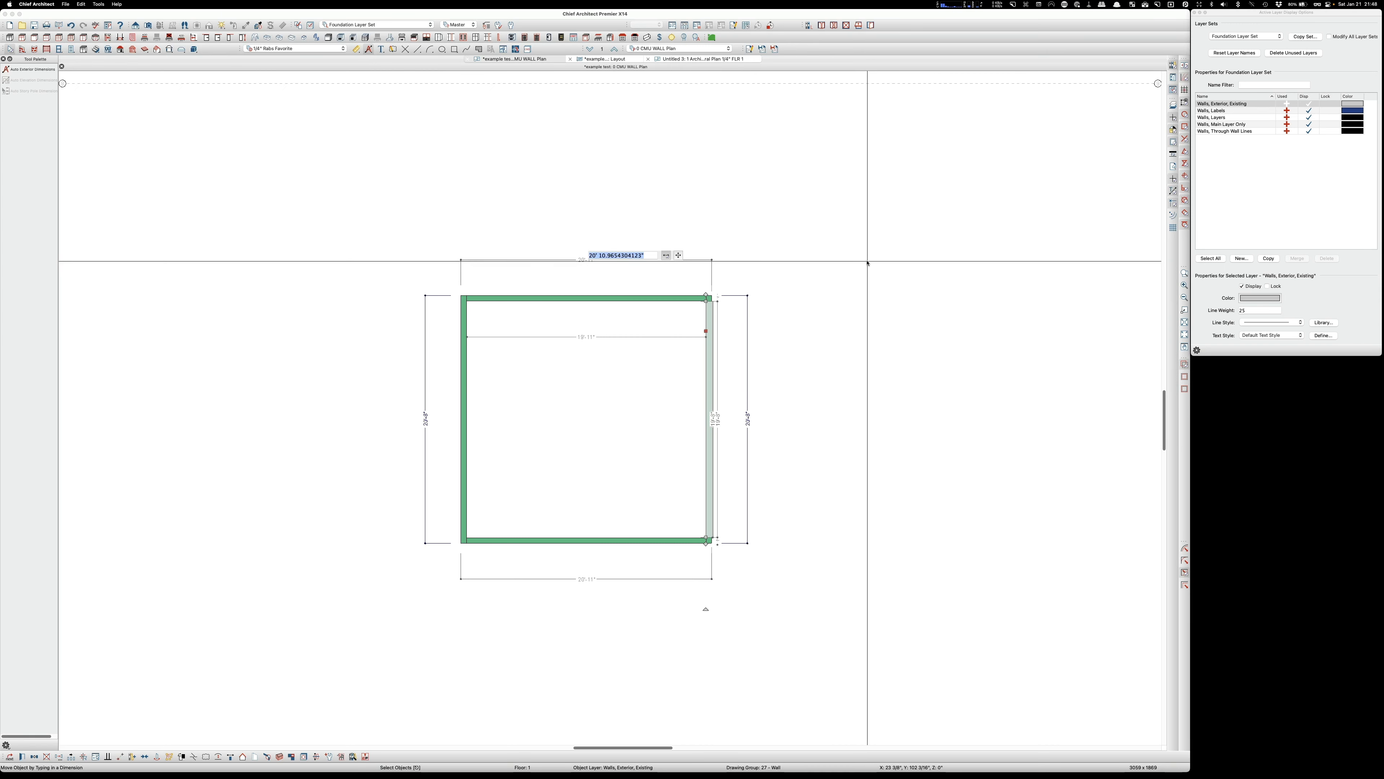
key("Escape")
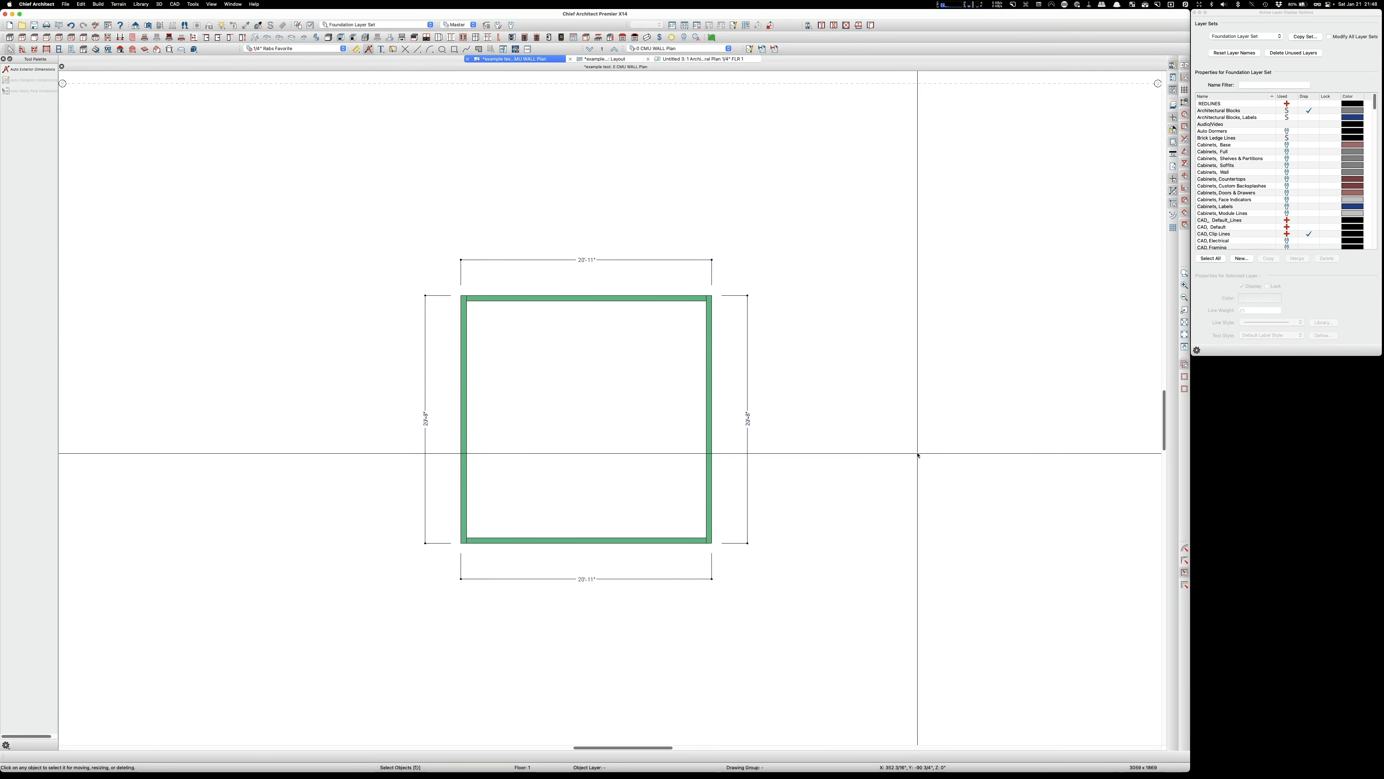
left_click(711, 341)
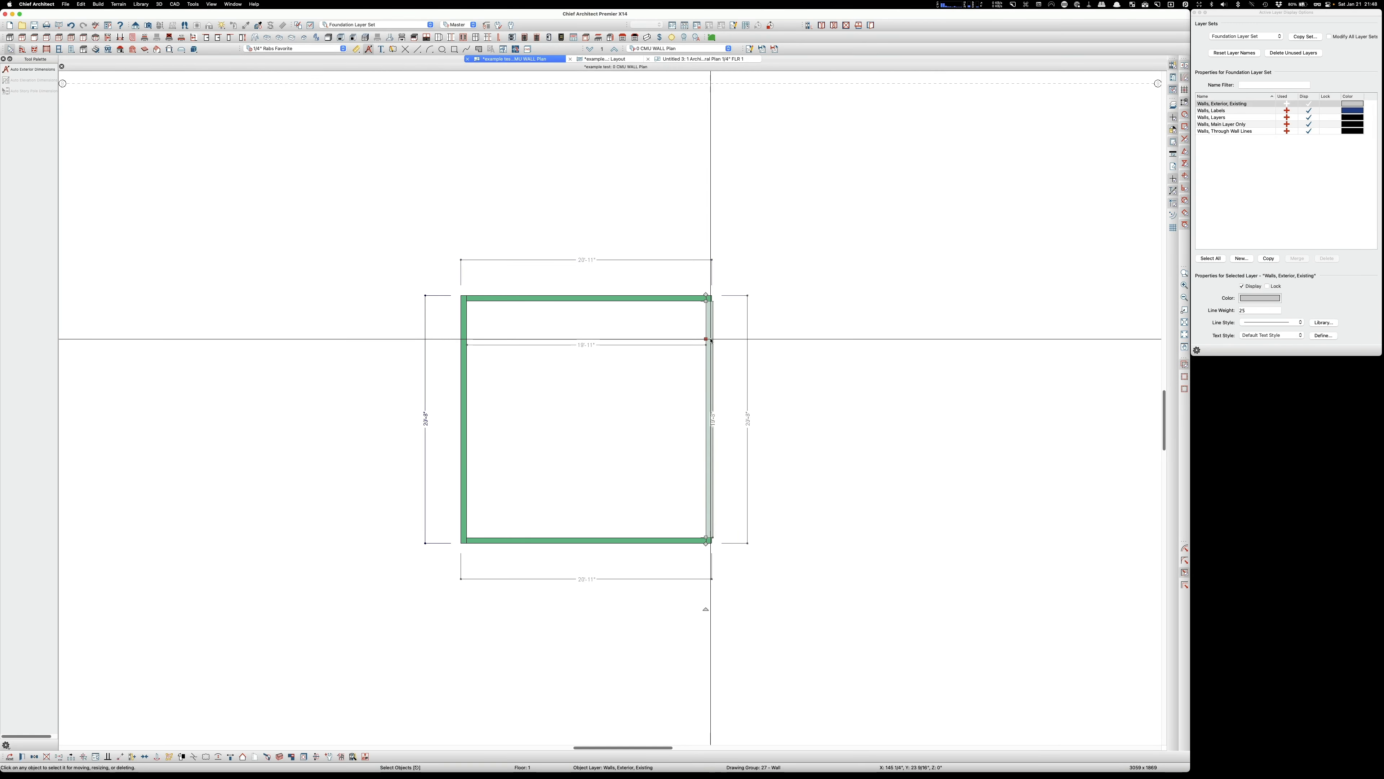
left_click(585, 262)
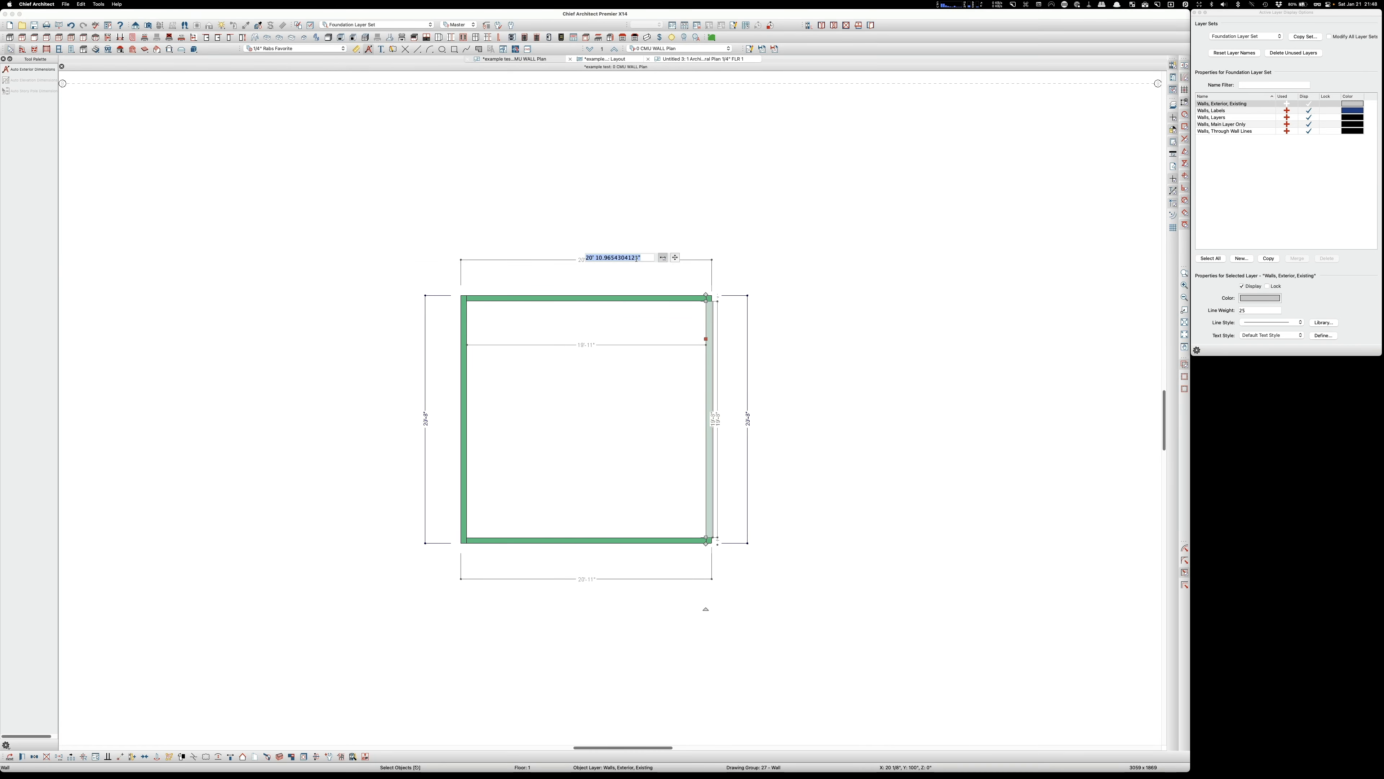
left_click(828, 306)
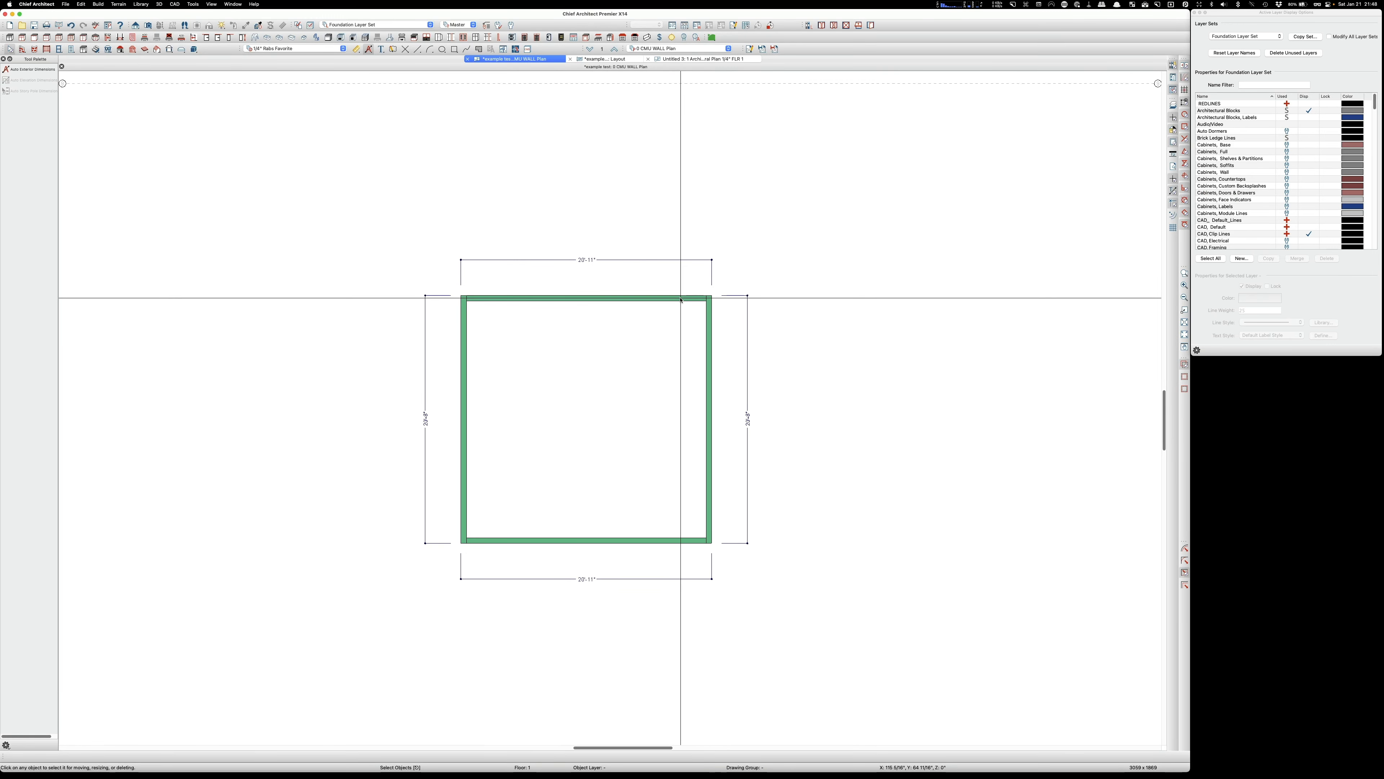
left_click(681, 299)
left_click(749, 418)
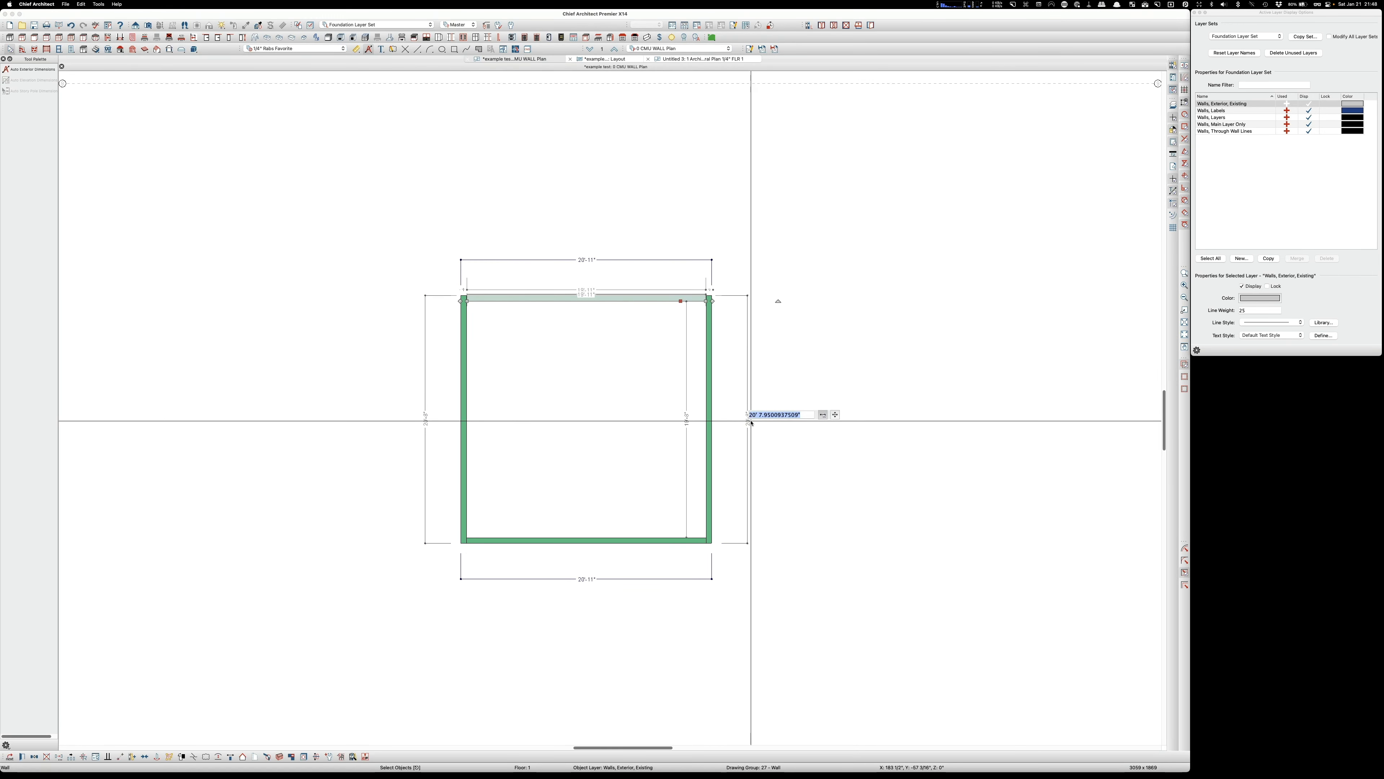
left_click(774, 249)
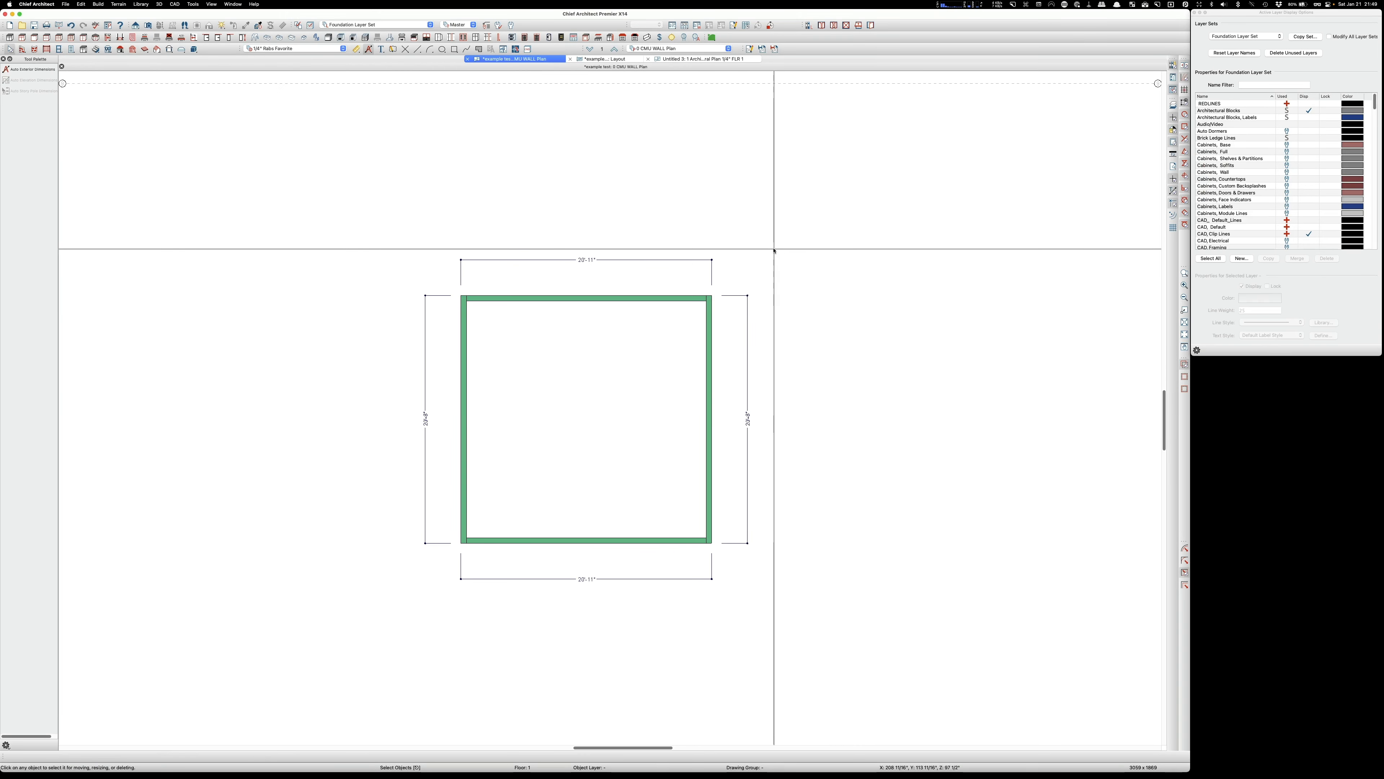
Step: Resize the room by moving its right wall to an overall width of 23'-11" and its upper wall to an overall depth of 15'-11"
left_click(710, 364)
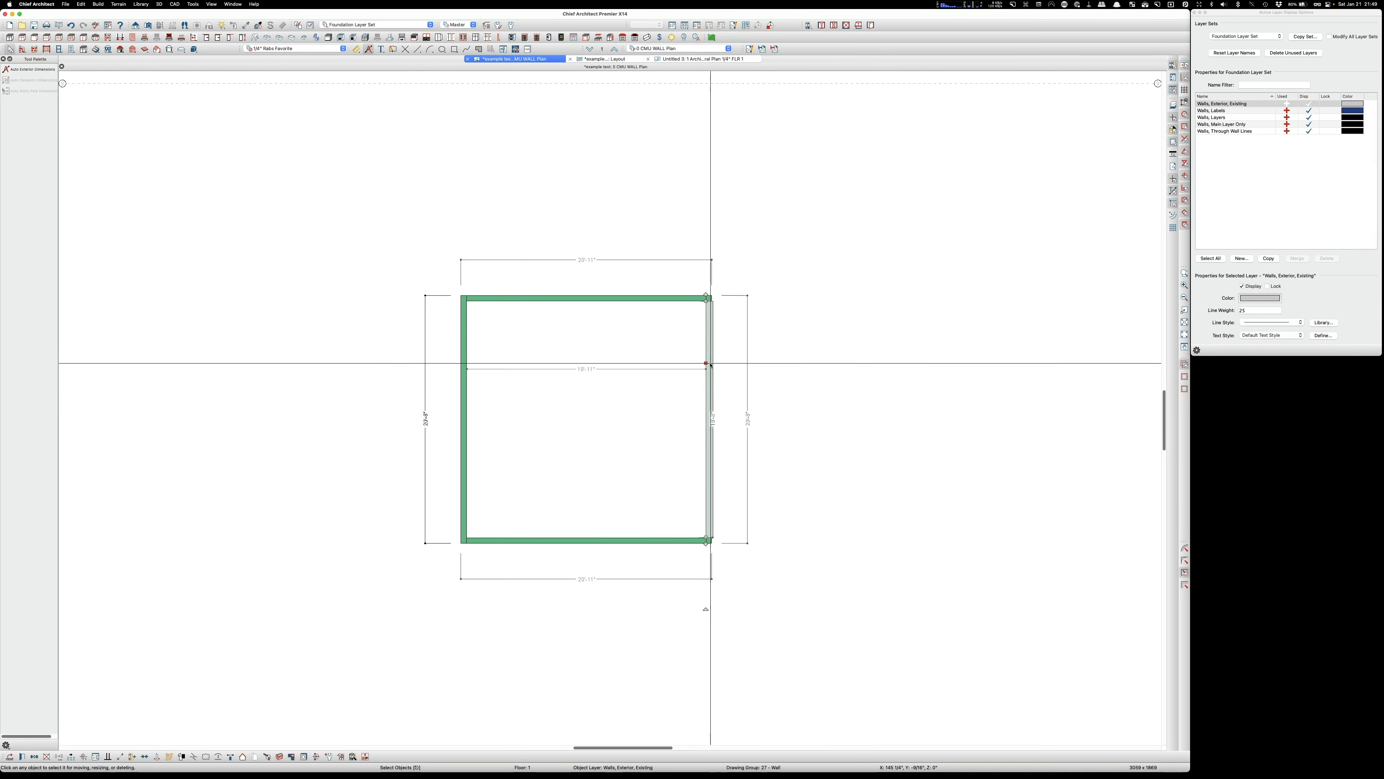
left_click(589, 262)
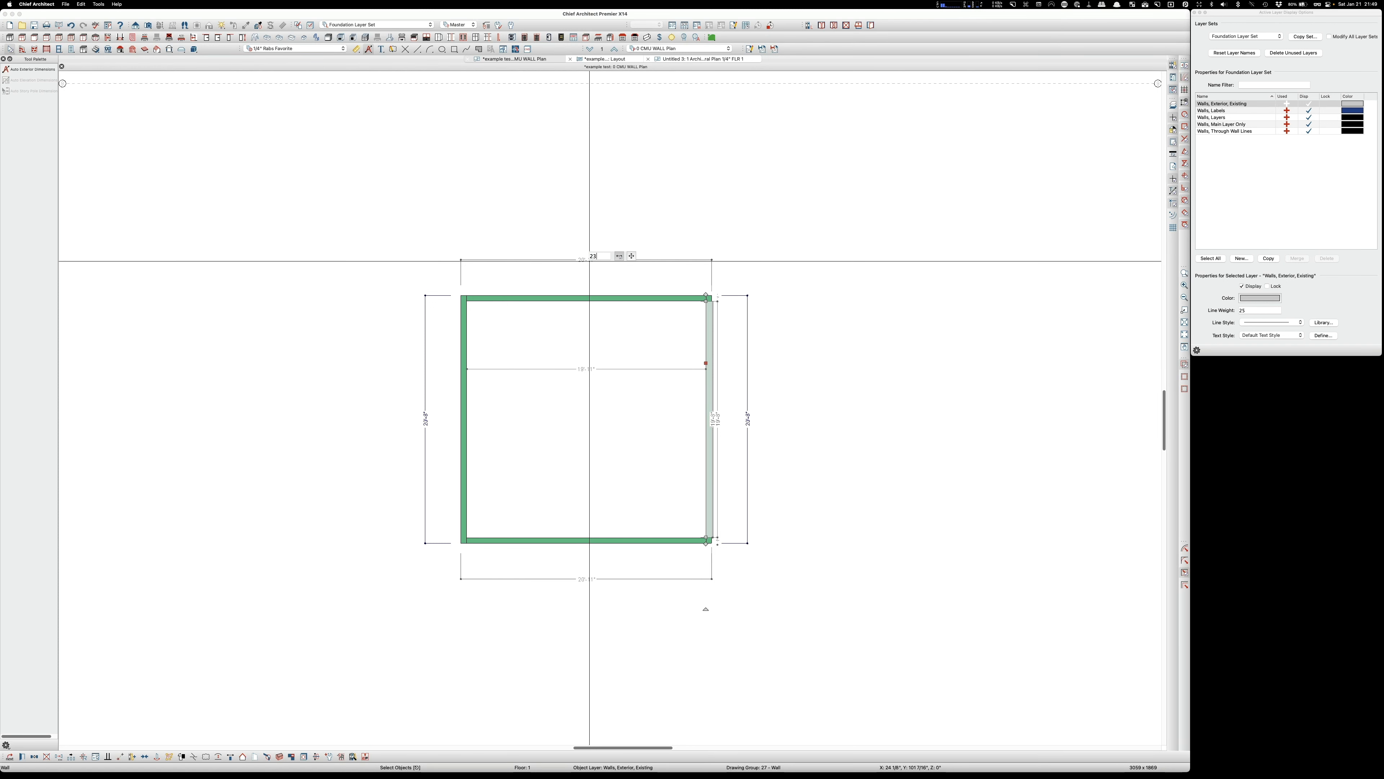
type("23'11")
key("Return")
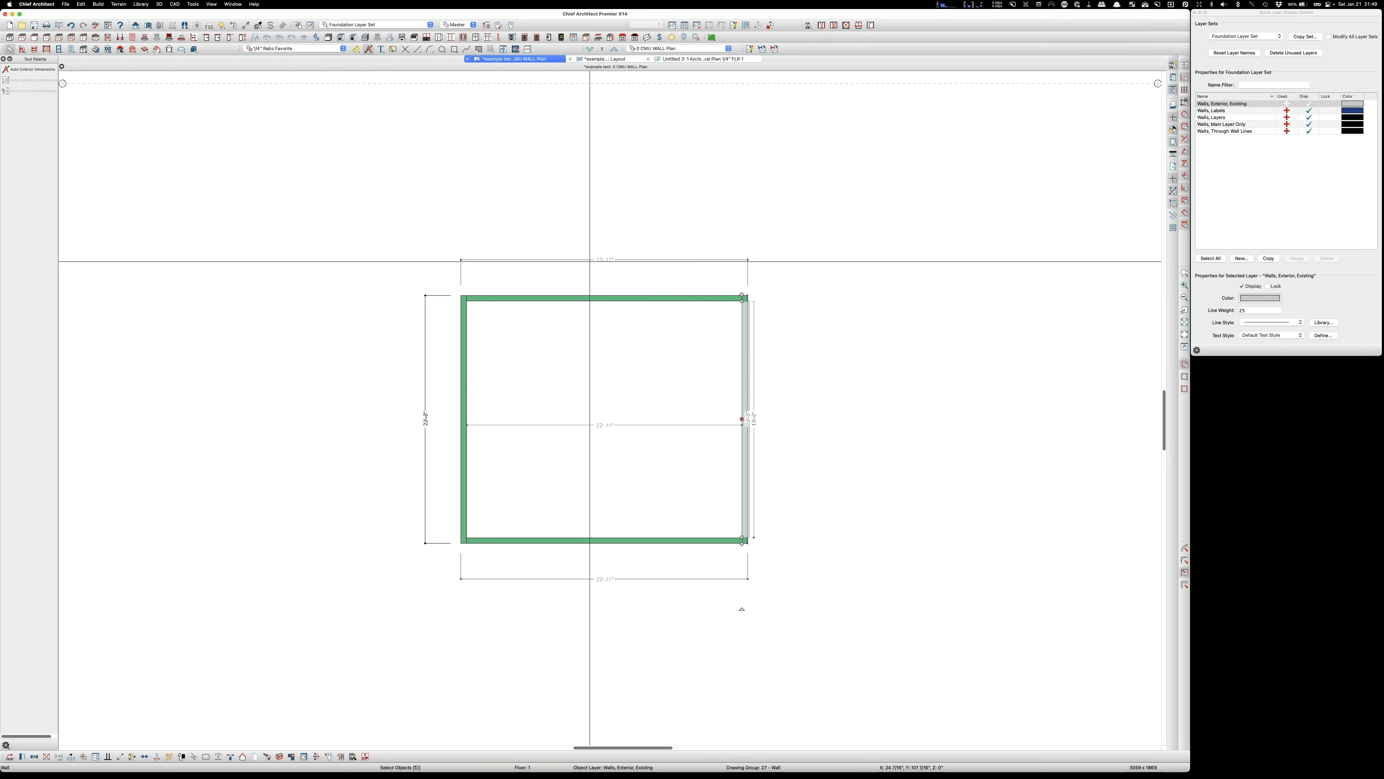
left_click(548, 298)
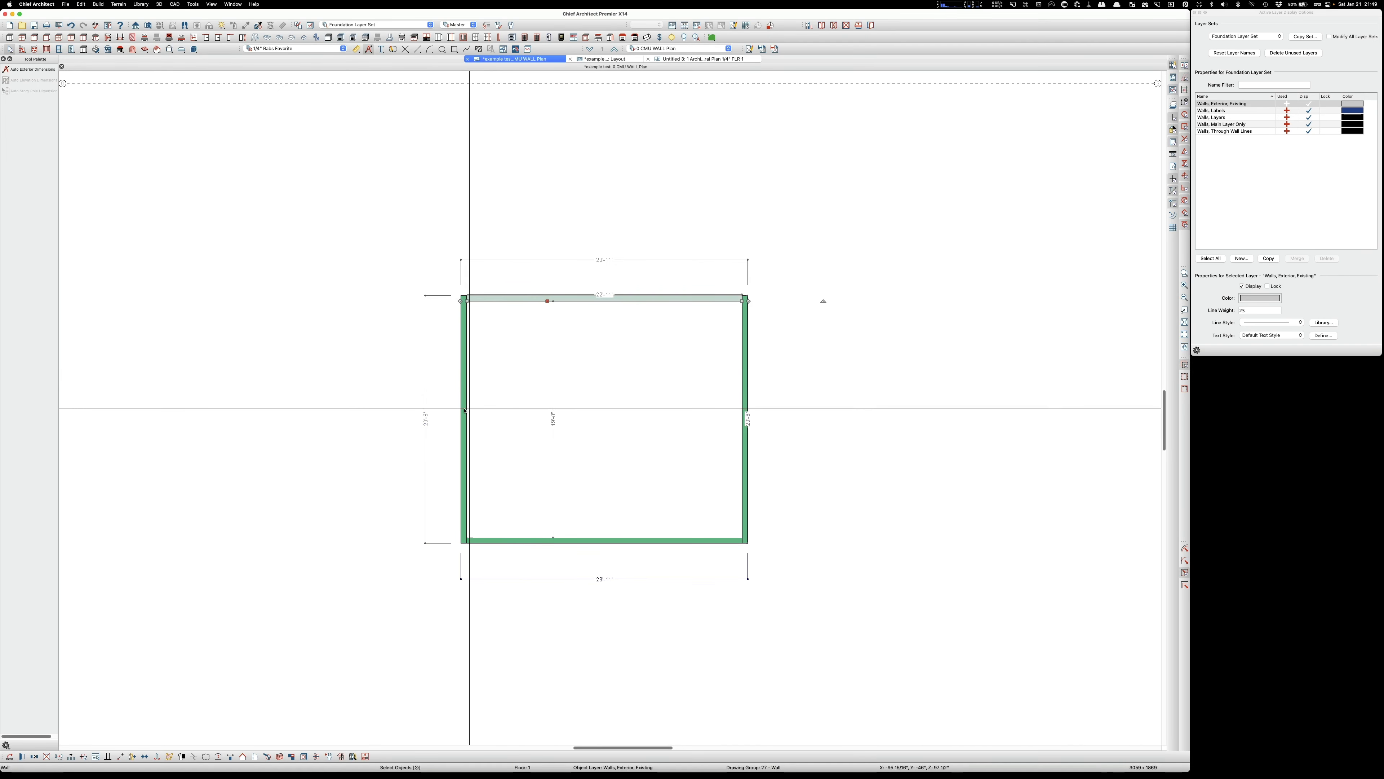
left_click(428, 420)
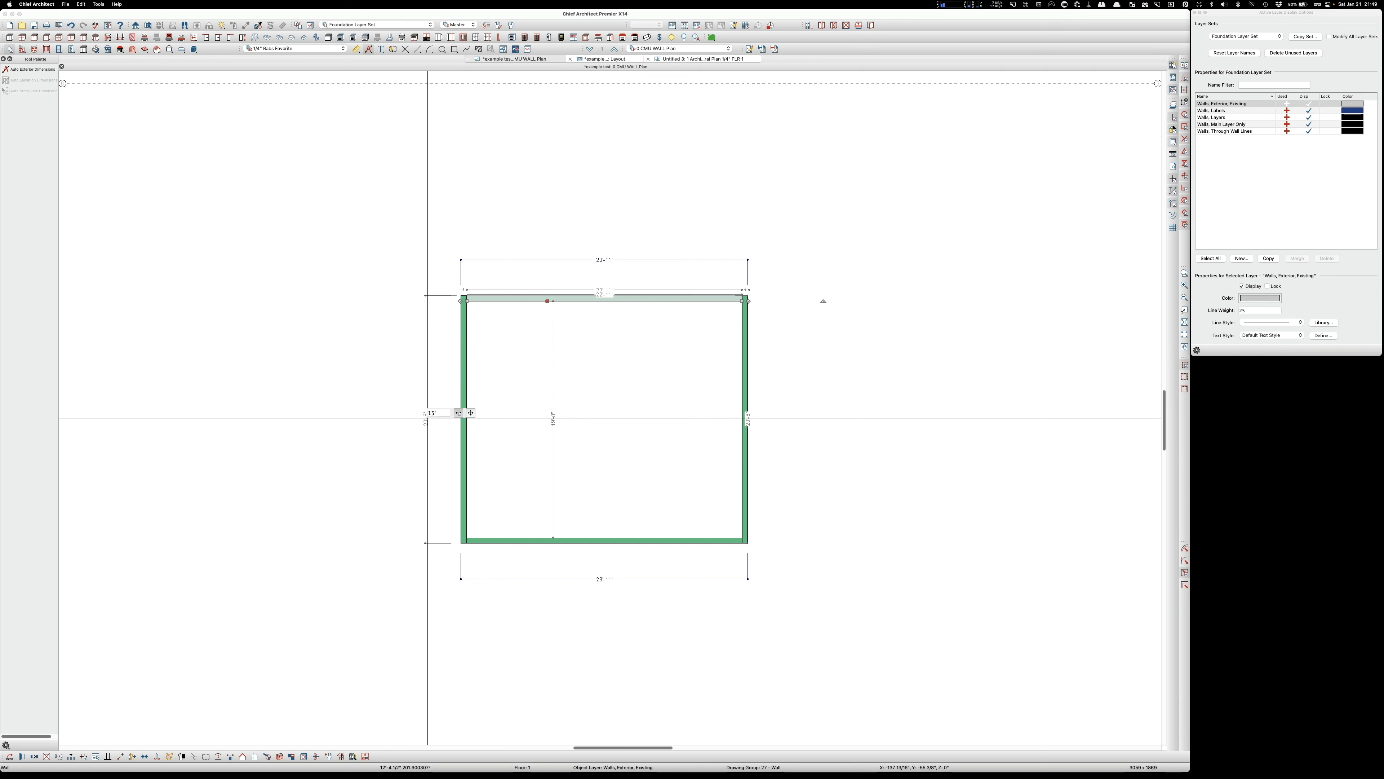
key("Return")
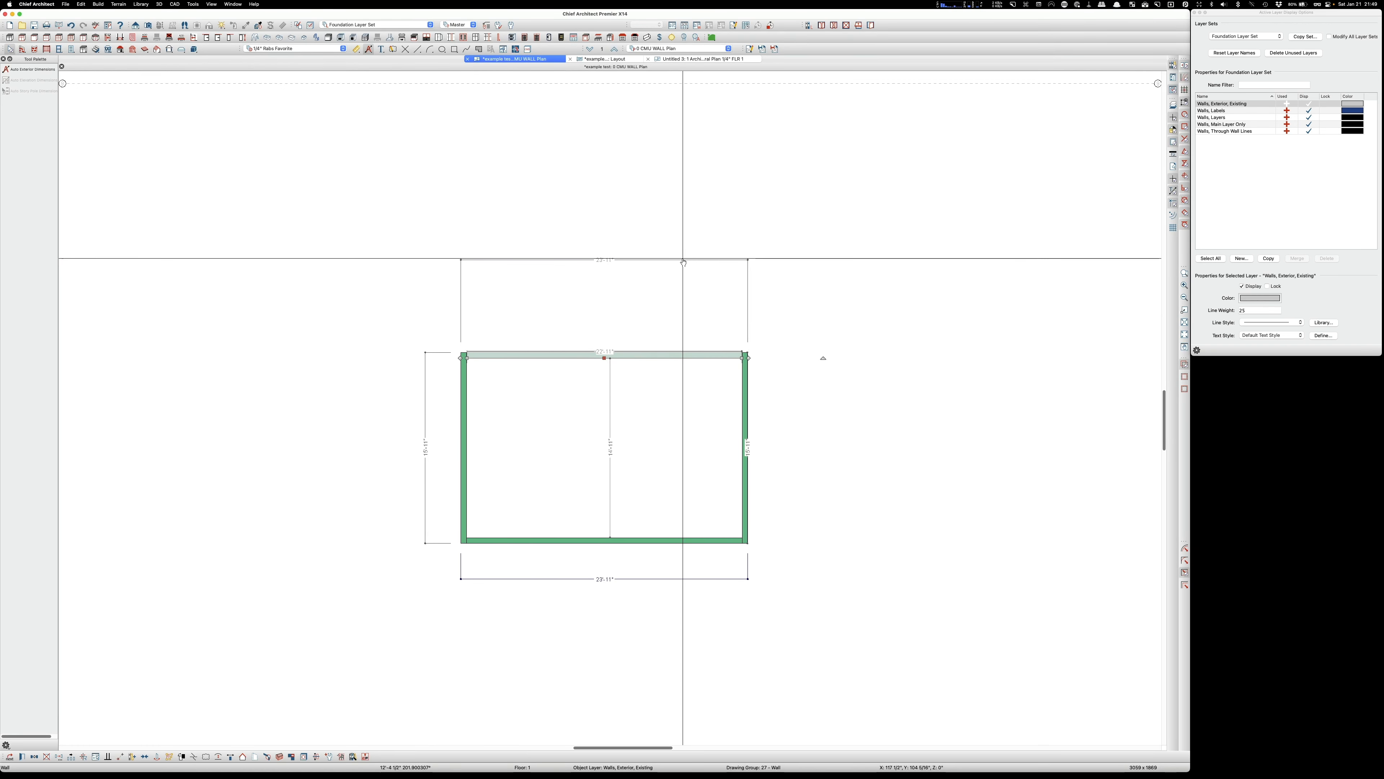
Step: Delete the four dimension lines around the room and regenerate the automatic exterior dimensions for the resized walls
left_click(734, 281)
left_click(731, 259)
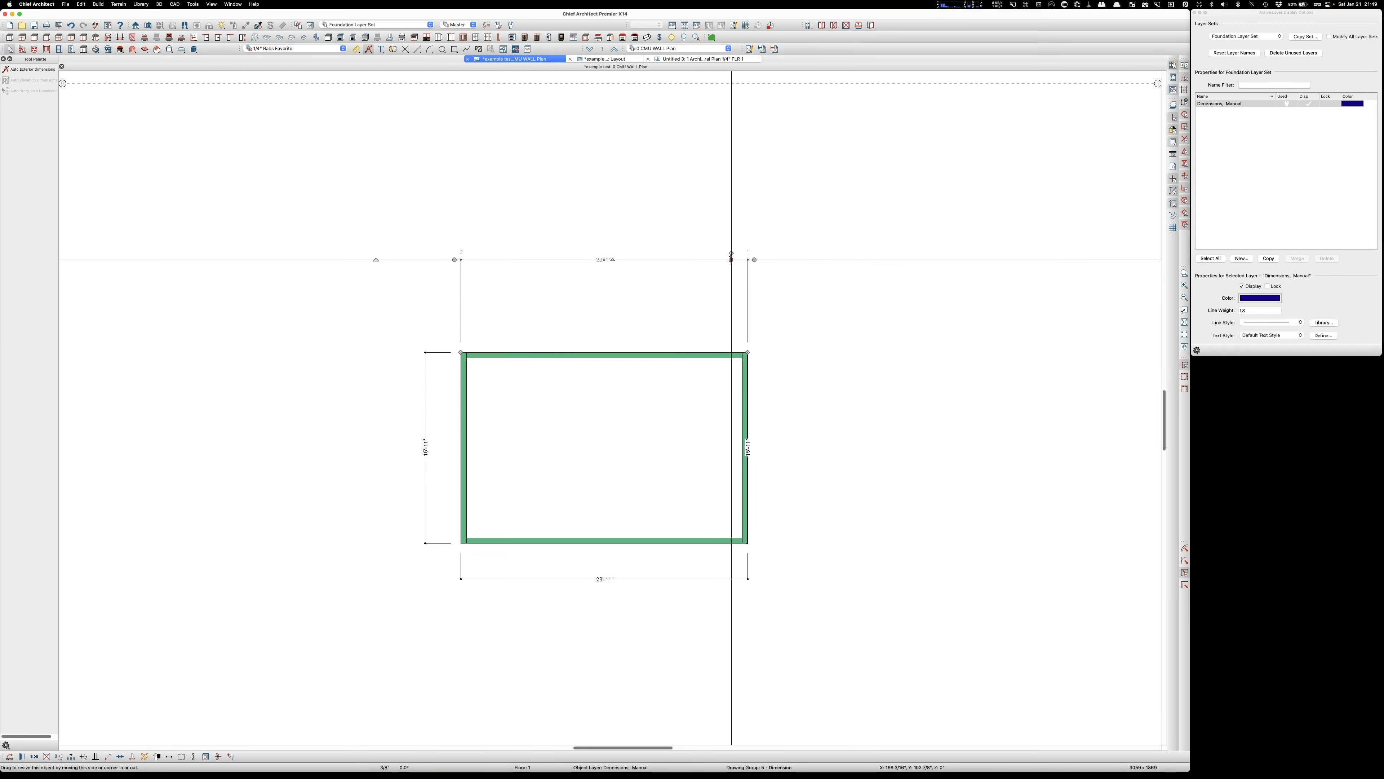
key("Delete")
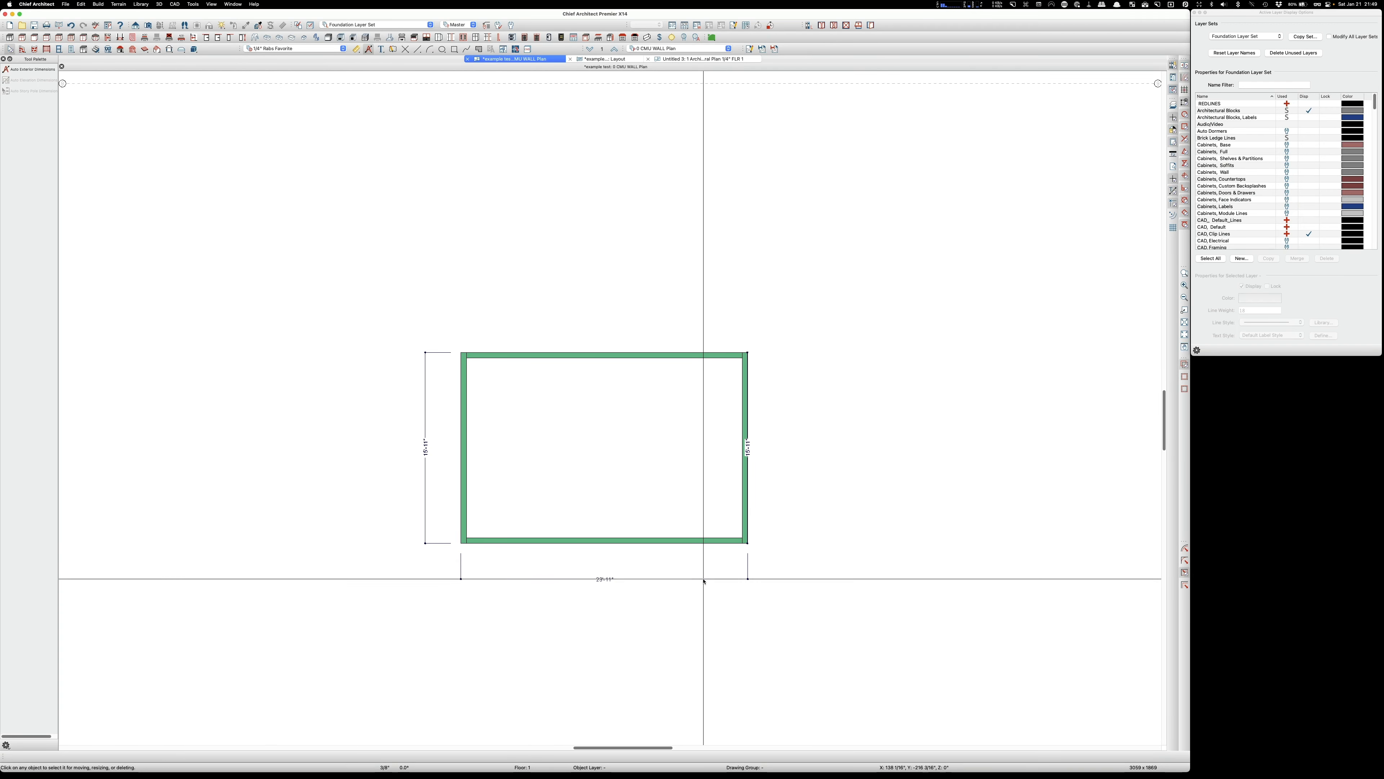
key("Delete")
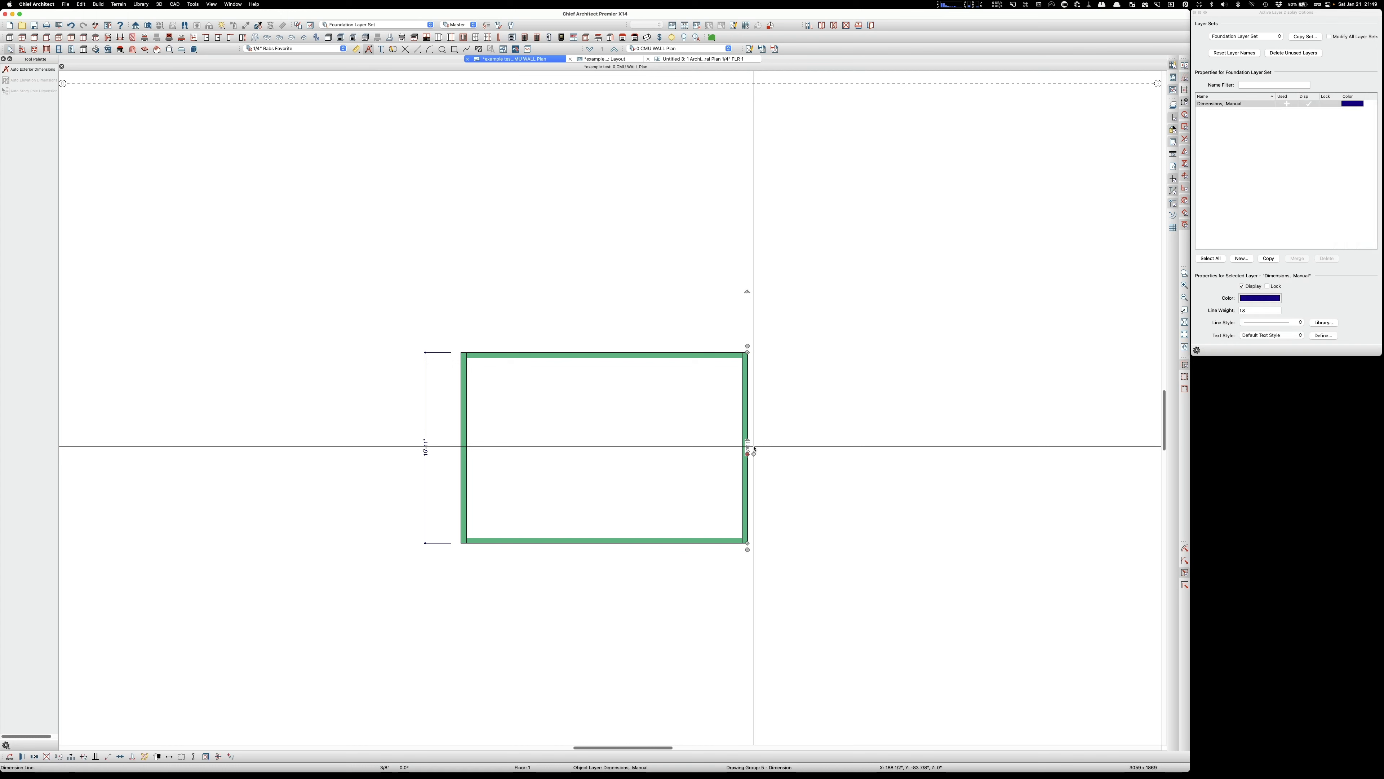
left_click(425, 436)
key("Delete")
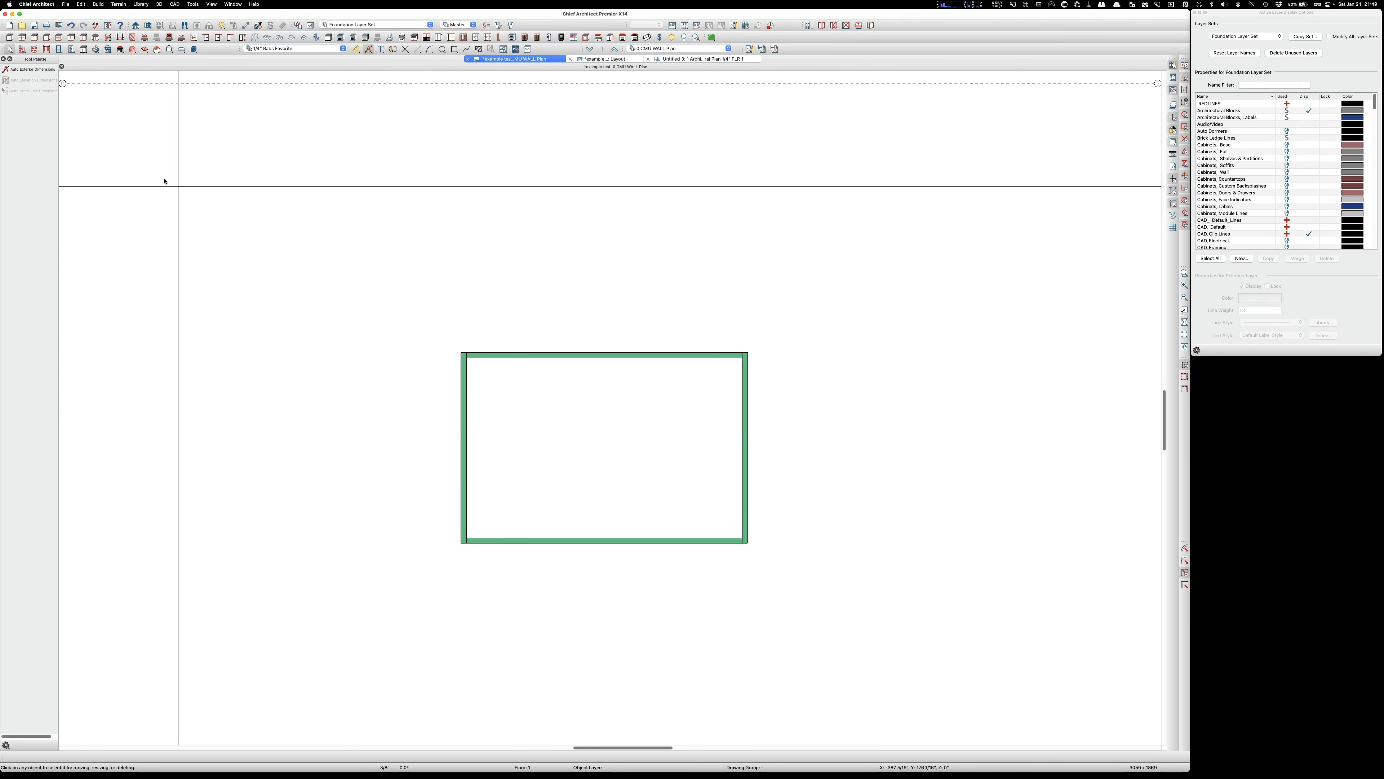
left_click(30, 70)
scroll(545, 387, "up", 2)
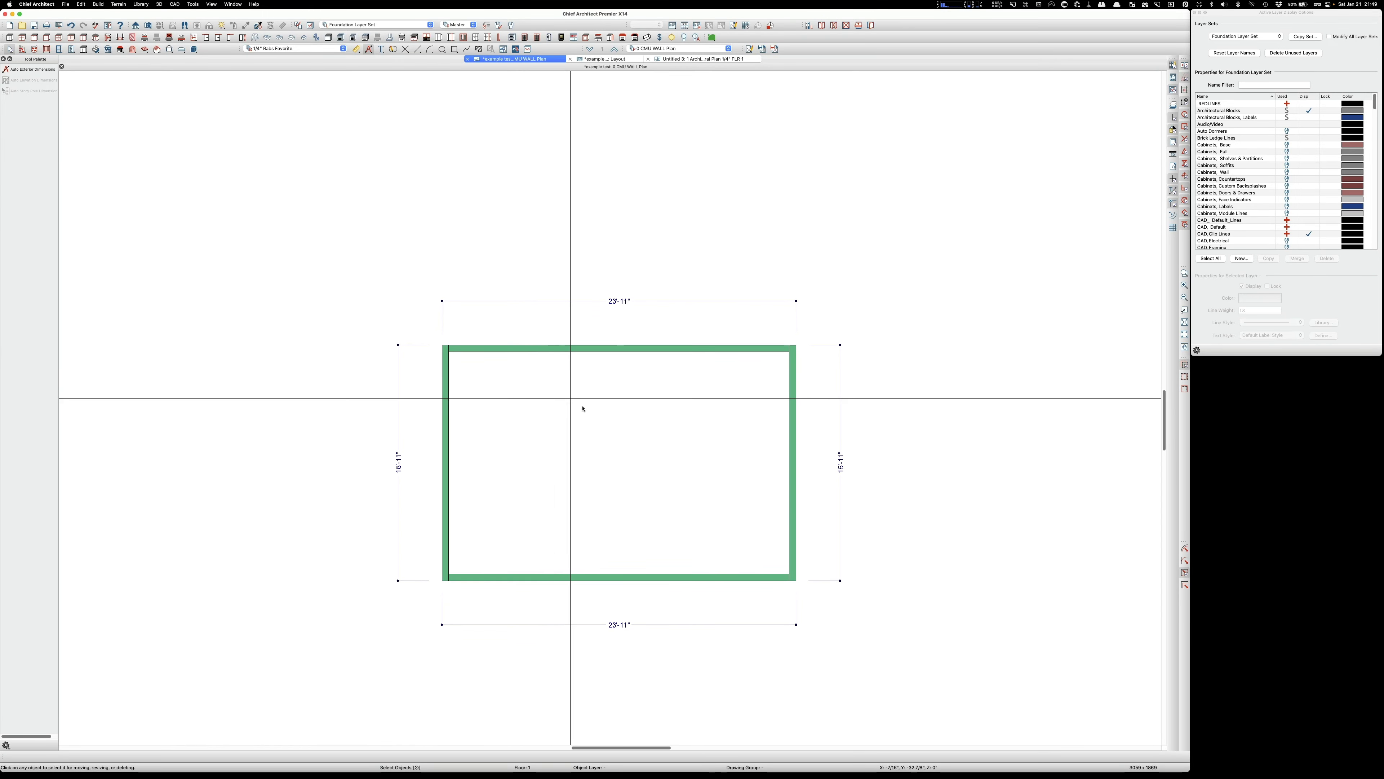
left_click(793, 364)
left_click(613, 302)
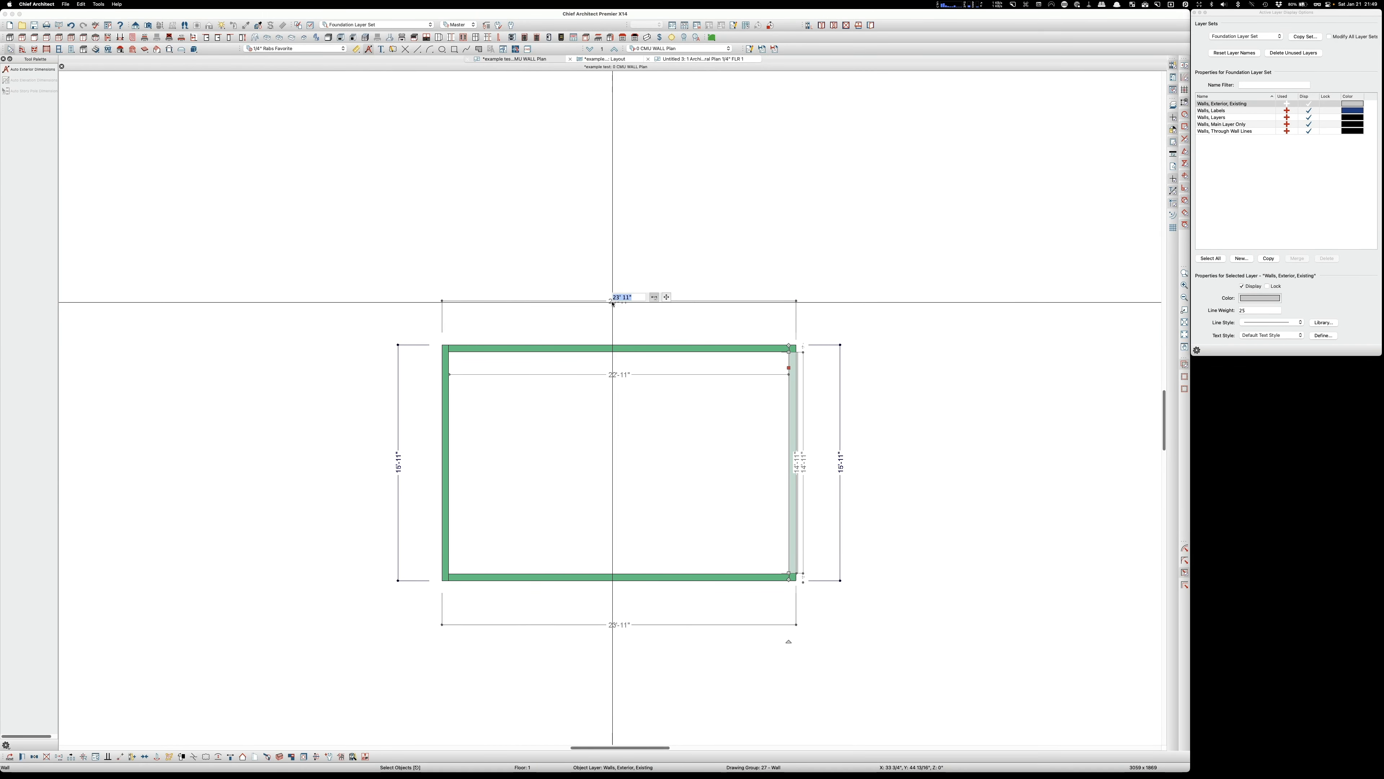
key("Escape")
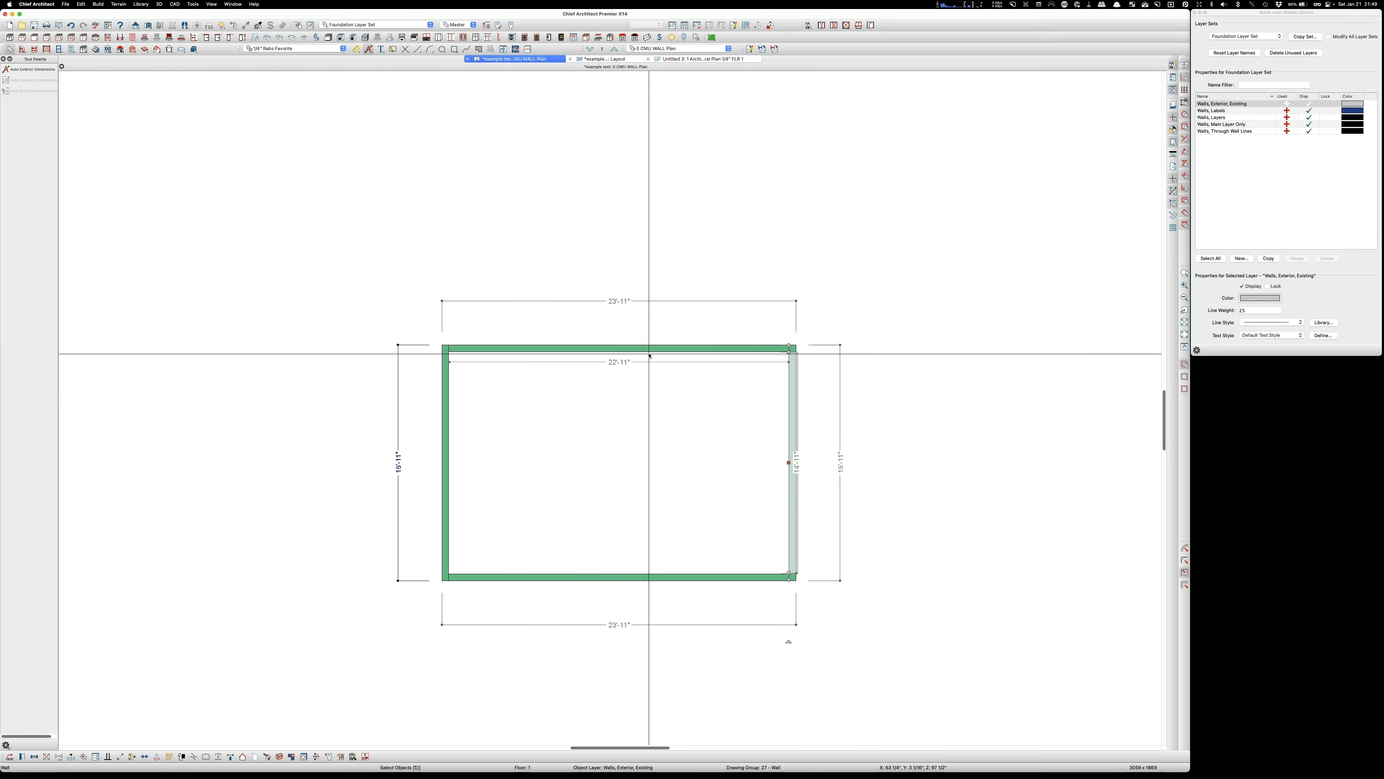
key("Escape")
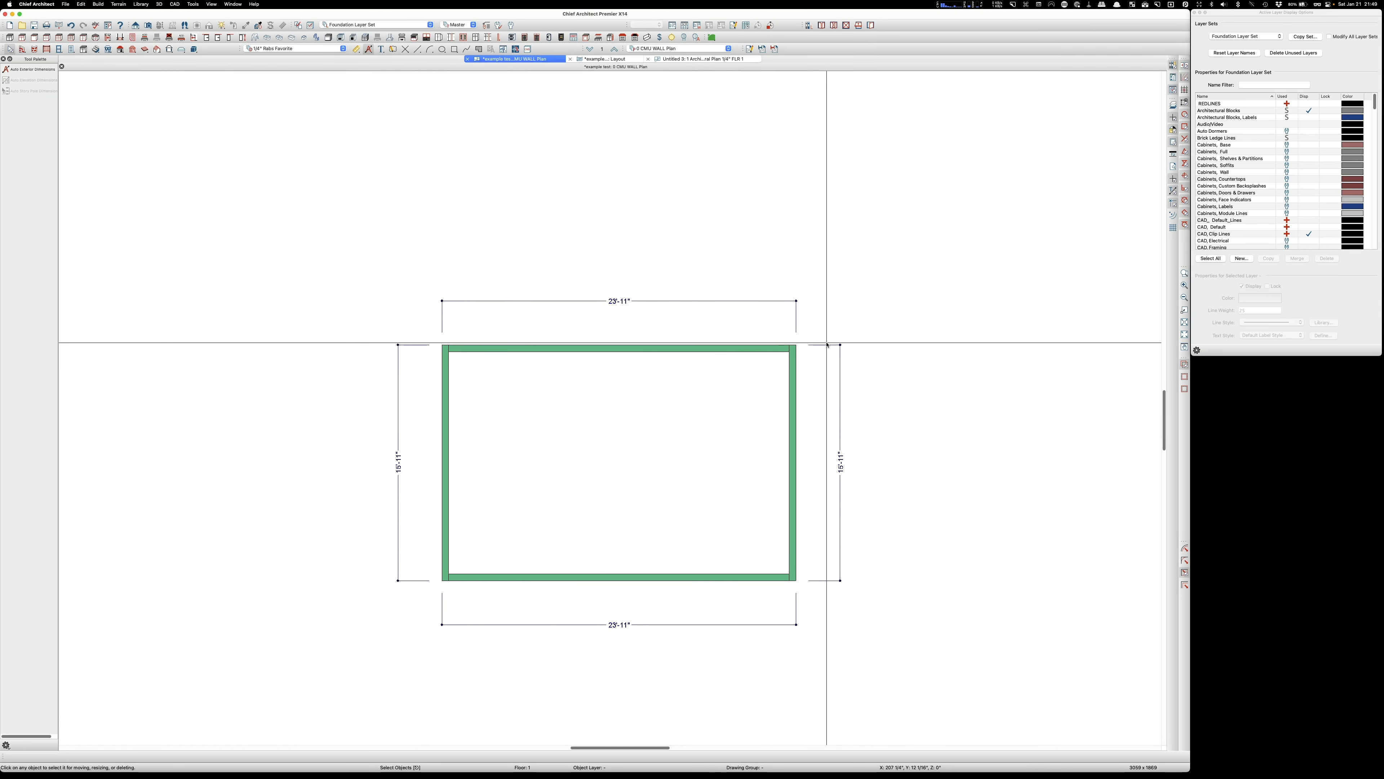
Step: Turn off the display of the "Walls, Main Layer Only" layer and inspect how the exterior walls are drawn
left_click(794, 389)
left_click(1311, 125)
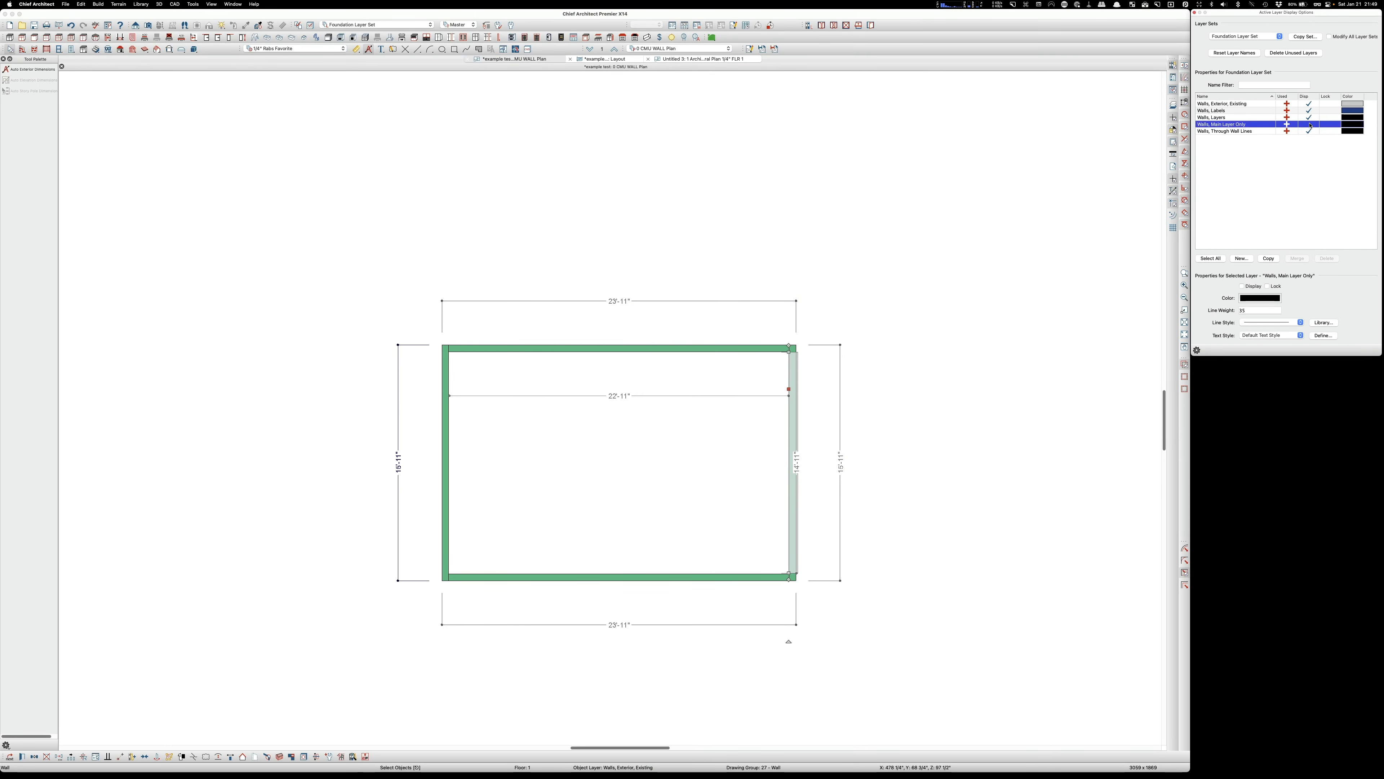
left_click(608, 336)
scroll(446, 341, "up", 5)
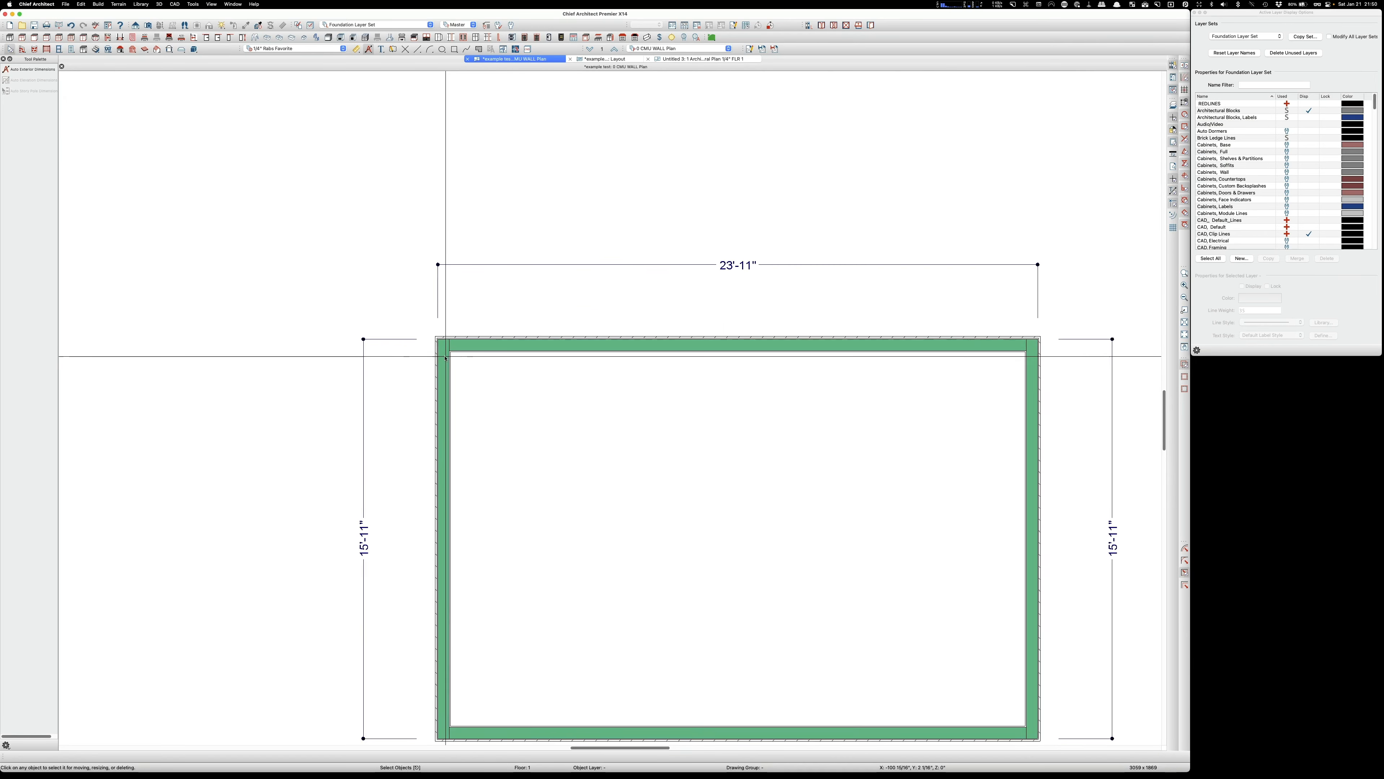
scroll(449, 321, "down", 5)
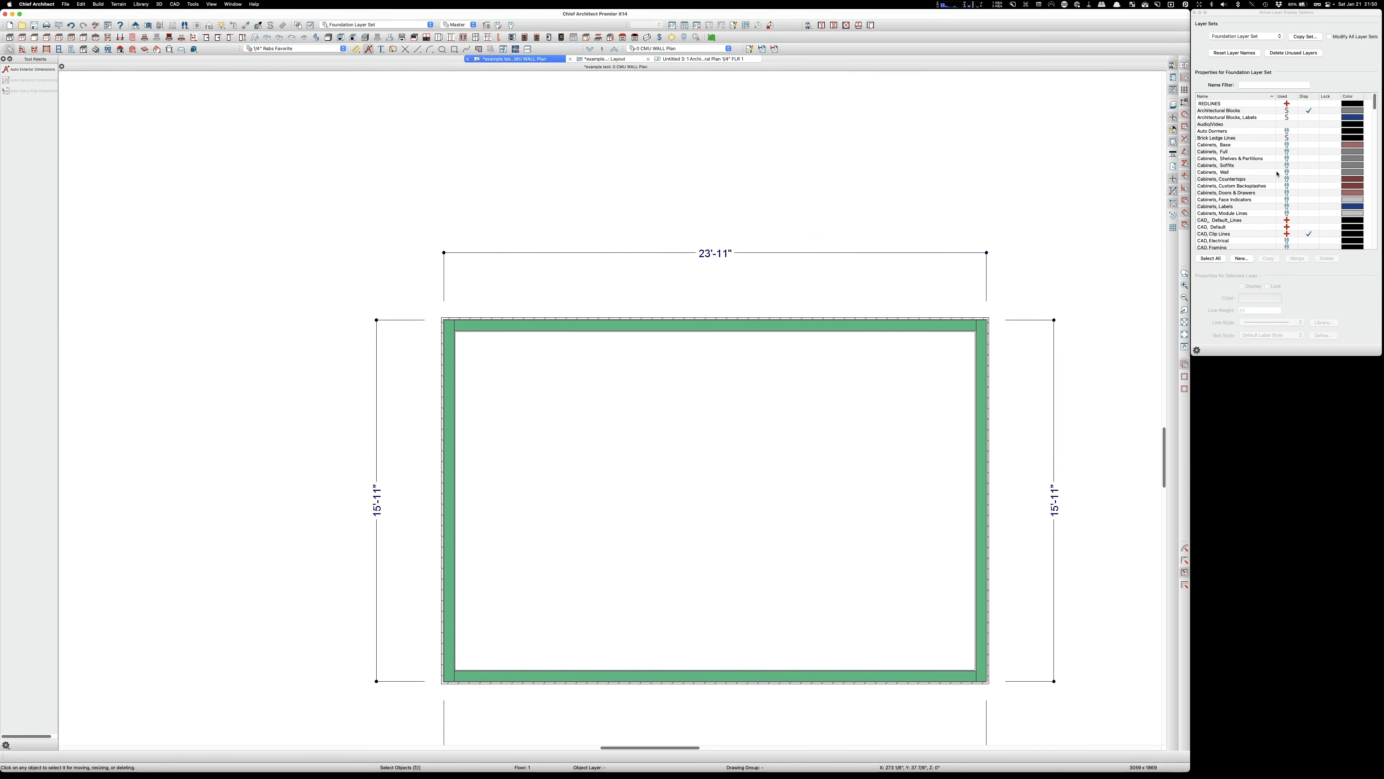
Step: Turn the display of the "Walls, Main Layer Only" layer back on, keeping the layer display options as they are
left_click(897, 322)
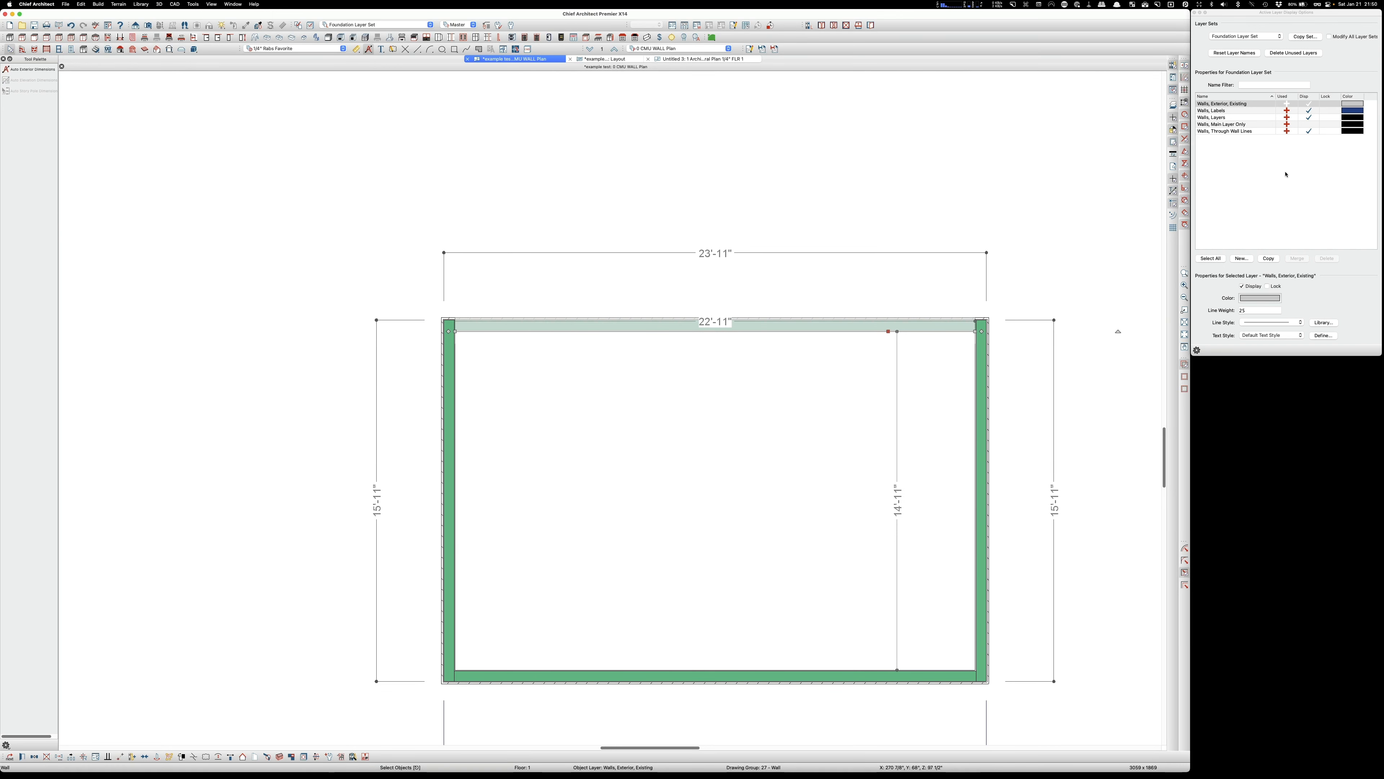
left_click(1300, 125)
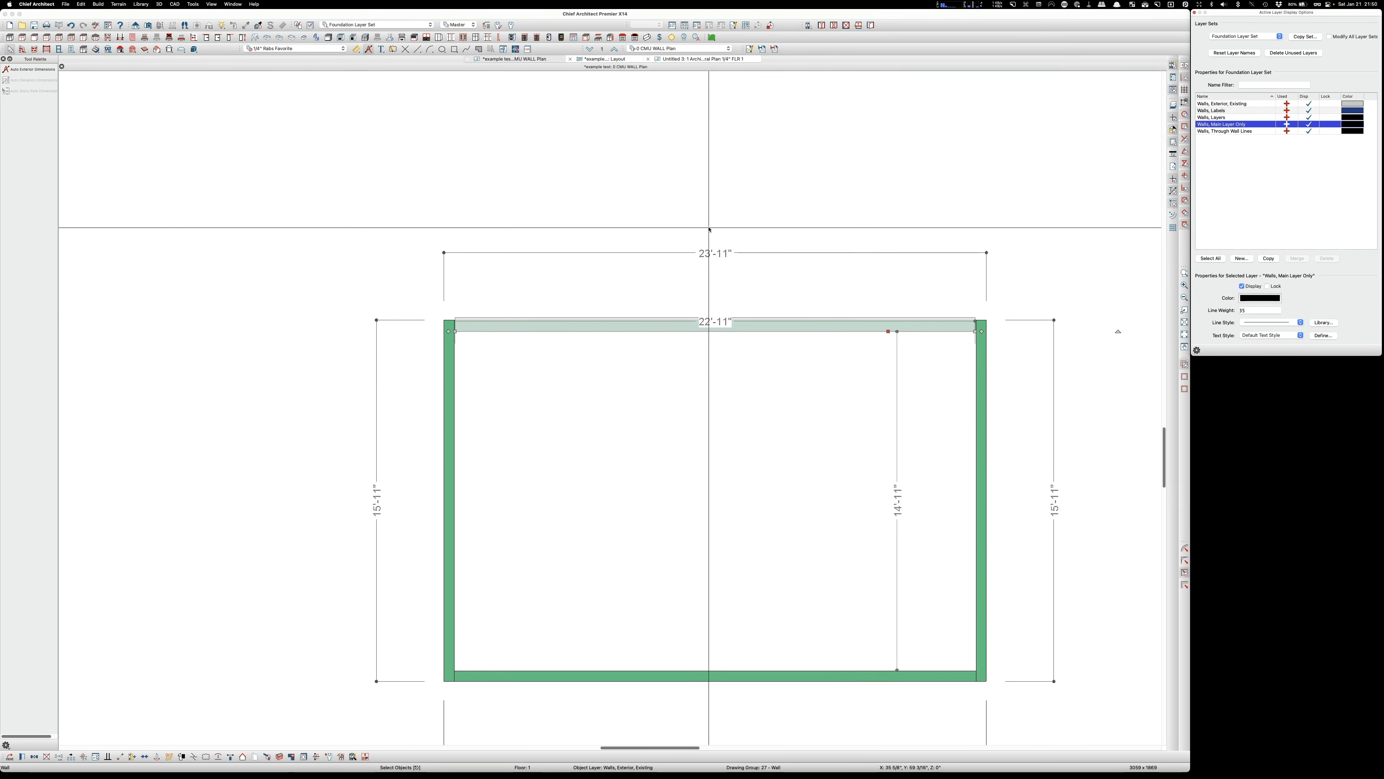
left_click(1197, 350)
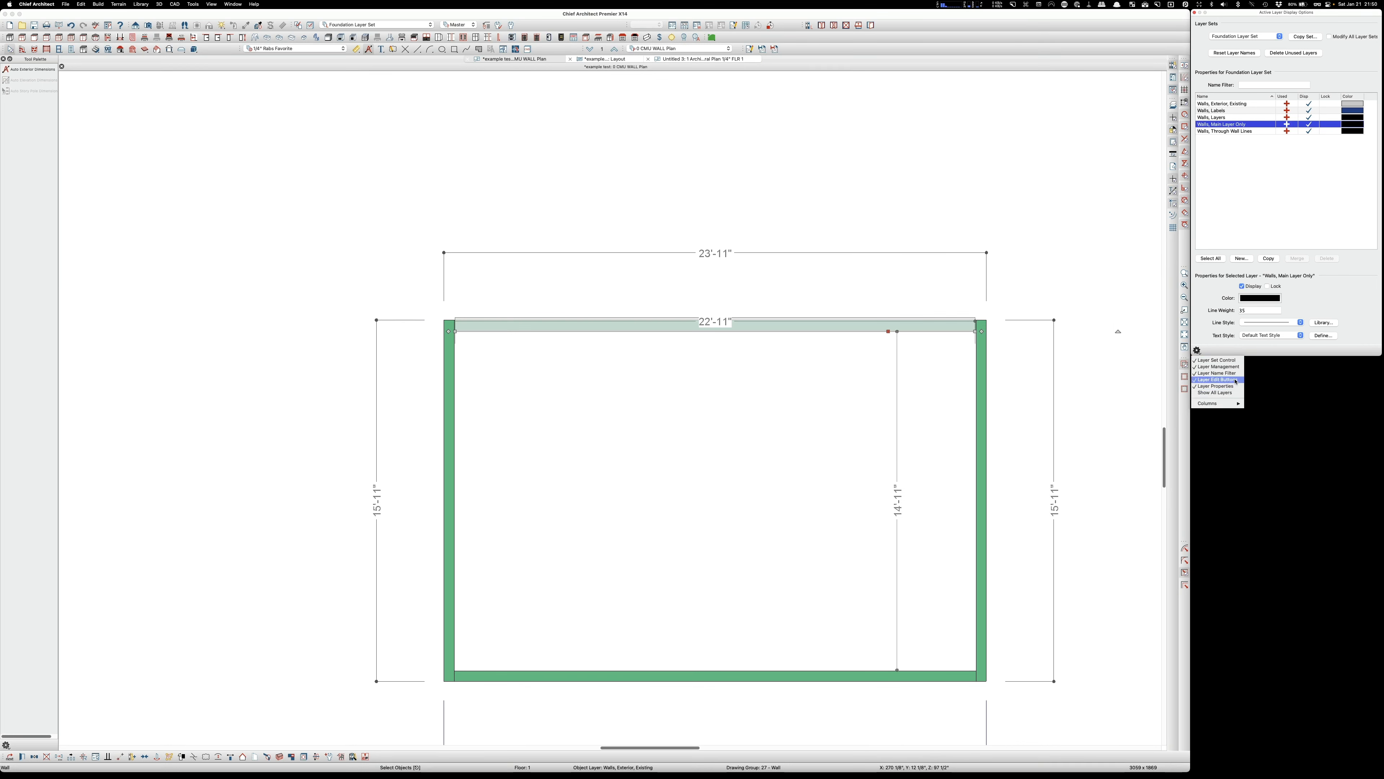
left_click(1197, 280)
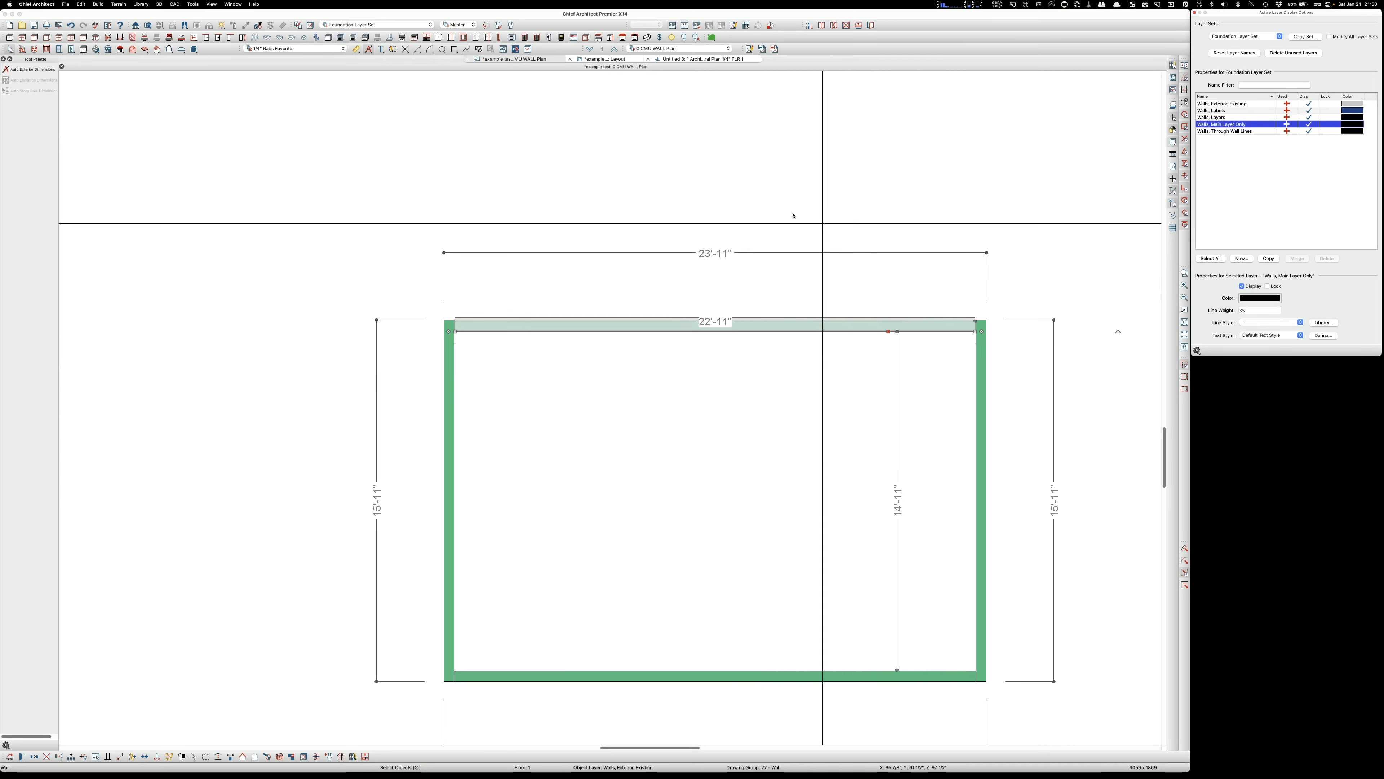
left_click(673, 182)
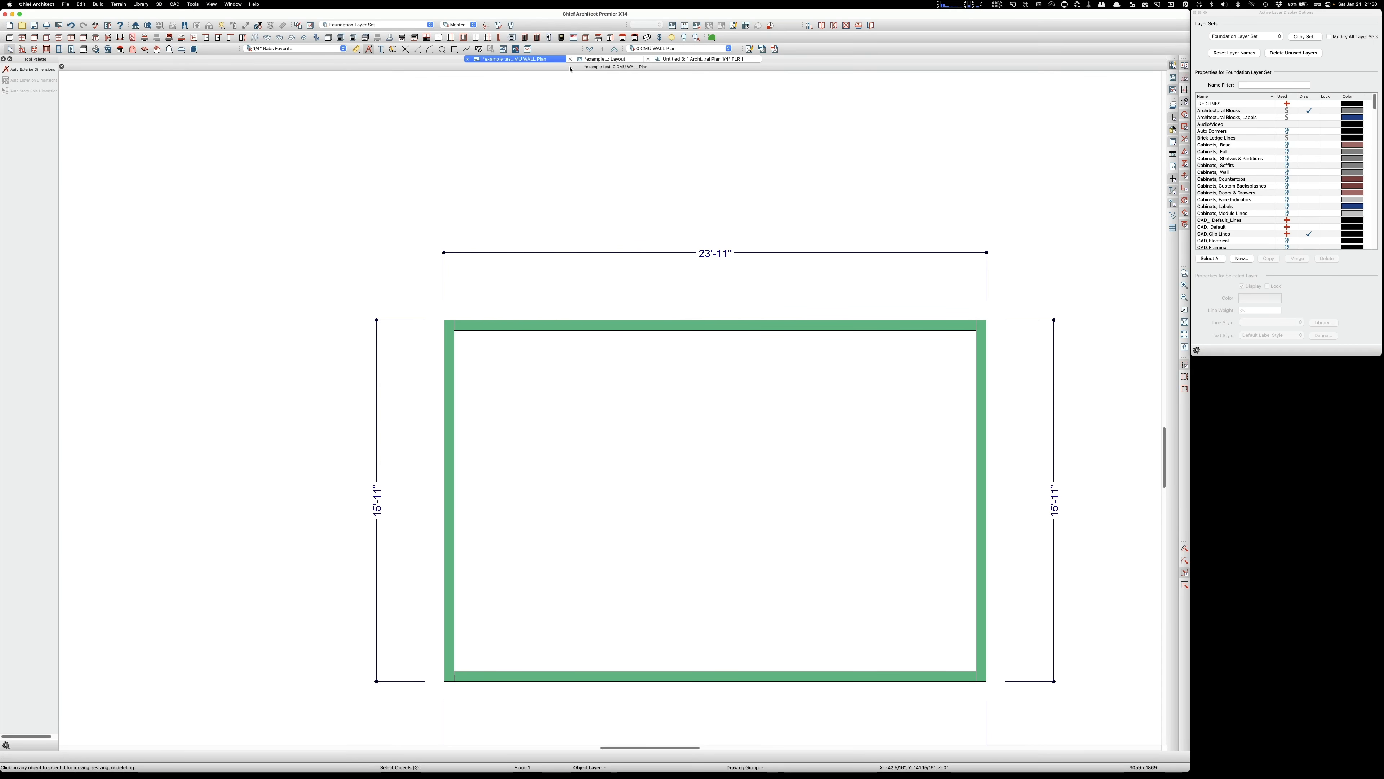
Step: Switch the plan down one floor to view the foundation on Floor 0
left_click(591, 49)
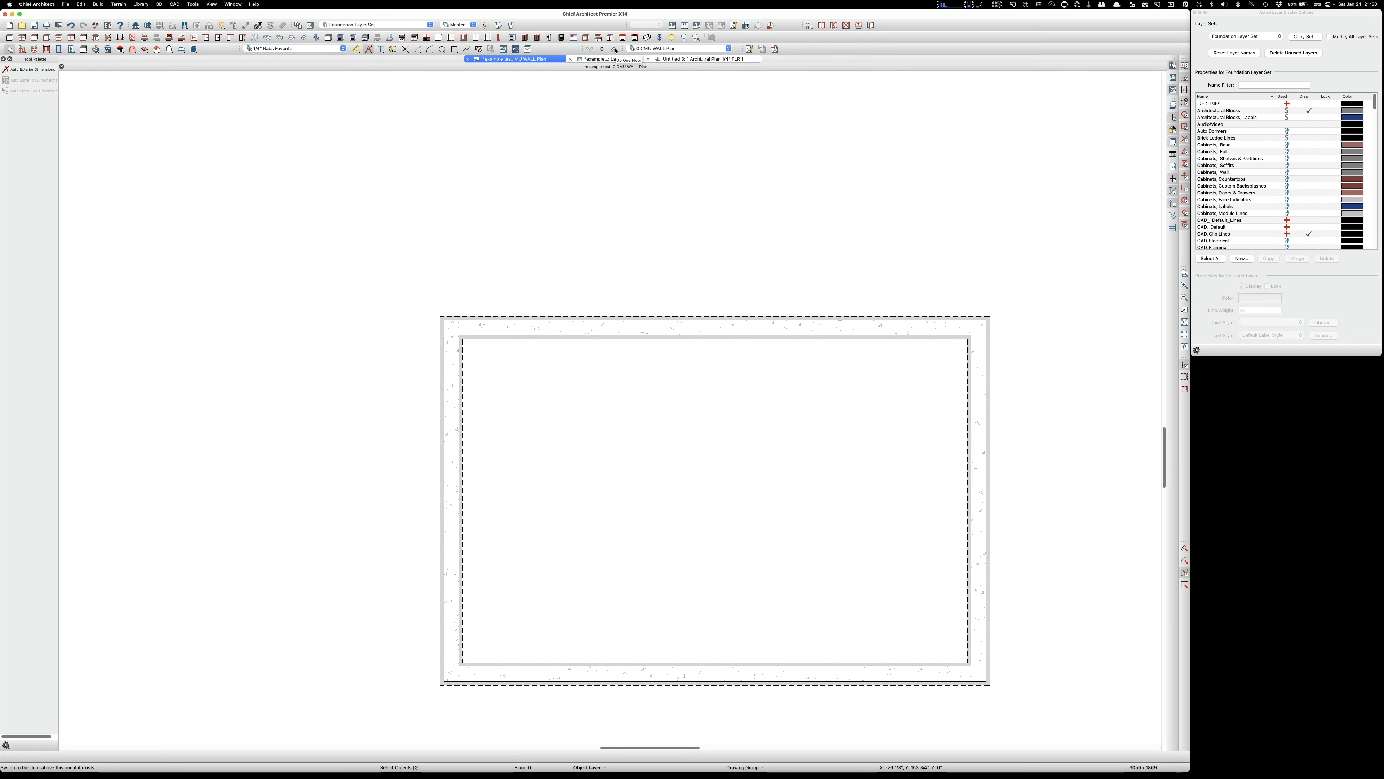
Step: Return the plan to Floor 1 and create a perspective floor overview of the example building
left_click(615, 50)
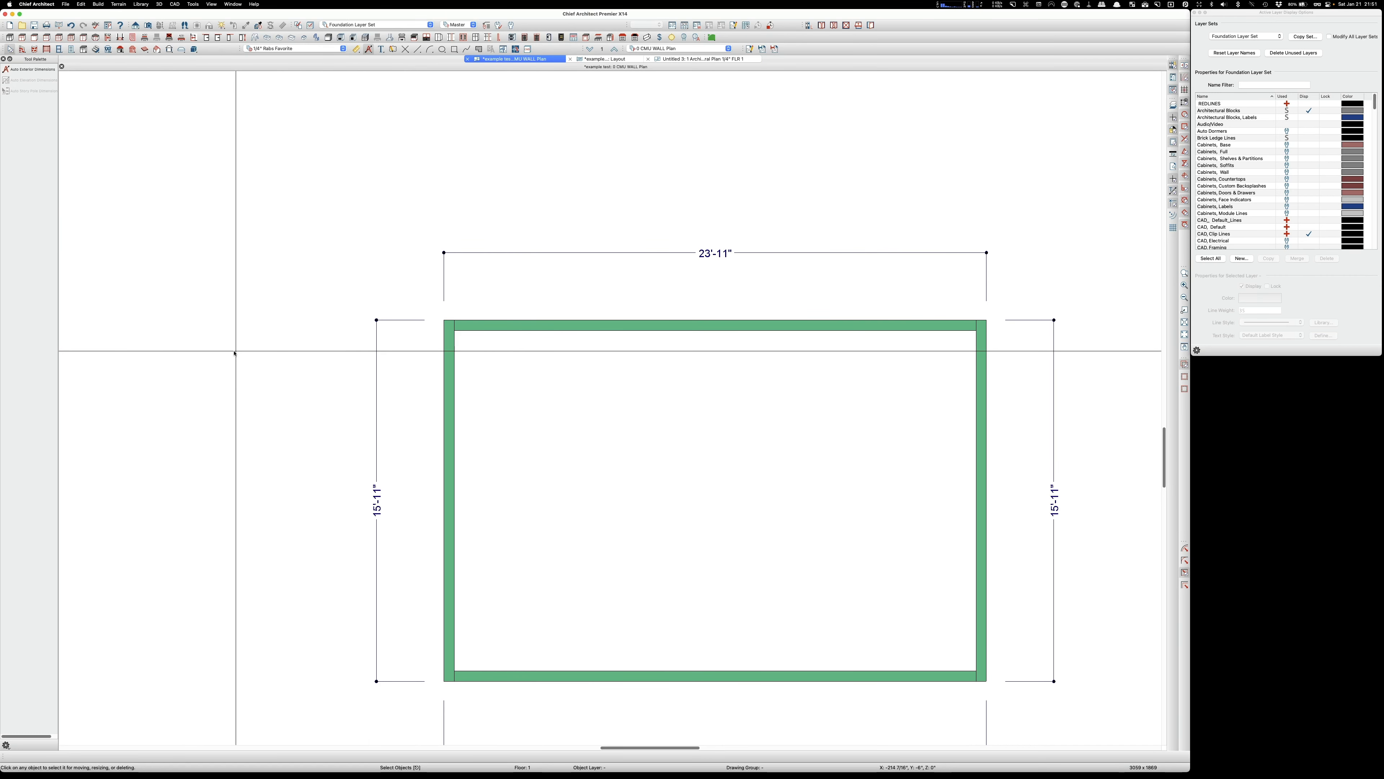
scroll(235, 353, "down", 2)
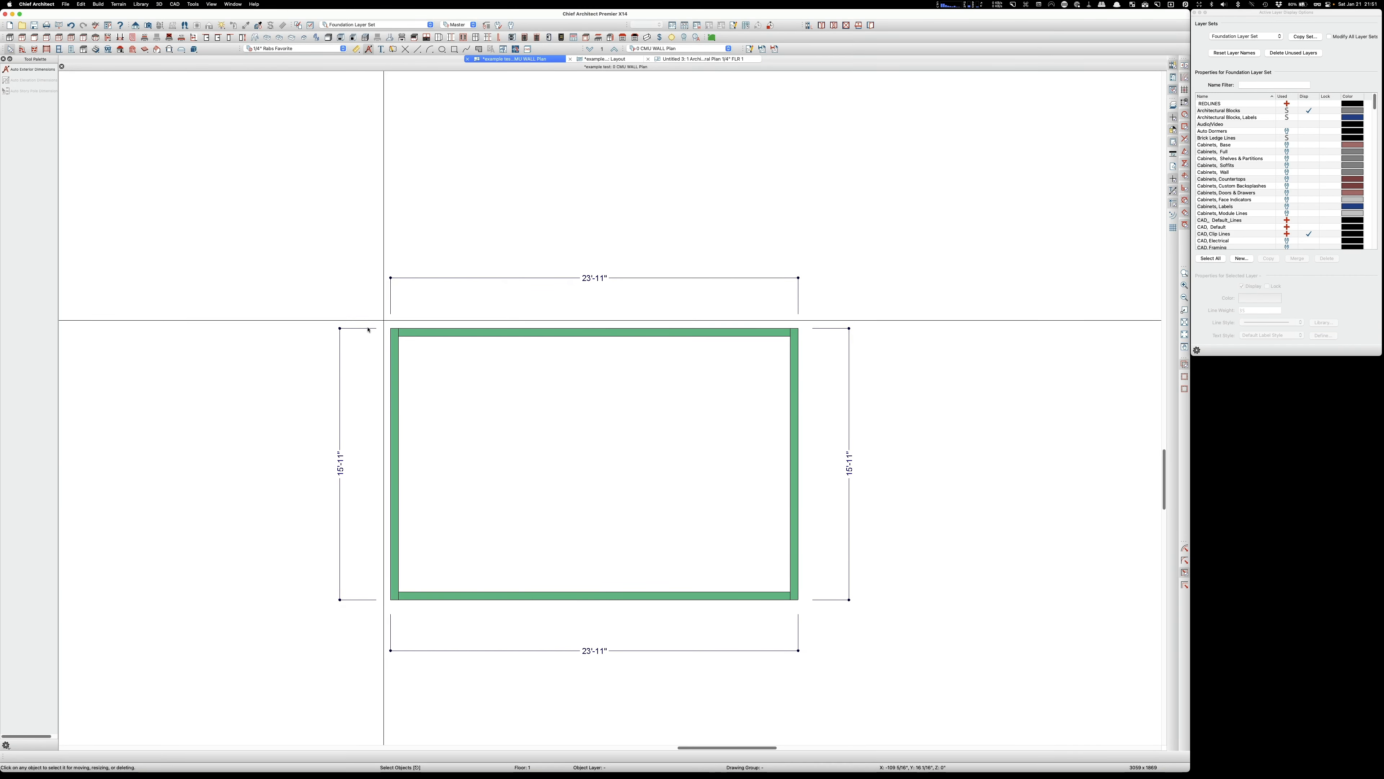
scroll(628, 518, "up", 1)
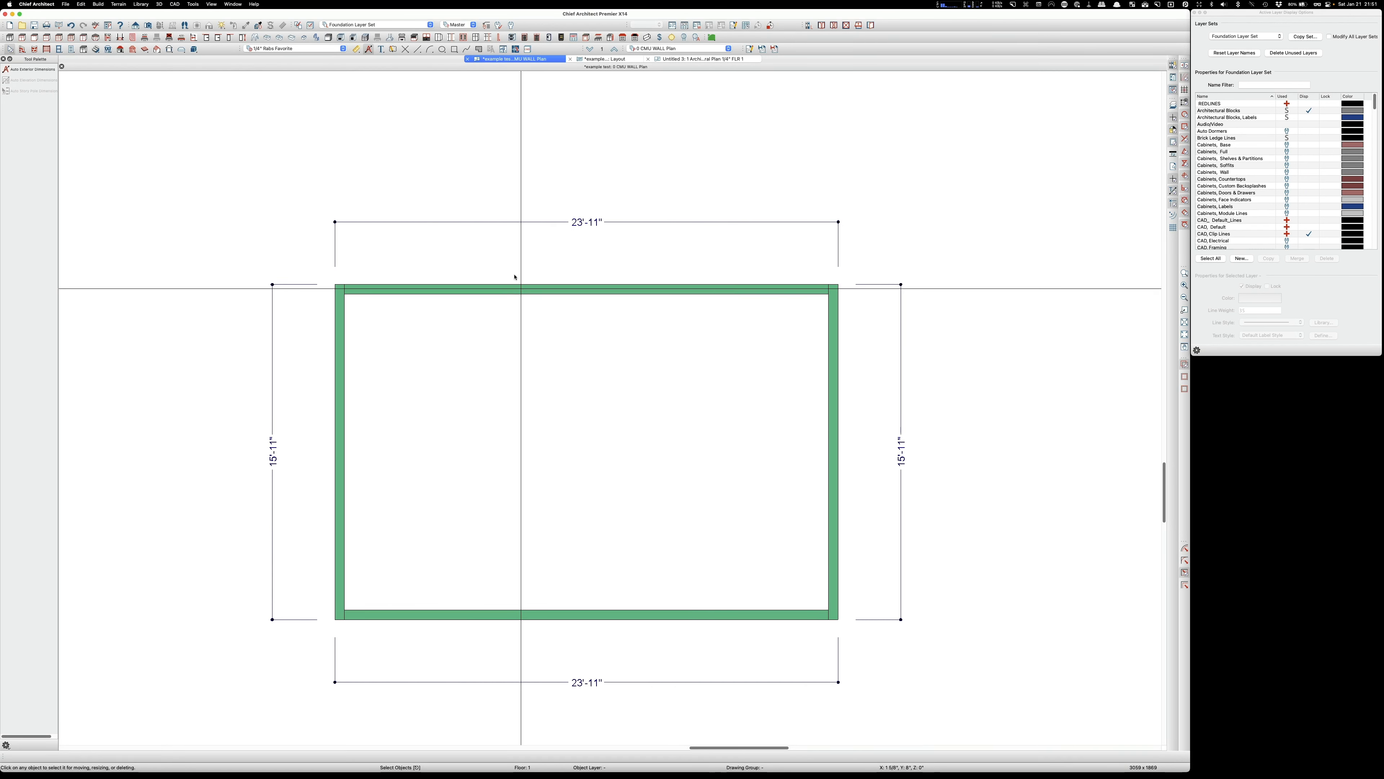
left_click(148, 26)
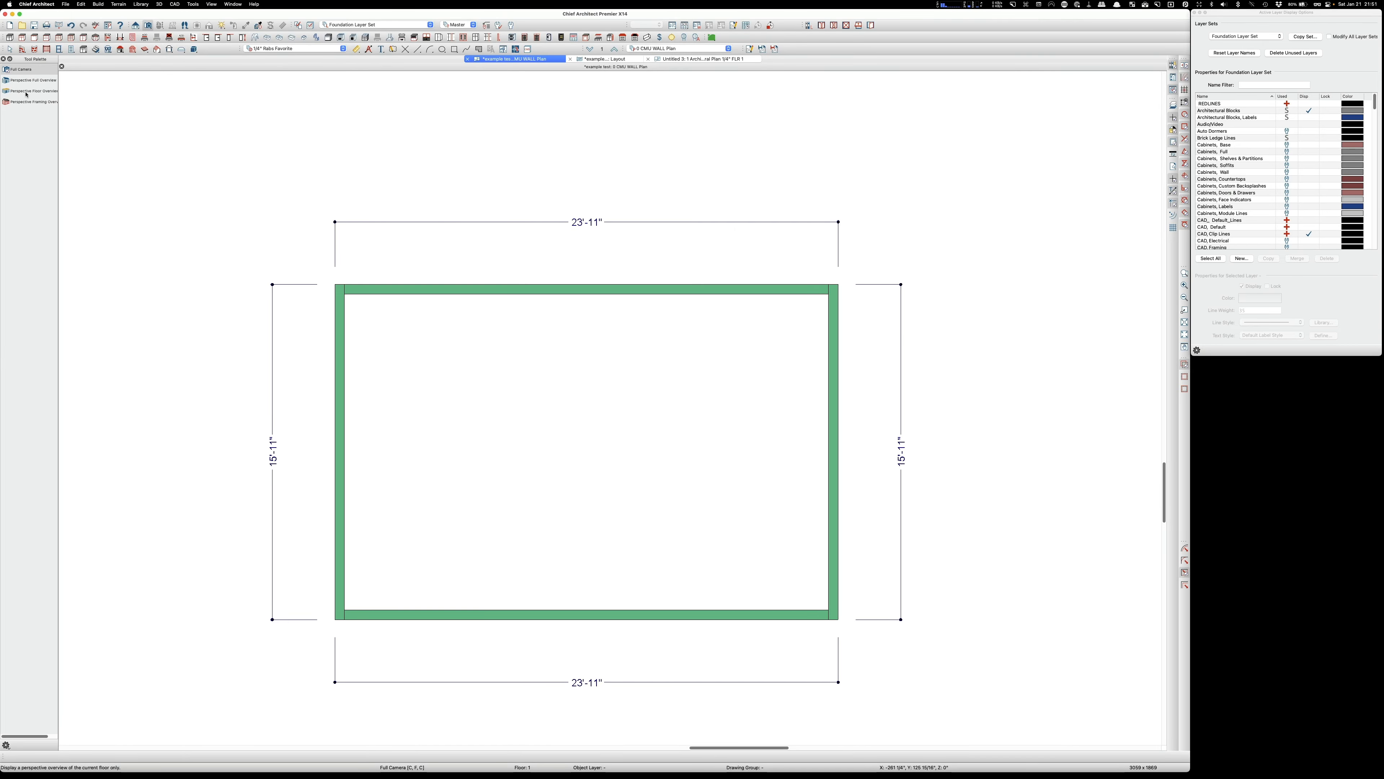
left_click(638, 370)
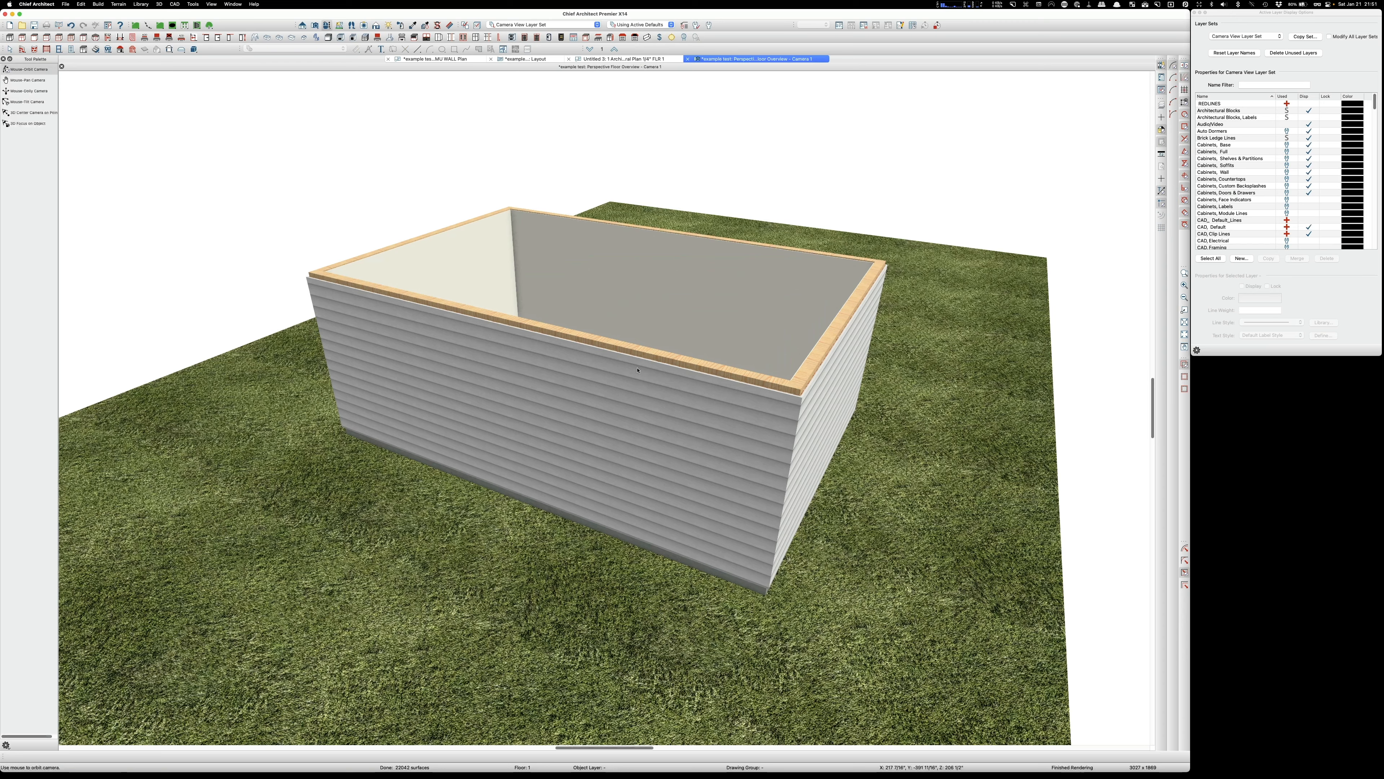
Step: Switch the 3D overview down to Floor 0 and examine the foundation walls and footings from several angles
left_click_drag(636, 431, 615, 452)
left_click(589, 49)
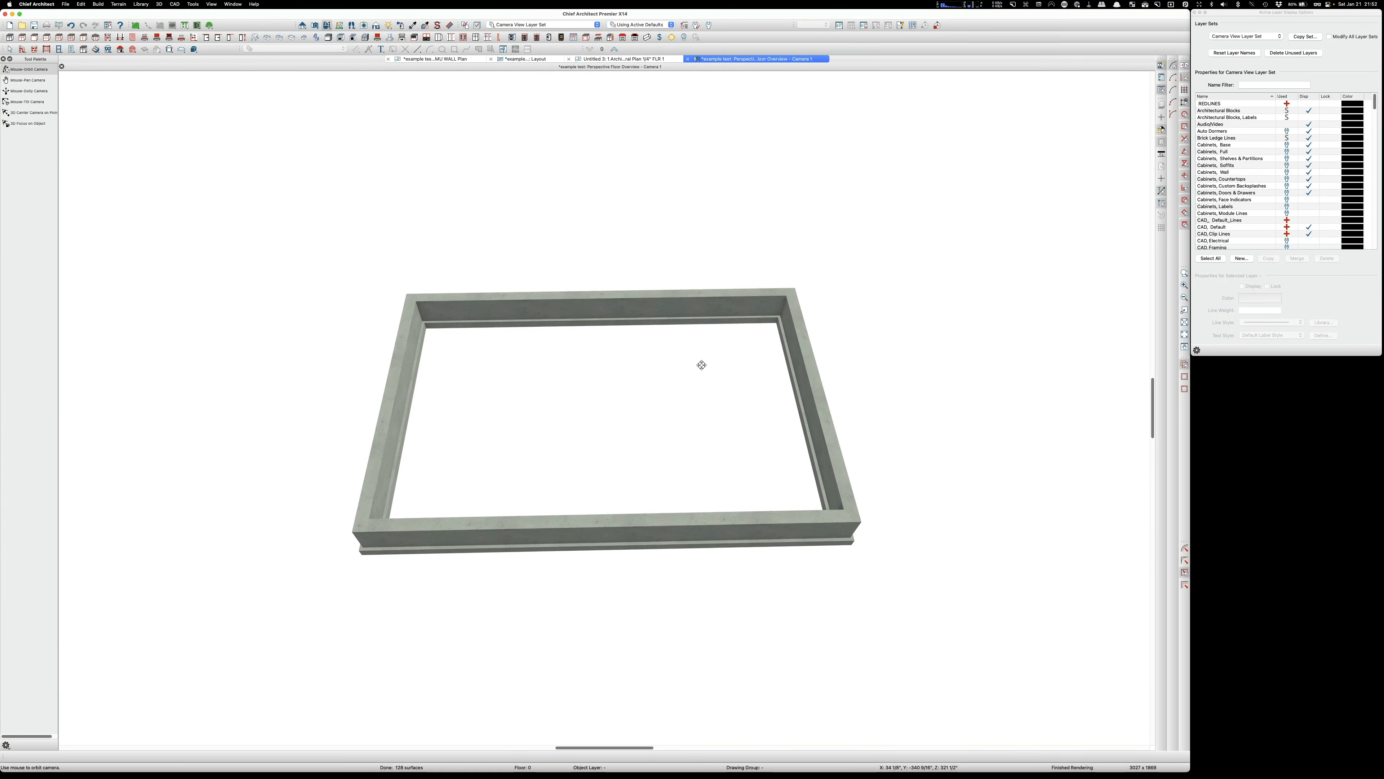
left_click_drag(701, 364, 685, 320)
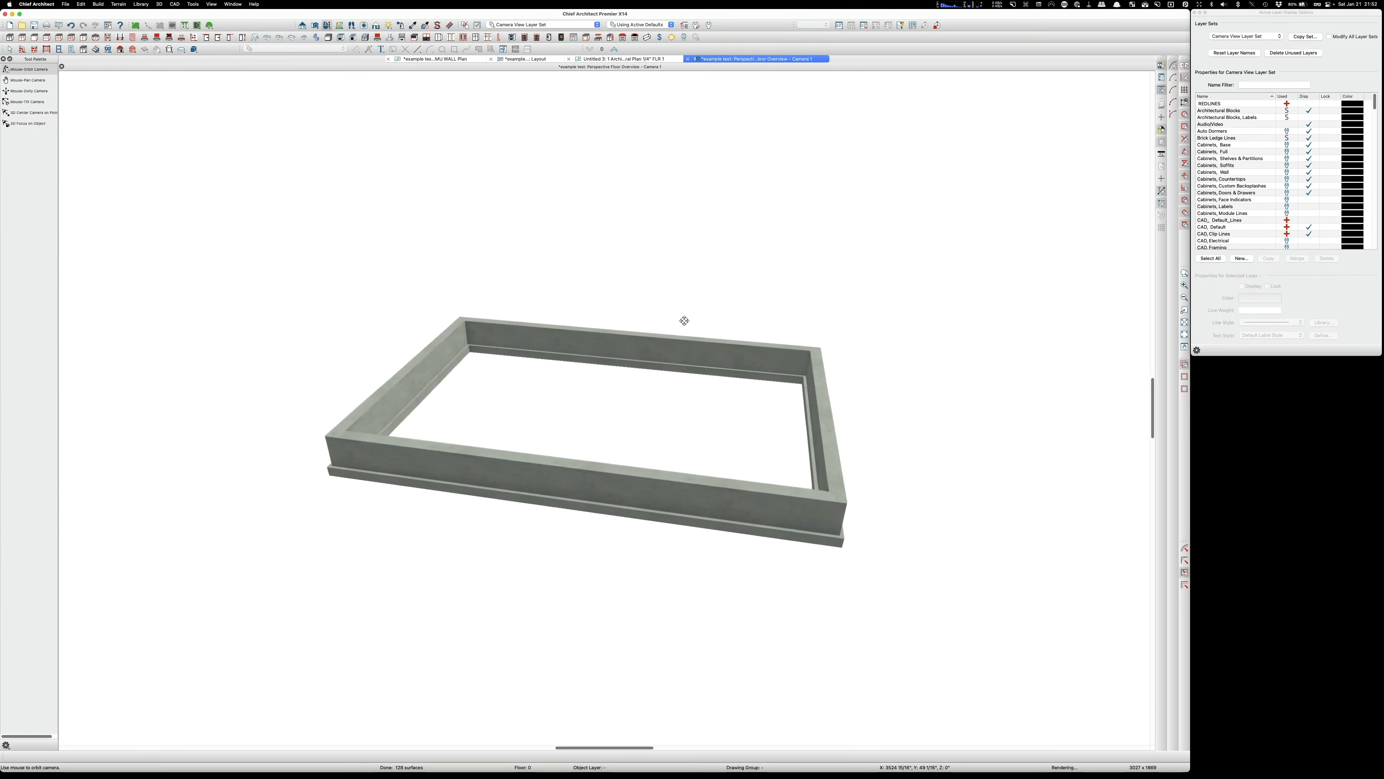
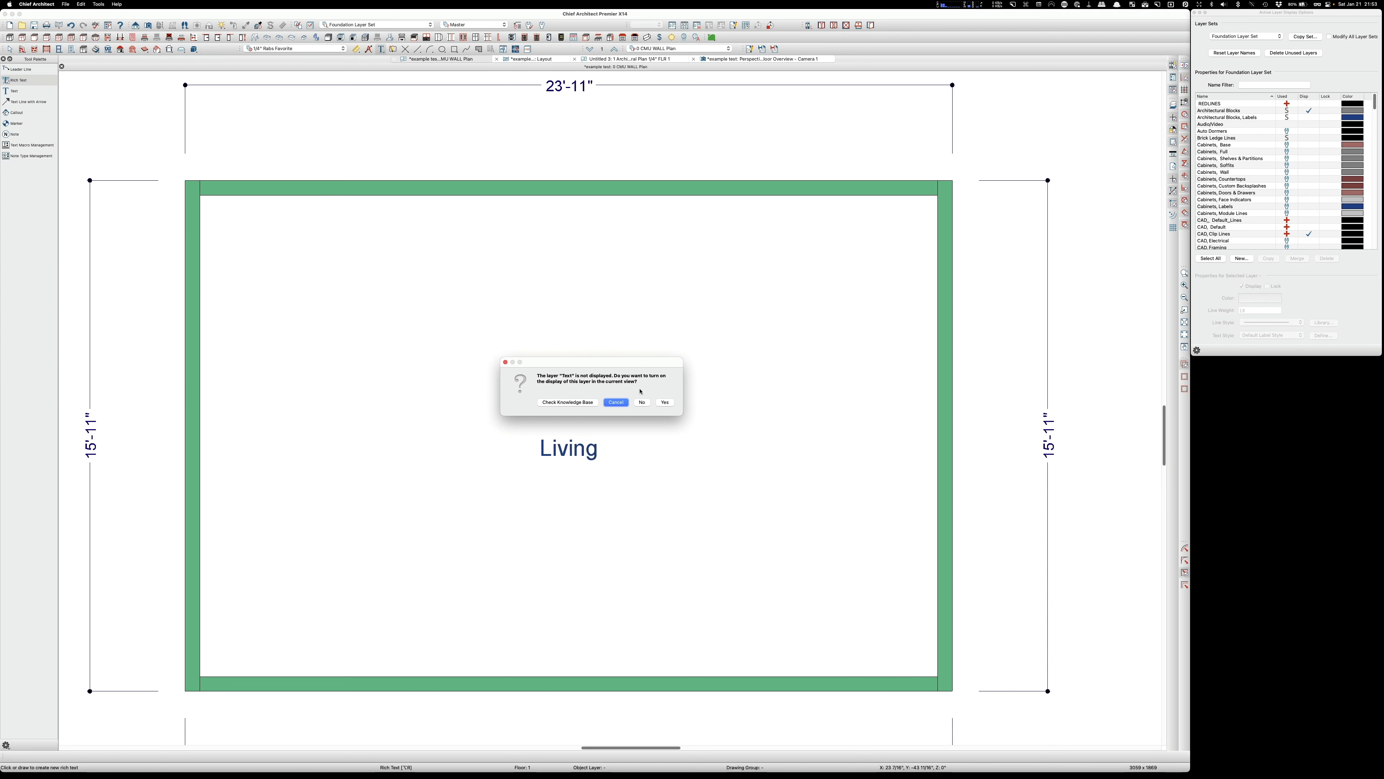
Step: Turn on the display of the "Text" layer in the plan view for the new rich text placed above the Living label
left_click(665, 403)
scroll(547, 370, "up", 3)
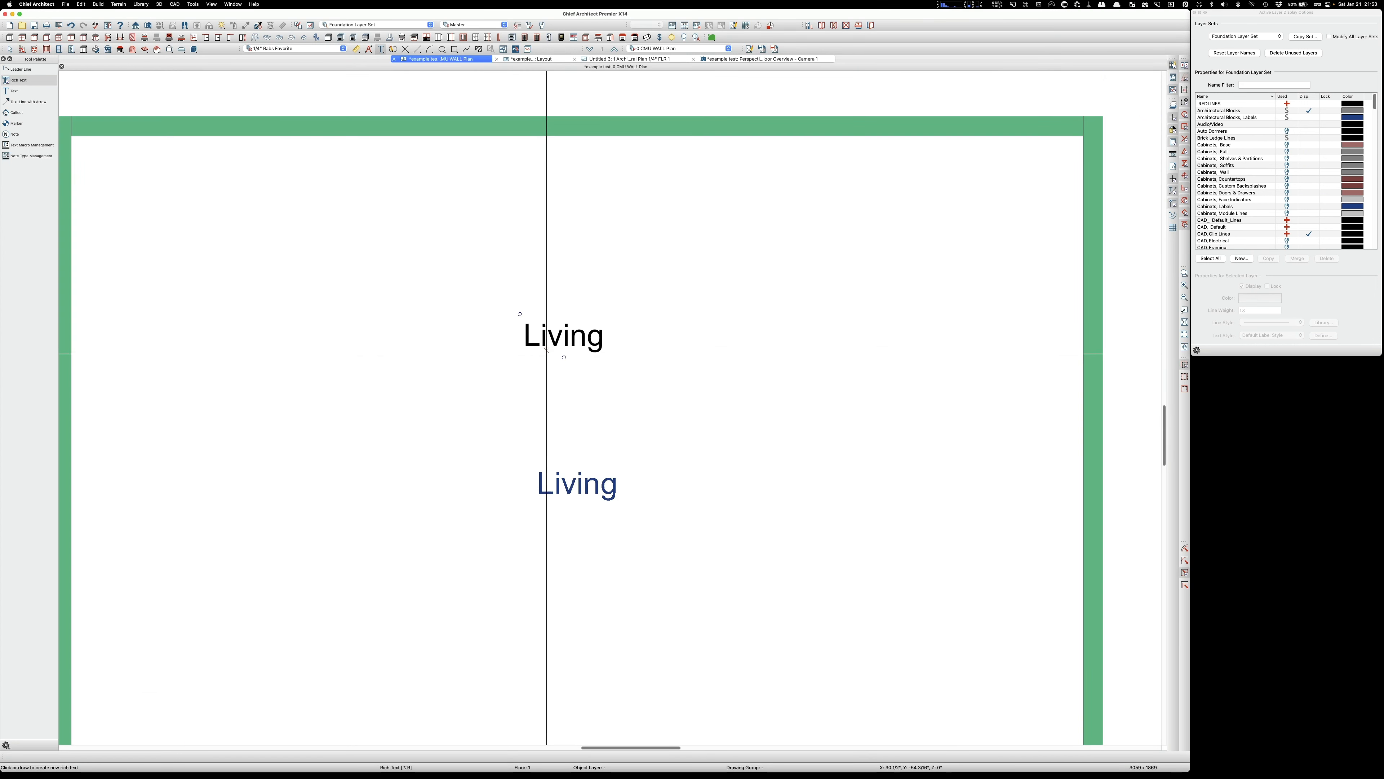
key("Escape")
Step: Edit the room-name rich text and add the Room Dimensions macro below %room.name%, keeping the paragraph options as they are
double_click(563, 338)
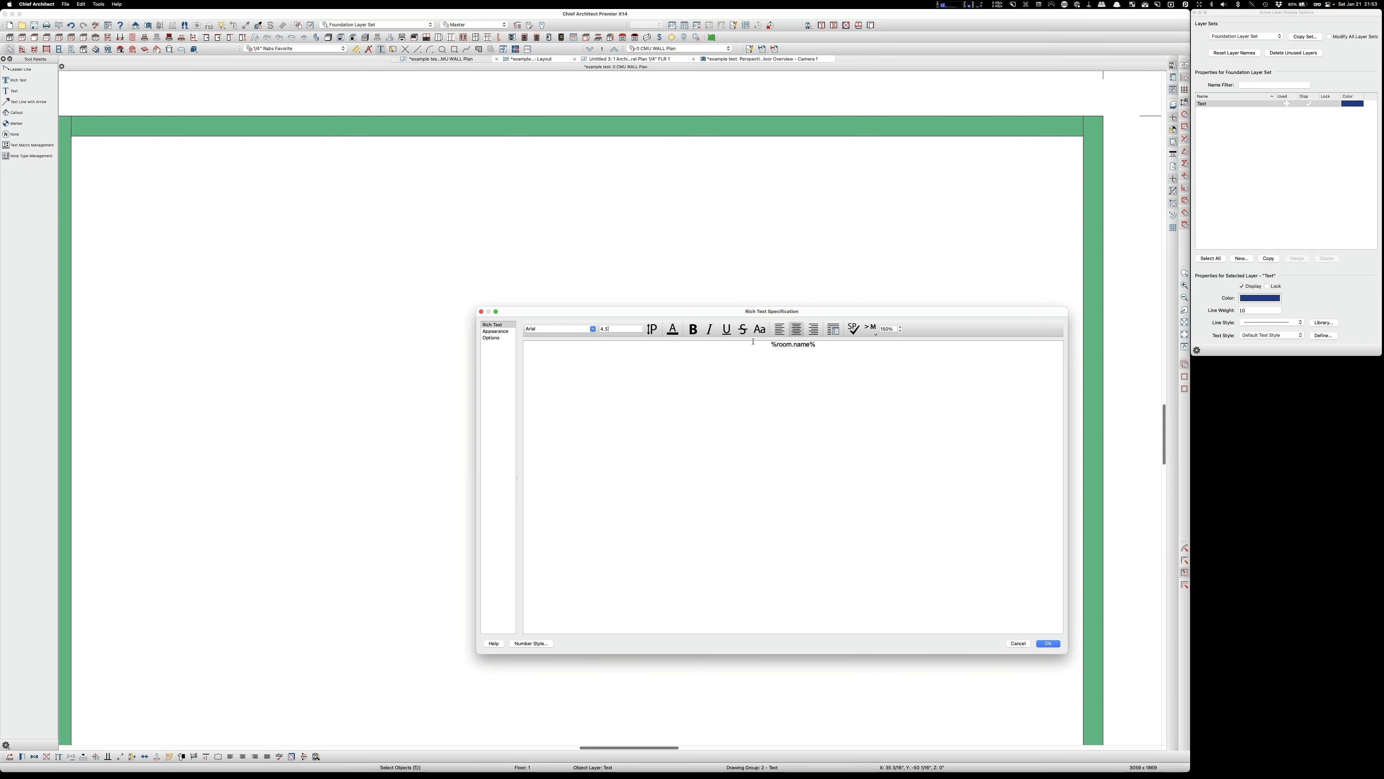
left_click(867, 326)
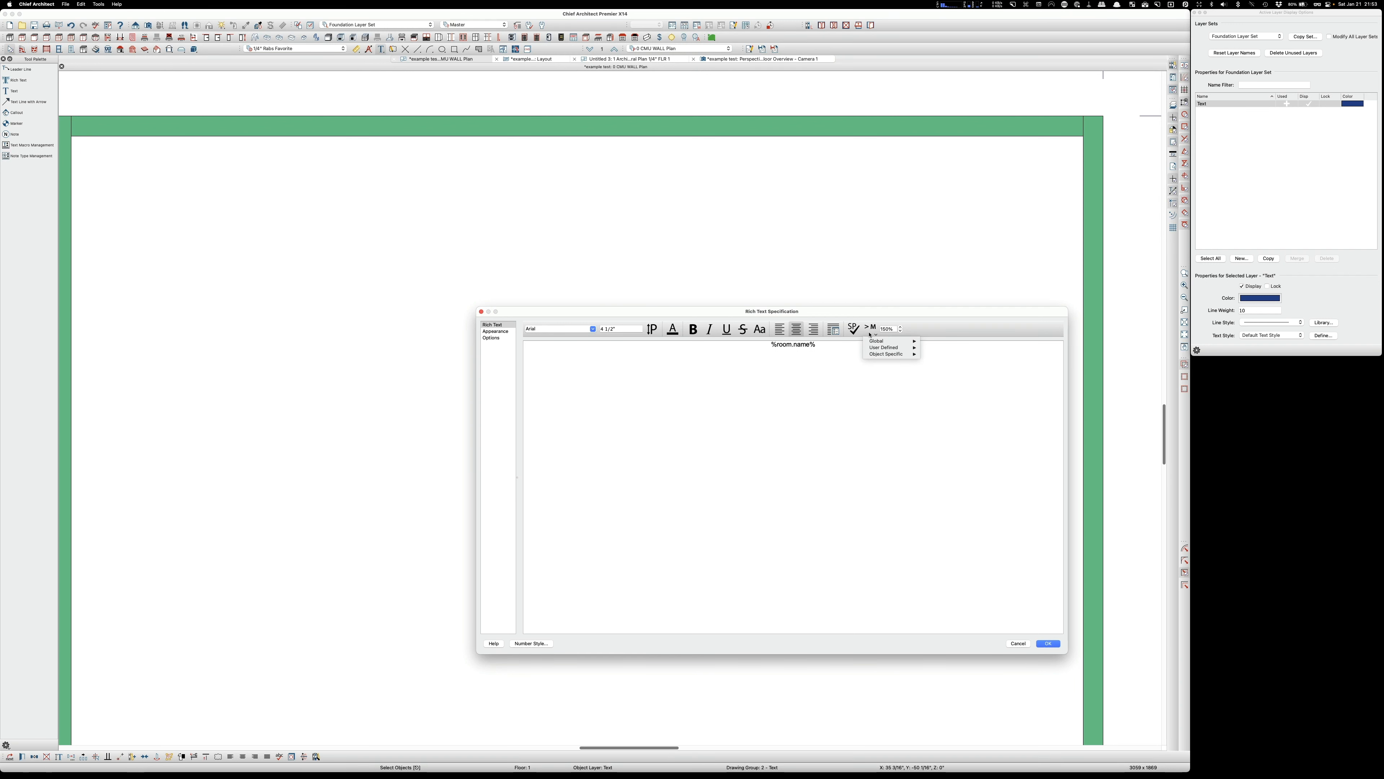
mouse_move(875, 340)
mouse_move(942, 369)
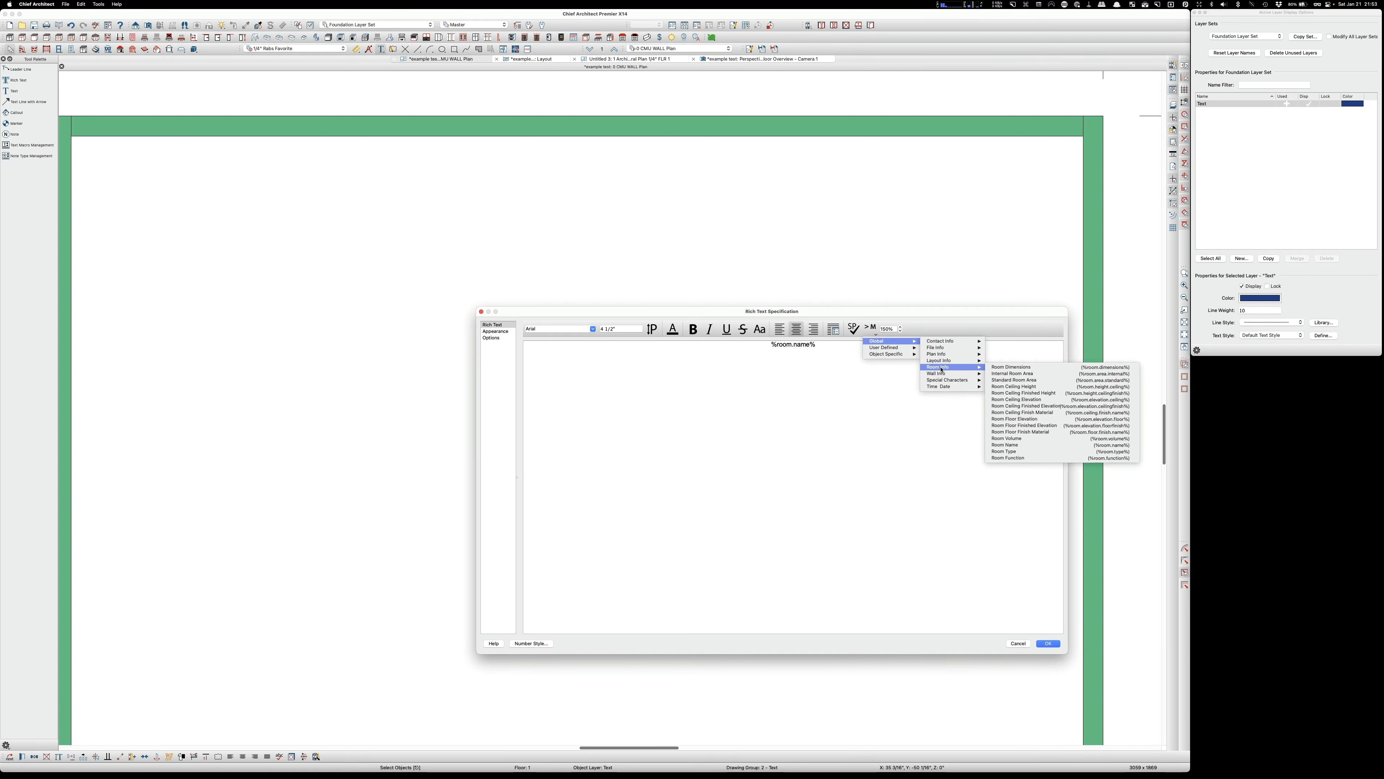
left_click(1015, 368)
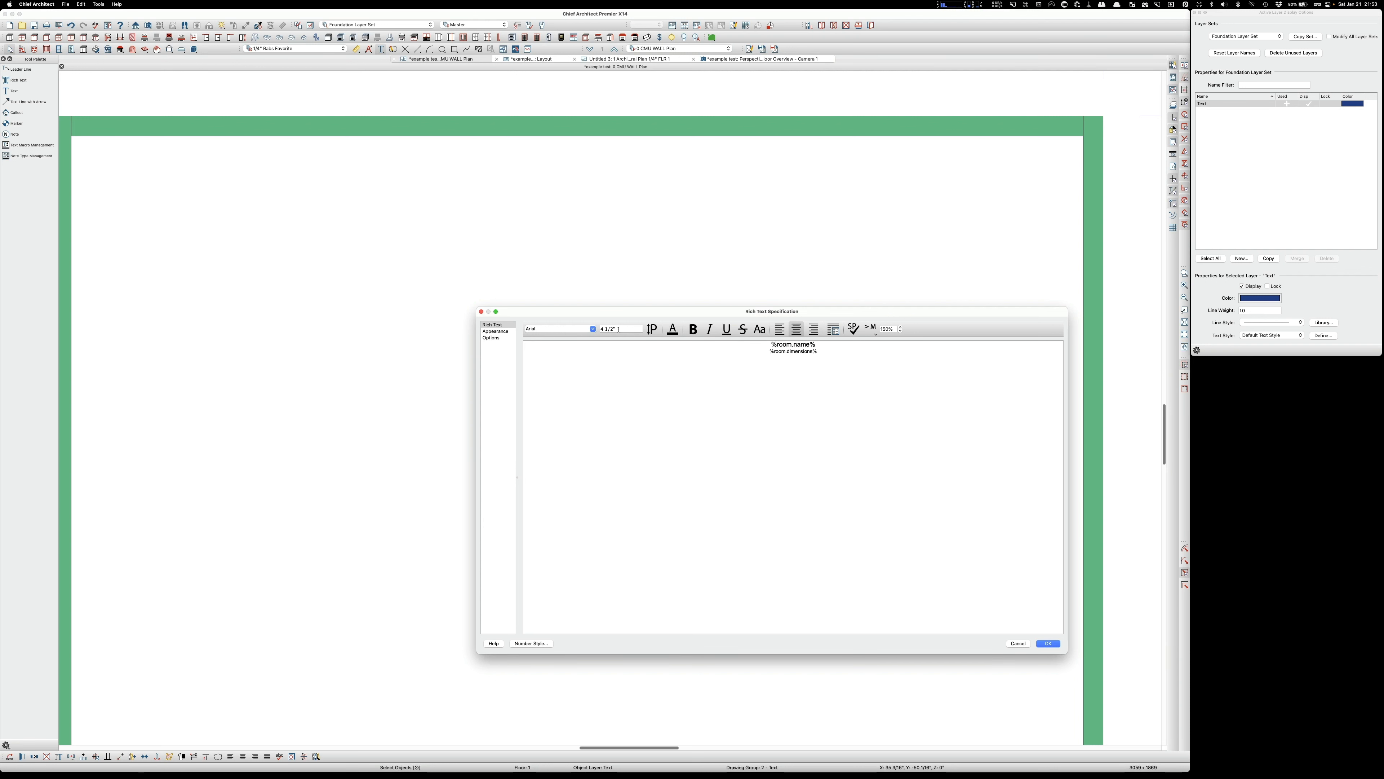
left_click(834, 330)
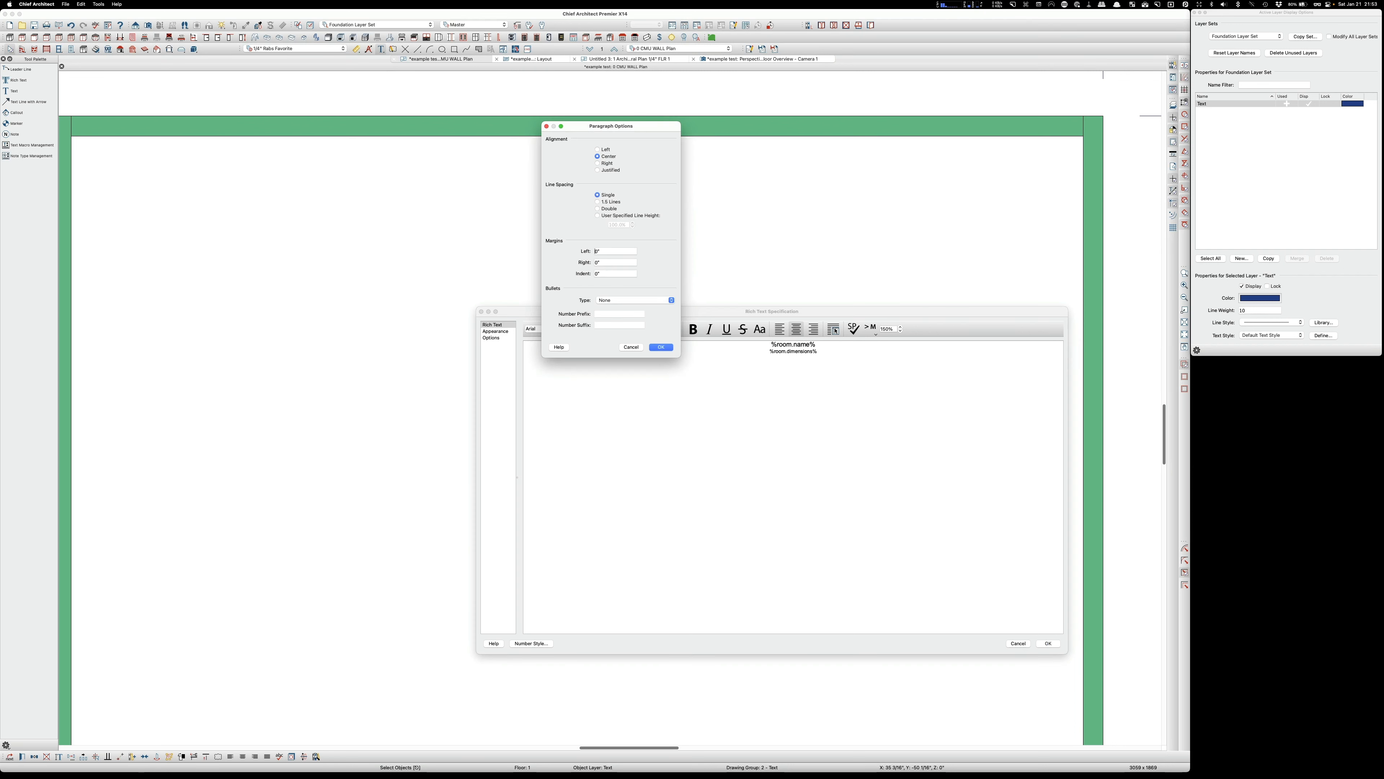
left_click(630, 347)
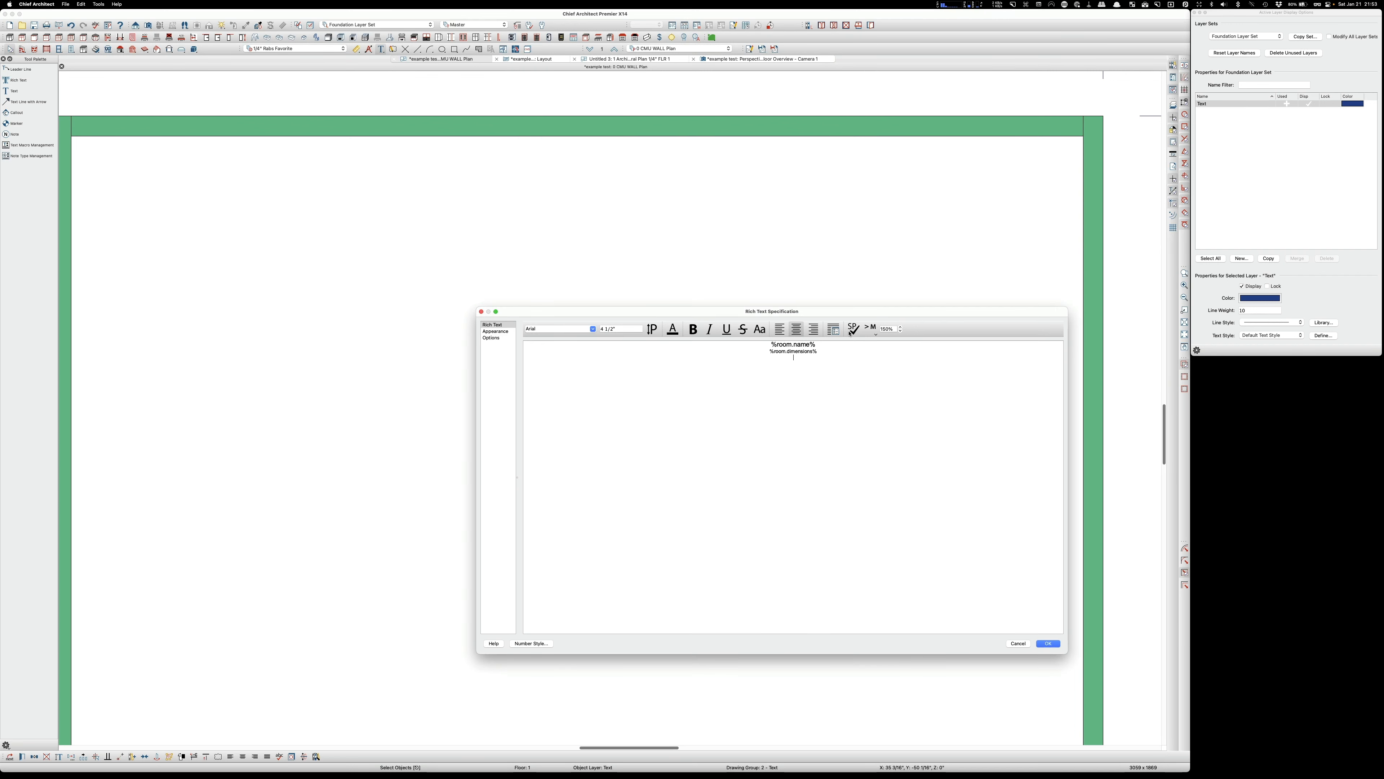
Step: Add the Internal Room Area macro on the third line of the rich text, followed by "INT SF"
left_click(874, 329)
mouse_move(891, 341)
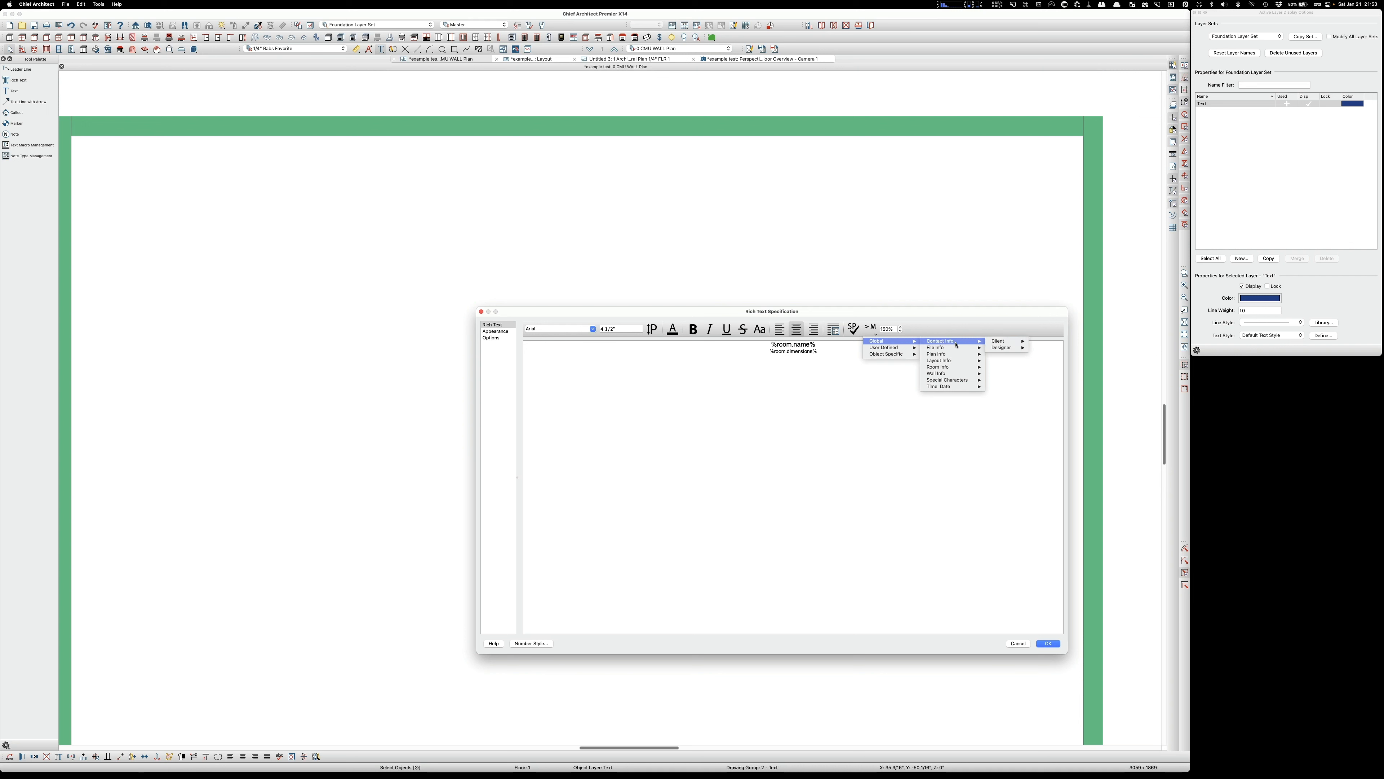
mouse_move(949, 367)
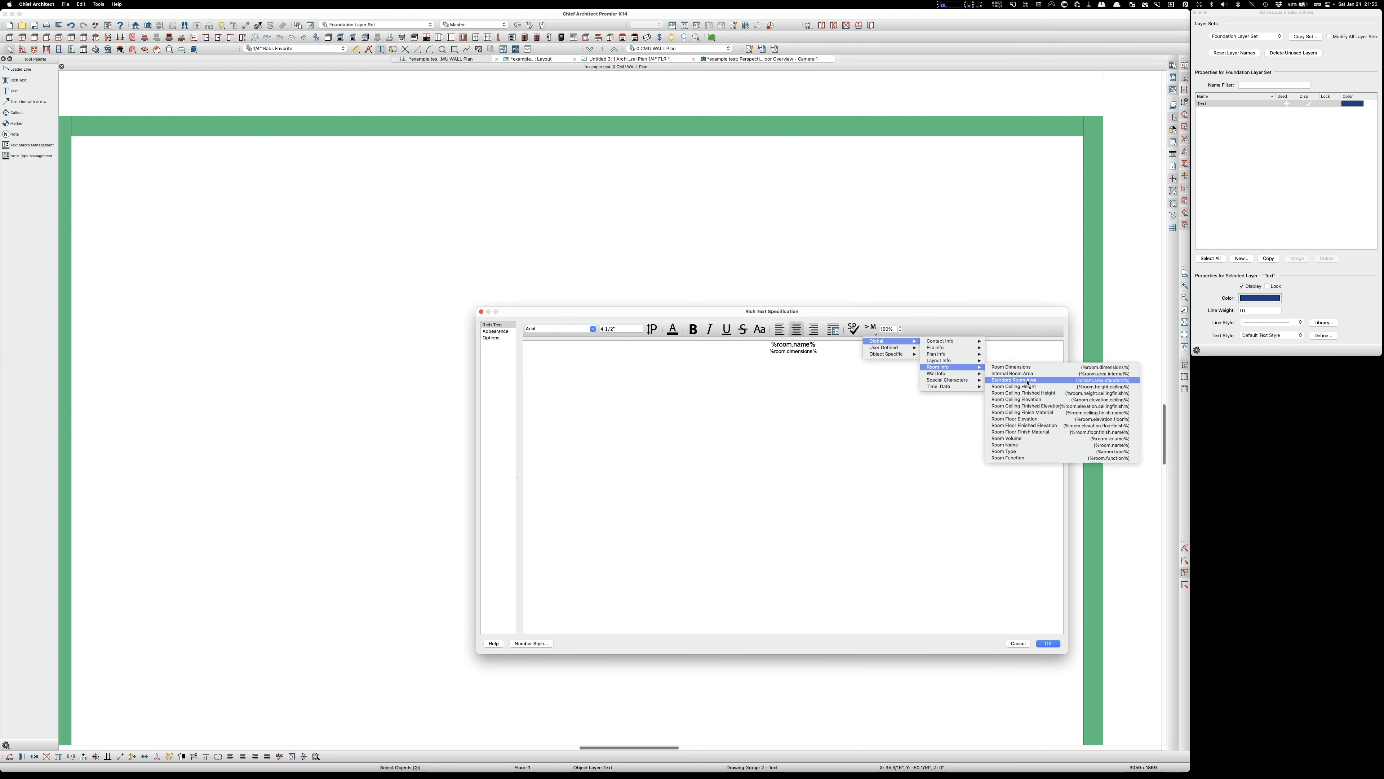
left_click(1027, 373)
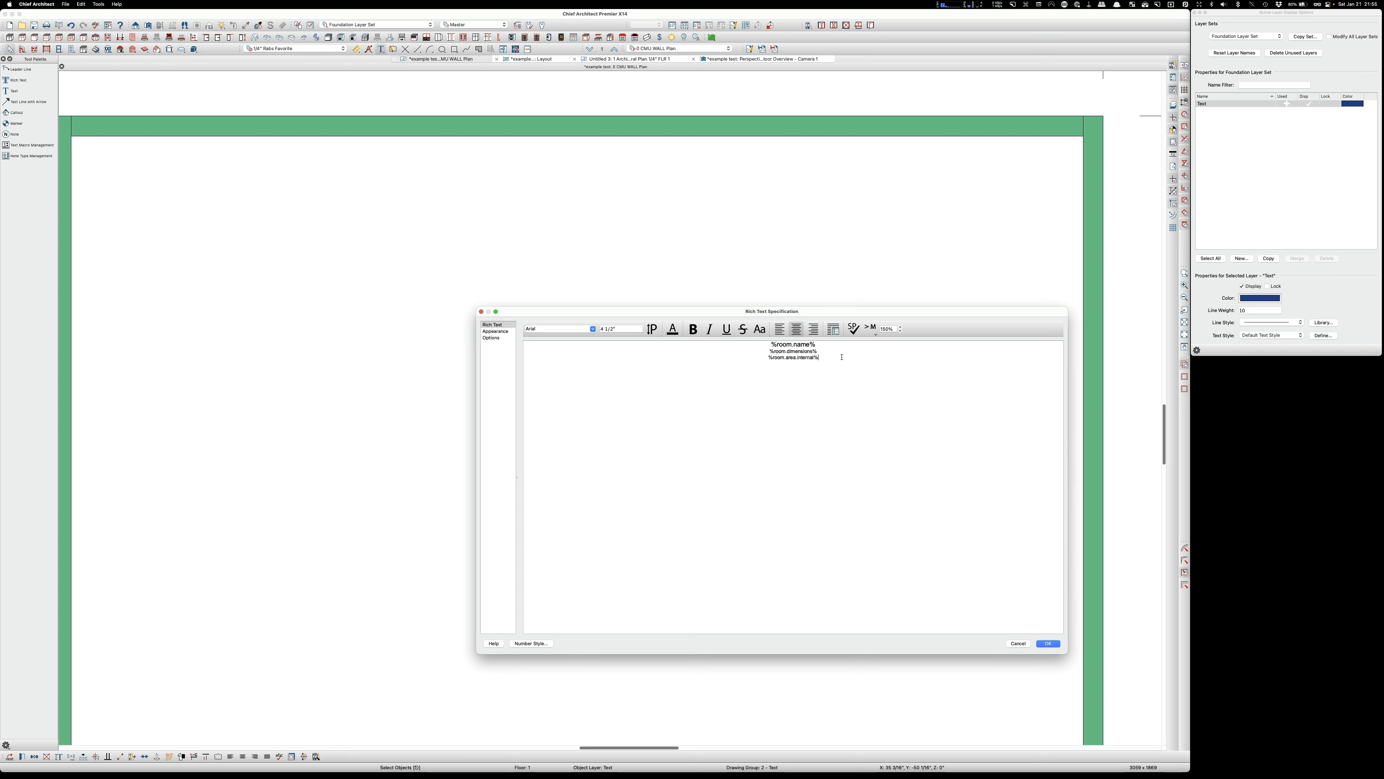
type("INT SF")
Step: Add the Standard Room Area macro on the fourth line of the rich text, followed by "STD SF"
left_click(870, 330)
mouse_move(888, 341)
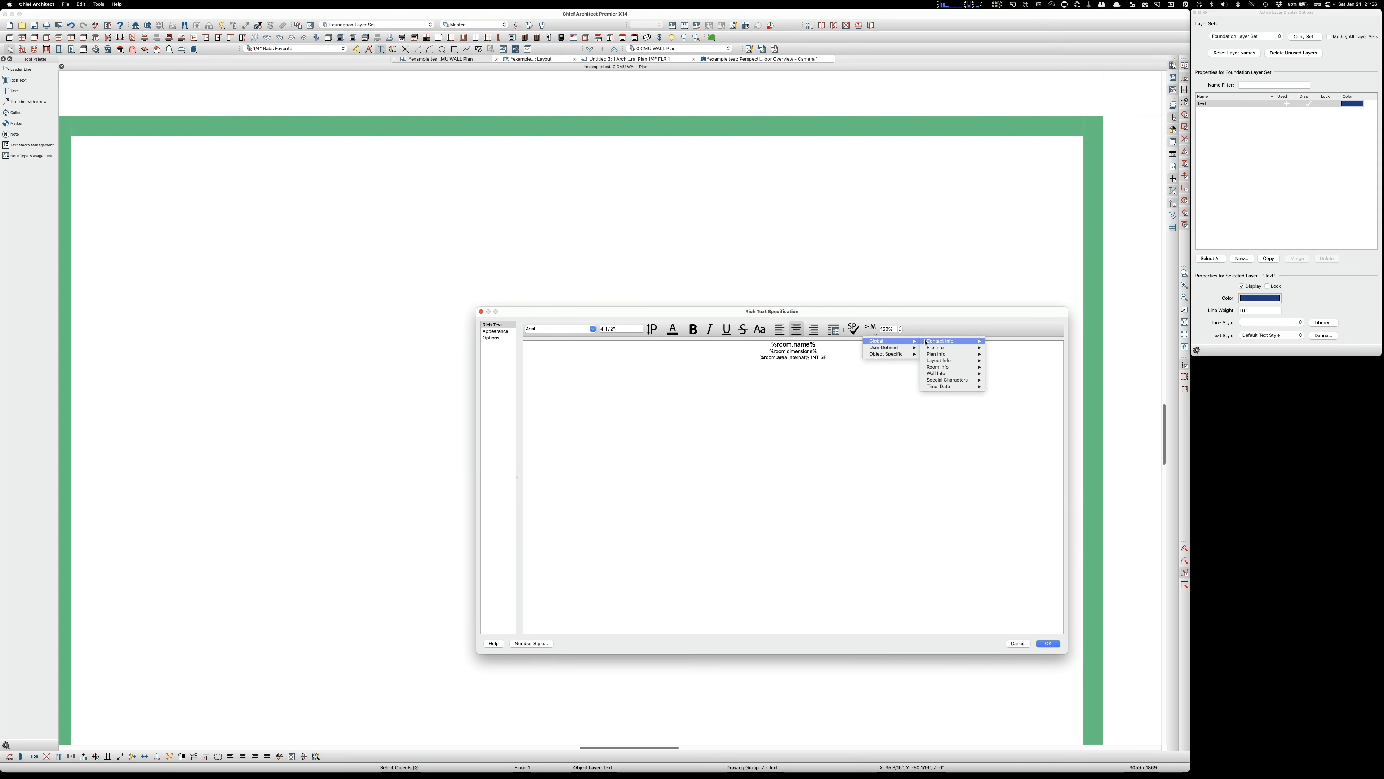
mouse_move(942, 367)
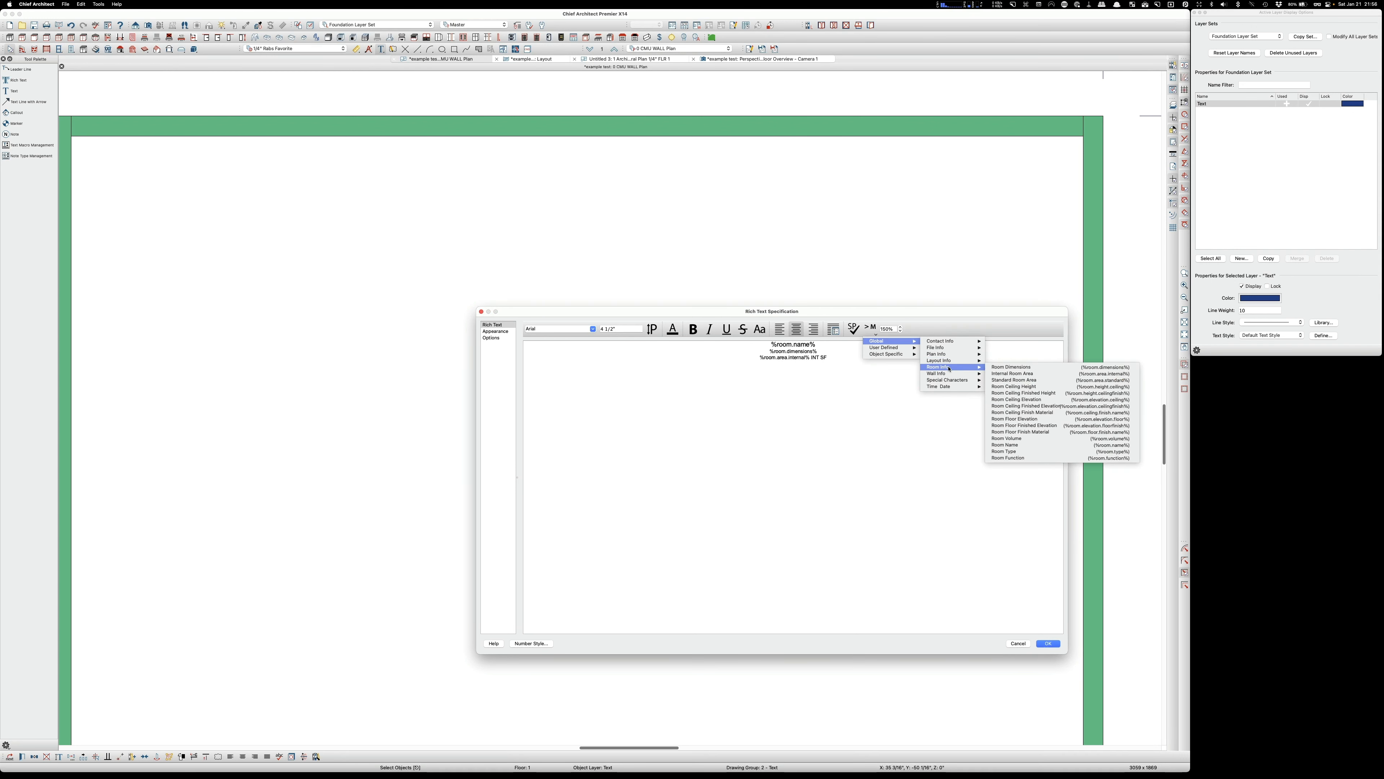
left_click(1014, 380)
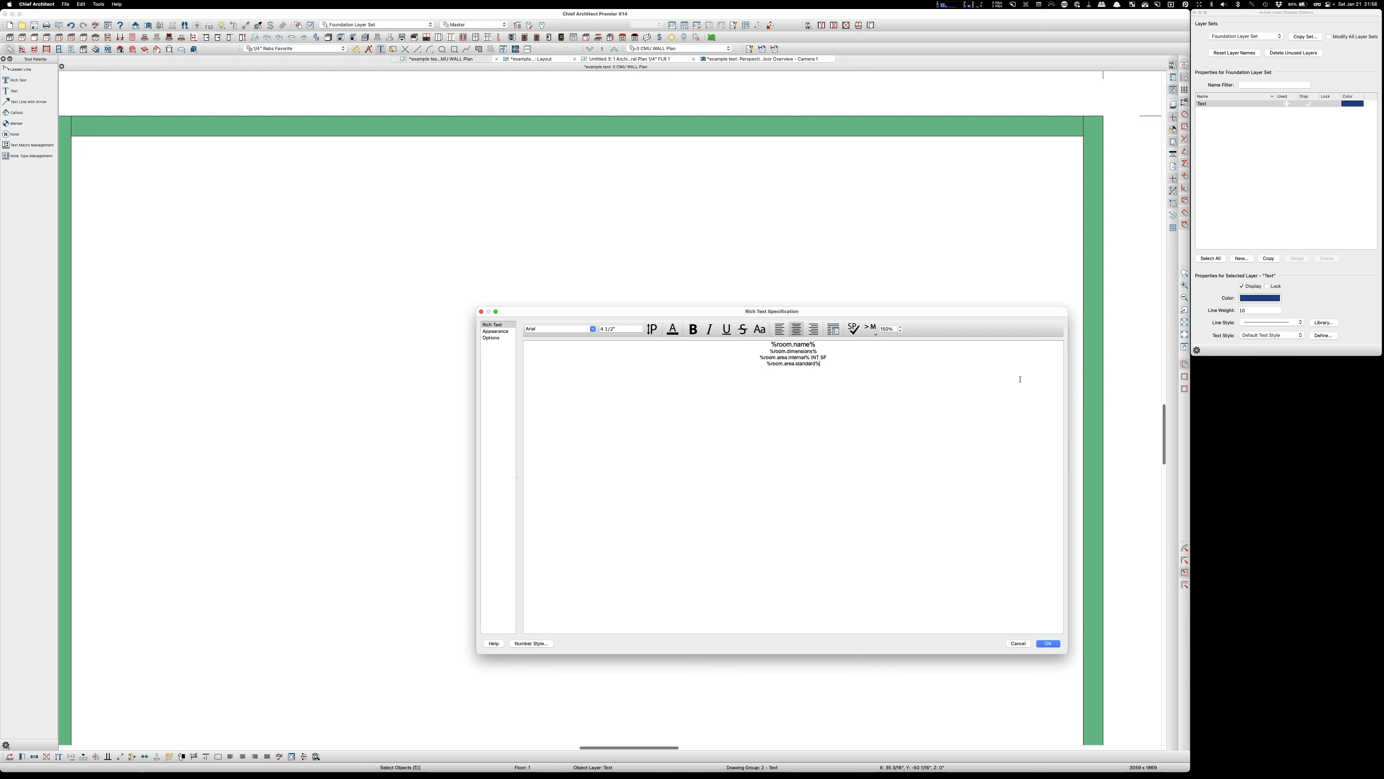
type("STD SF")
Step: Select all the macro lines in the room's rich text for formatting
key("super+a")
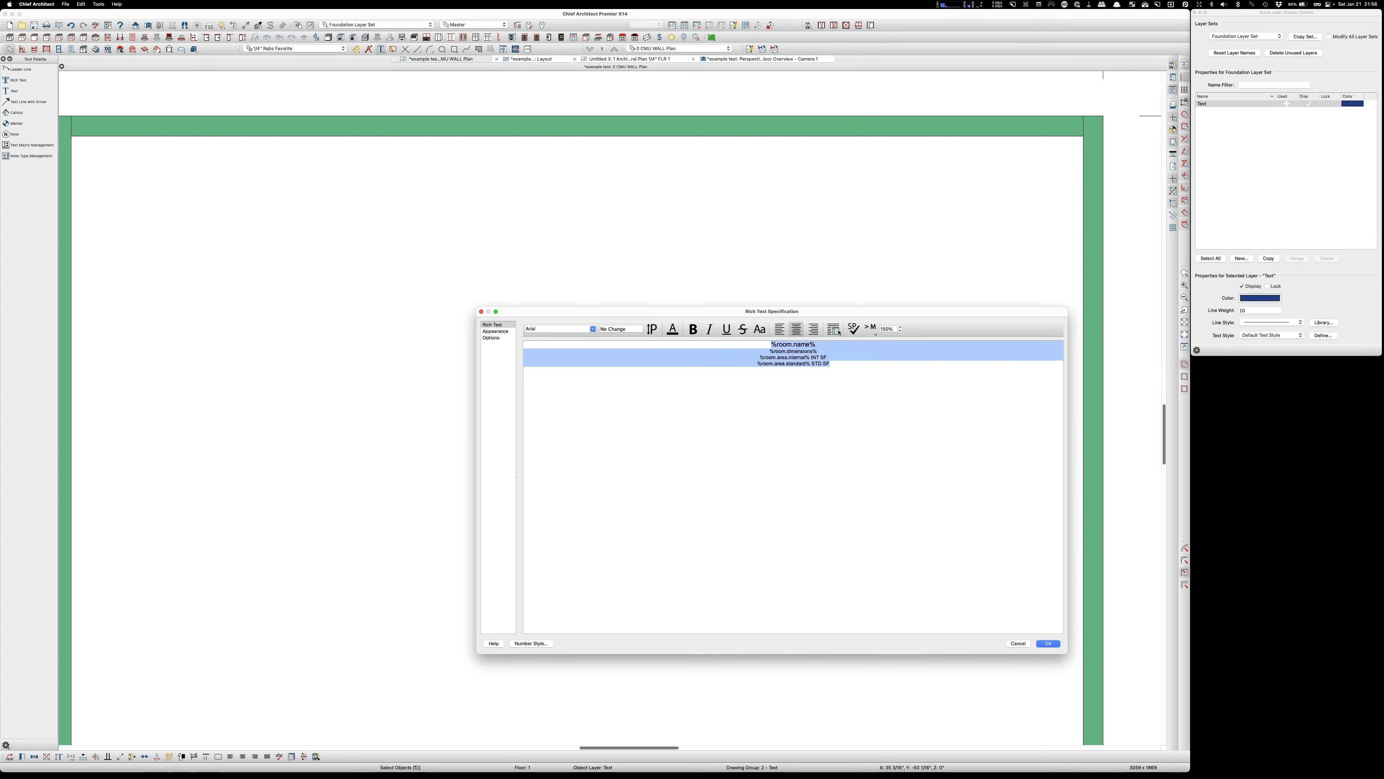
Step: Make all of the rich text label's lines uppercase and set its room name line in bold
left_click(761, 331)
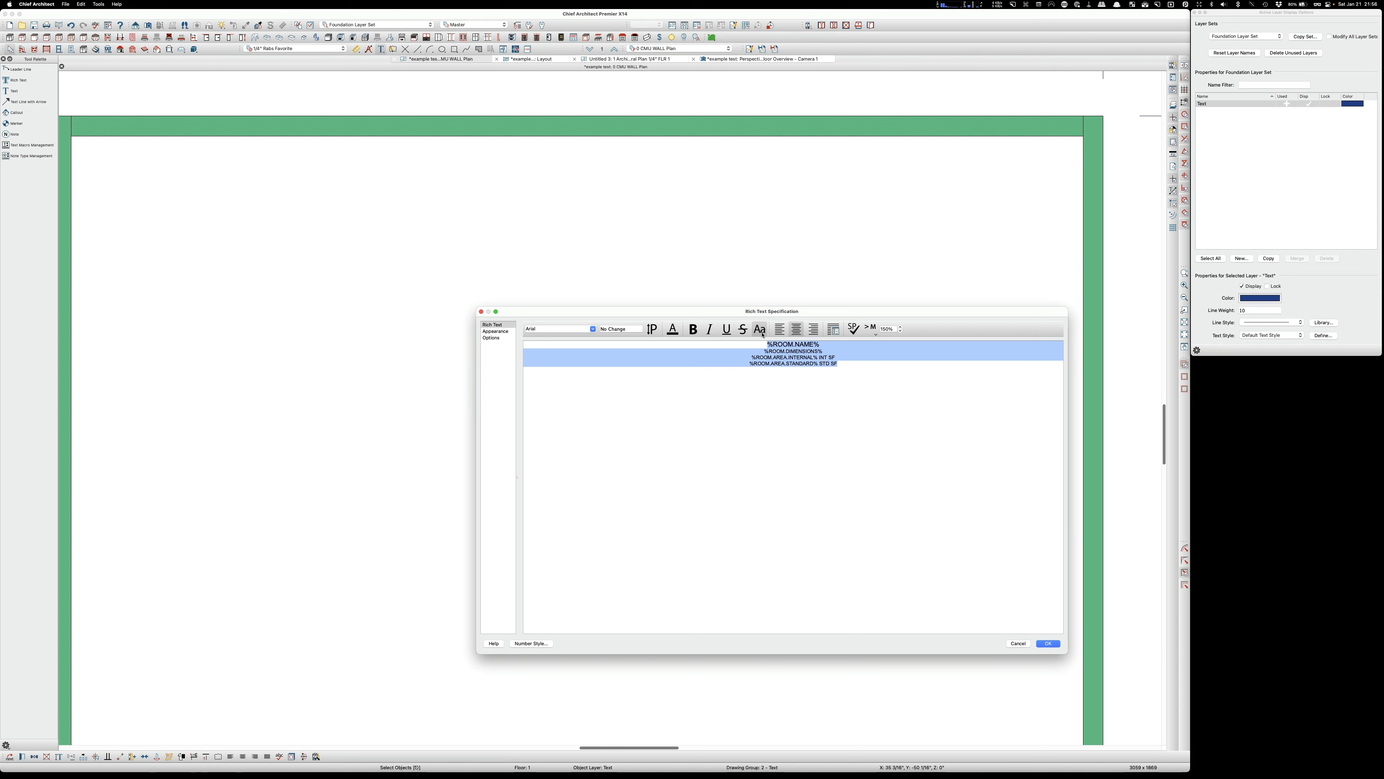
left_click(826, 344)
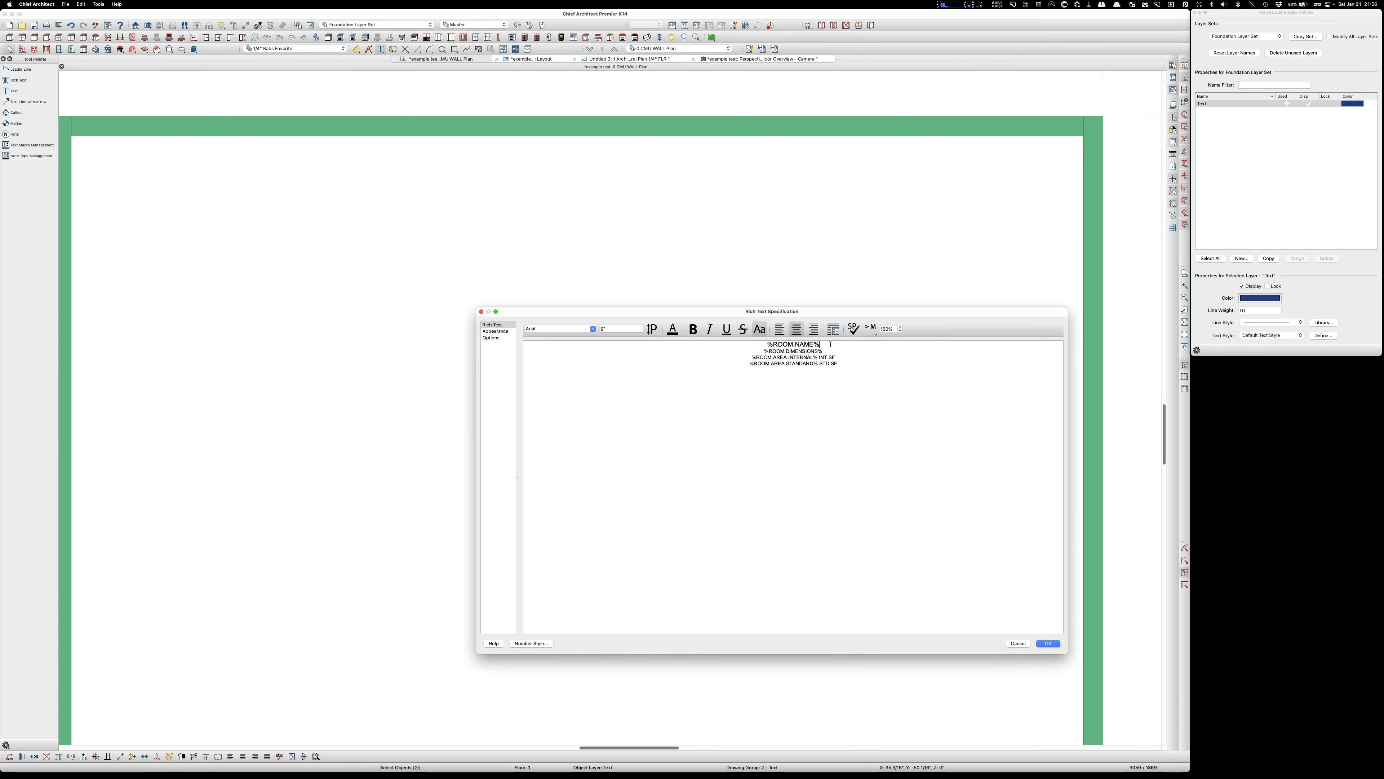
left_click_drag(824, 345, 766, 345)
left_click(694, 330)
left_click(1049, 644)
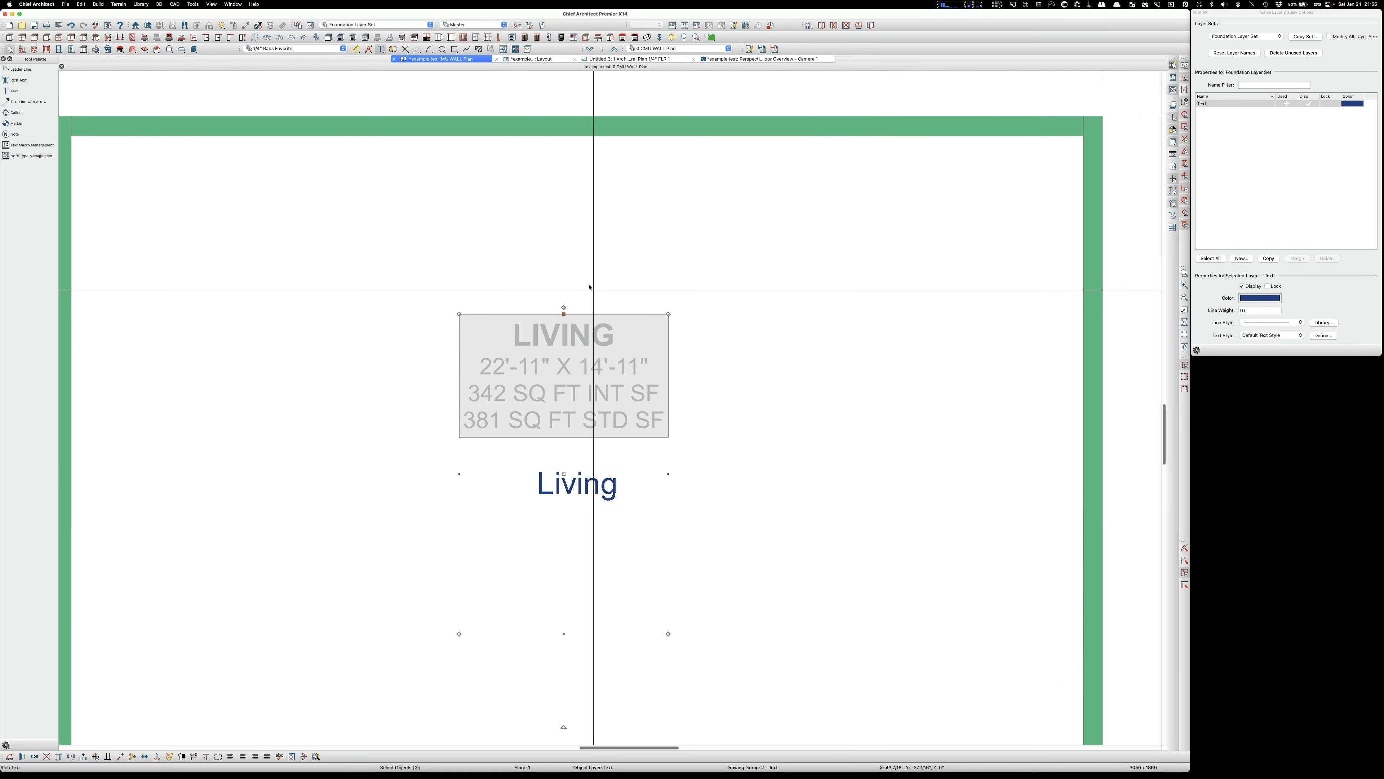
Step: Delete the separate Living room label and move the rich text label to the middle of the room
left_click(549, 241)
left_click(602, 494)
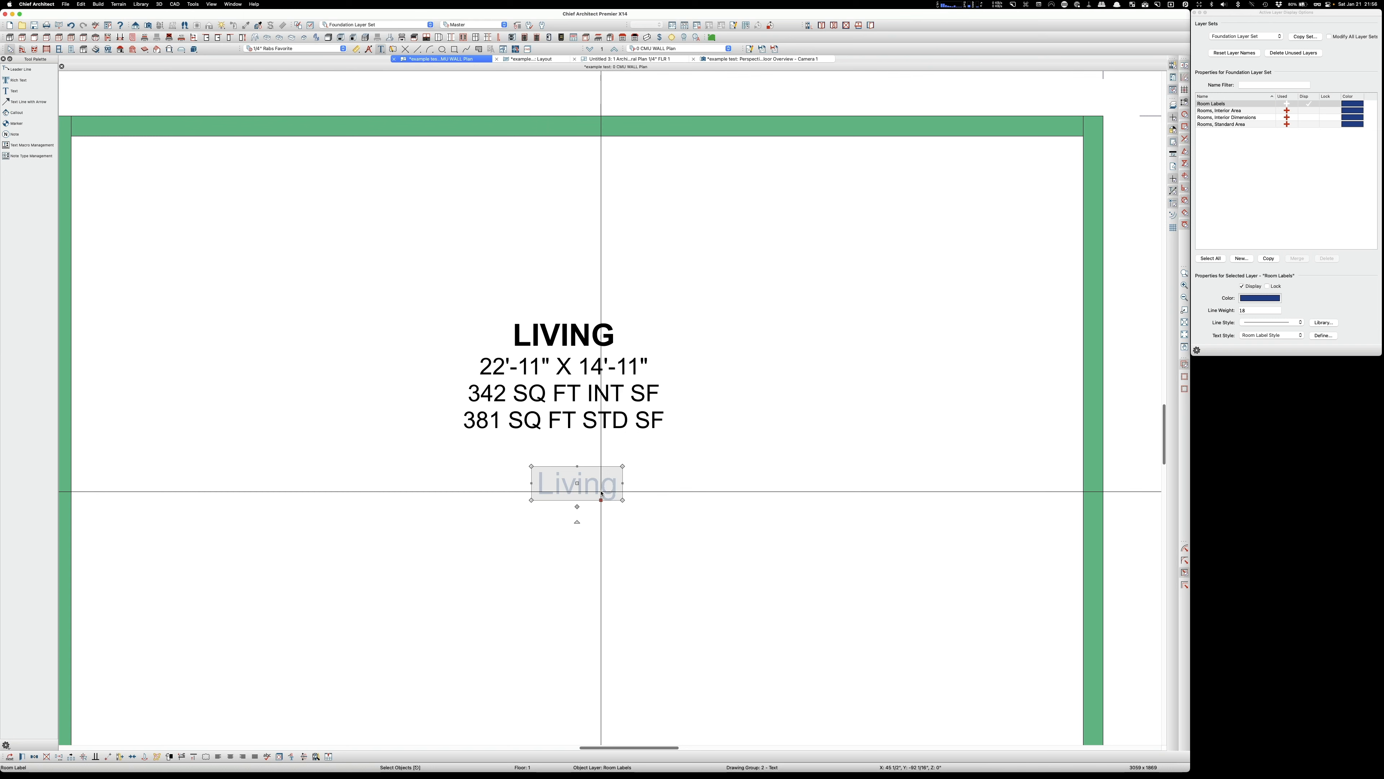
key("Escape")
scroll(510, 364, "down", 3)
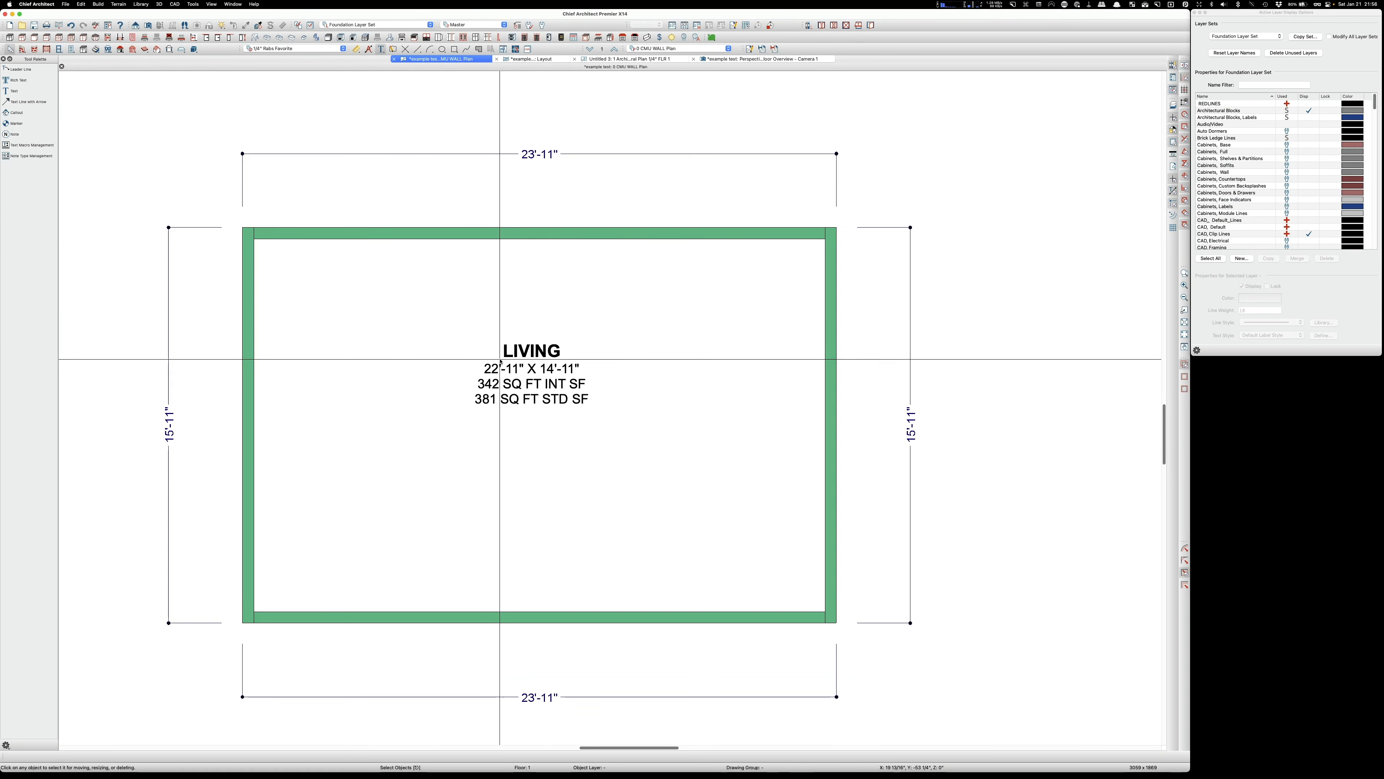
left_click(510, 364)
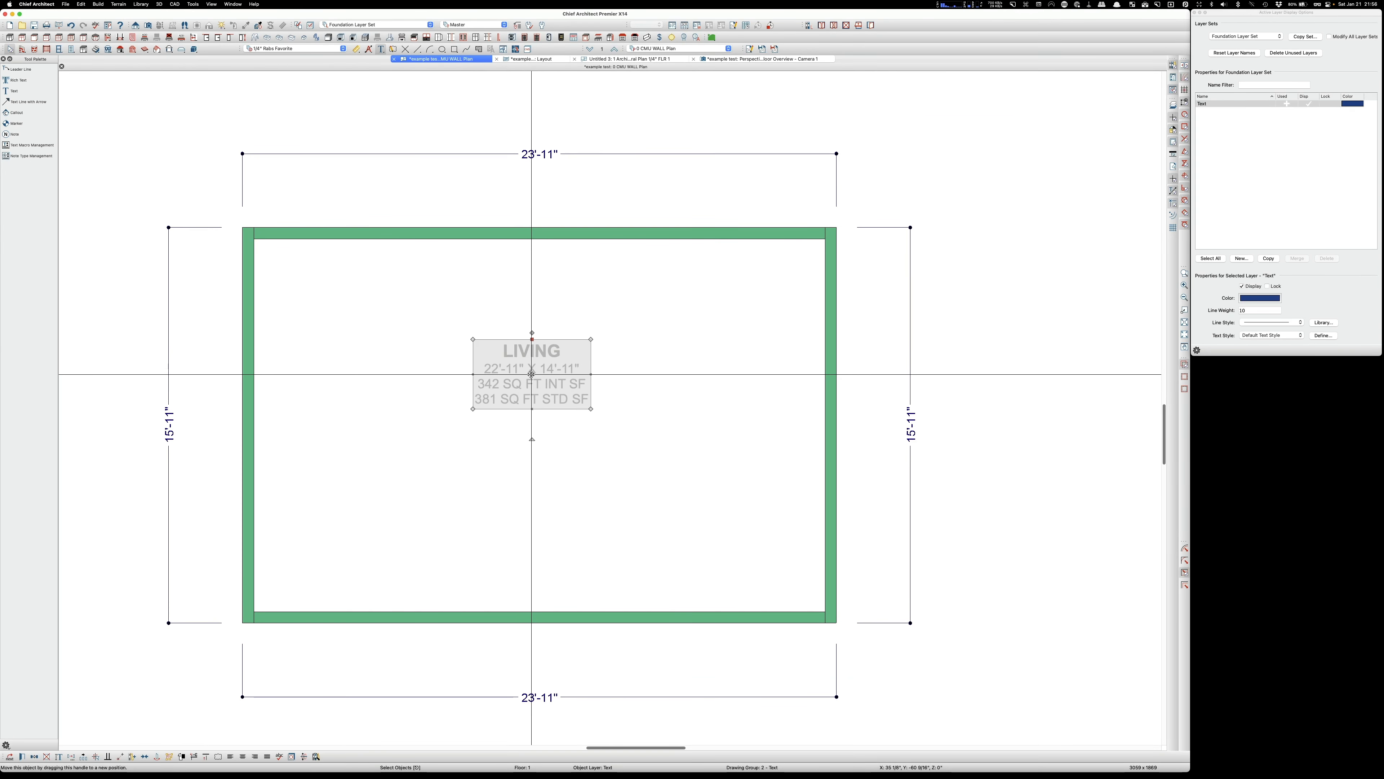
left_click_drag(531, 374, 544, 421)
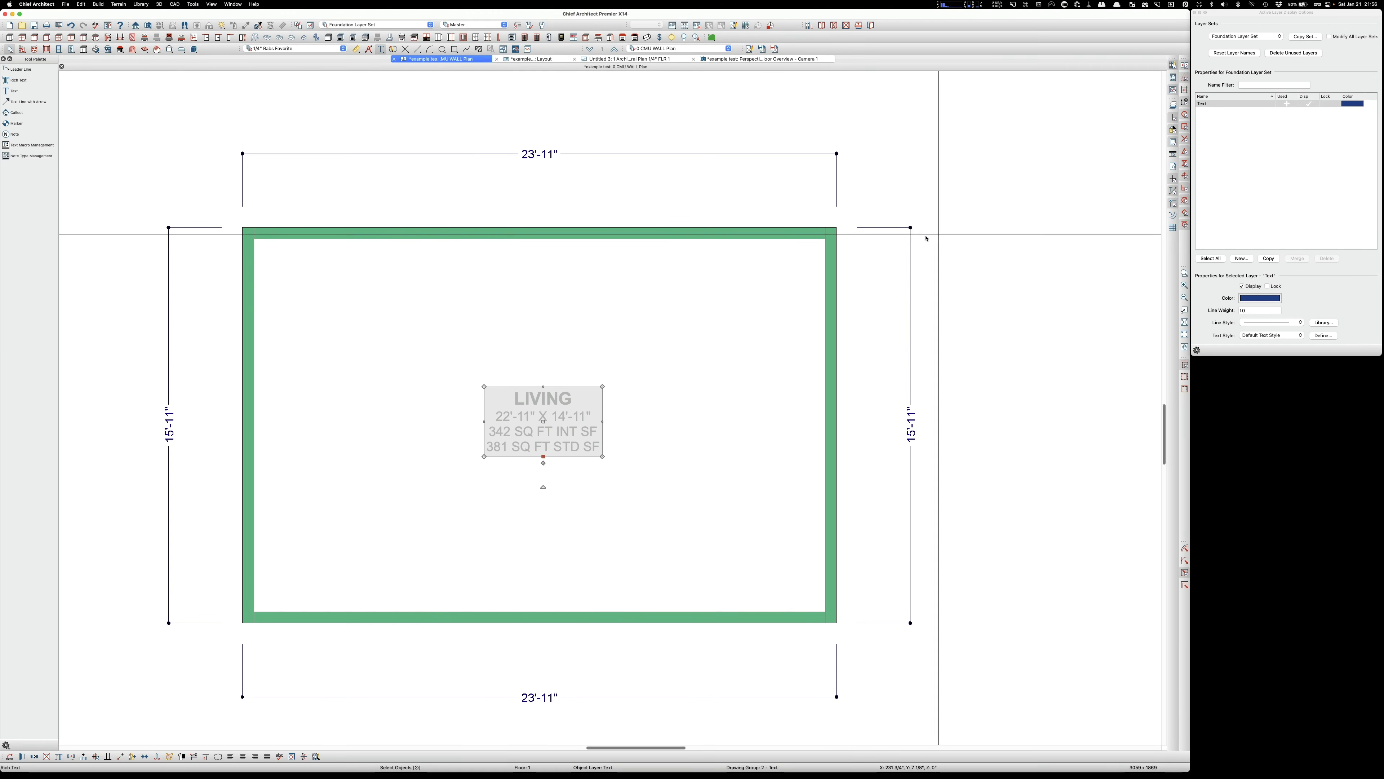
Step: Turn off display of the Walls, Main Layer Only layer and add a vertical point-to-point dimension between the room's upper and lower interior wall faces
left_click(830, 288)
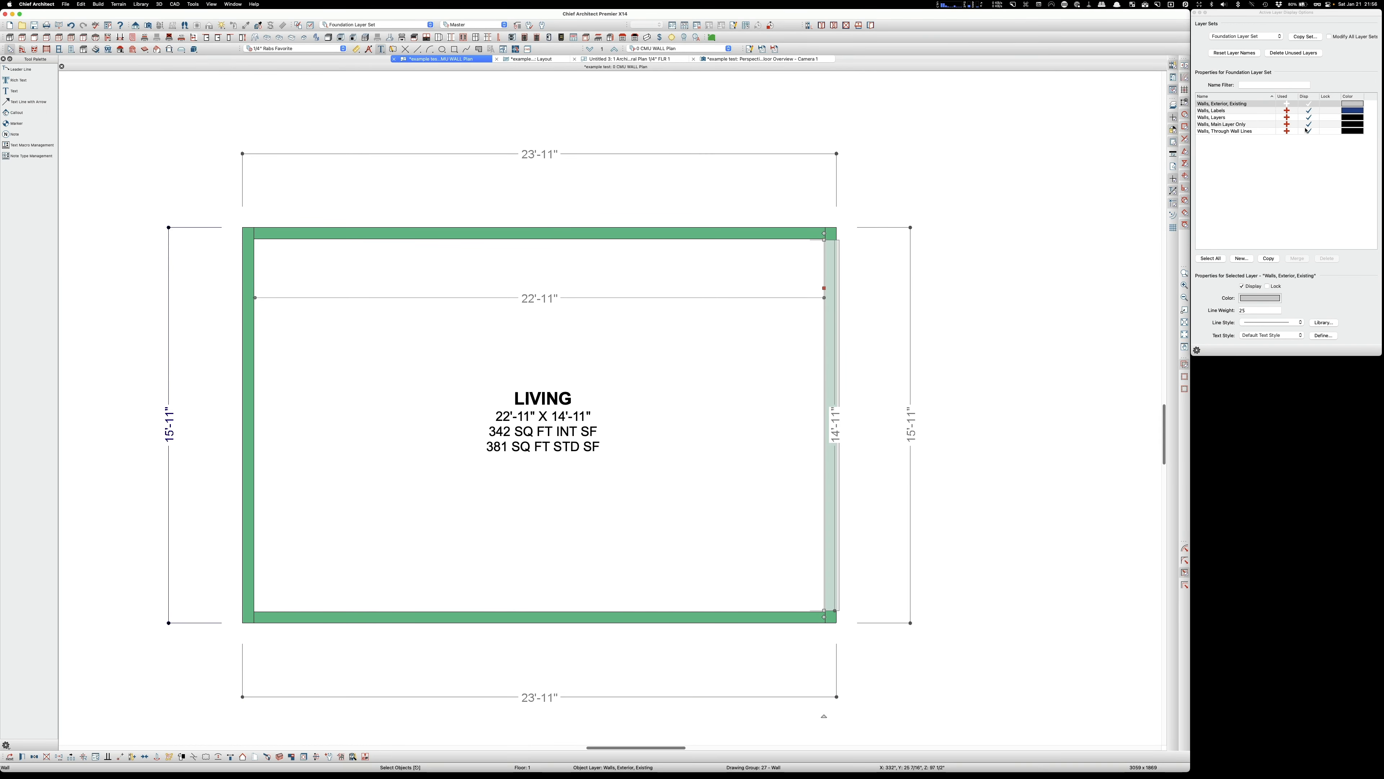
left_click(1309, 125)
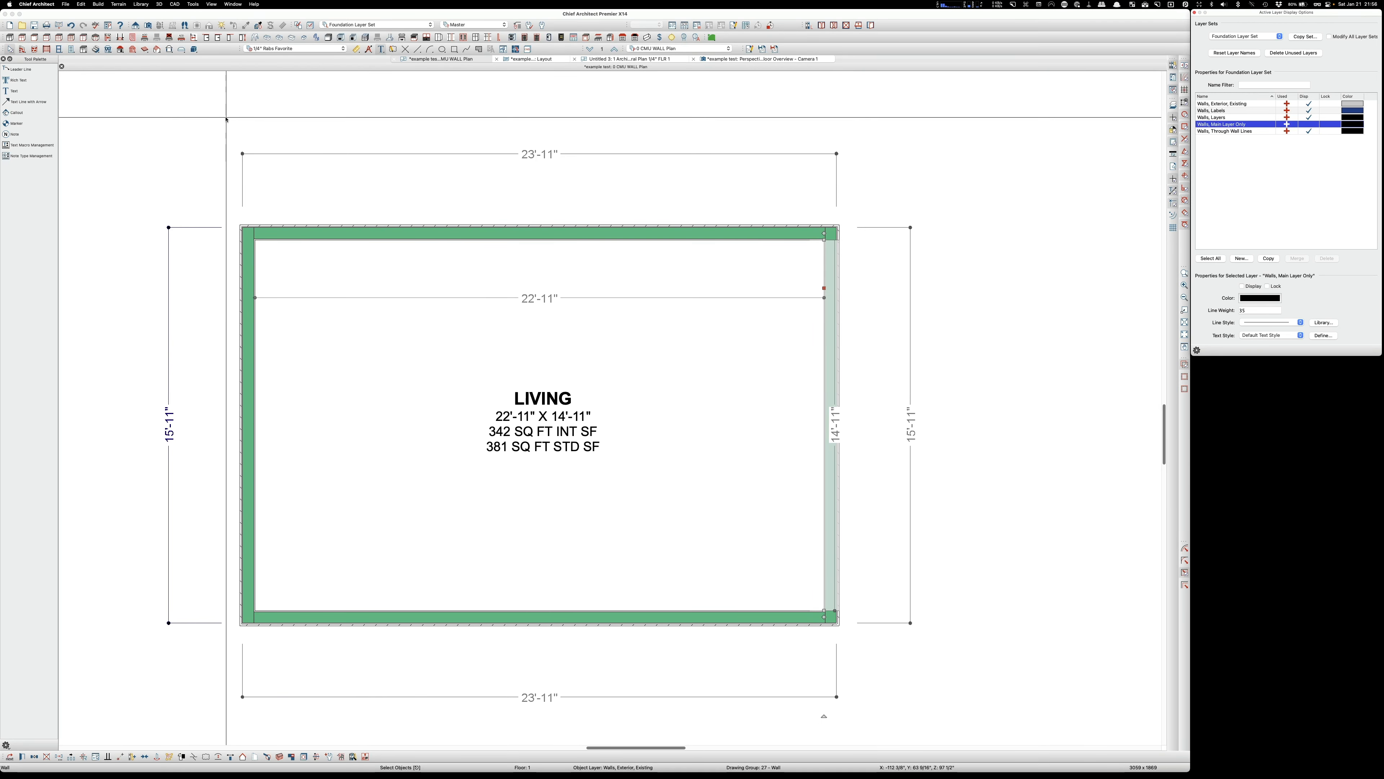
key("d")
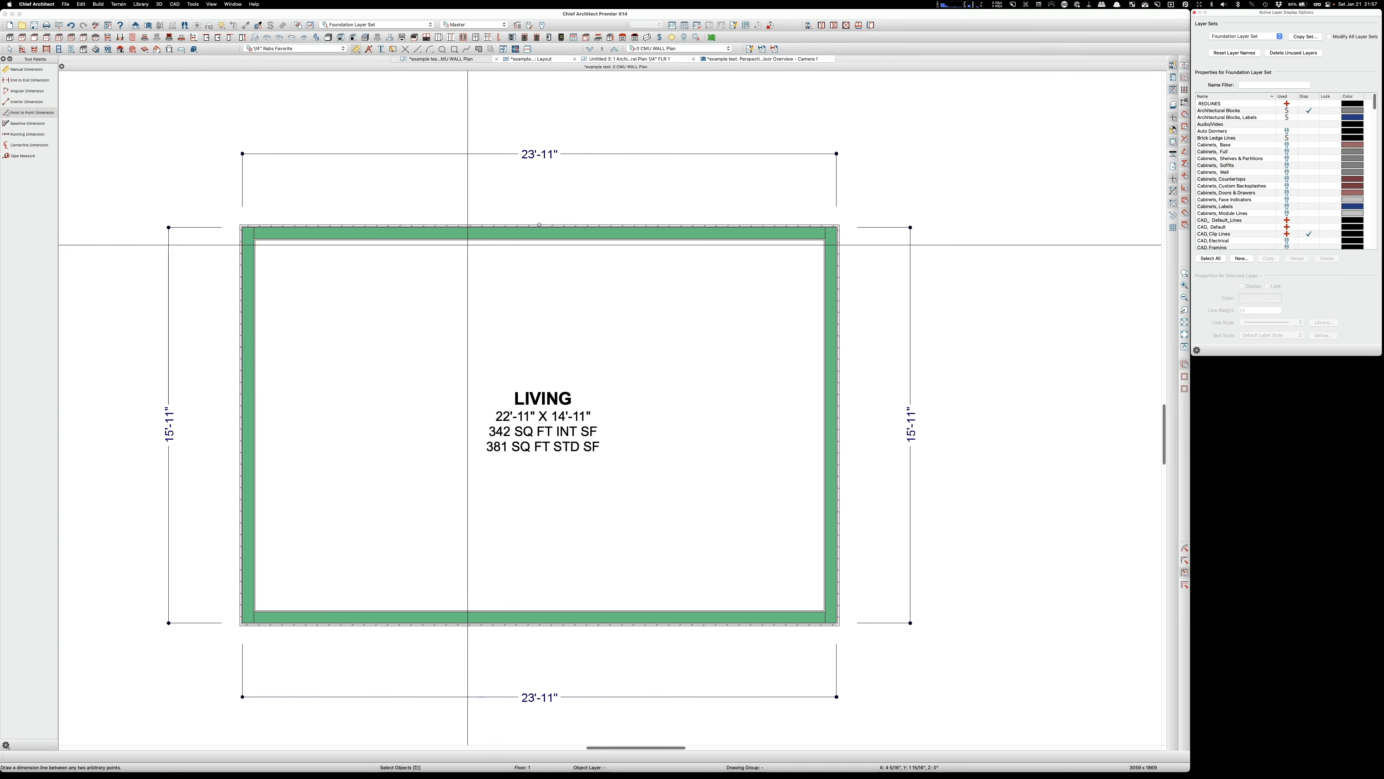
mouse_move(459, 240)
left_mouse_down()
mouse_move(439, 560)
mouse_move(460, 608)
left_mouse_up()
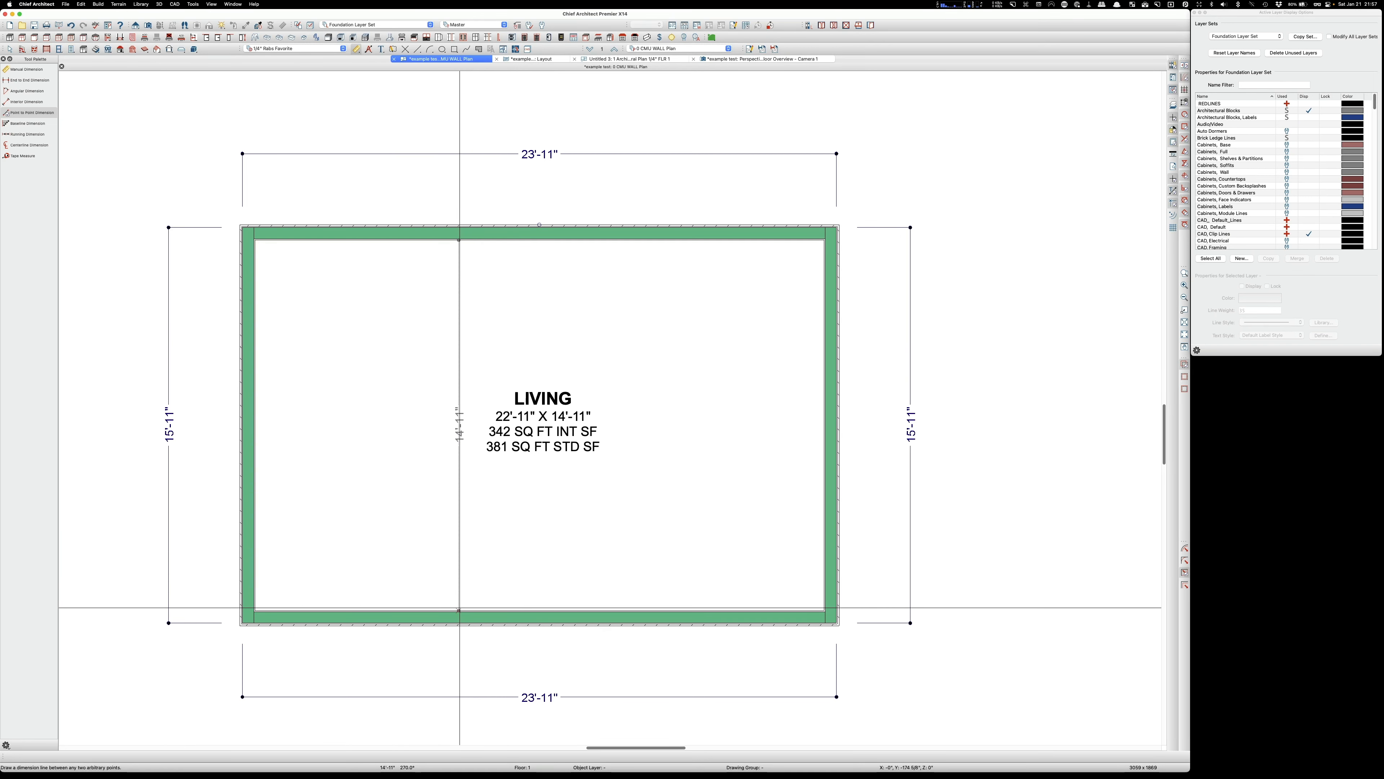
Step: Examine where both ends of the vertical interior dimension meet the wall layers, and leave the dimension tool
scroll(459, 610, "up", 6)
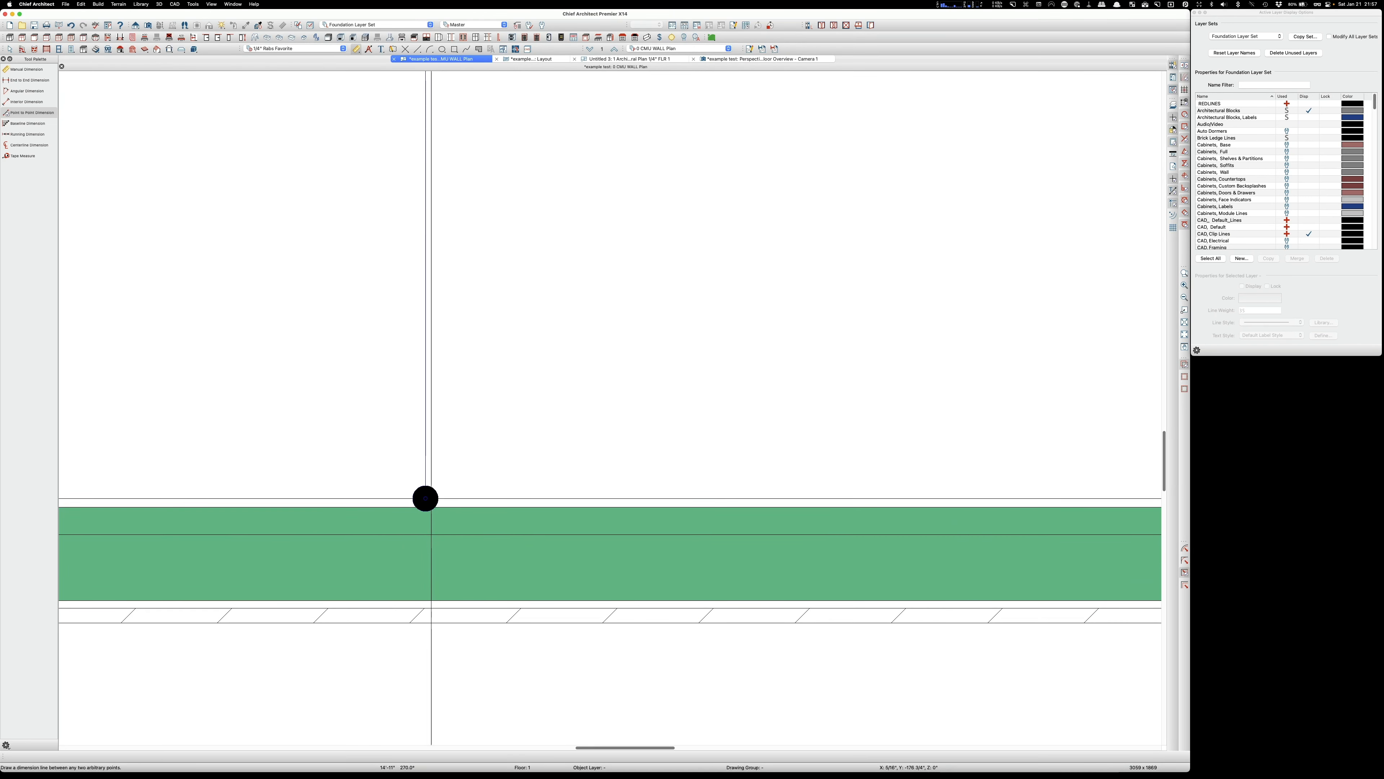
scroll(435, 532, "down", 3)
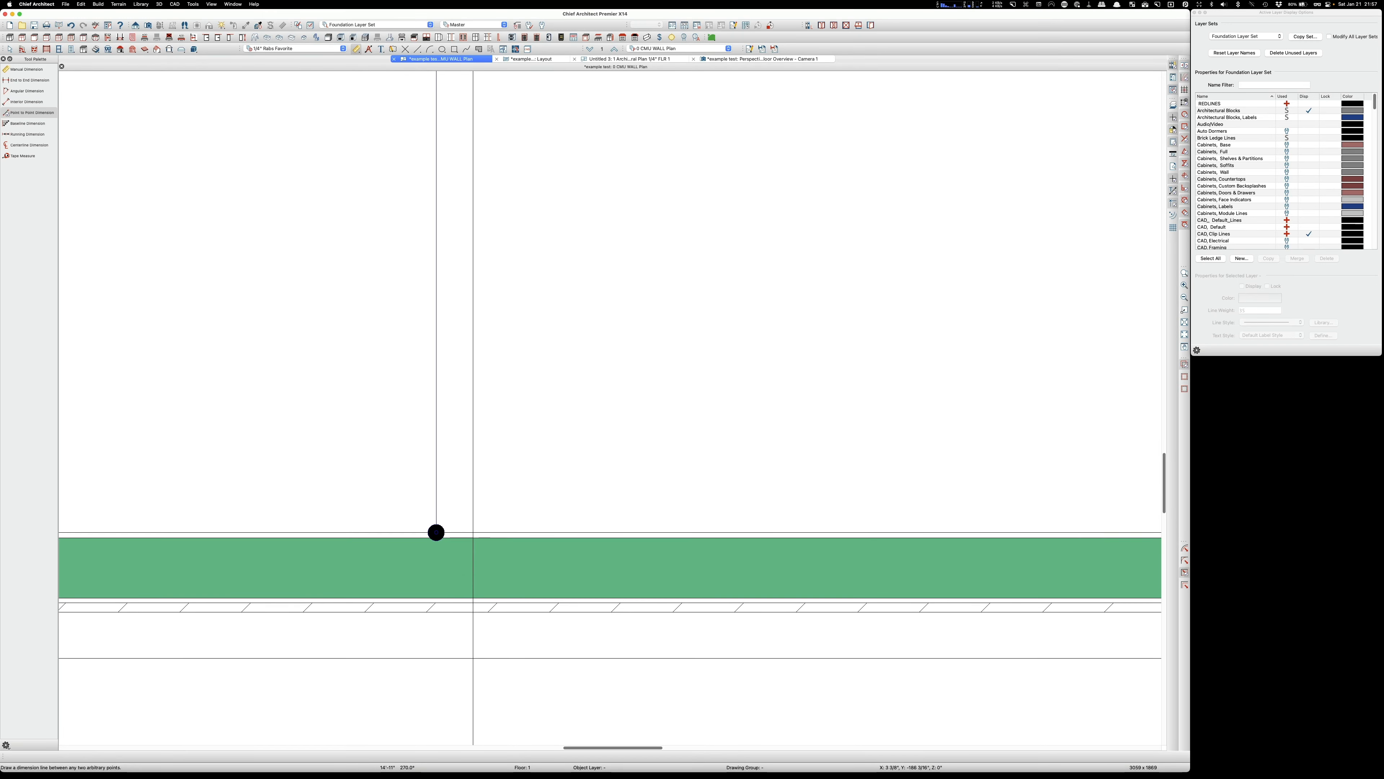
scroll(504, 627, "down", 5)
scroll(506, 635, "up", 4)
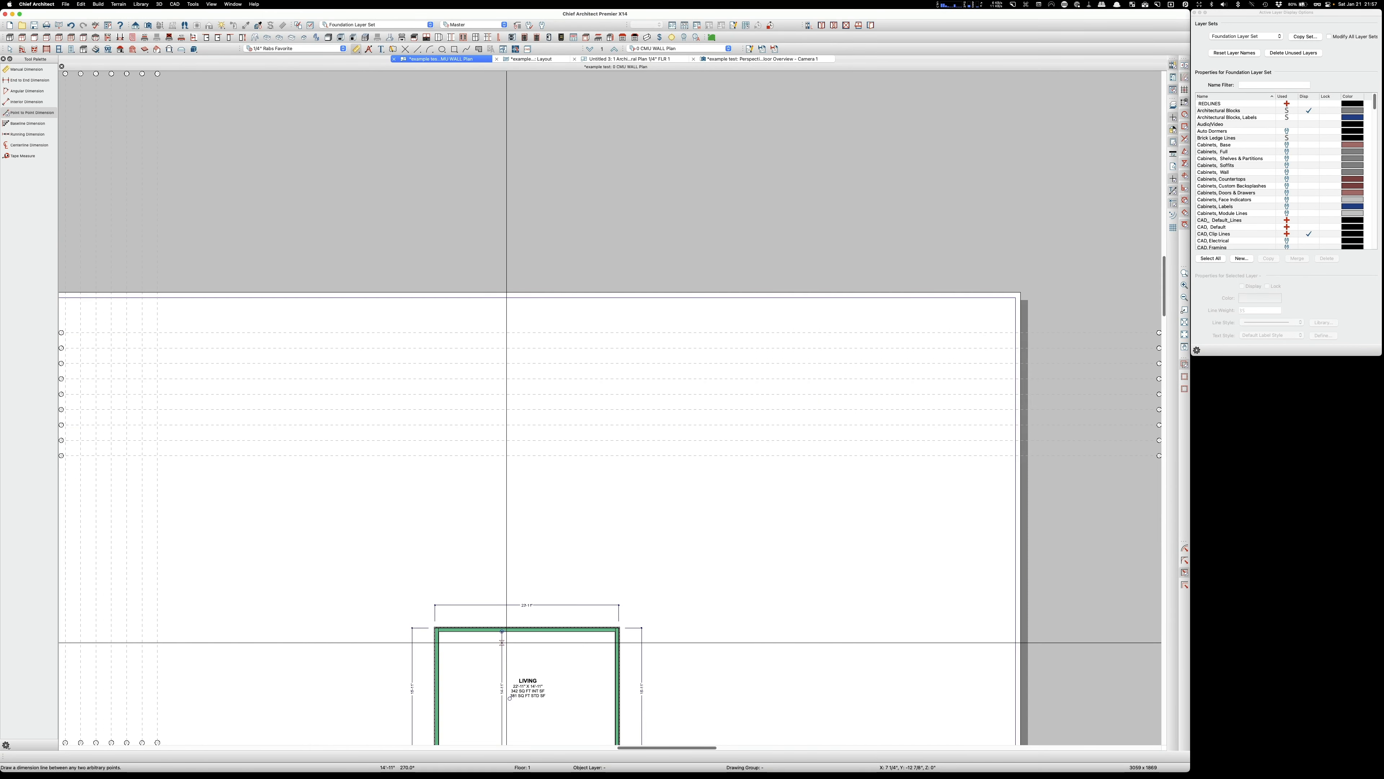
scroll(507, 642, "up", 8)
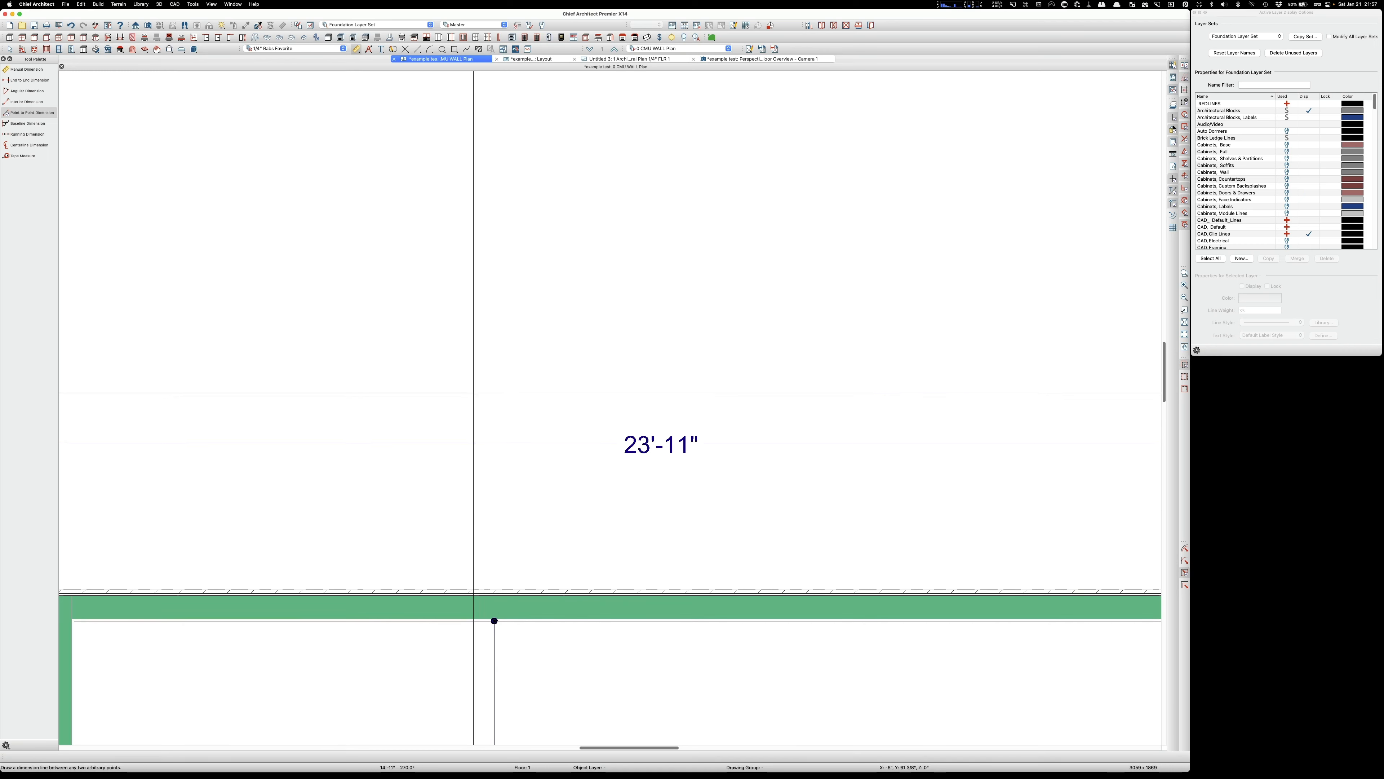
scroll(473, 392, "down", 6)
scroll(479, 371, "up", 2)
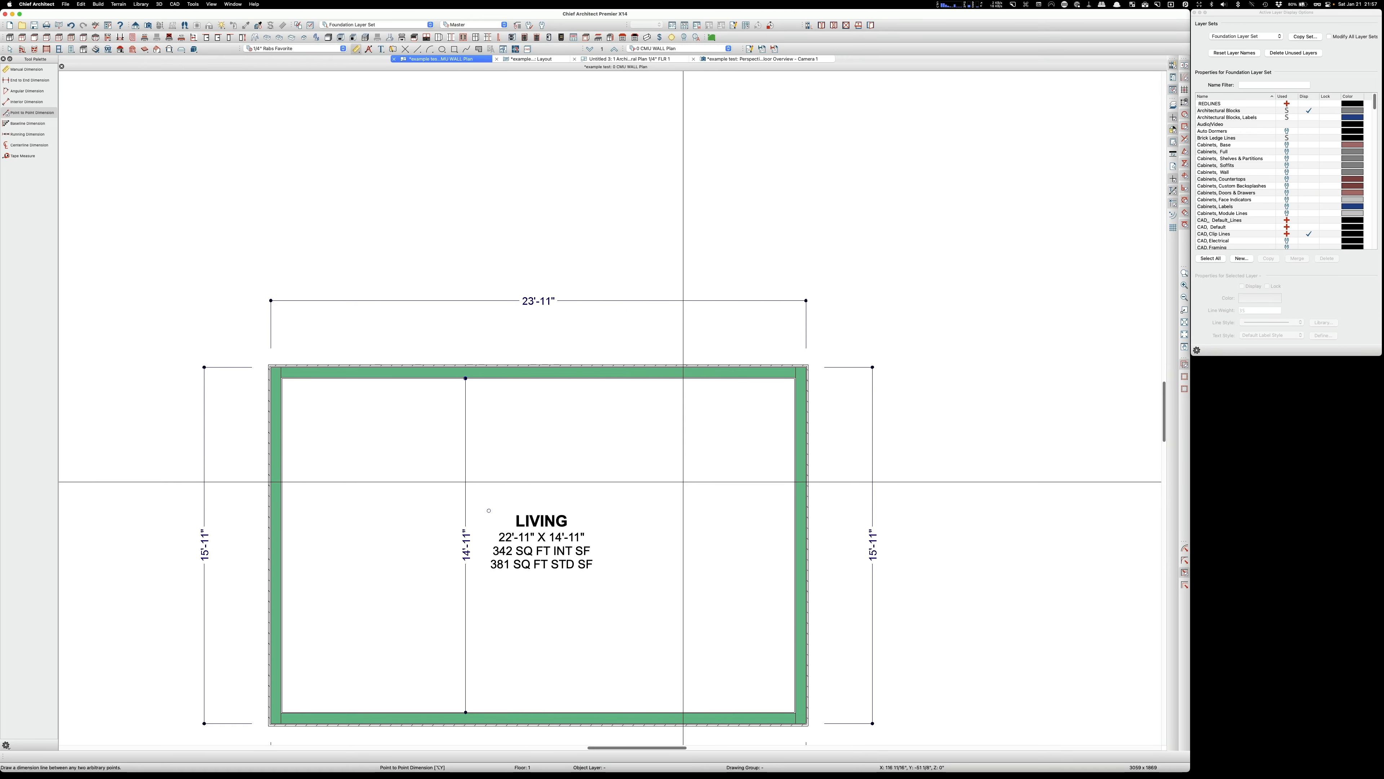
key("space")
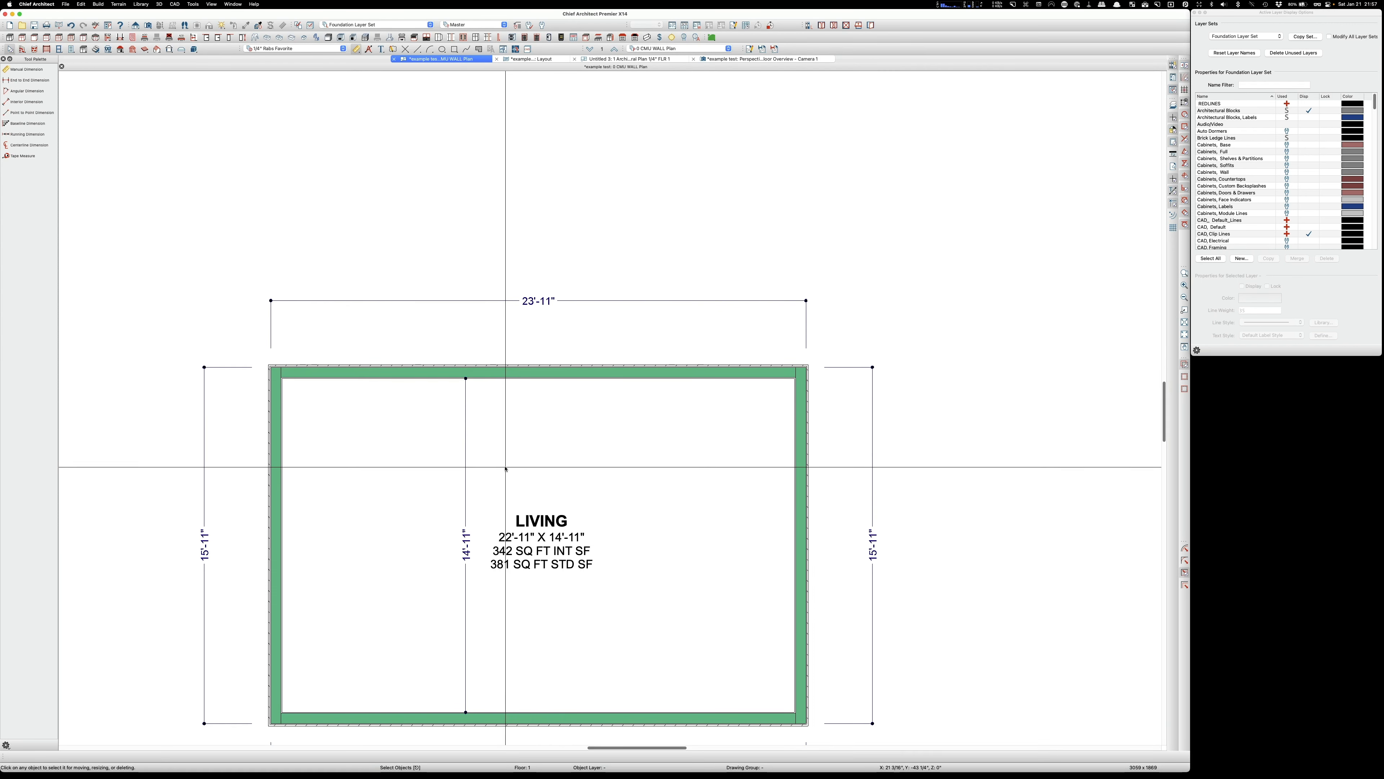
scroll(548, 279, "down", 1)
scroll(548, 279, "down", 1)
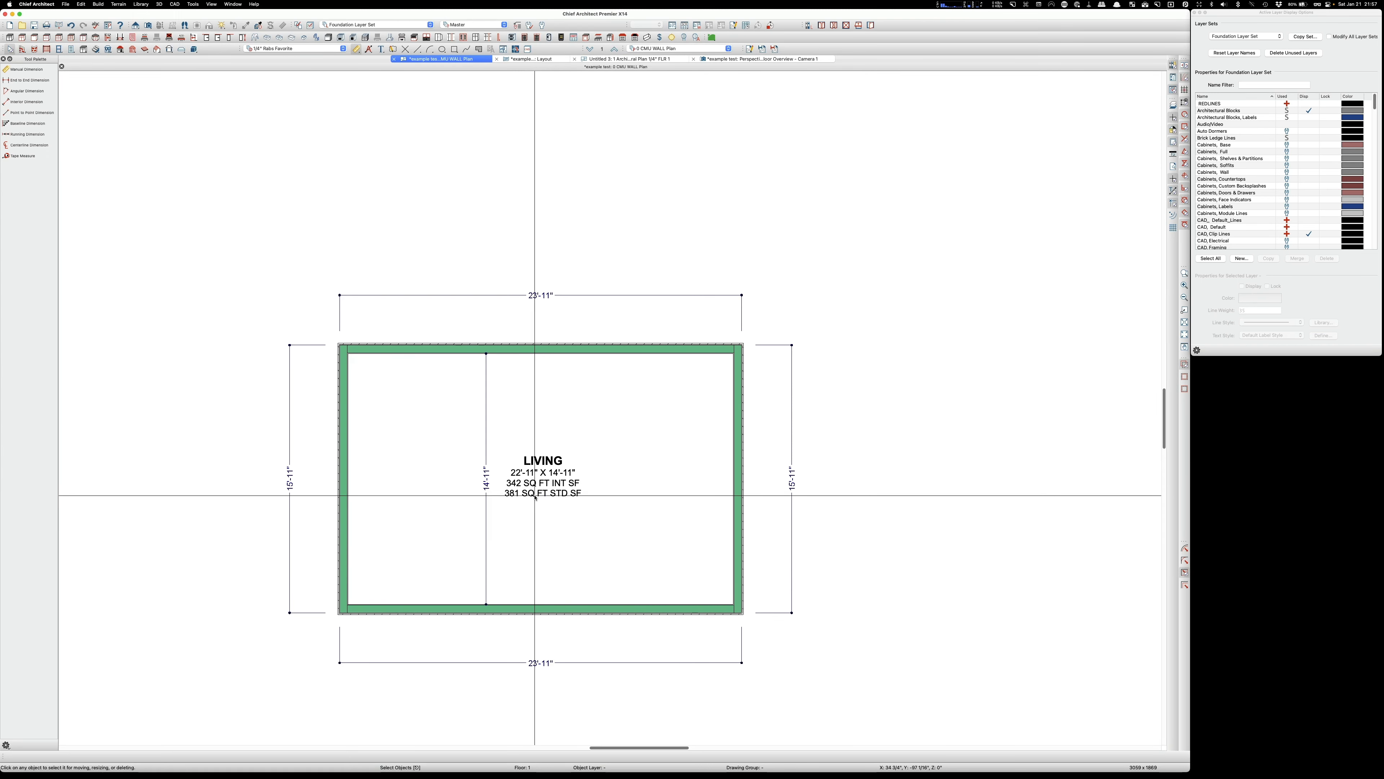
scroll(533, 495, "up", 2)
scroll(535, 495, "up", 1)
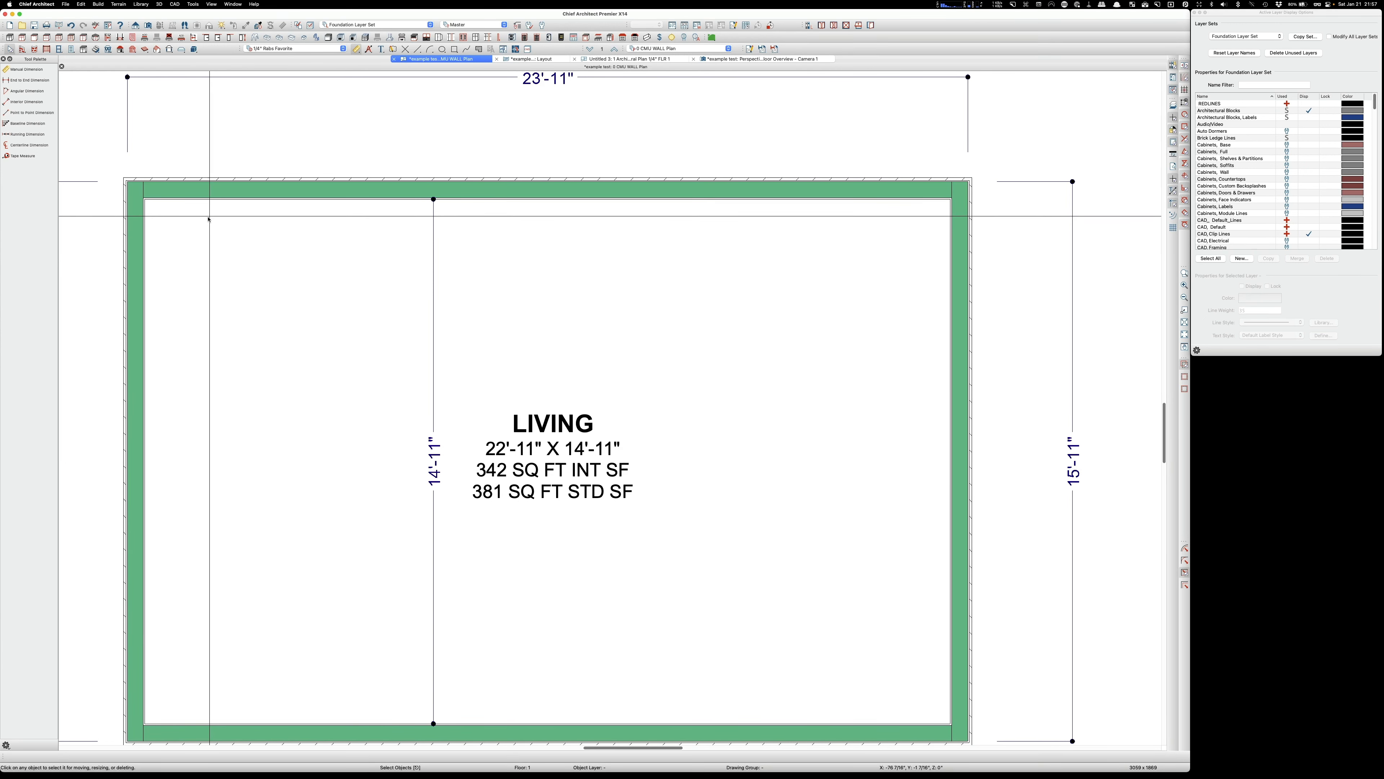
Step: Create a standard-area room polyline from the living room, display the CAD, Default layer, and move the polyline above the plan
left_click(302, 401)
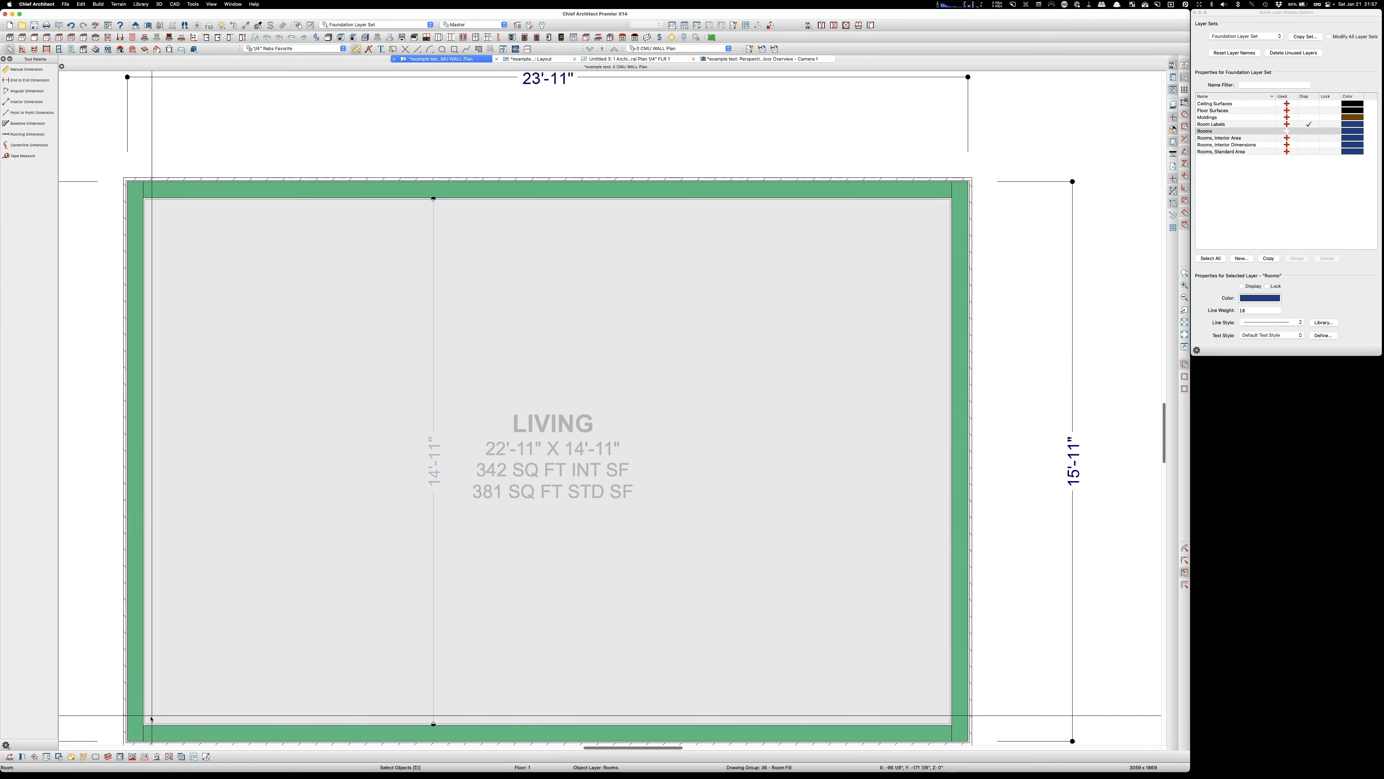
left_click(145, 756)
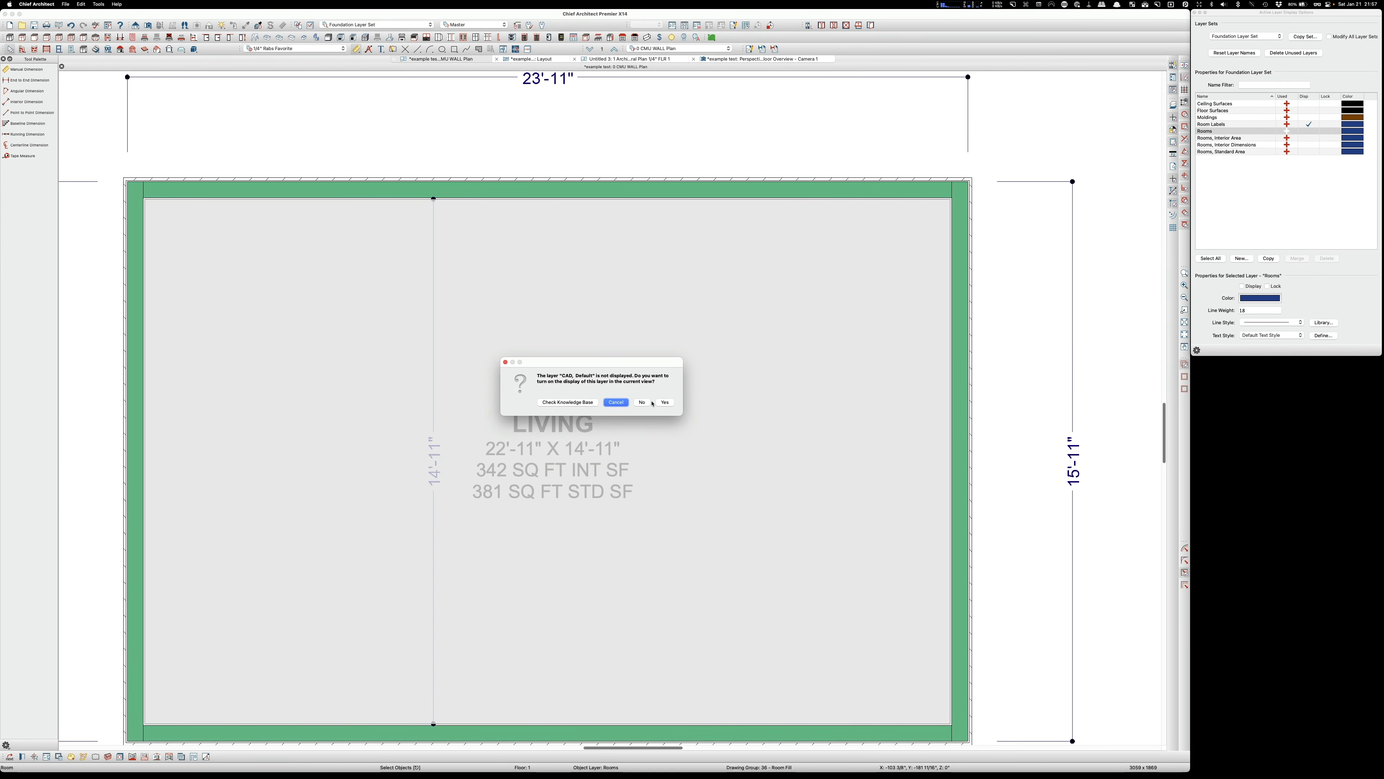
left_click(664, 403)
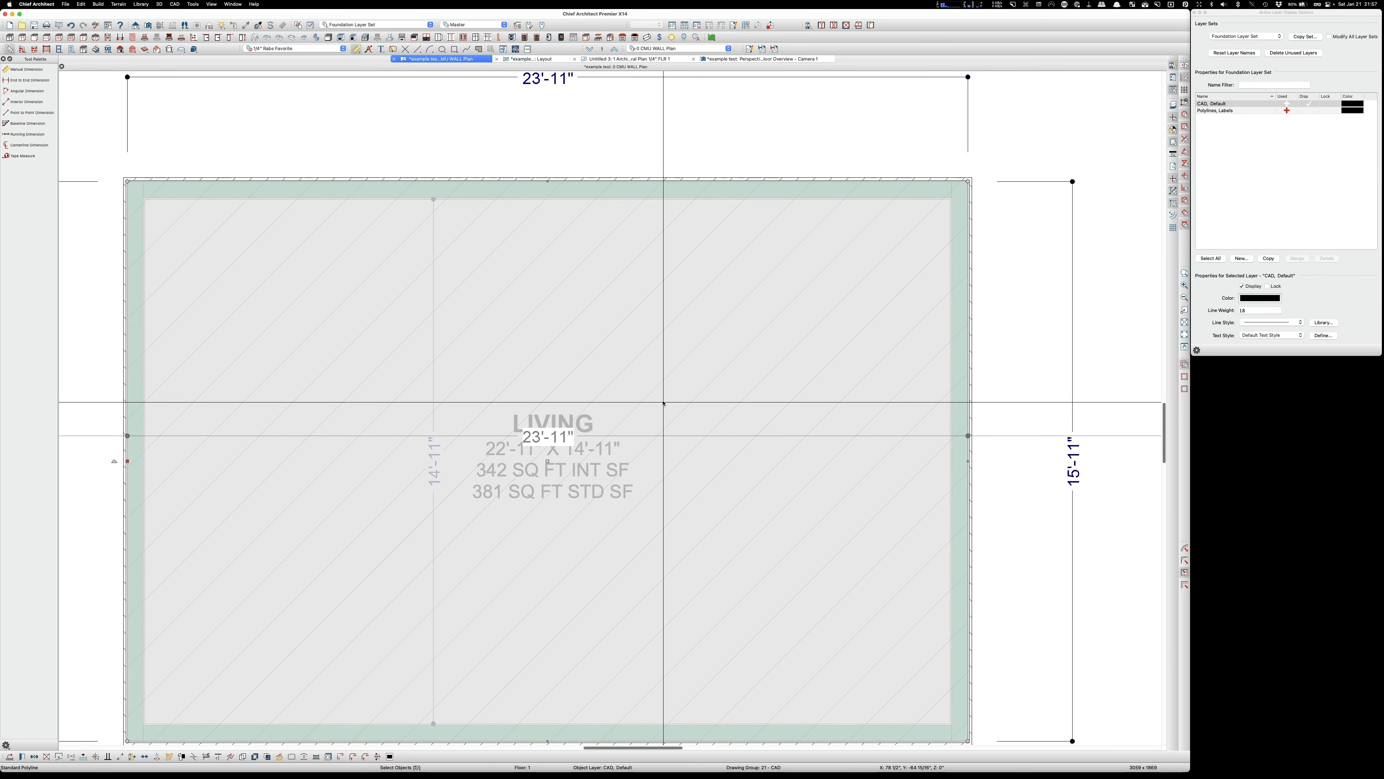
scroll(381, 697, "down", 3)
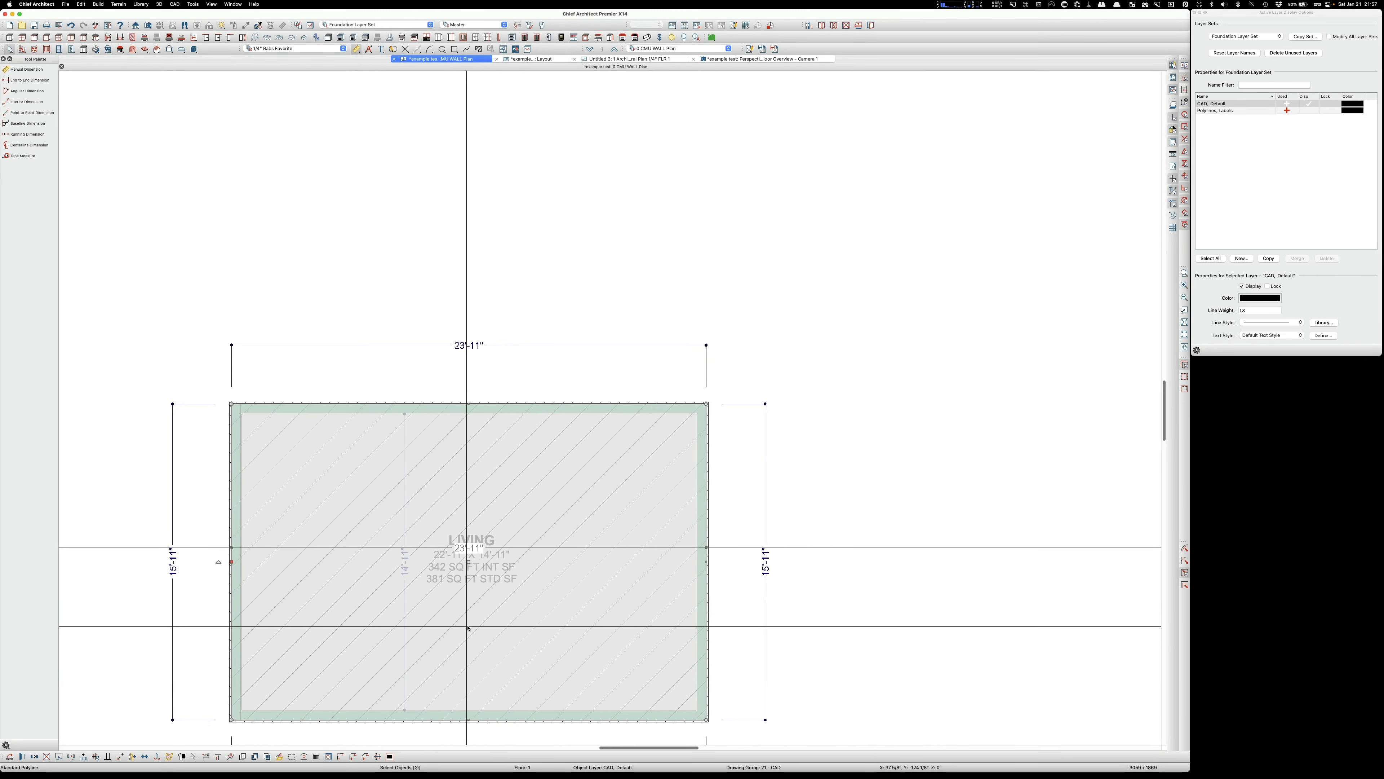
left_click_drag(469, 564, 494, 183)
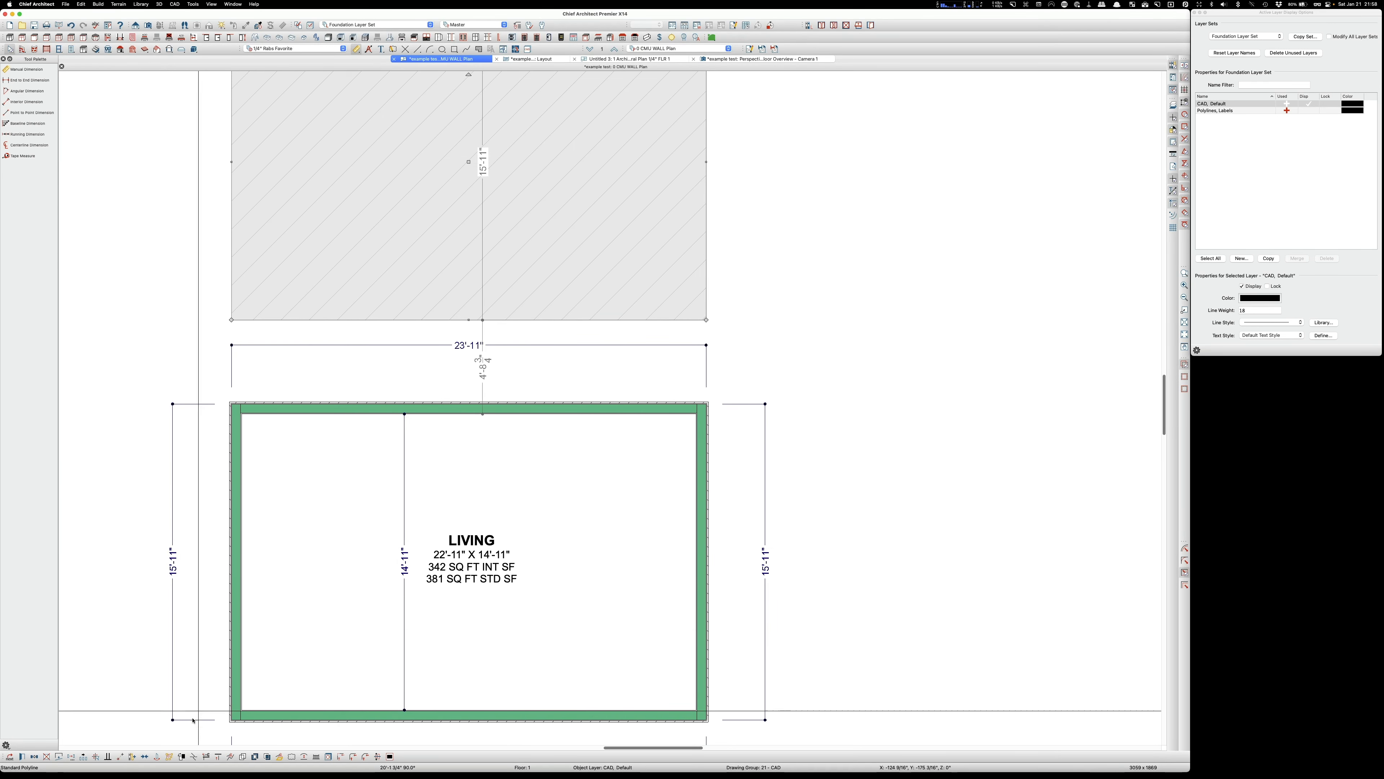
Step: Create an interior room polyline from the living room and move it to the right of the hatched polyline
left_click(317, 571)
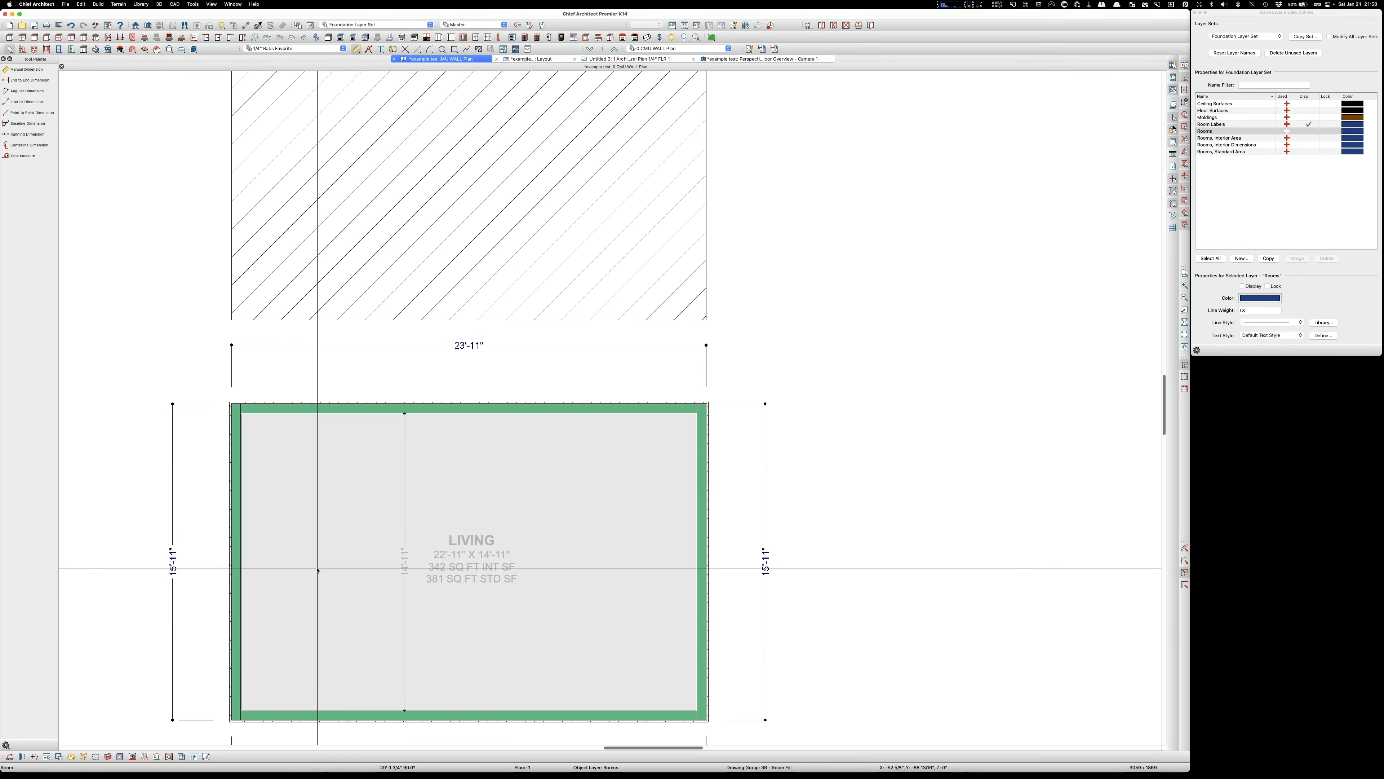
left_click(132, 757)
scroll(352, 616, "down", 2)
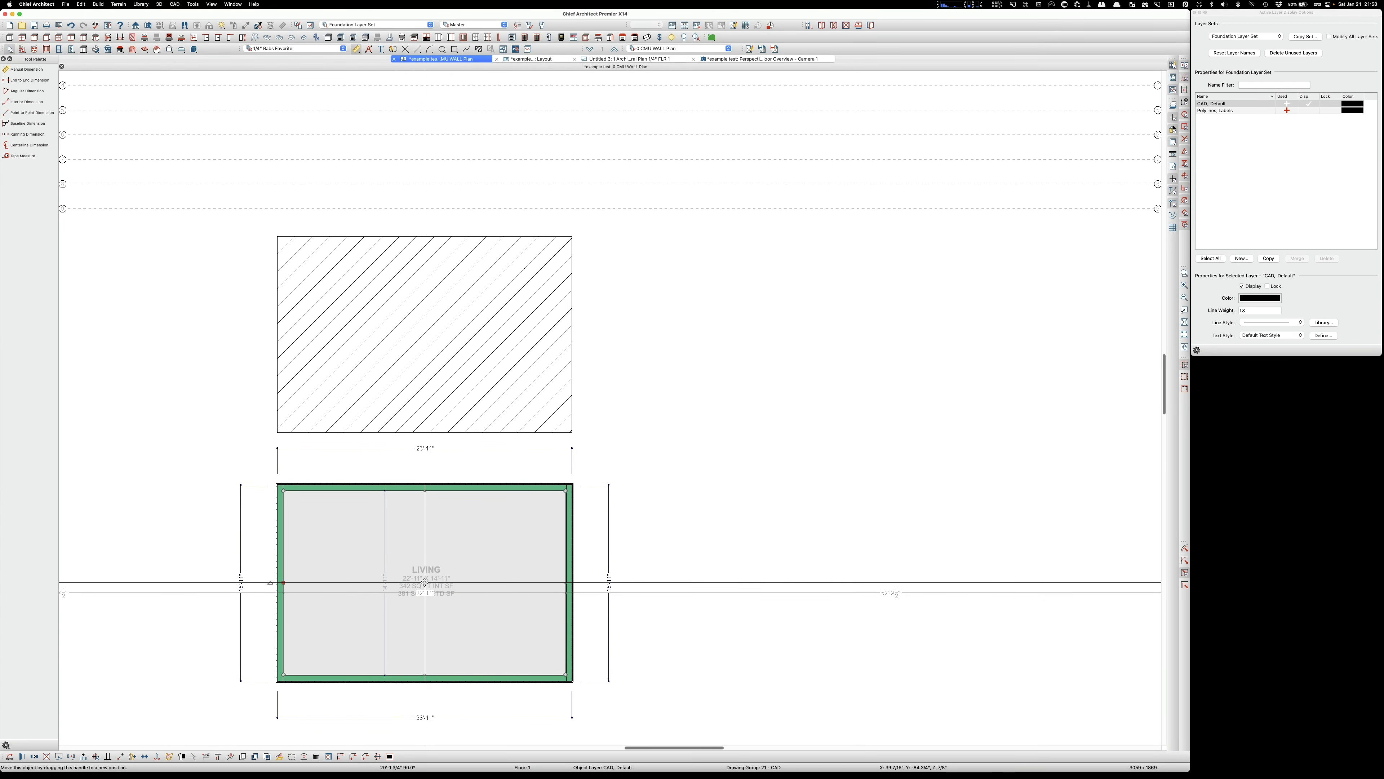
left_click_drag(425, 582, 757, 335)
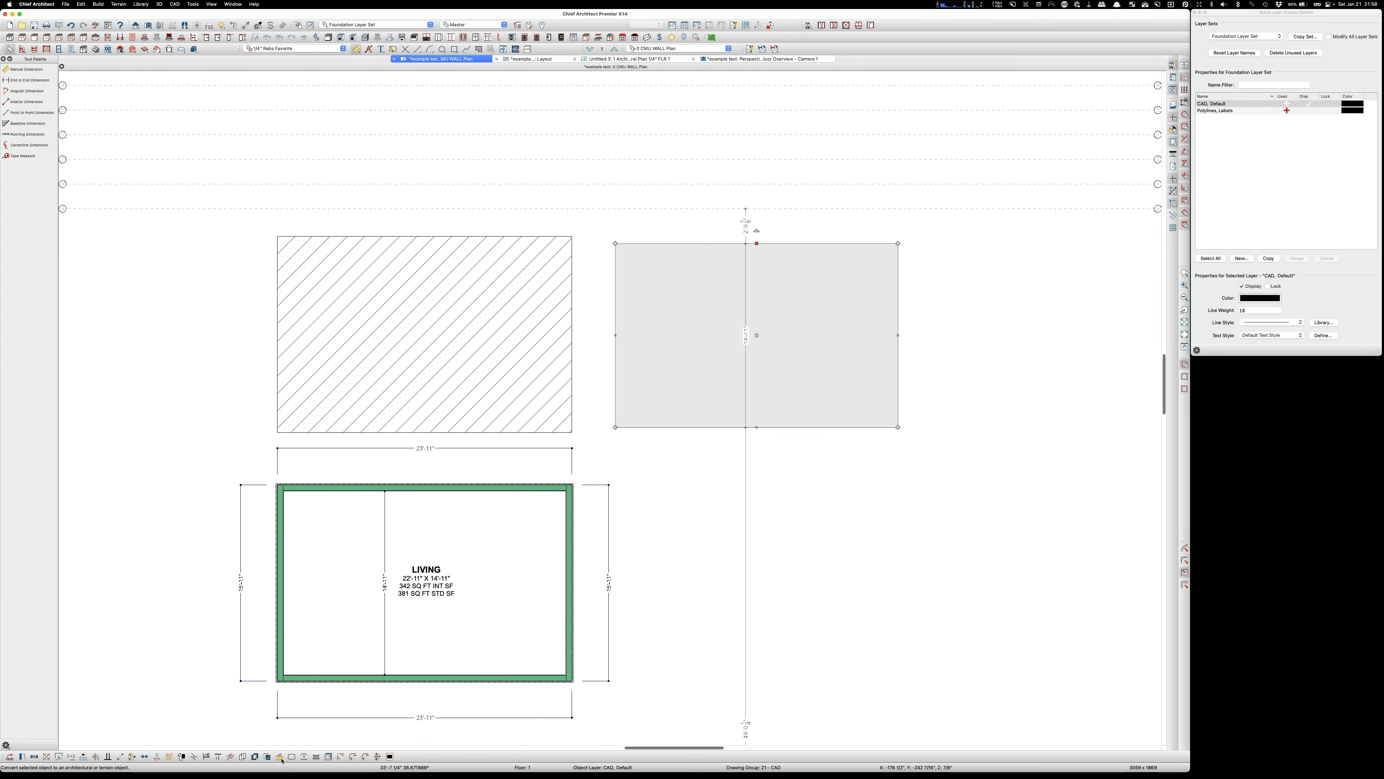
Step: Create a room molding polyline from the living room at a height of 48 inches, and display the Moldings layer
left_click(342, 605)
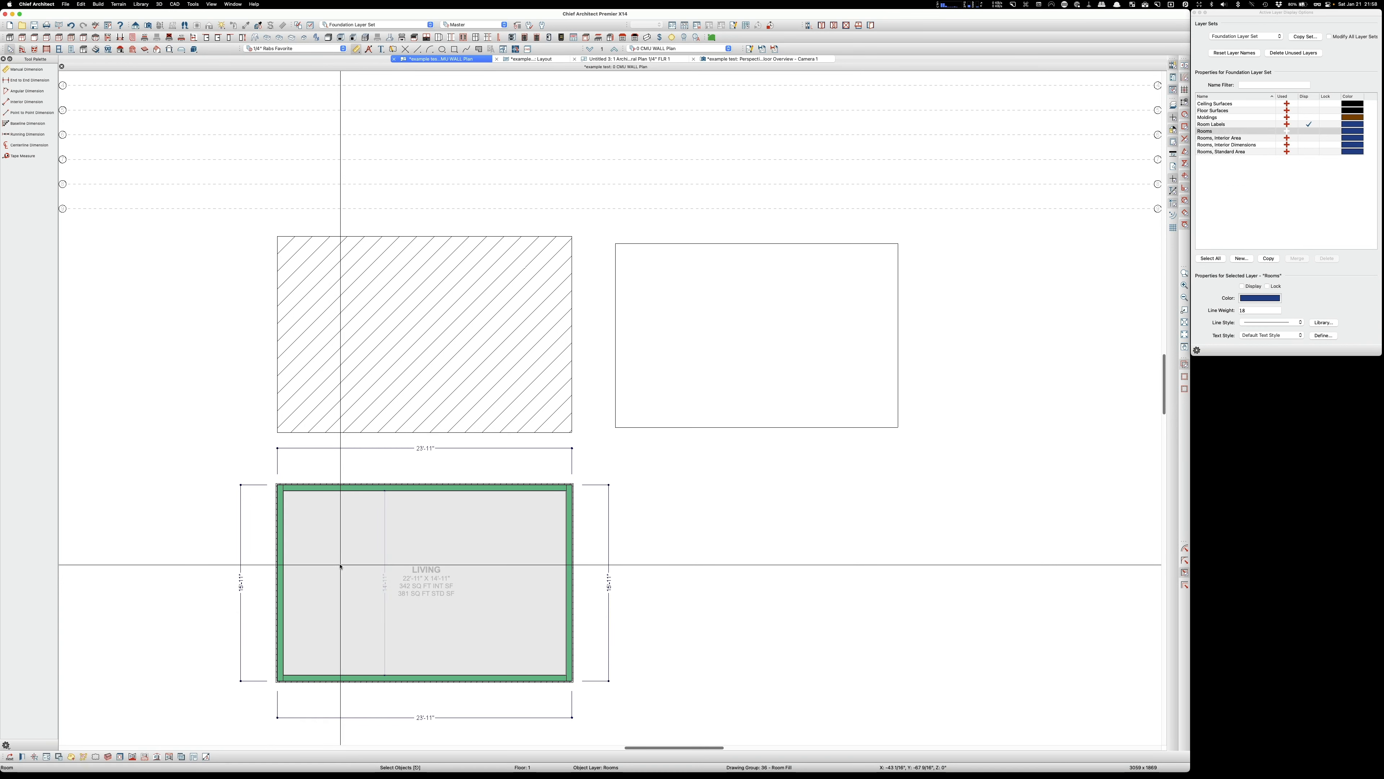
left_click(156, 757)
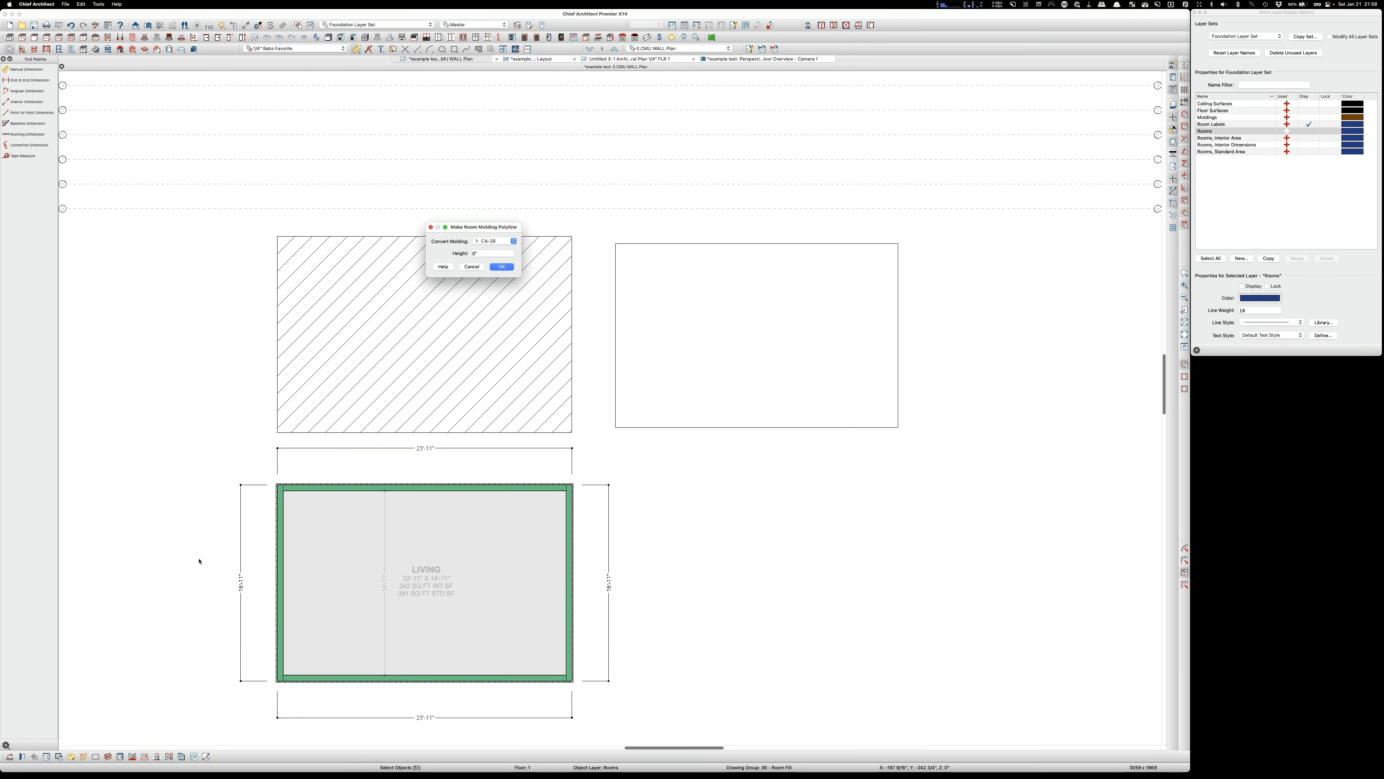
mouse_move(502, 230)
left_mouse_down()
mouse_move(596, 486)
mouse_move(637, 519)
left_mouse_up()
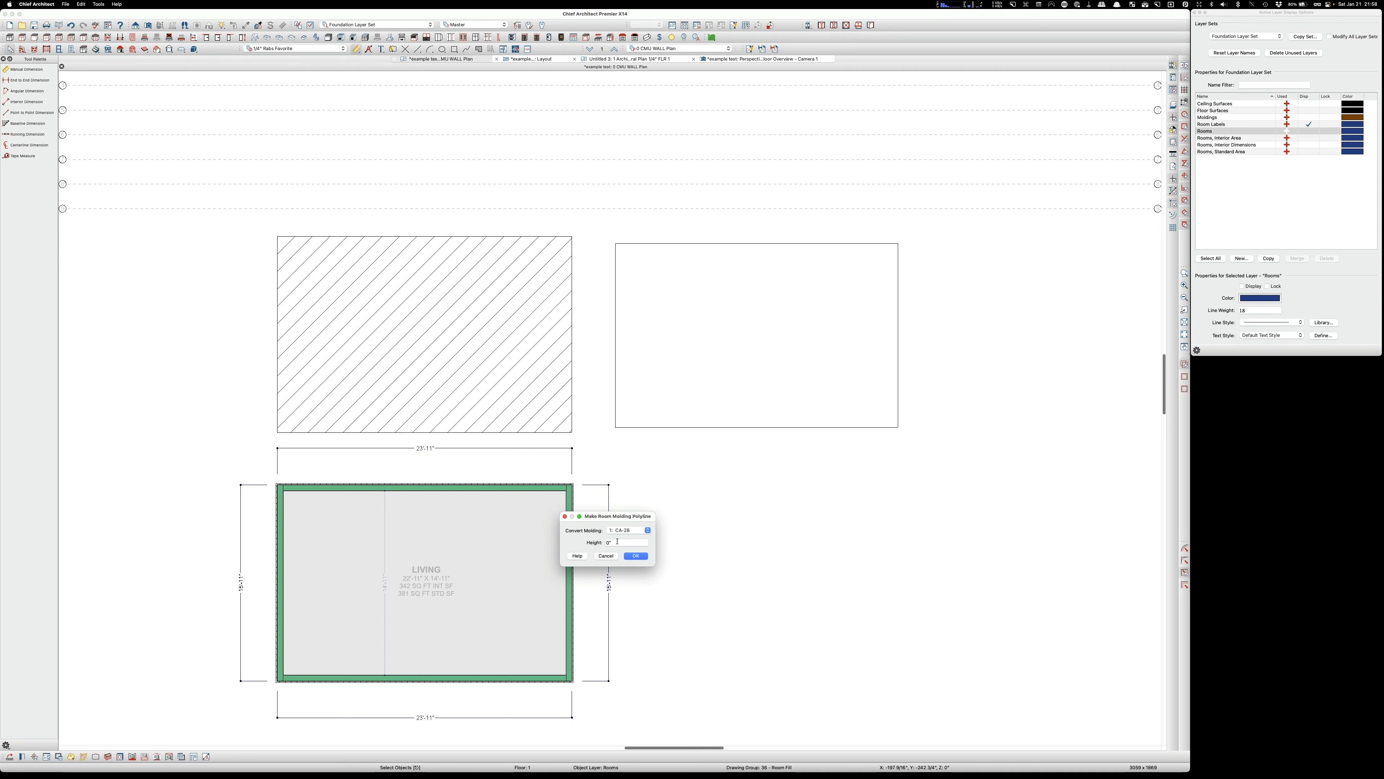
left_click_drag(615, 543, 601, 541)
type("48")
left_click(635, 556)
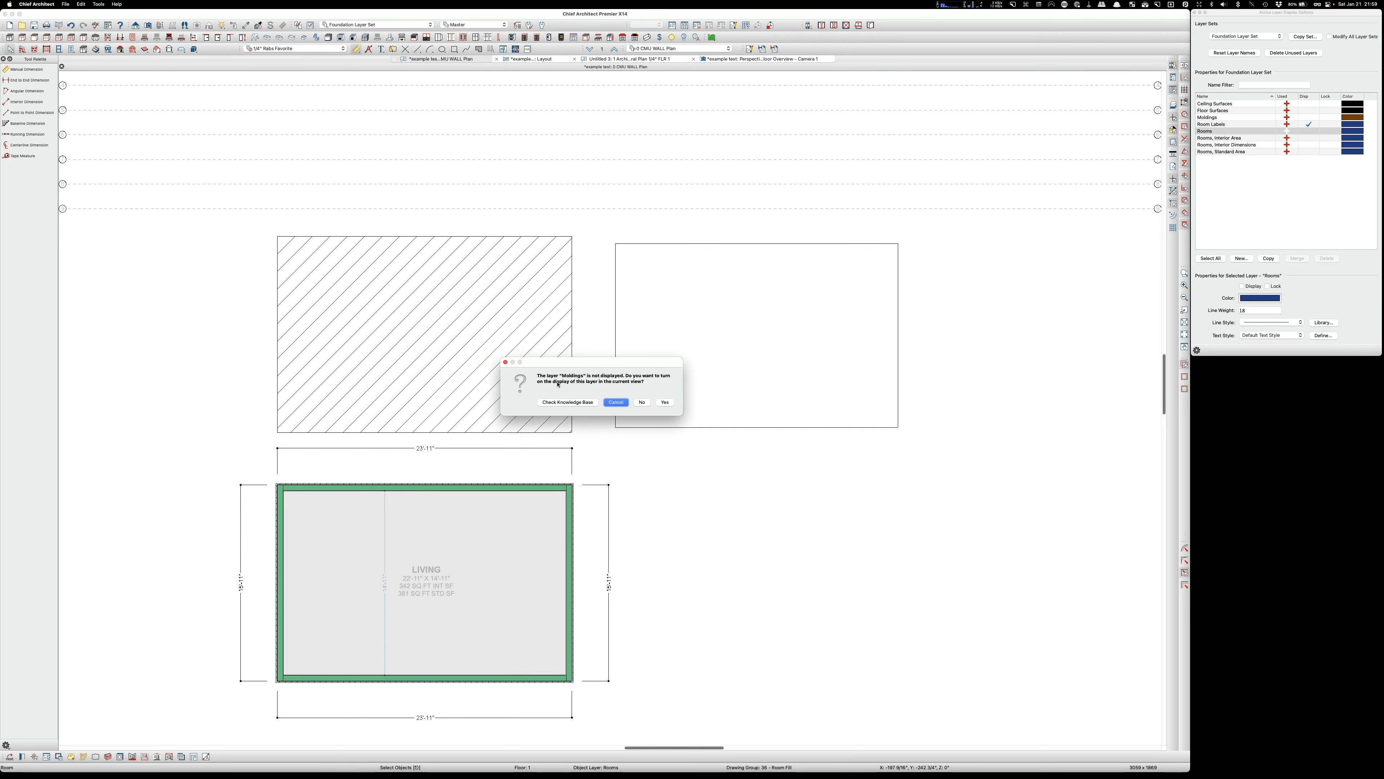
left_click(665, 402)
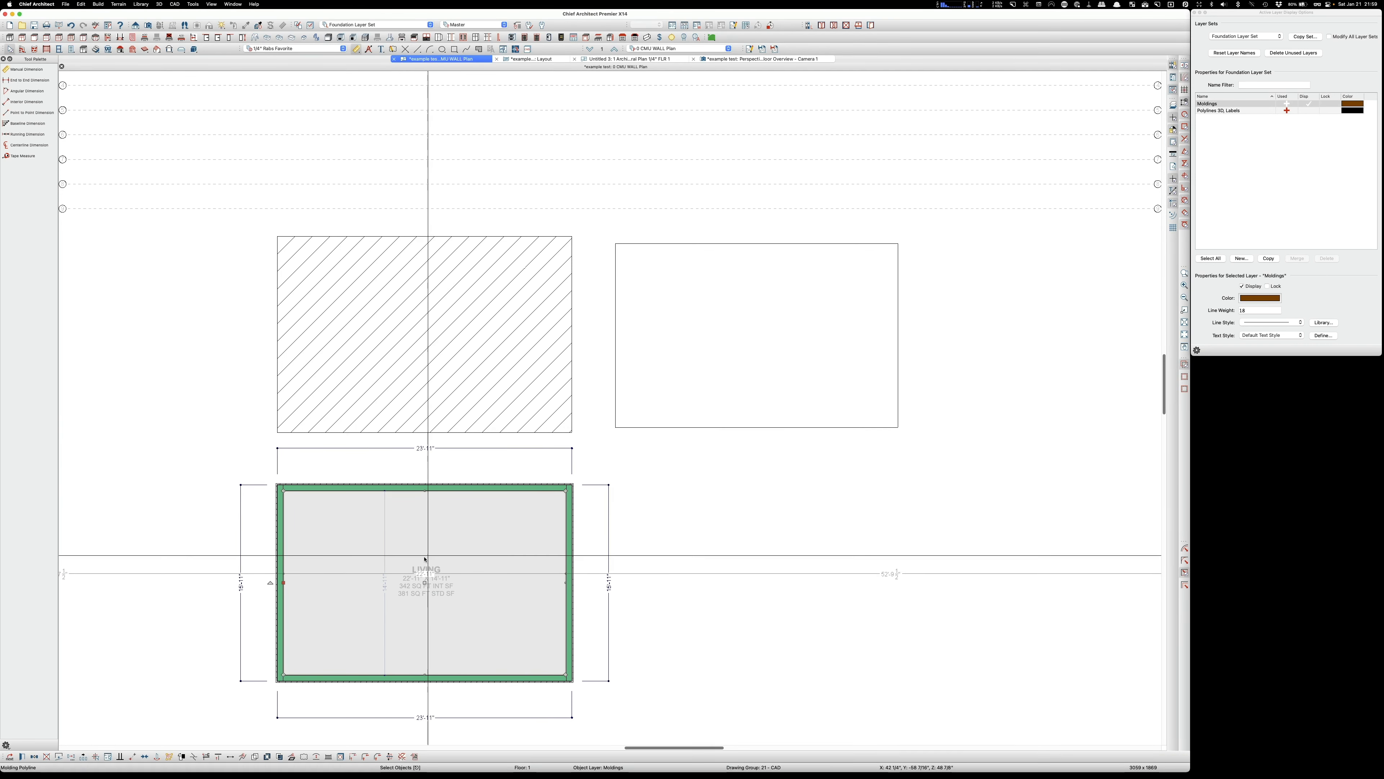
Step: Open the living room molding polyline's specification, review its selected line data, and delete the CA-28 molding profile
scroll(300, 583, "up", 4)
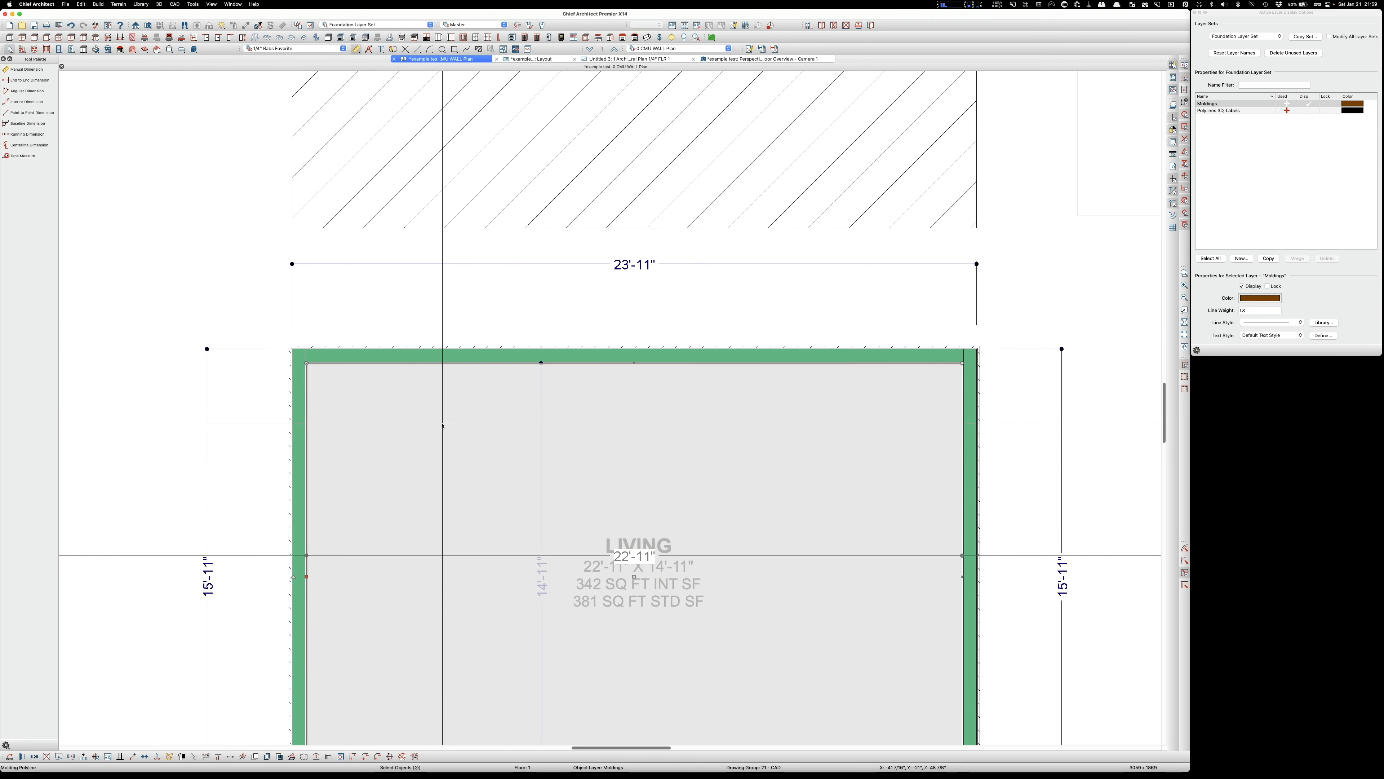
key("super+e")
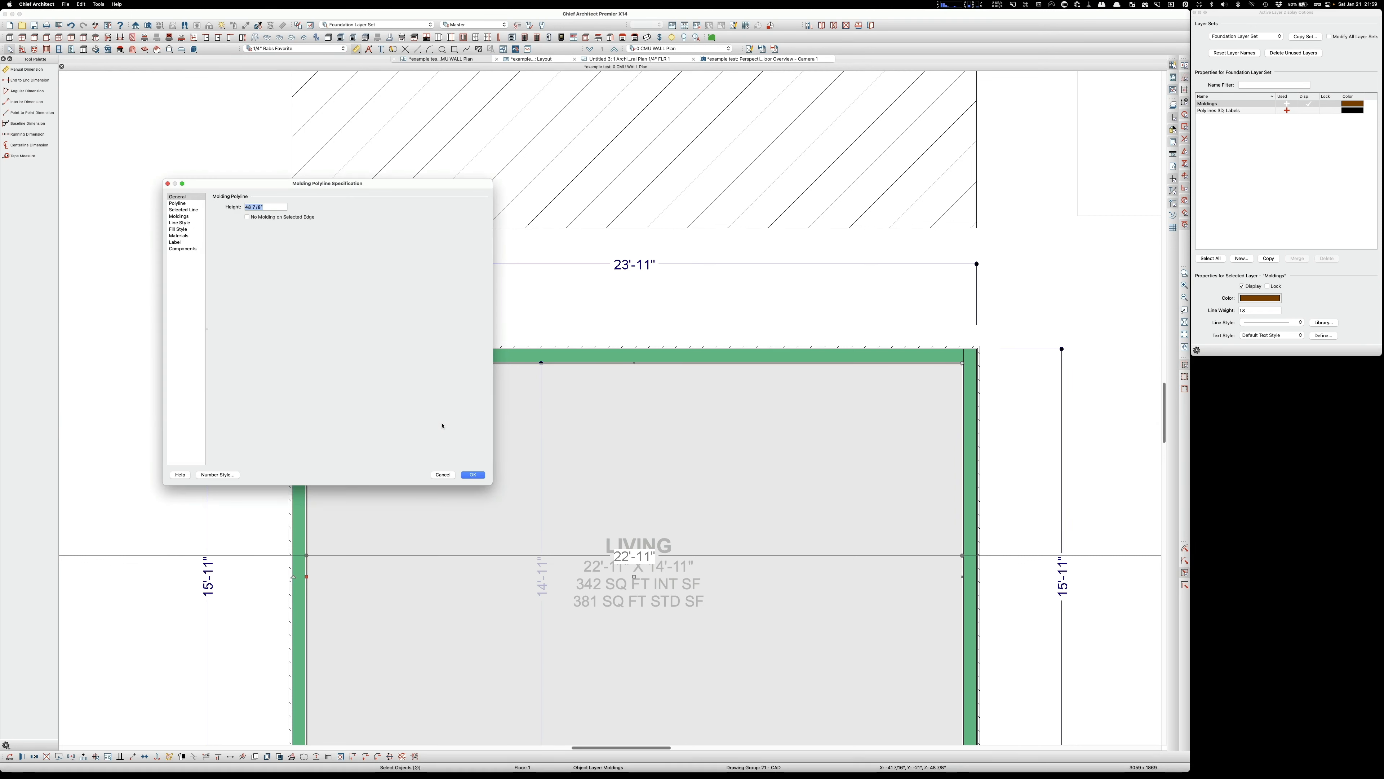
left_click(175, 203)
left_click(185, 210)
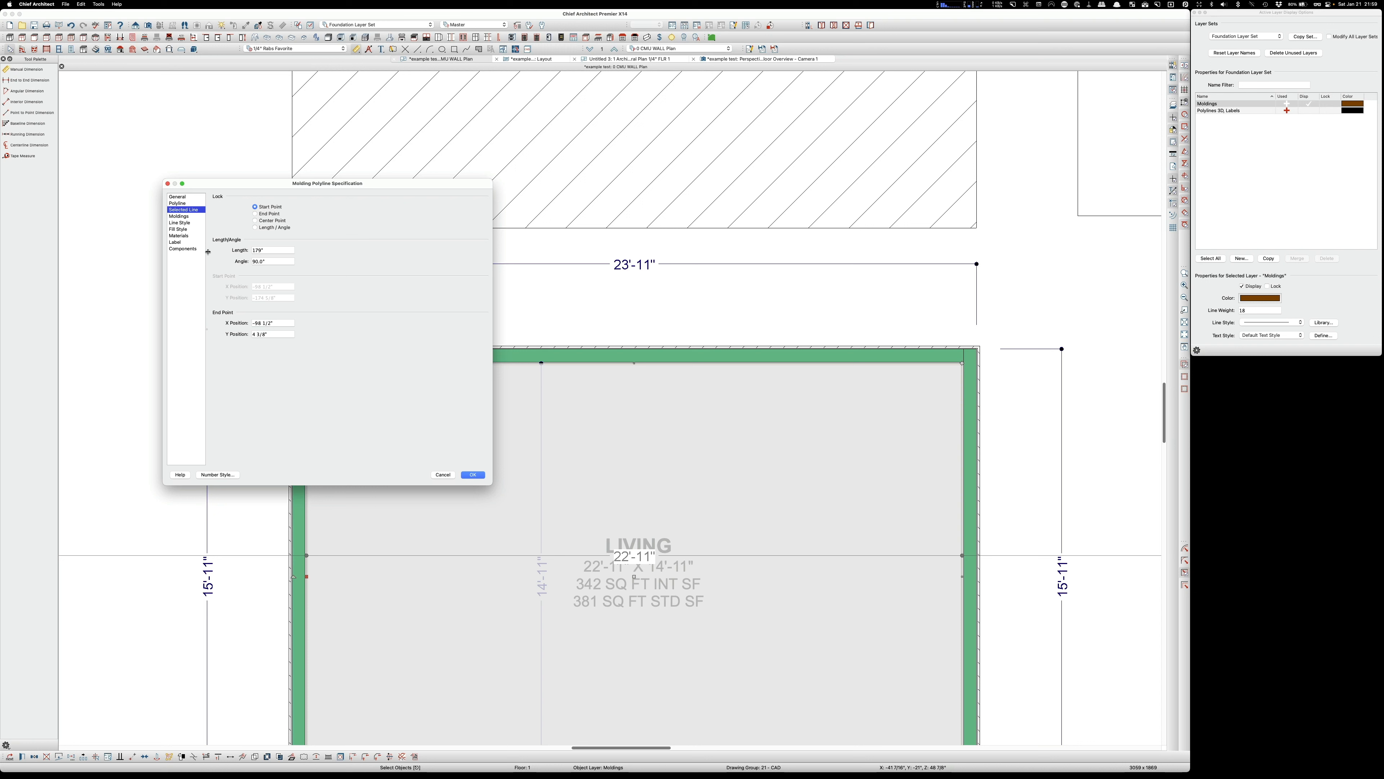
left_click(189, 217)
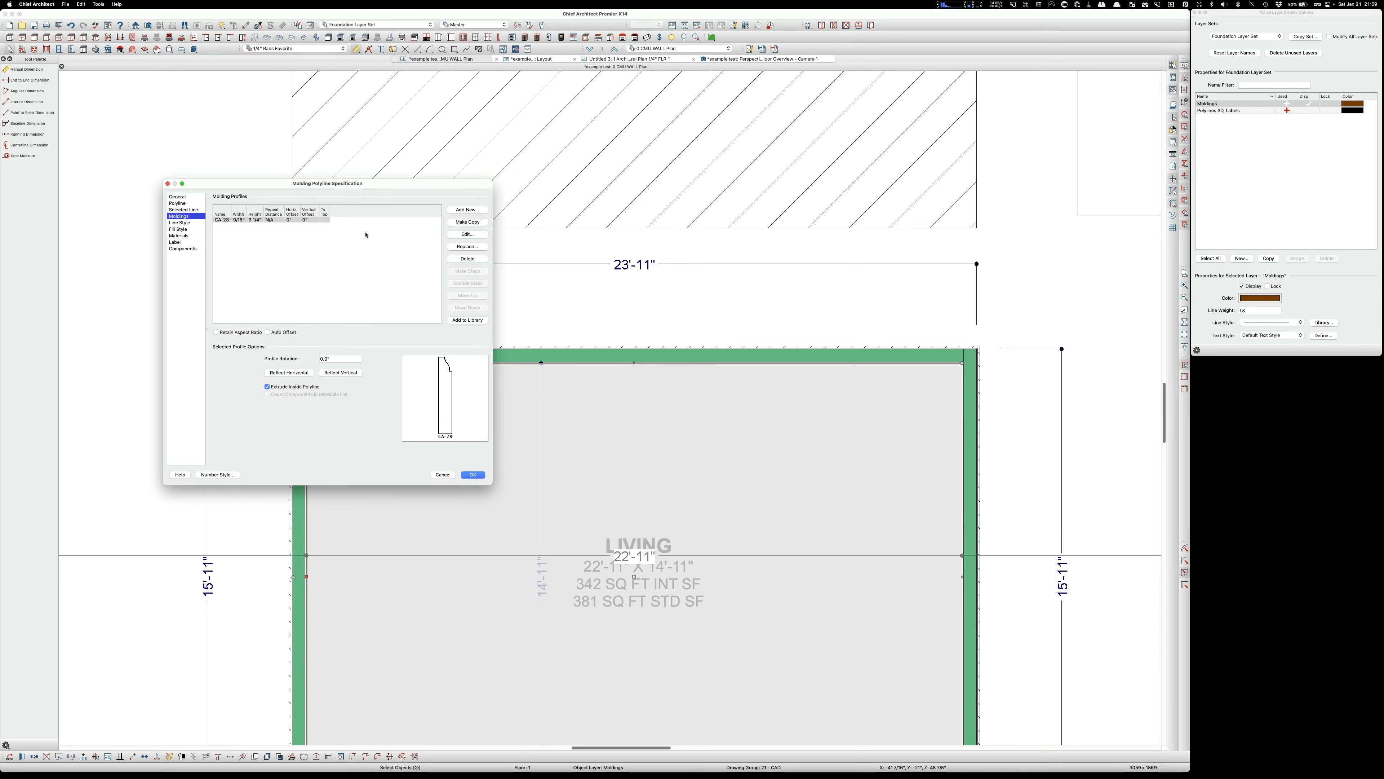
left_click(469, 260)
Step: Add the CA-001 base molding from the Chief Architect Core Catalogs as the polyline's molding profile
left_click(467, 210)
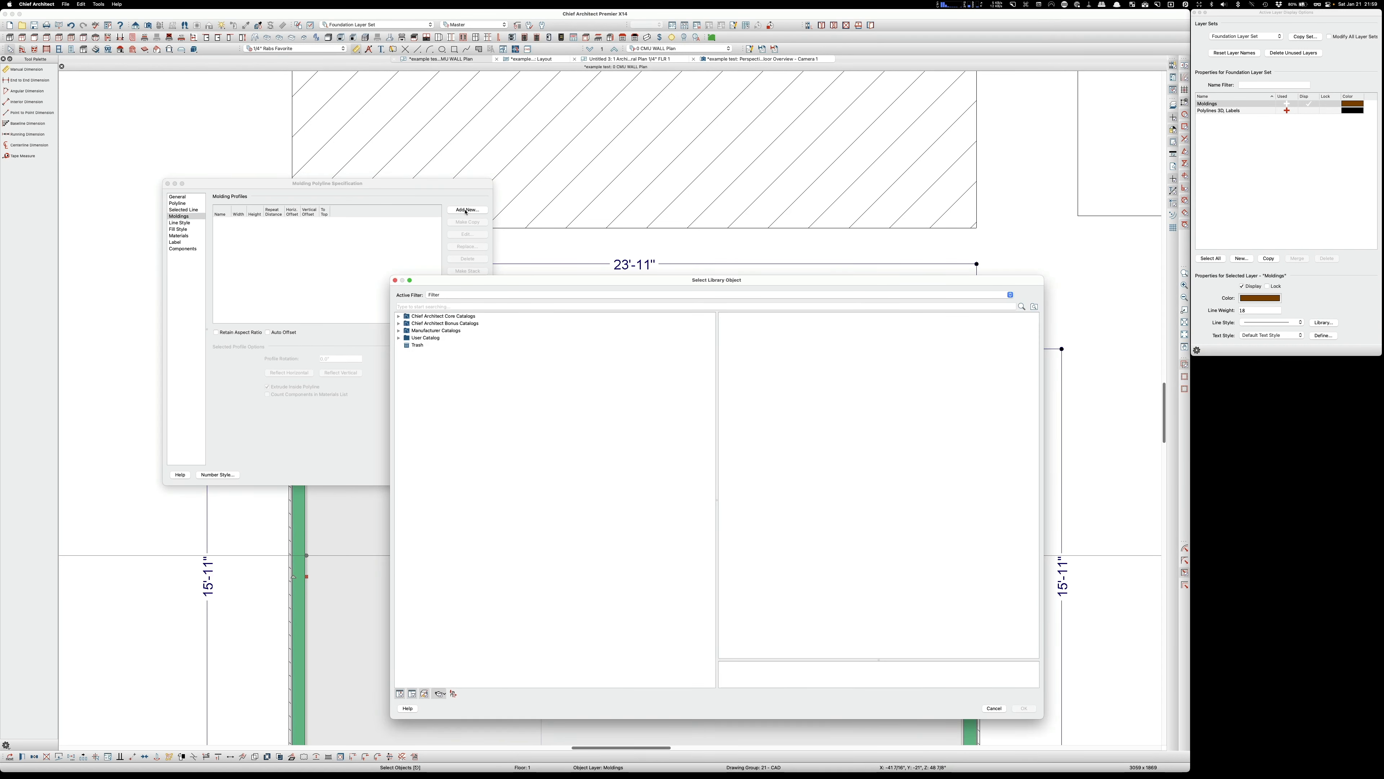
left_click(399, 316)
left_click(405, 324)
left_click(413, 331)
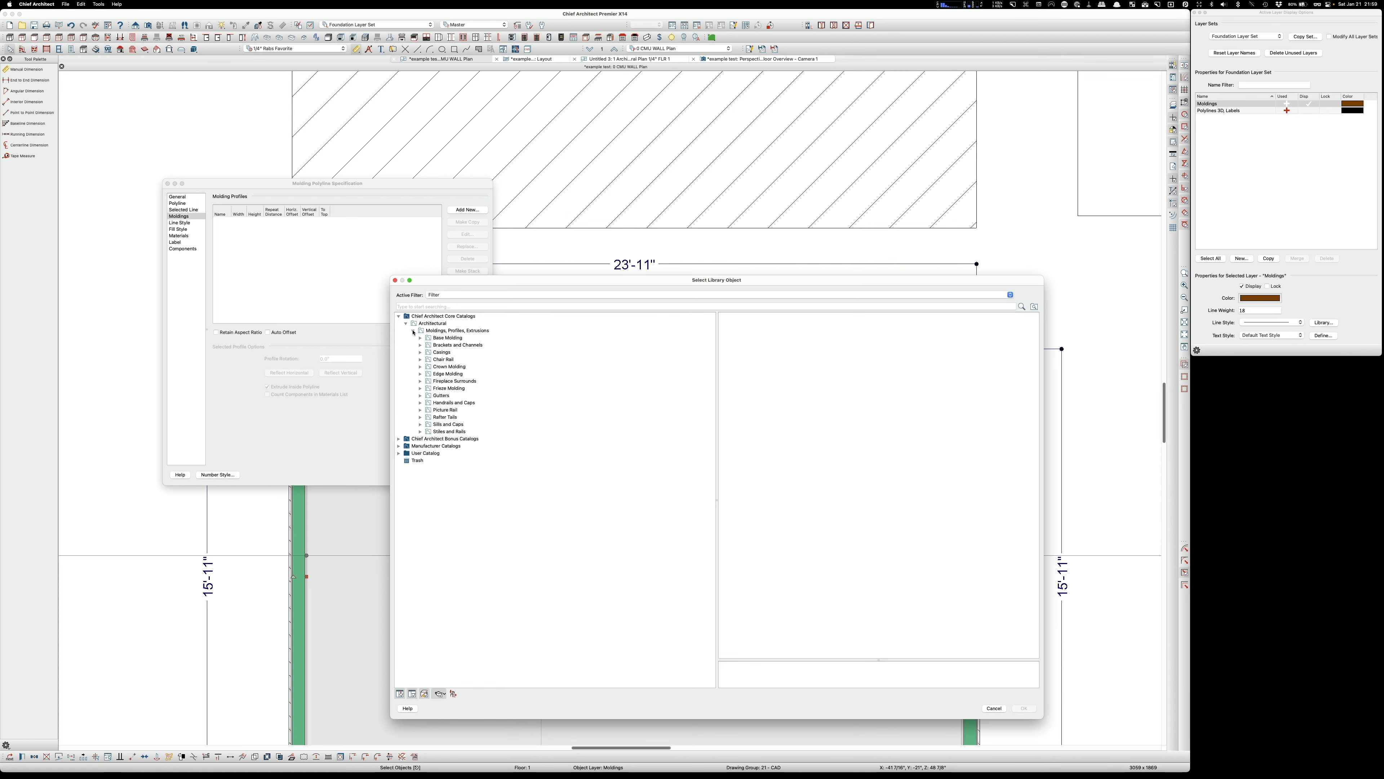
left_click(428, 339)
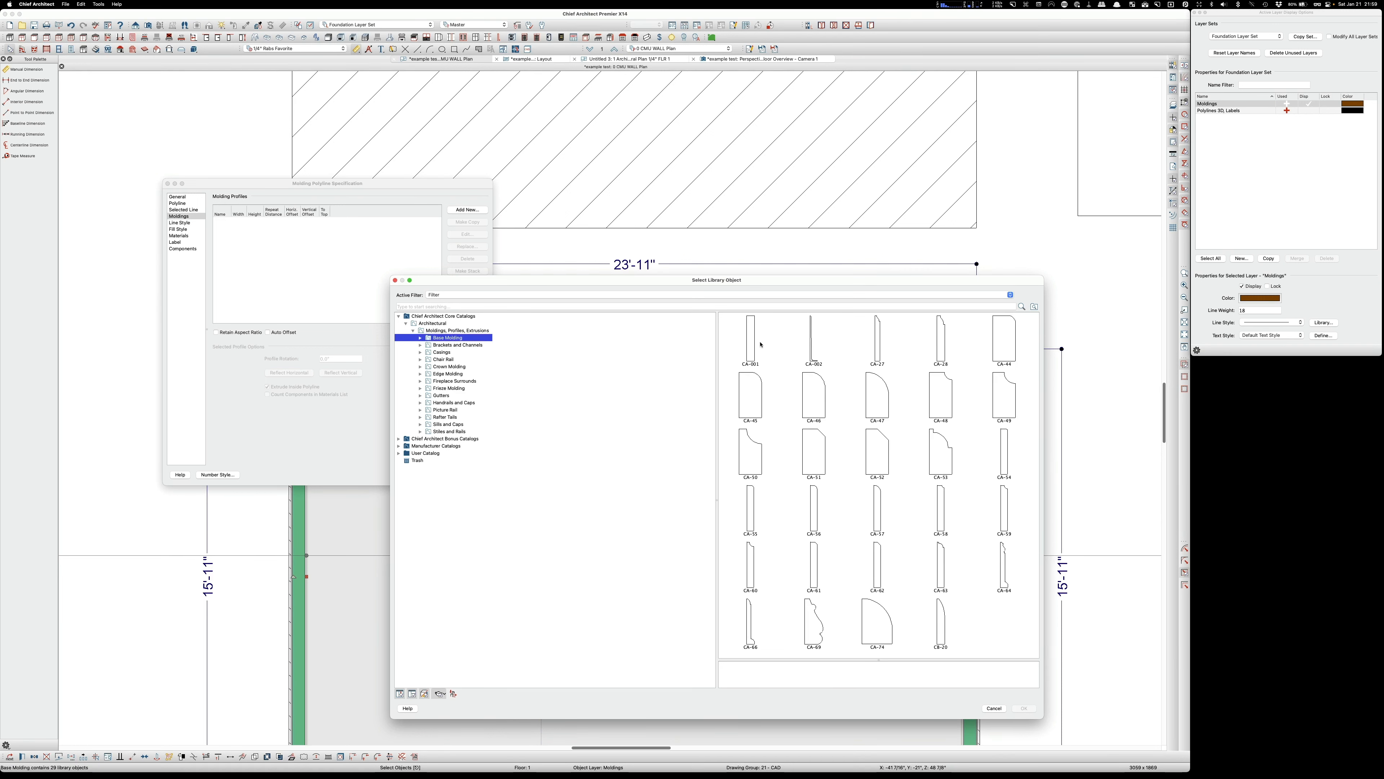
left_click(759, 361)
left_click(1025, 708)
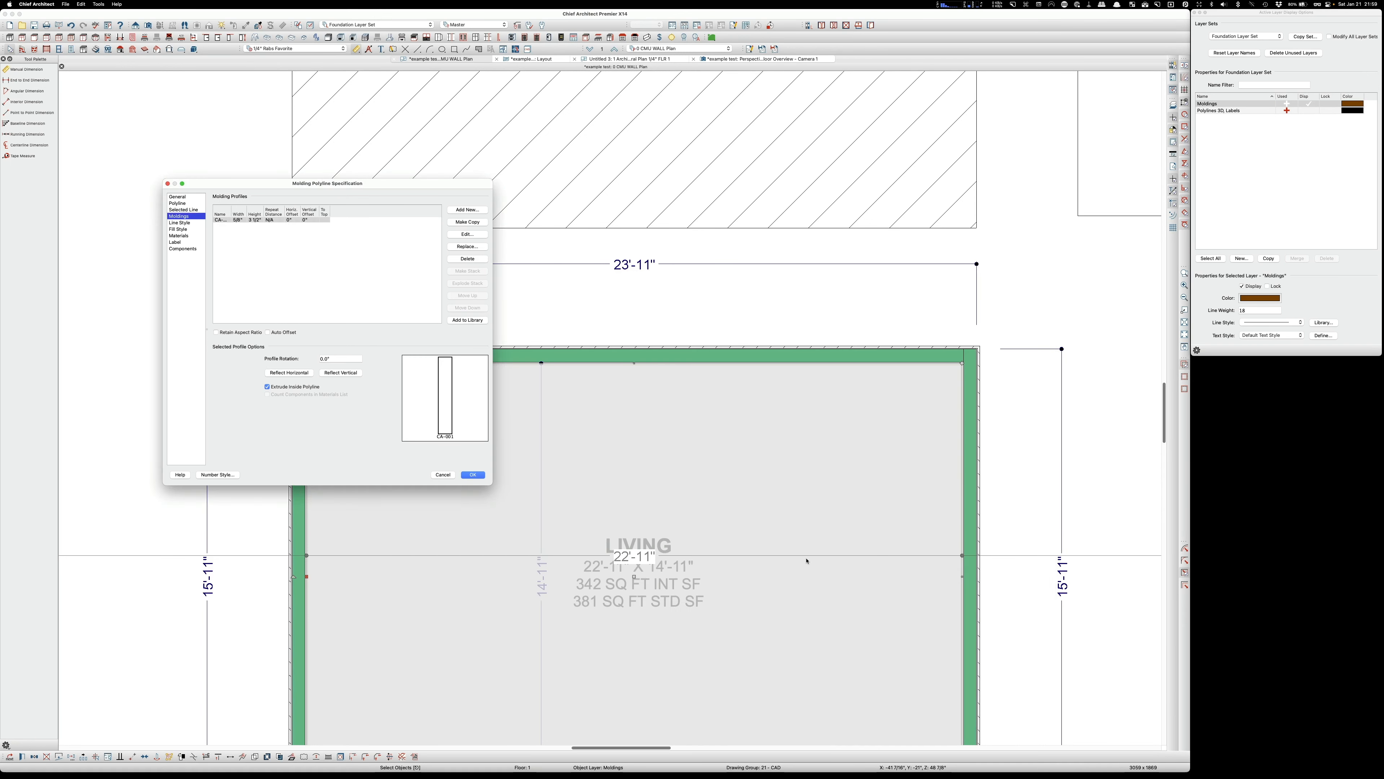
Step: Change the CA-001 profile's width, height and horizontal offset, and apply the molding polyline settings
double_click(240, 221)
type("1...")
double_click(255, 221)
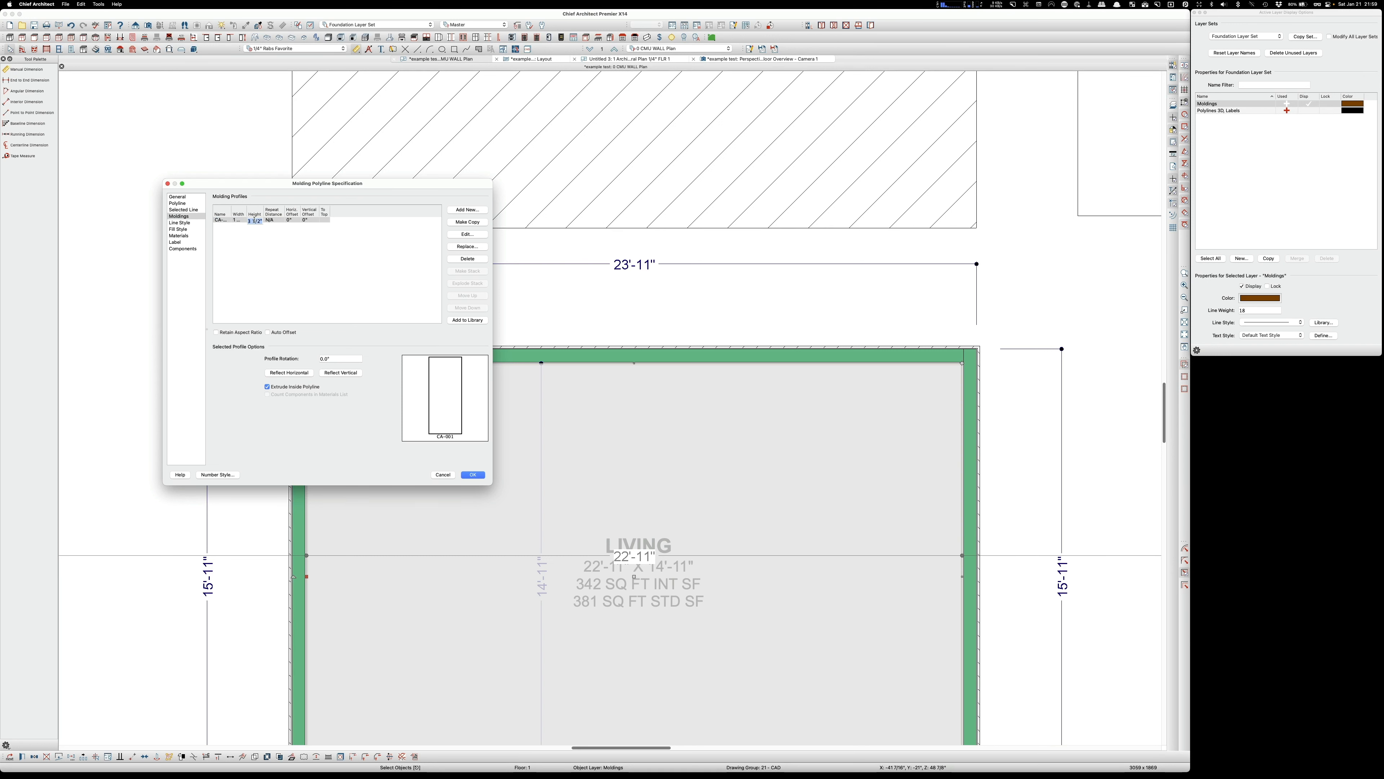
type("9")
left_click(292, 221)
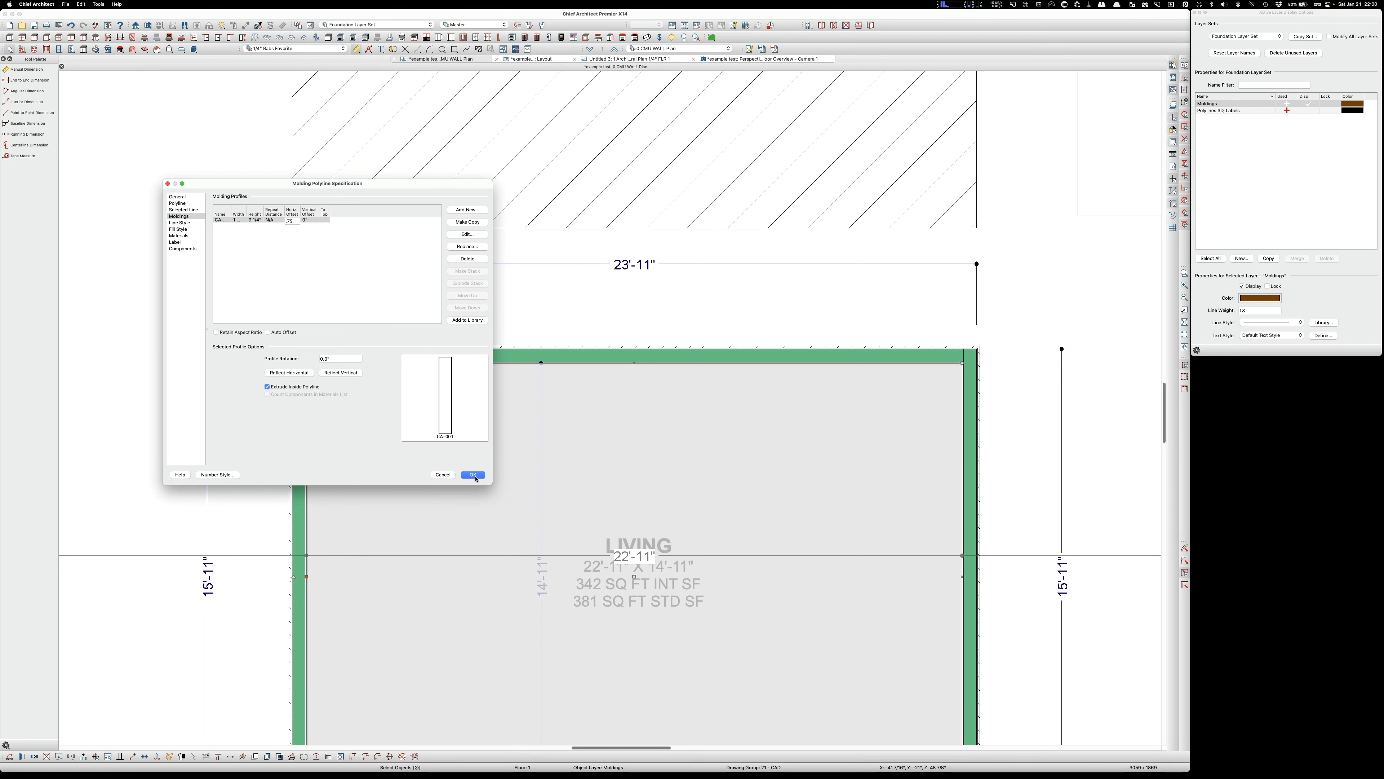
left_click(473, 475)
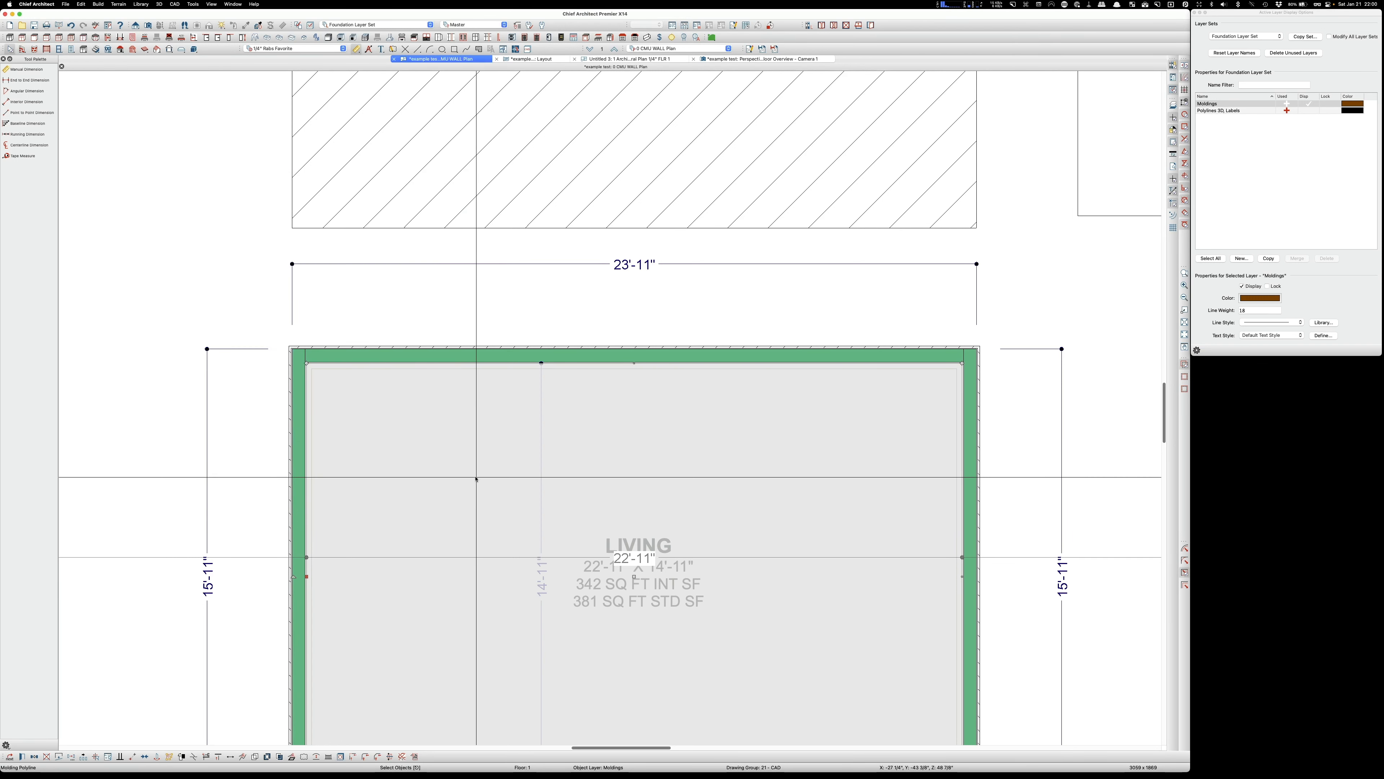
Step: Stretch the molding polyline's left and upper edges outward to the outer faces of the living room walls
scroll(325, 576, "up", 3)
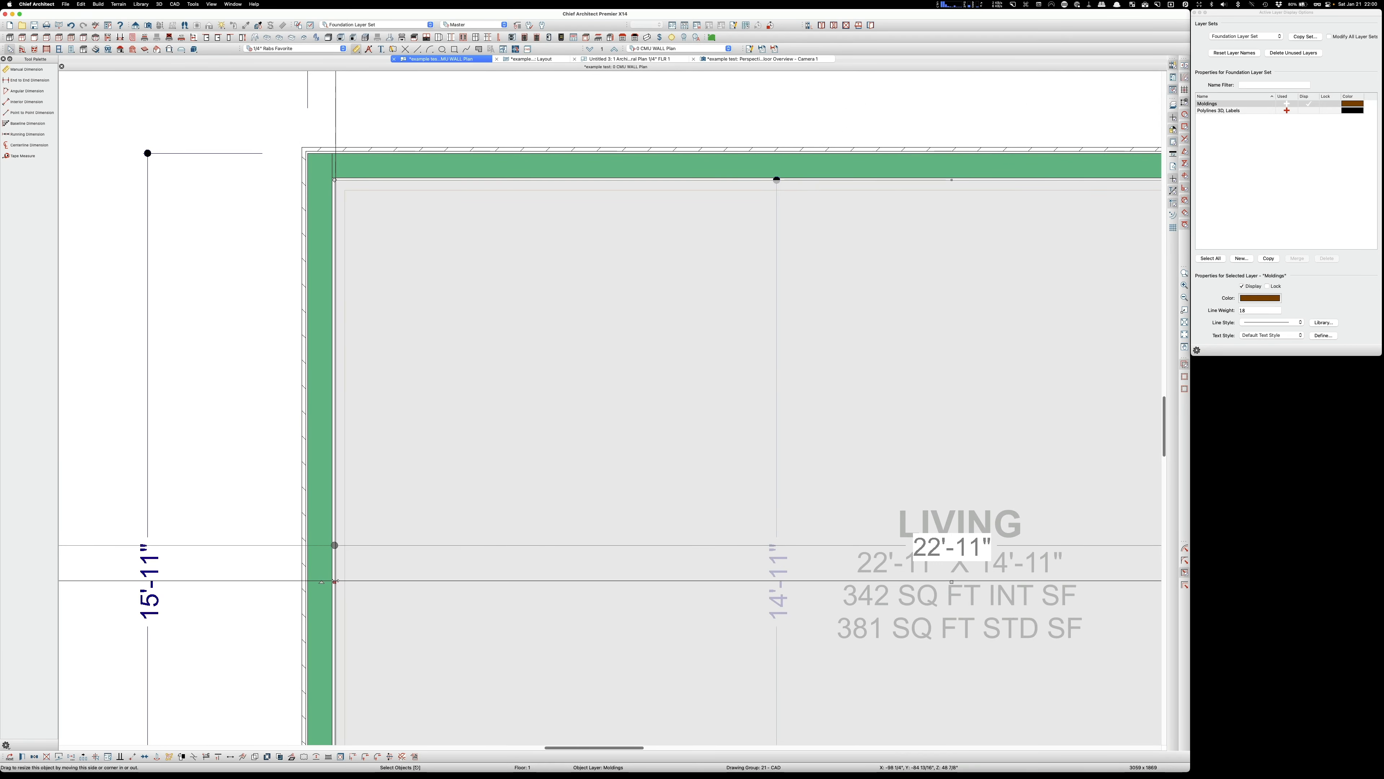
left_click_drag(332, 581, 303, 581)
scroll(231, 499, "down", 3)
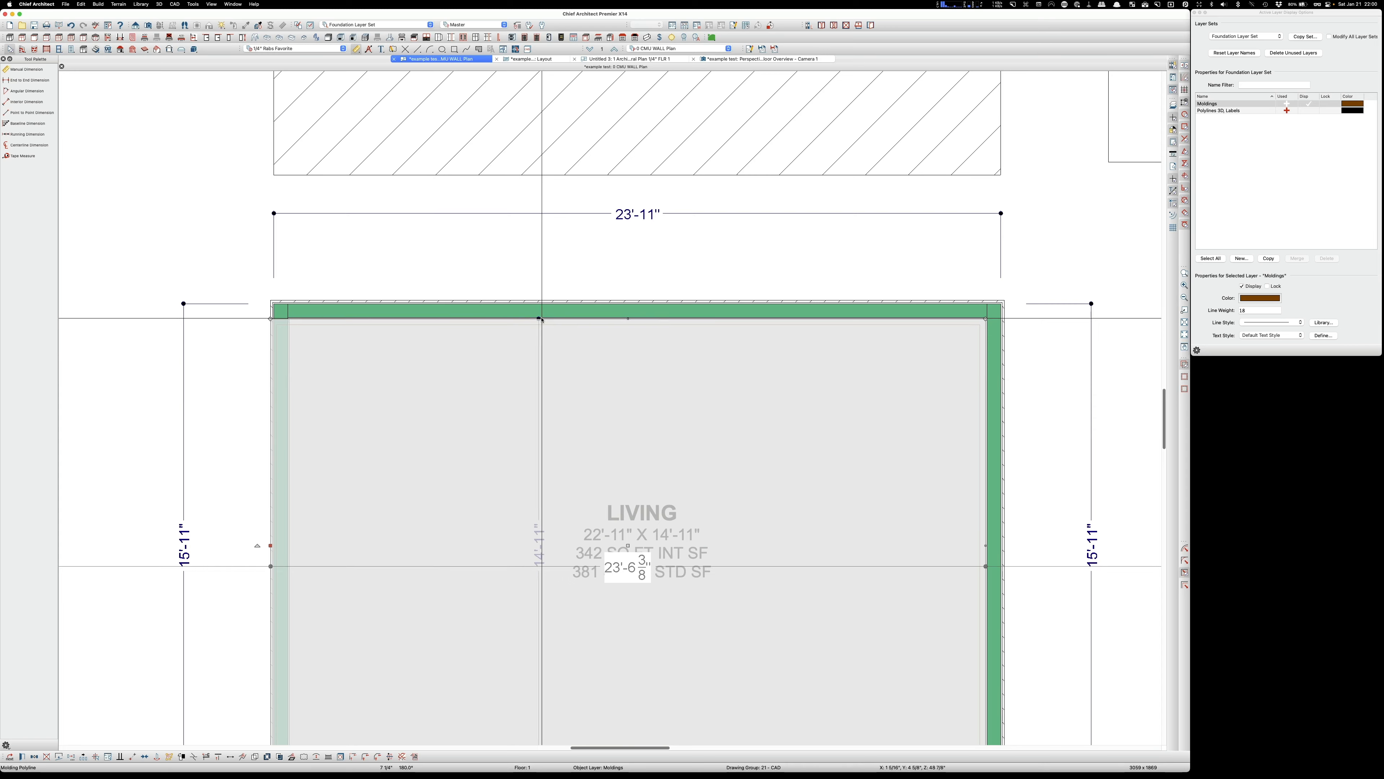
scroll(578, 316, "up", 2)
left_click_drag(664, 321, 672, 290)
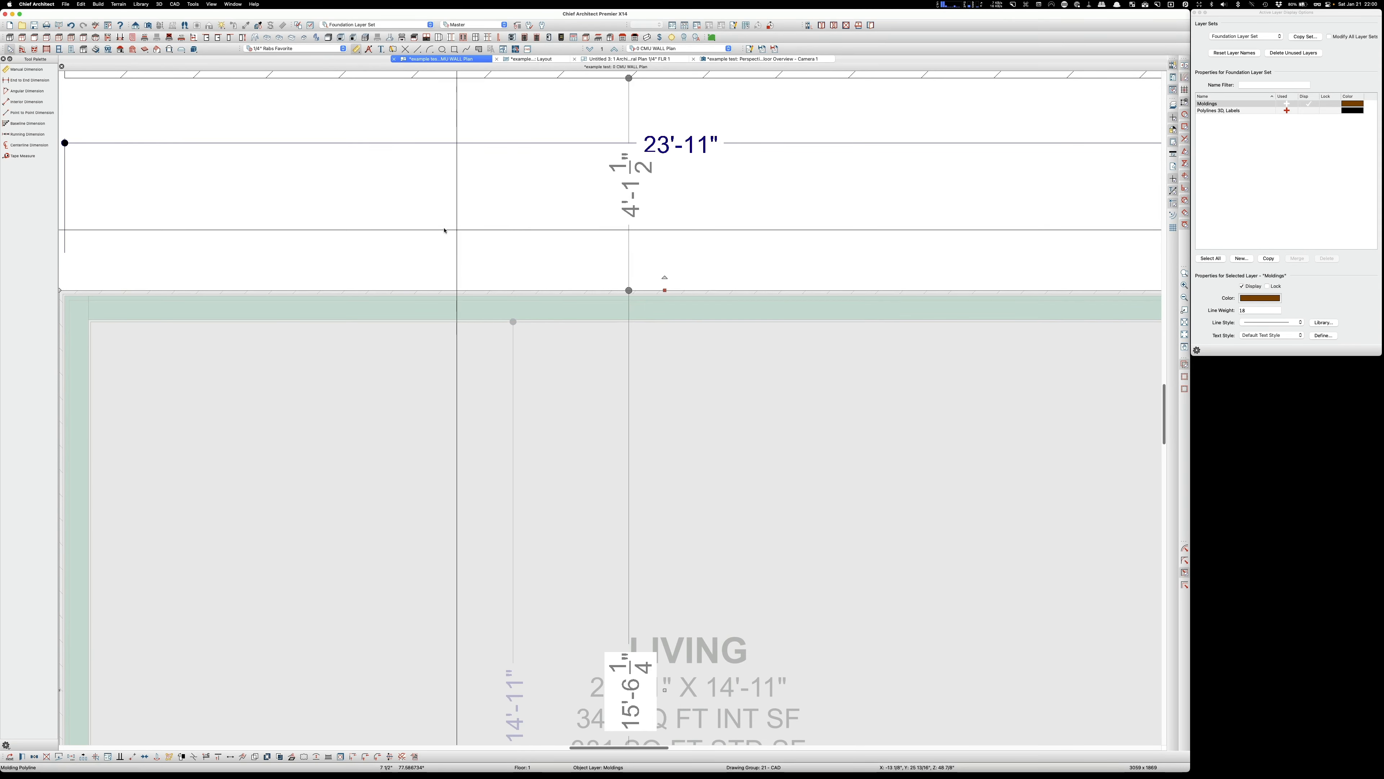
Step: Stretch the molding polyline's right and lower edges outward to the outer faces of the living room walls
scroll(413, 209, "down", 5)
scroll(713, 384, "up", 3)
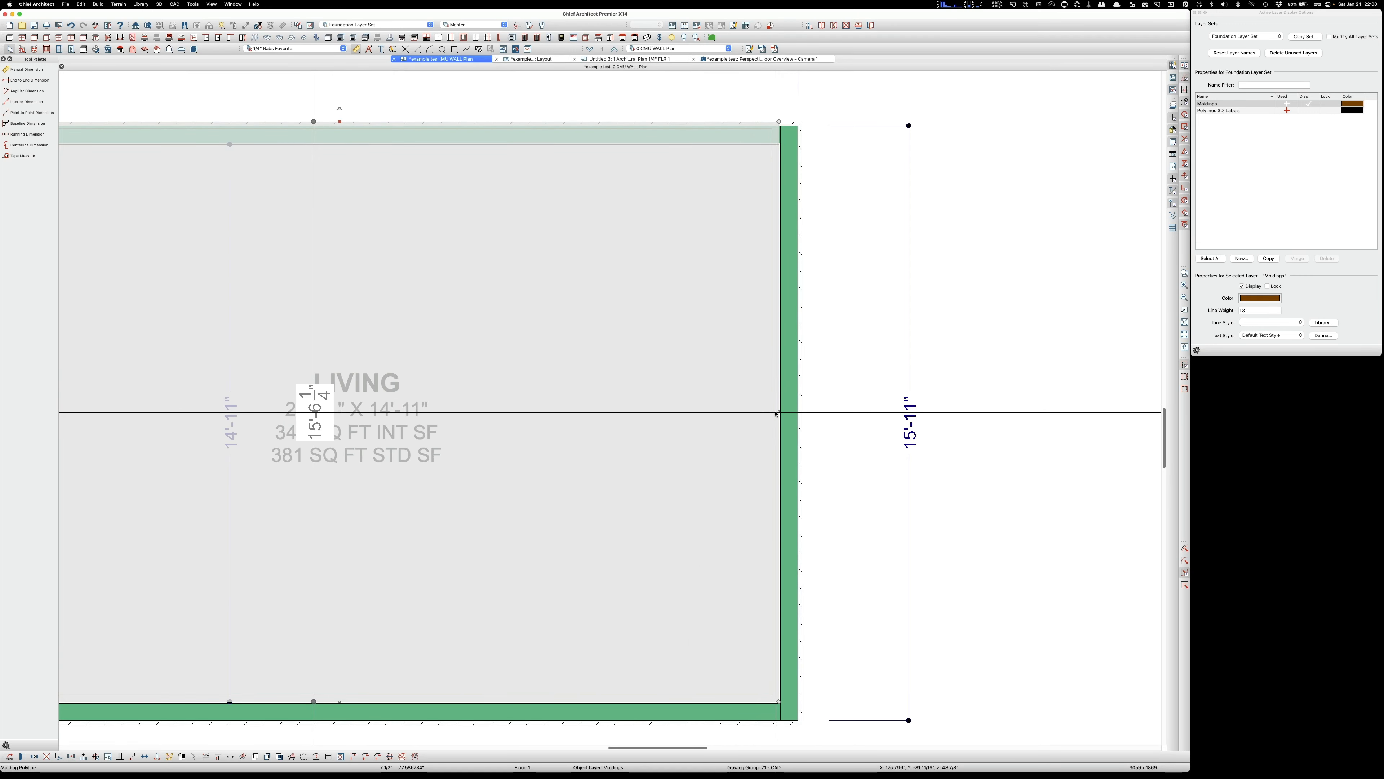
left_click_drag(778, 411, 800, 413)
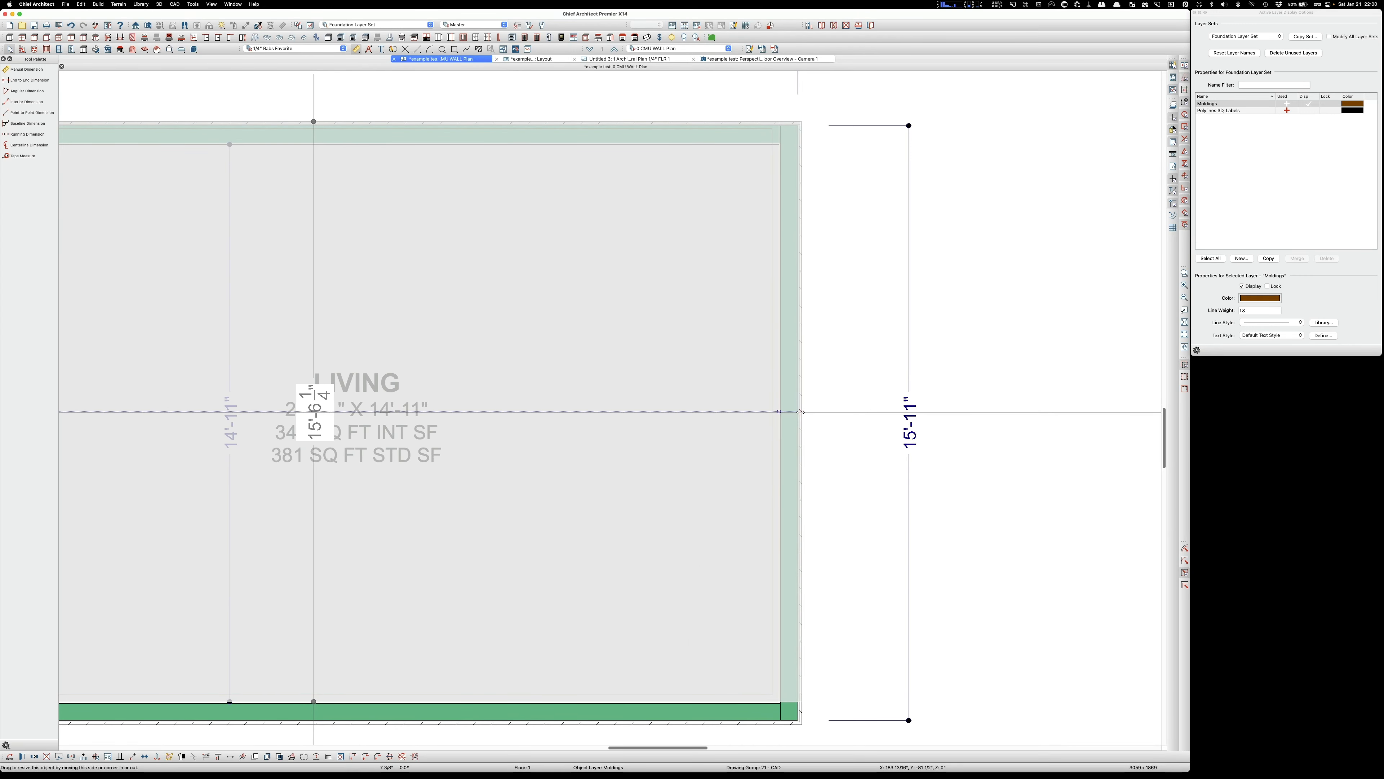
scroll(801, 398, "down", 3)
scroll(534, 561, "up", 2)
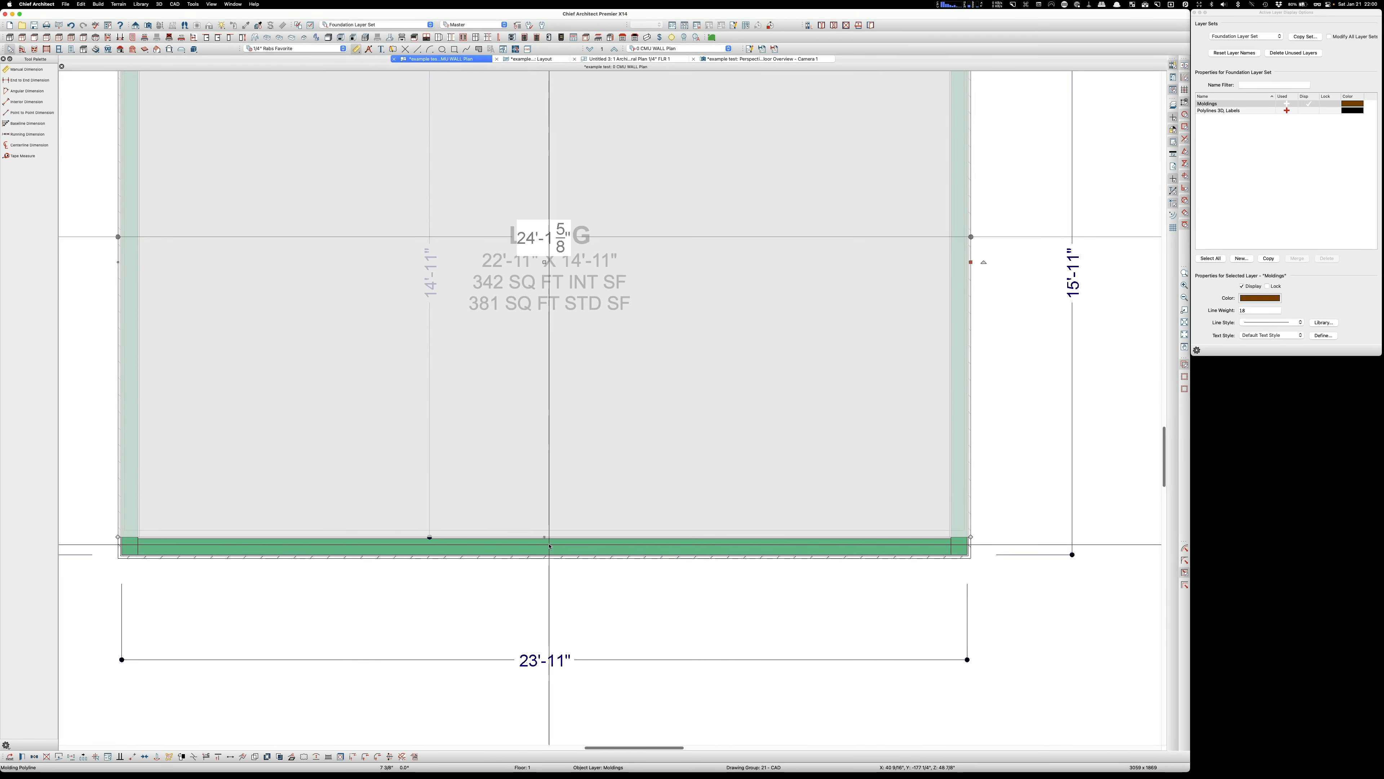
left_click_drag(545, 538, 544, 550)
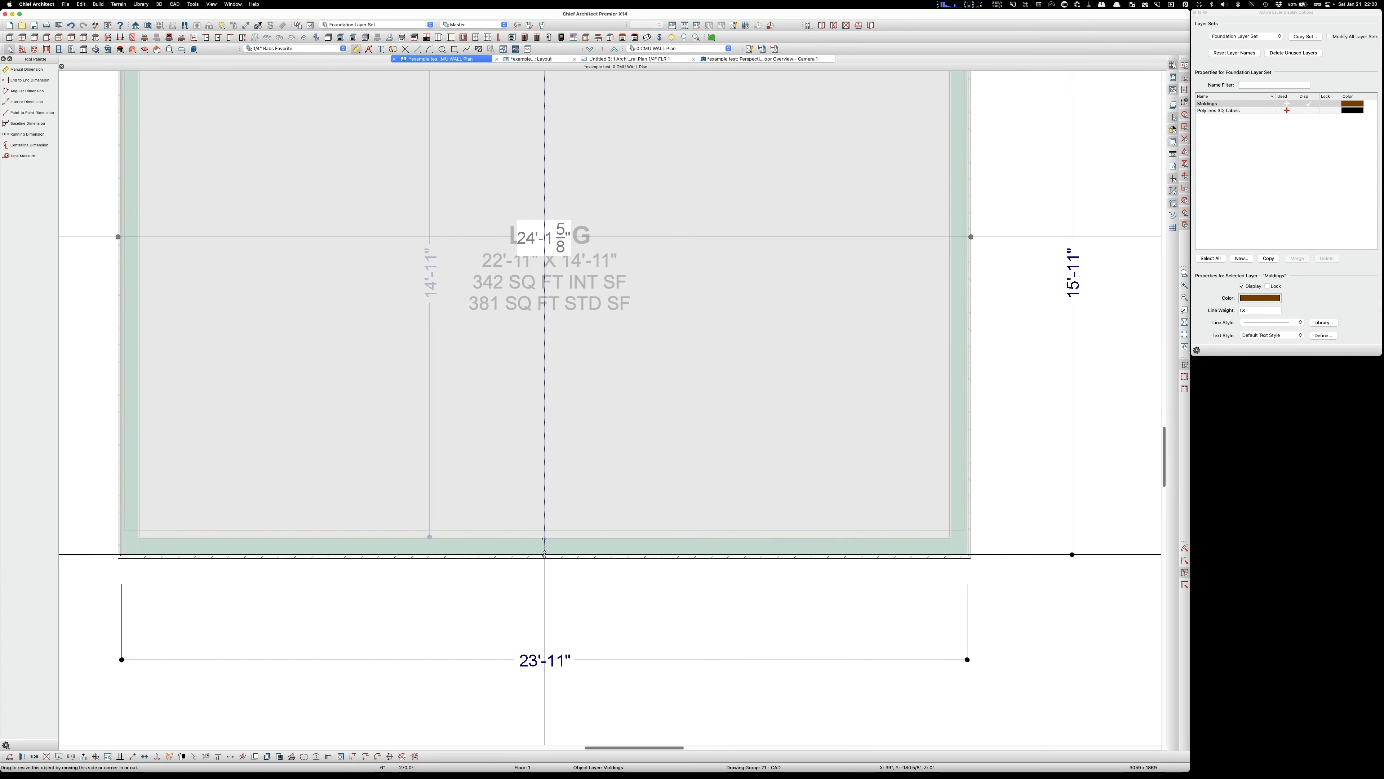
scroll(485, 627, "down", 3)
scroll(481, 633, "down", 1)
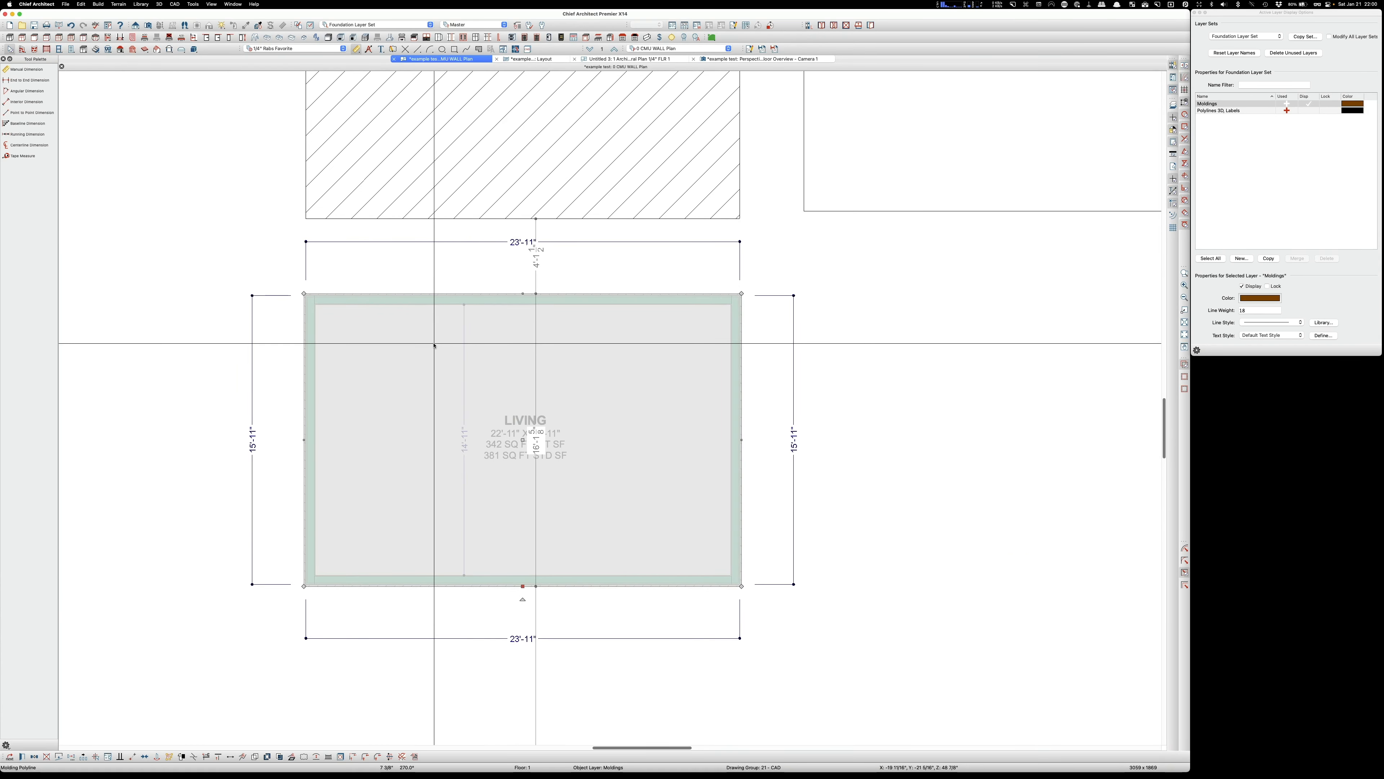
Step: Examine the building at Floor 1 in the perspective floor overview, orbiting around its exterior walls
left_click(734, 59)
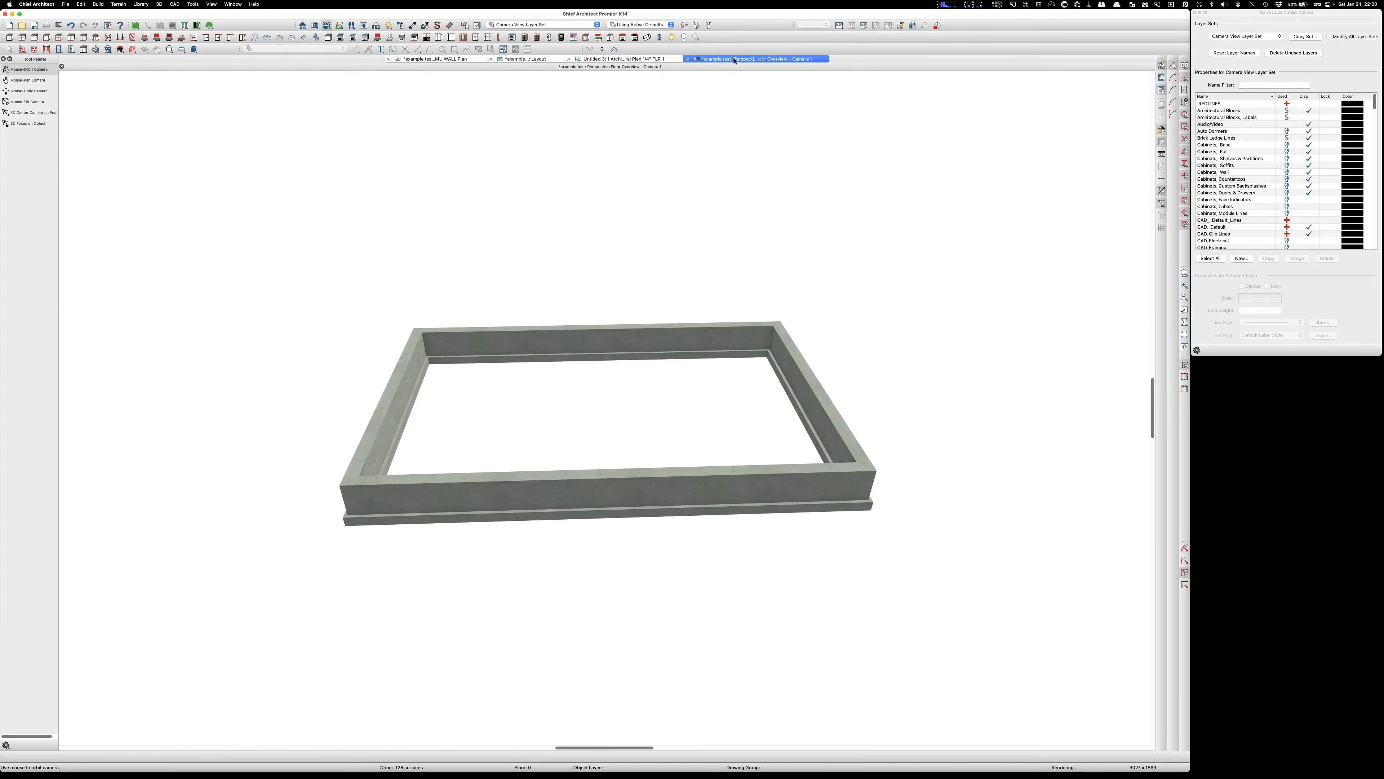
left_click(615, 49)
left_click_drag(654, 415, 581, 411)
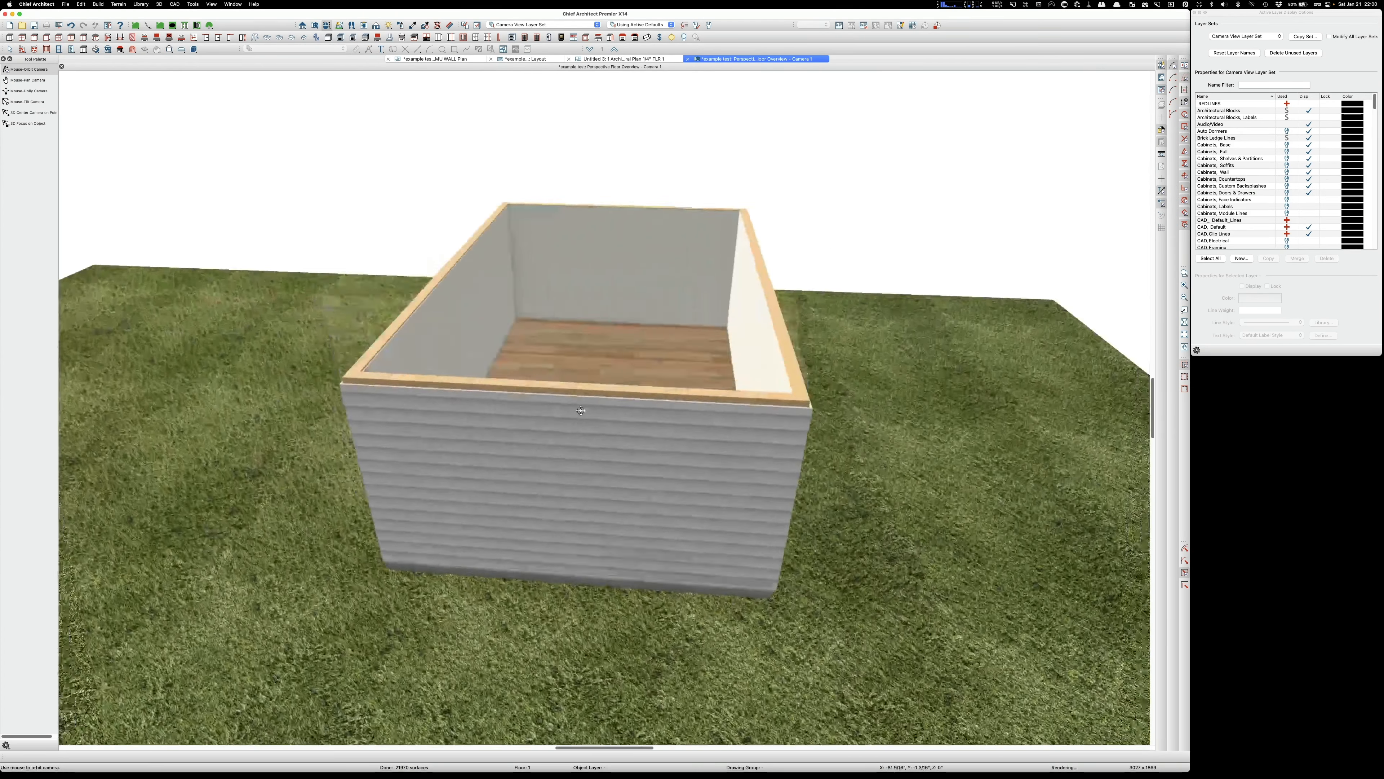
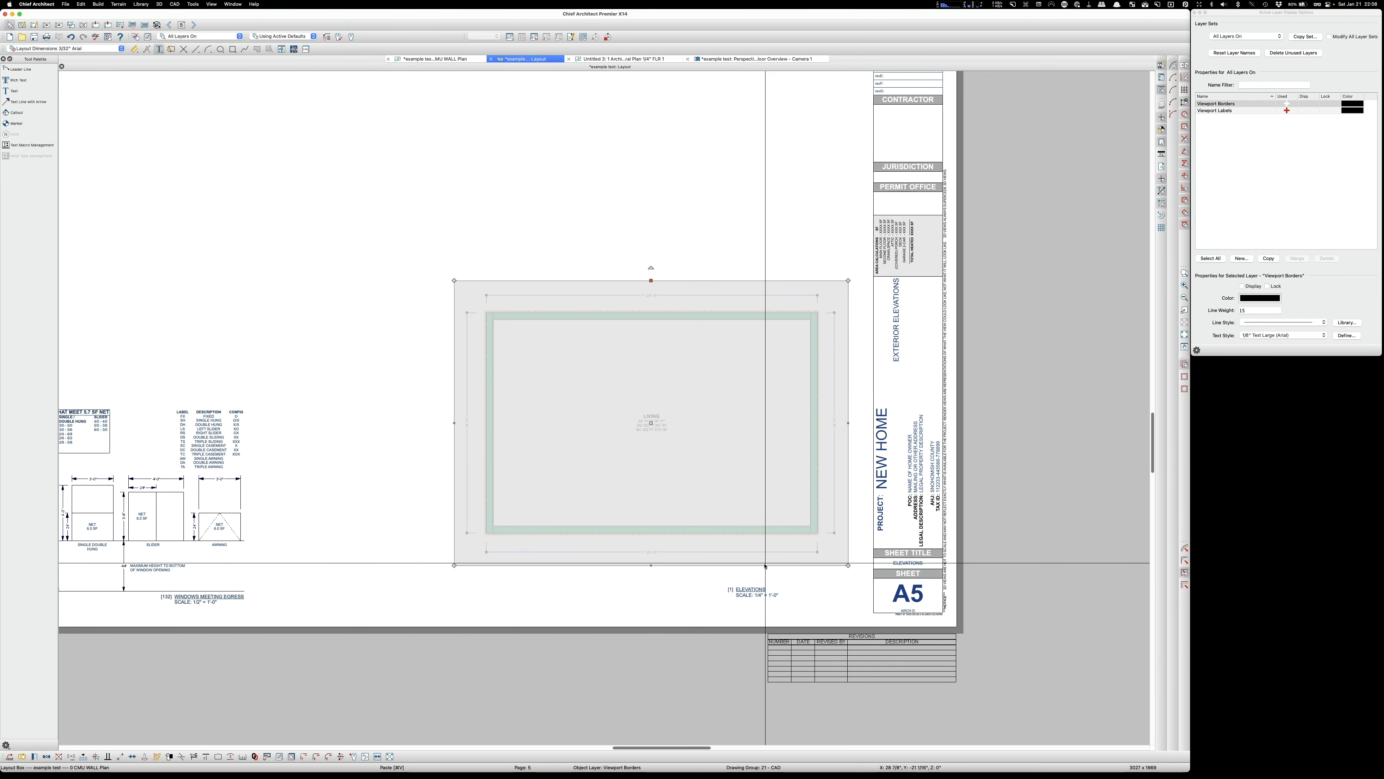
Step: Delete the living room plan's layout box from sheet A5
key("Escape")
left_click(648, 353)
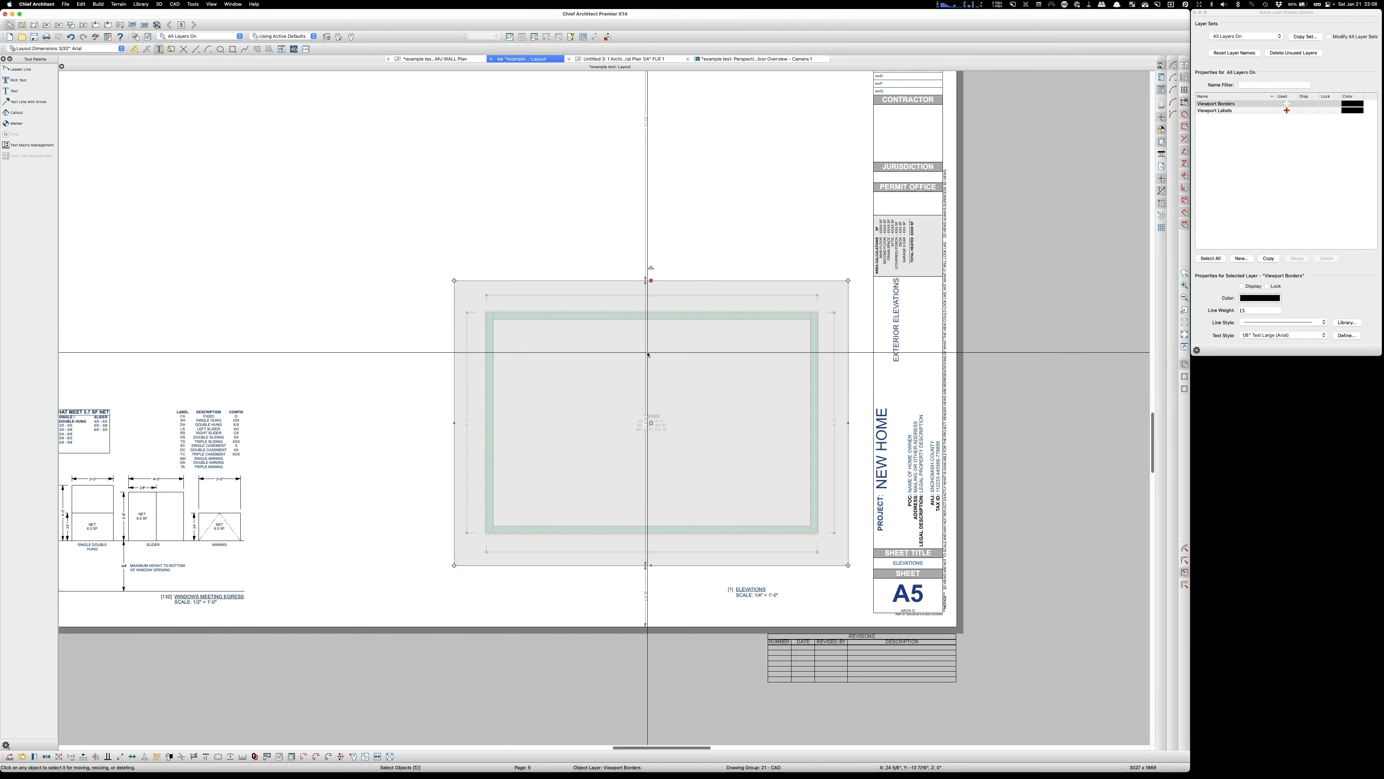
key("Delete")
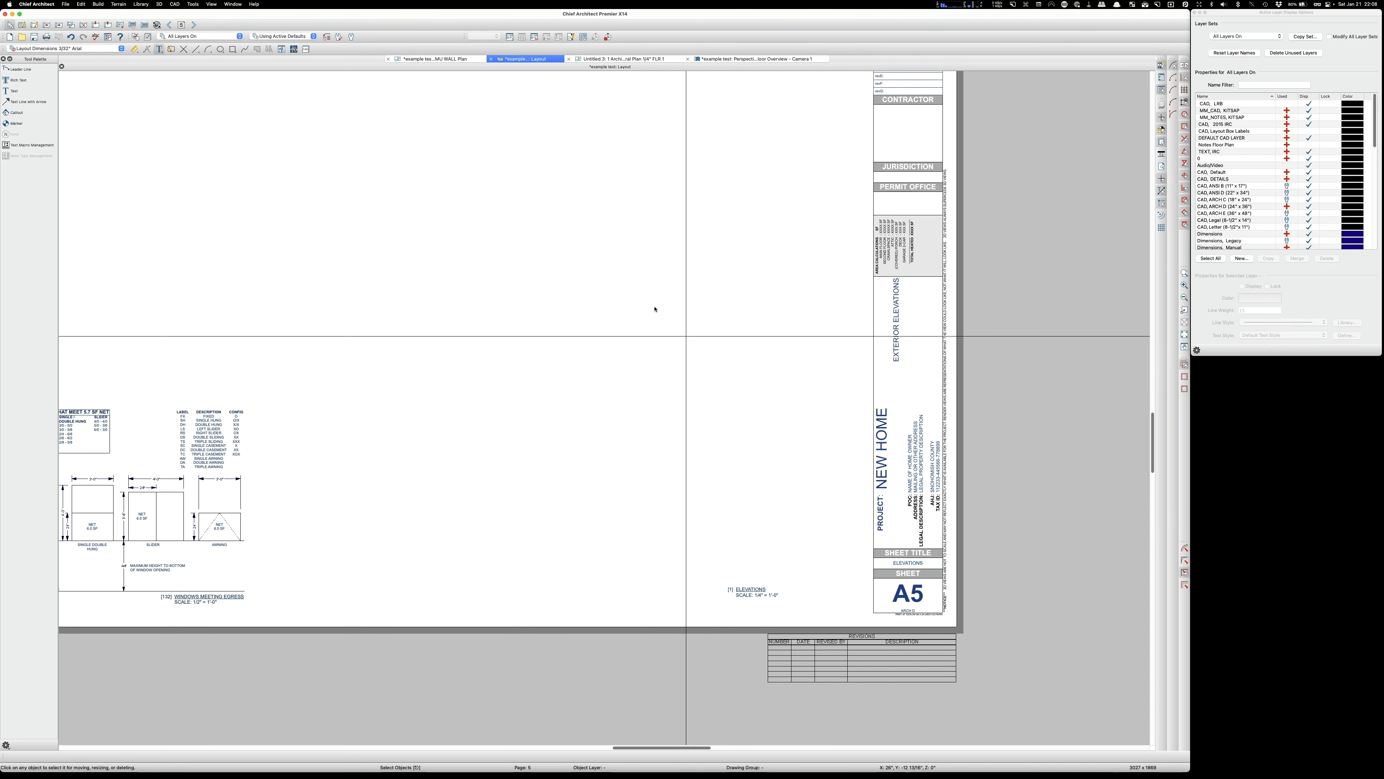
Step: Paste the copied living room plan view onto layout sheets A7, A8, A9 and A10
left_click(195, 25)
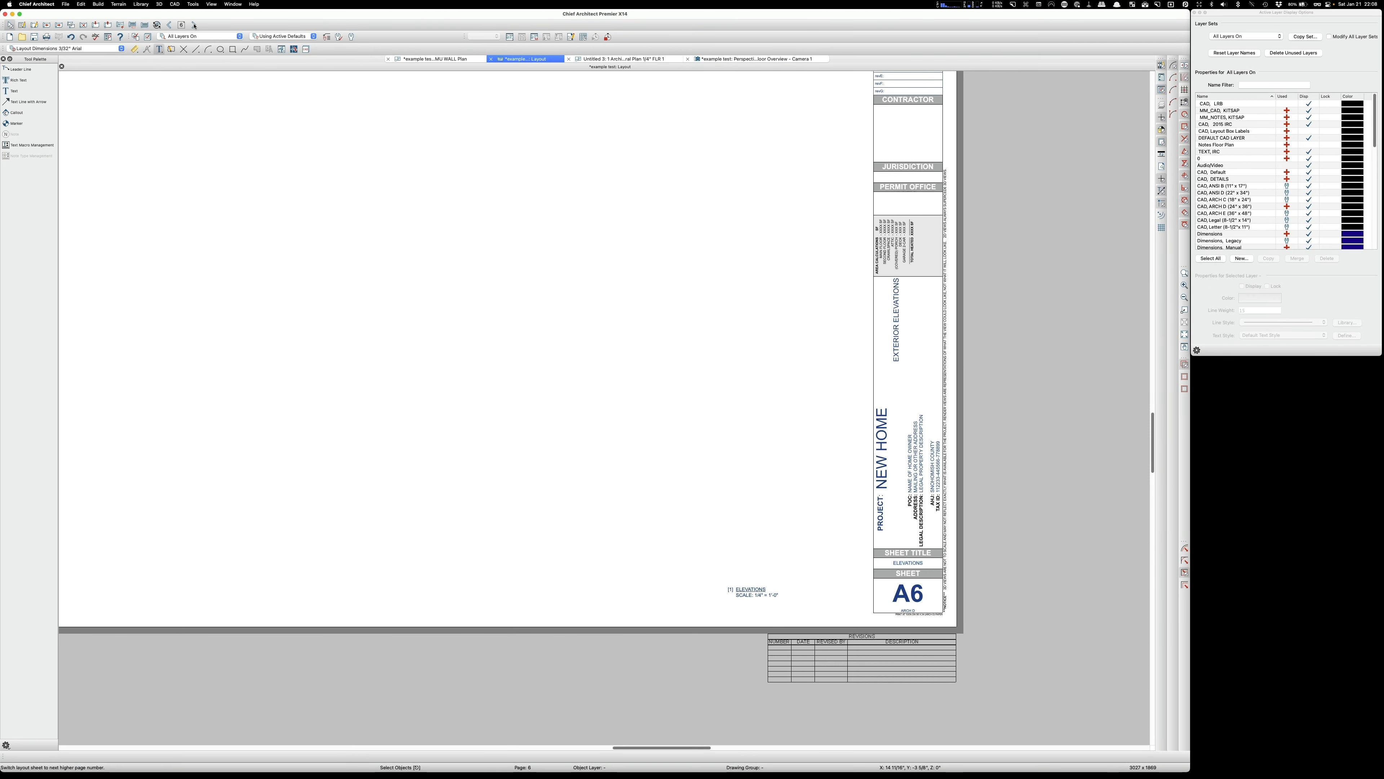
left_click(194, 25)
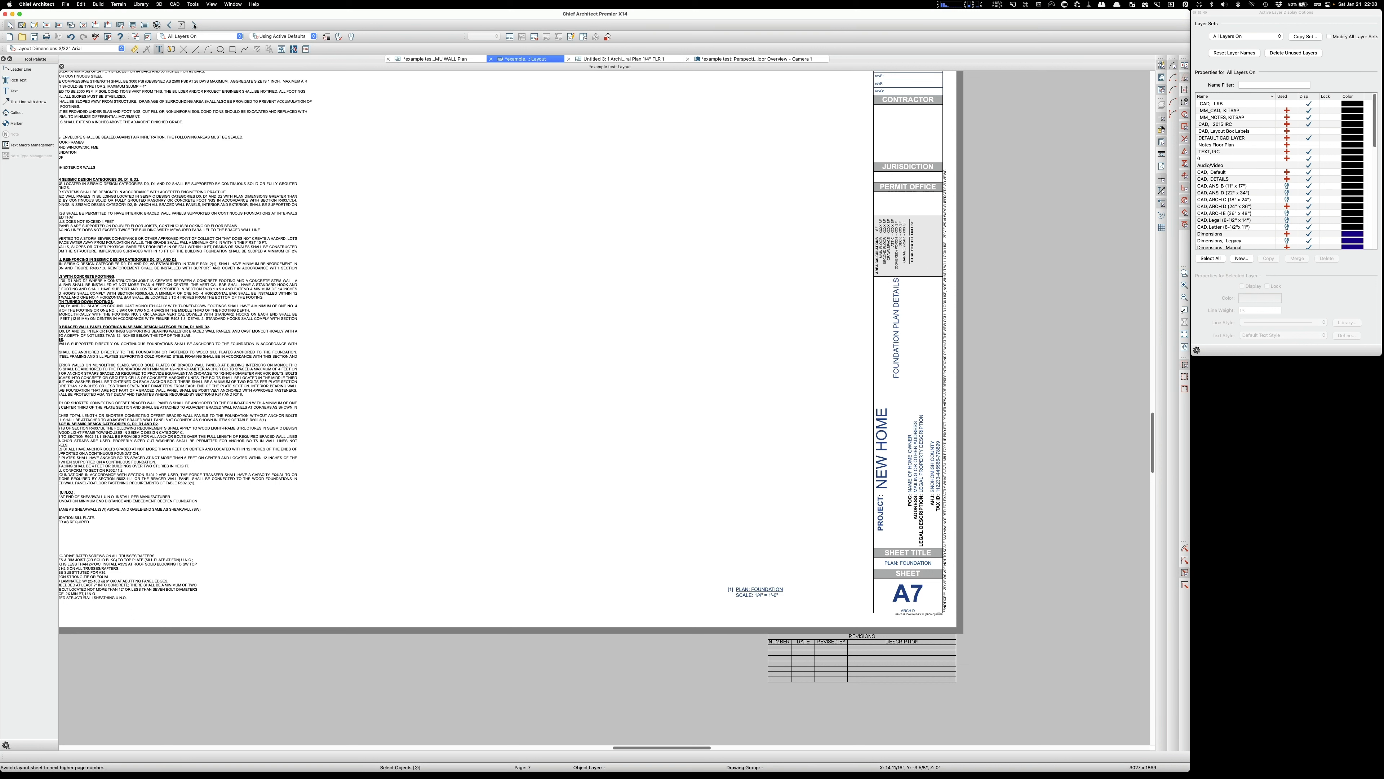
key("super+v")
left_click(194, 25)
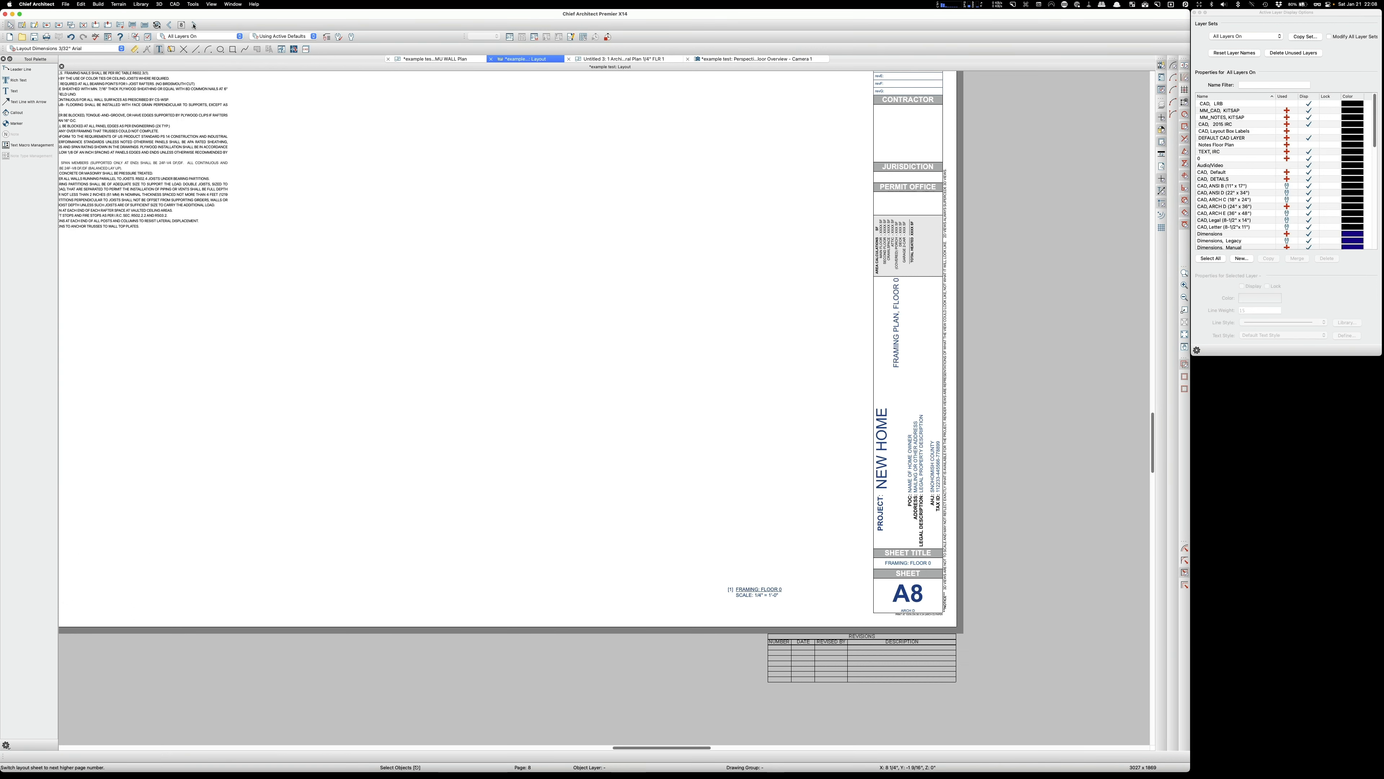
key("super+v")
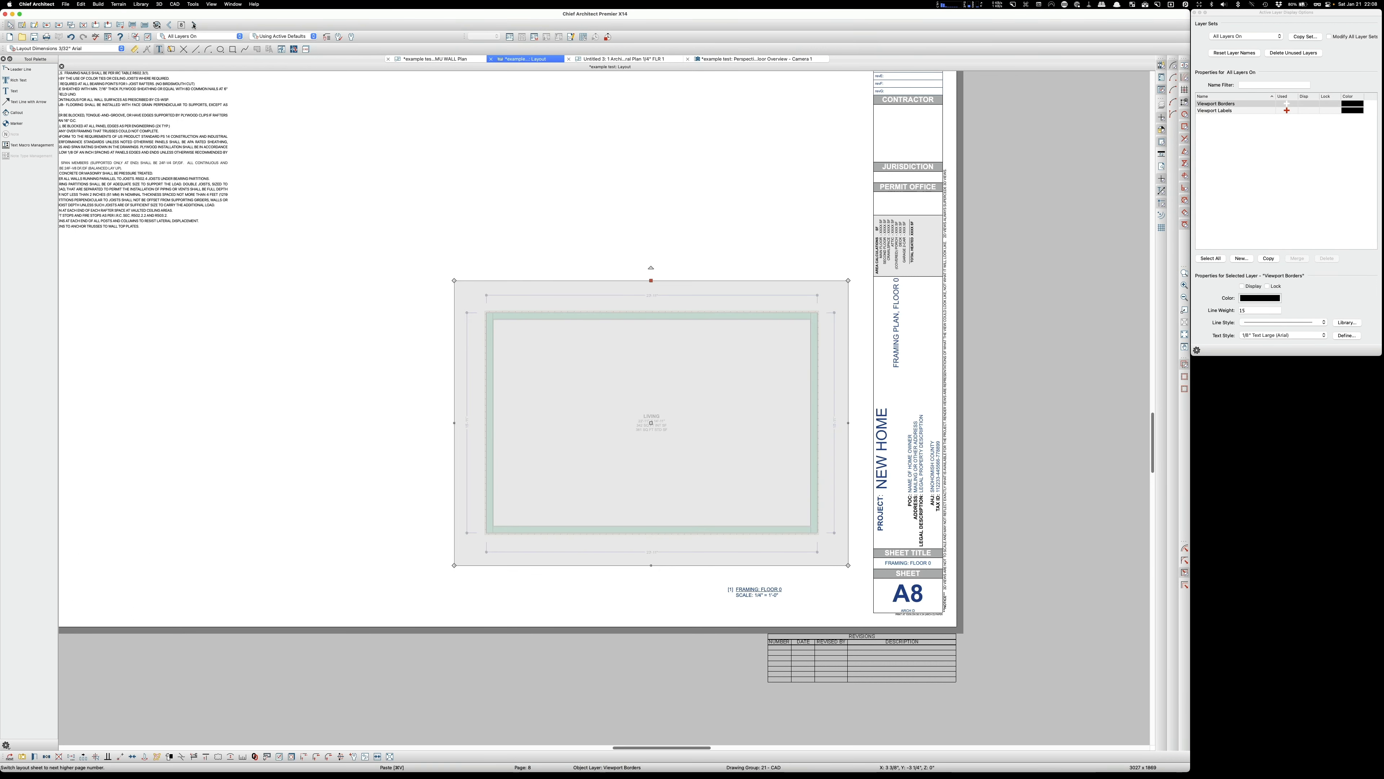
left_click(194, 25)
key("super+v")
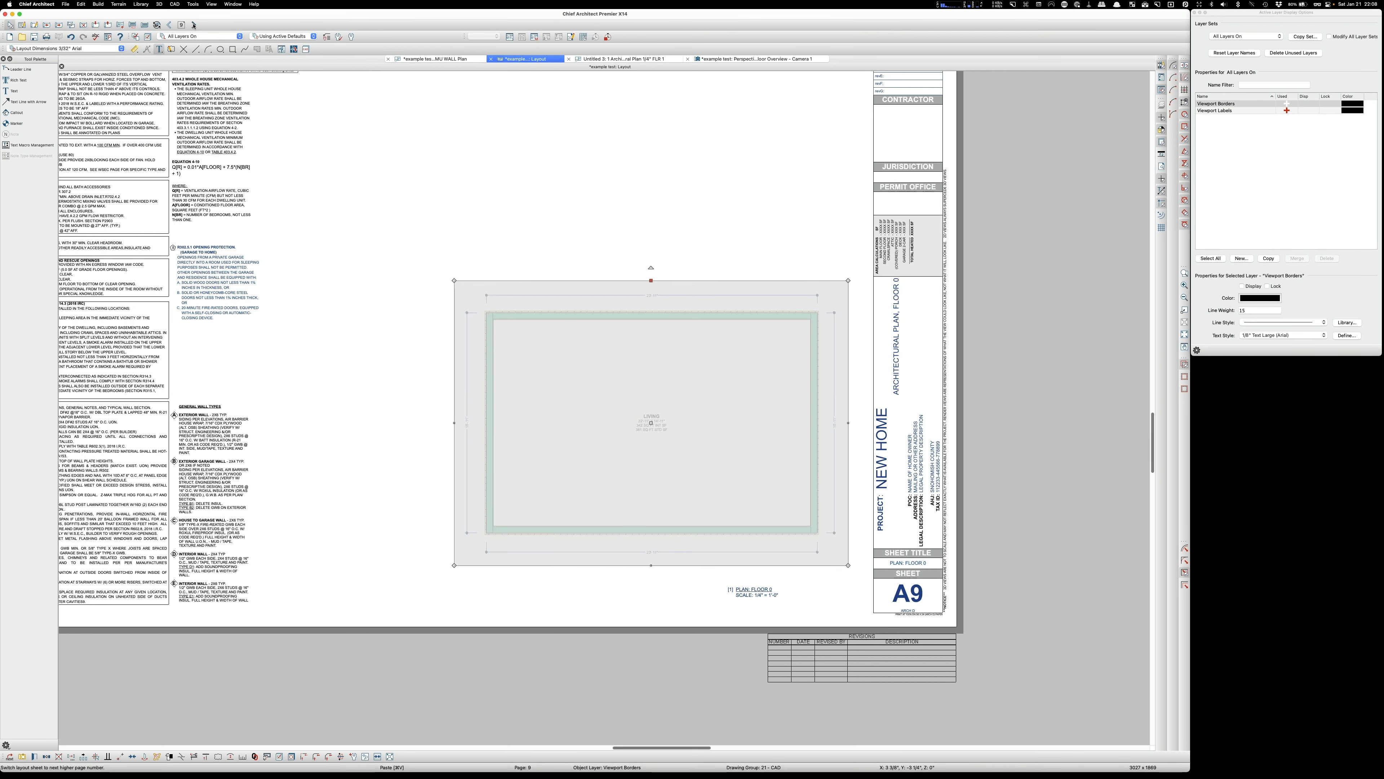
left_click(193, 26)
key("super+v")
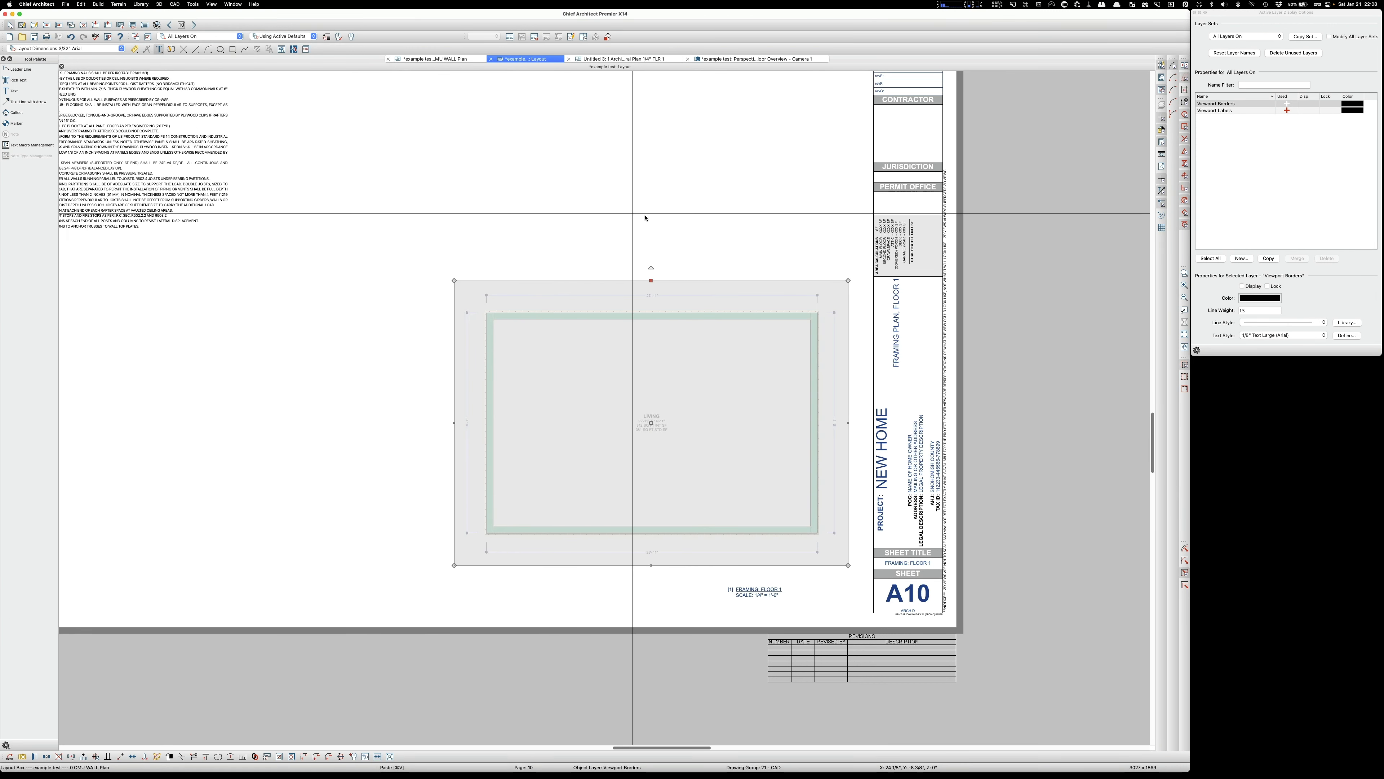
Step: Return to layout sheet A7 and relink its living room layout box to the 0 Foundation Plan view, keeping the box contents' position
left_click(442, 59)
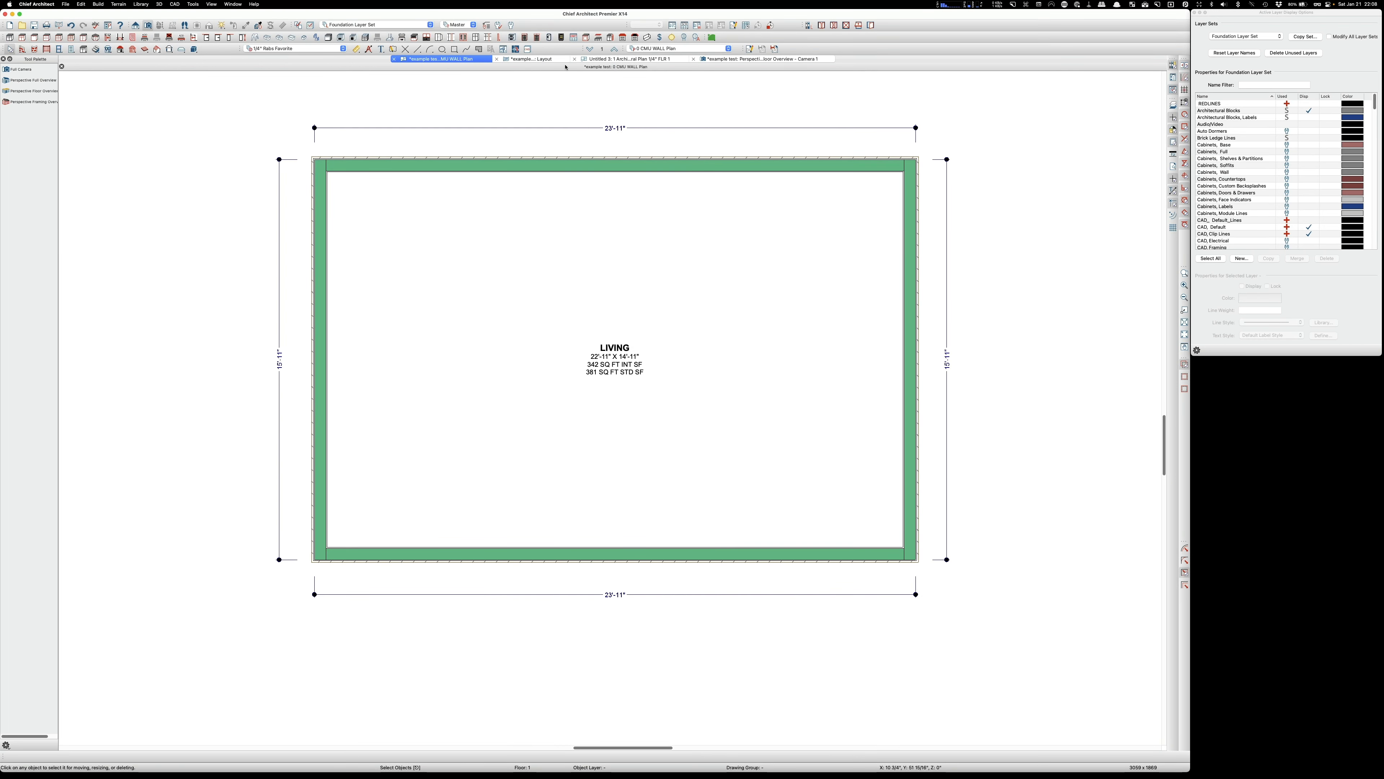
left_click(526, 60)
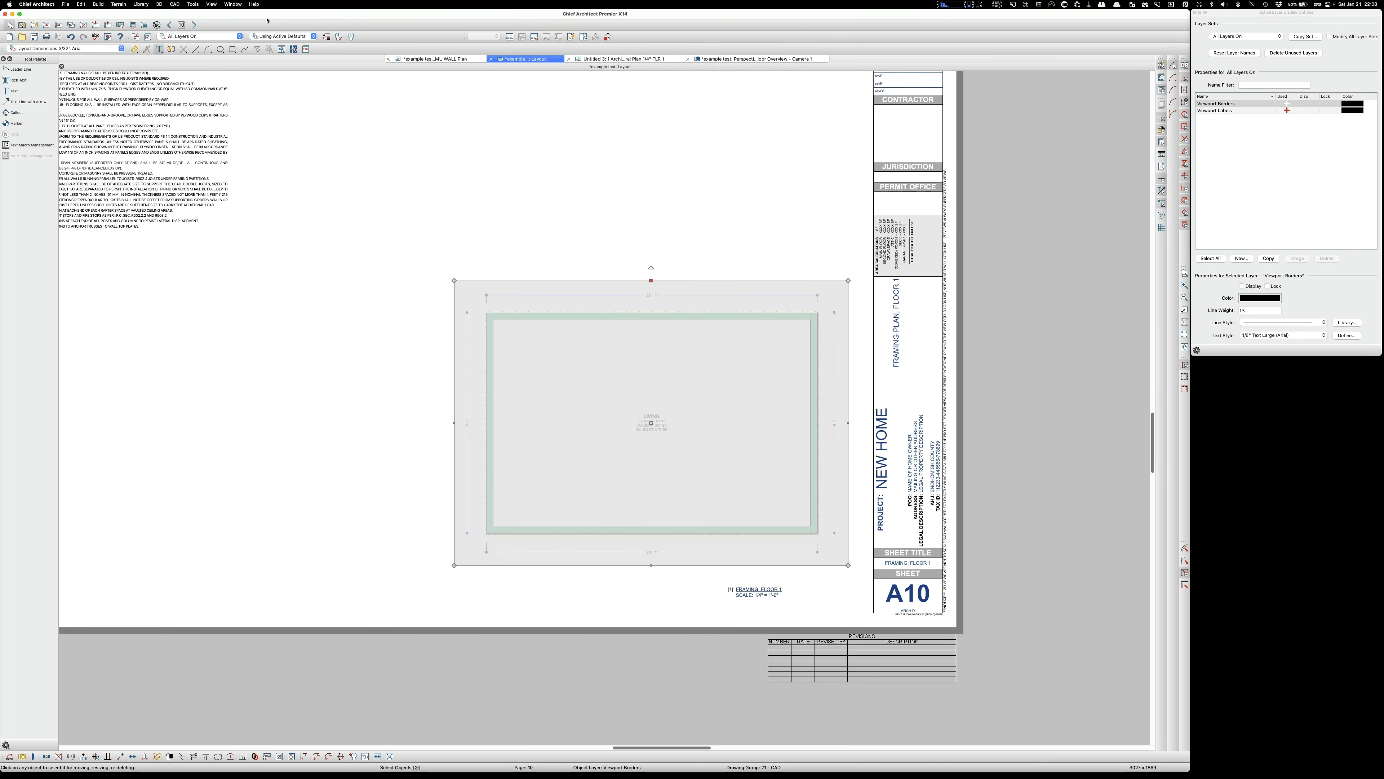
left_click(169, 24)
left_click(170, 24)
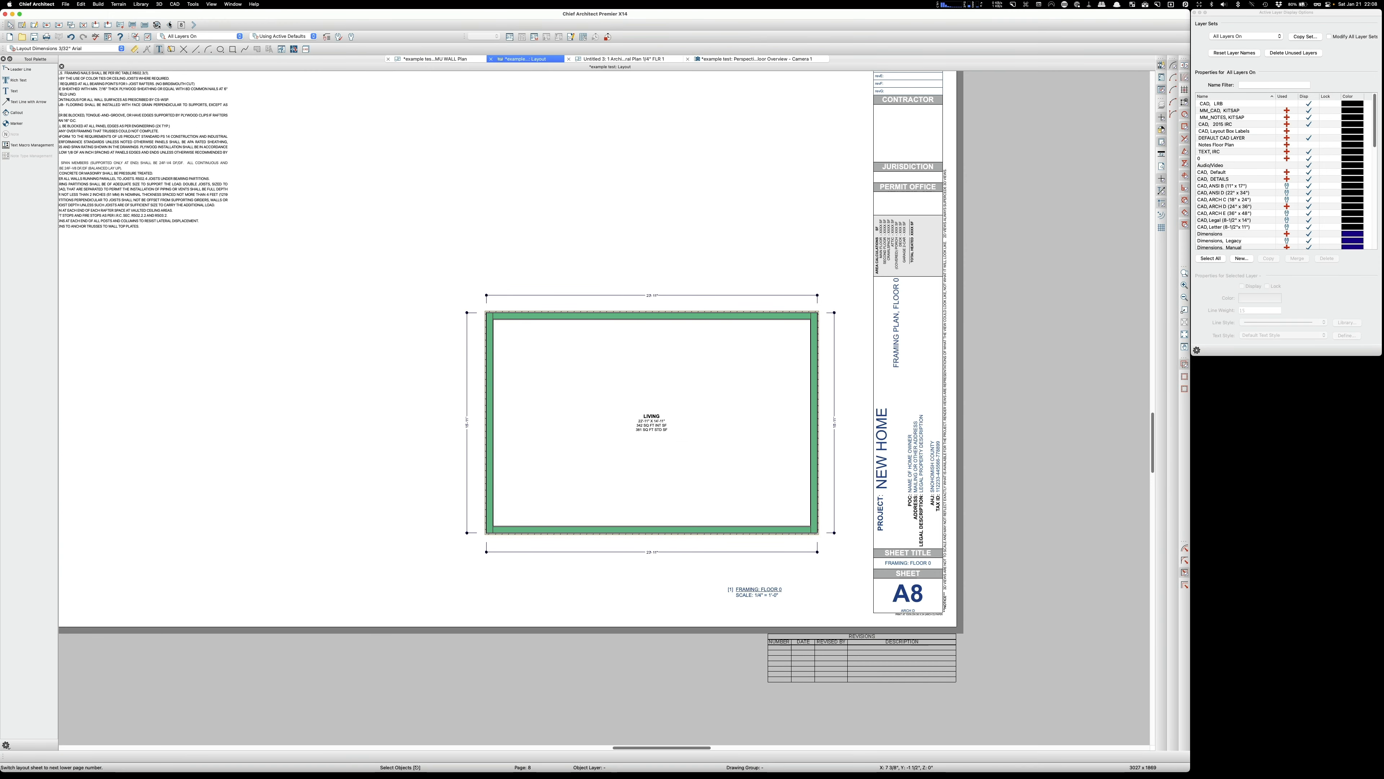
left_click(169, 24)
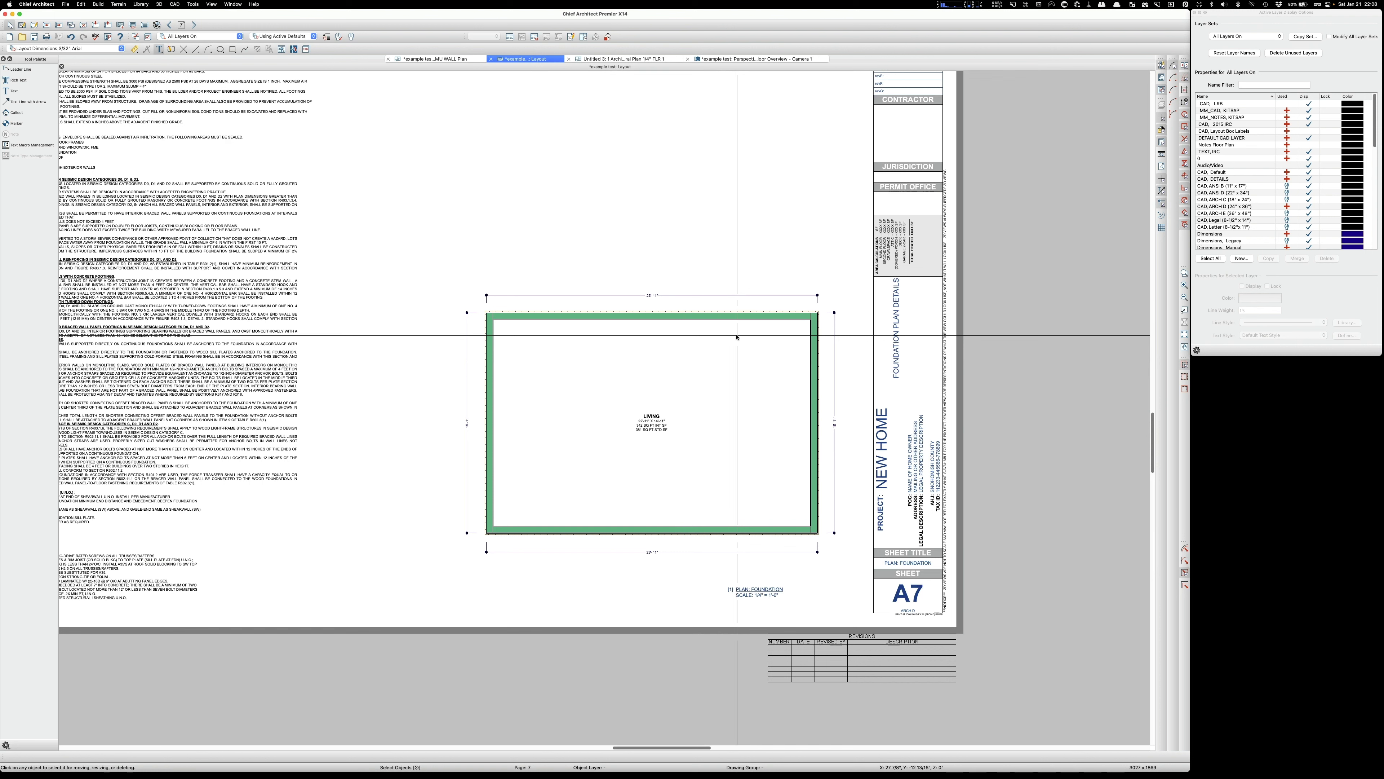
left_click(693, 324)
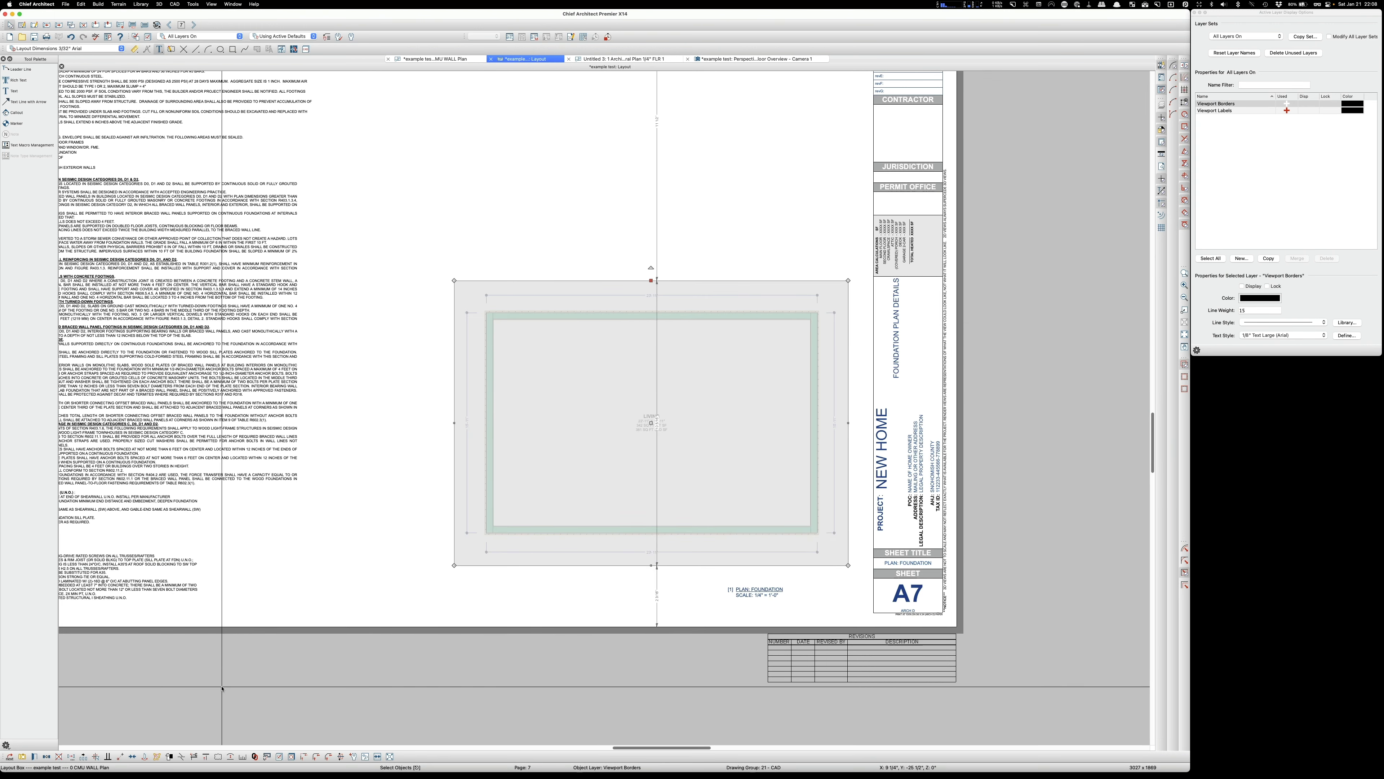
left_click(255, 757)
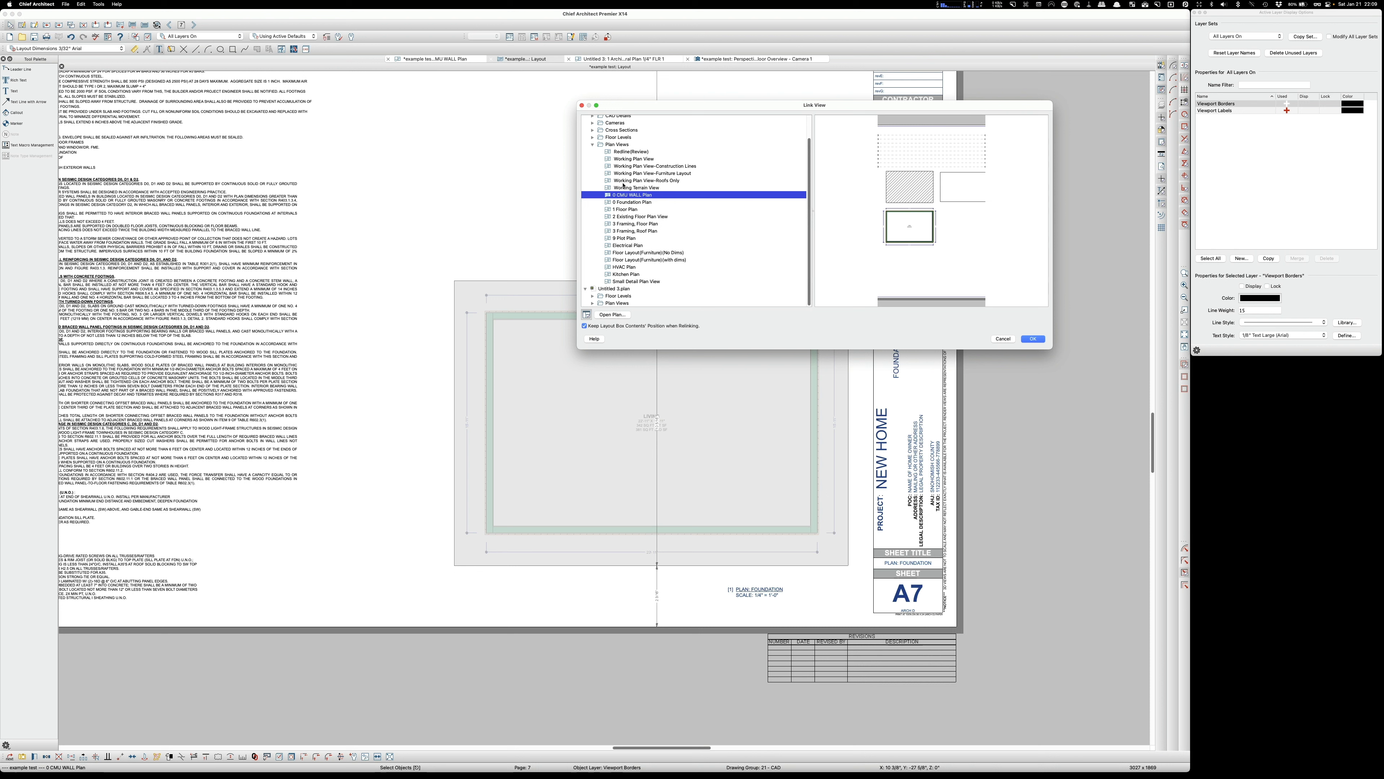
left_click(637, 203)
left_click(1037, 339)
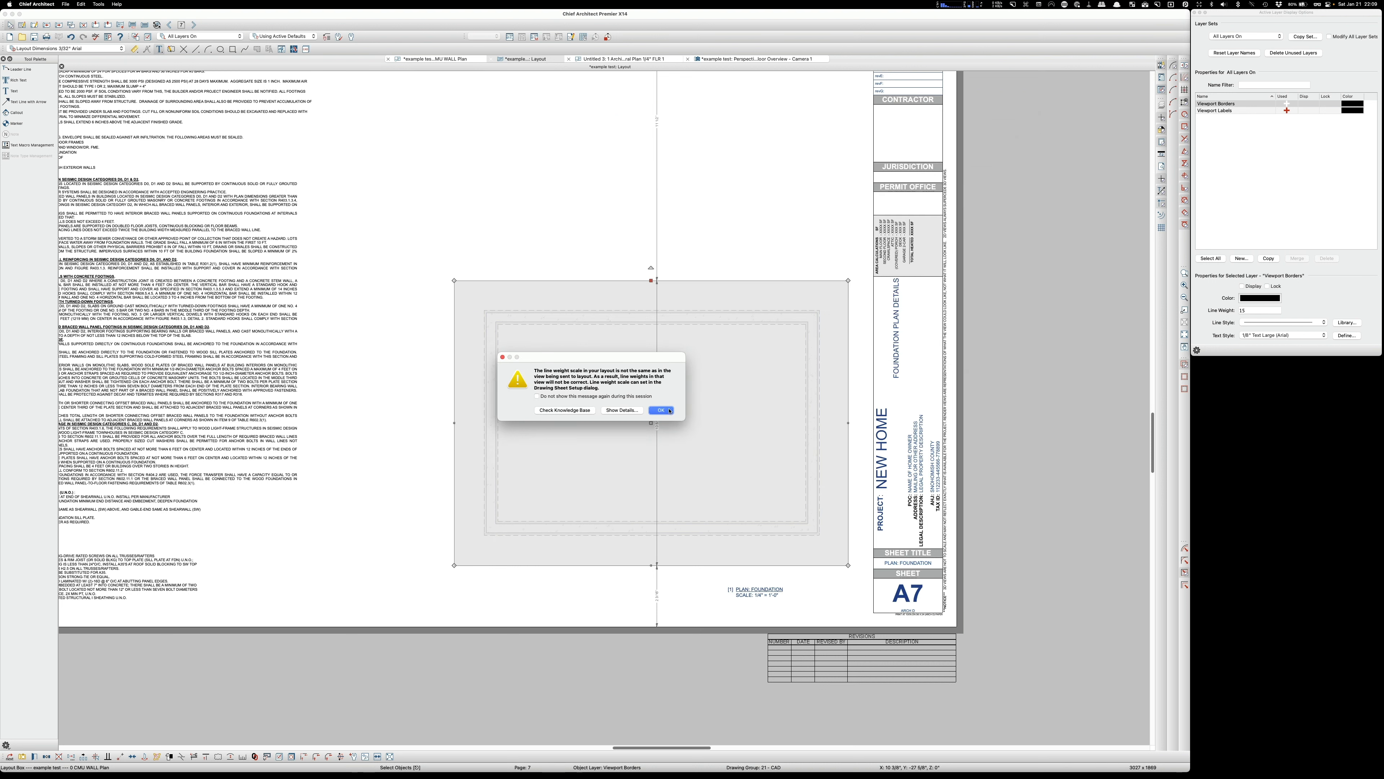
left_click(660, 410)
left_click(1002, 325)
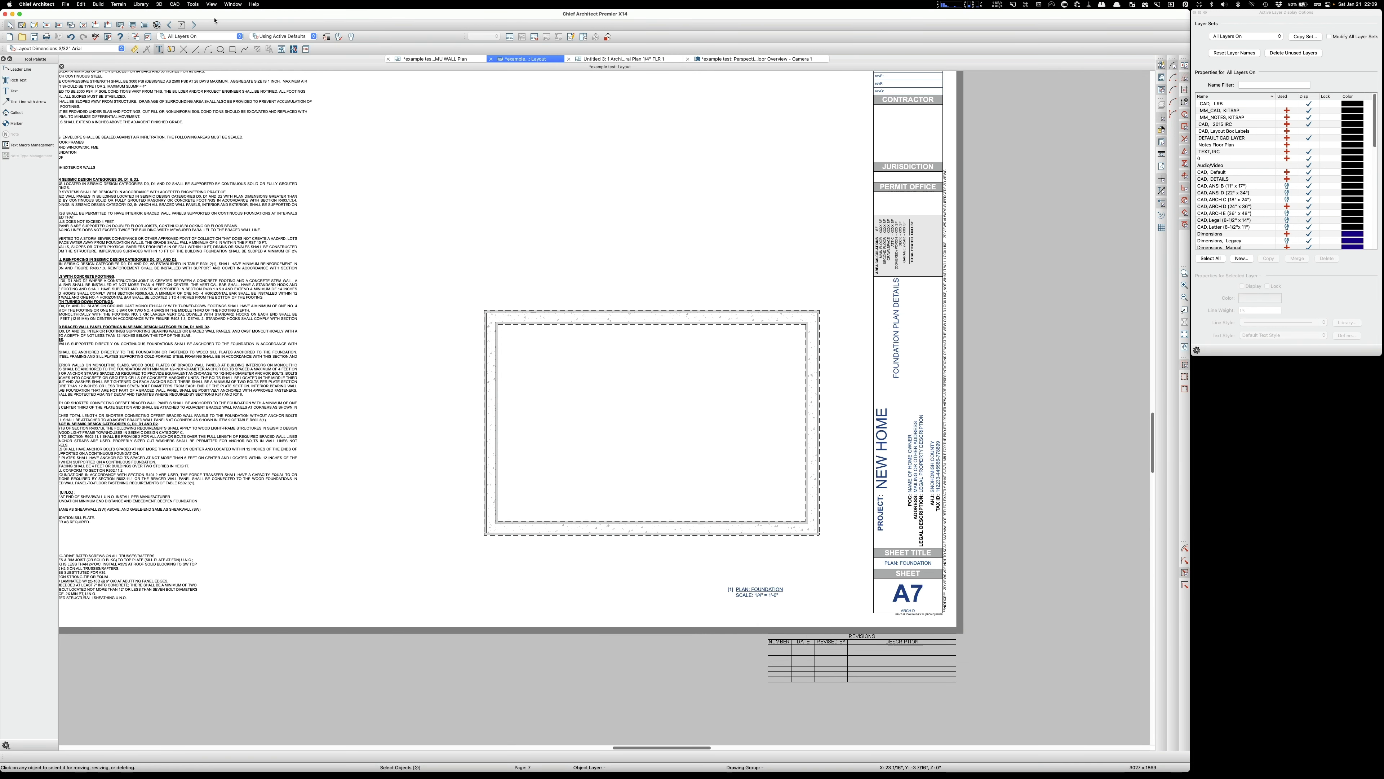
Step: Relink the living room layout box on sheet A8 to the 3 Framing, Floor Plan view
left_click(194, 25)
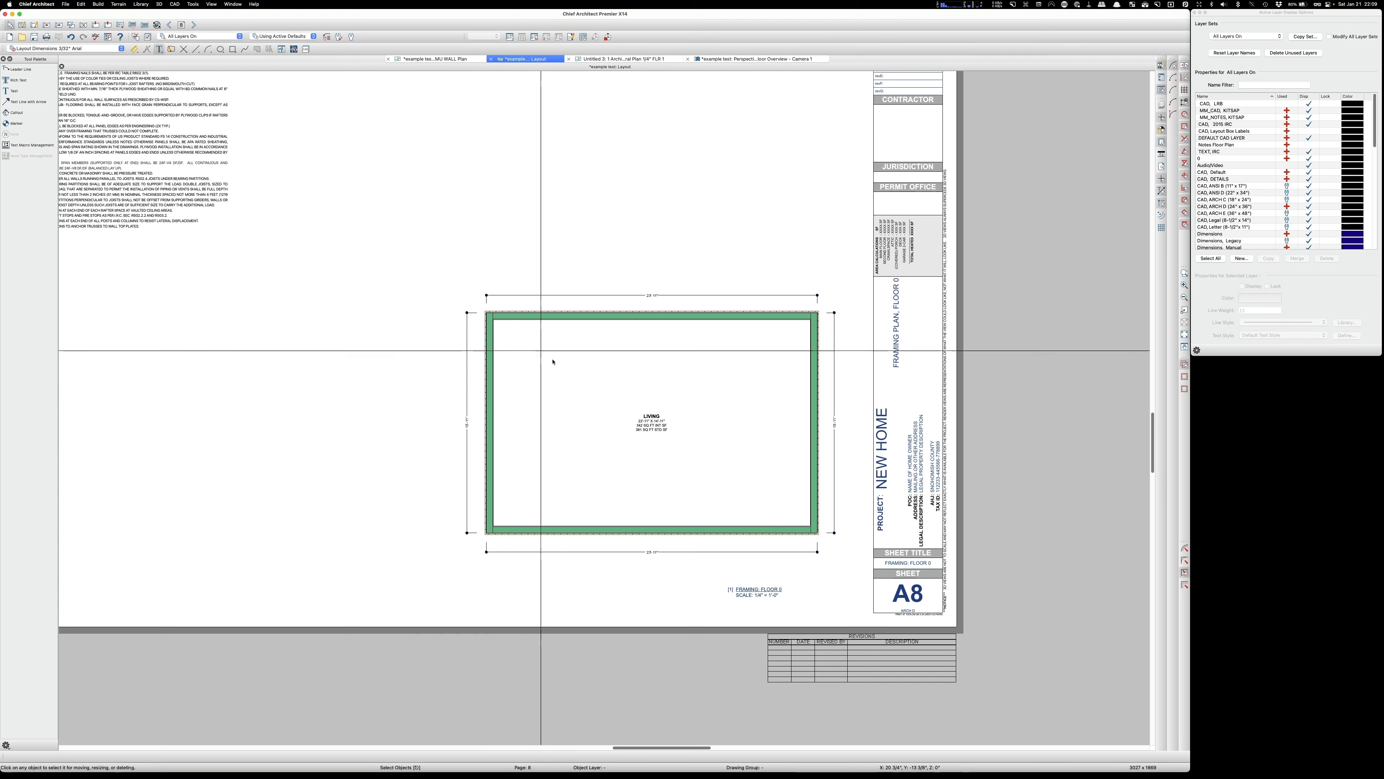
left_click(778, 315)
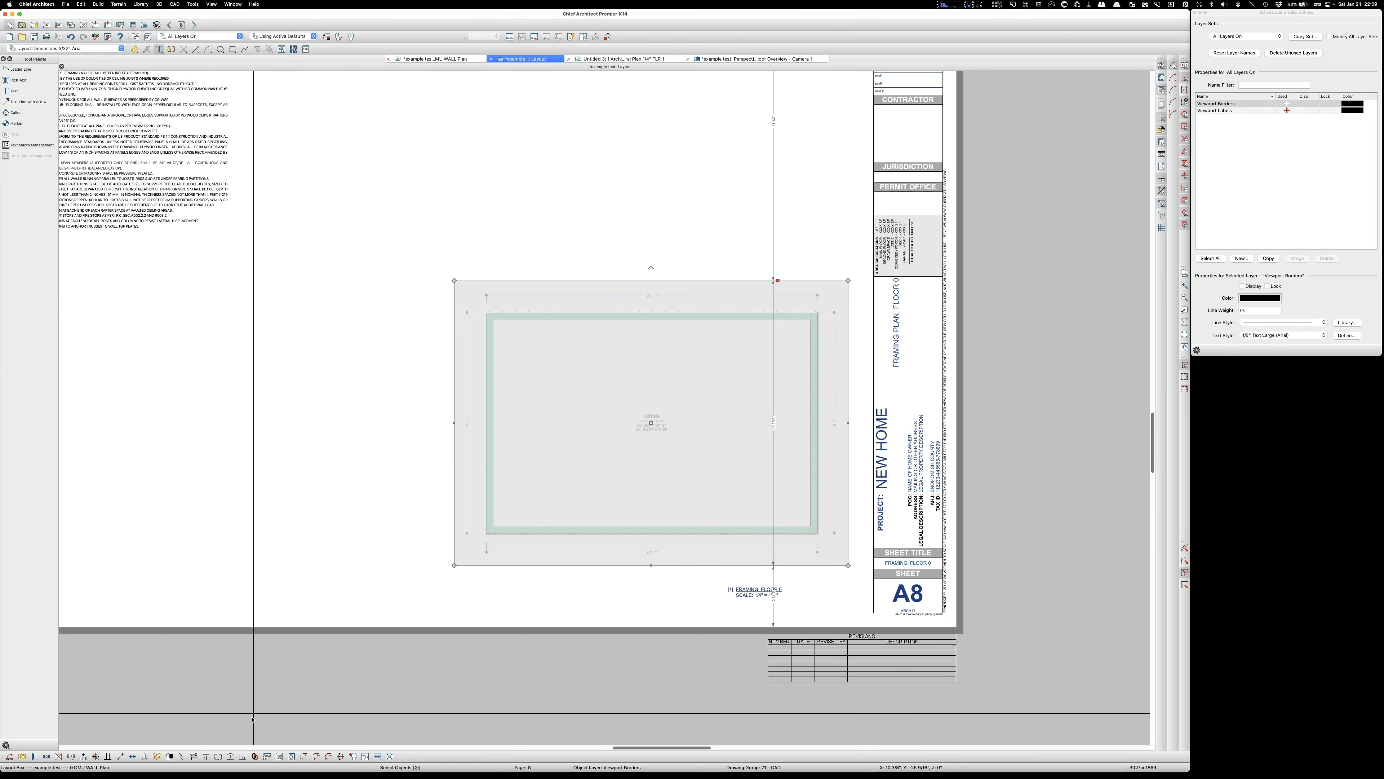
left_click(9, 757)
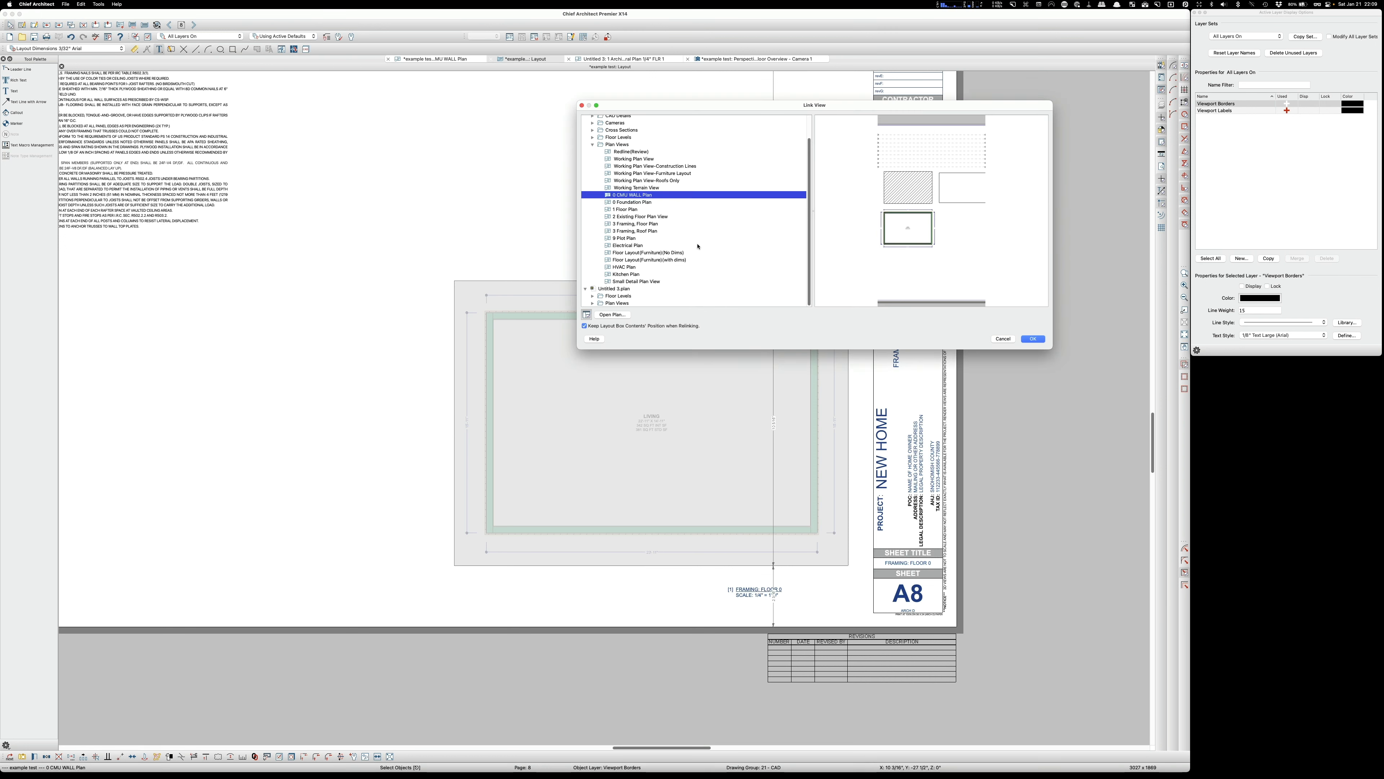
left_click(635, 224)
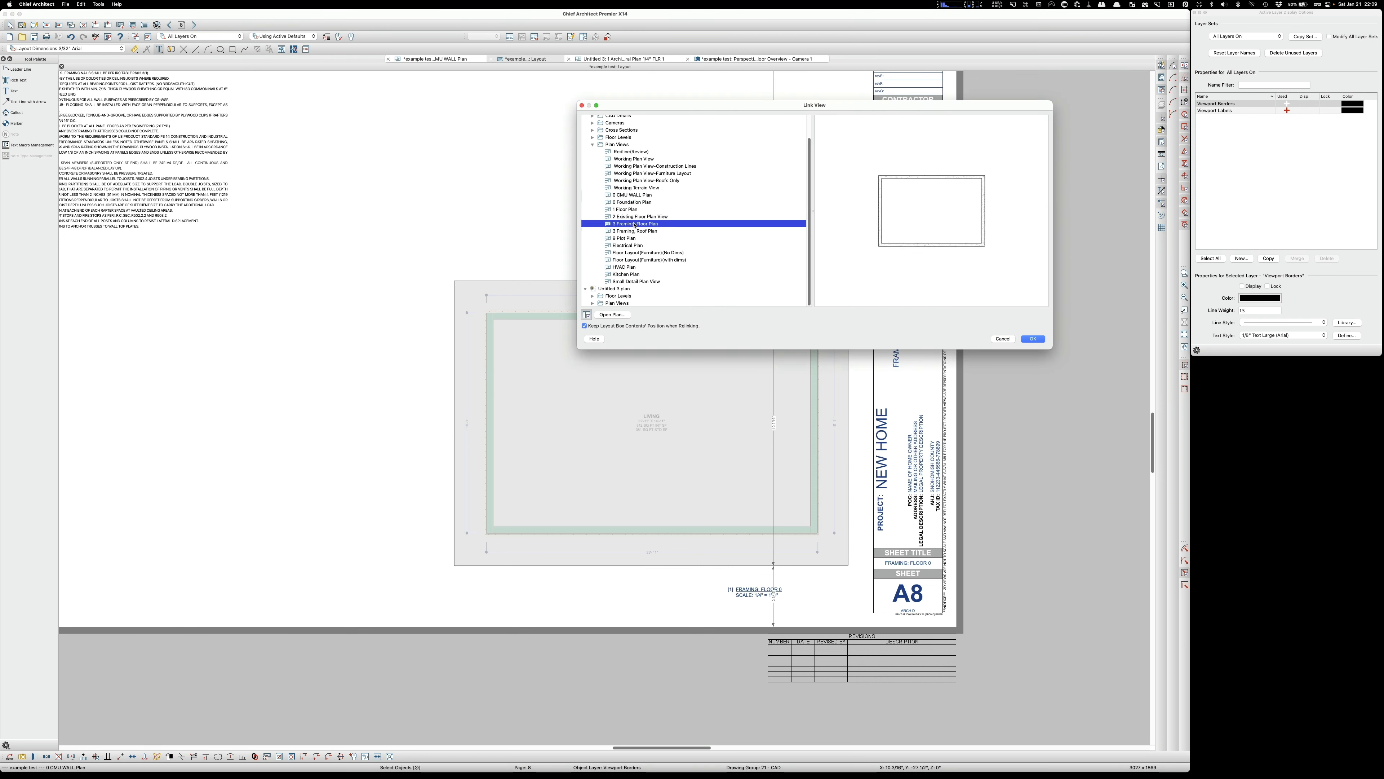
left_click(1033, 339)
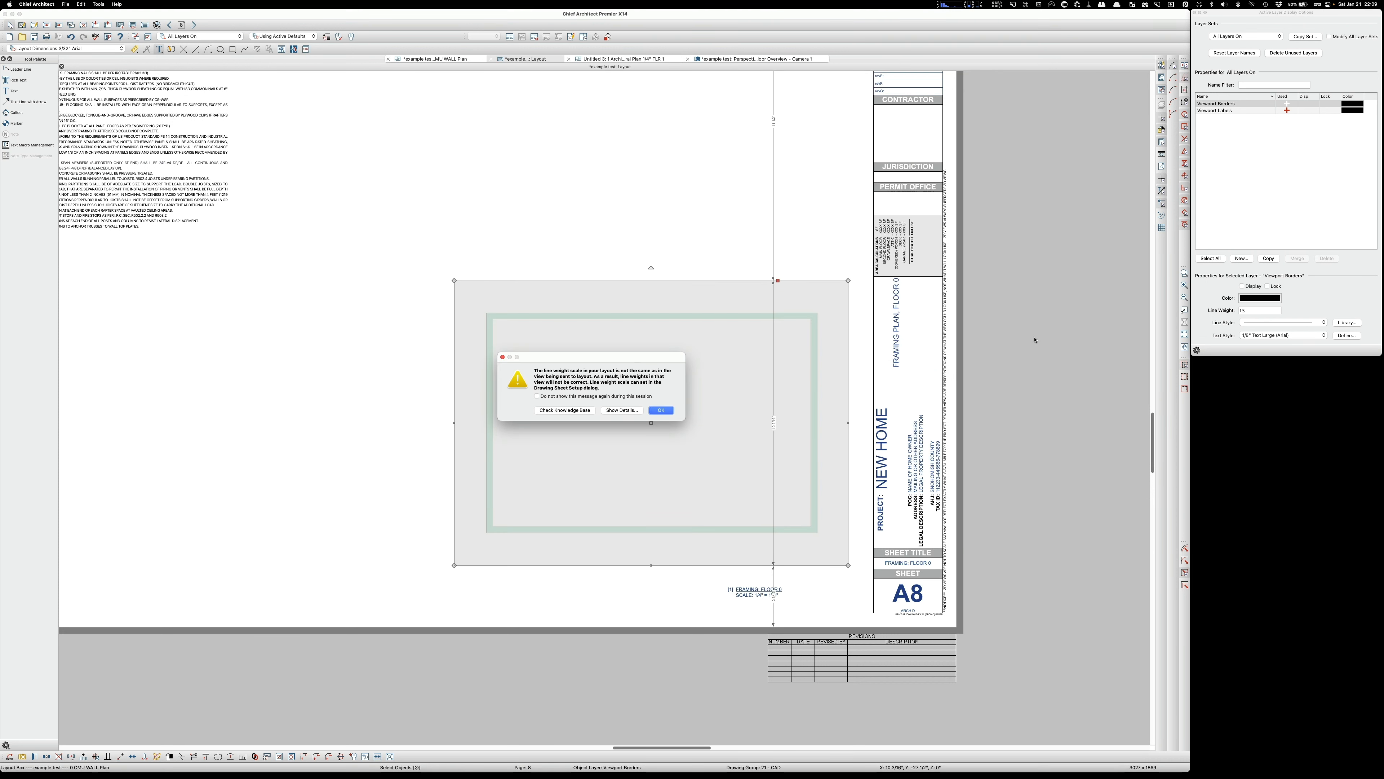
left_click(661, 410)
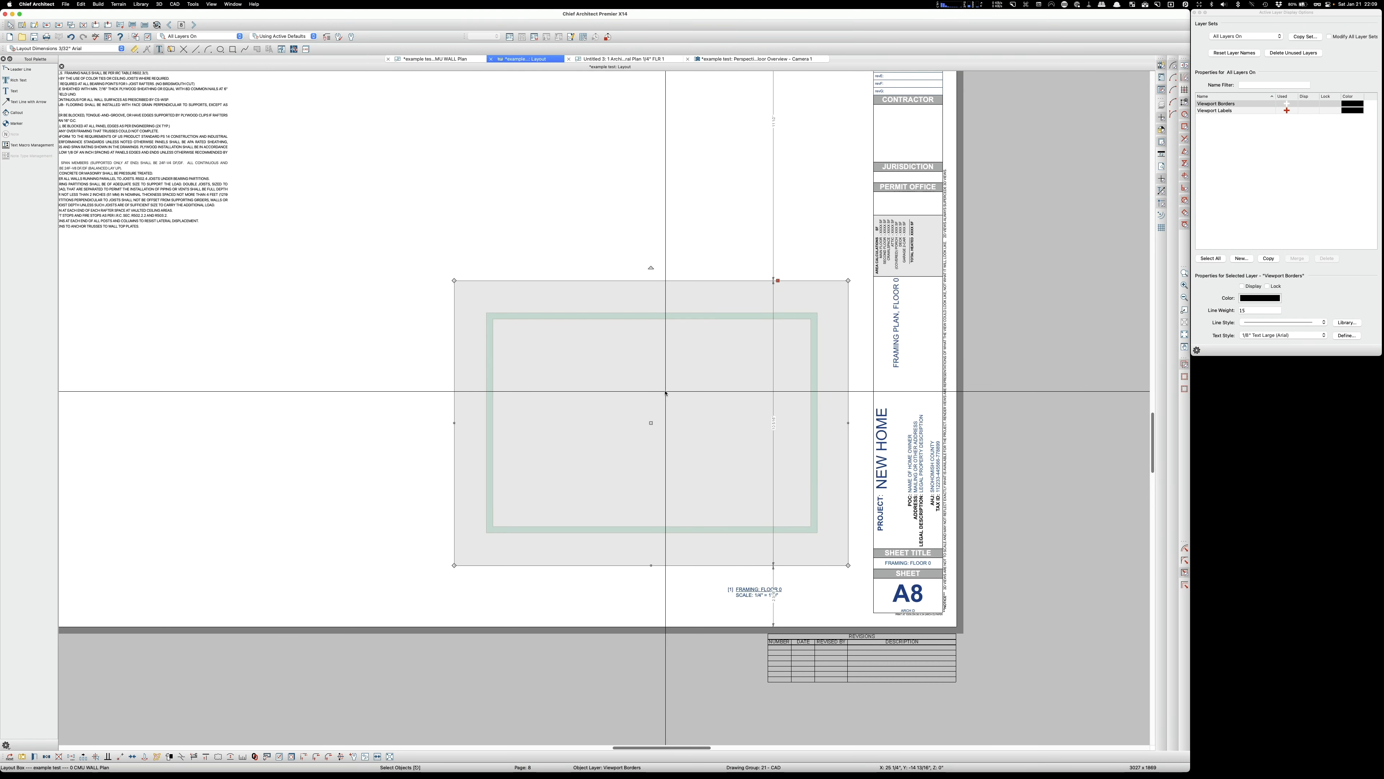
left_click(968, 329)
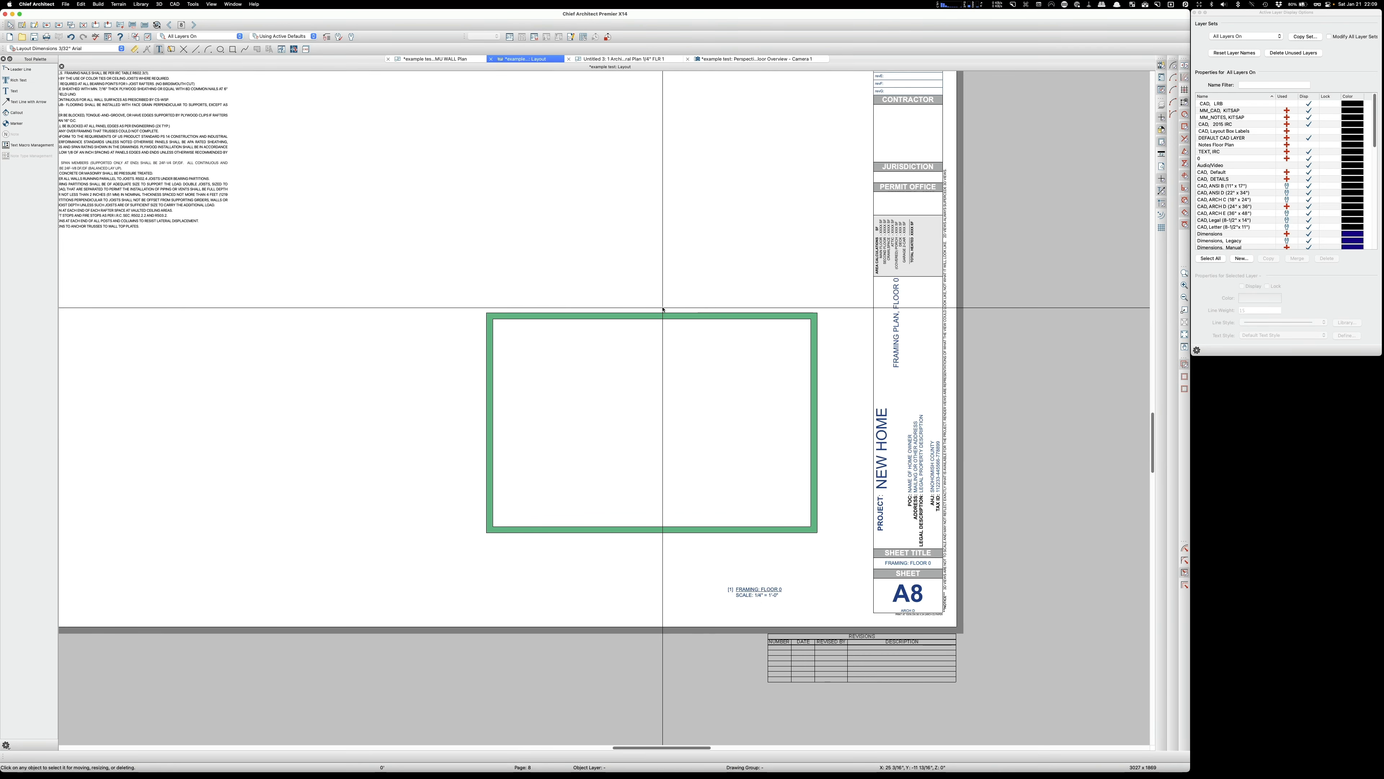
Step: Switch back to the CMU wall plan, frame the living room and bring up the straight wall tools
left_click(435, 58)
scroll(652, 480, "down", 2)
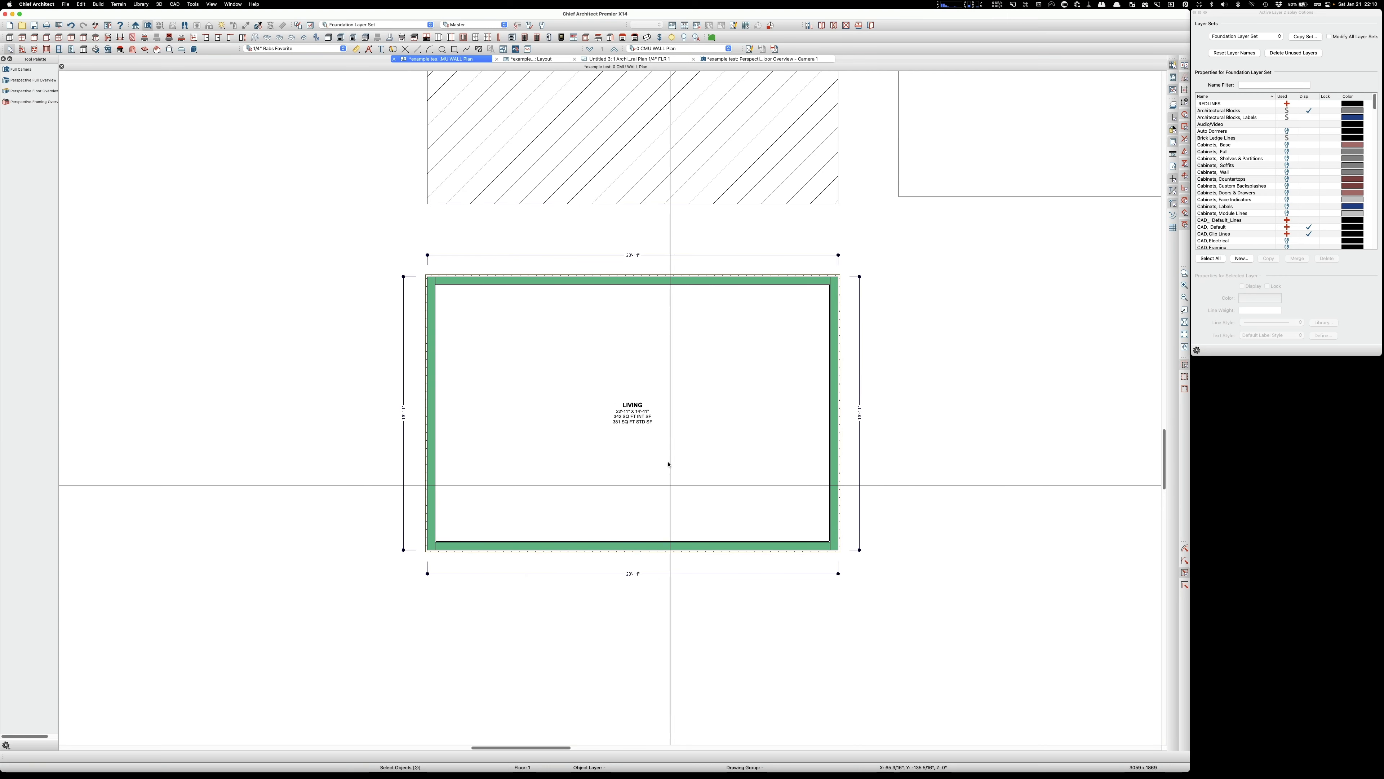
scroll(626, 327, "up", 1)
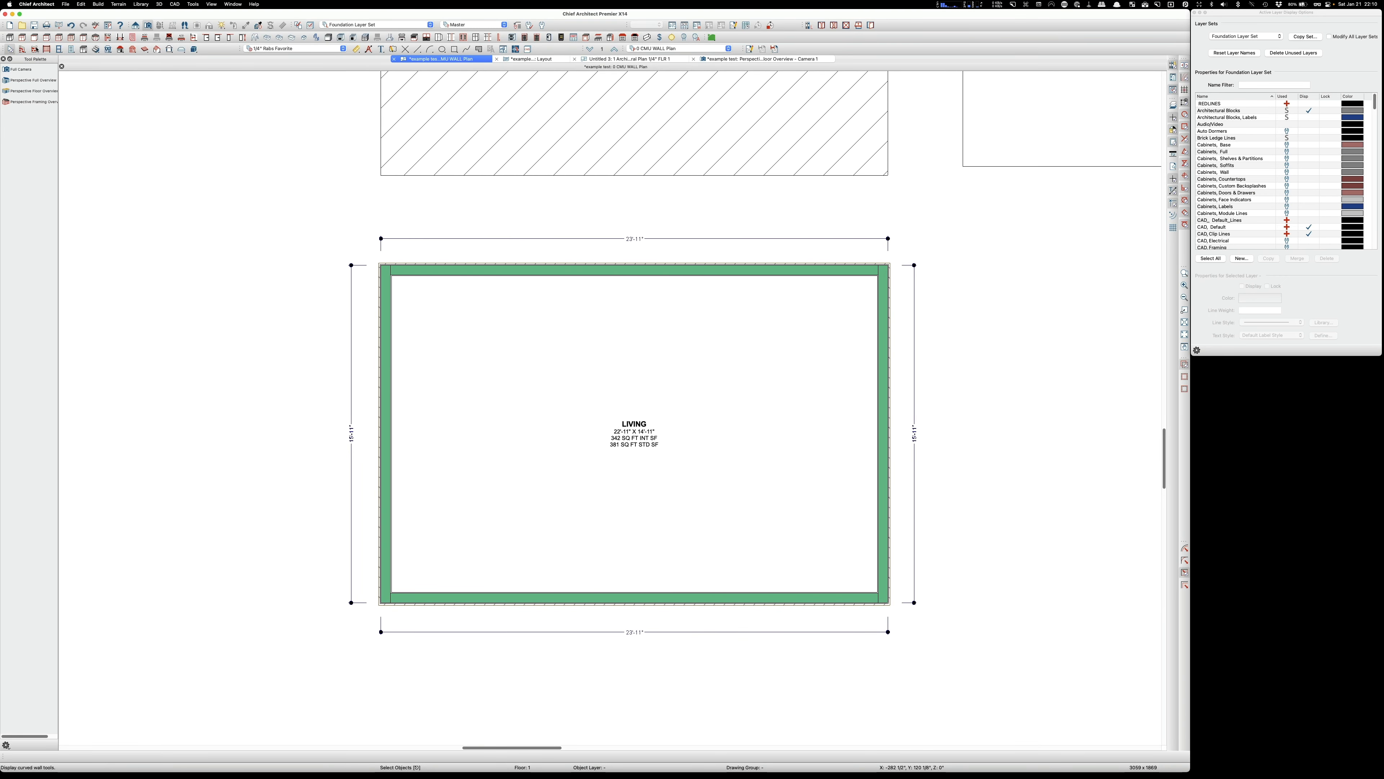
left_click(23, 50)
left_click(28, 80)
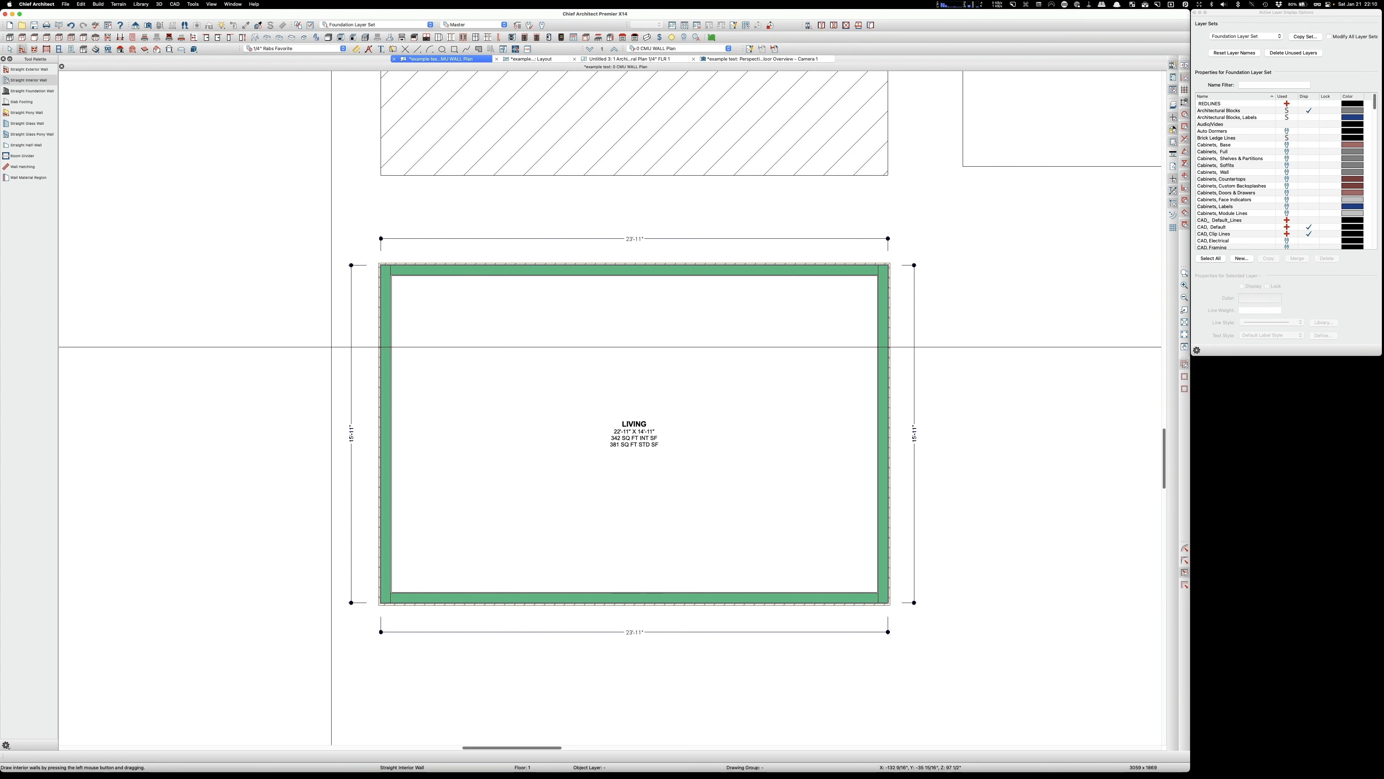
left_click_drag(388, 350, 570, 362)
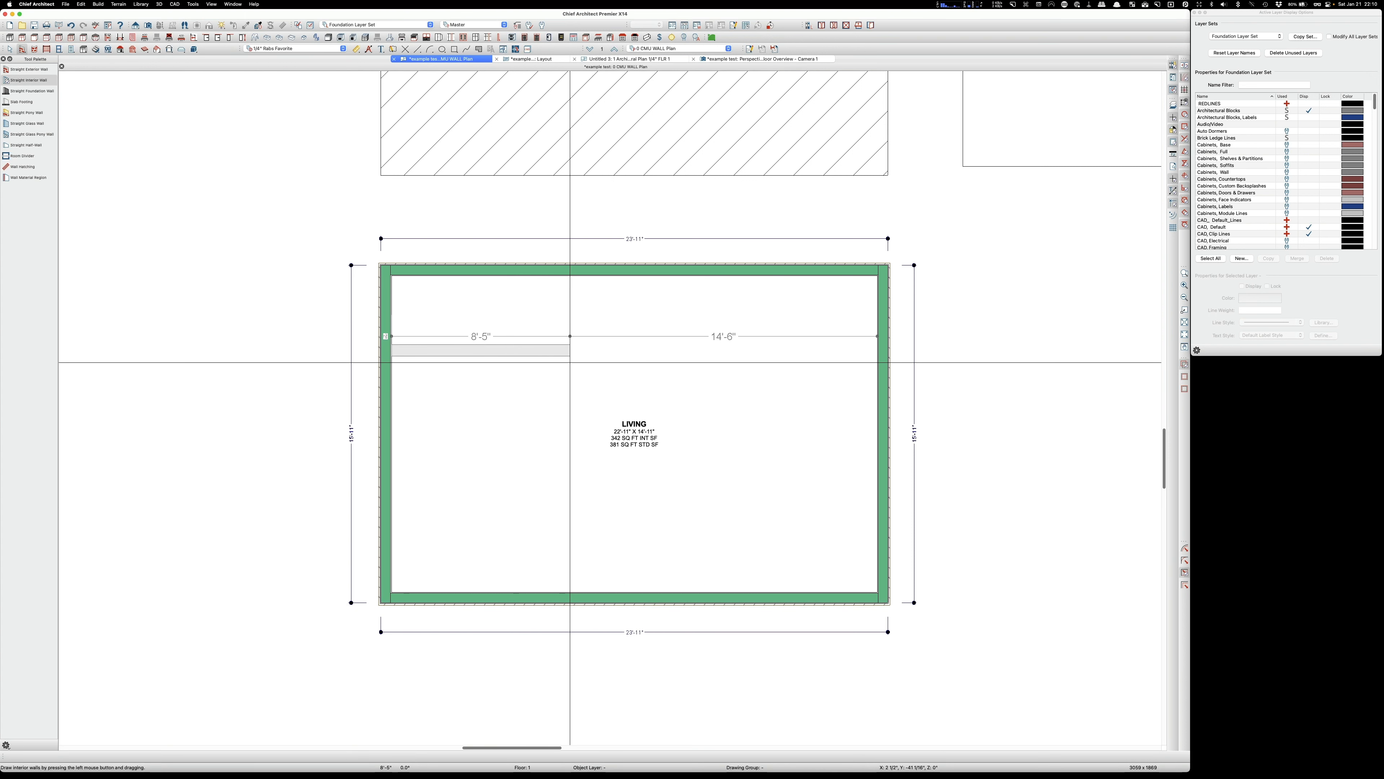
key("Escape")
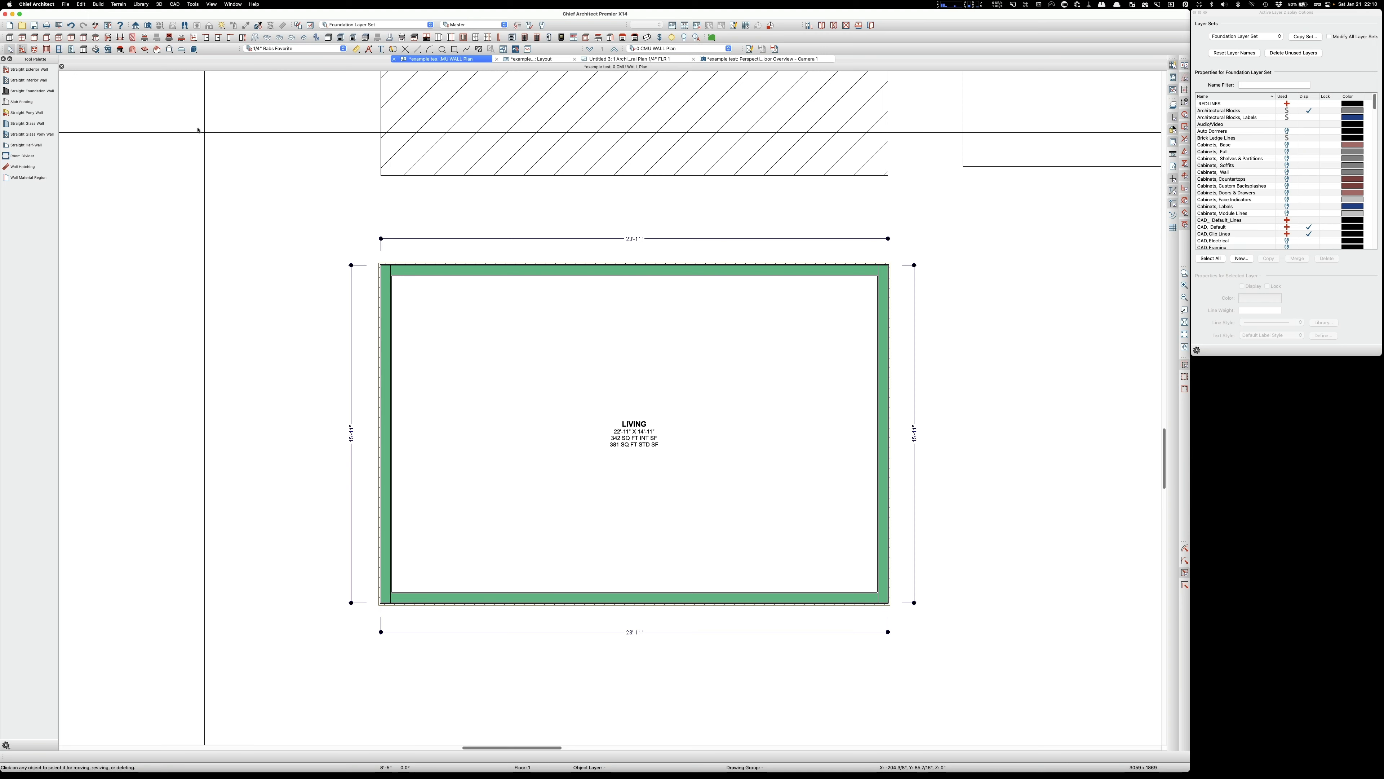
Step: Set the default interior wall type to INT (N) 2x4 wall typ and draw L-shaped partitions enclosing the living room's upper-left and upper-right corners
double_click(38, 85)
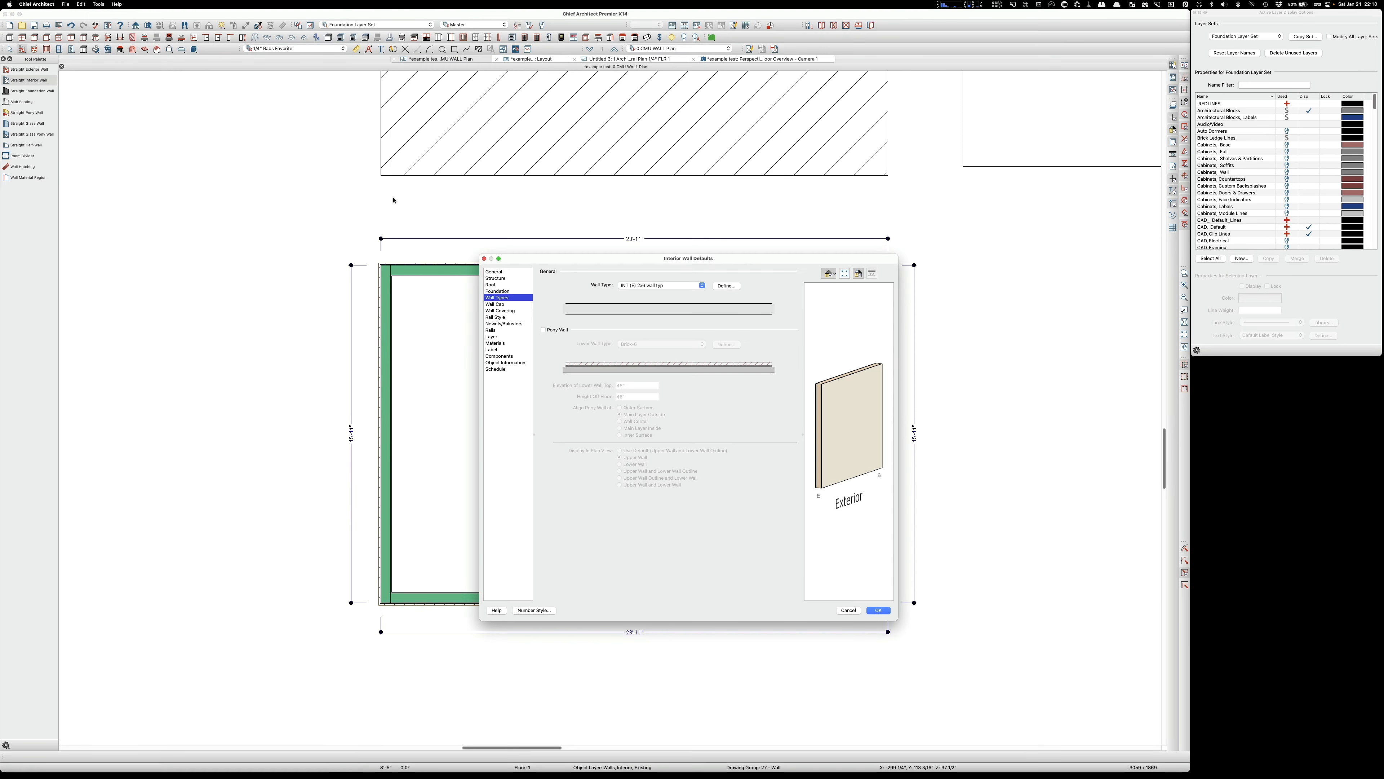
left_click(681, 285)
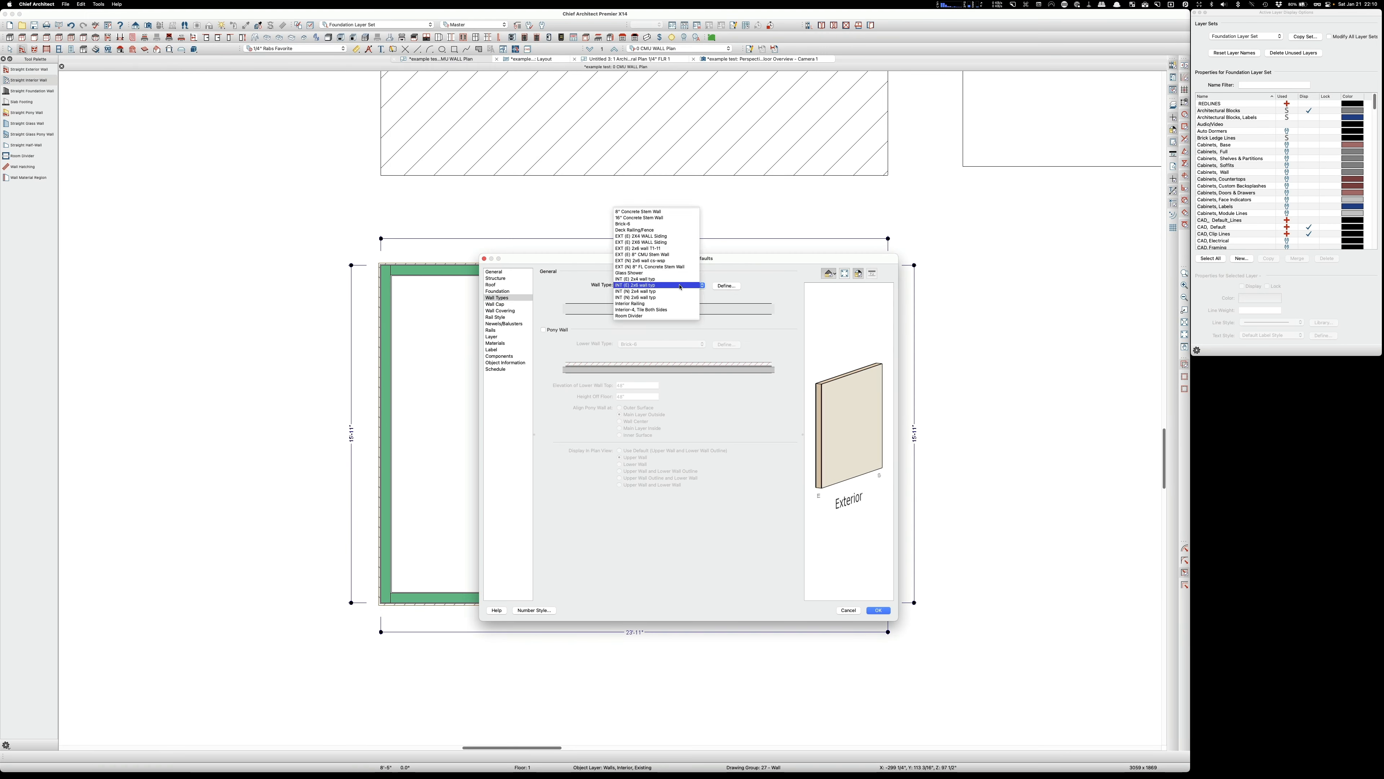
left_click(647, 291)
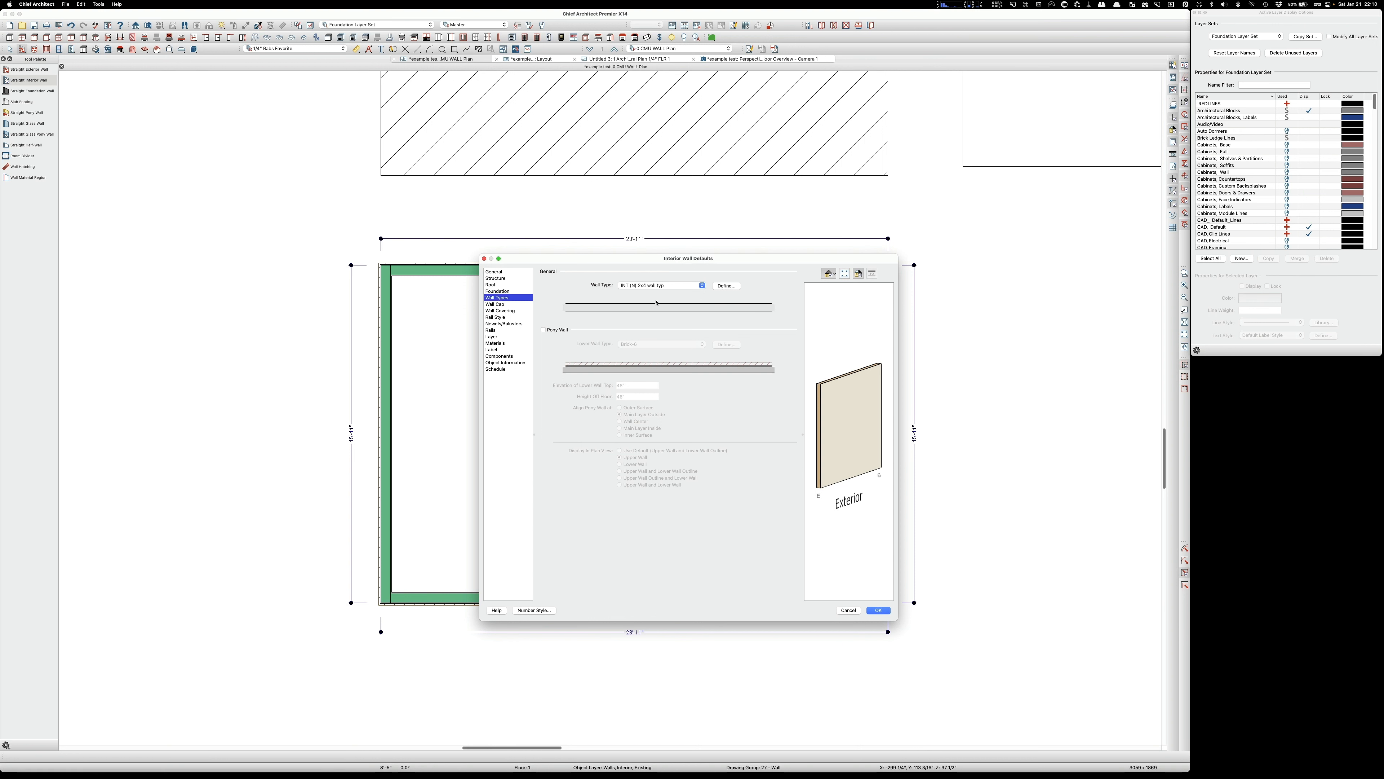
left_click(878, 610)
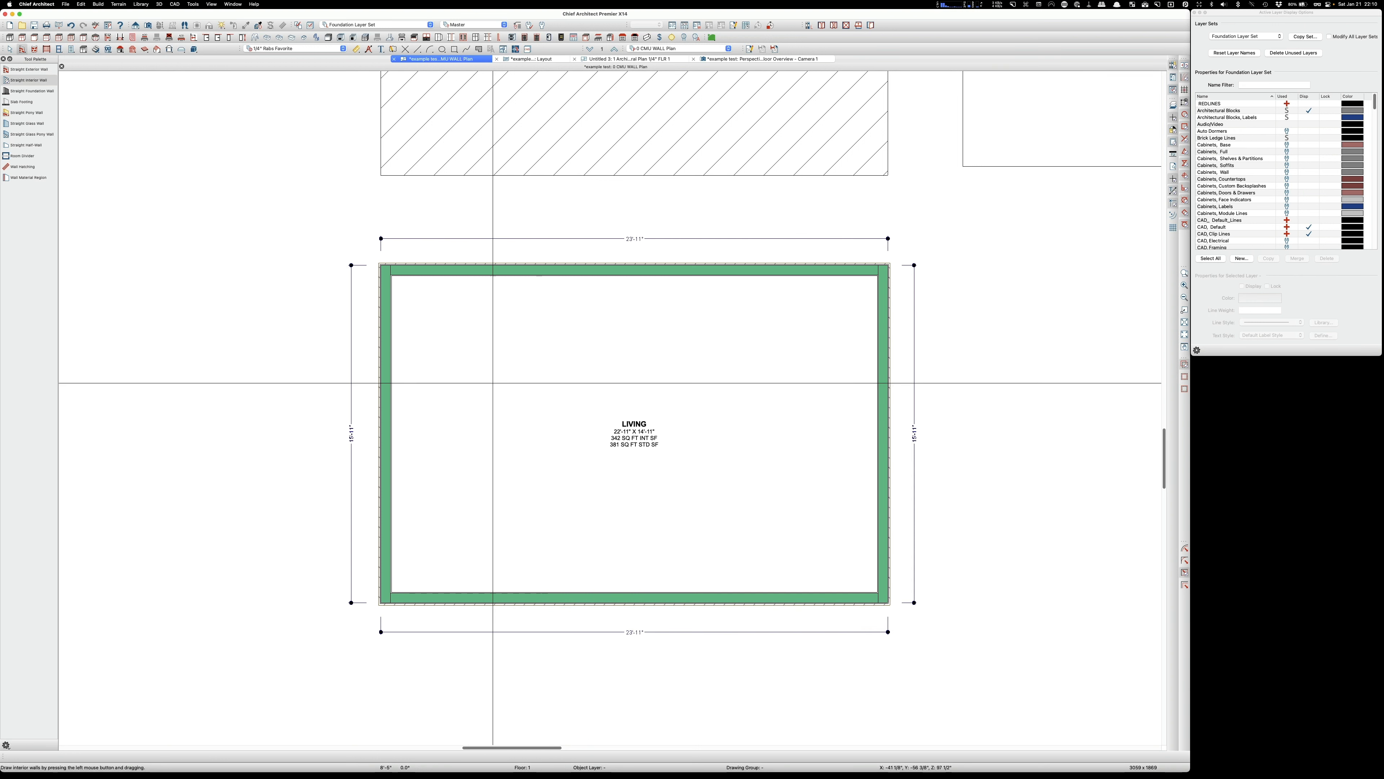
left_click_drag(391, 361, 517, 279)
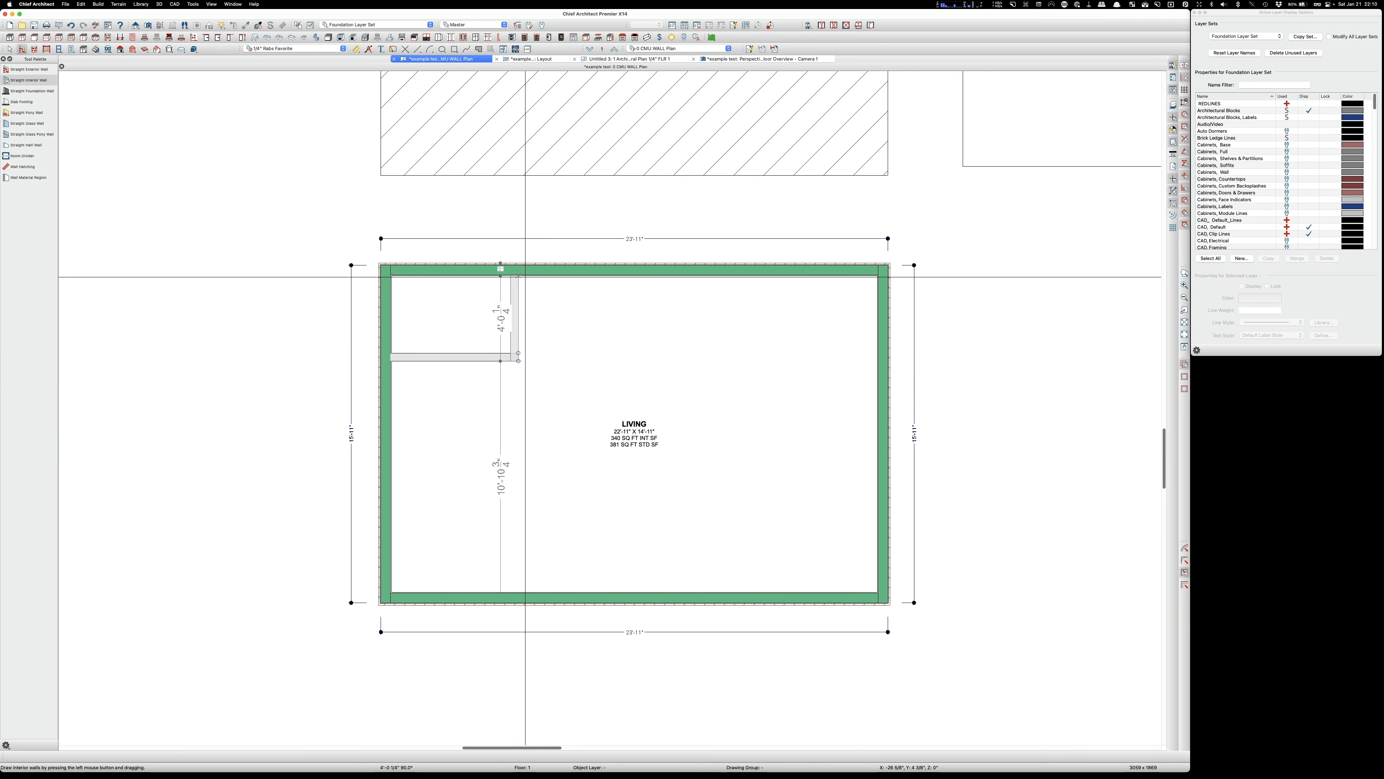
left_click_drag(753, 276, 877, 452)
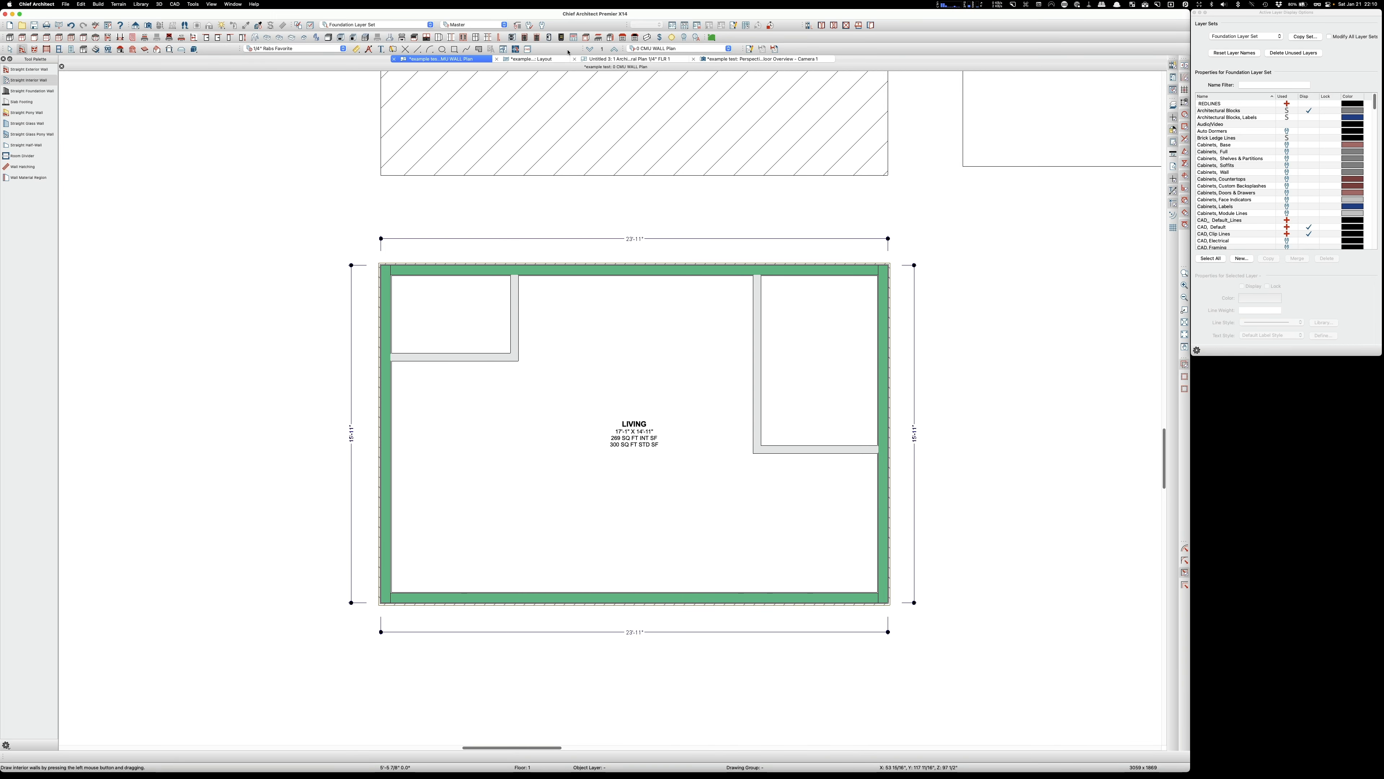
Step: Go down to the foundation level, Floor 0, and open the Build Framing settings
left_click(591, 49)
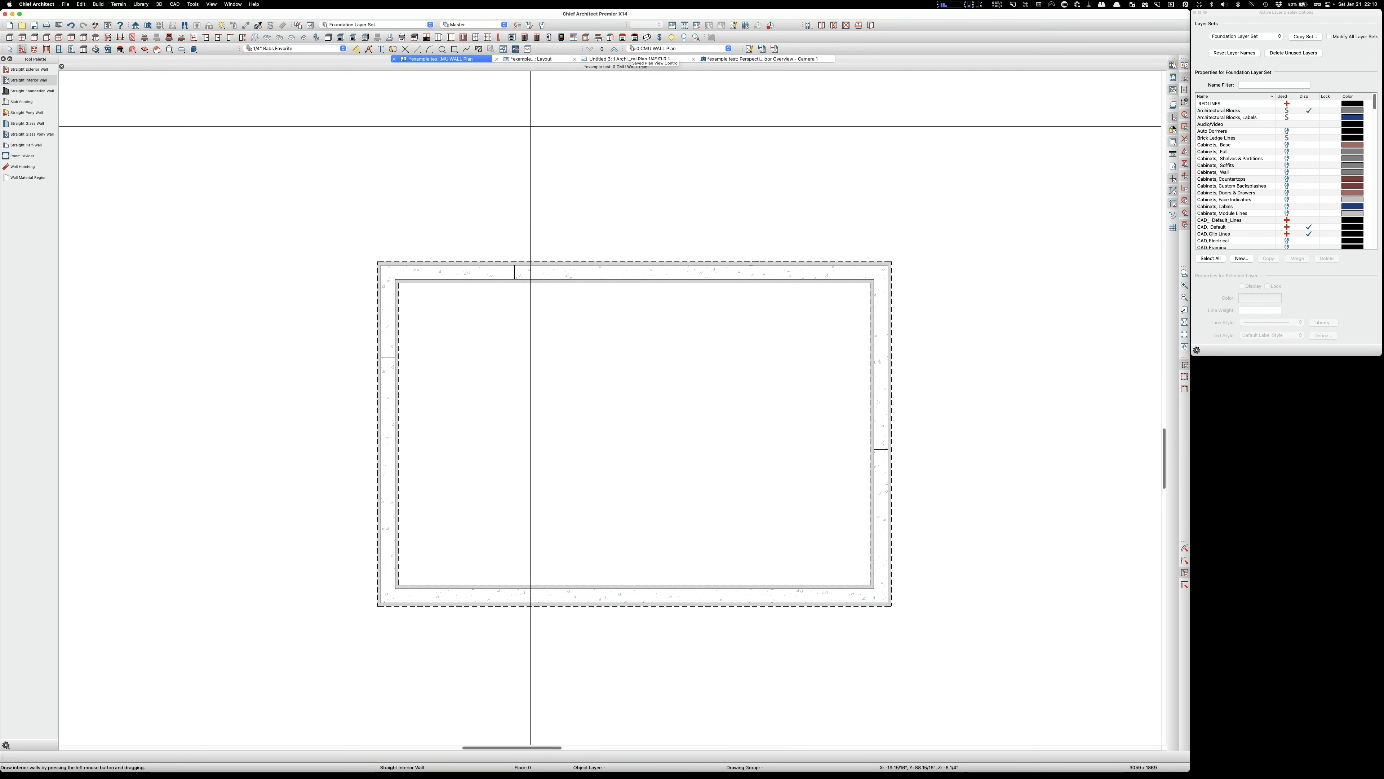
key("space")
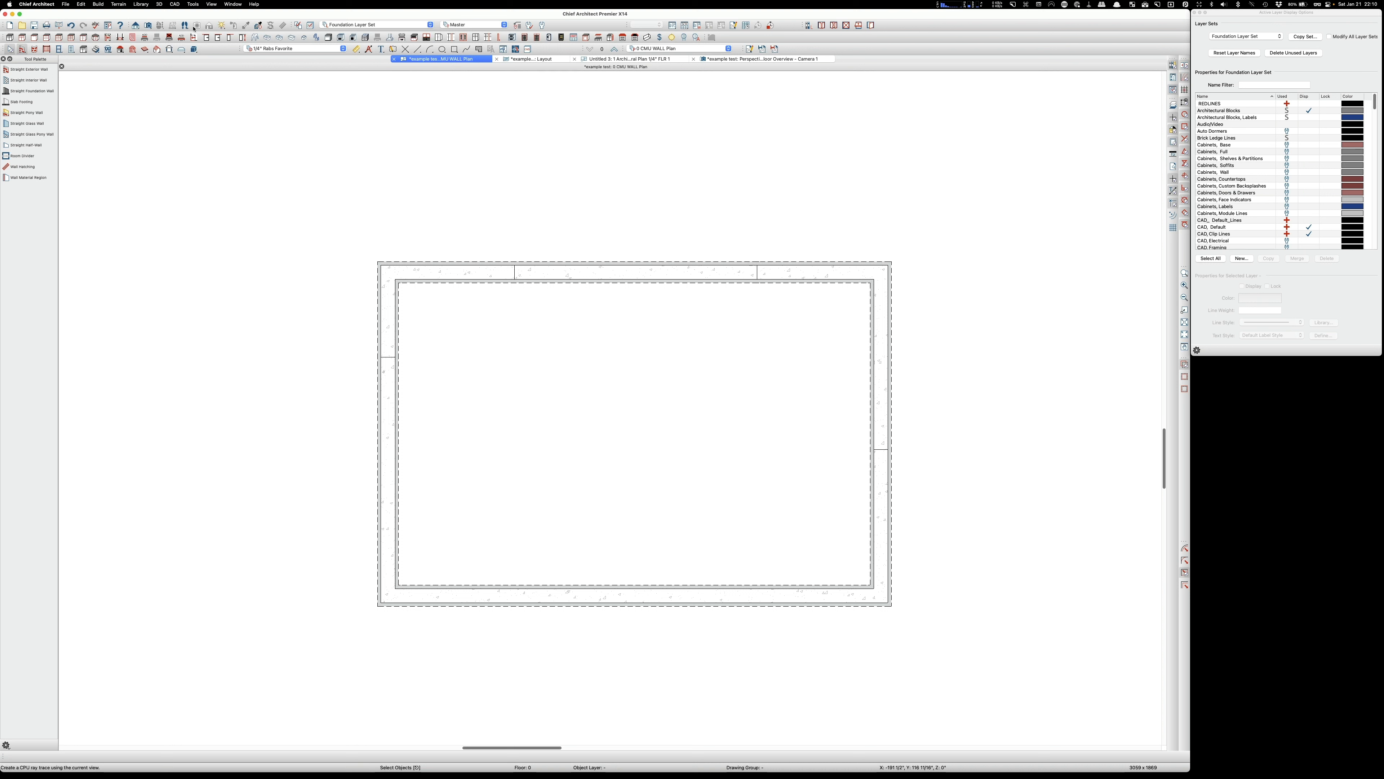
left_click(147, 52)
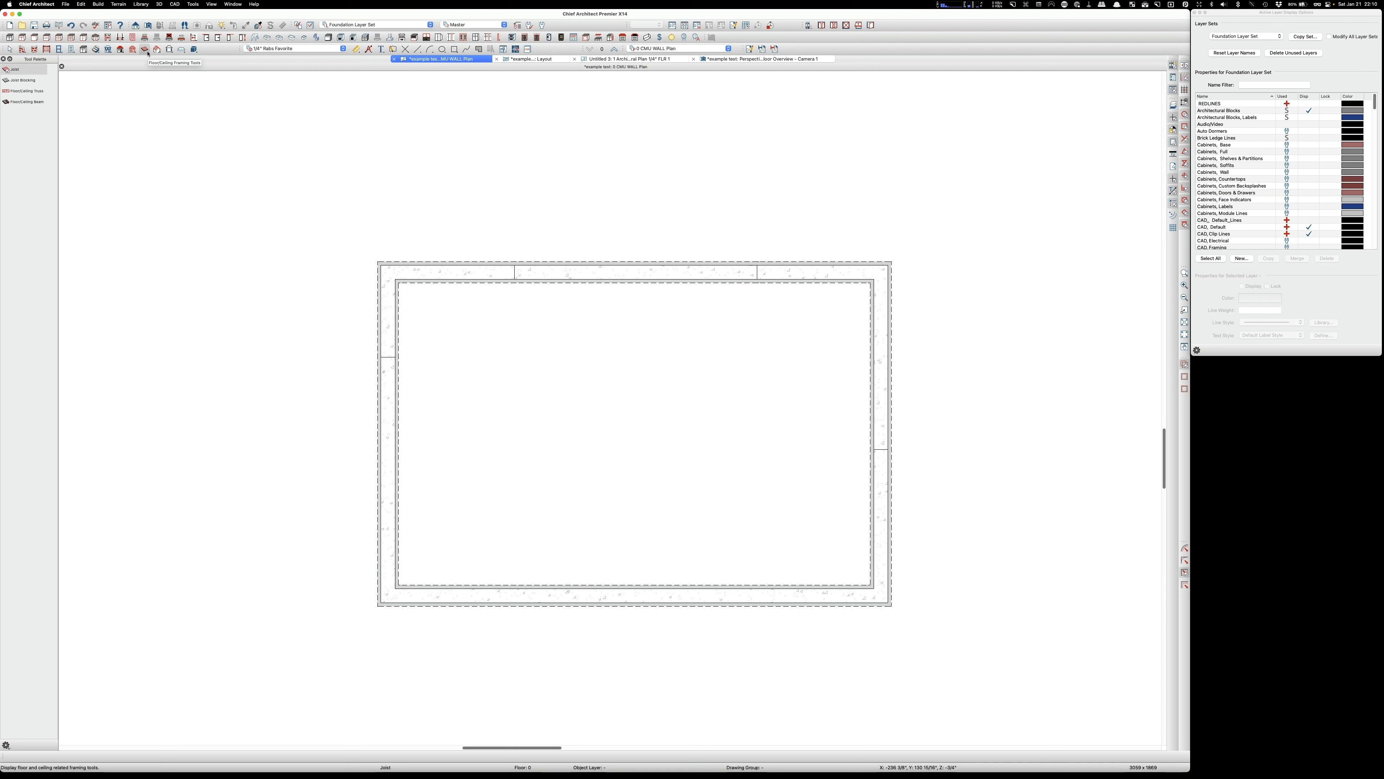
left_click(132, 49)
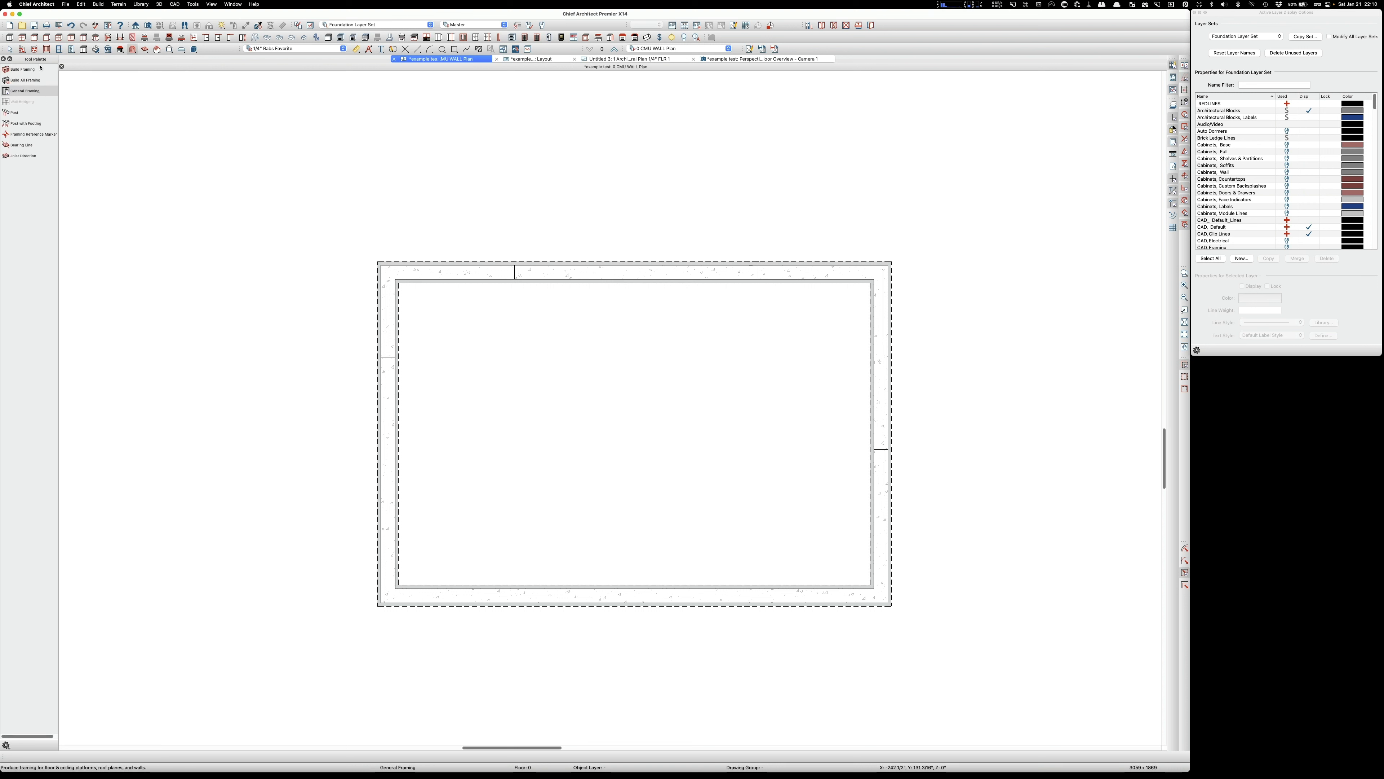
left_click(30, 71)
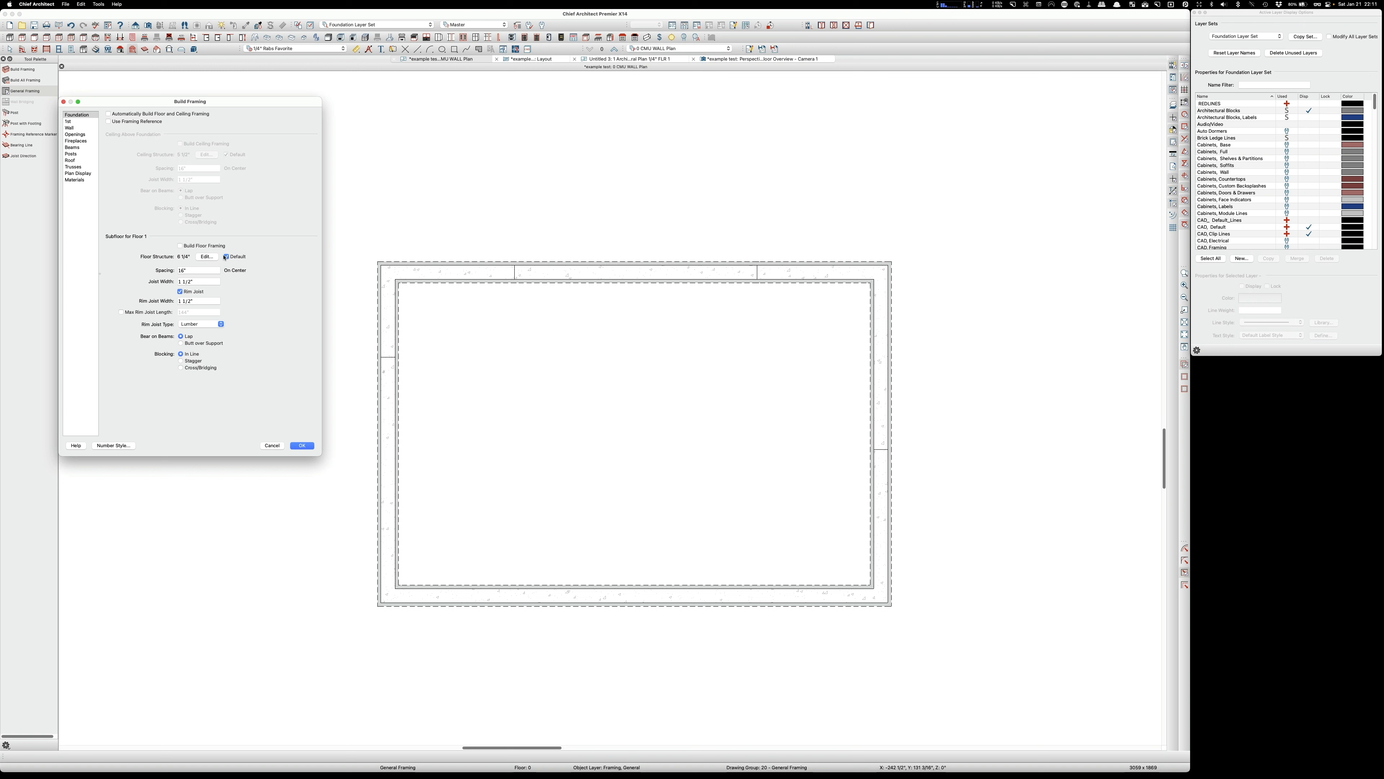
Step: Set the Fir Framing layer to 9.25" thick in the floor structure of the subfloor for Floor 1
left_click(210, 258)
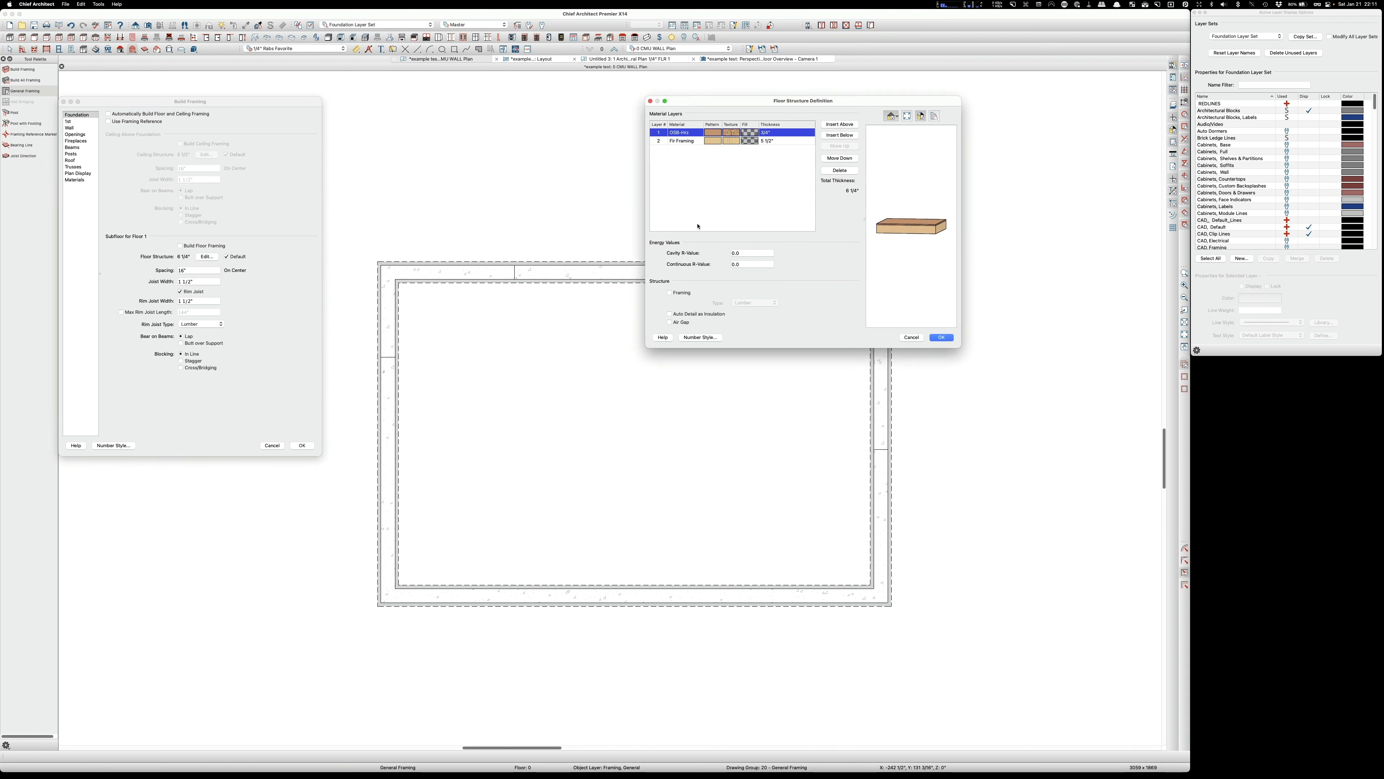
left_click(768, 141)
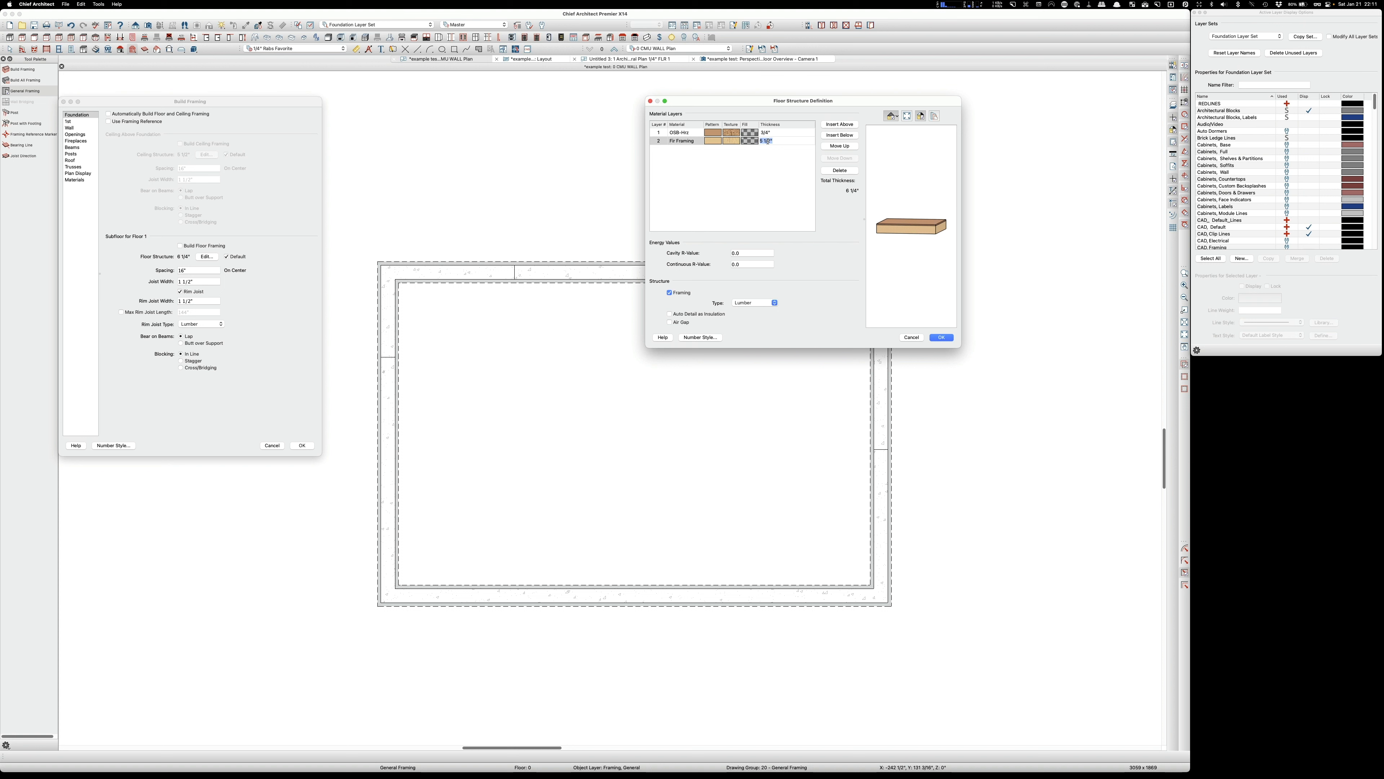
type("9.25")
left_click(941, 338)
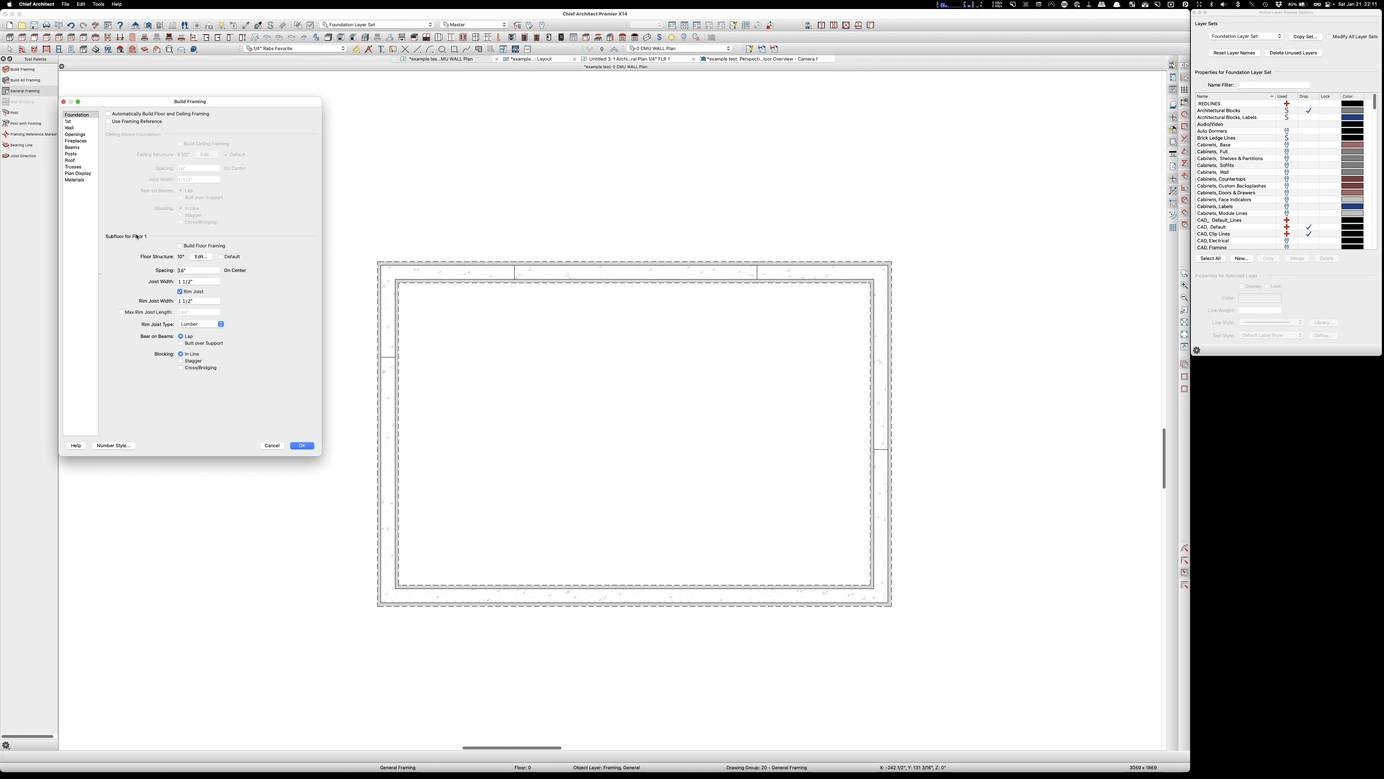
Step: Enable Build Floor Framing for the subfloor, build the framing and accept displaying the hidden framing layers in the plan view
left_click(180, 247)
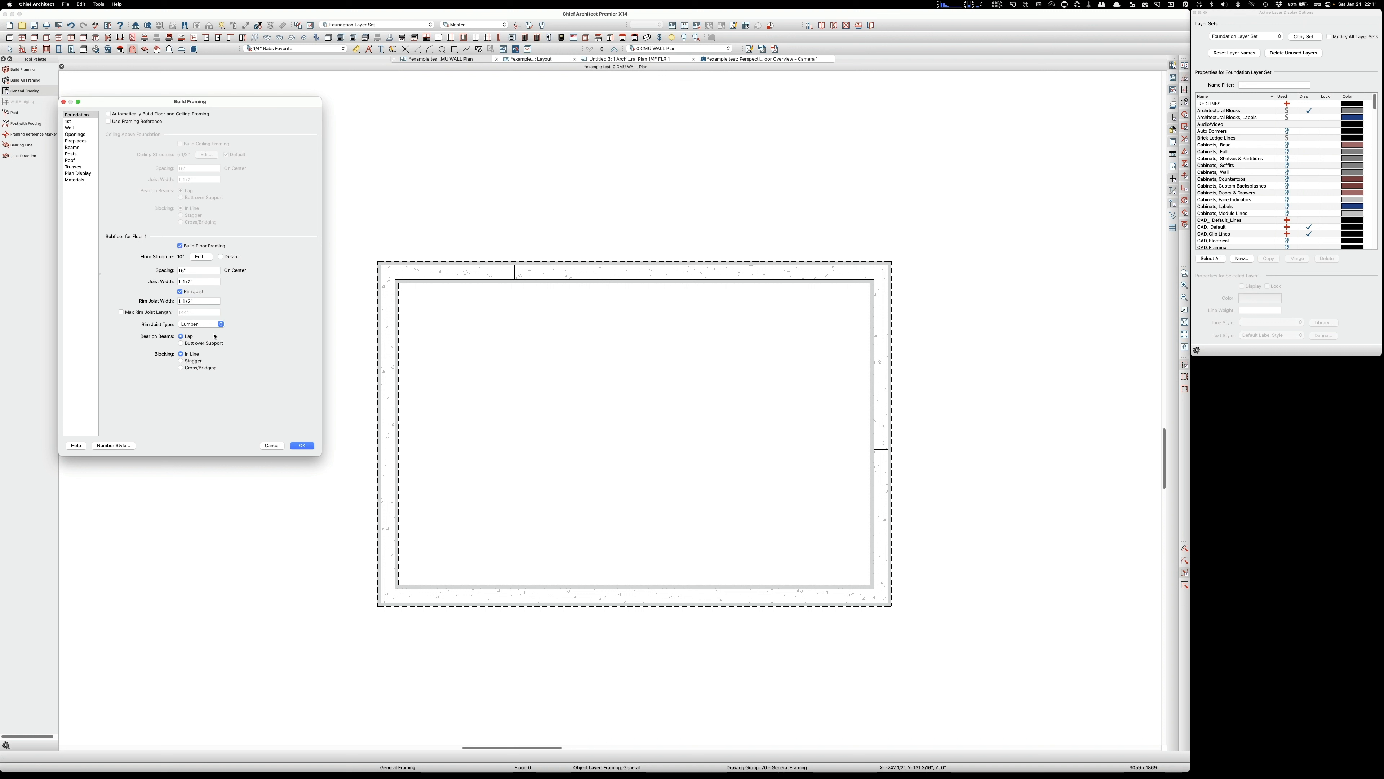
left_click(303, 445)
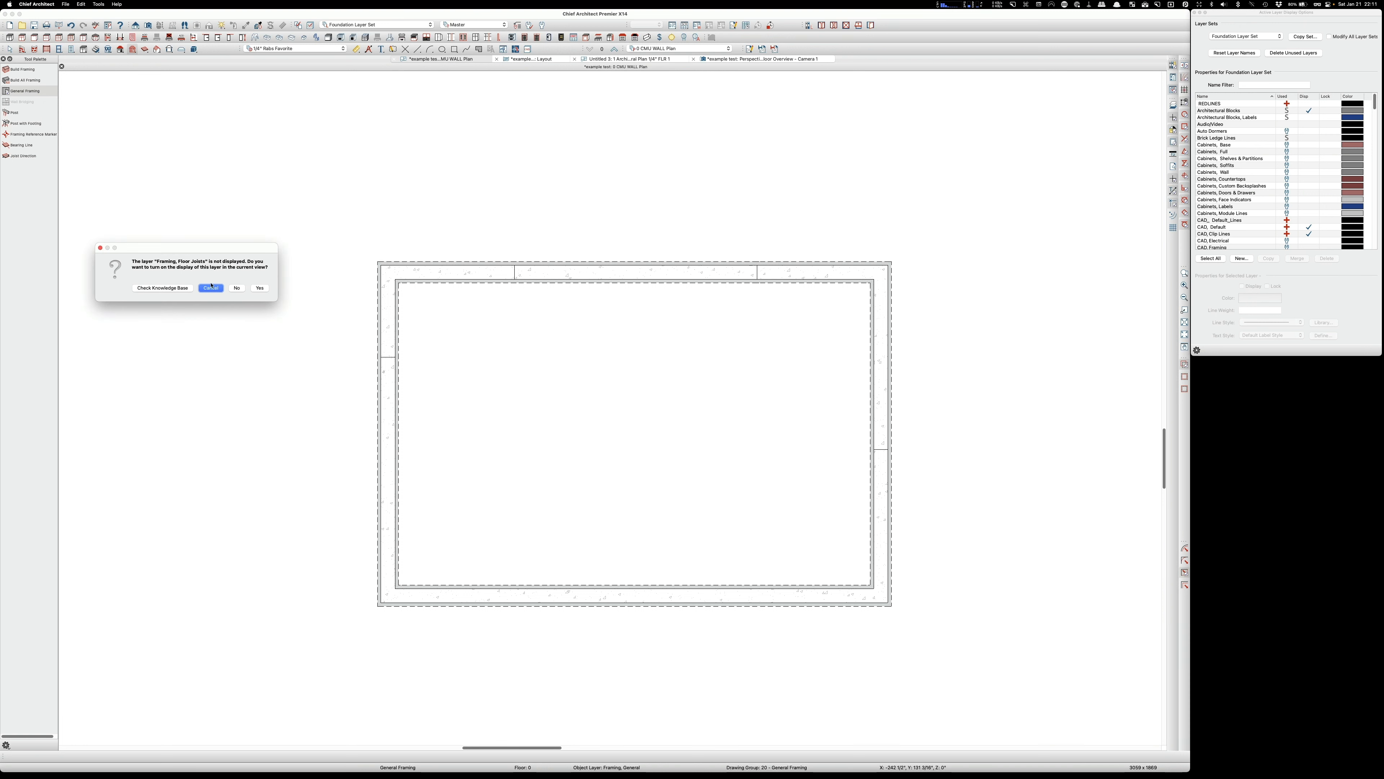
left_click(259, 288)
left_click(259, 288)
left_click(259, 289)
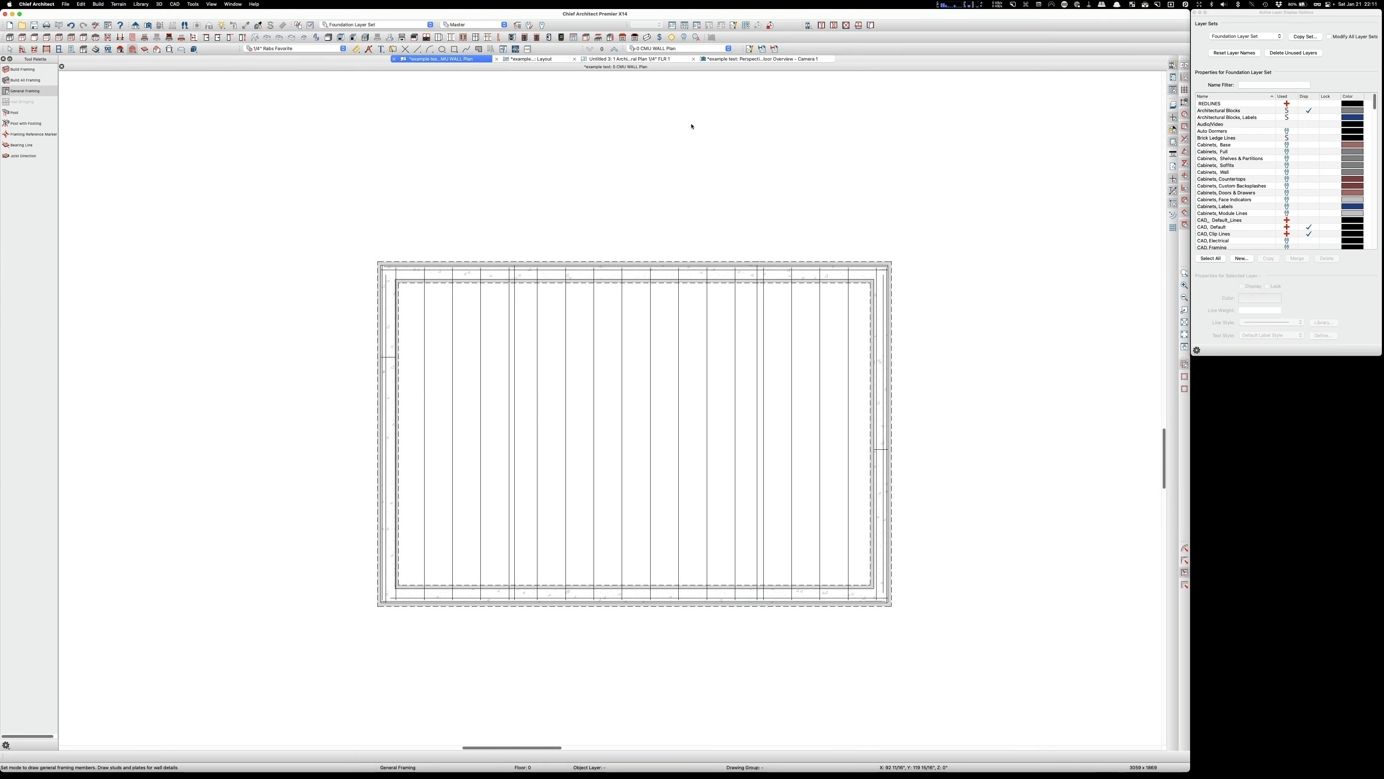
Step: Switch to the perspective floor overview camera, go down to Floor 0 and view the foundation walls from above
left_click(761, 59)
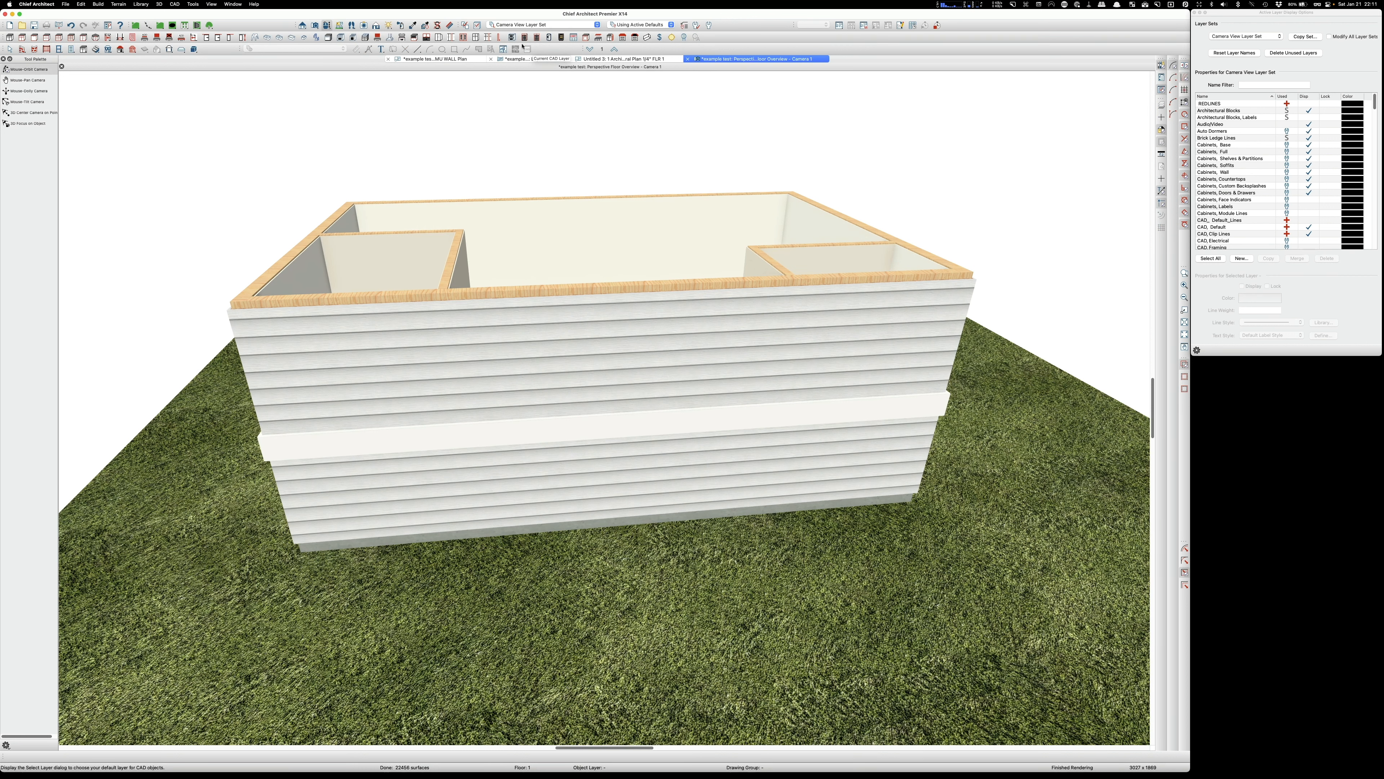
left_click(587, 50)
left_click_drag(602, 284, 609, 302)
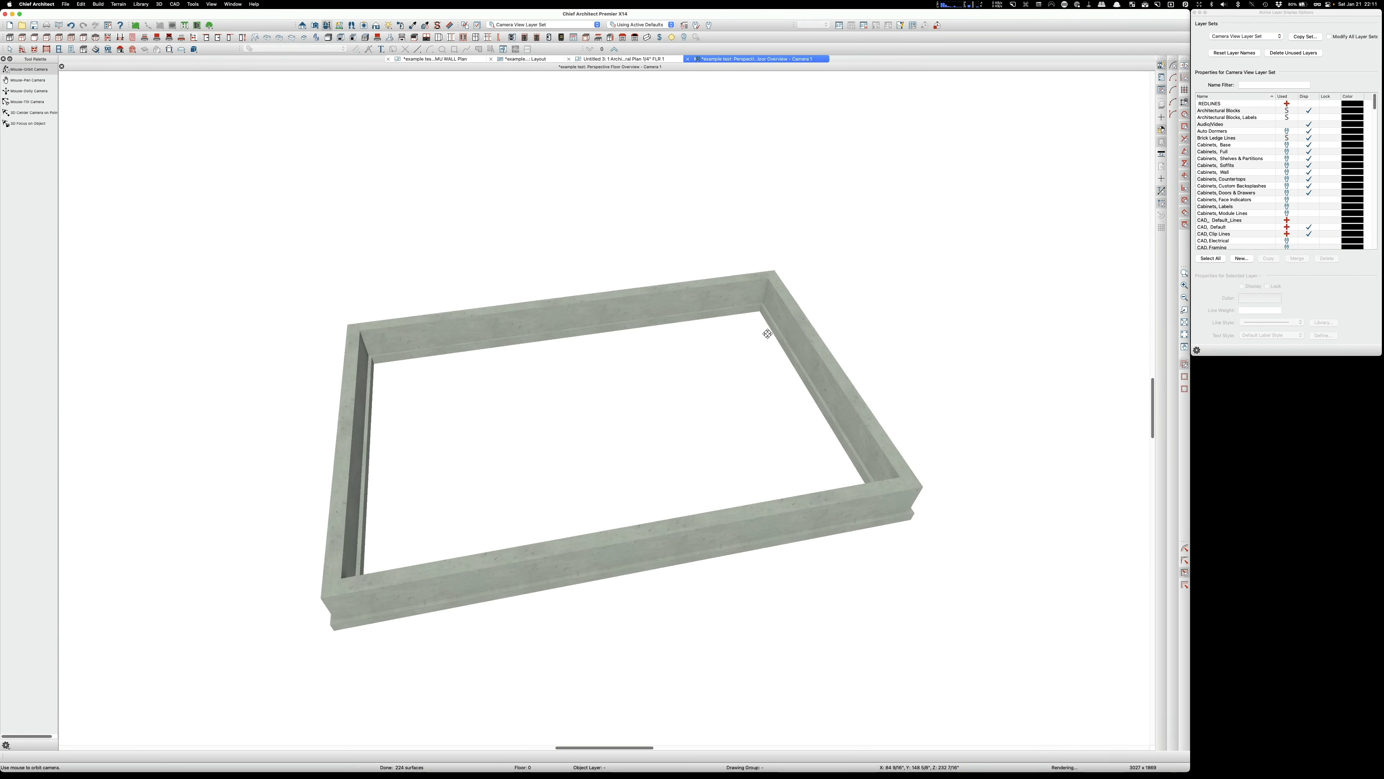
Step: Display the Framing, Floor Joists and Framing, Rim Joists layers in the Camera View Layer Set and inspect the framing from another angle
scroll(1256, 181, "down", 10)
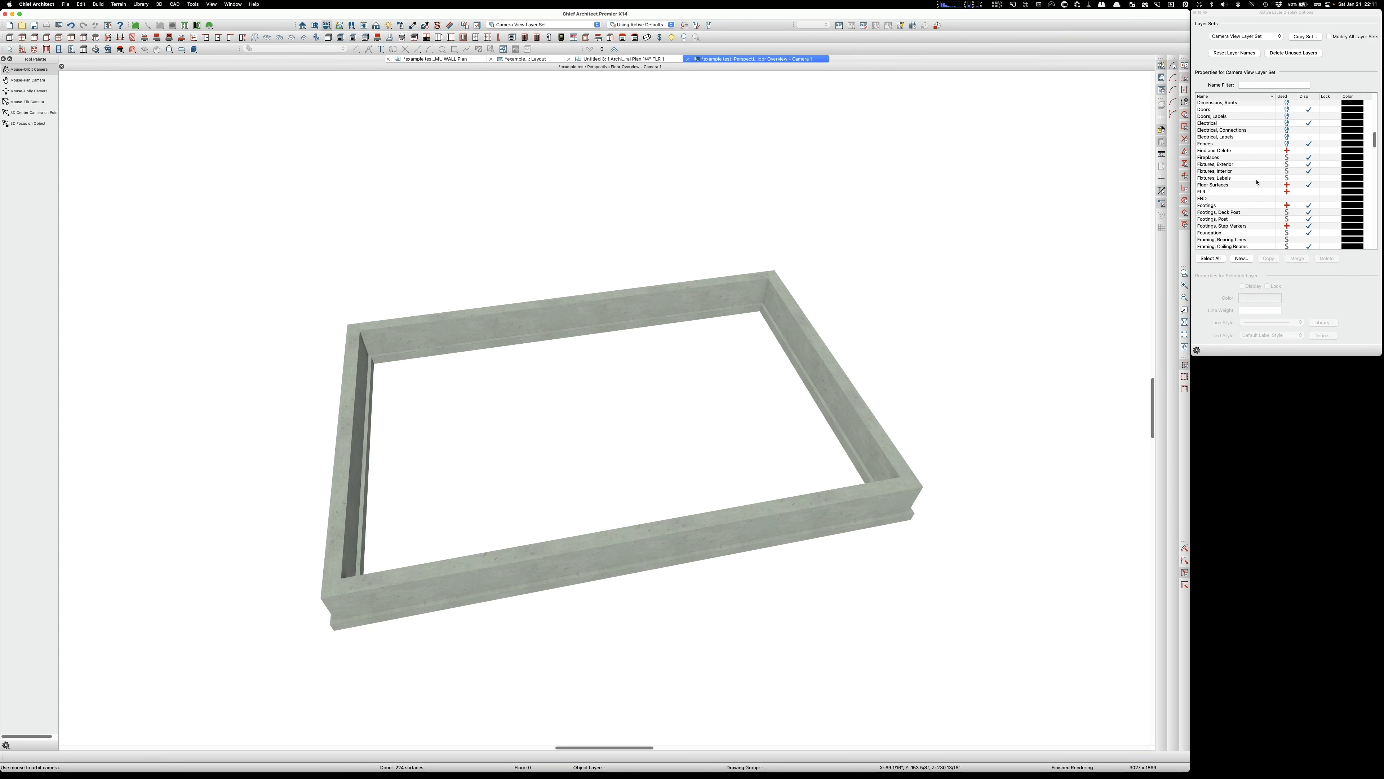
scroll(1257, 188, "down", 2)
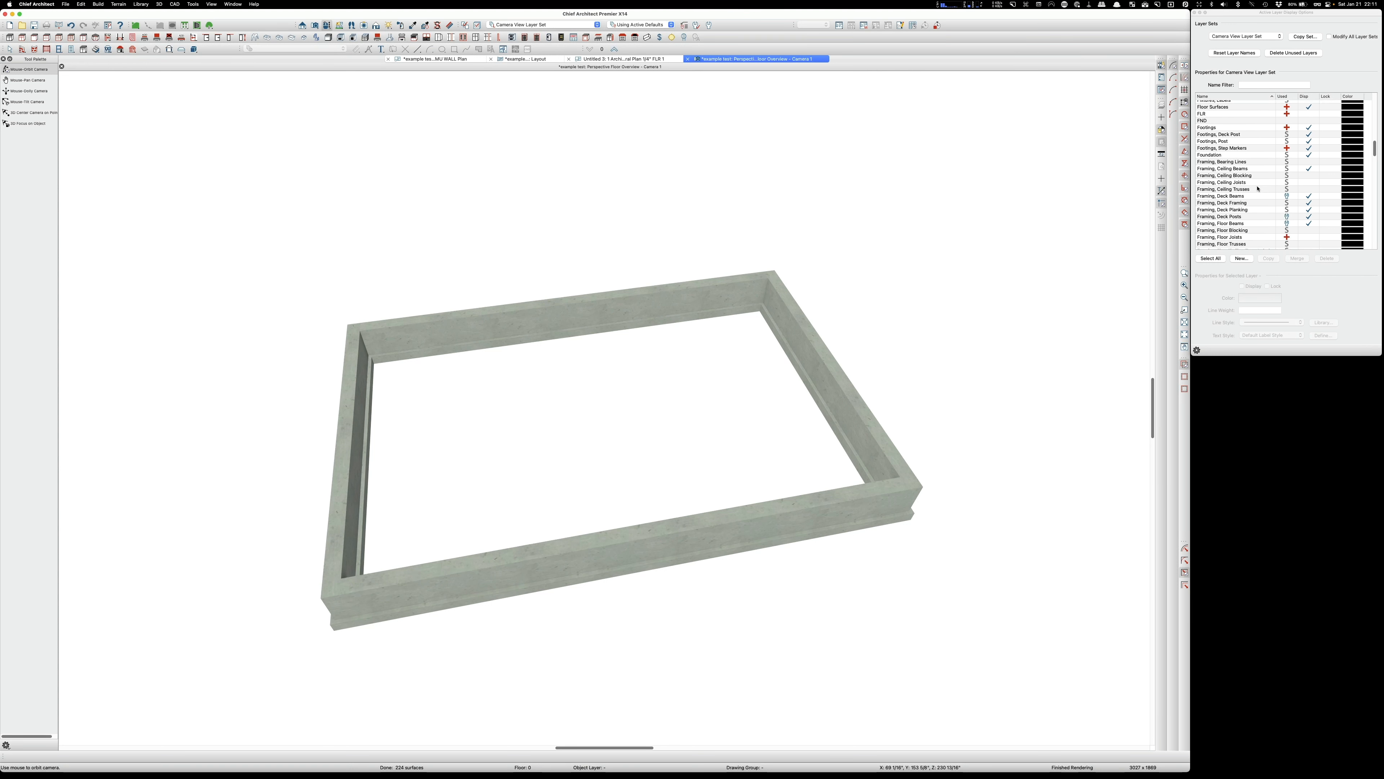
left_click(1308, 238)
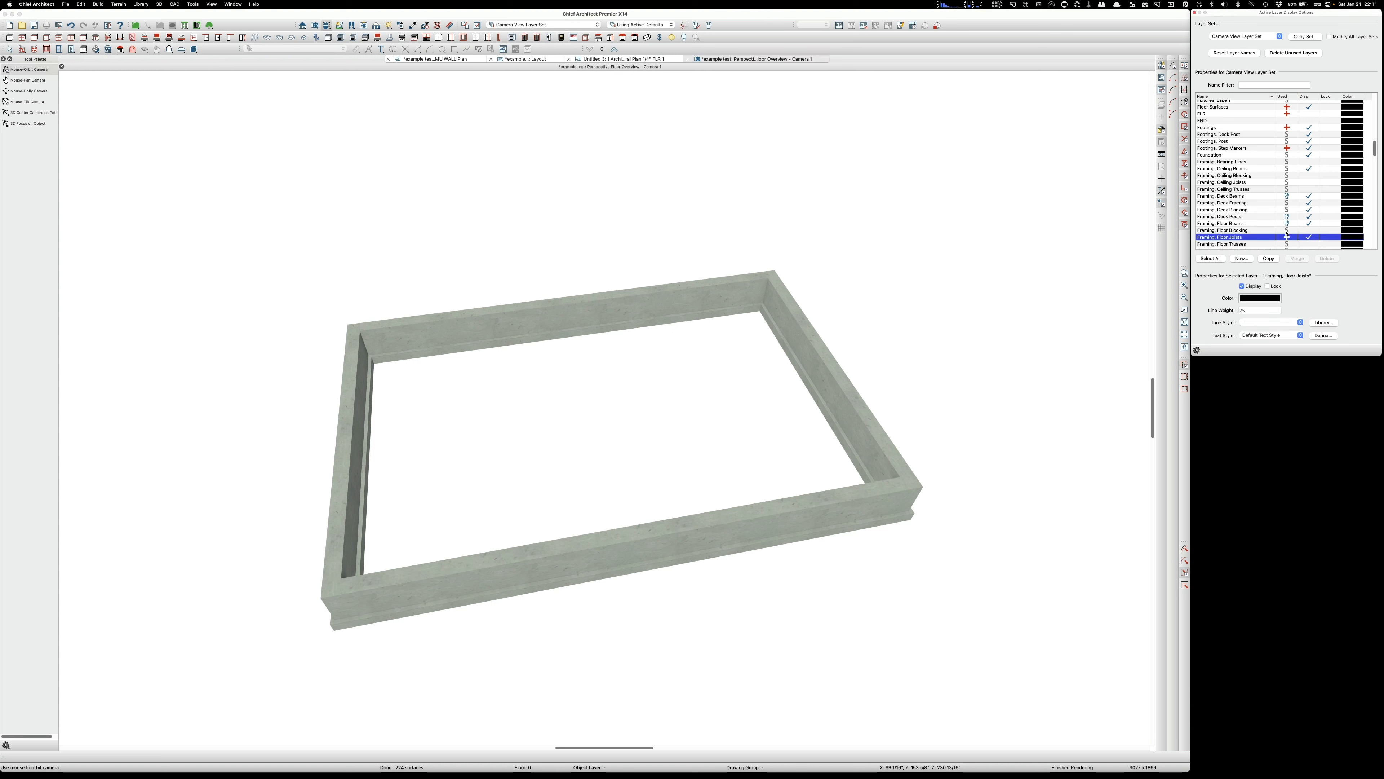
scroll(1263, 191, "down", 4)
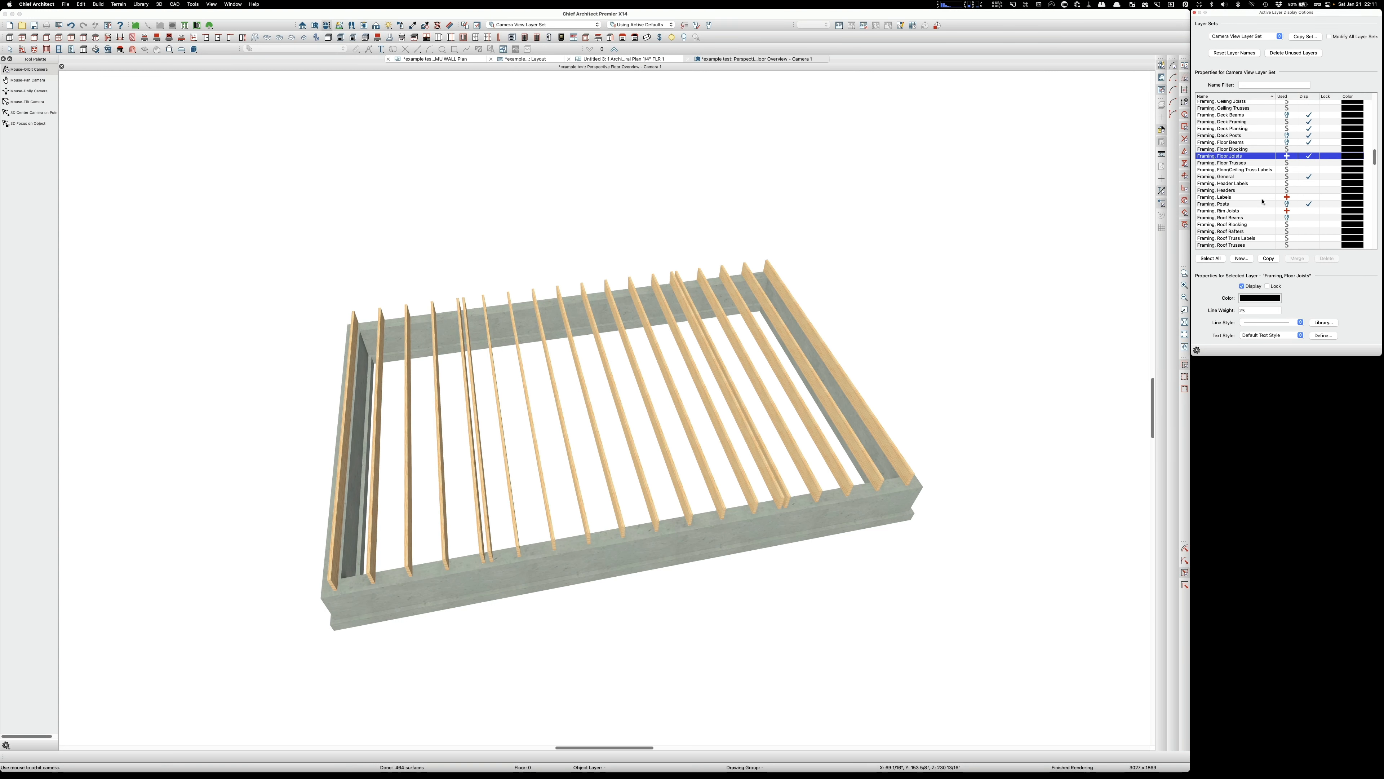
left_click(1310, 212)
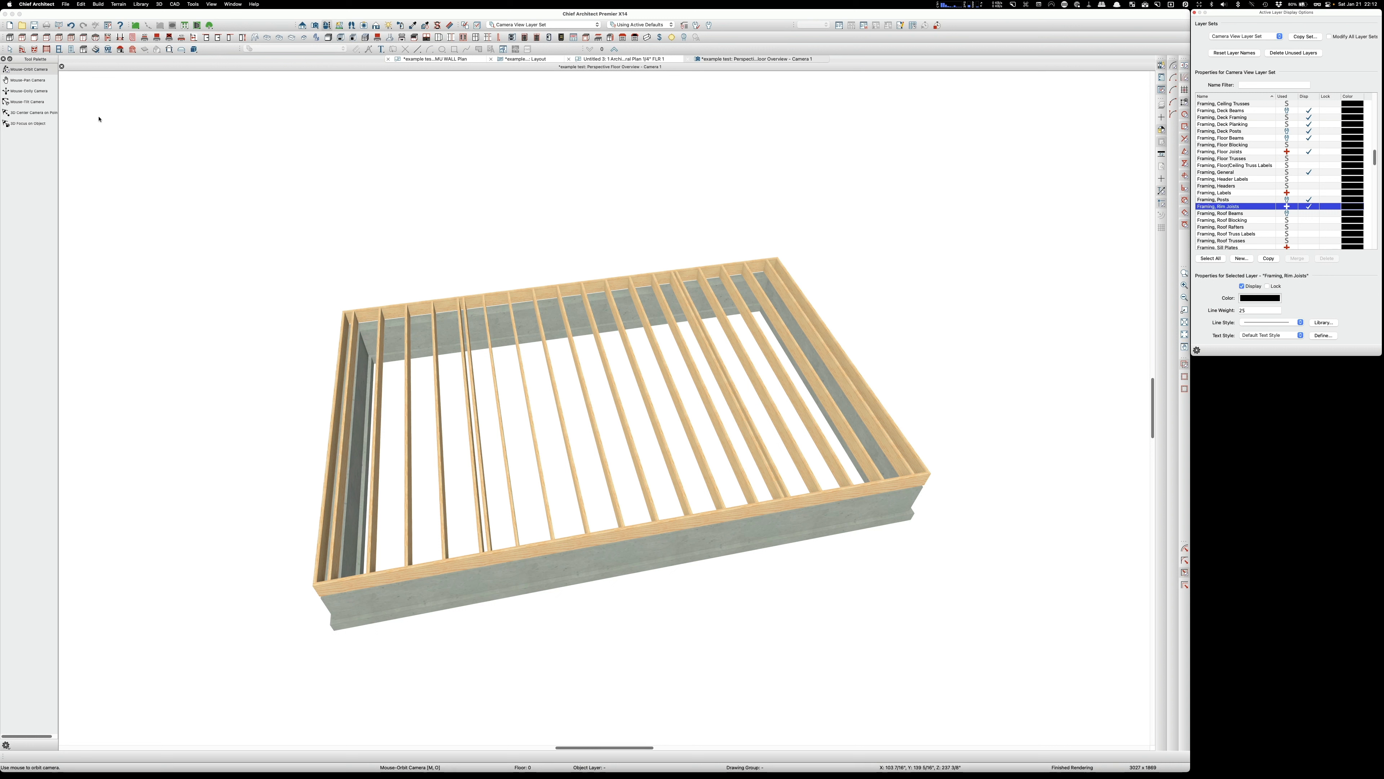
left_click(345, 233)
left_click_drag(596, 392, 578, 436)
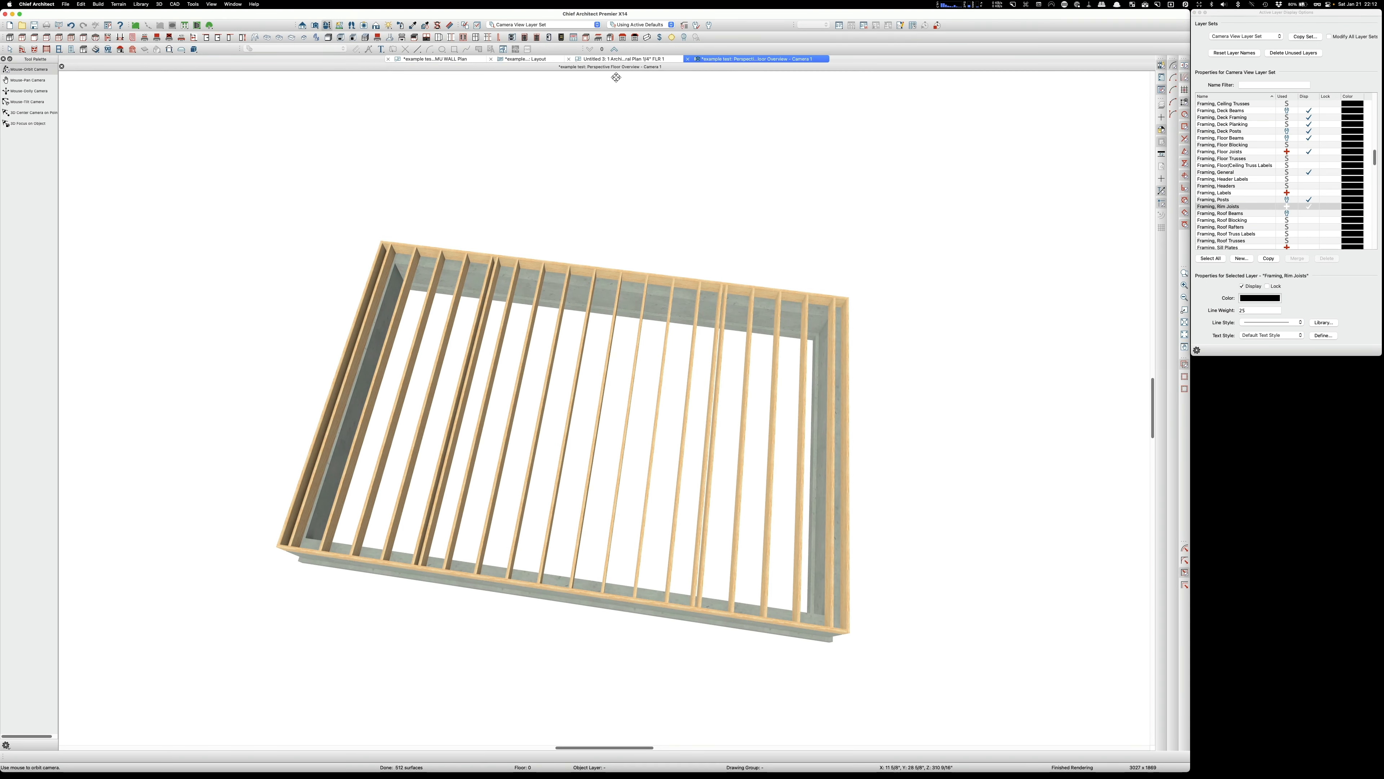
Step: Return to the layout and relink the living room layout box on sheet A8 to the 3 Framing, Floor Plan view
left_click(518, 59)
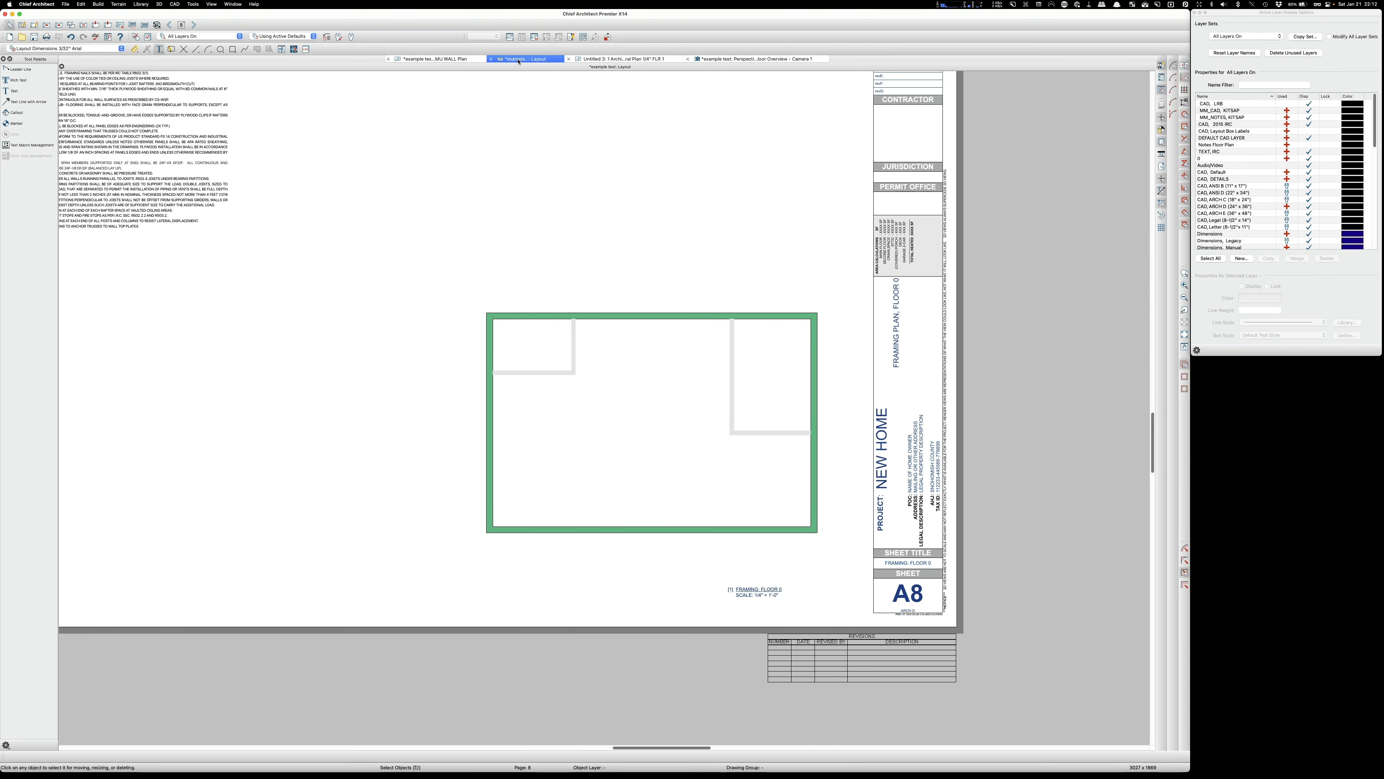
left_click(616, 396)
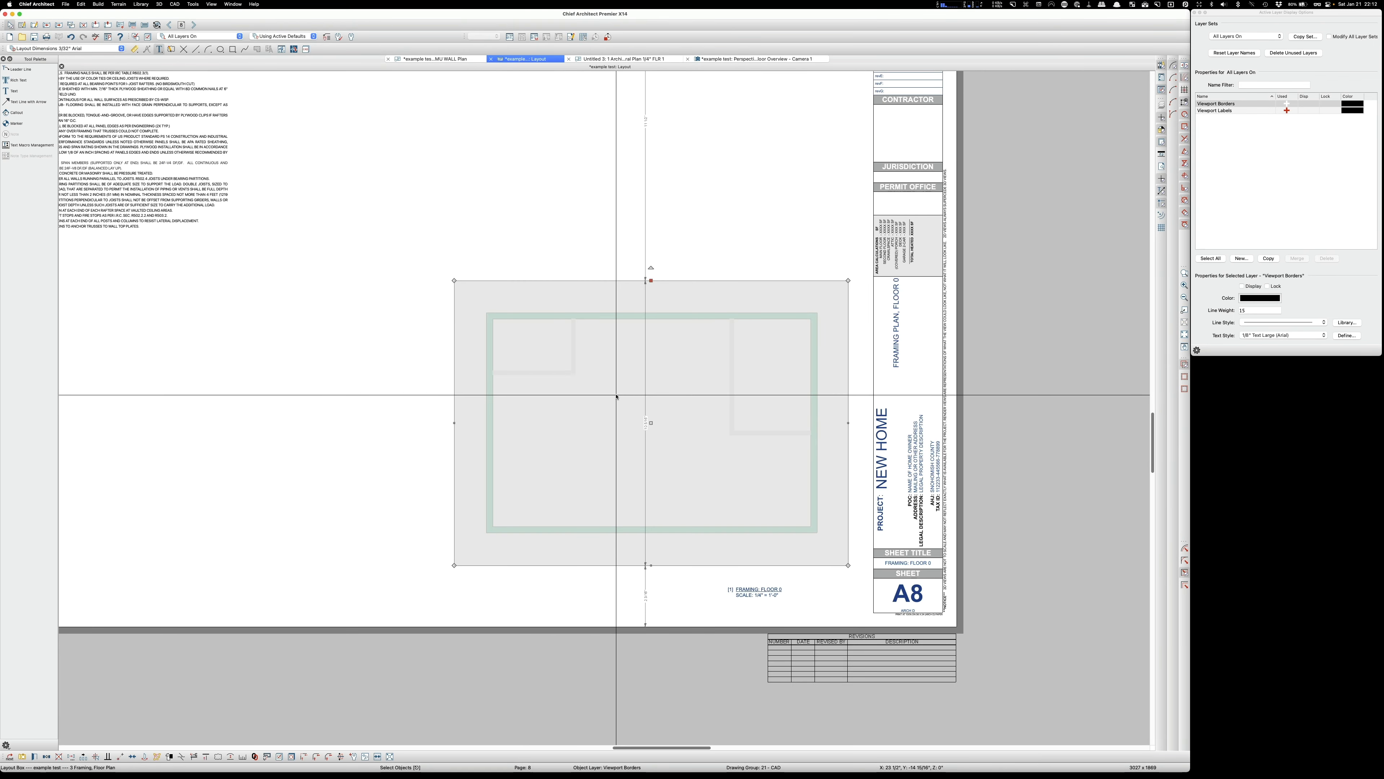
left_click(255, 757)
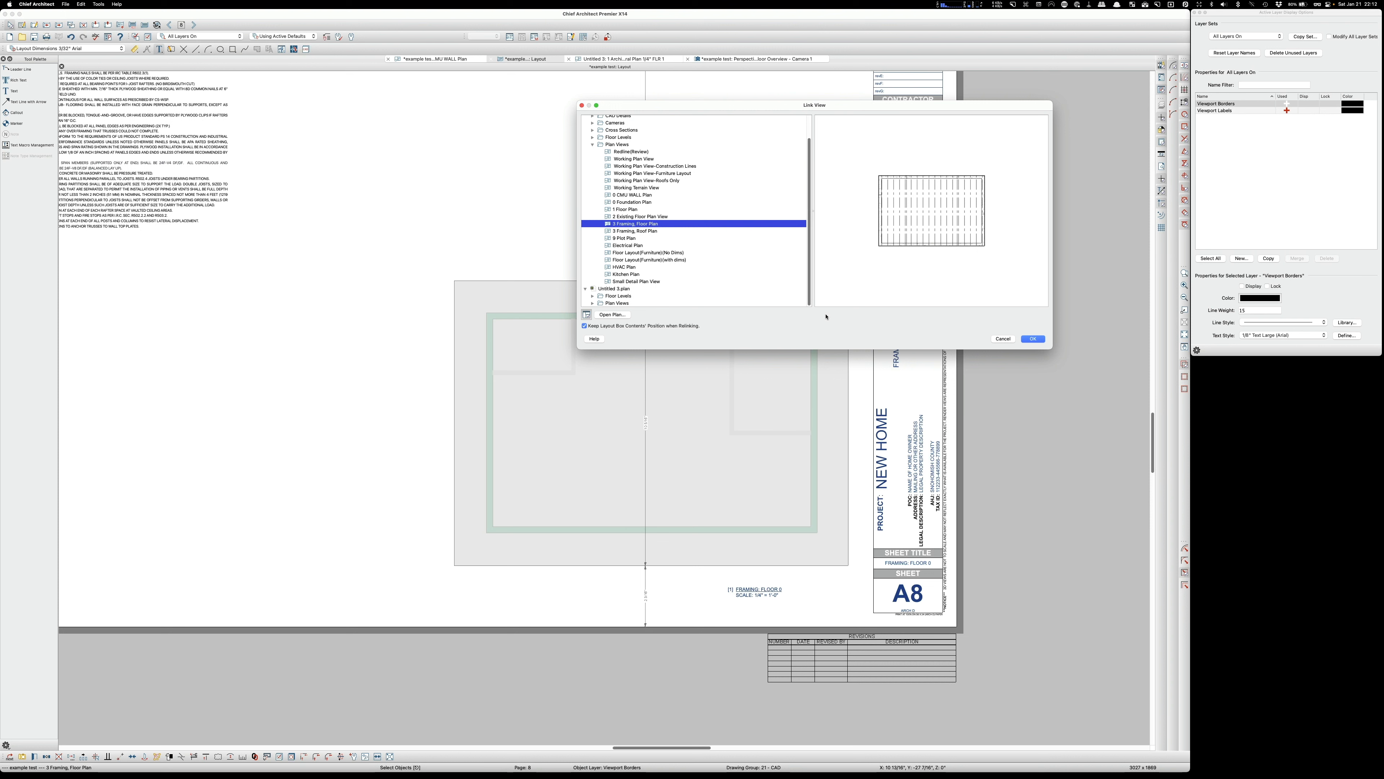
left_click(1033, 339)
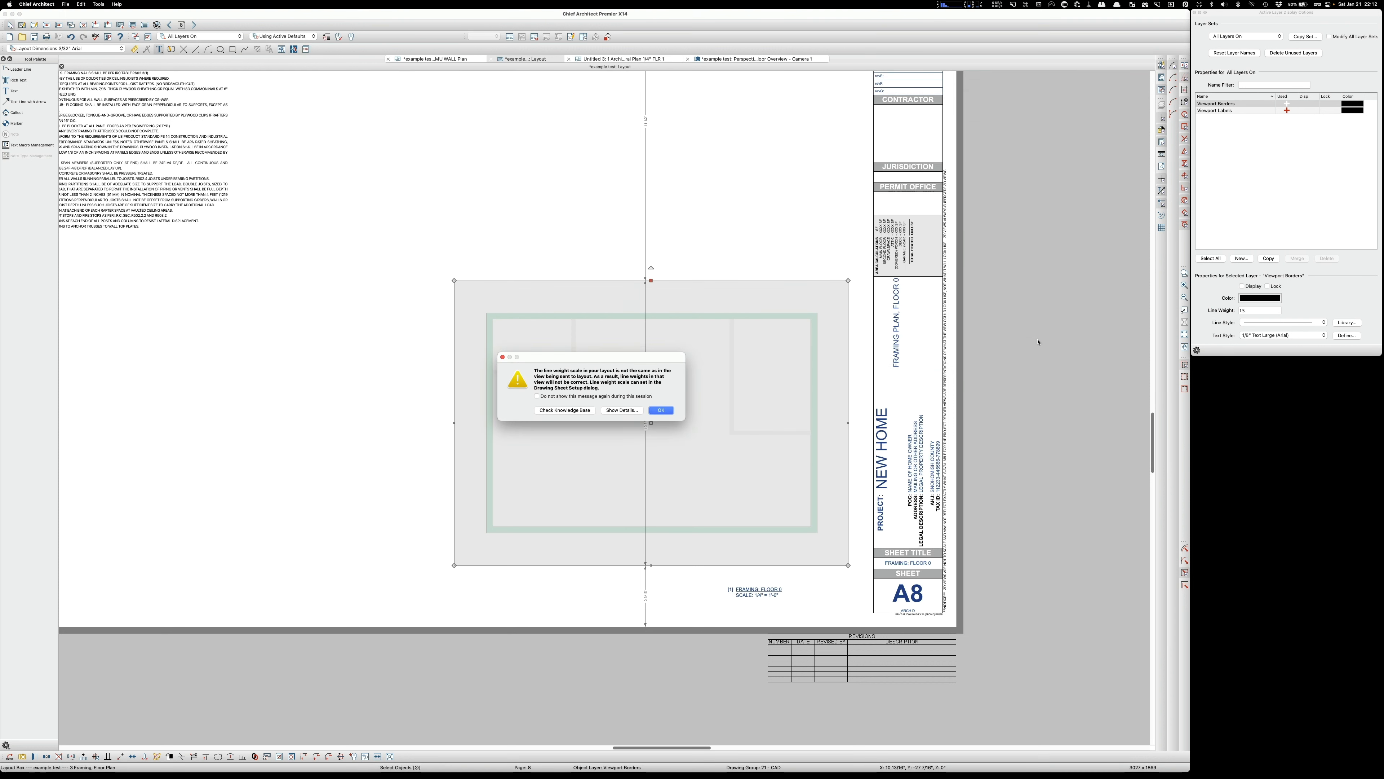
left_click(659, 410)
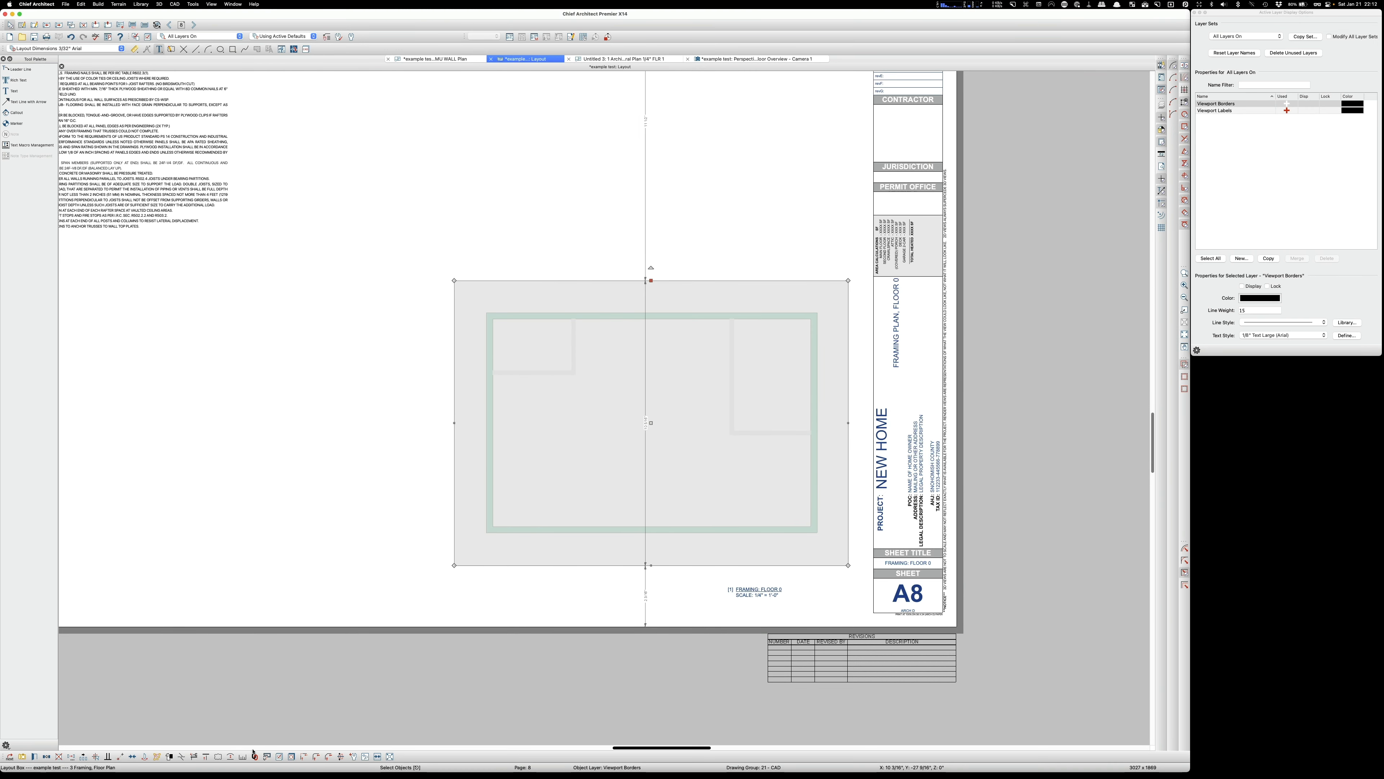
left_click(273, 754)
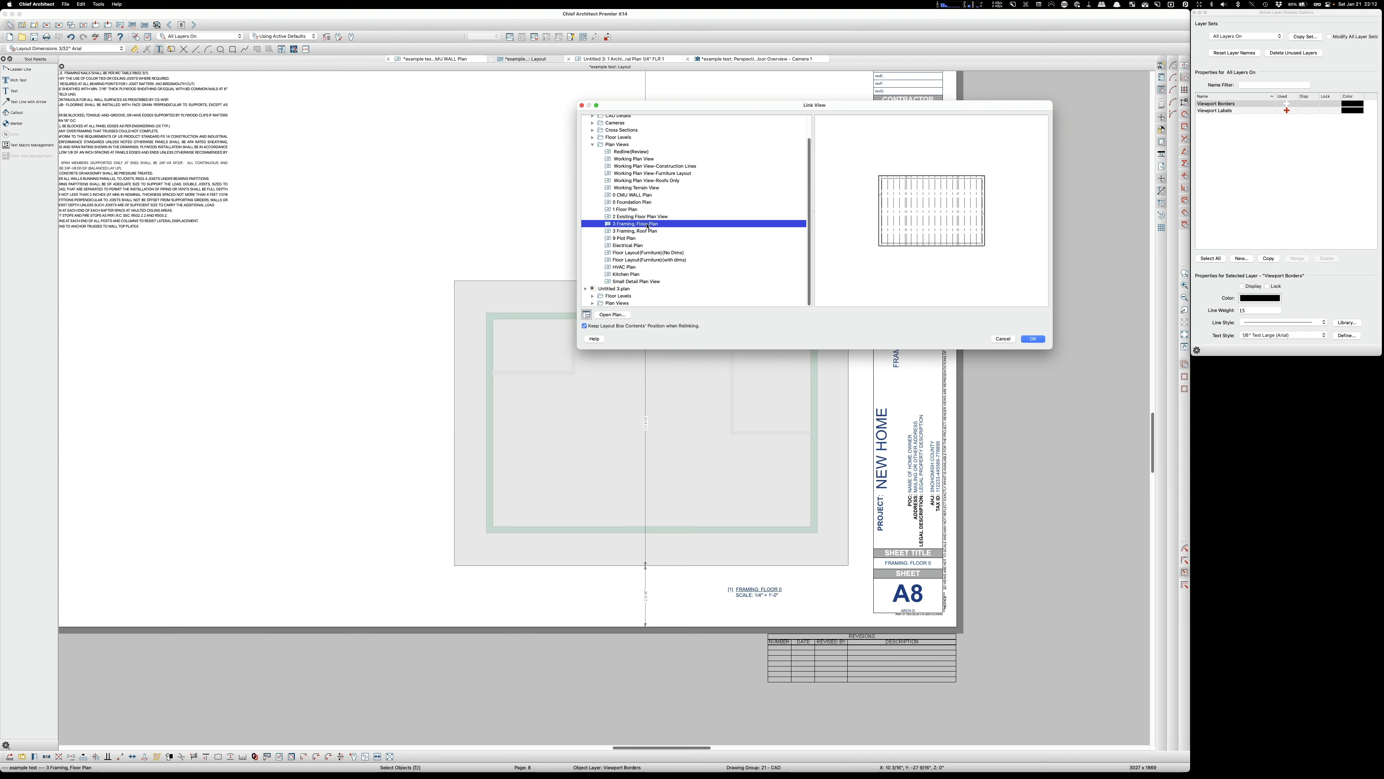
left_click(1003, 339)
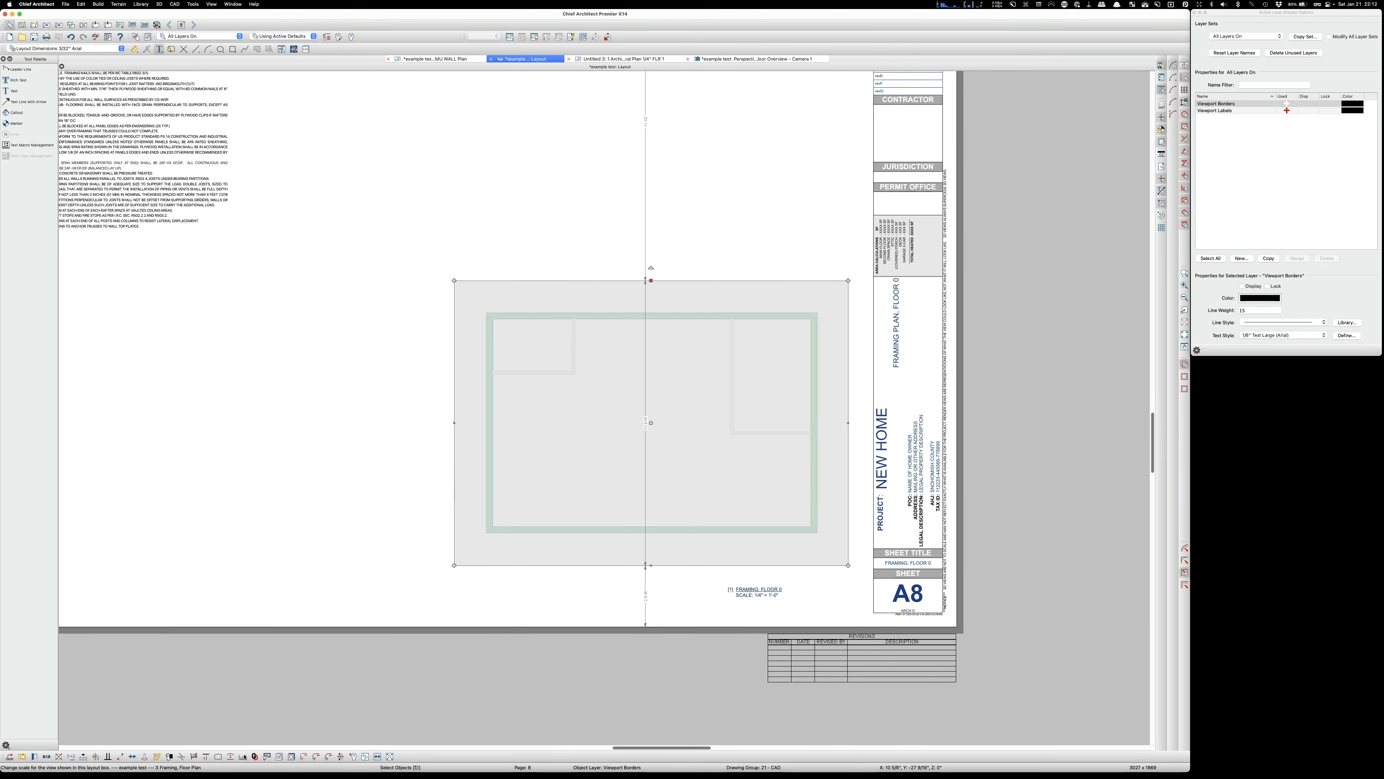
right_click(565, 390)
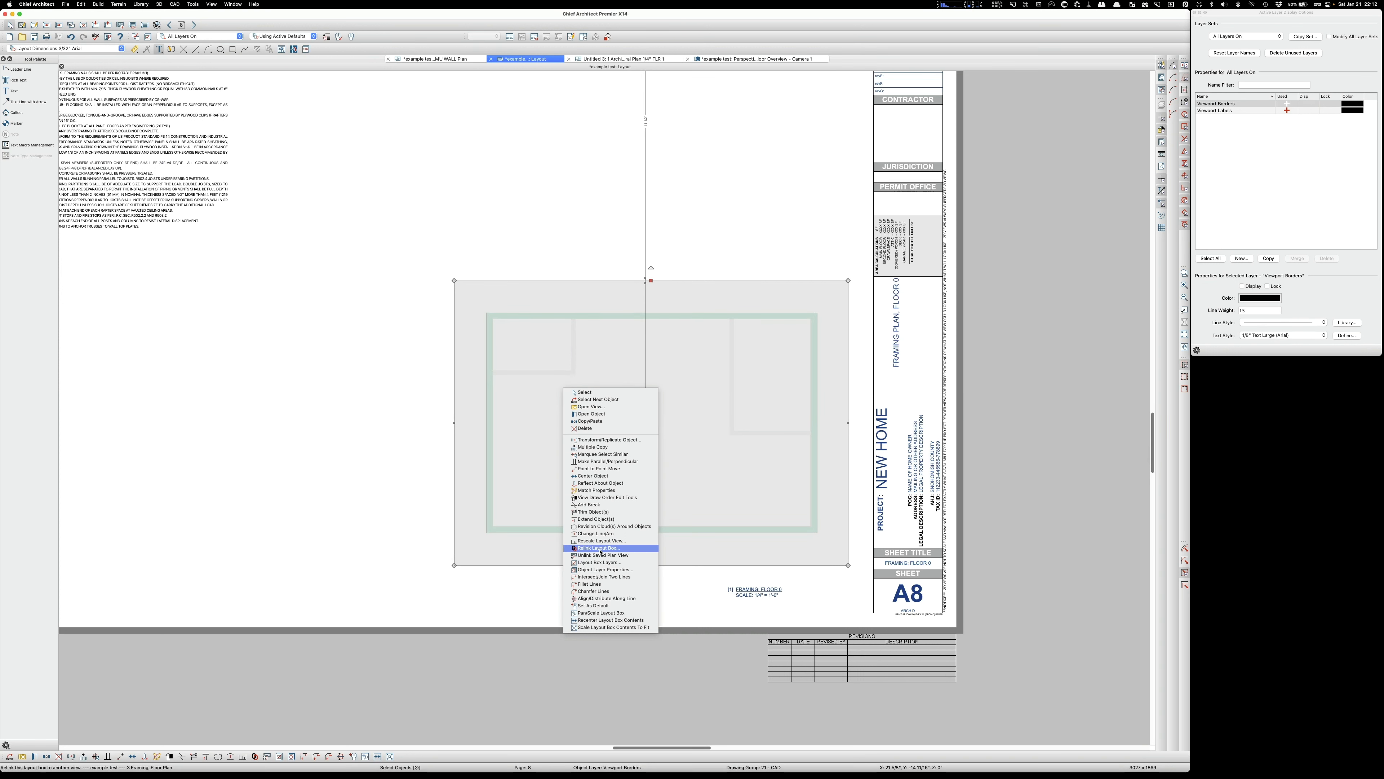
left_click(601, 547)
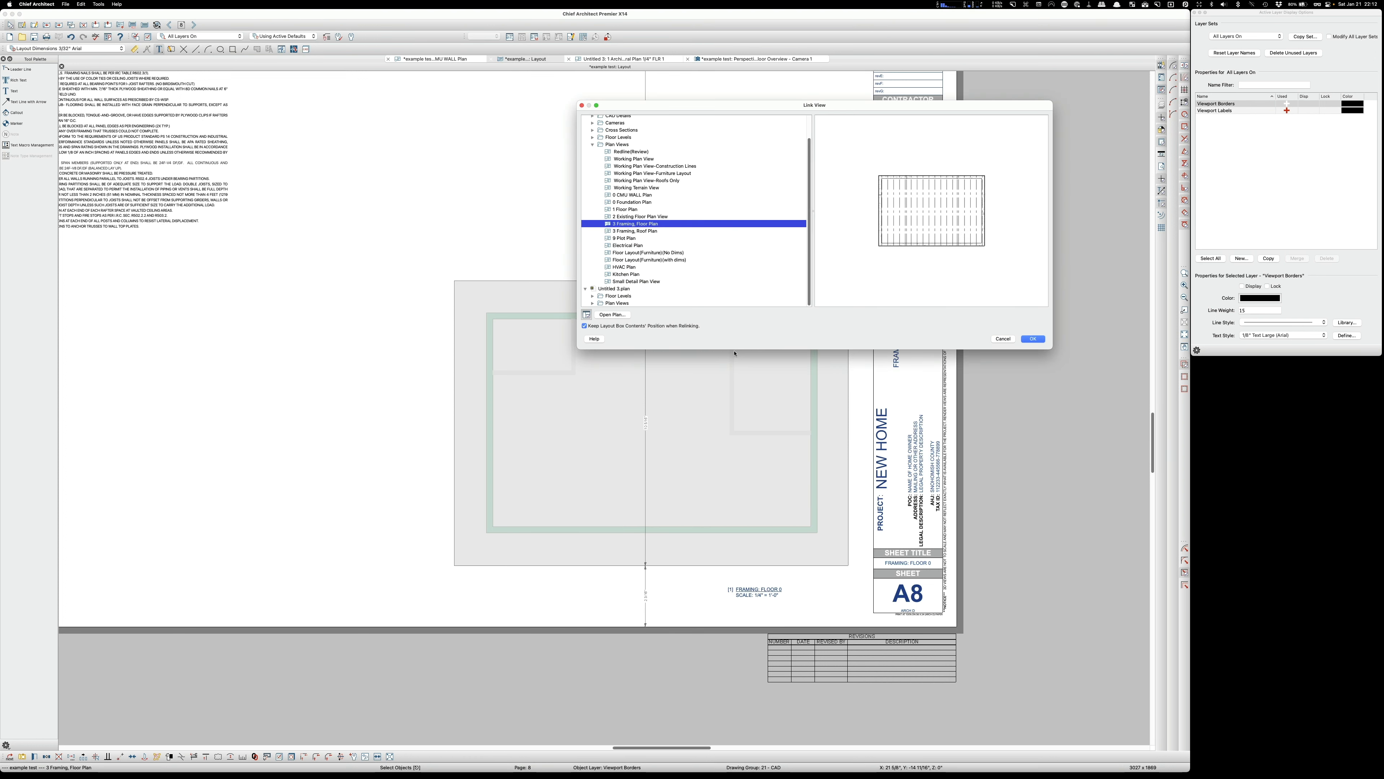
left_click(1003, 338)
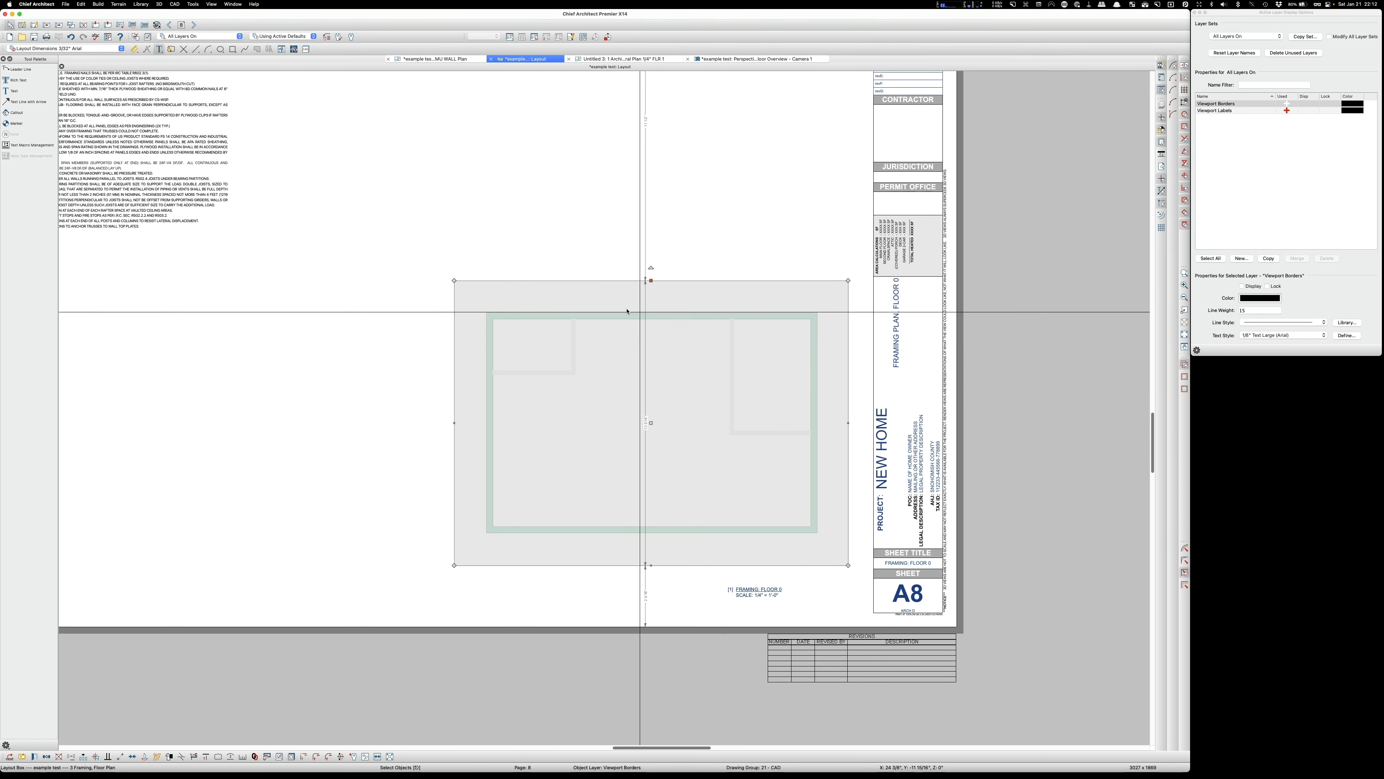
key("Escape")
left_click(548, 293)
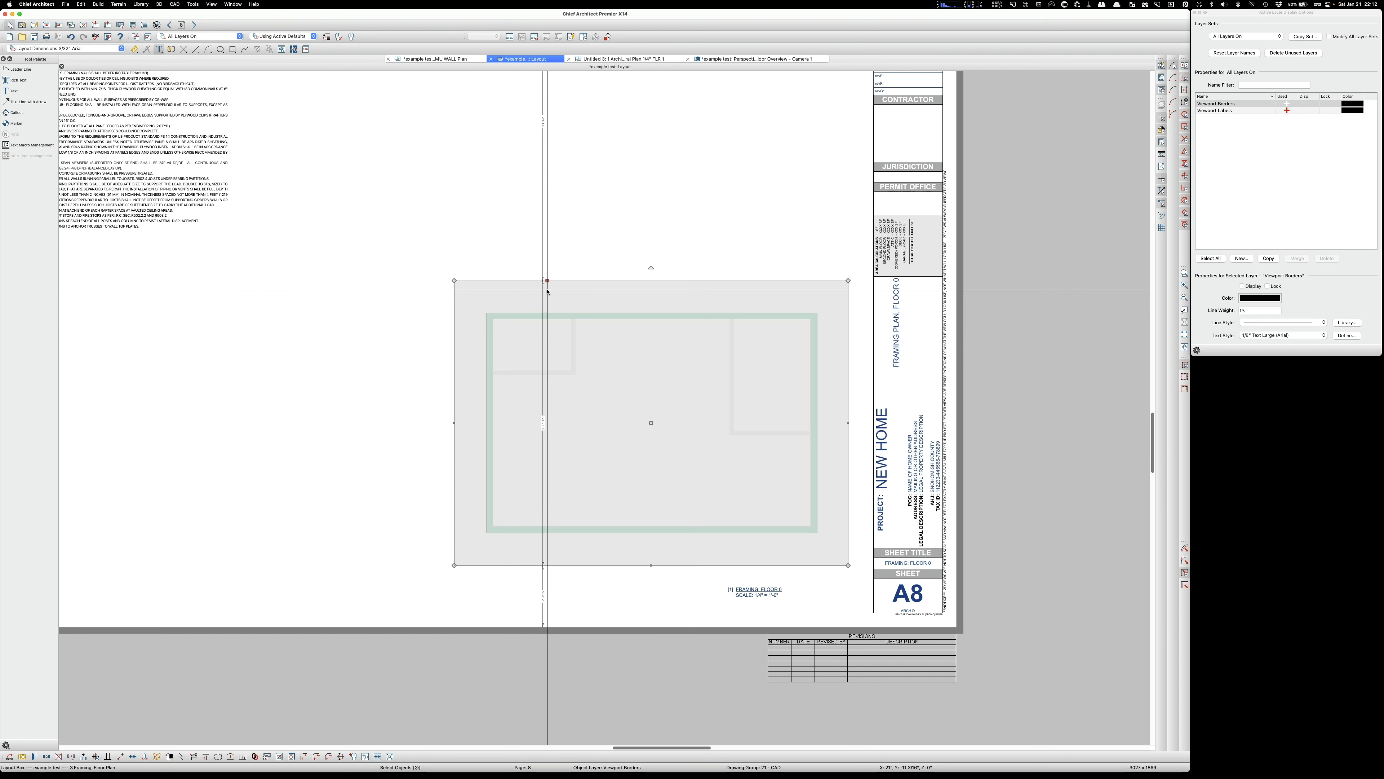
double_click(548, 292)
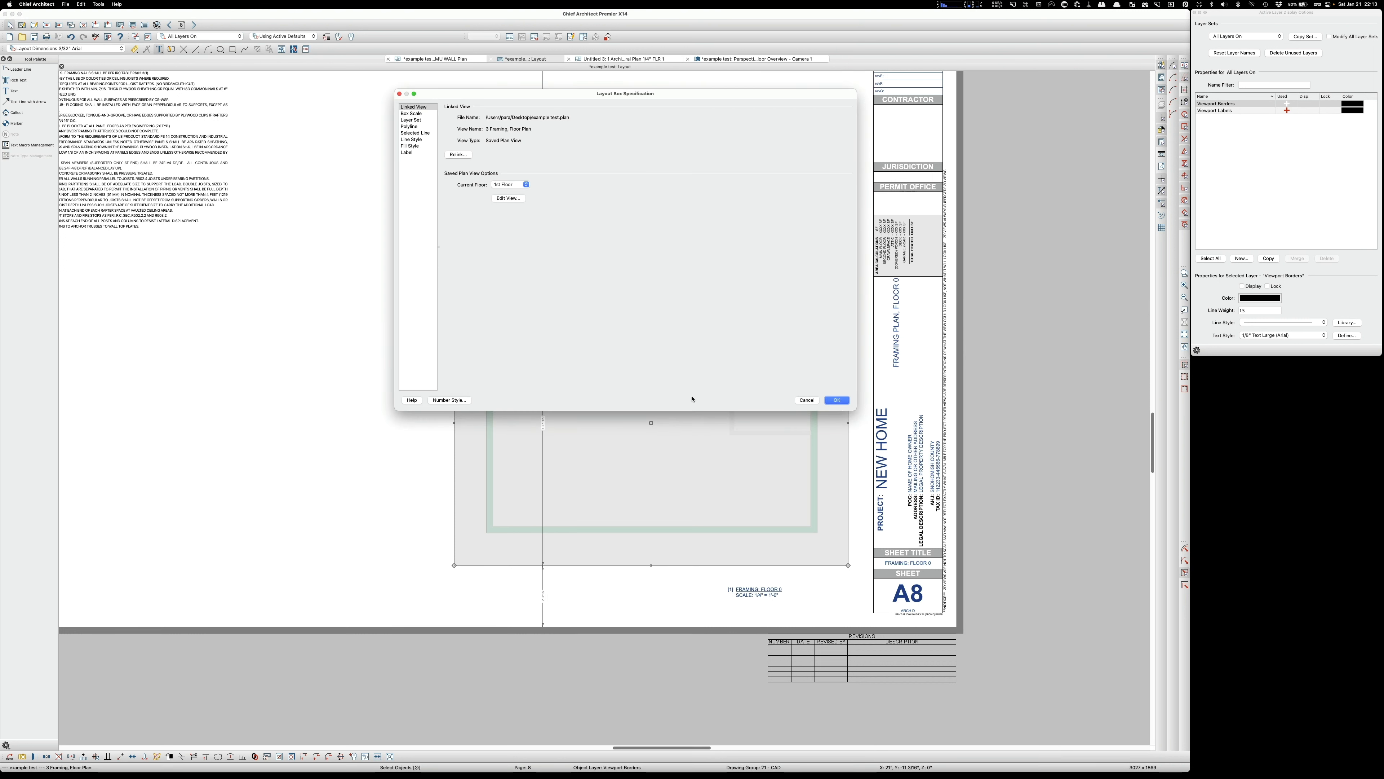
left_click(807, 400)
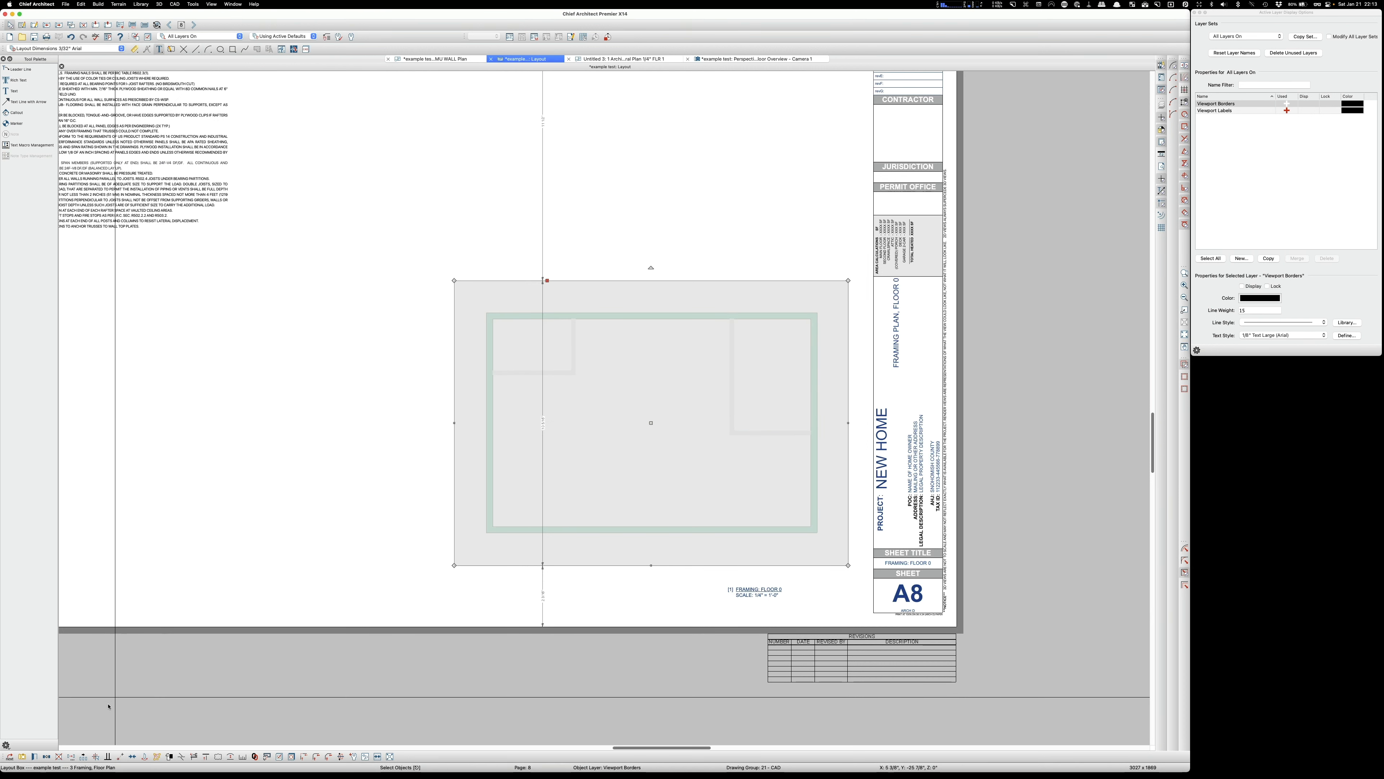
Step: Set the current floor of the A8 layout box's saved plan view to Foundation and check its box scale
left_click(35, 756)
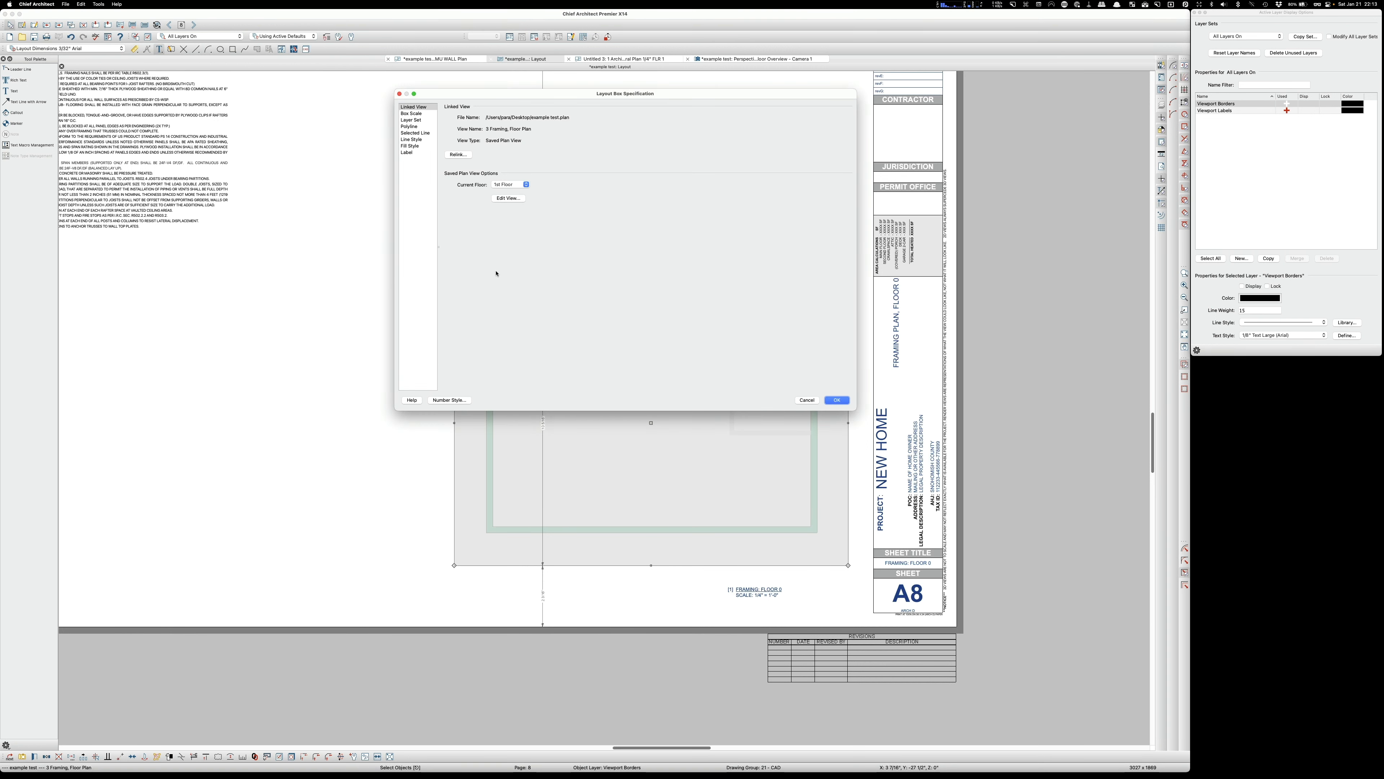
left_click_drag(534, 95, 731, 272)
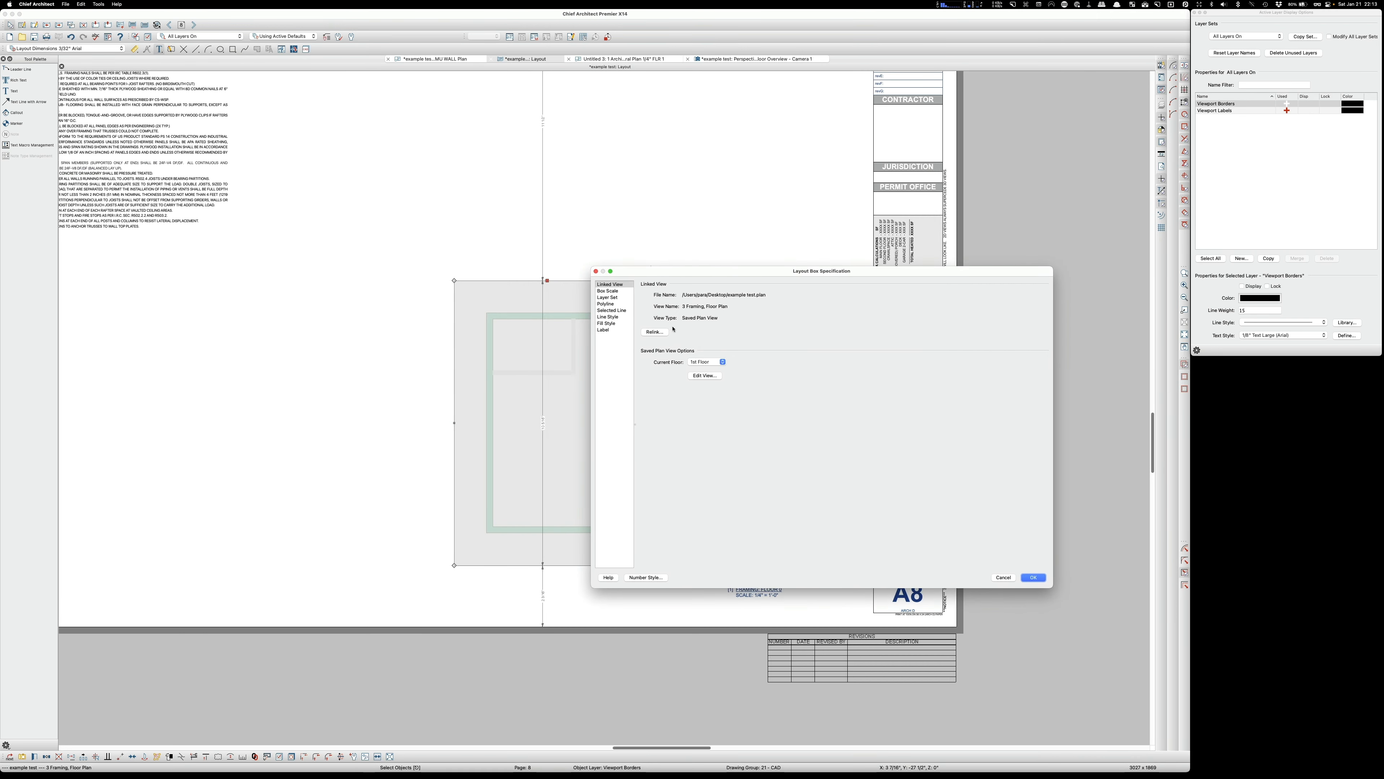
left_click(723, 364)
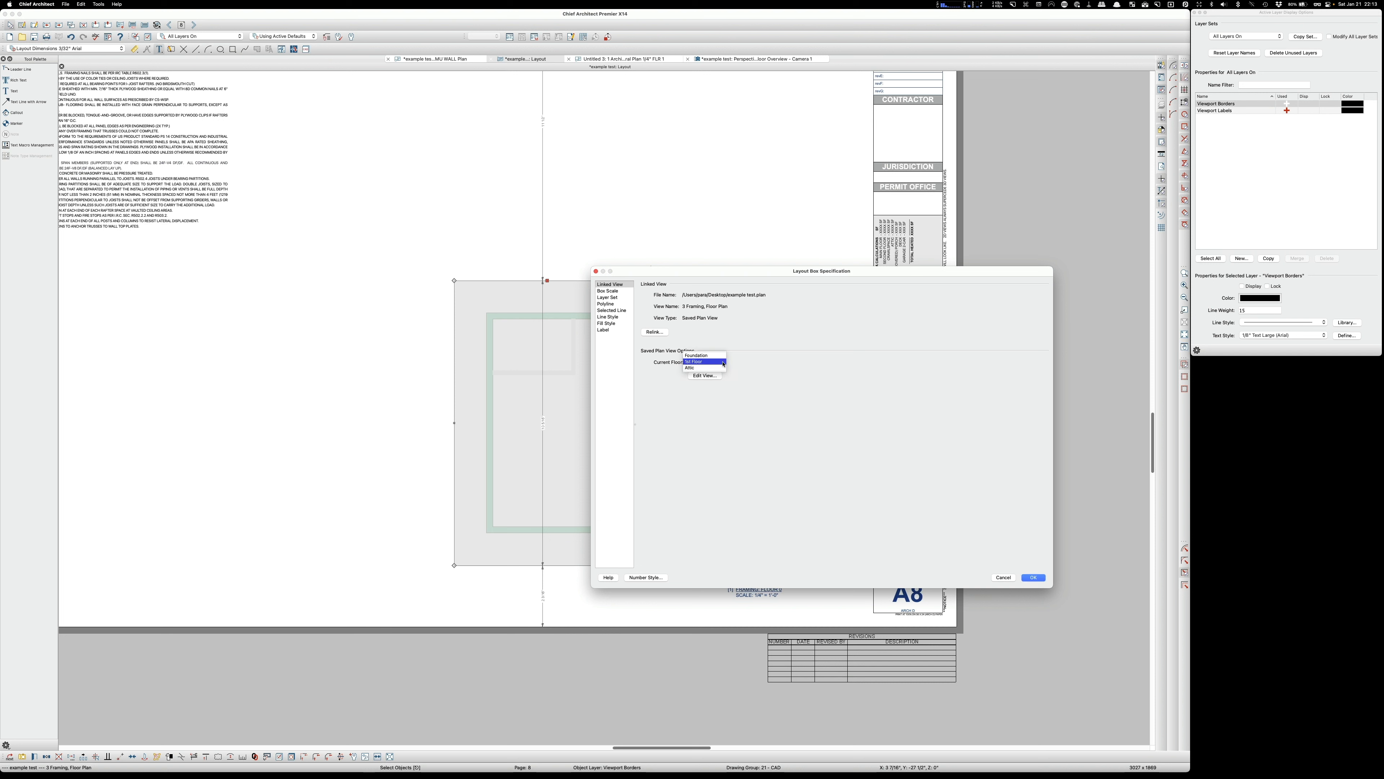
left_click(707, 356)
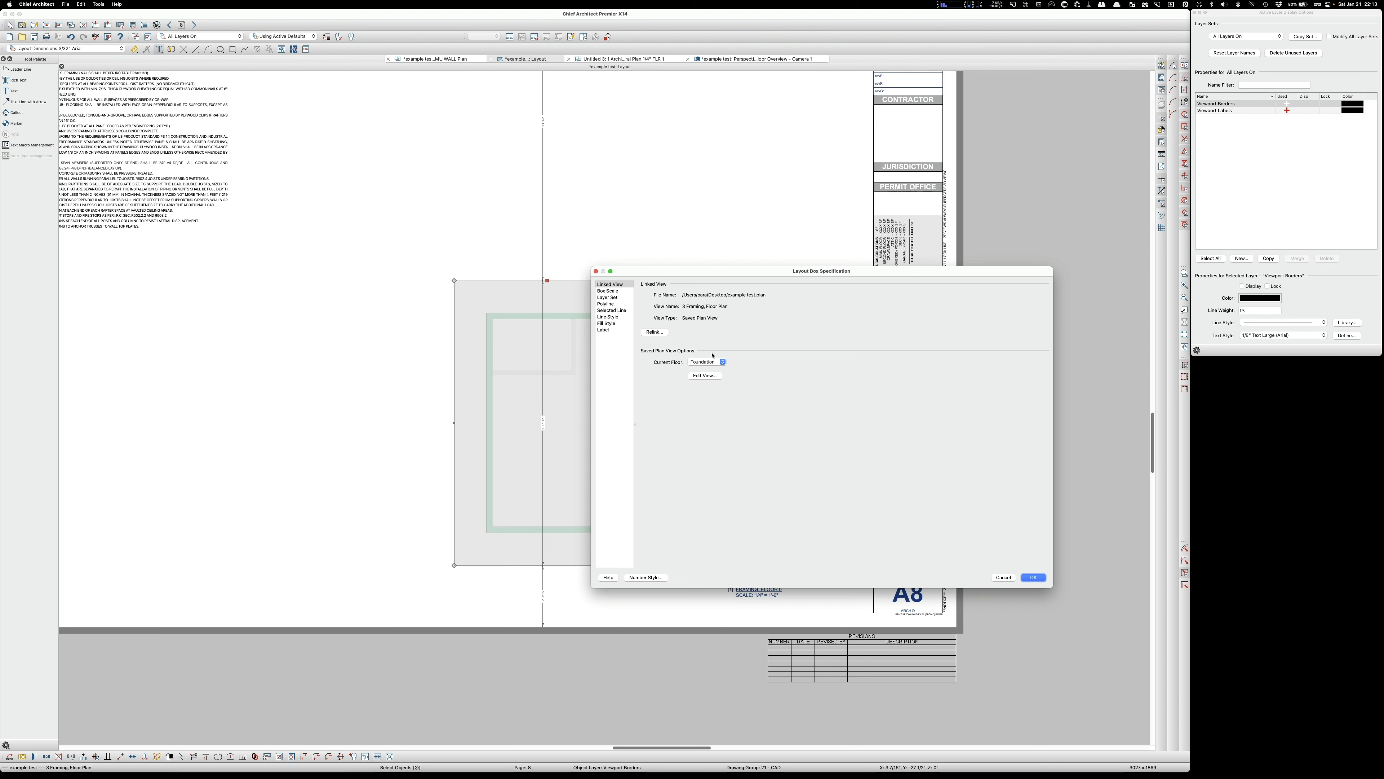
left_click(607, 292)
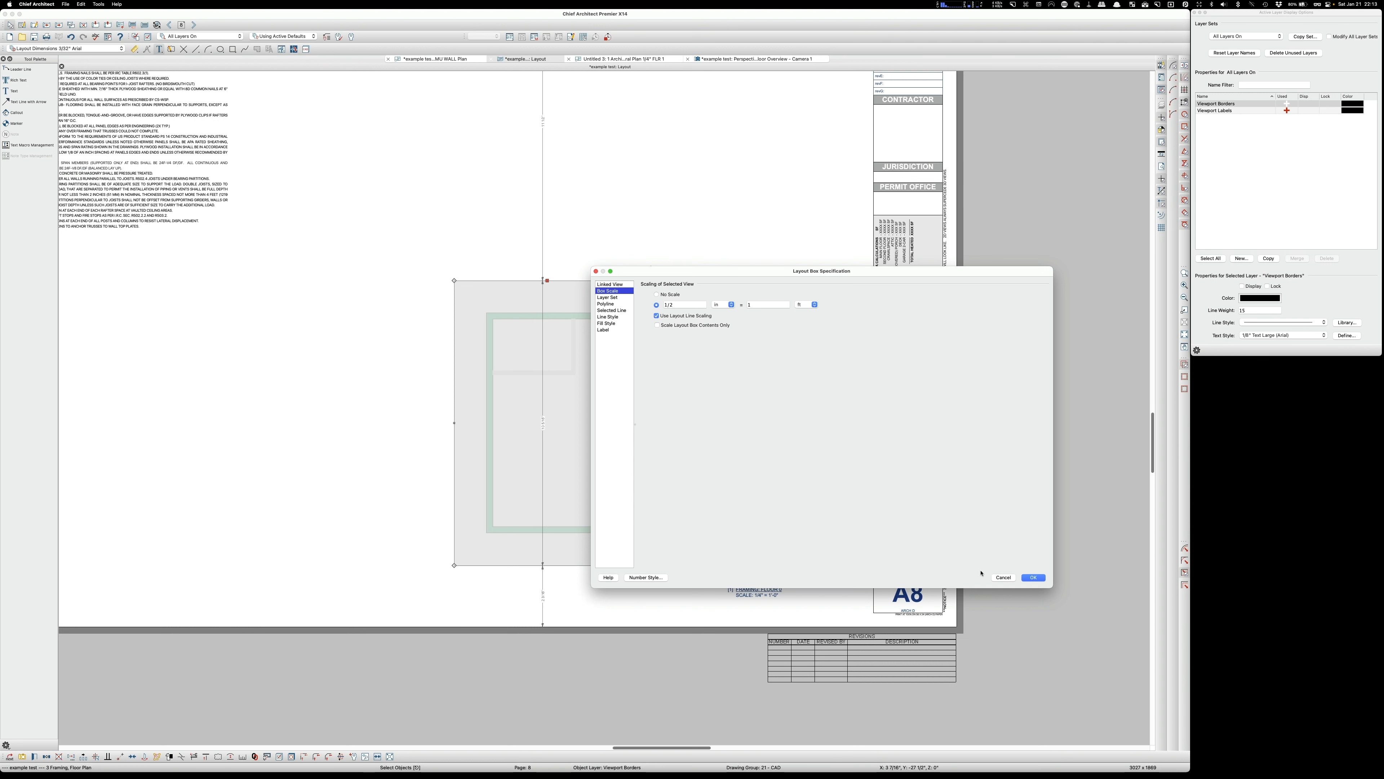
left_click(1033, 578)
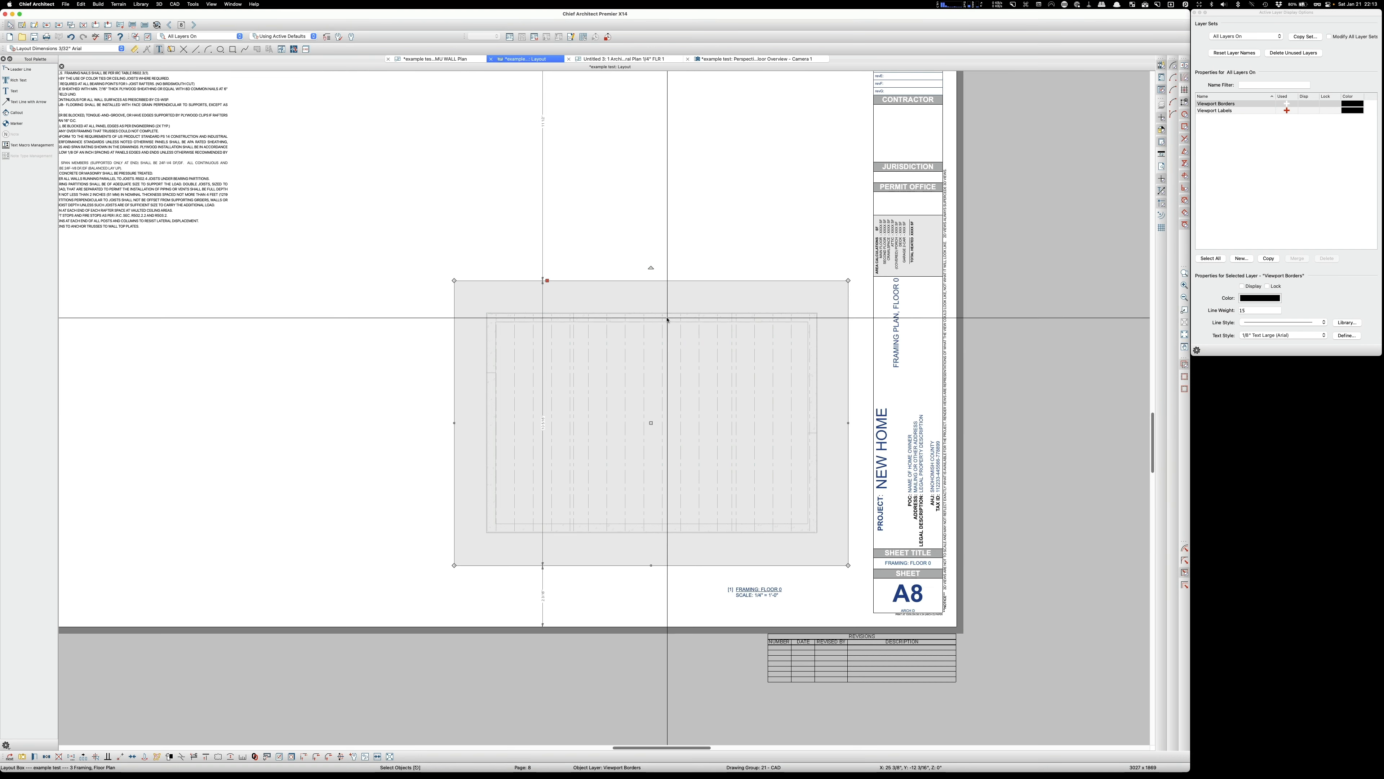
Step: Deselect the layout box, bring the full sheet into view and go back to layout sheet A7
left_click(713, 204)
scroll(771, 416, "down", 3)
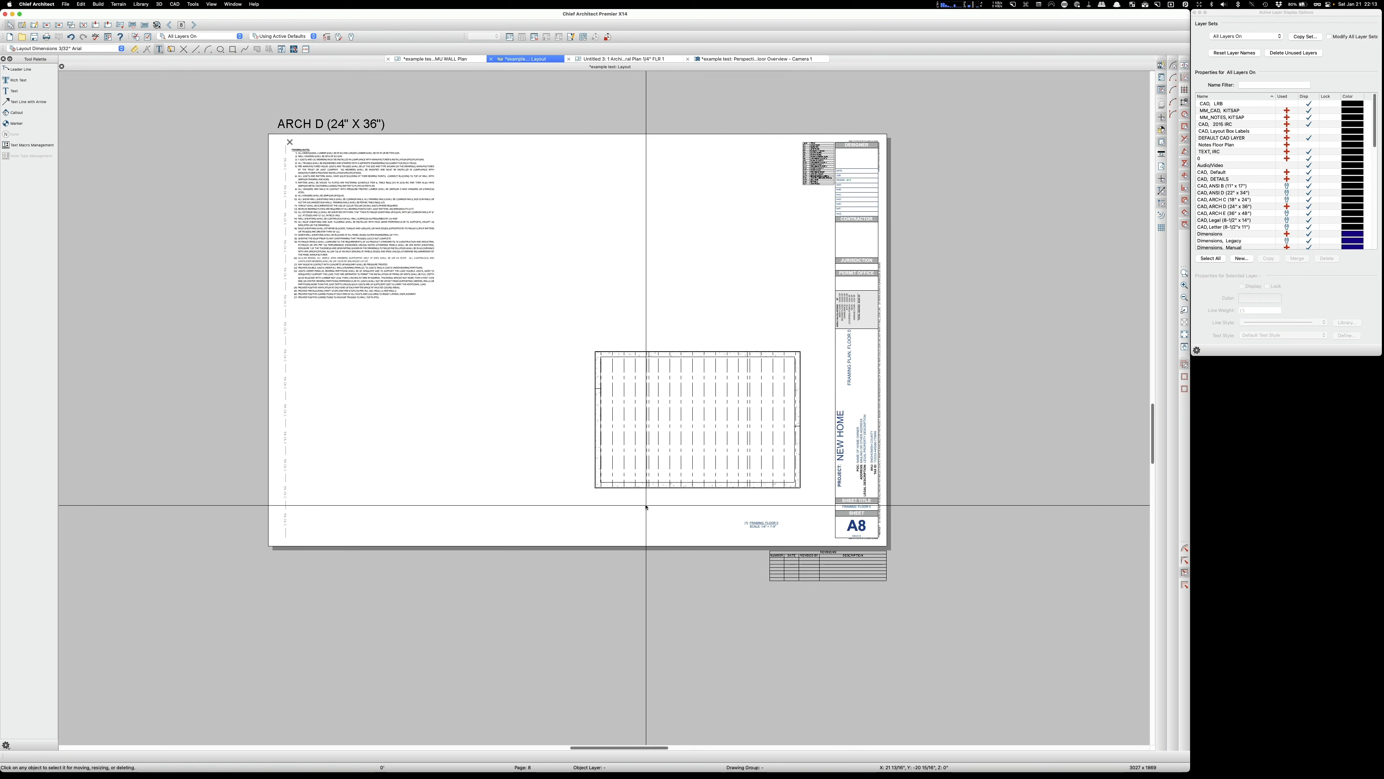
left_click(170, 25)
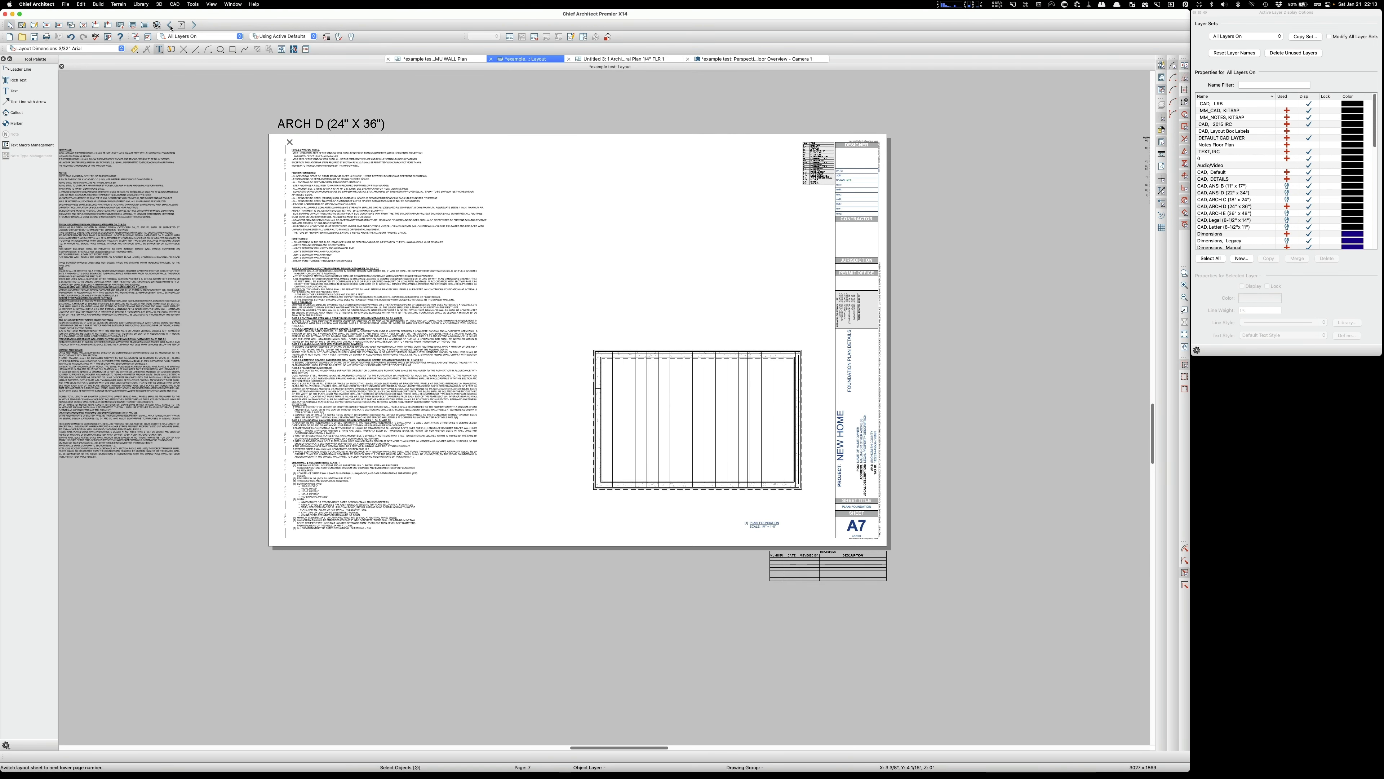
Step: Compare layout sheets A8 and A7, and switch the plan to 3 Framing, Floor Plan without saving the 0 CMU WALL Plan changes
left_click(195, 25)
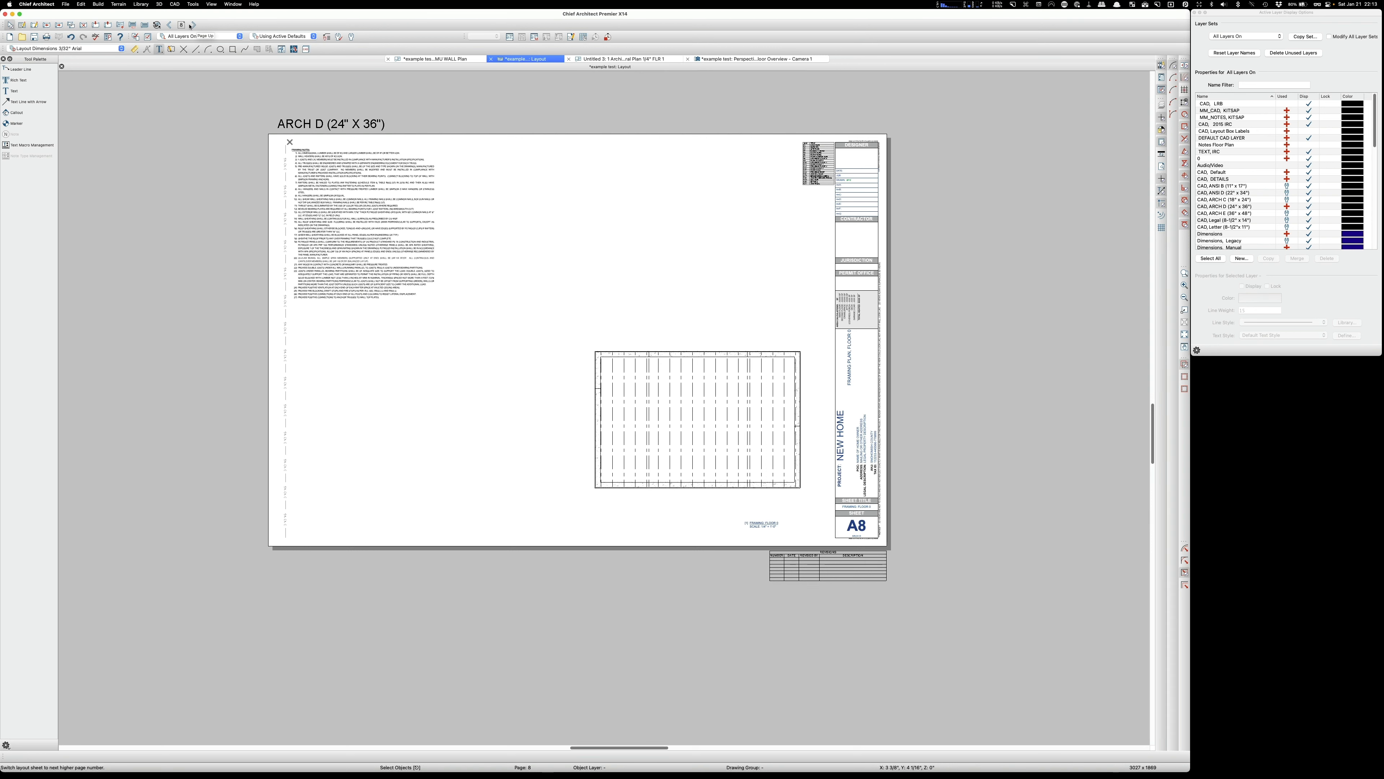
left_click(171, 26)
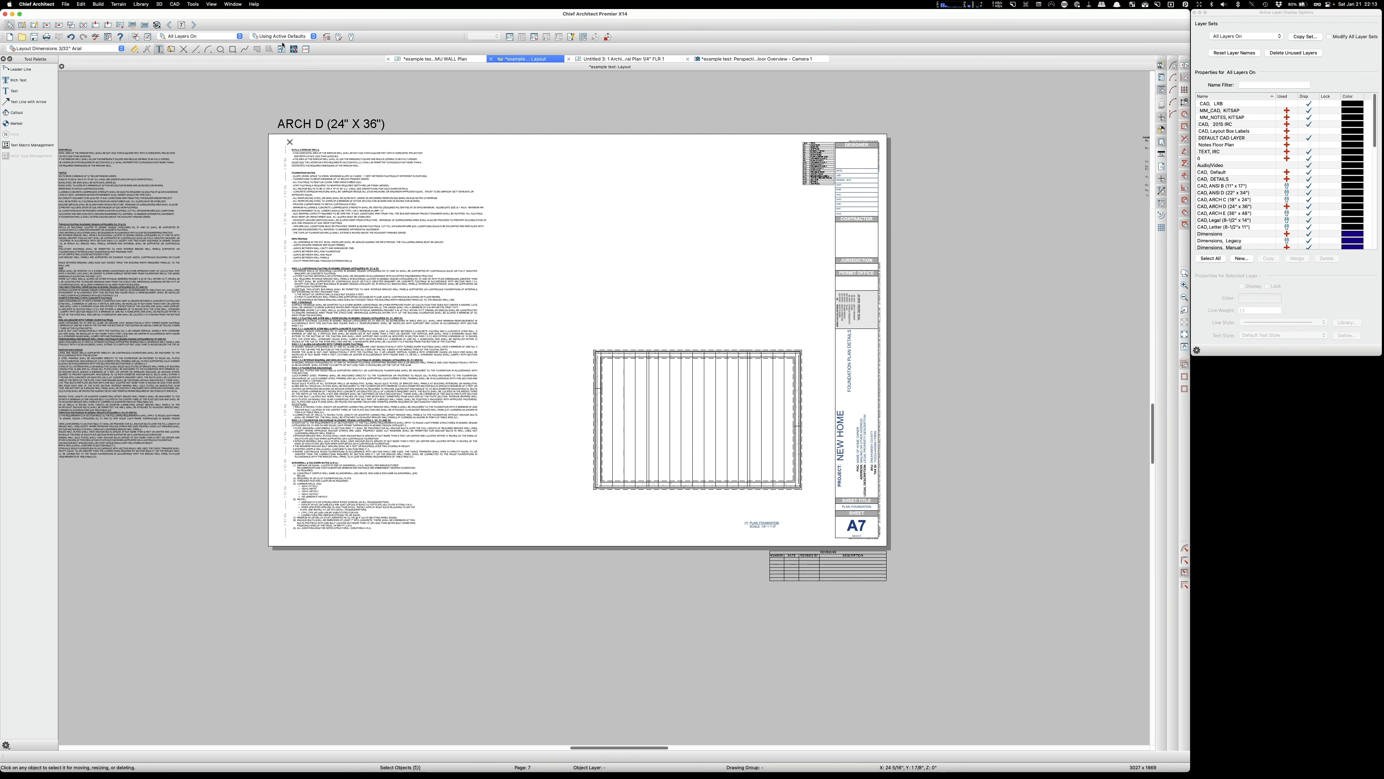
left_click(453, 58)
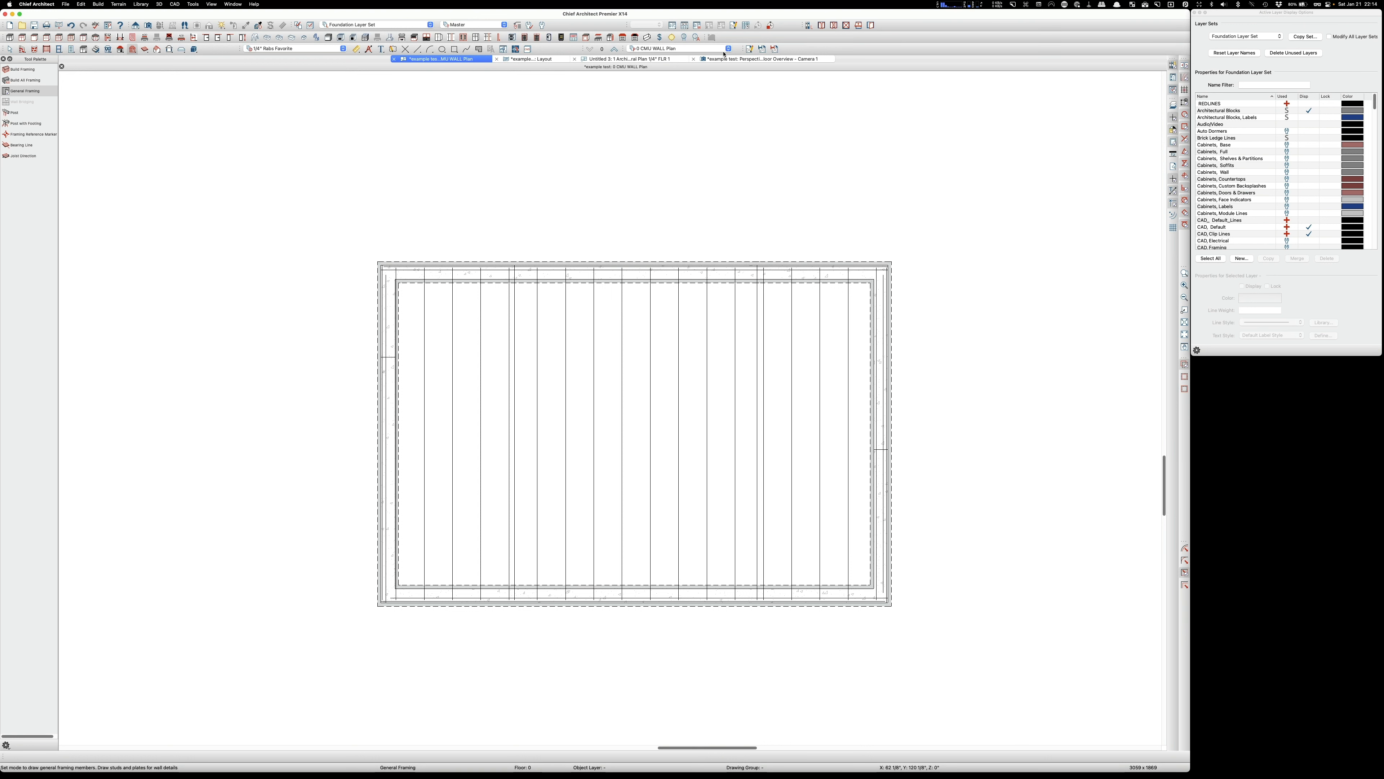
left_click(726, 50)
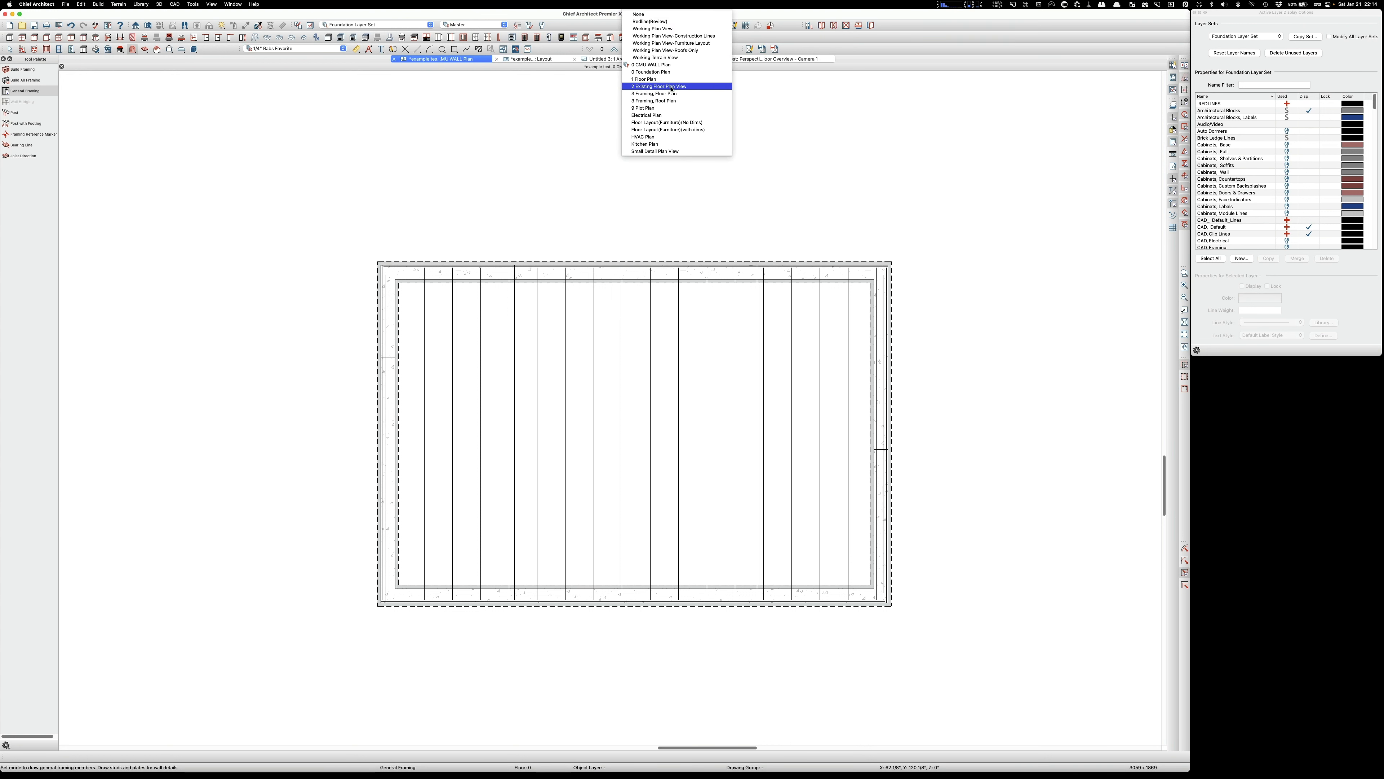
left_click(671, 93)
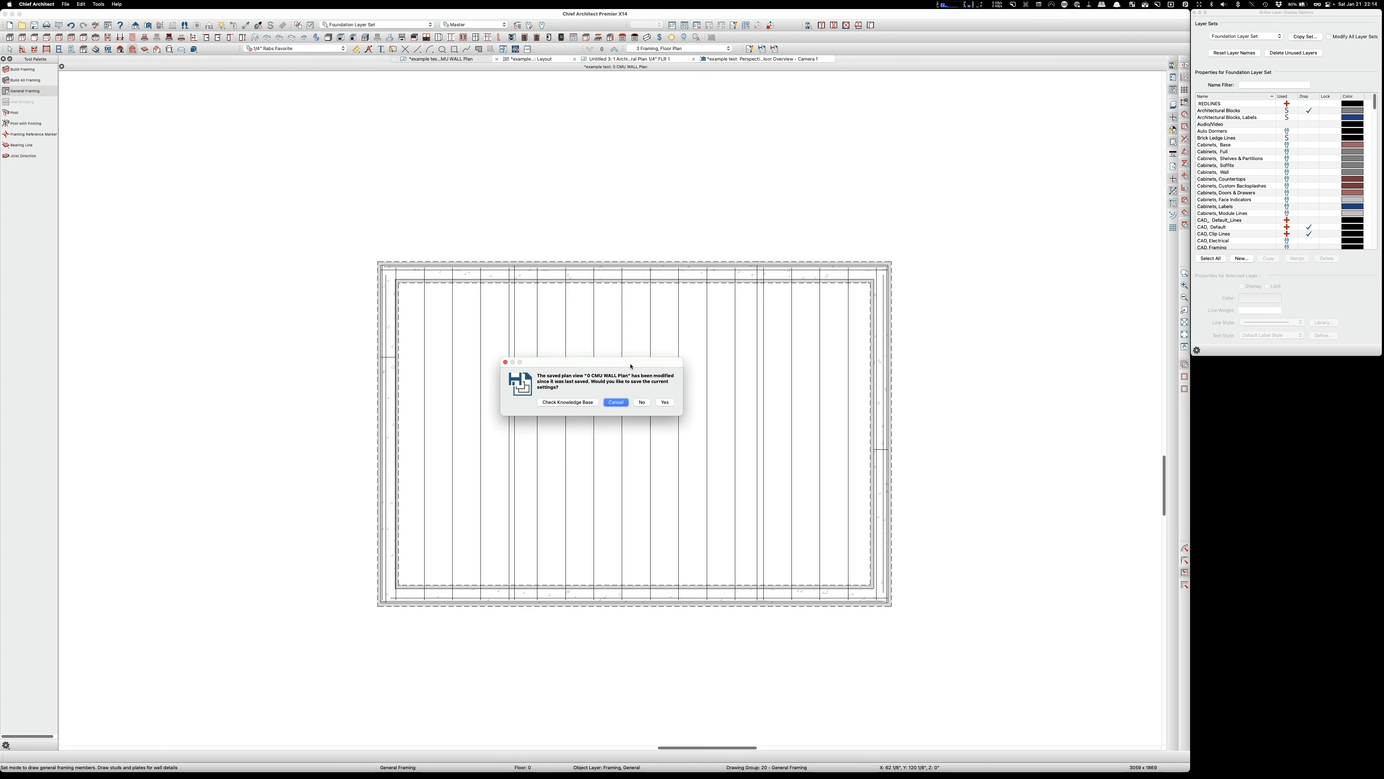
left_click(643, 402)
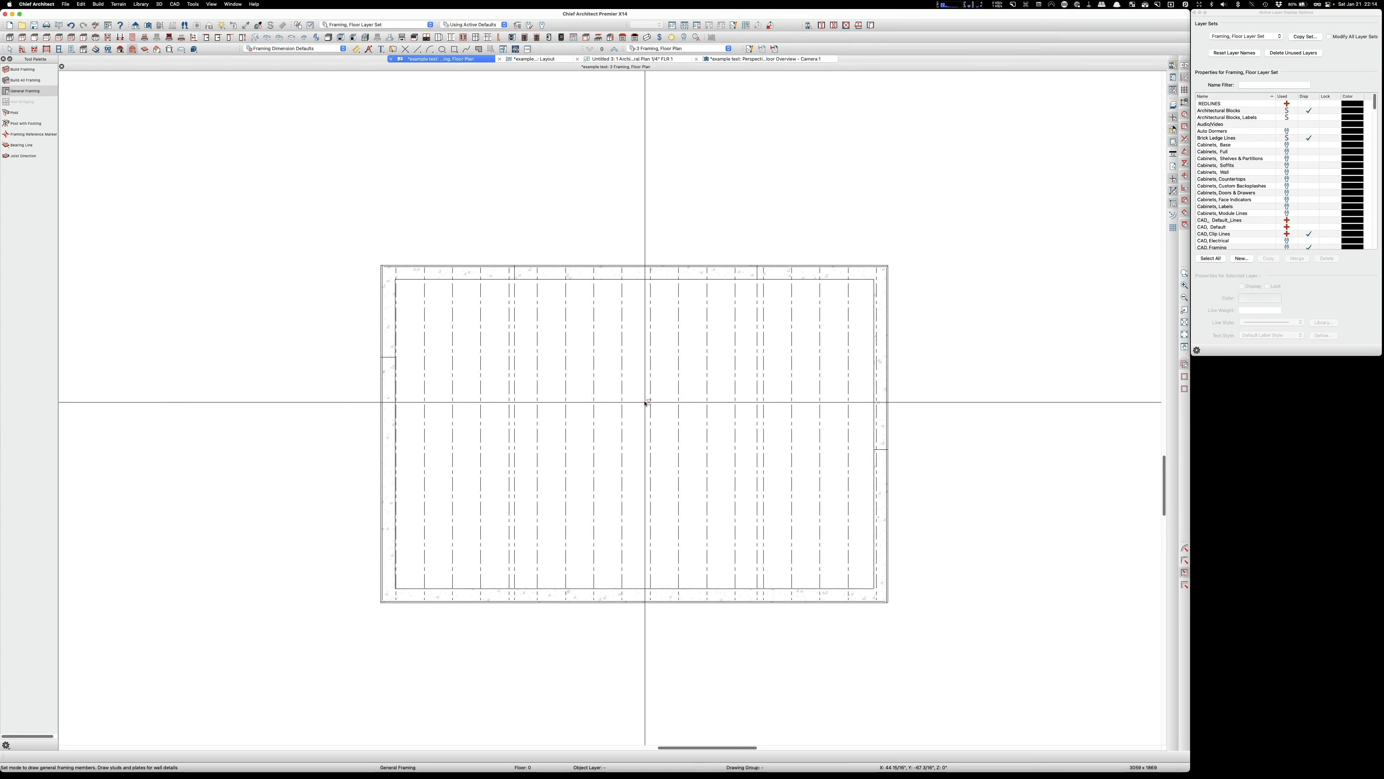
Step: Hide the Framing, Floor Joists layer in the 0 Foundation Plan view and switch back to the 3 Framing, Floor Plan view
left_click(729, 50)
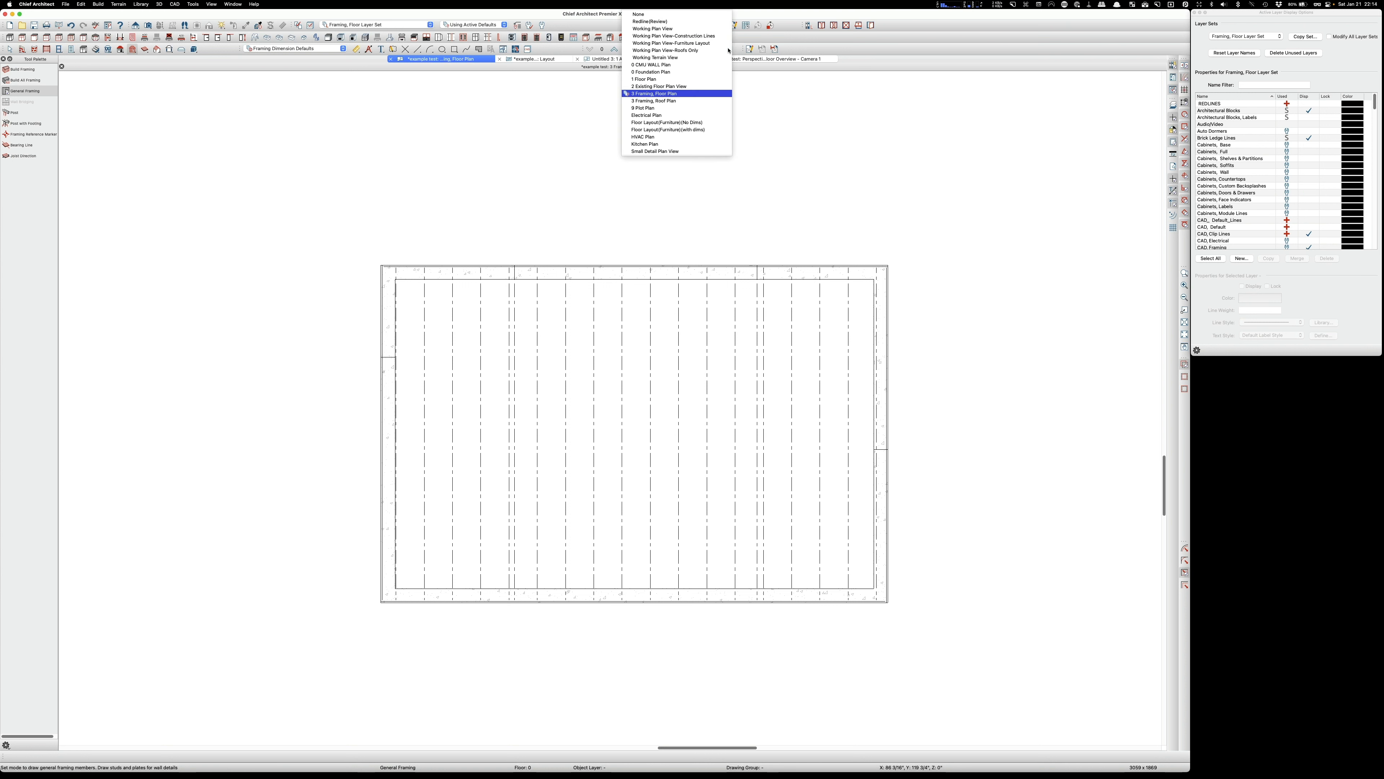
left_click(664, 73)
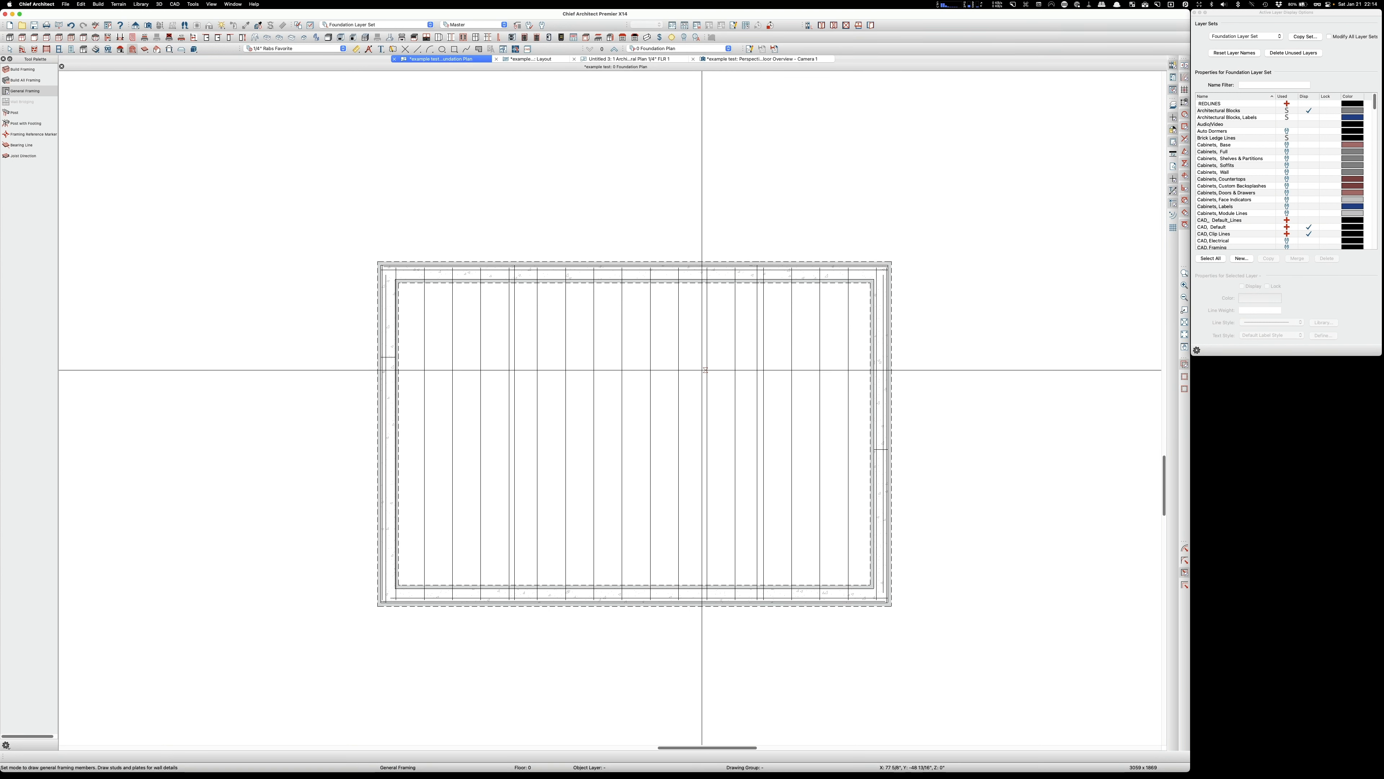
key("space")
left_click(706, 371)
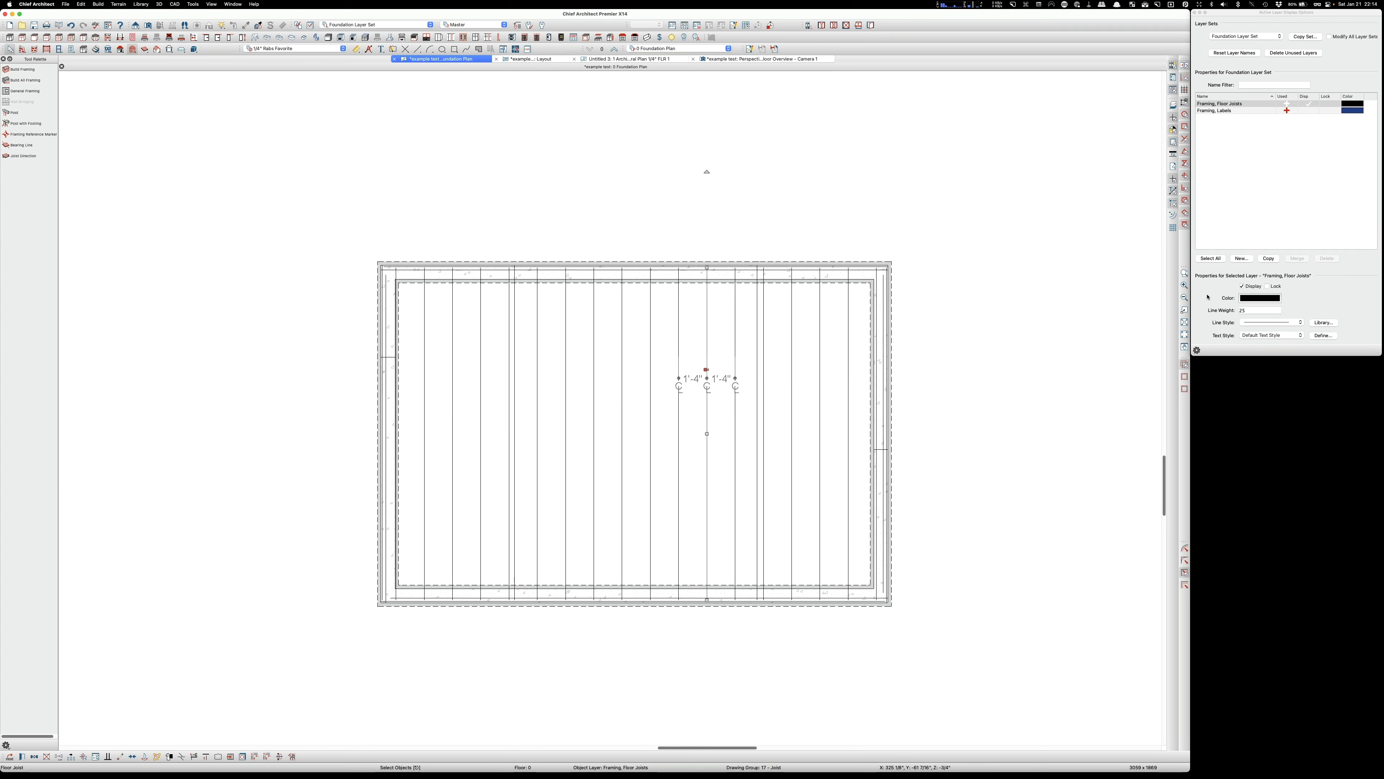
left_click(1304, 104)
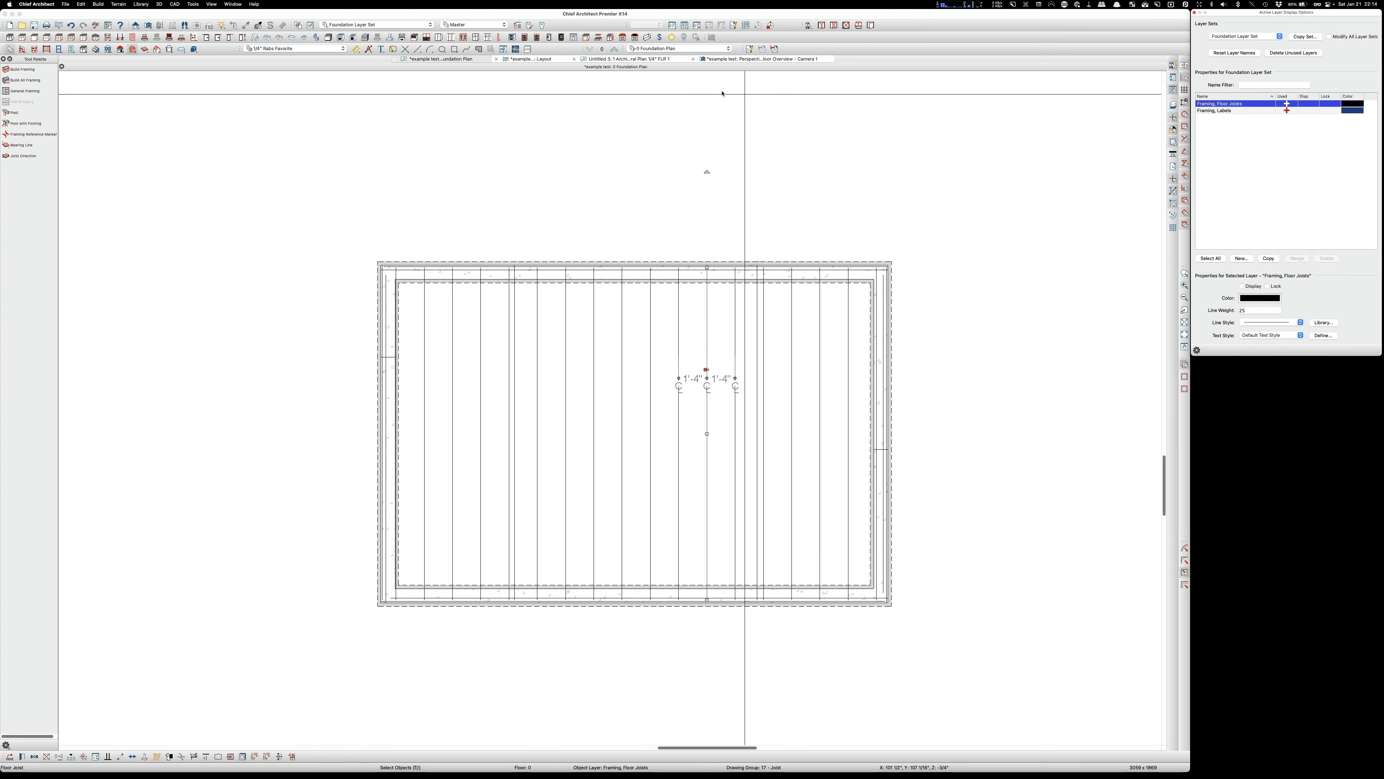
left_click(716, 50)
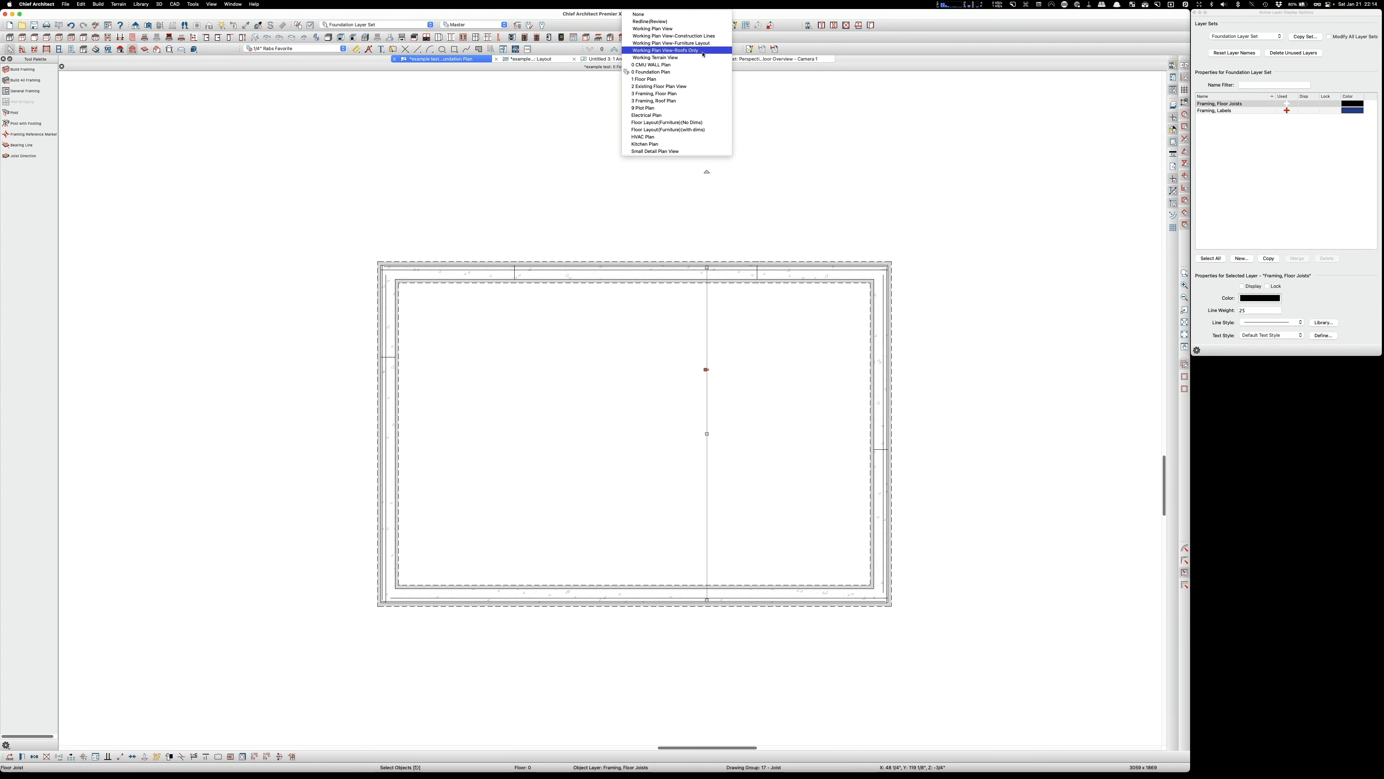
left_click(654, 93)
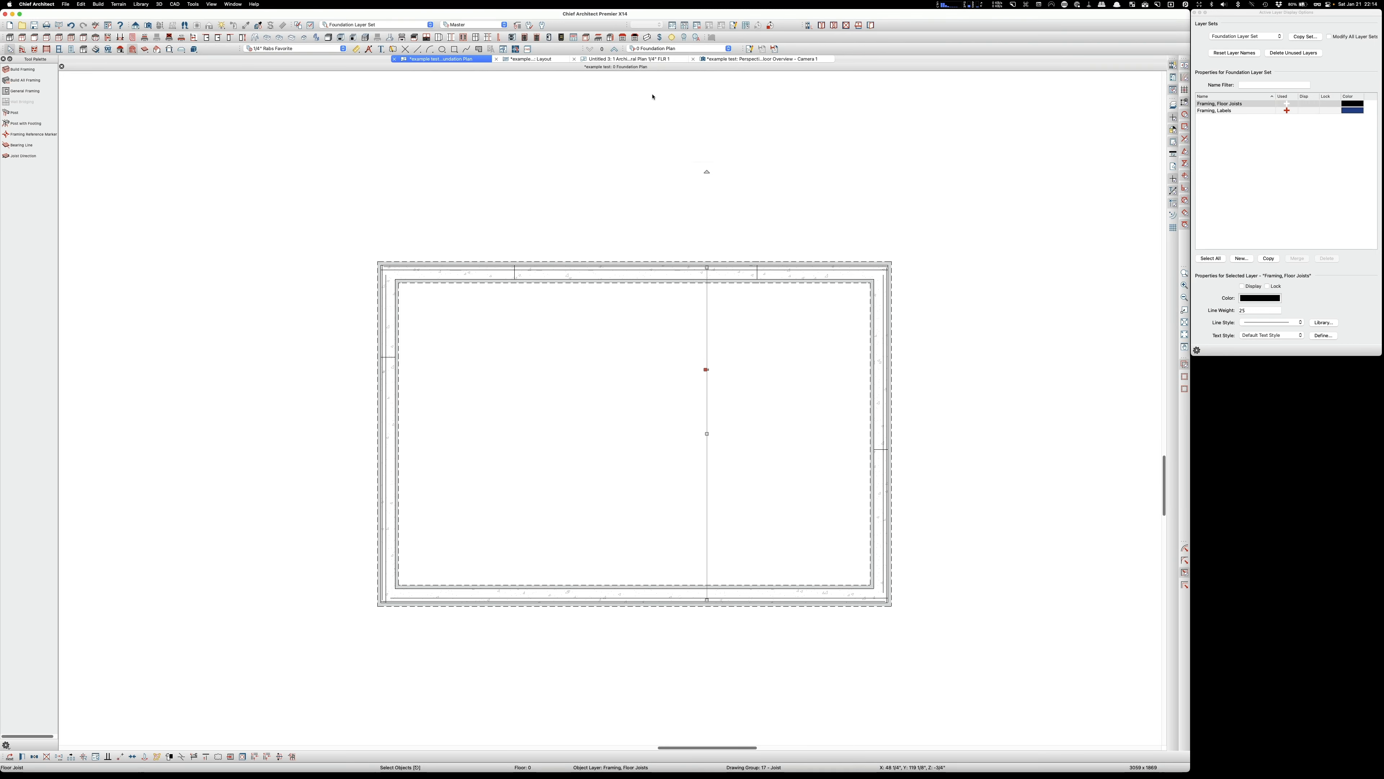
Step: Return to the layout and examine the foundation plan on sheet A7 and the floor joists on sheet A8 up close
left_click(535, 60)
scroll(736, 398, "up", 2)
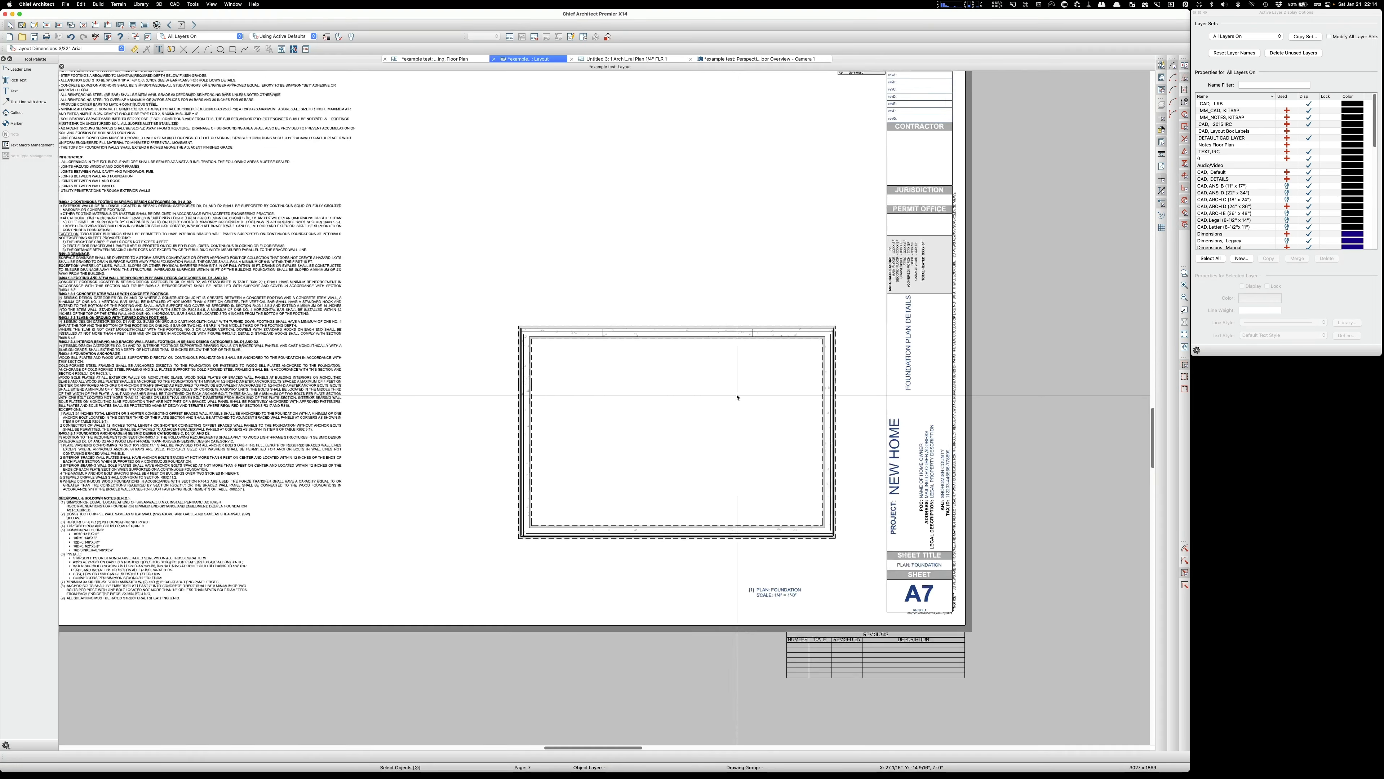
scroll(737, 397, "up", 1)
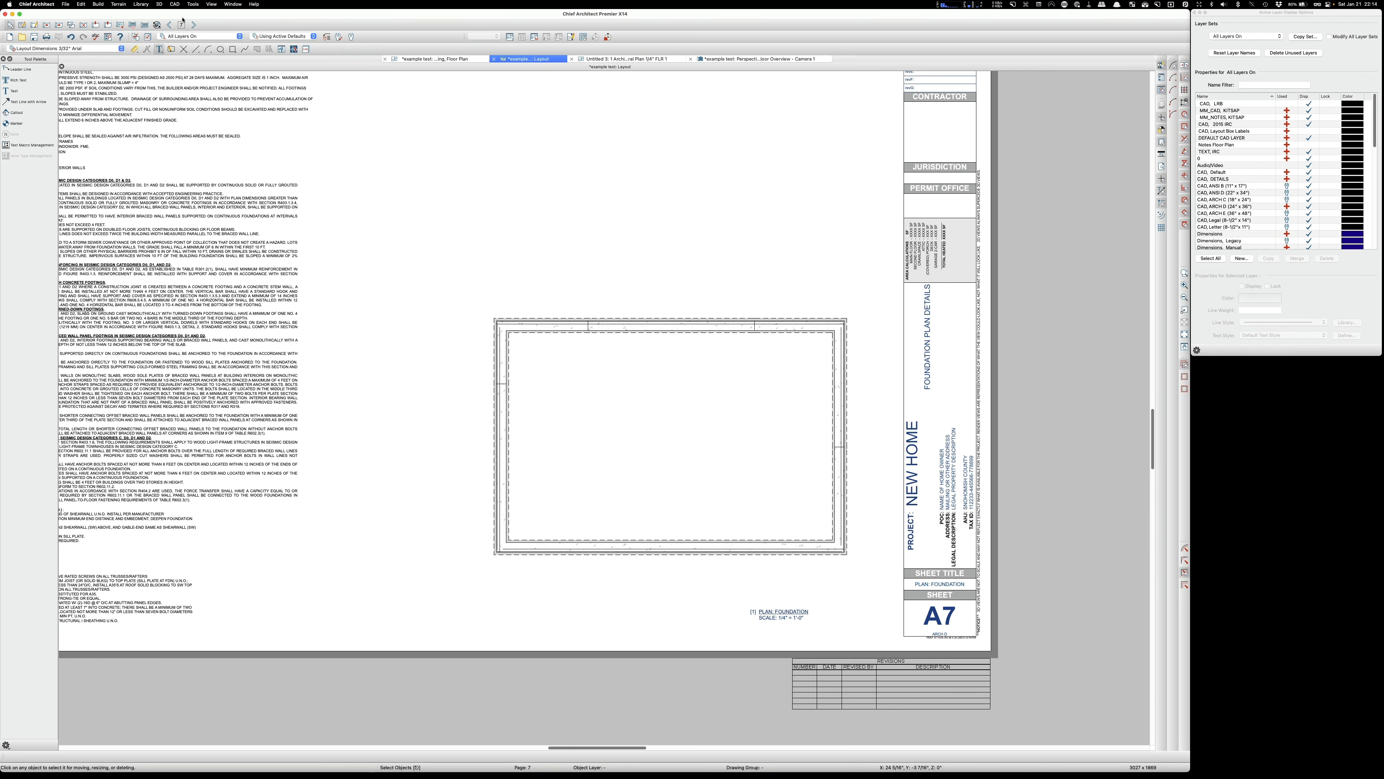
left_click(194, 24)
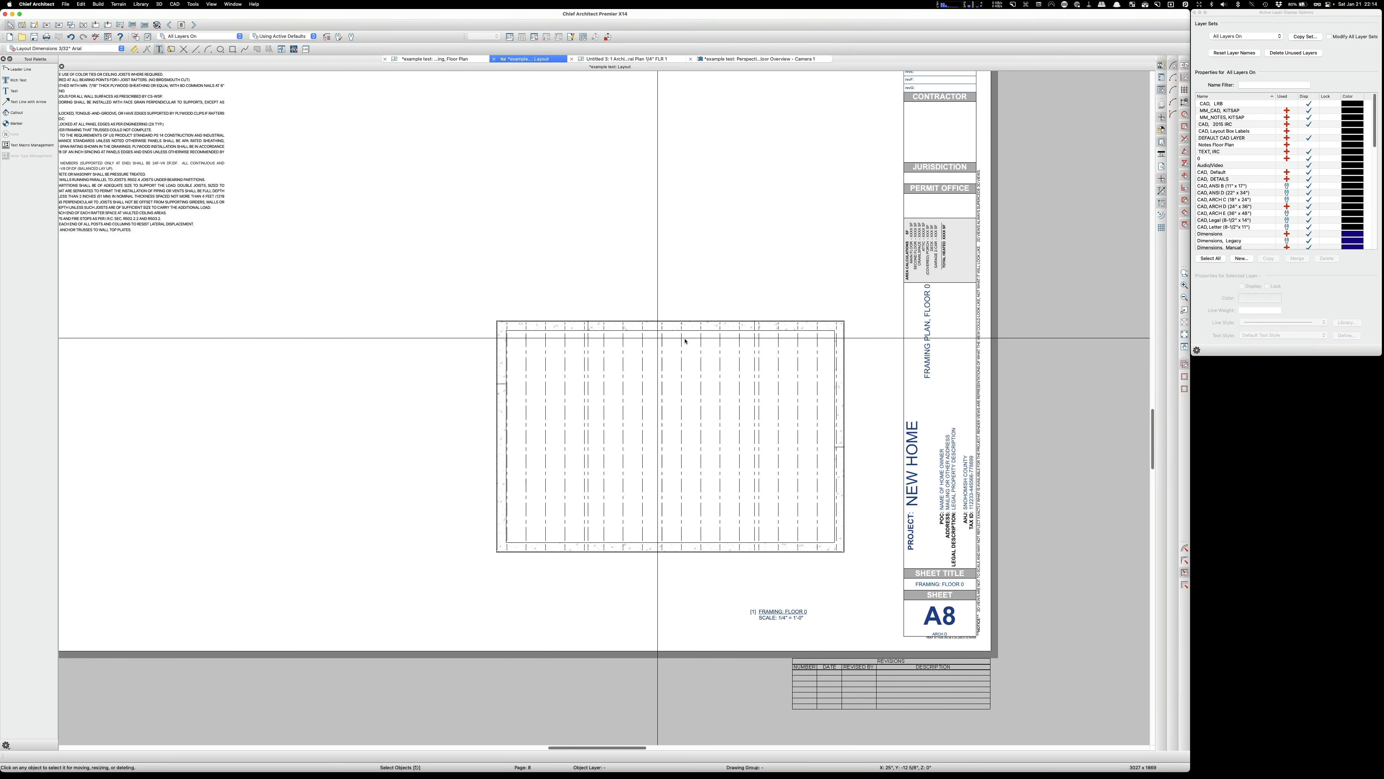
scroll(685, 341, "up", 3)
scroll(791, 363, "down", 1)
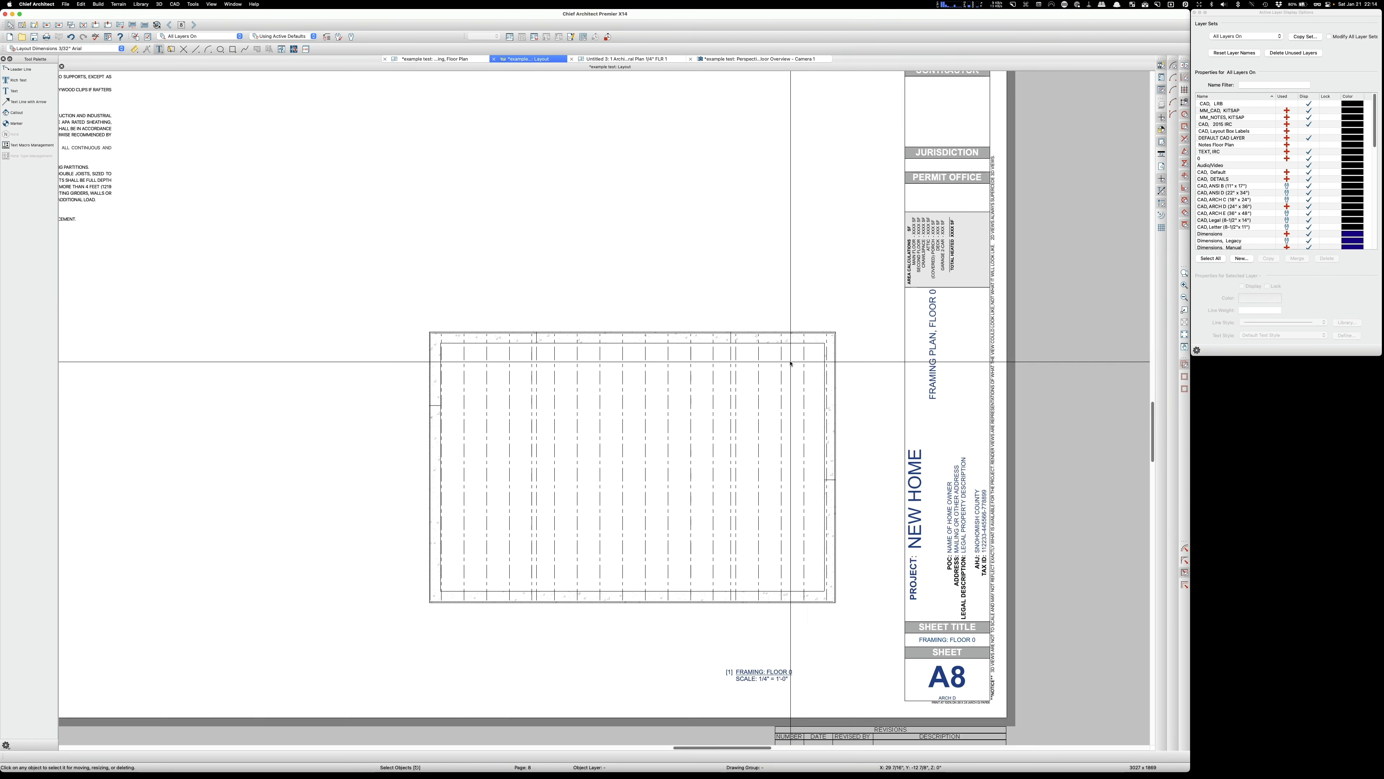
scroll(690, 333, "up", 2)
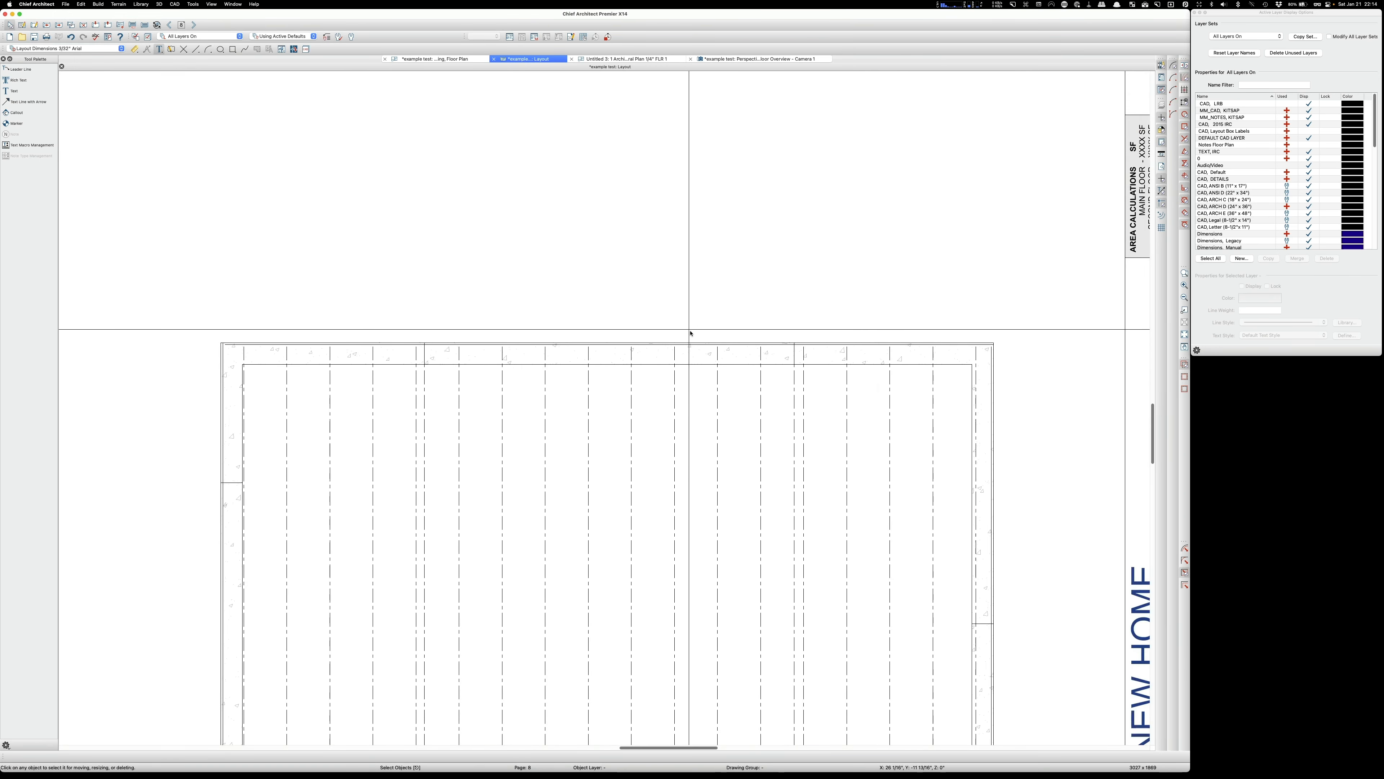
scroll(691, 333, "up", 3)
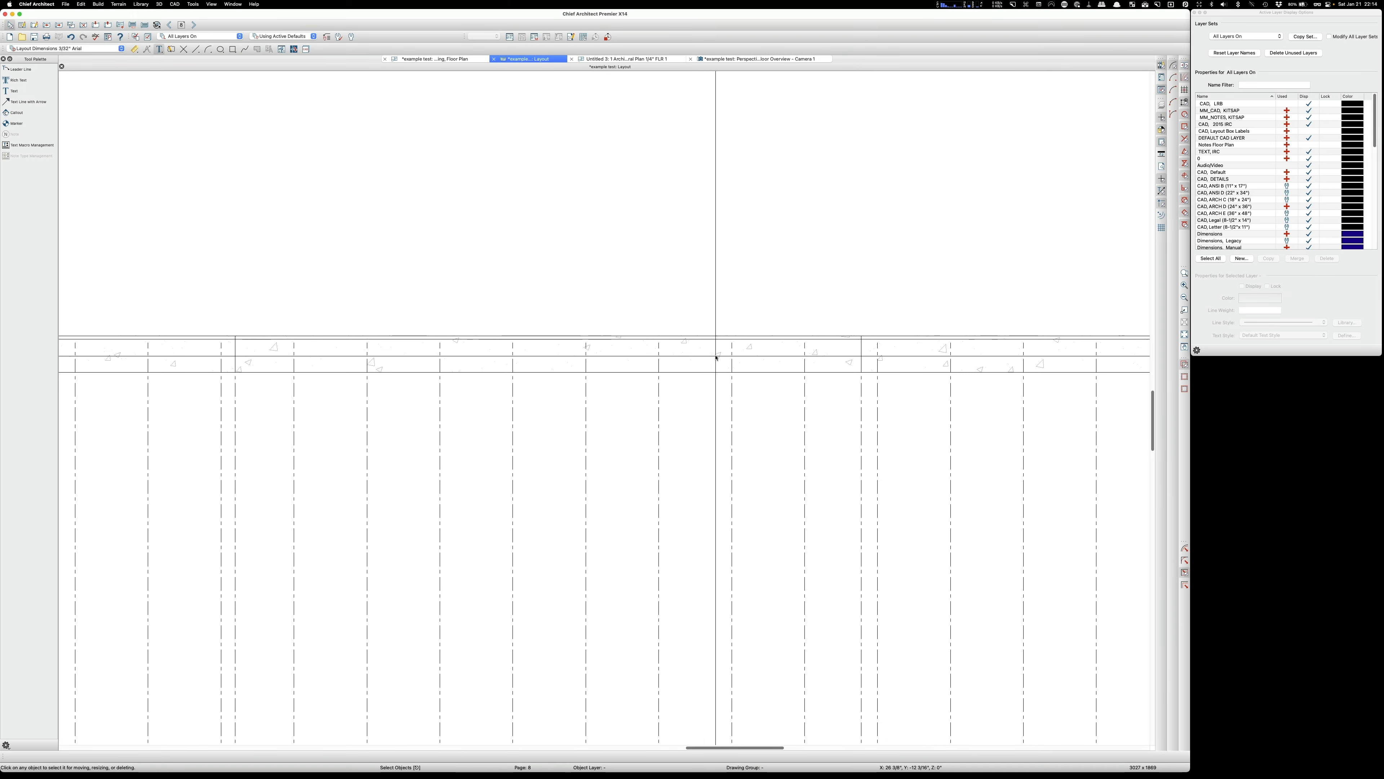
scroll(717, 359, "down", 2)
scroll(716, 358, "down", 3)
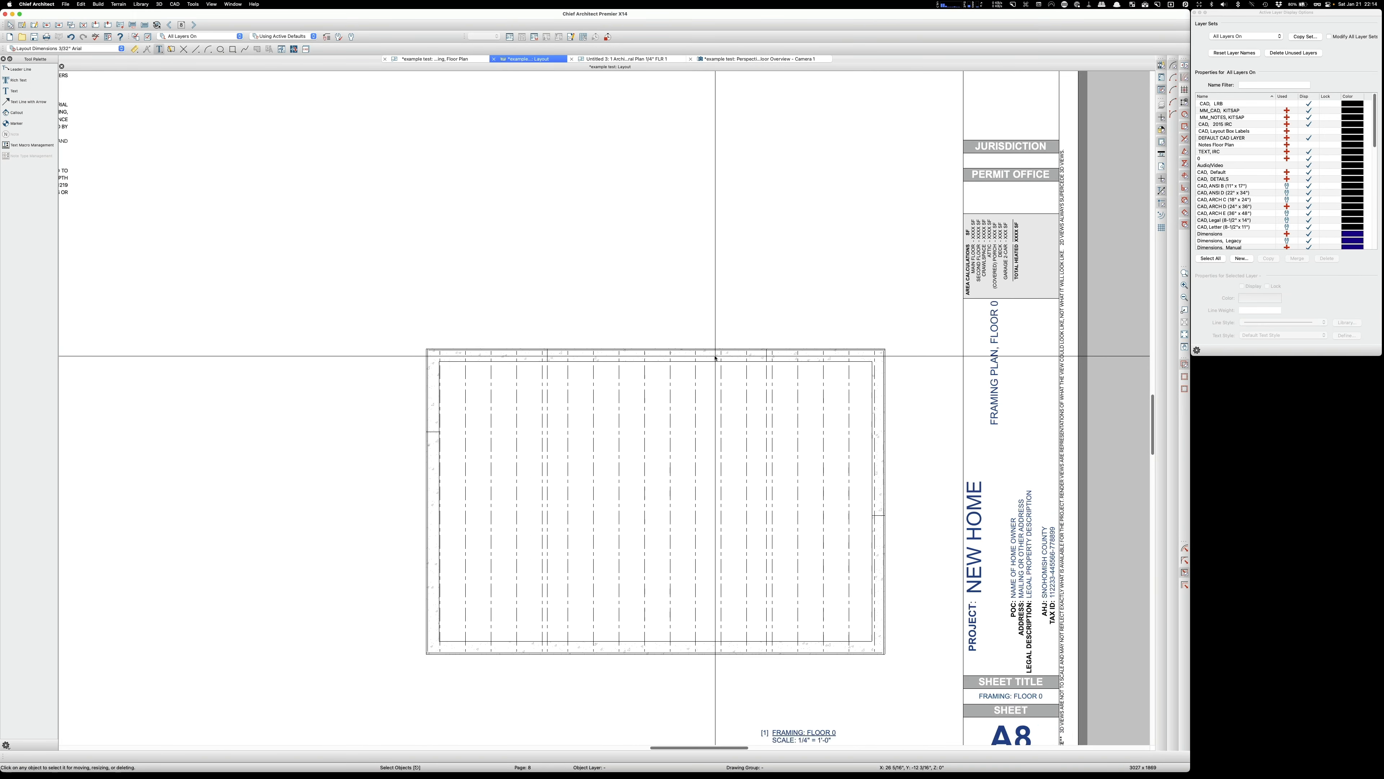
scroll(796, 346, "down", 1)
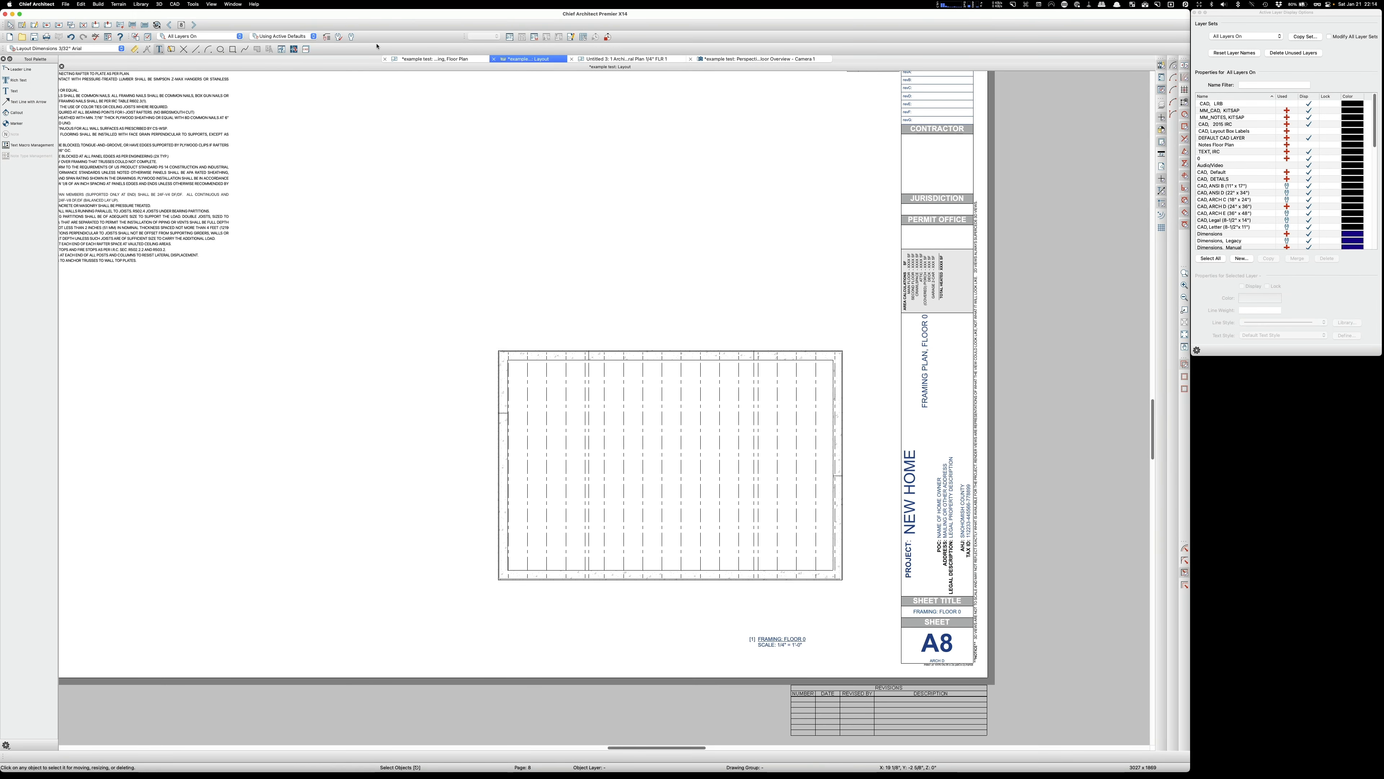
Step: Go to layout sheet A4 and extend the upper edge of the as-built/demo plan's layout box upward
left_click(169, 25)
left_click(169, 25)
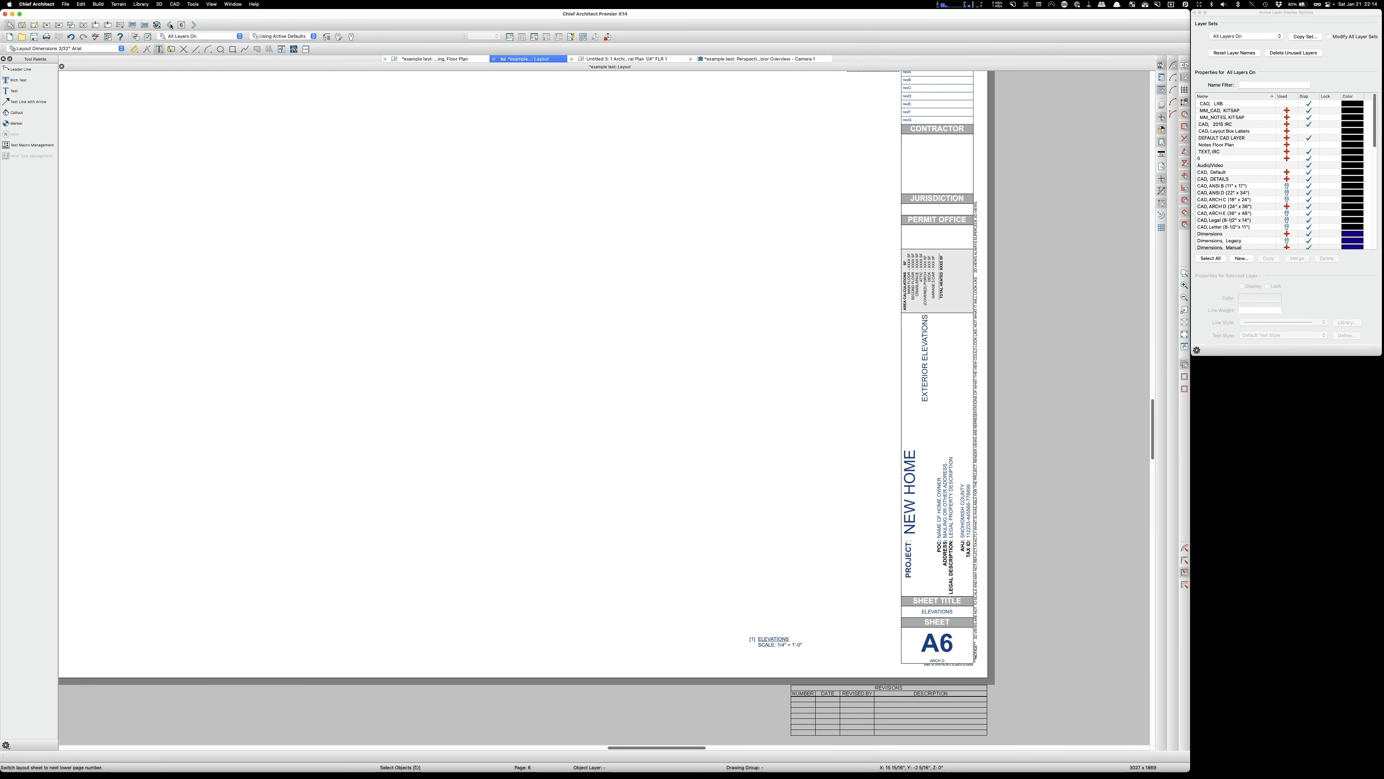
left_click(171, 24)
left_click(170, 24)
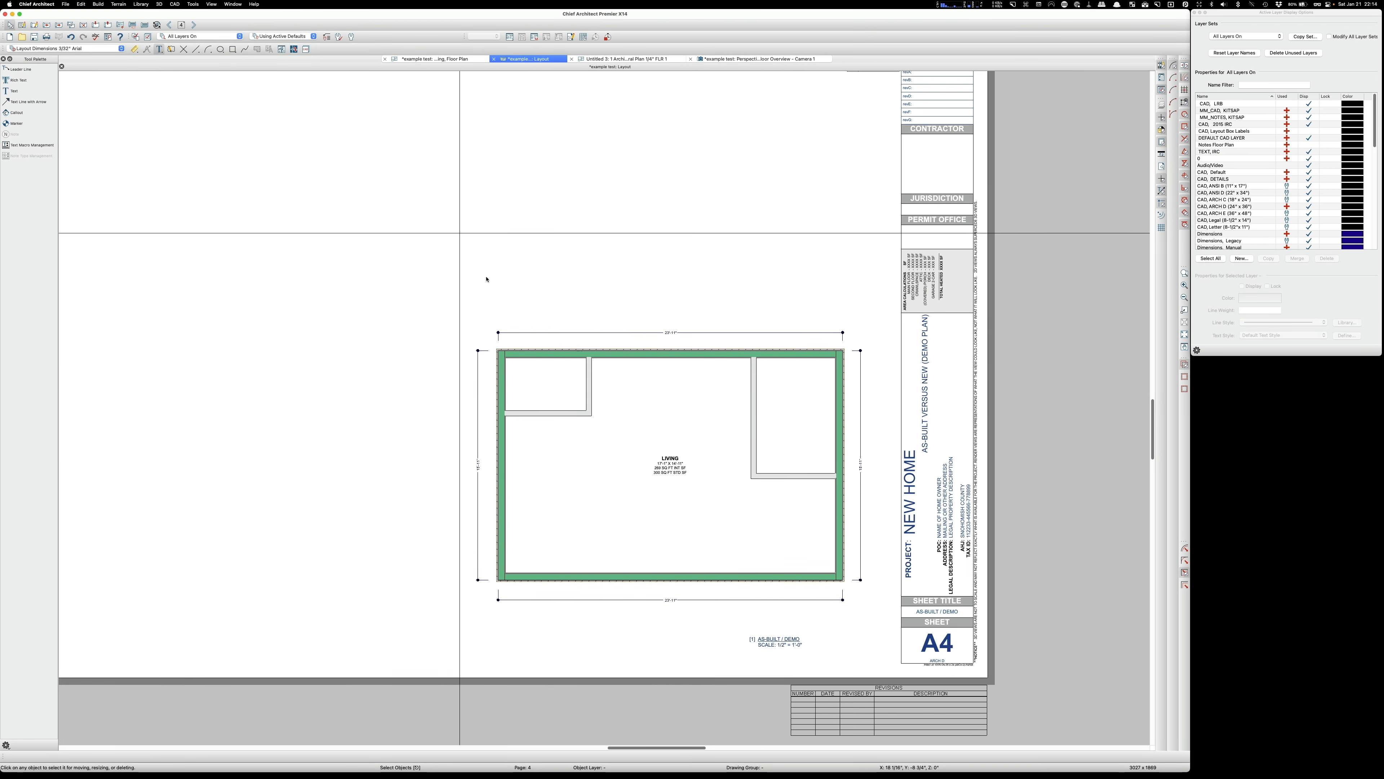
left_click(634, 354)
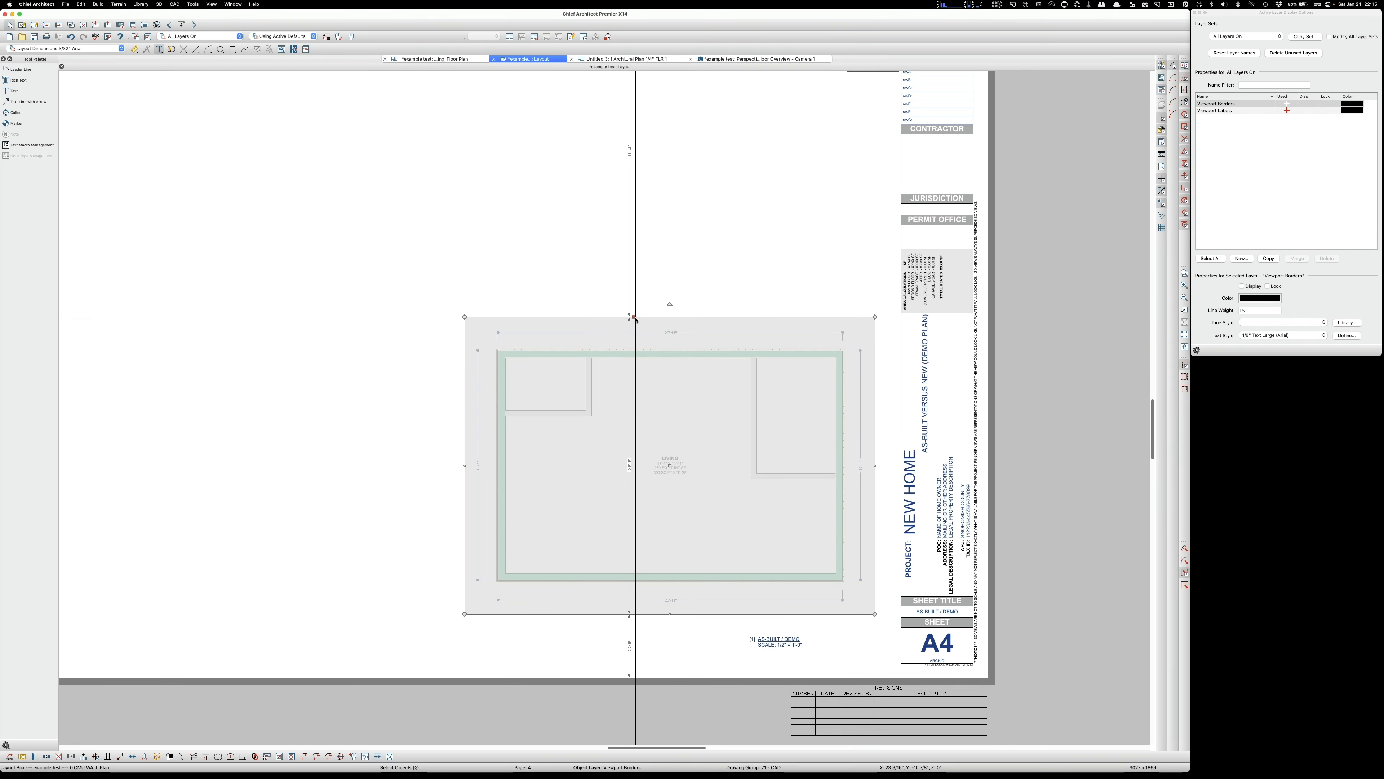
left_click_drag(634, 317, 639, 271)
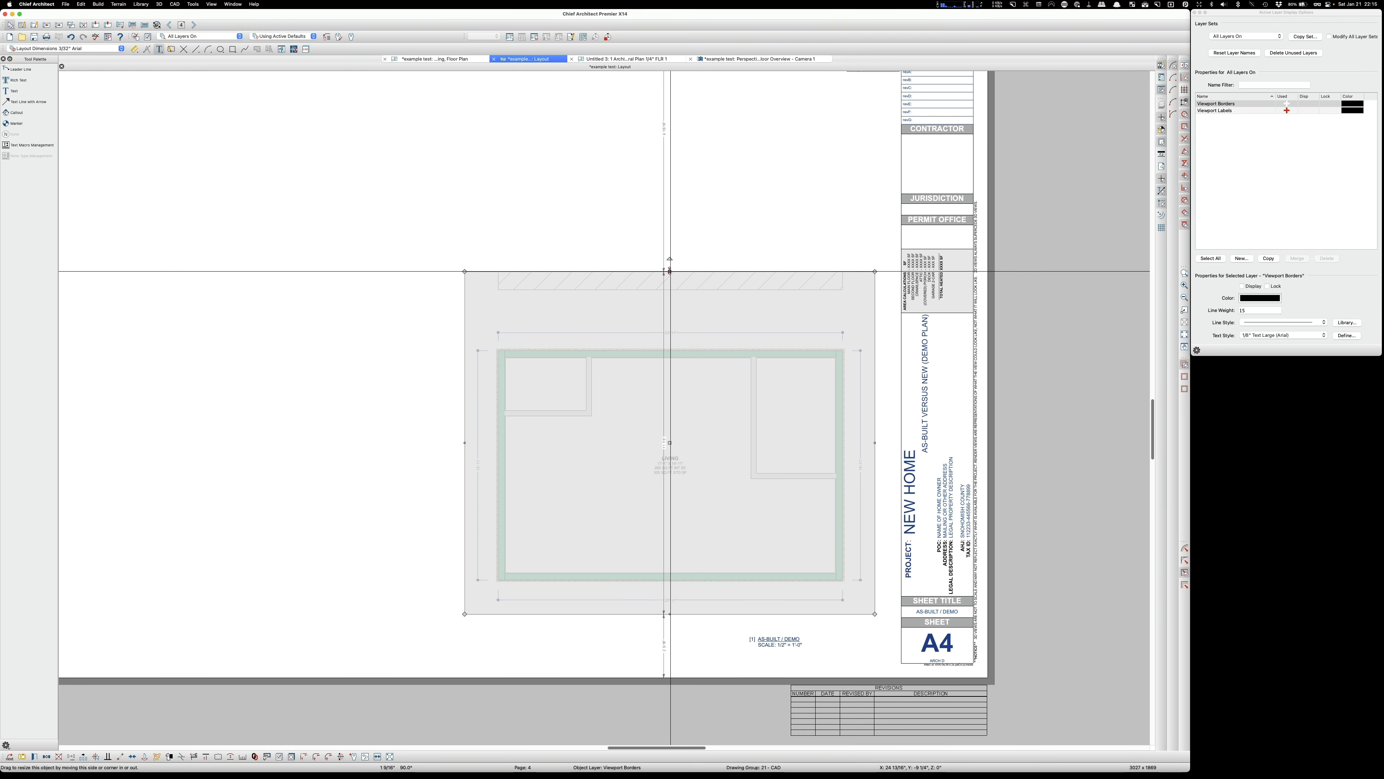
Step: Return to the plan, open the 1 Floor Plan view and go up to Floor 1
left_click(434, 59)
scroll(491, 321, "down", 3)
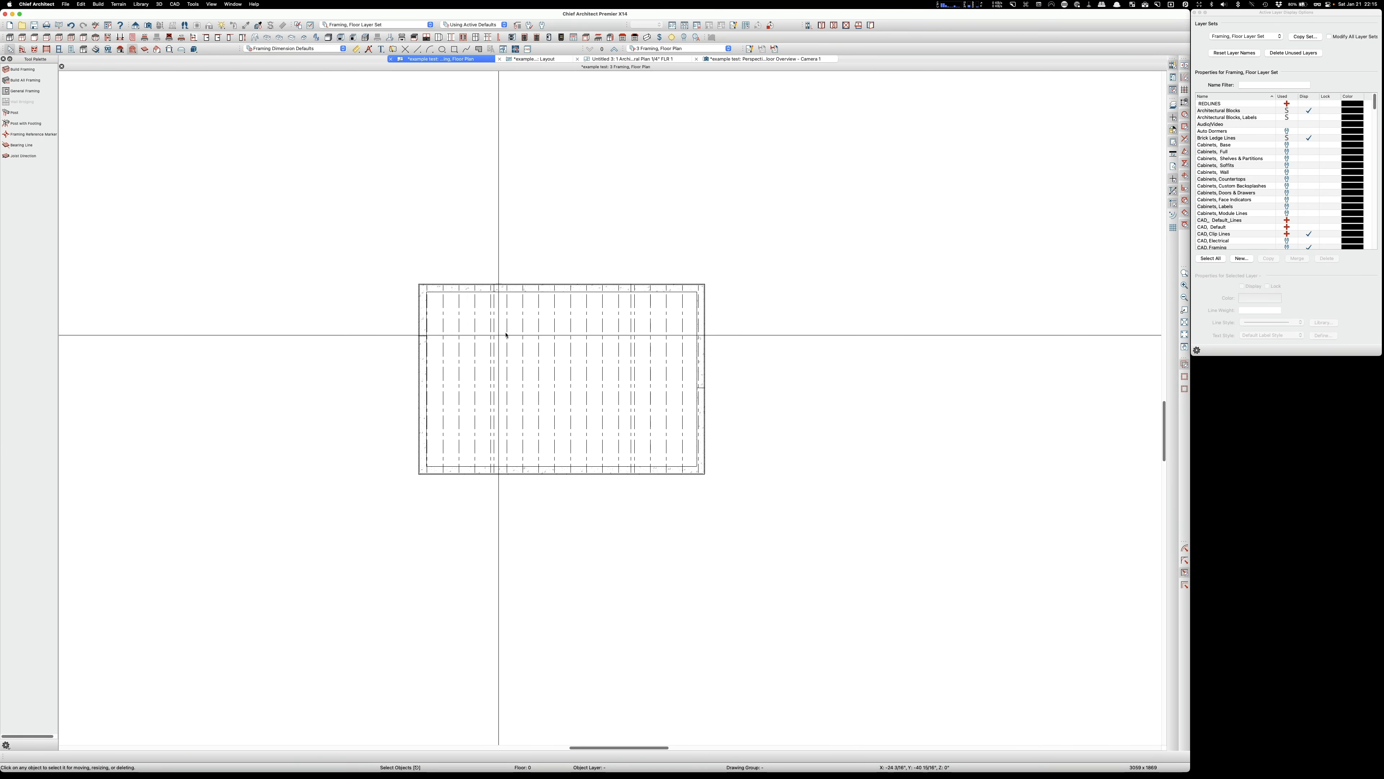
scroll(667, 371, "down", 2)
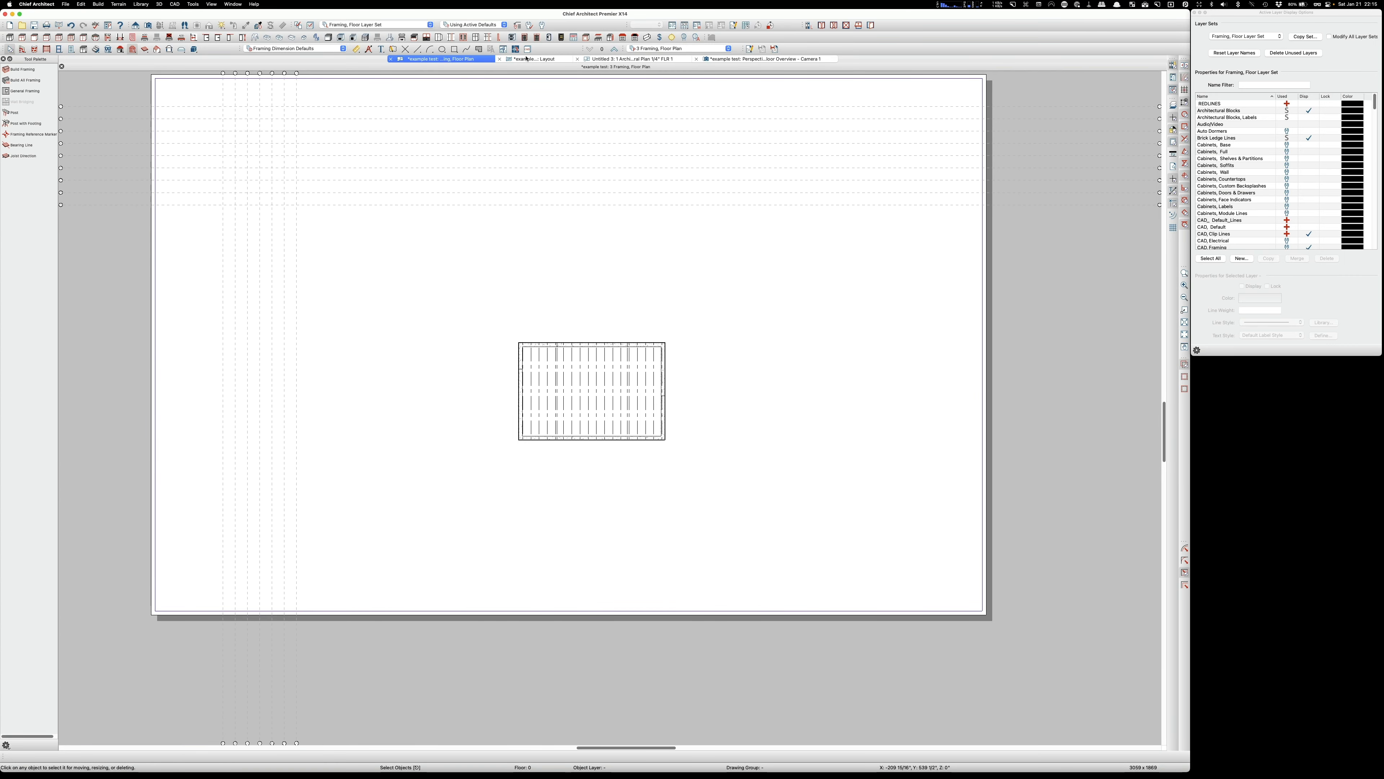
left_click(721, 50)
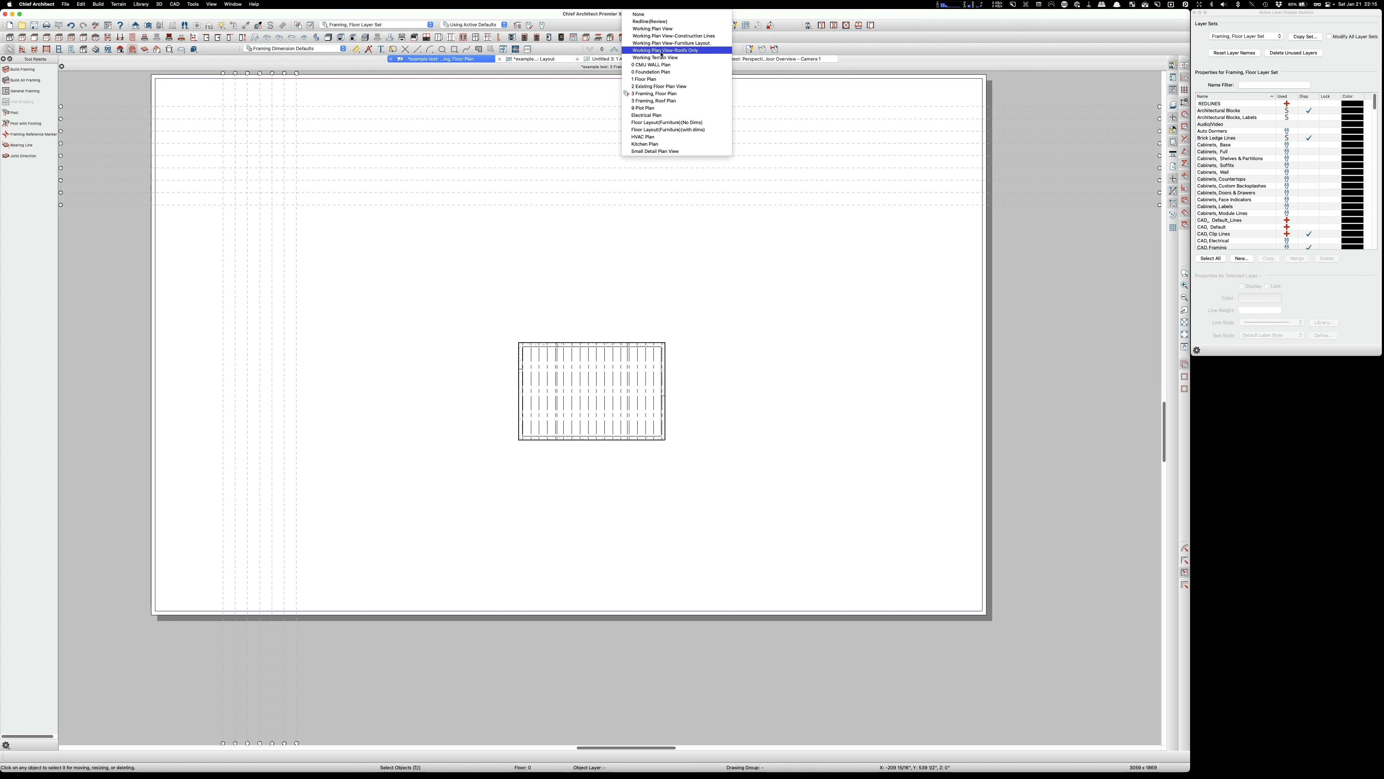
left_click(660, 80)
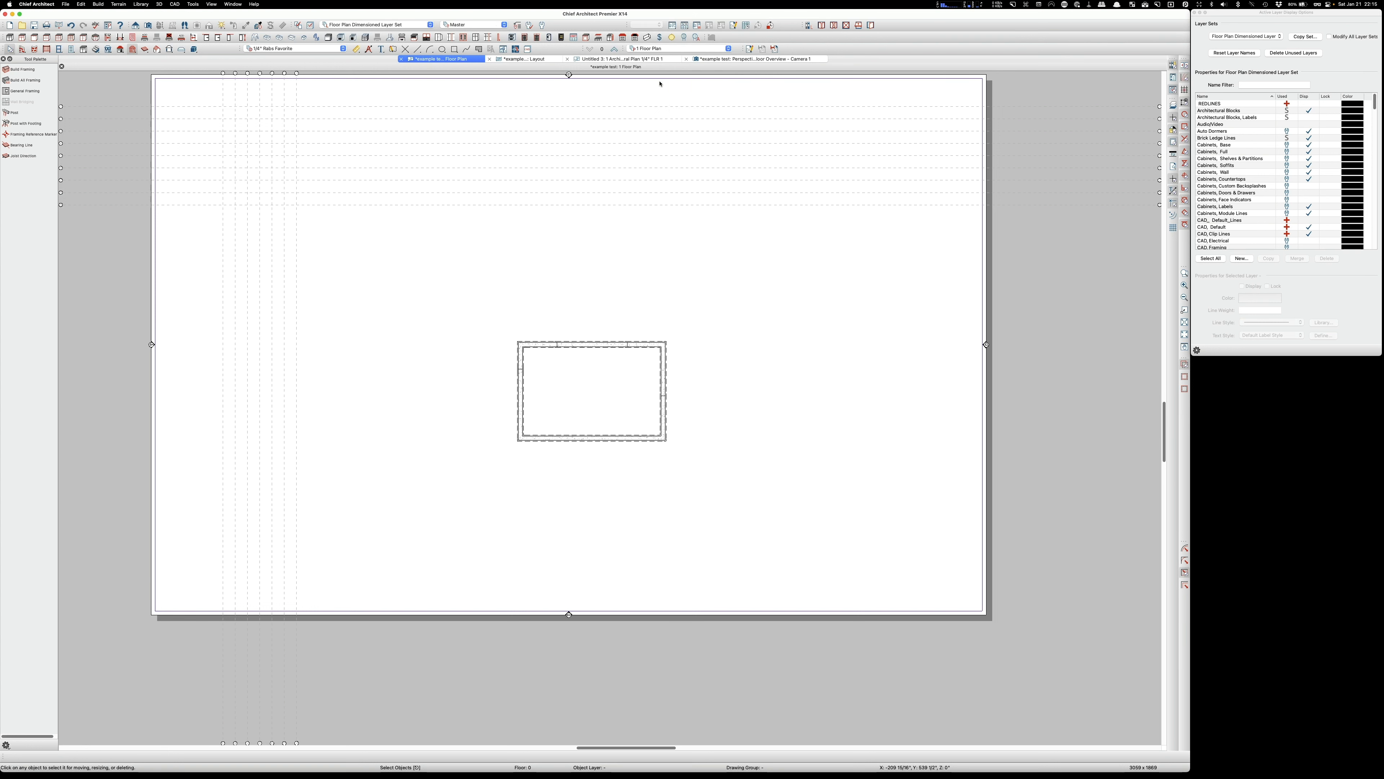
left_click(614, 49)
Step: Delete the hatched rectangle and the plain rectangle drawn above the living room plan
scroll(643, 241, "down", 2)
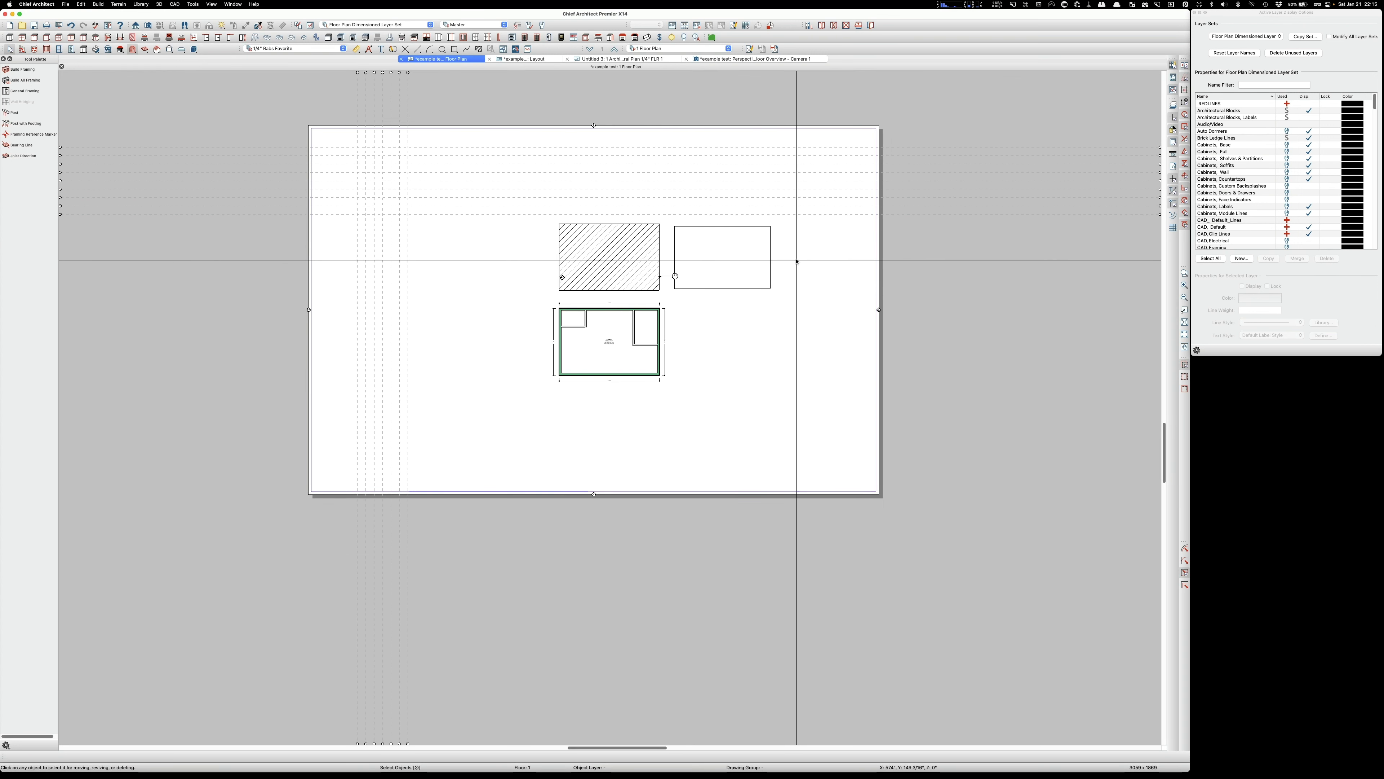
left_click_drag(797, 261, 561, 222)
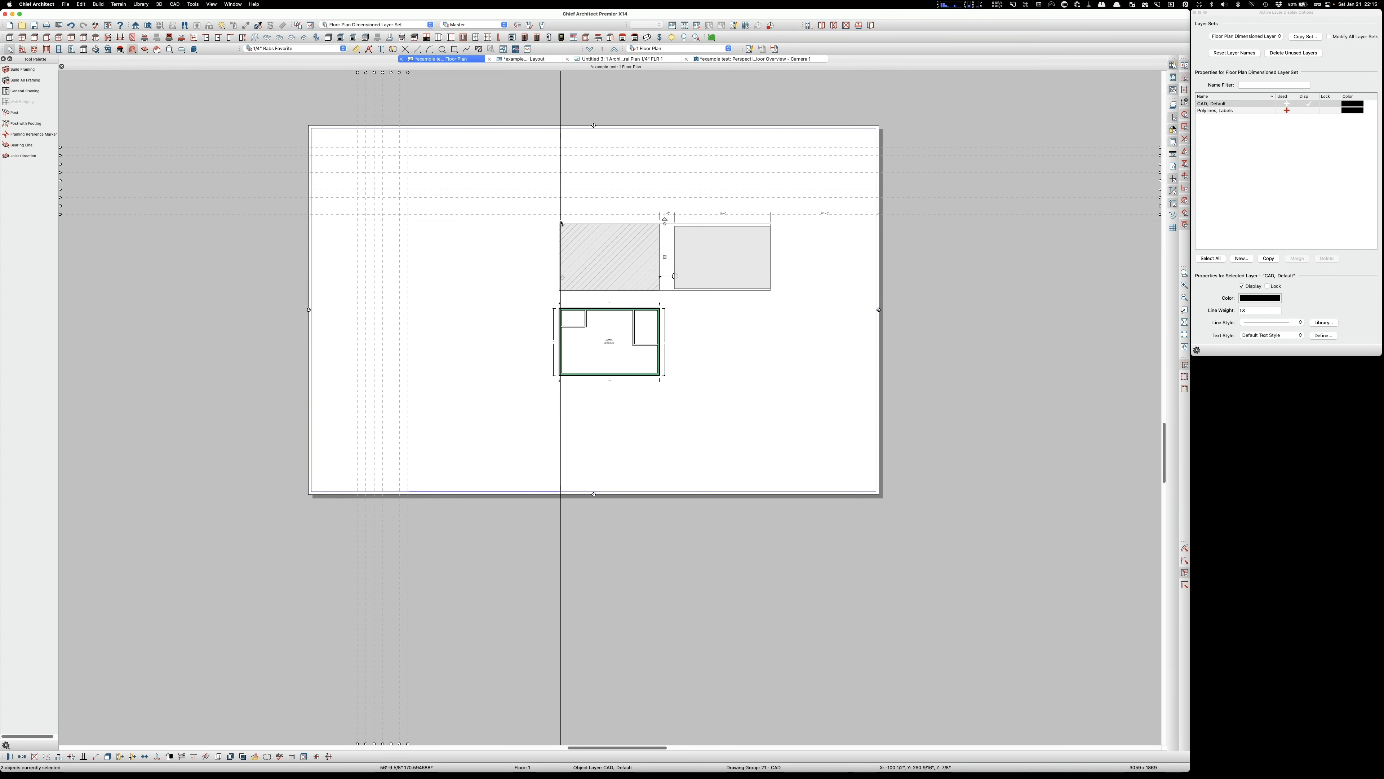
key("Delete")
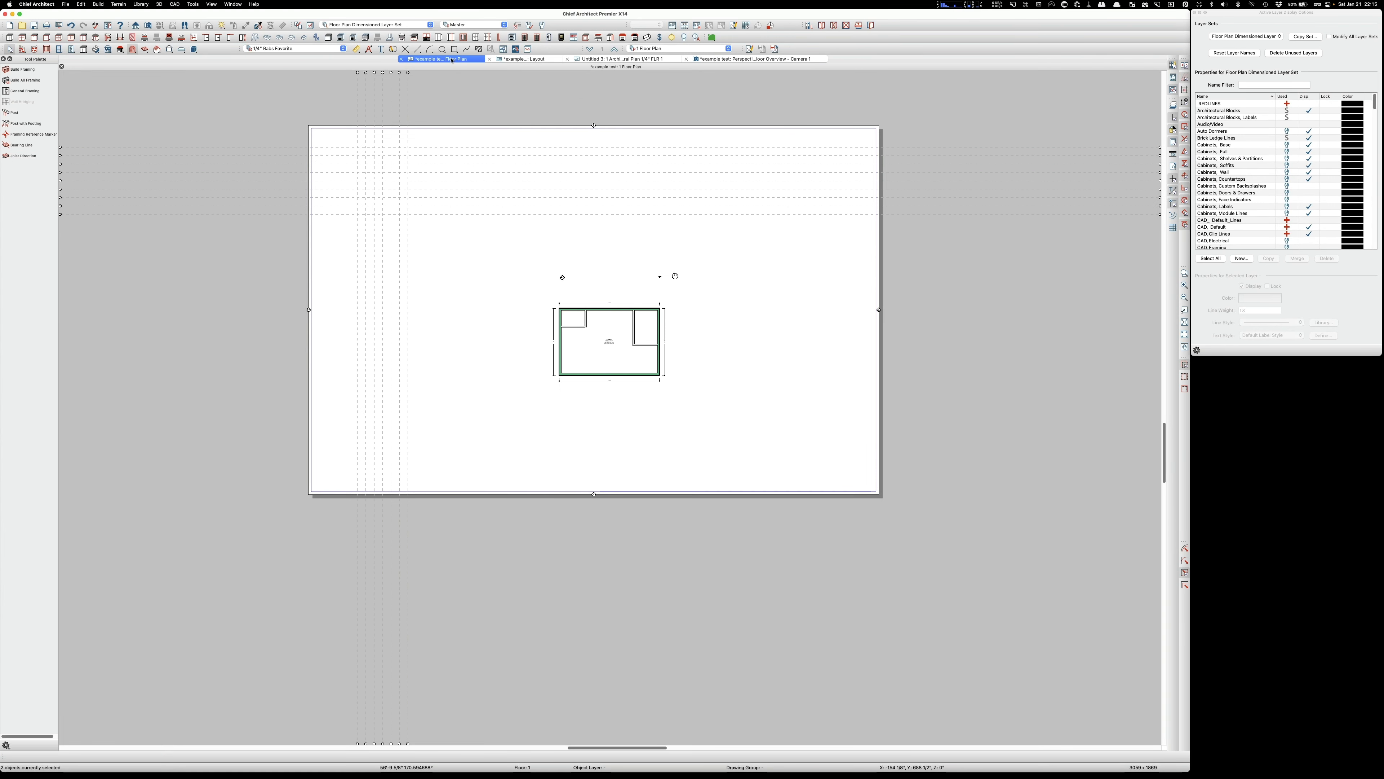
Step: Break the living room's upper exterior wall at two points to separate a middle section about 8' long
scroll(594, 311, "up", 8)
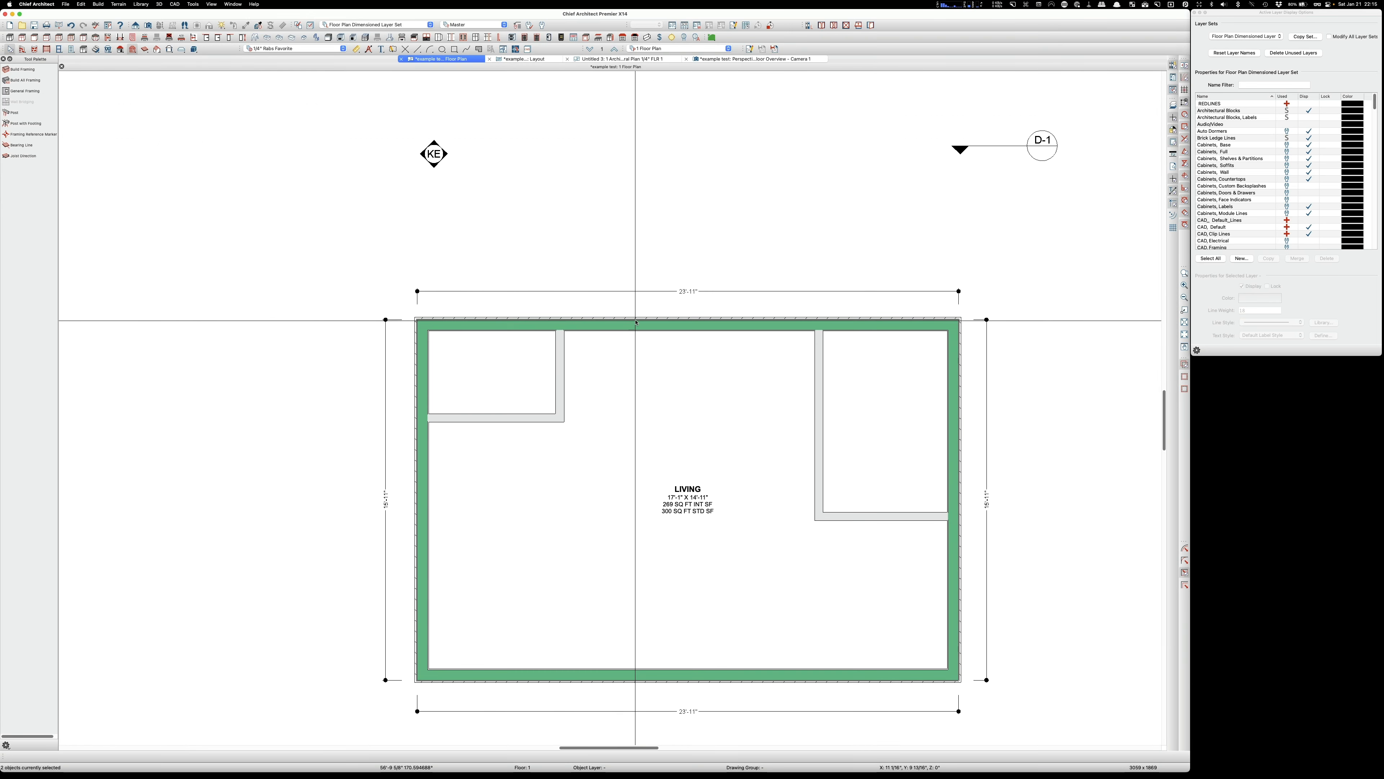
left_click(650, 325)
key("3")
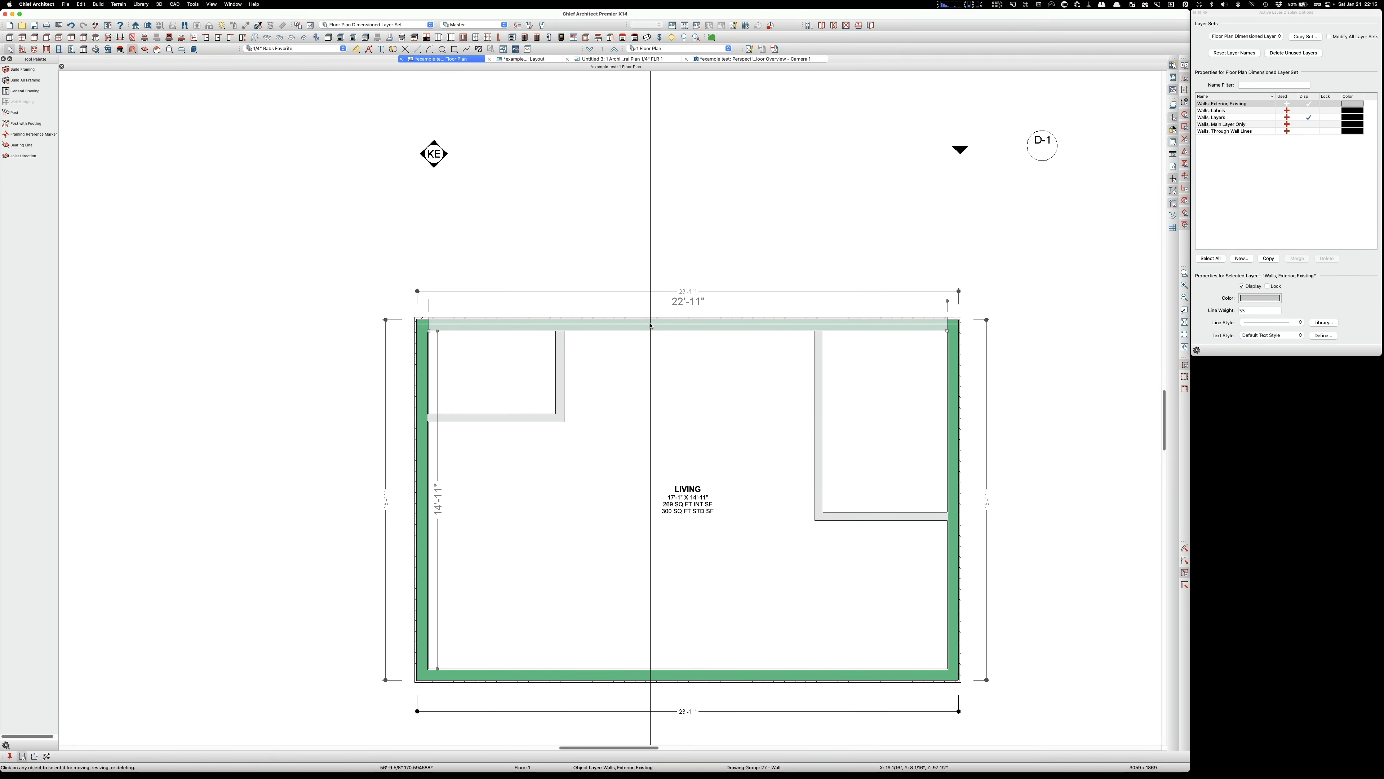
left_click(594, 325)
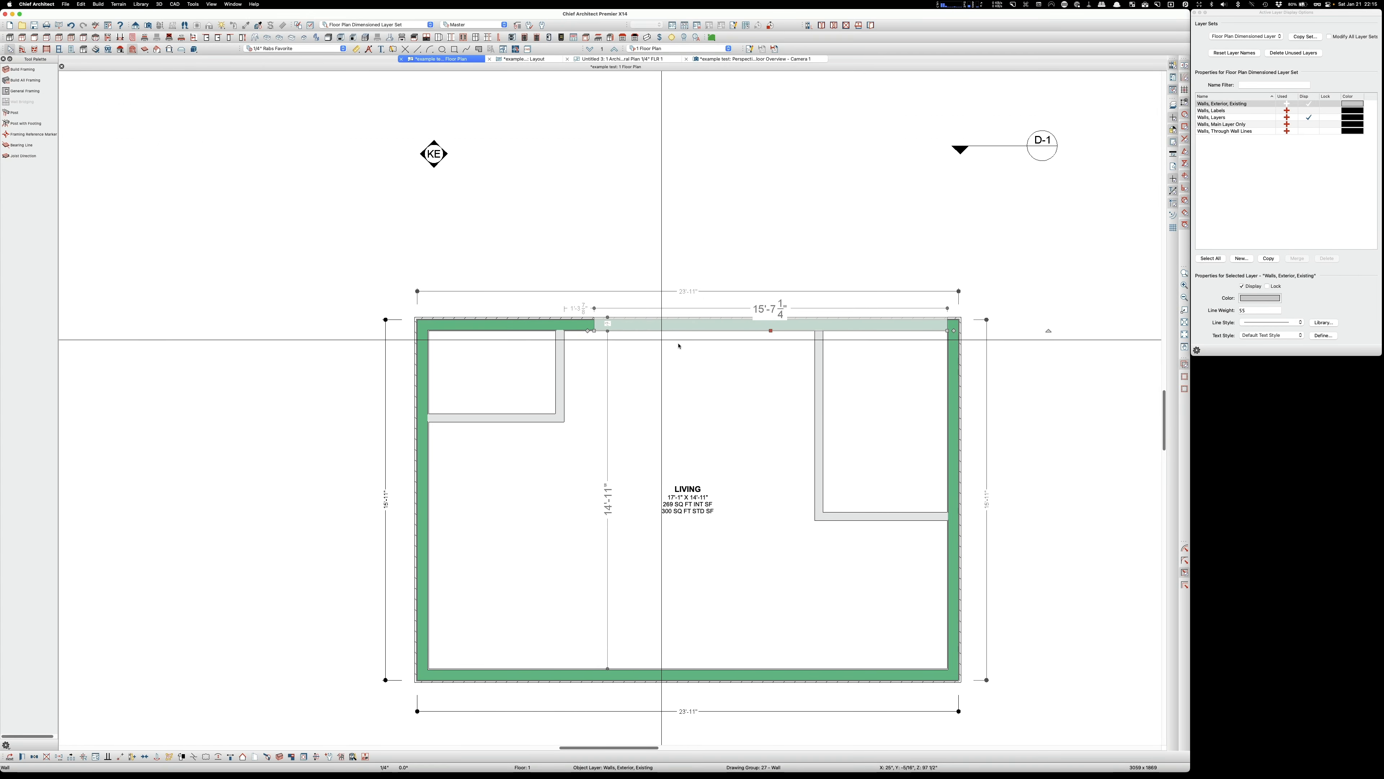
left_click(778, 327)
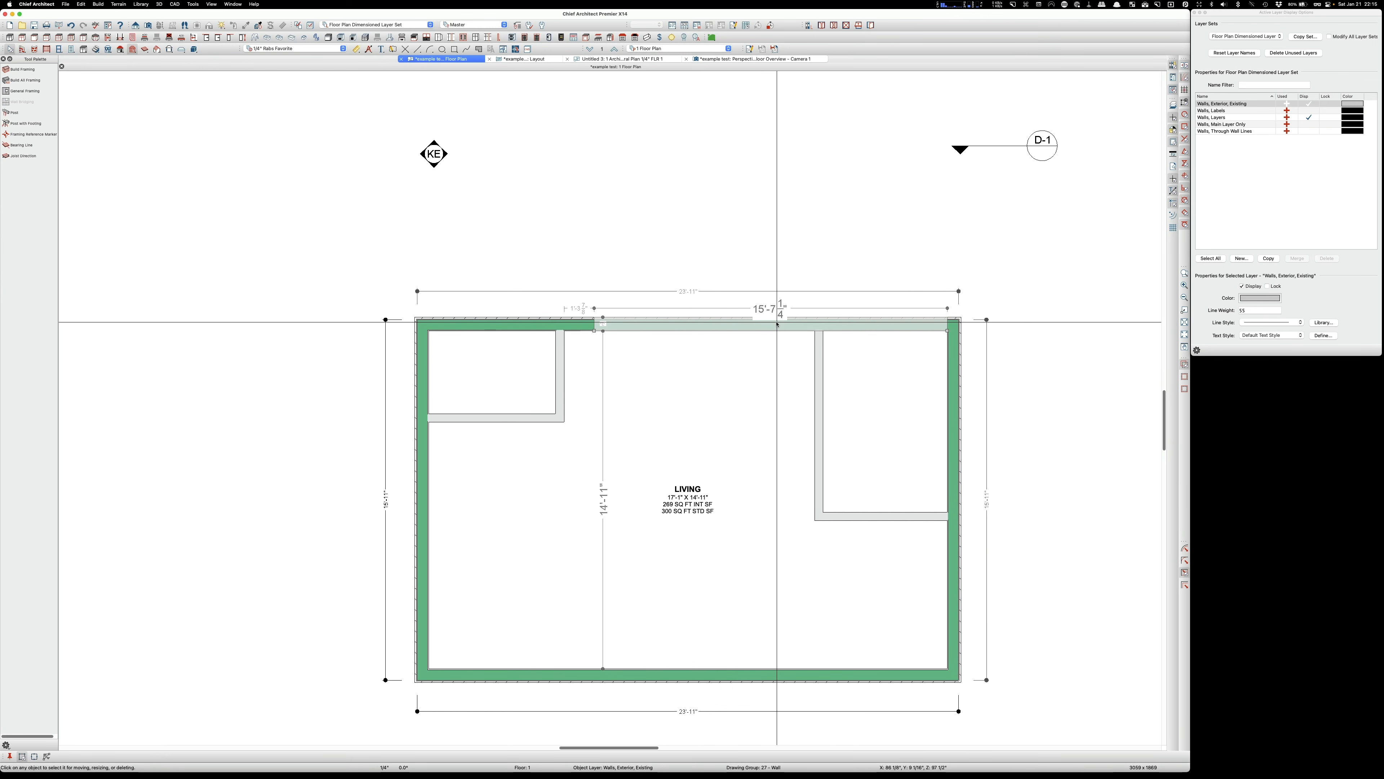
left_click(777, 327)
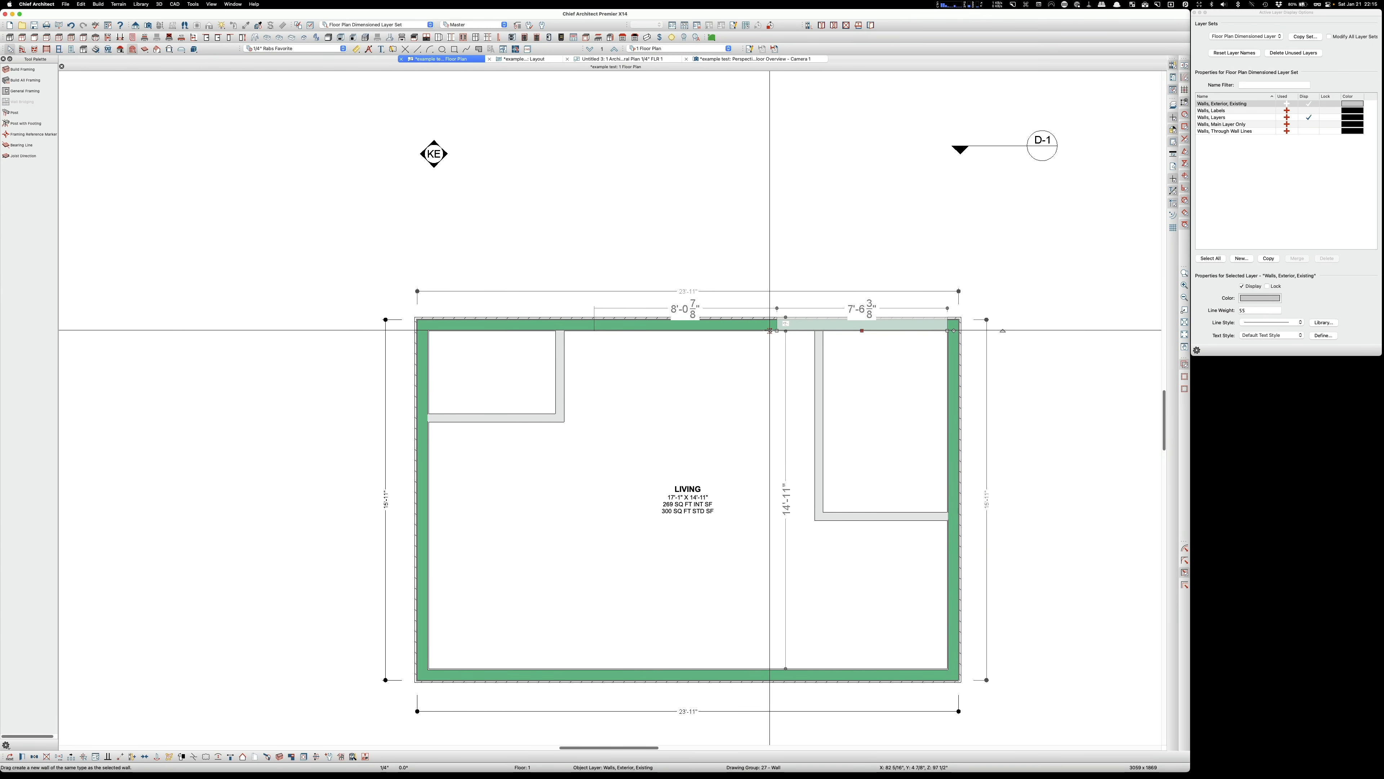
Step: Move the middle wall section outward about 3'-7" and draw connecting walls at both ends to form a bump-out
left_click(700, 321)
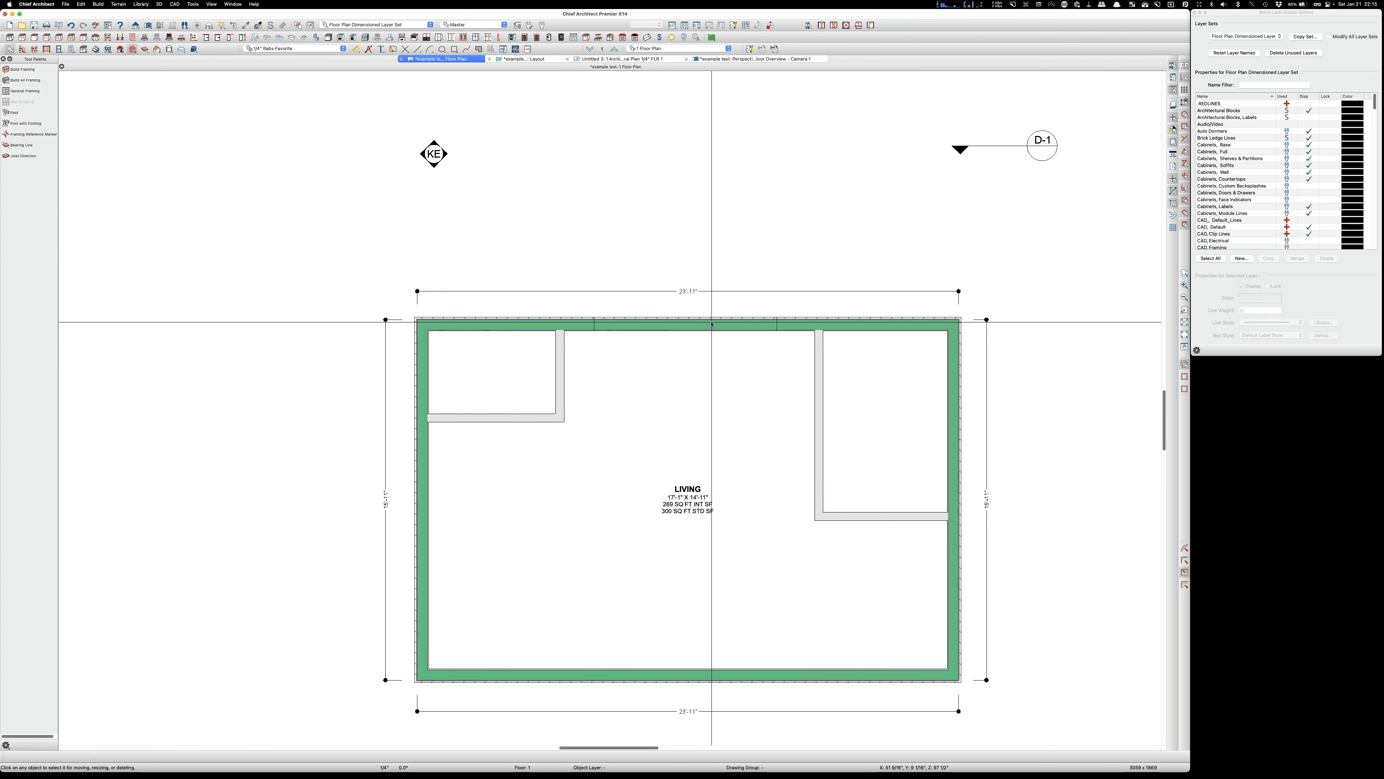
left_click_drag(688, 323, 703, 246)
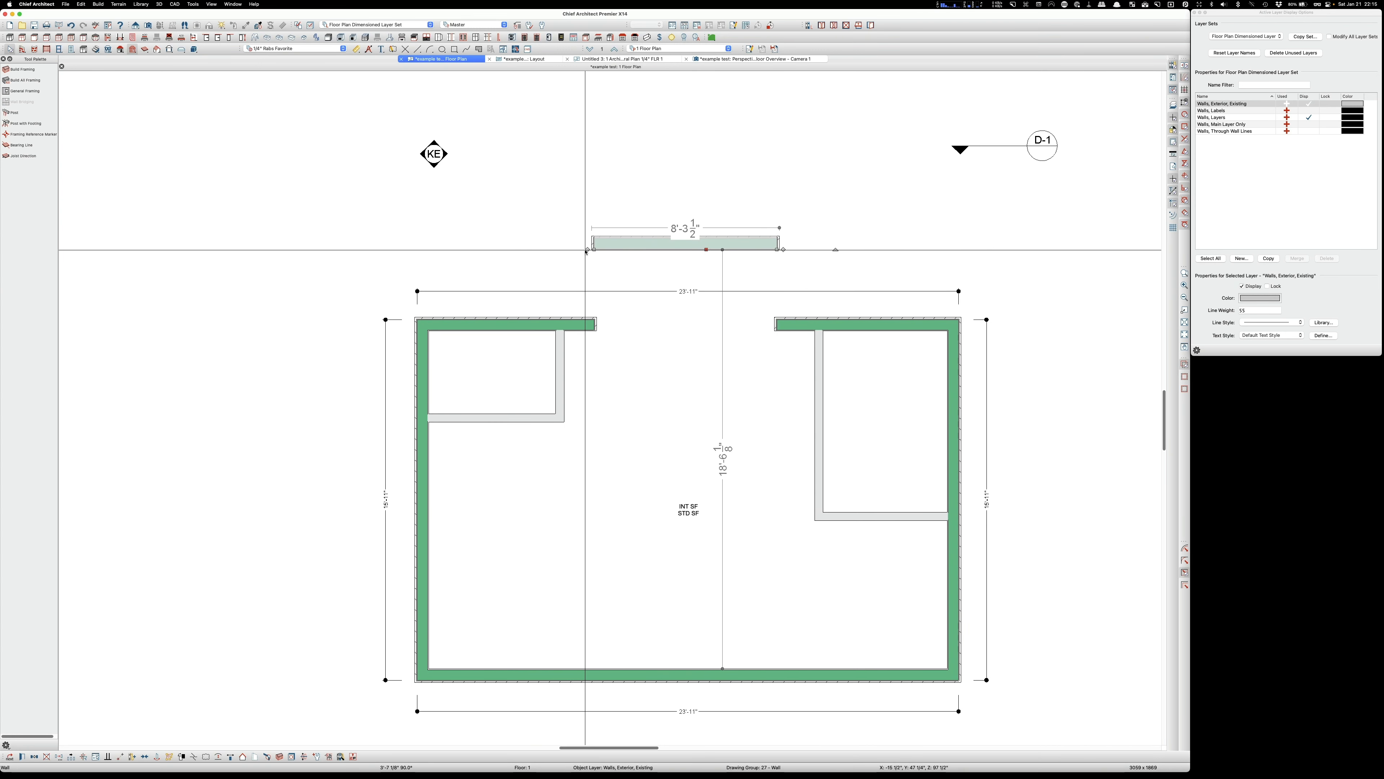
left_click_drag(587, 249, 593, 318)
left_click(768, 242)
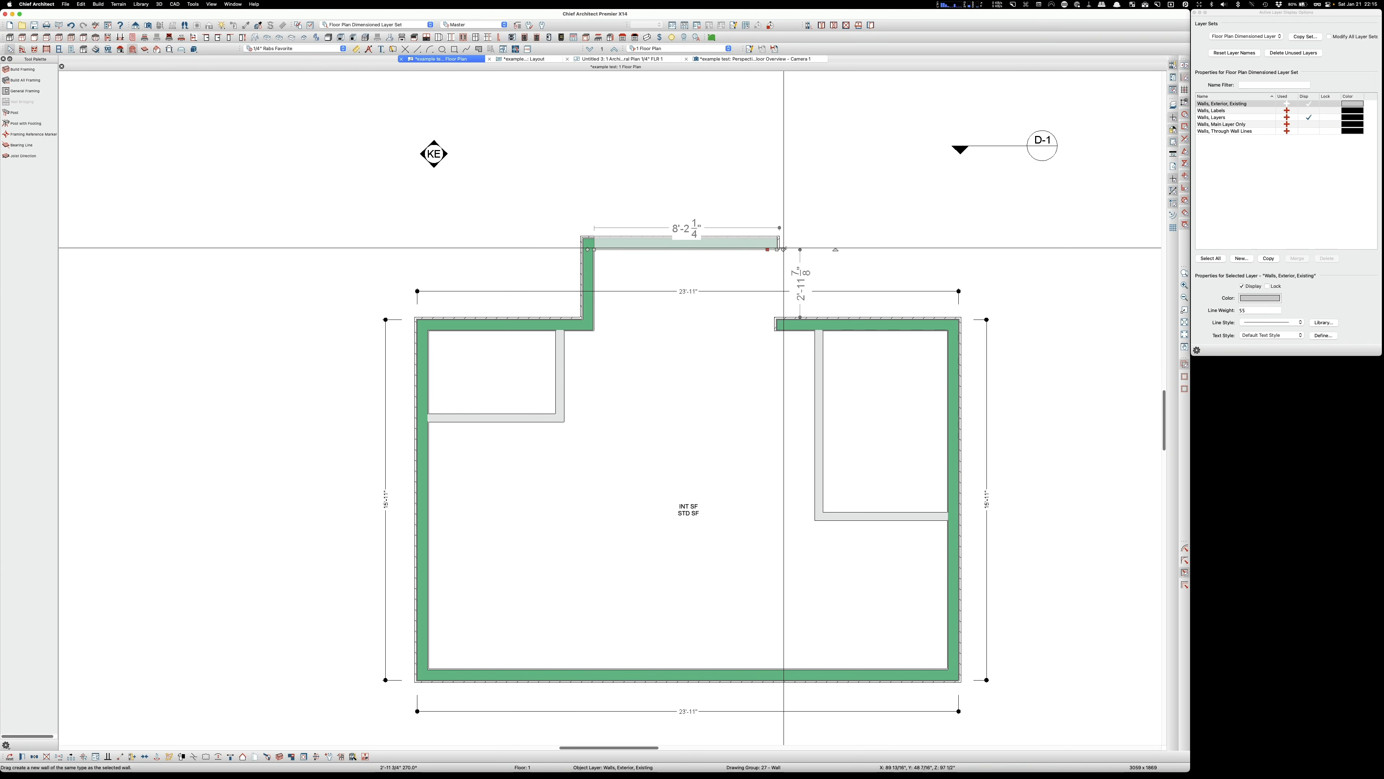
left_click_drag(784, 249, 784, 319)
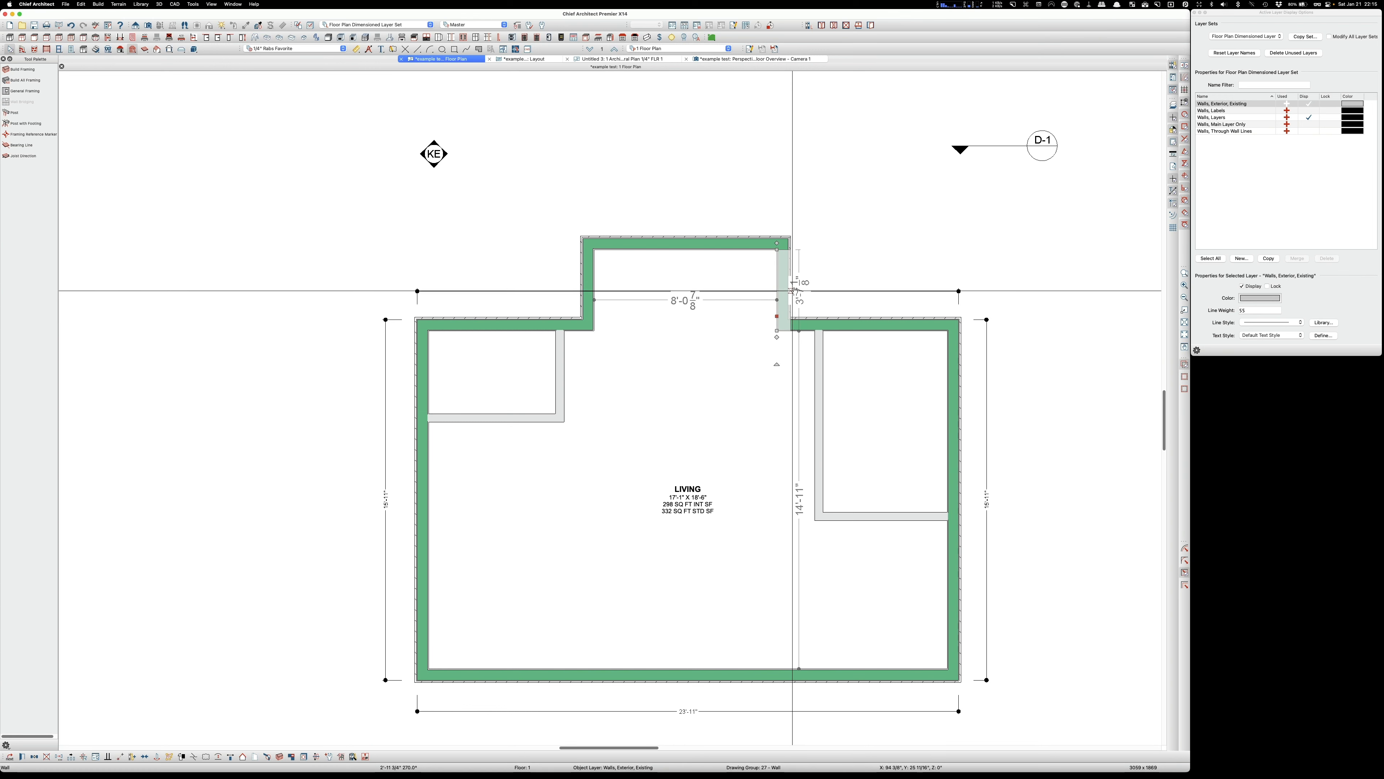
Step: Delete the overall dimension above the upper wall and generate automatic exterior dimensions around the plan
left_click(524, 291)
key("Delete")
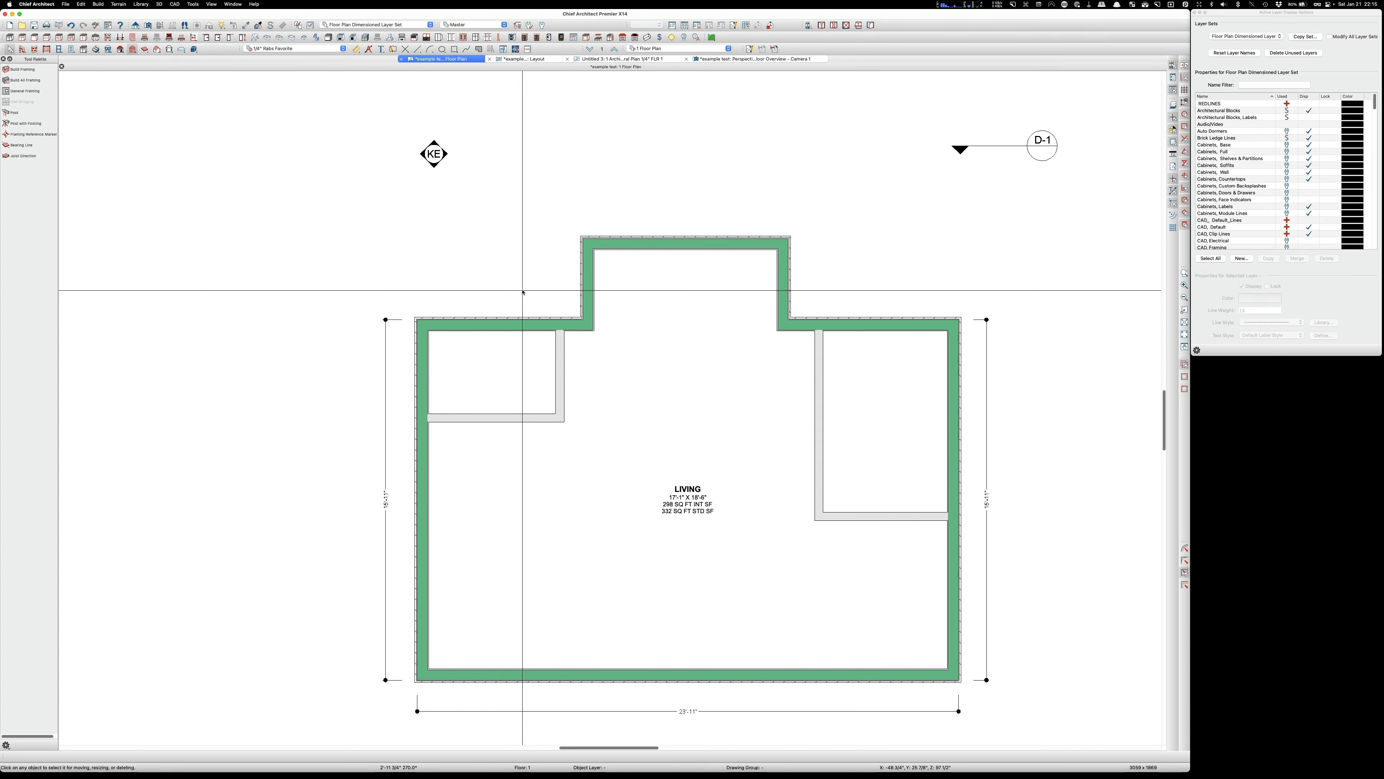
left_click(369, 50)
left_click(28, 69)
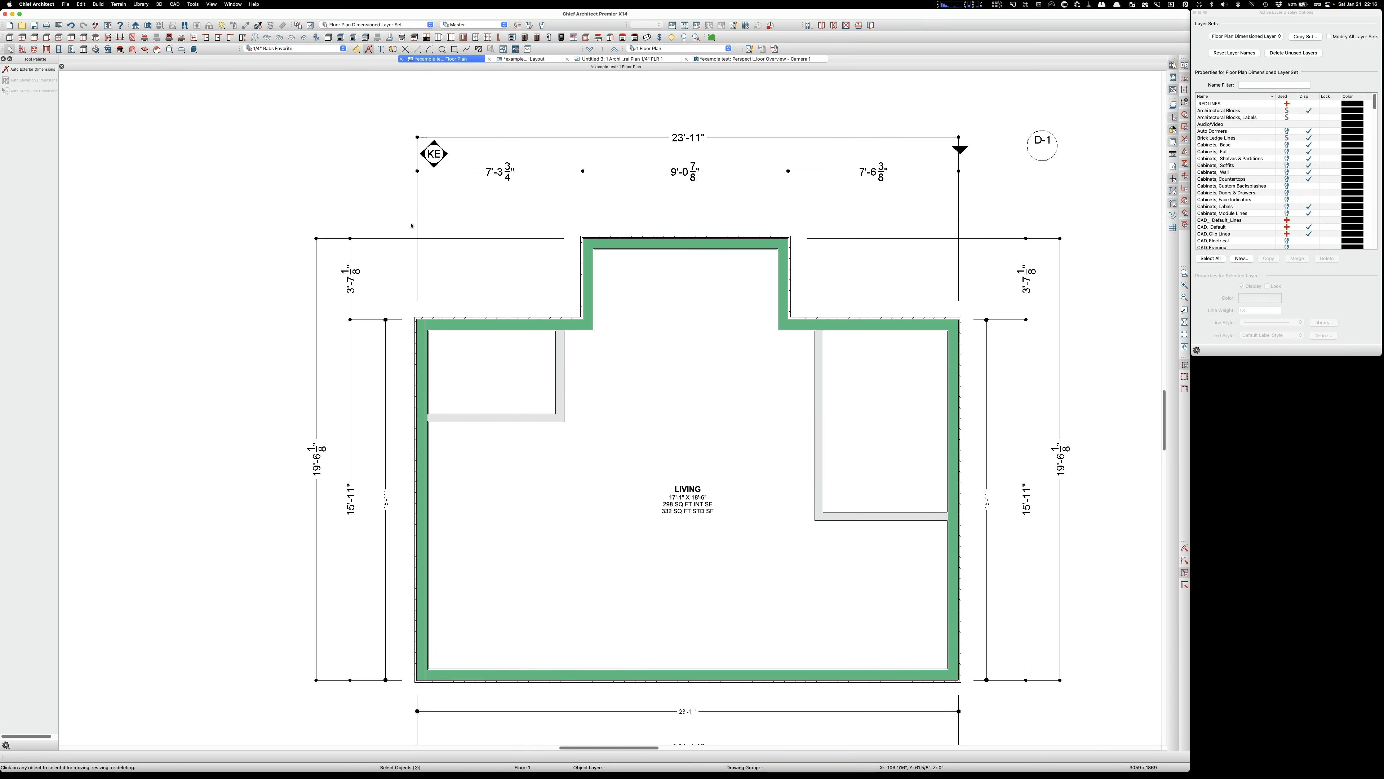
Step: Set the bump-out's two side walls each 7' in from the nearest outer corner of the building
scroll(559, 216, "down", 2)
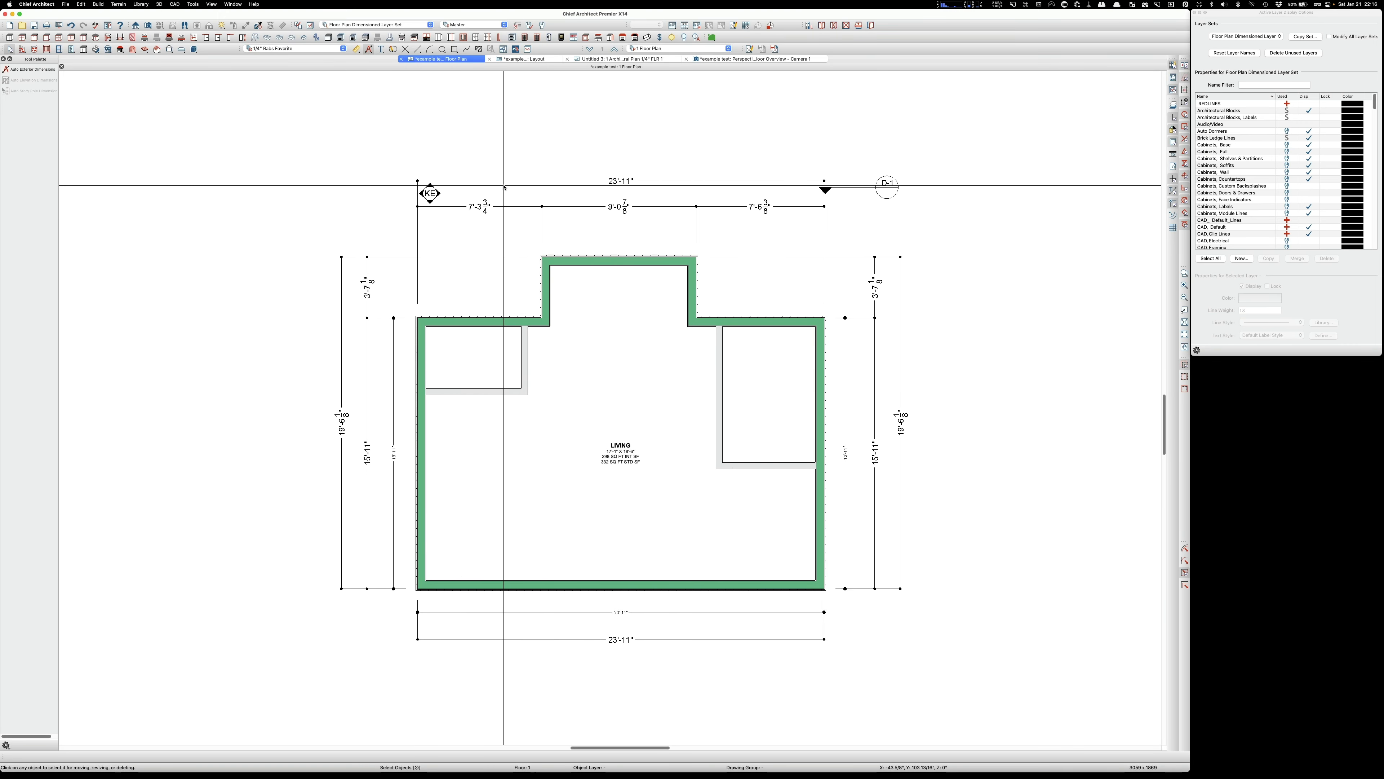
scroll(506, 200, "up", 1)
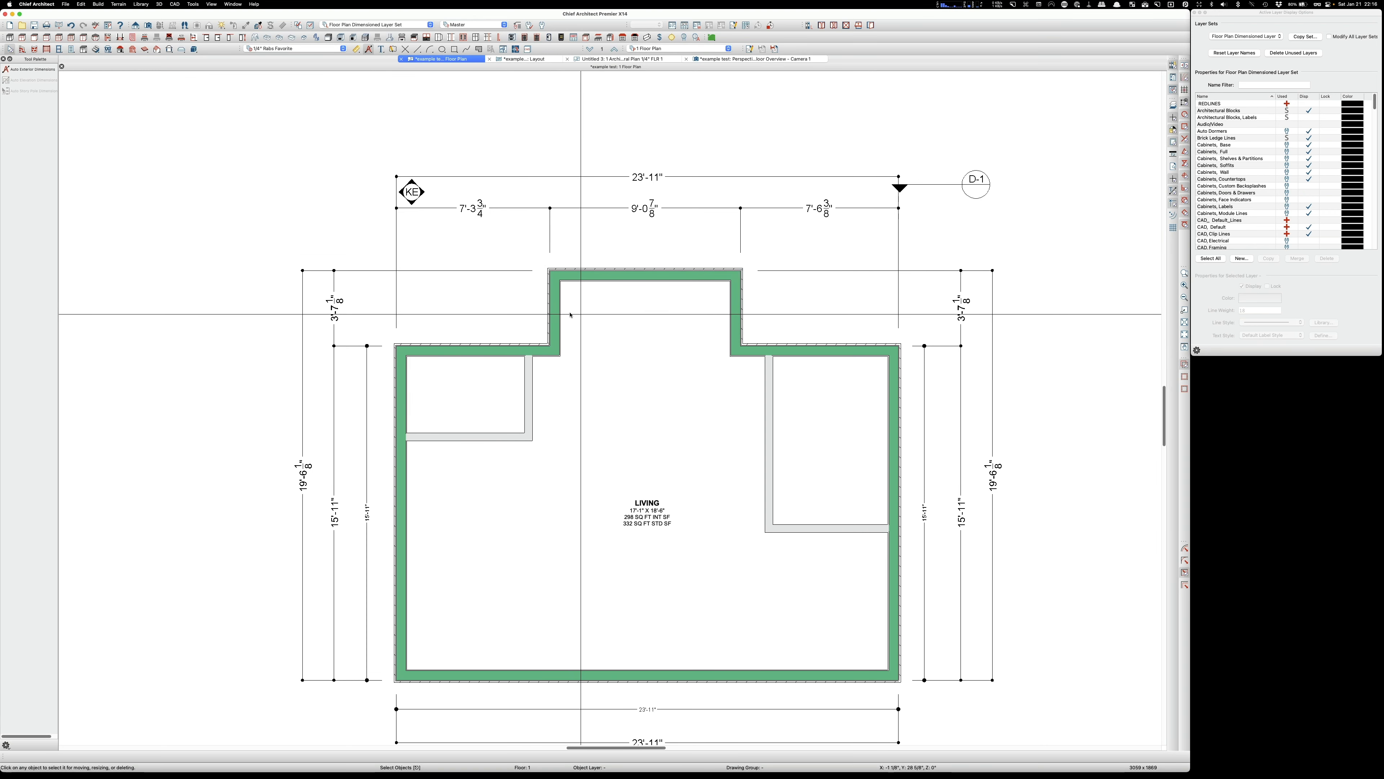
left_click(552, 311)
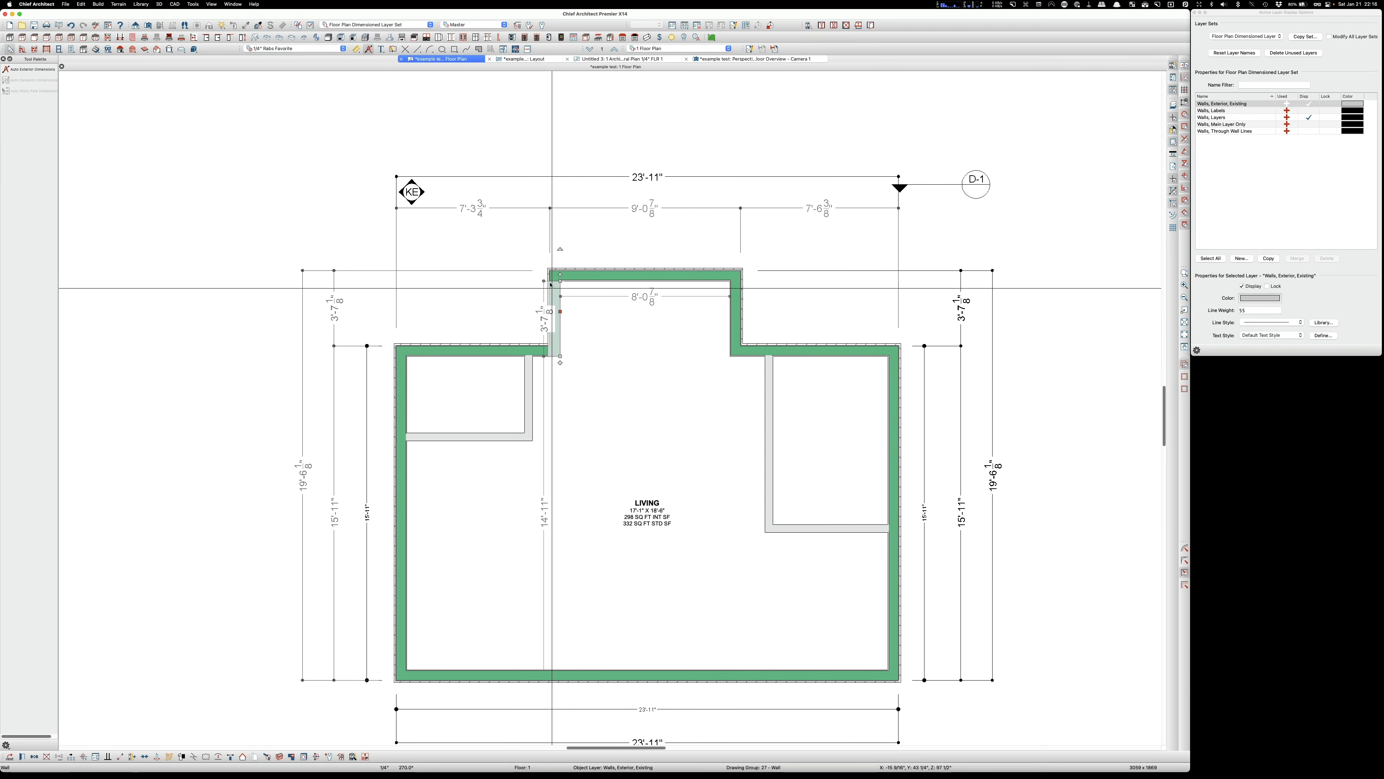
left_click(478, 210)
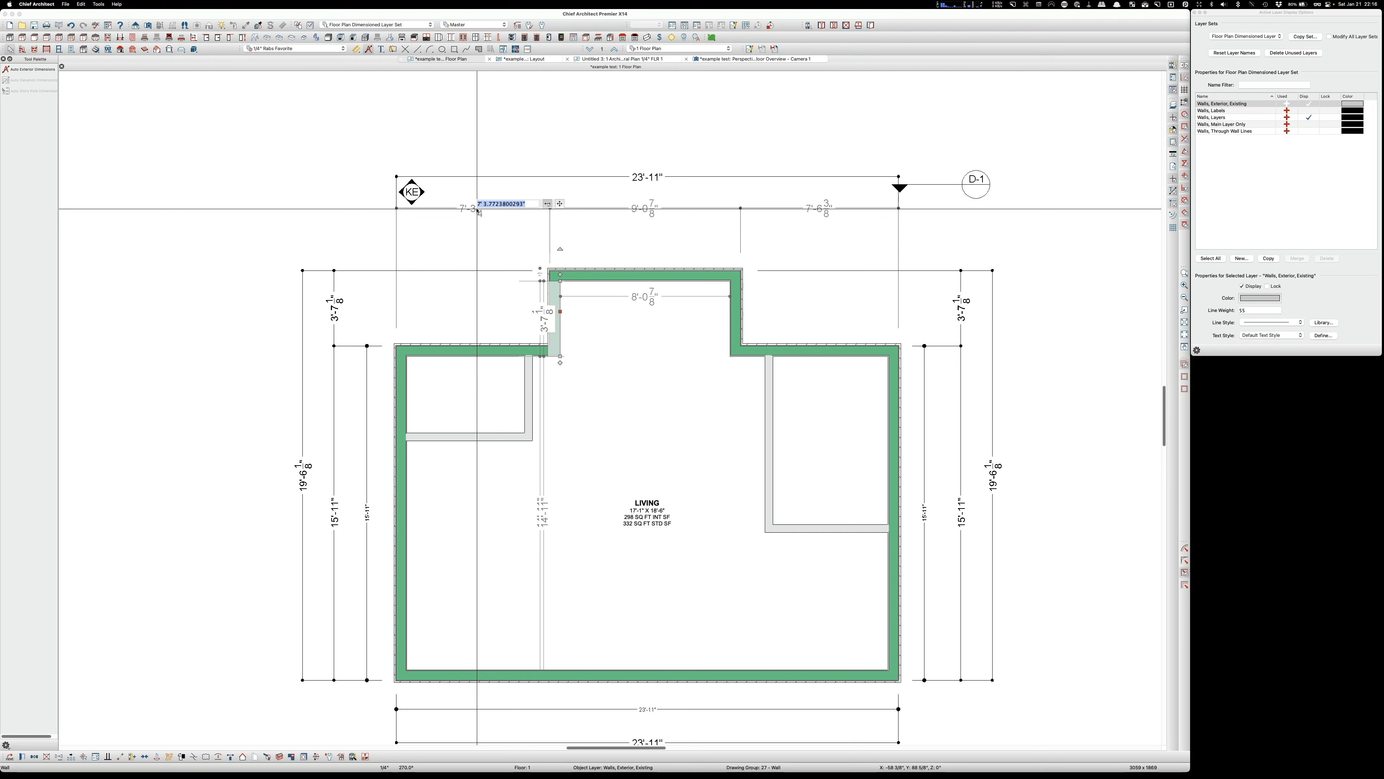
type("7'")
key("Return")
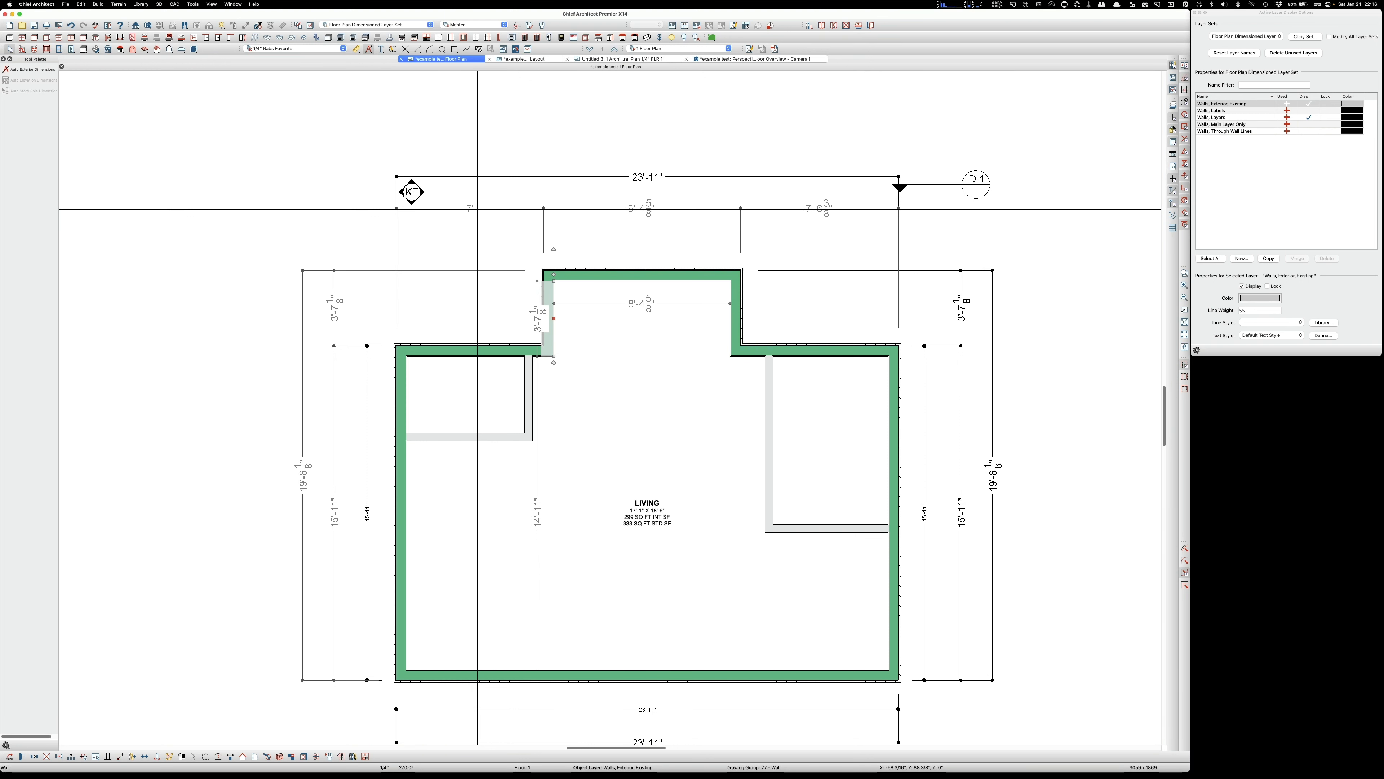
left_click(735, 307)
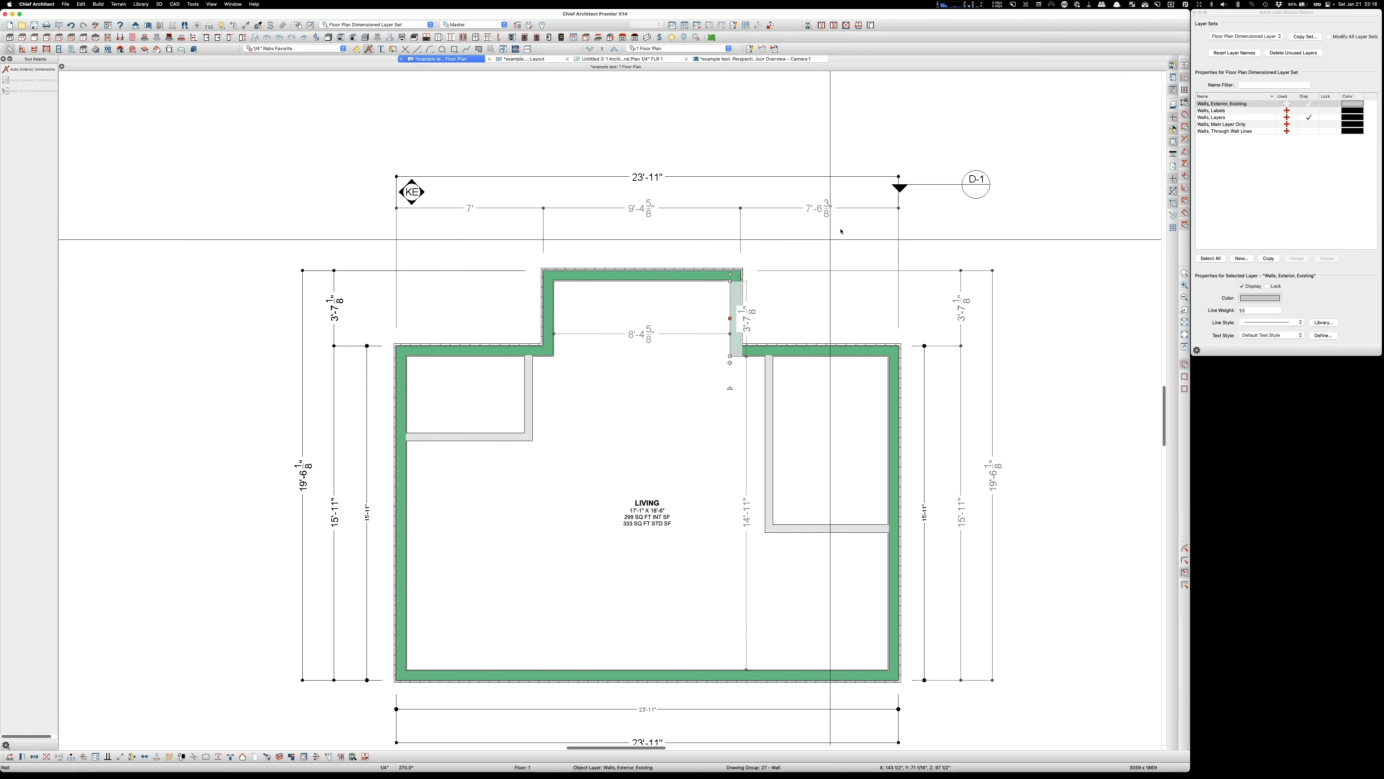
left_click(823, 211)
type("7'")
key("Return")
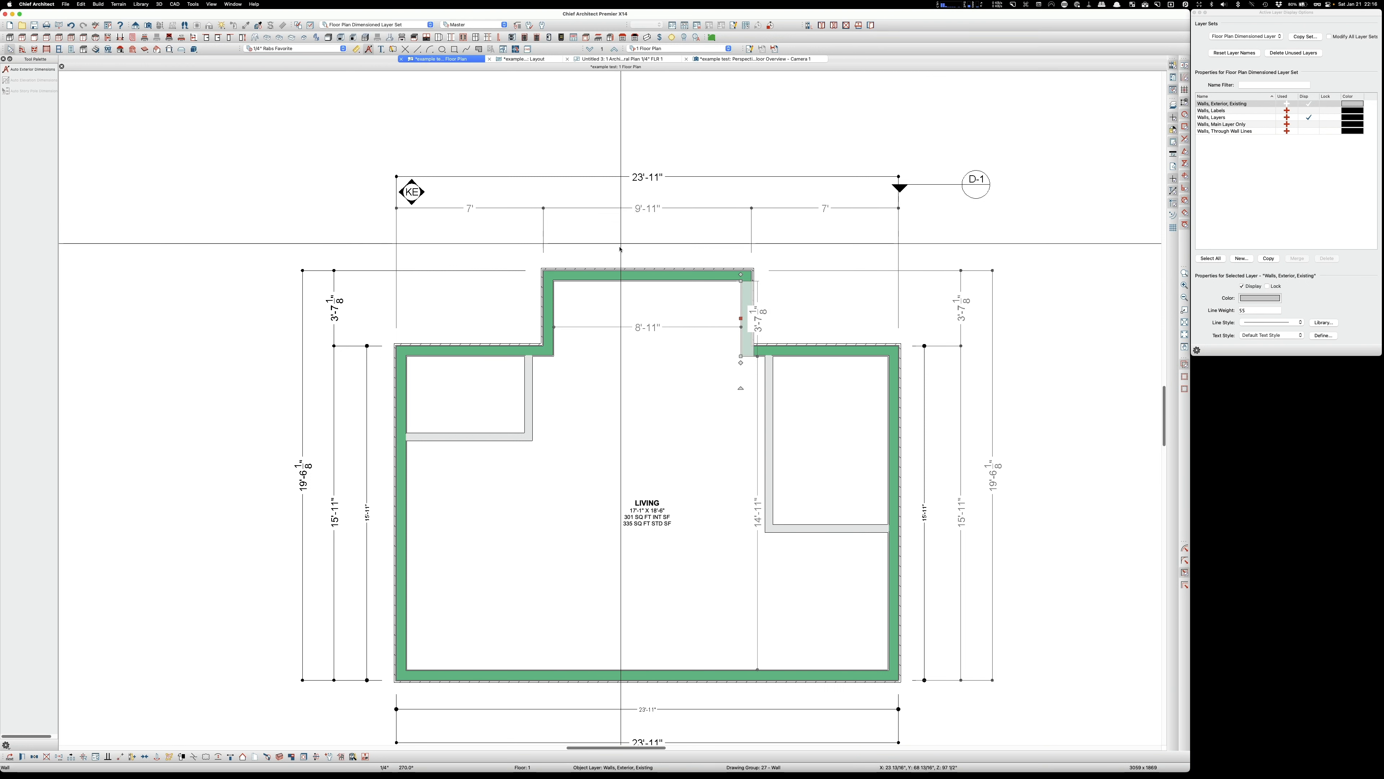
Step: Set the bump-out's depth to 3'-6" by repositioning its outer wall
left_click(612, 281)
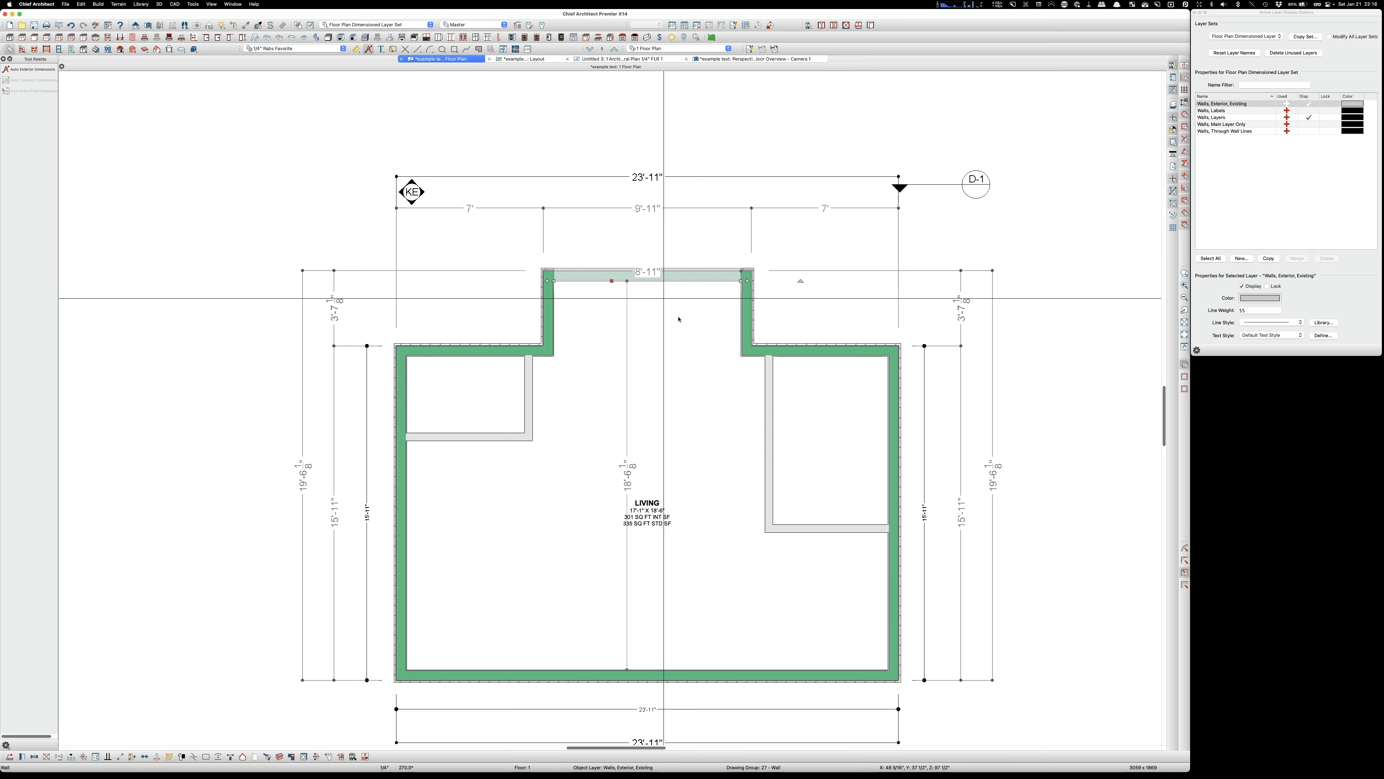
left_click(965, 312)
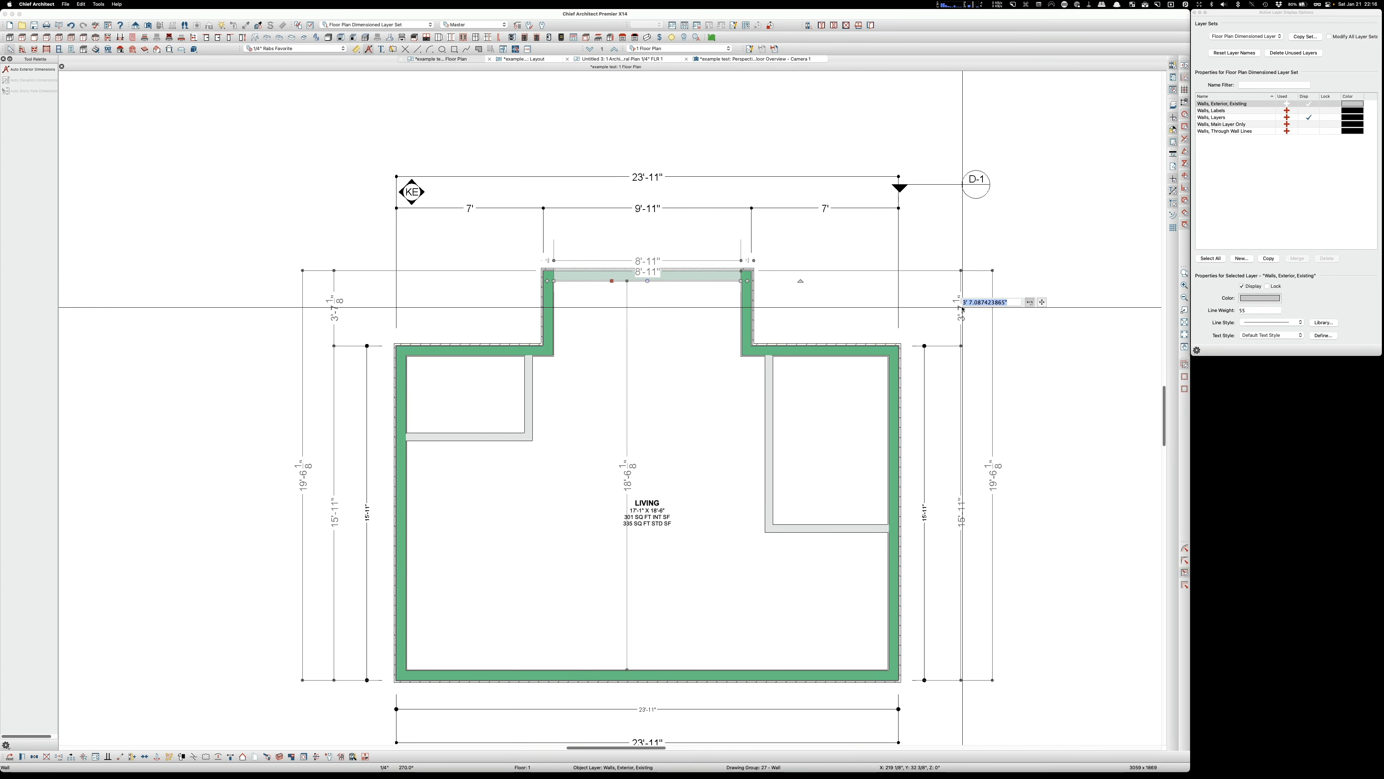
type("3'6\"")
key("Return")
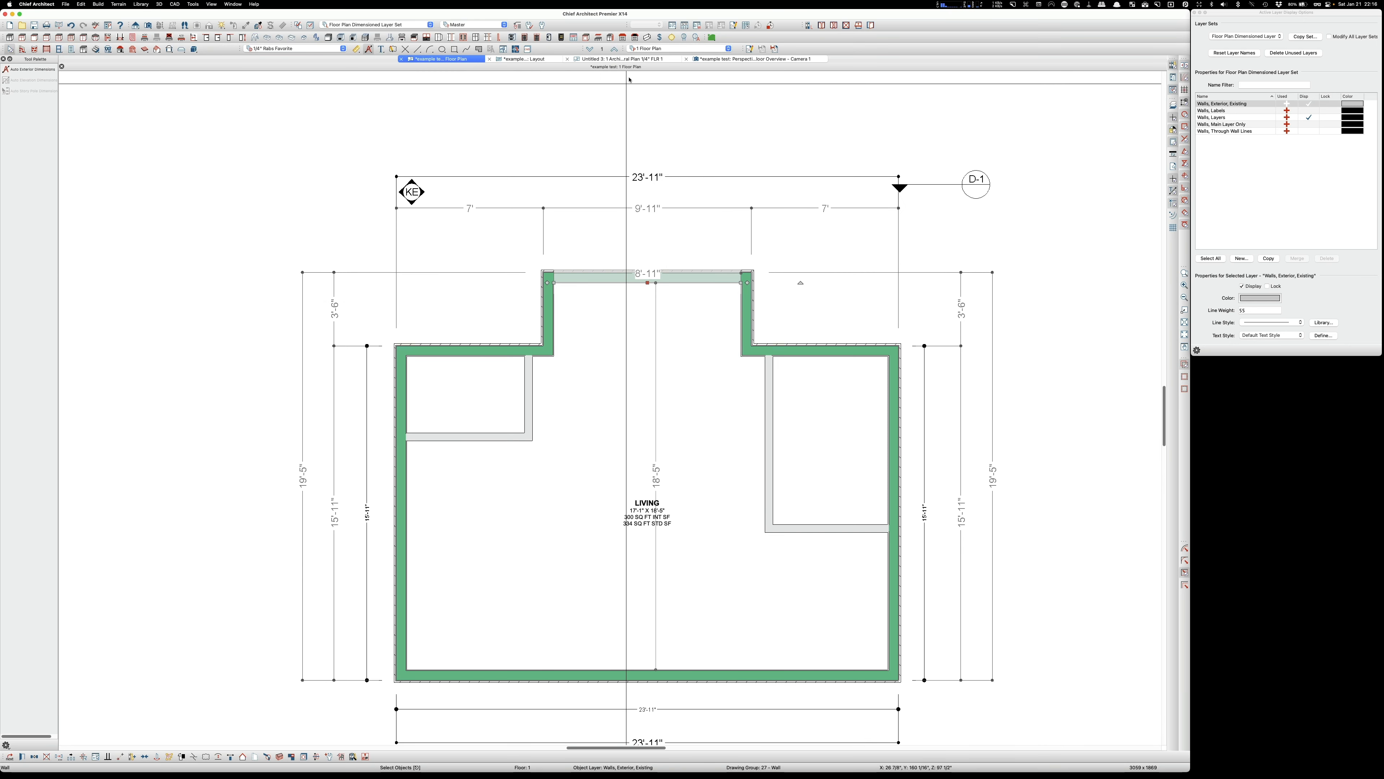
Step: Go down to the foundation level, then switch to the perspective camera view and examine the bump-out's foundation and floor joists
left_click(592, 51)
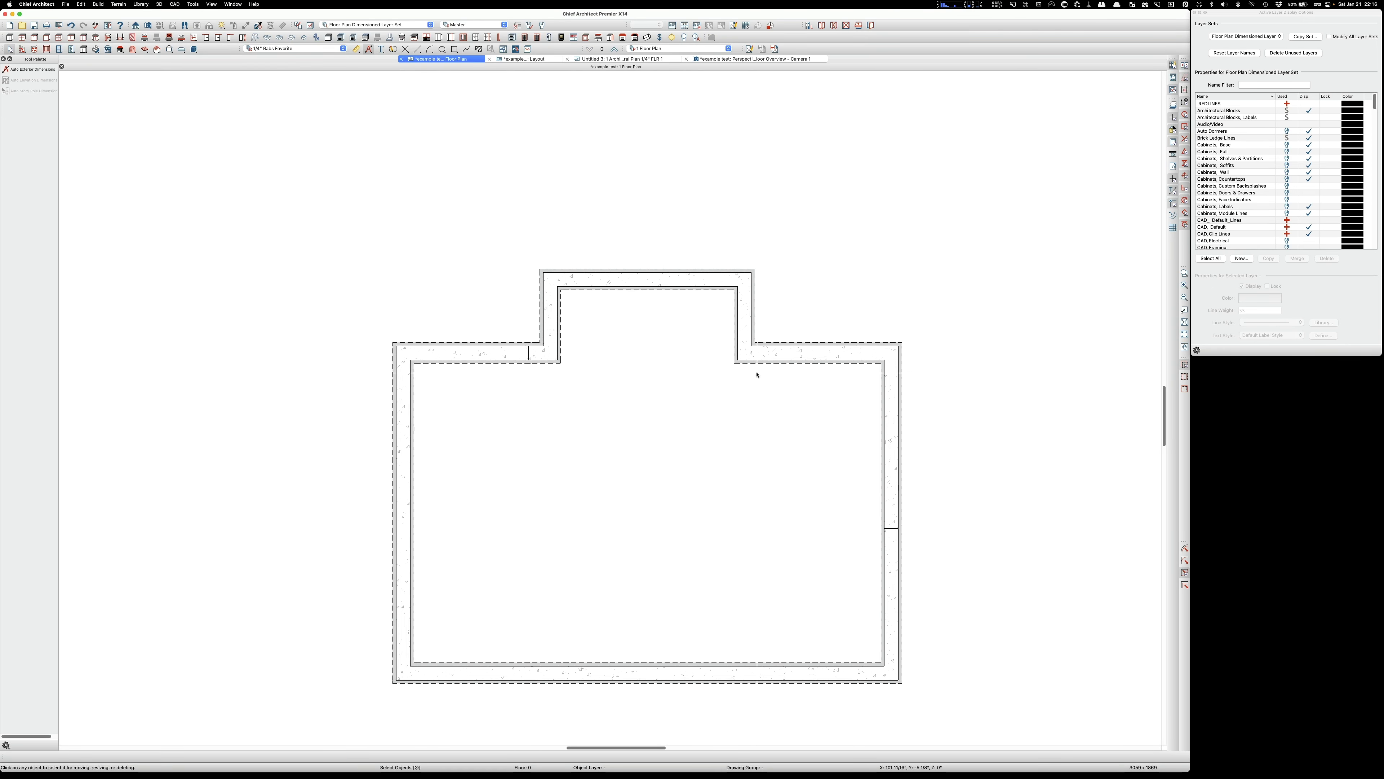
left_click(731, 59)
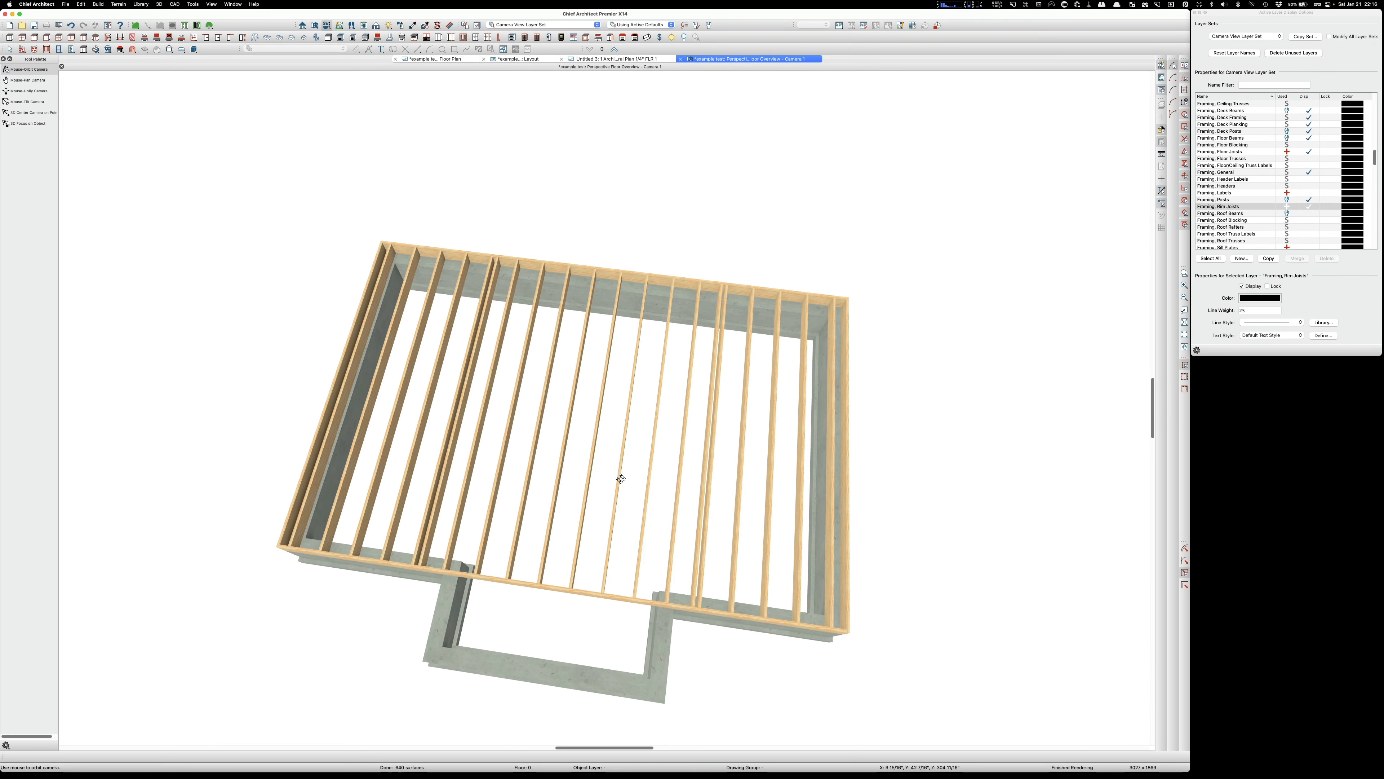
left_click_drag(904, 569, 868, 520)
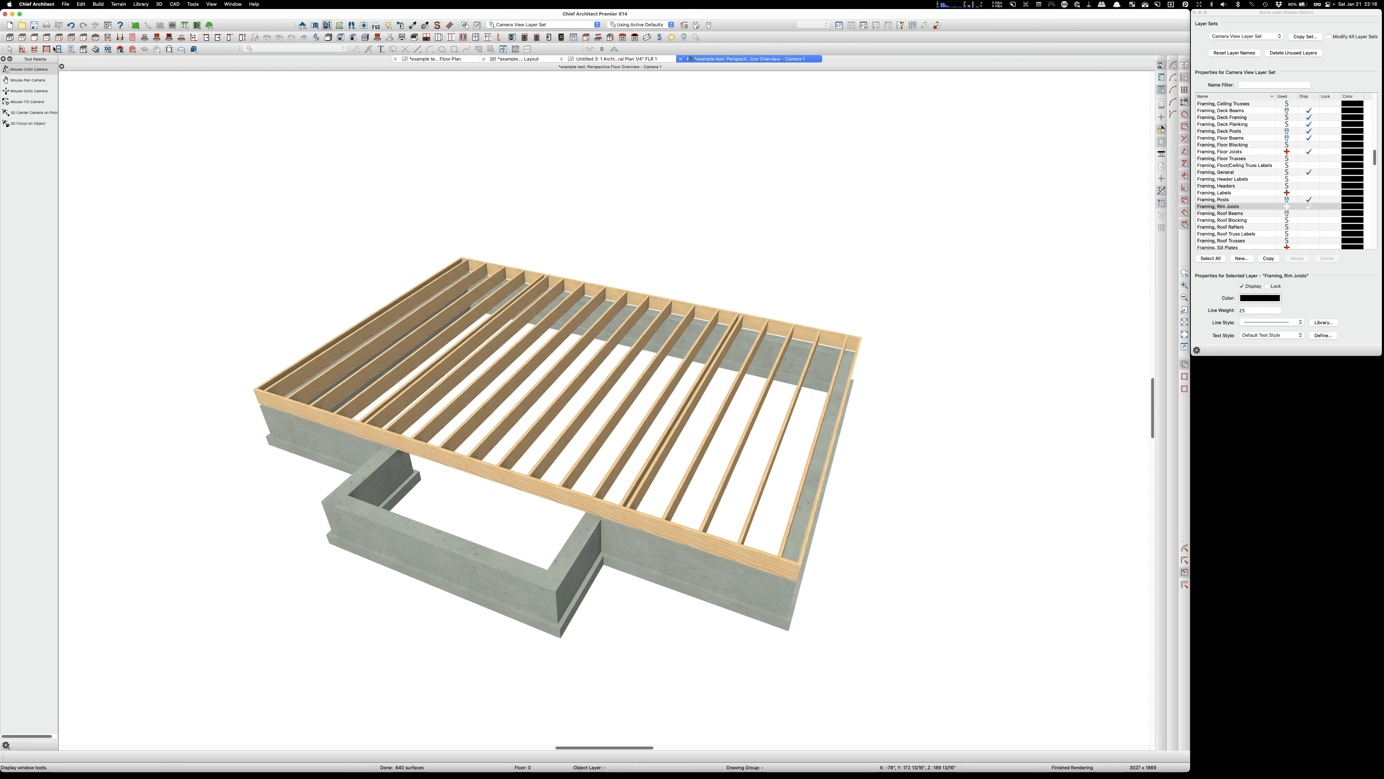
Step: Rebuild the Floor 1 framing with the existing settings and turn on display of the Framing, Sill Plates layer
left_click(132, 50)
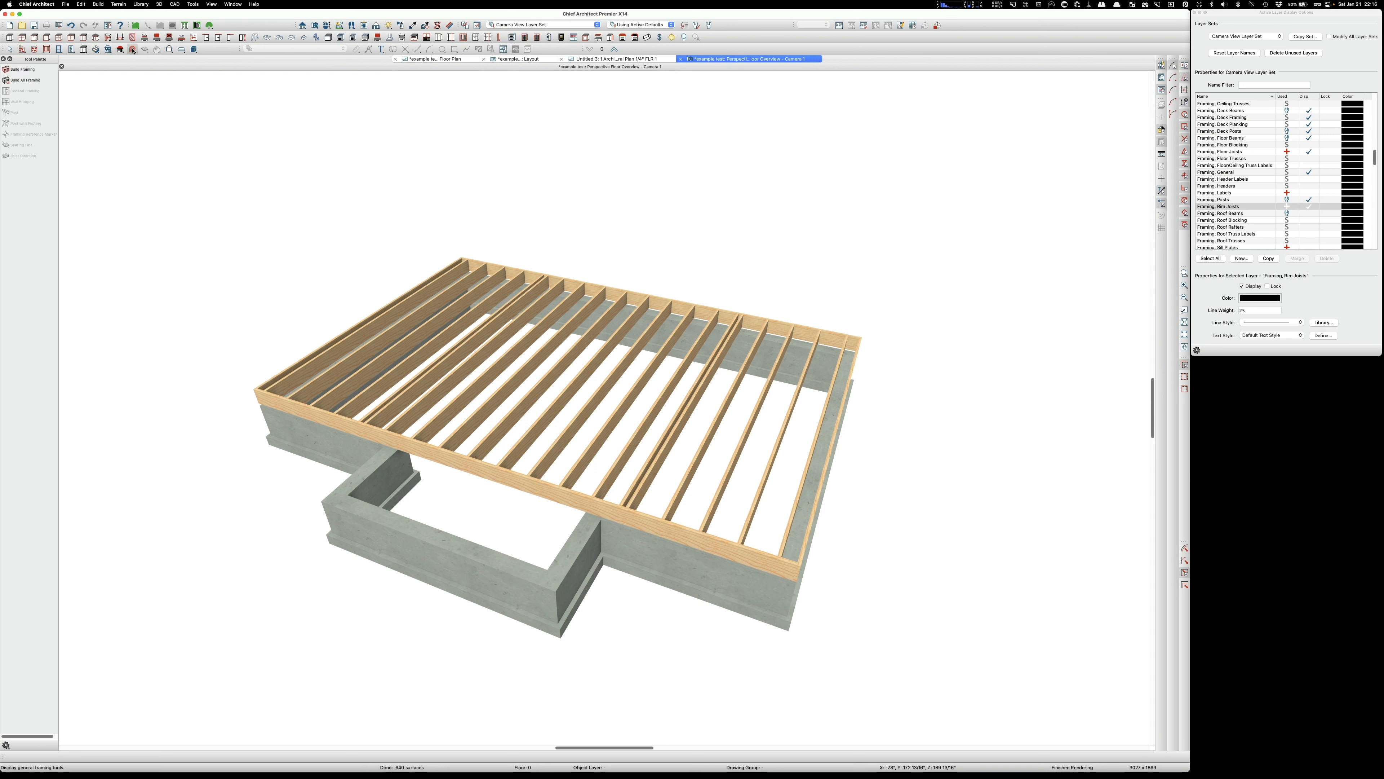
left_click(26, 70)
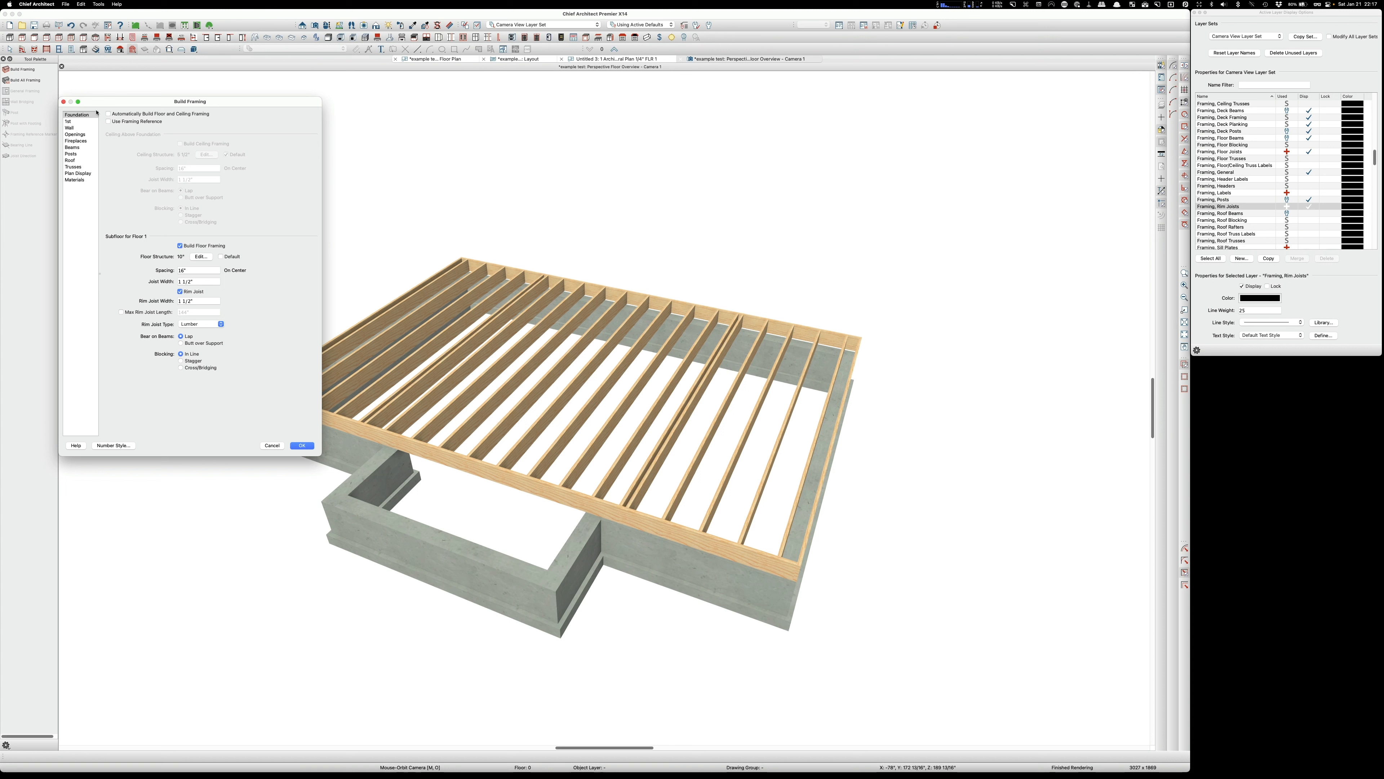
left_click(303, 446)
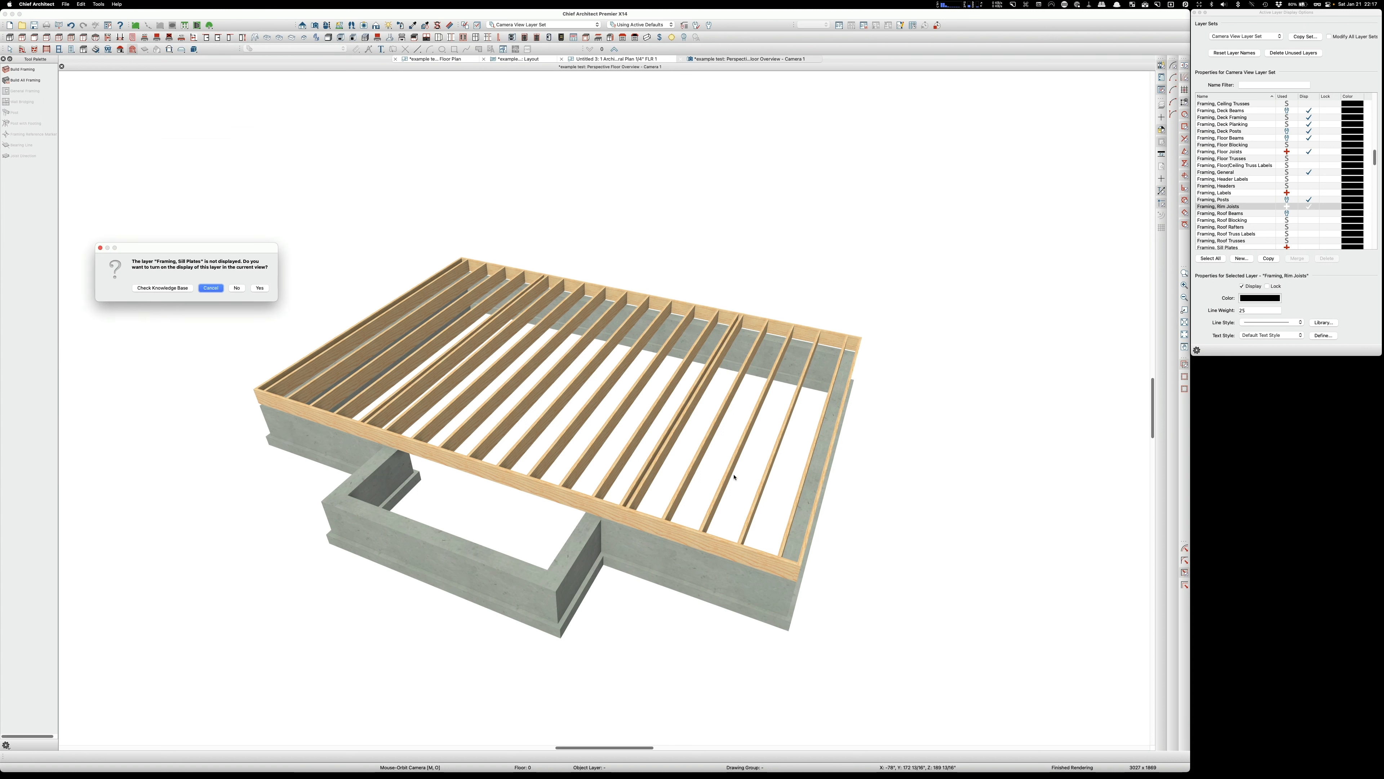
left_click(260, 289)
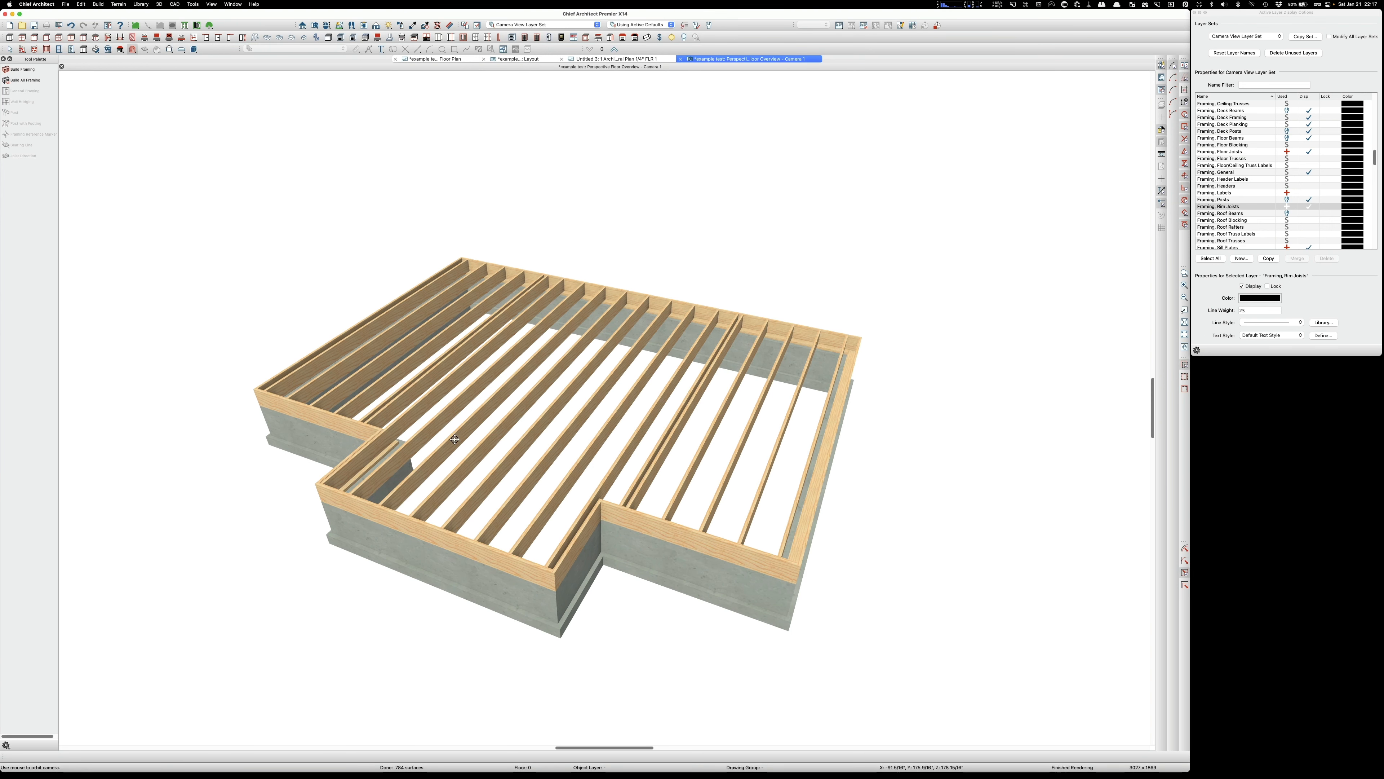
Step: Assign CA-B Pressure Treated Lumber to the sill plate on the wall beside the bump-out, turning off Automatic Floor/Ceiling Framing to proceed
left_click_drag(428, 472, 587, 501)
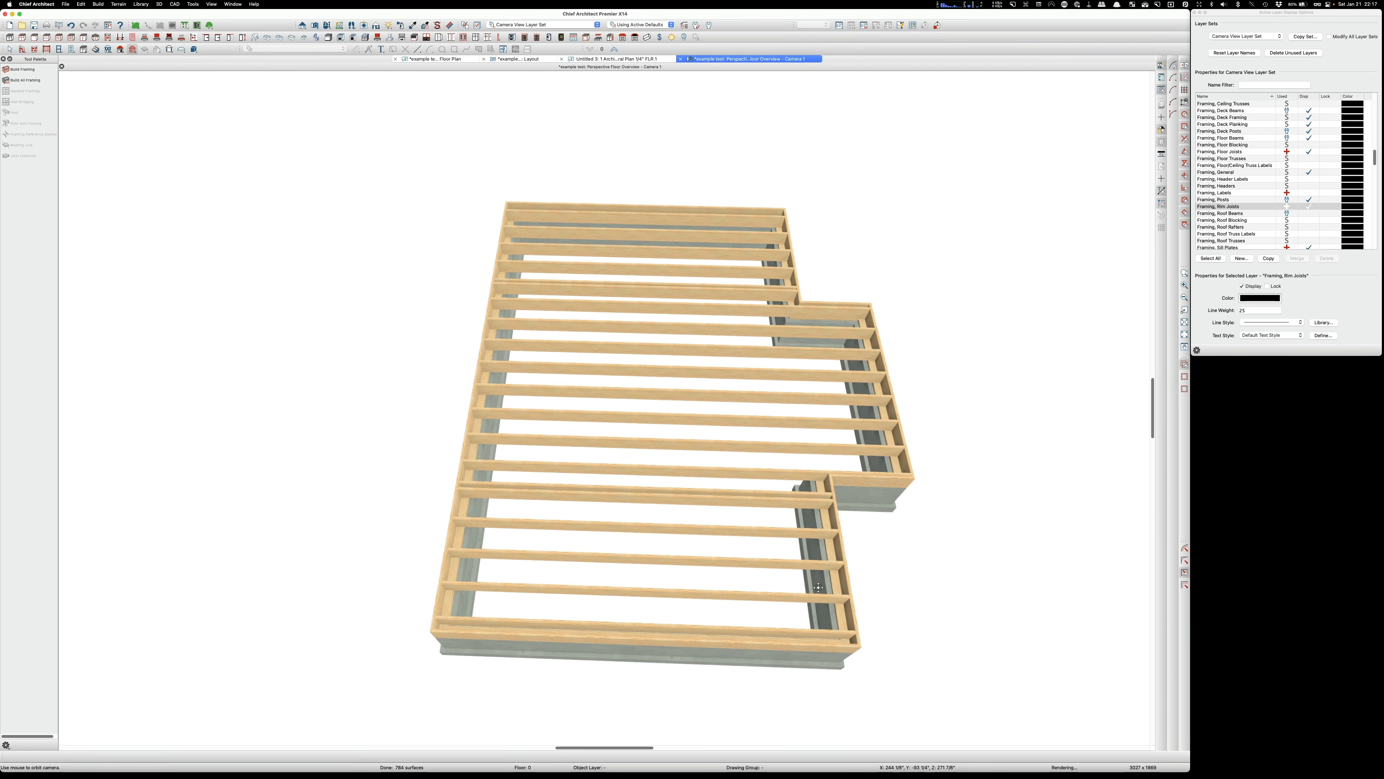
scroll(835, 542, "up", 5)
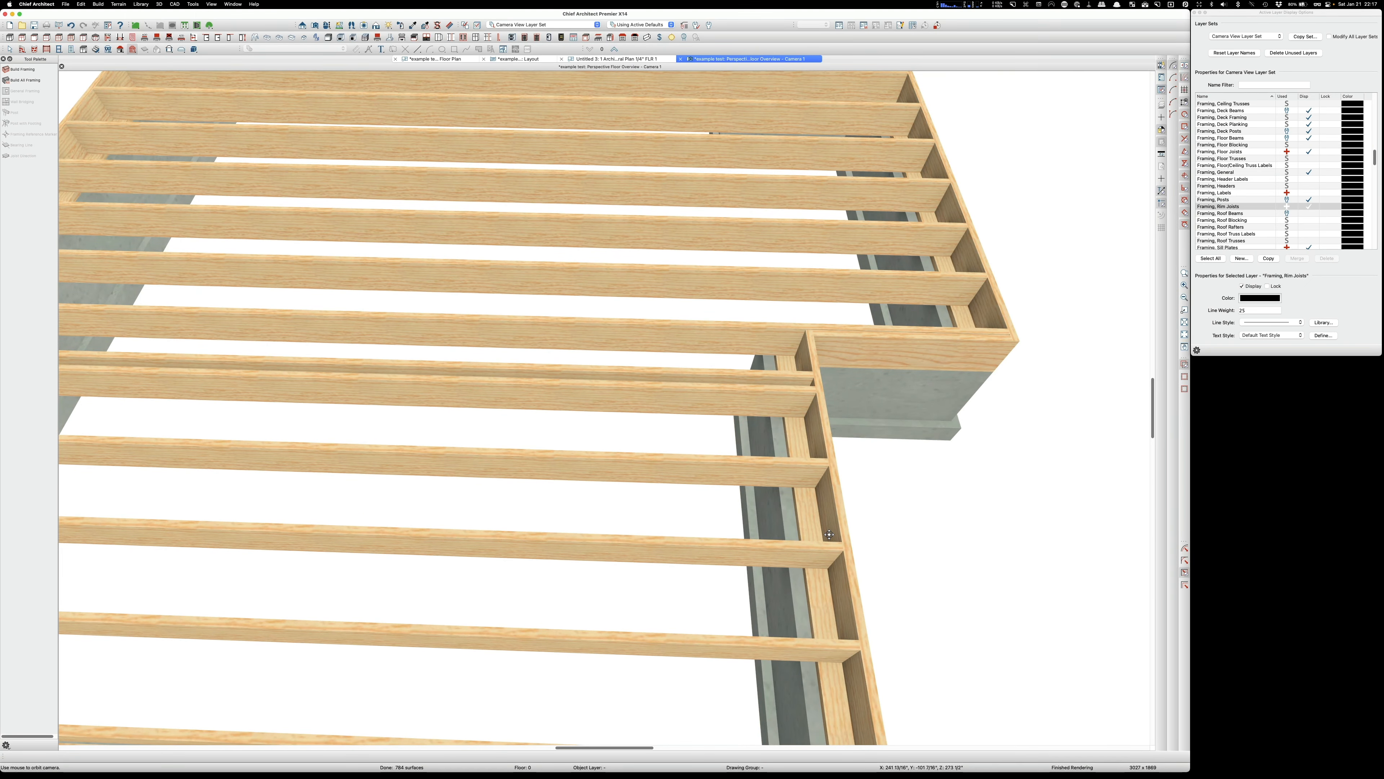
double_click(815, 519)
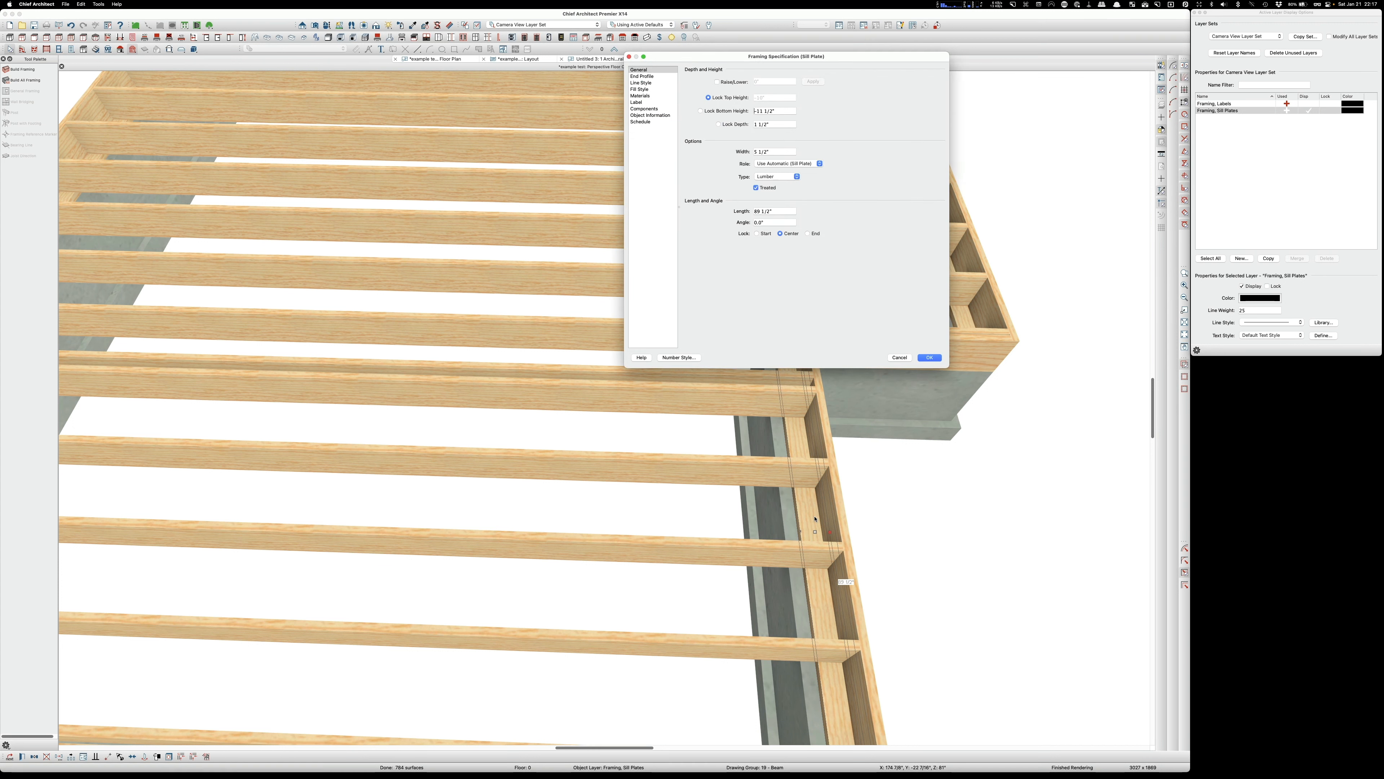
left_click(645, 96)
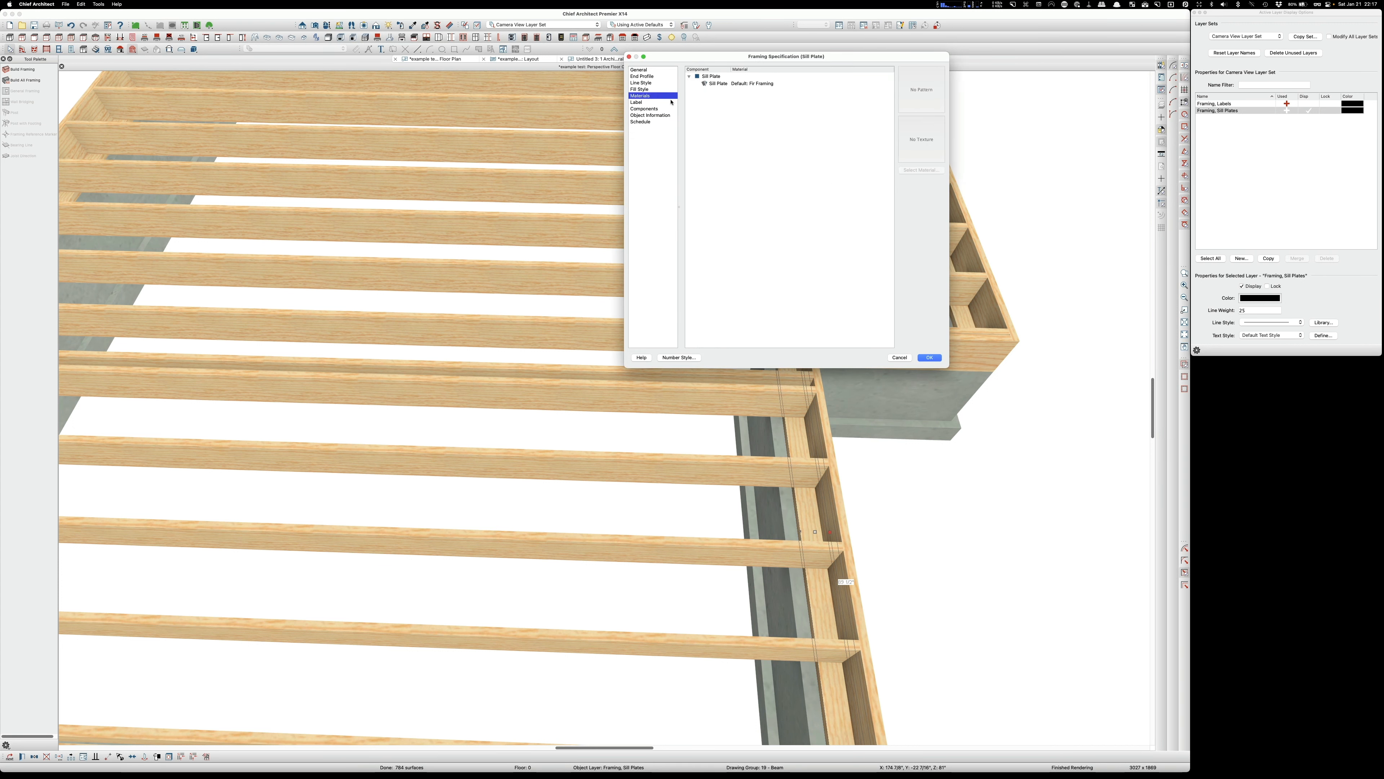
left_click(772, 84)
left_click(921, 169)
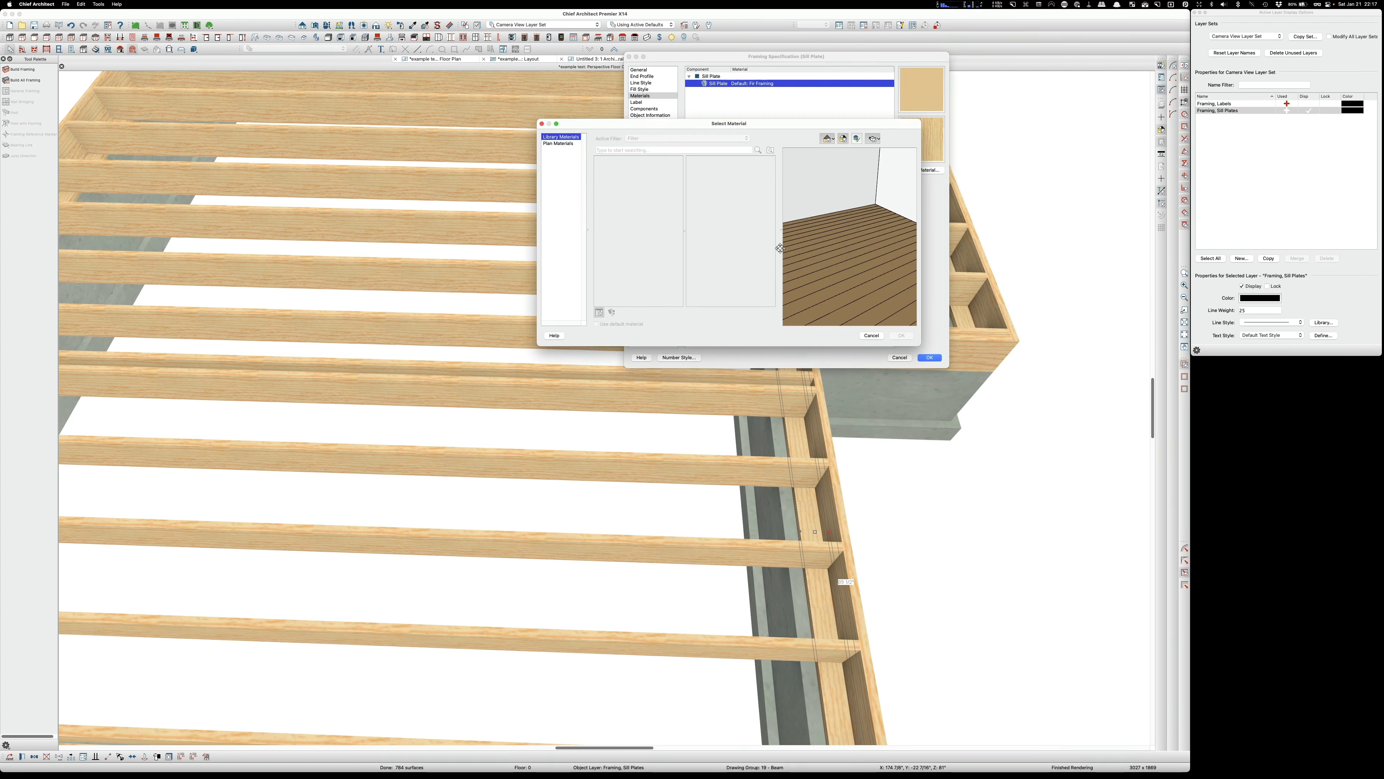
left_click(598, 160)
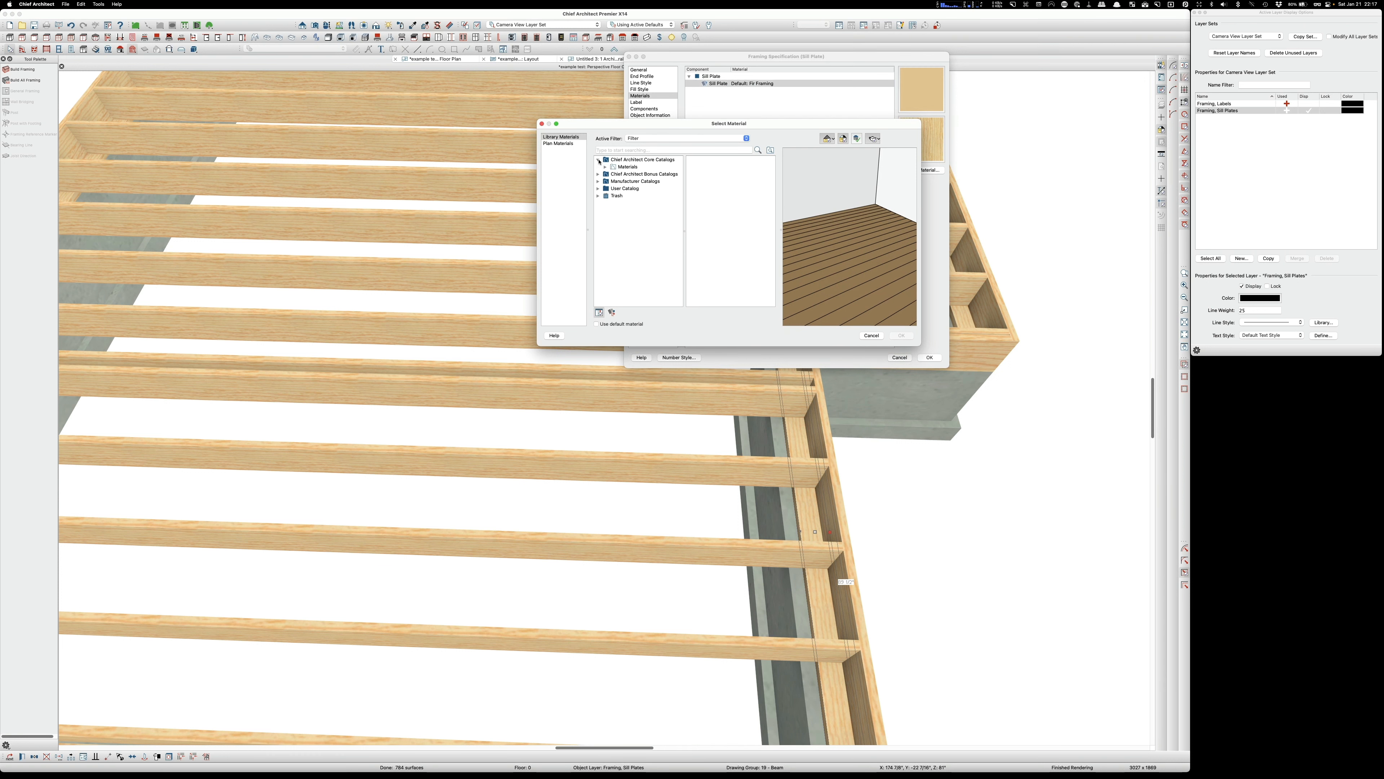
left_click(606, 167)
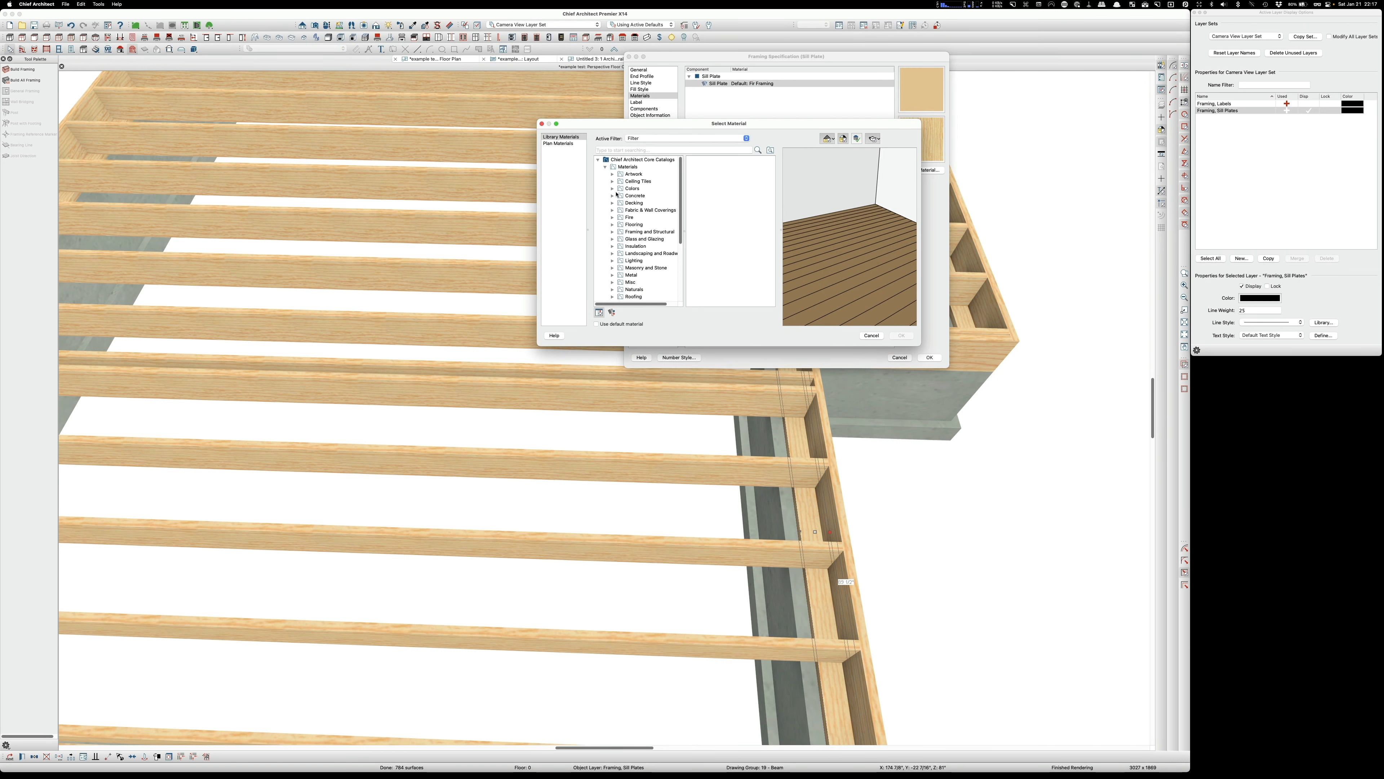
left_click(613, 231)
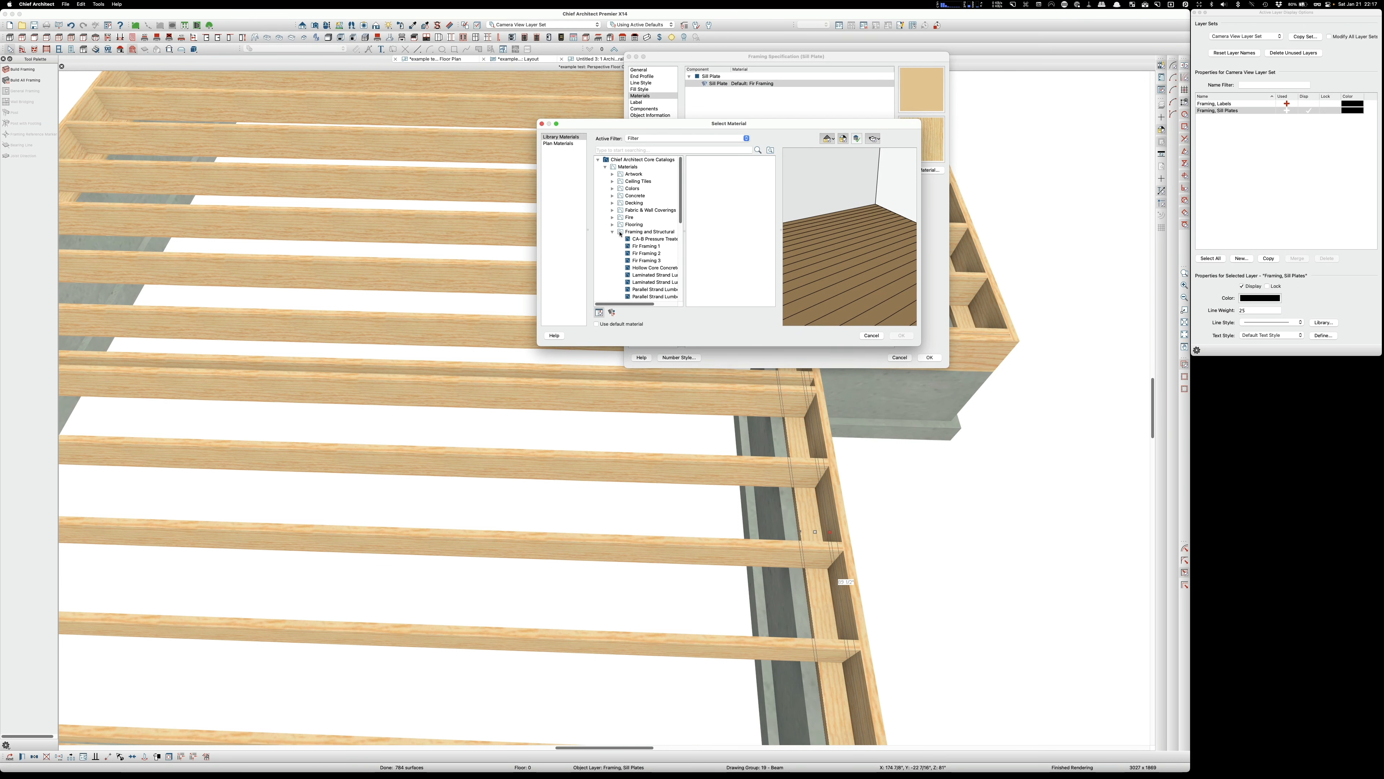
left_click(641, 240)
left_click(903, 335)
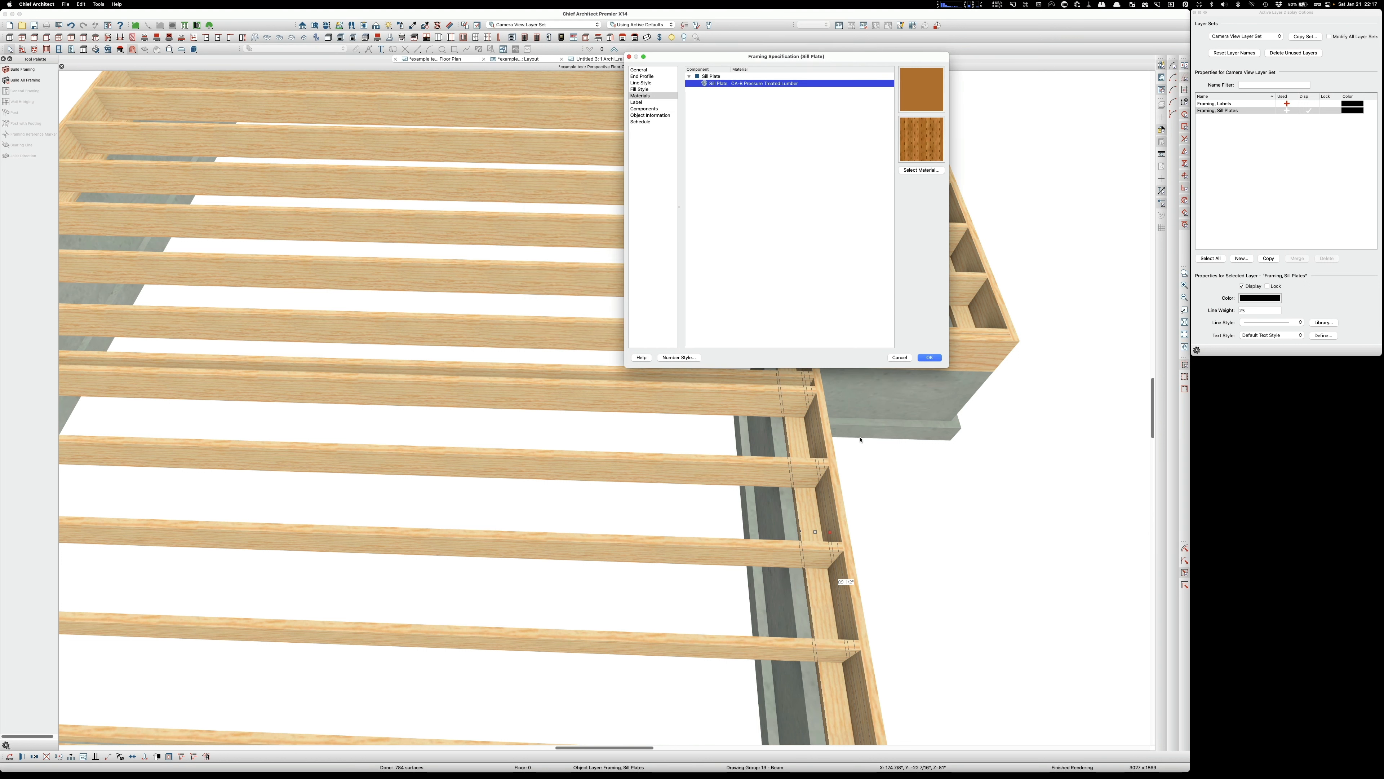
left_click(936, 357)
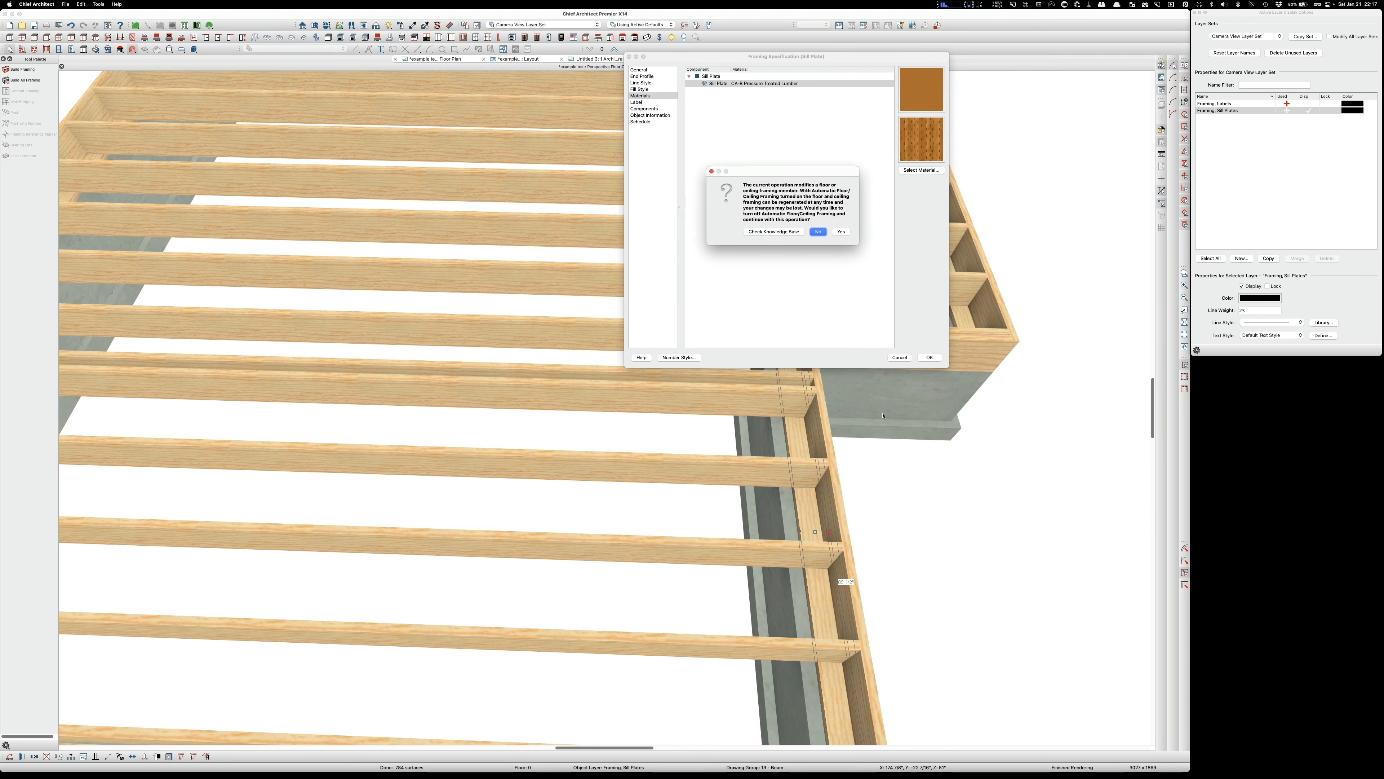
left_click(841, 232)
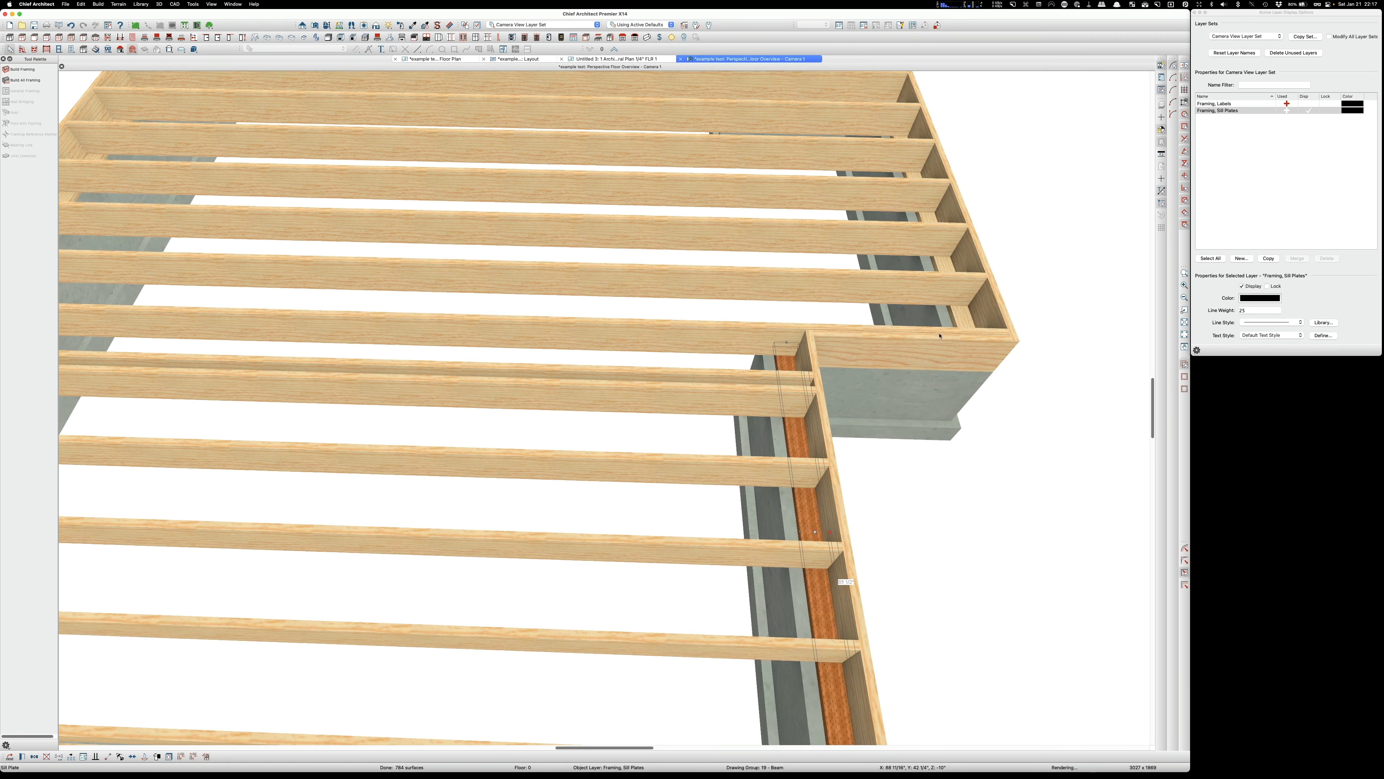
Step: Try to apply the pressure treated lumber to the other sill plates with the Material Painter in floor-wide mode, and undo it
scroll(788, 564, "down", 5)
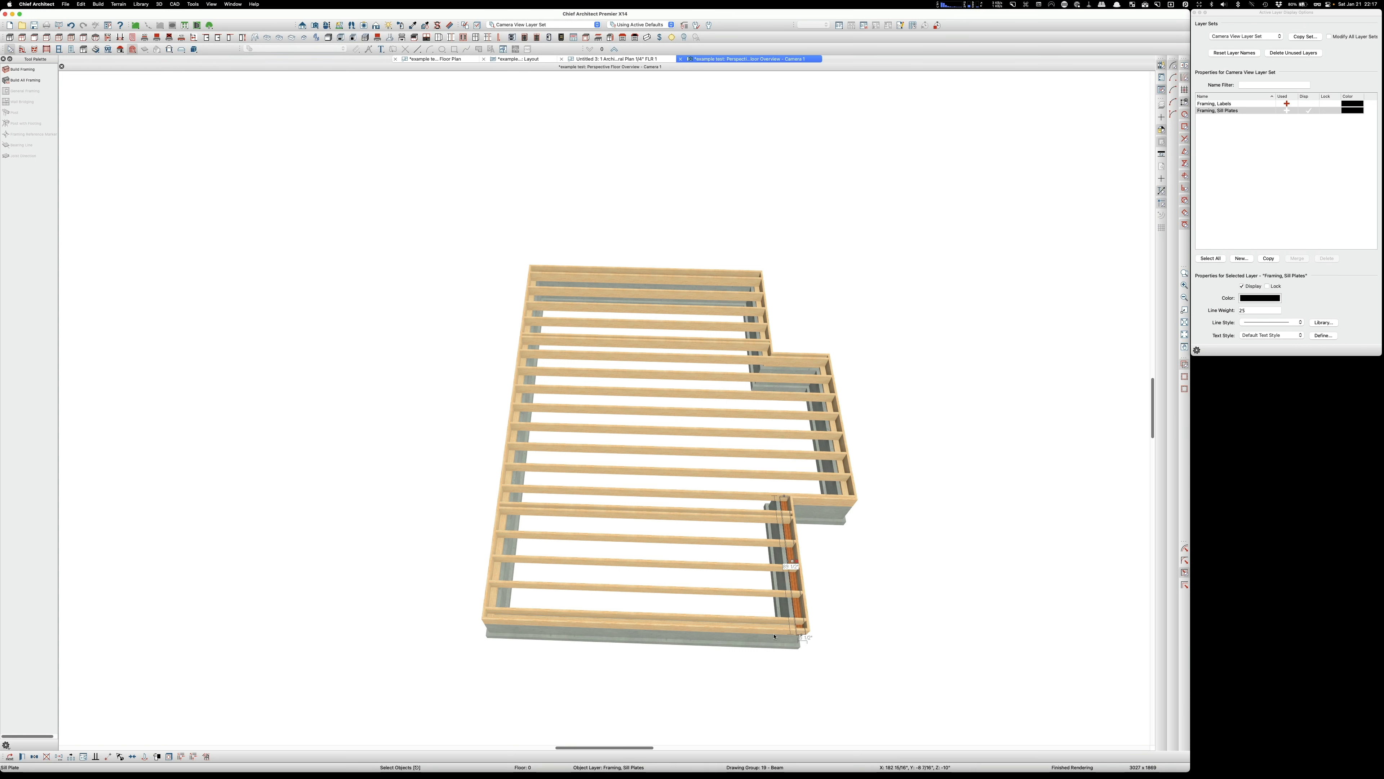
scroll(823, 485, "up", 3)
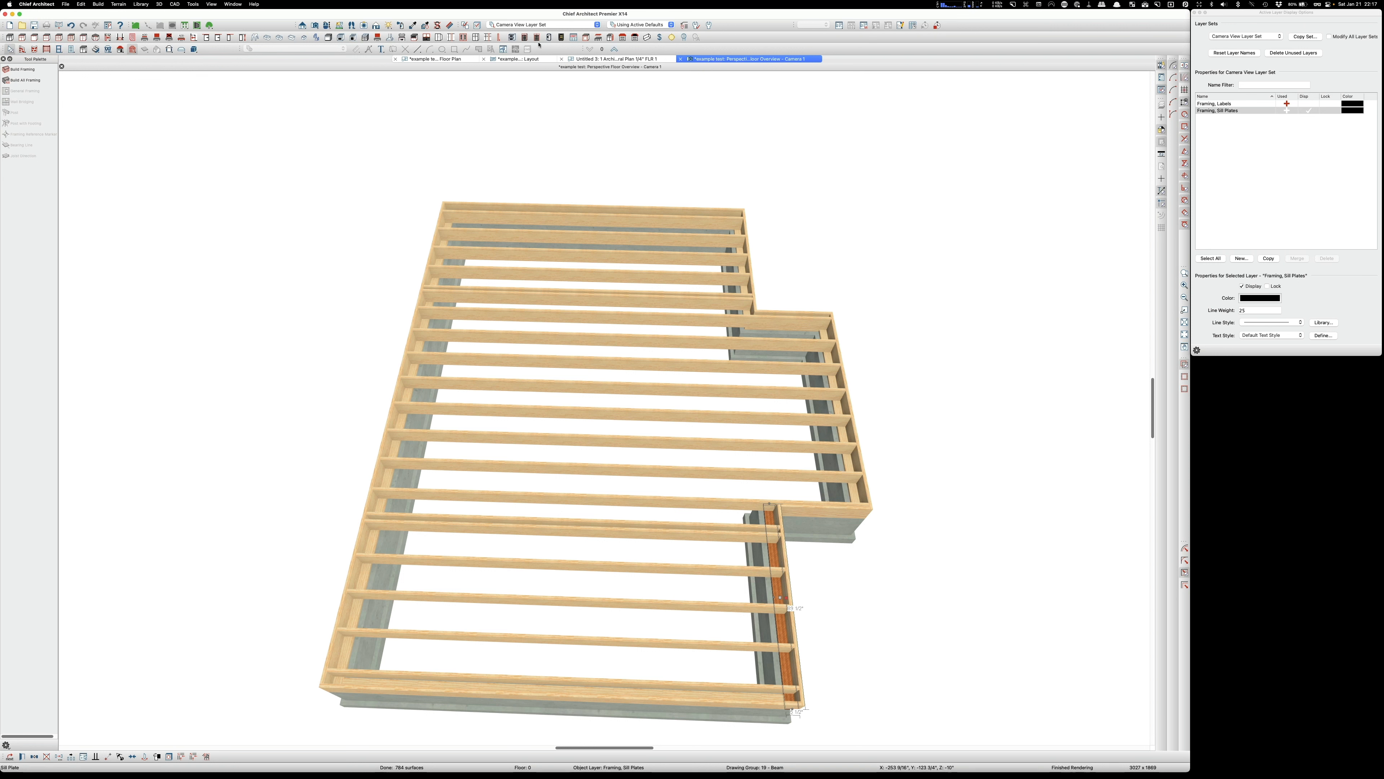
left_click(413, 26)
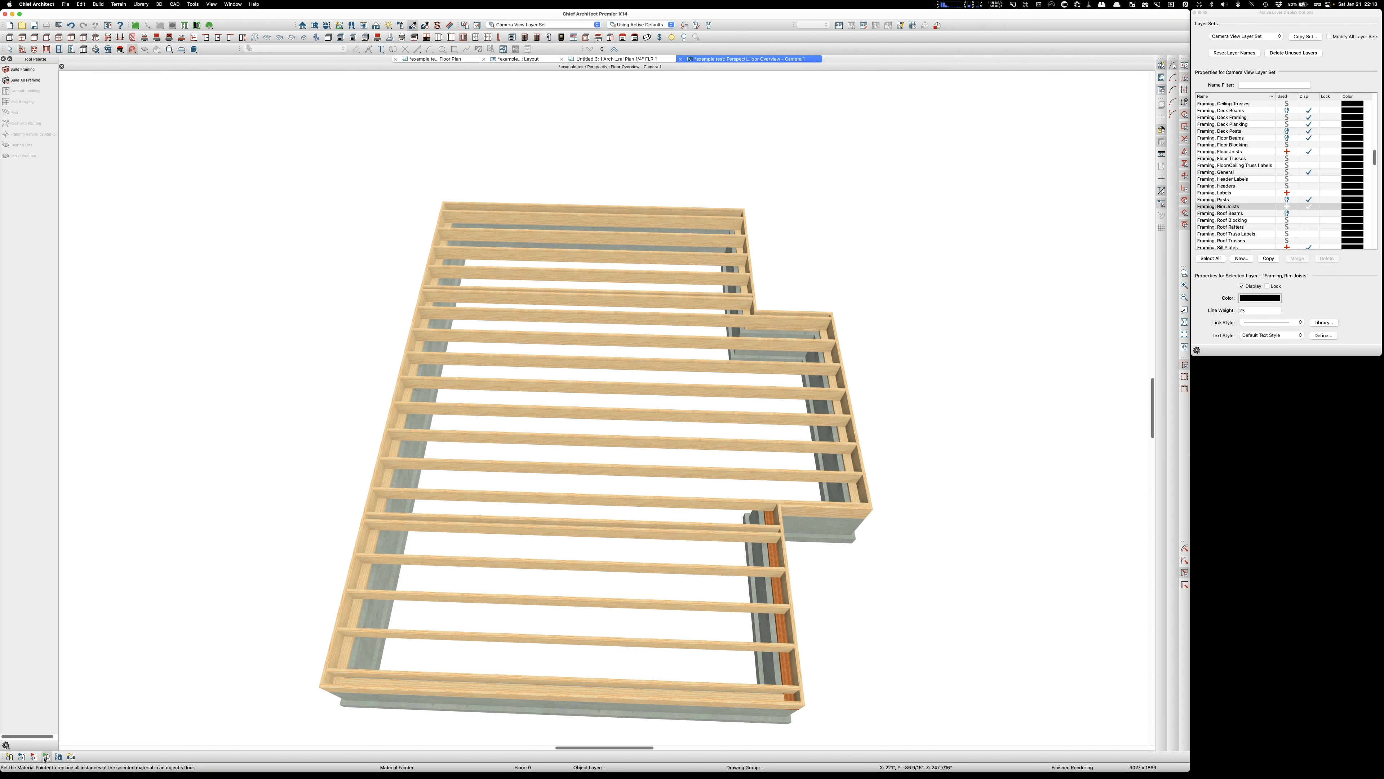
left_click(376, 541)
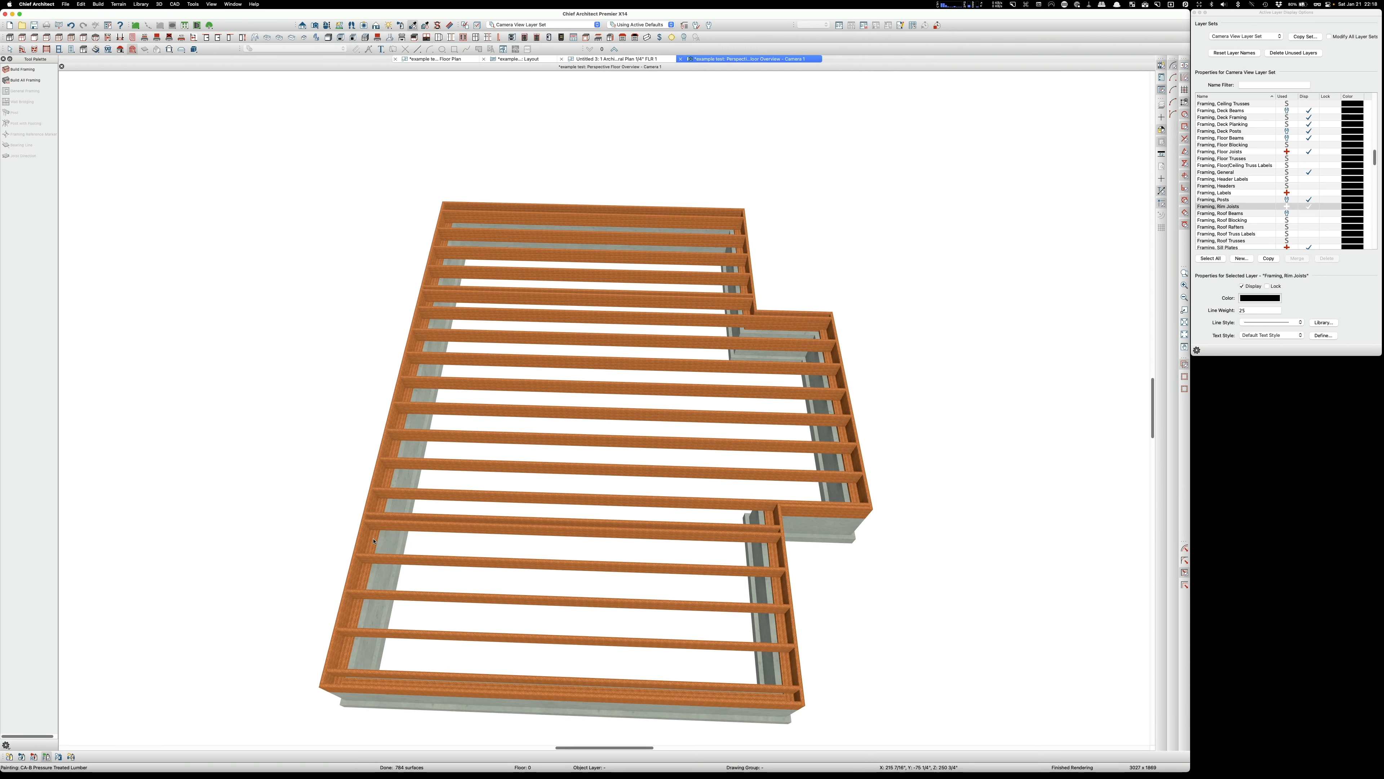
key("super+z")
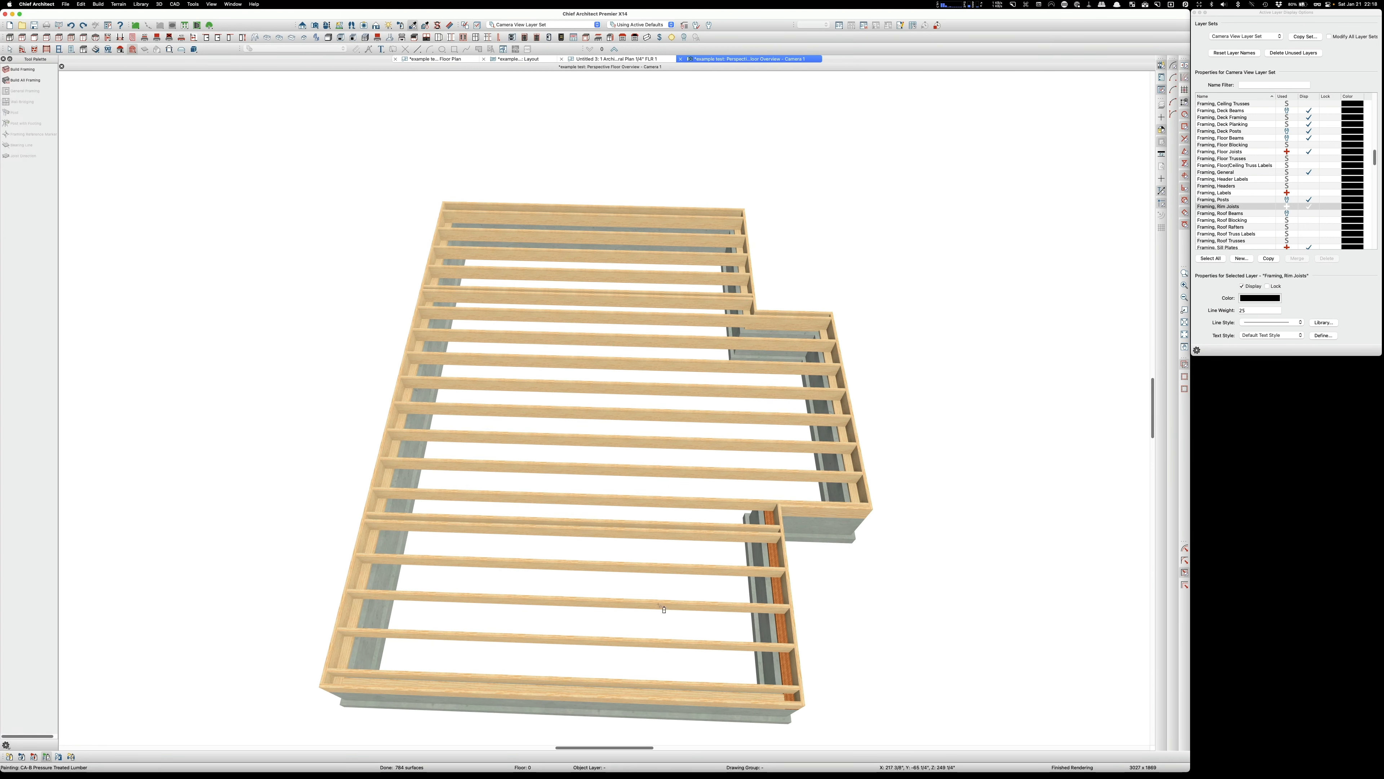
Step: Paint CA-B Pressure Treated Lumber individually onto the sill plates of the long wall, near end wall, bump-out and adjoining wall section
left_click(20, 756)
left_click(376, 545)
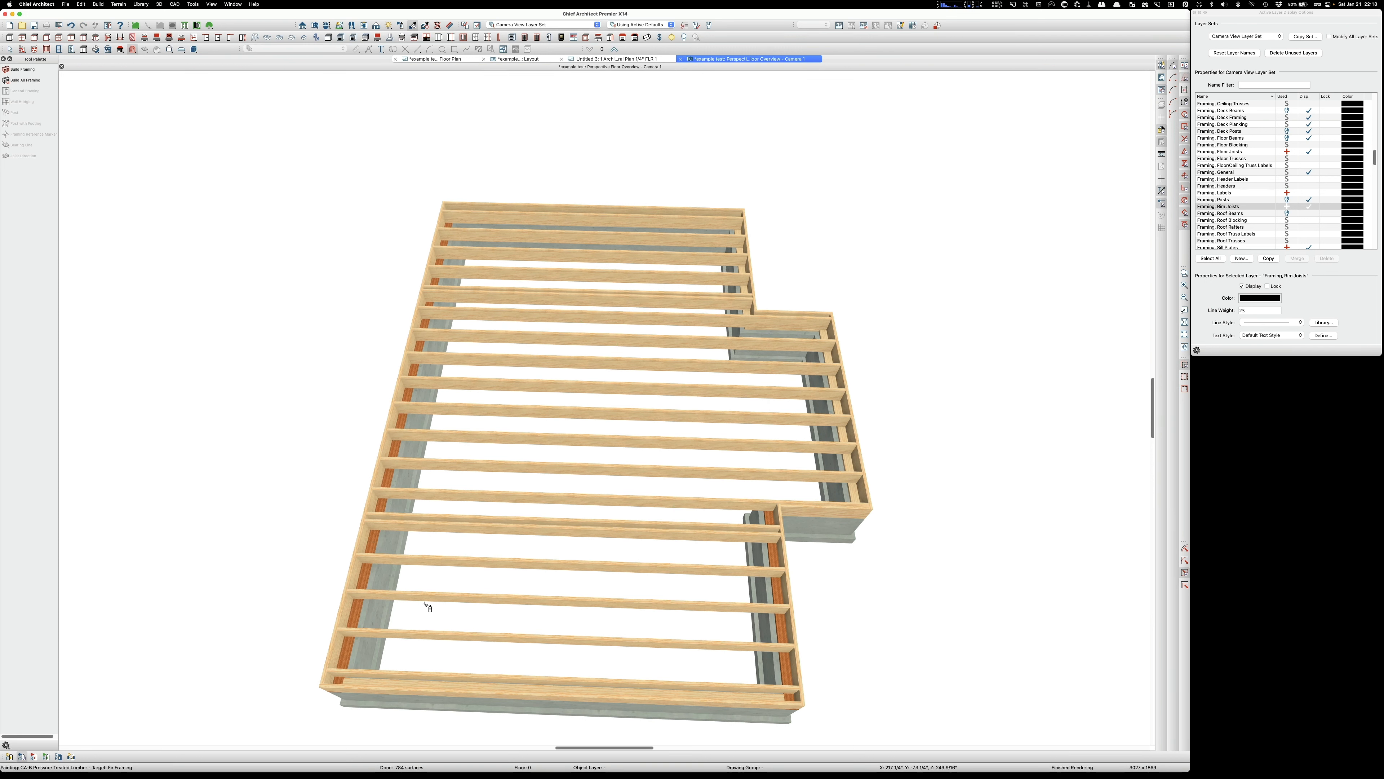
left_click(443, 690)
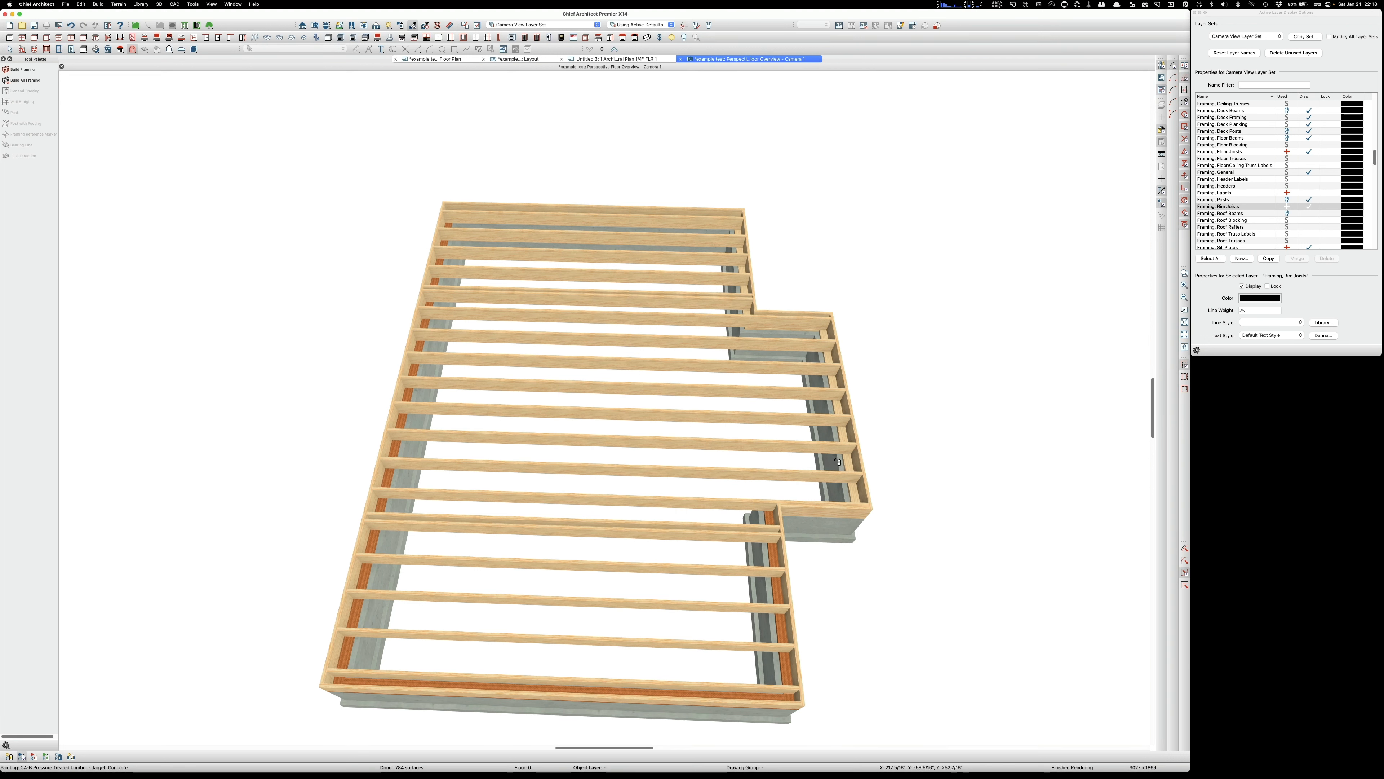
left_click(846, 440)
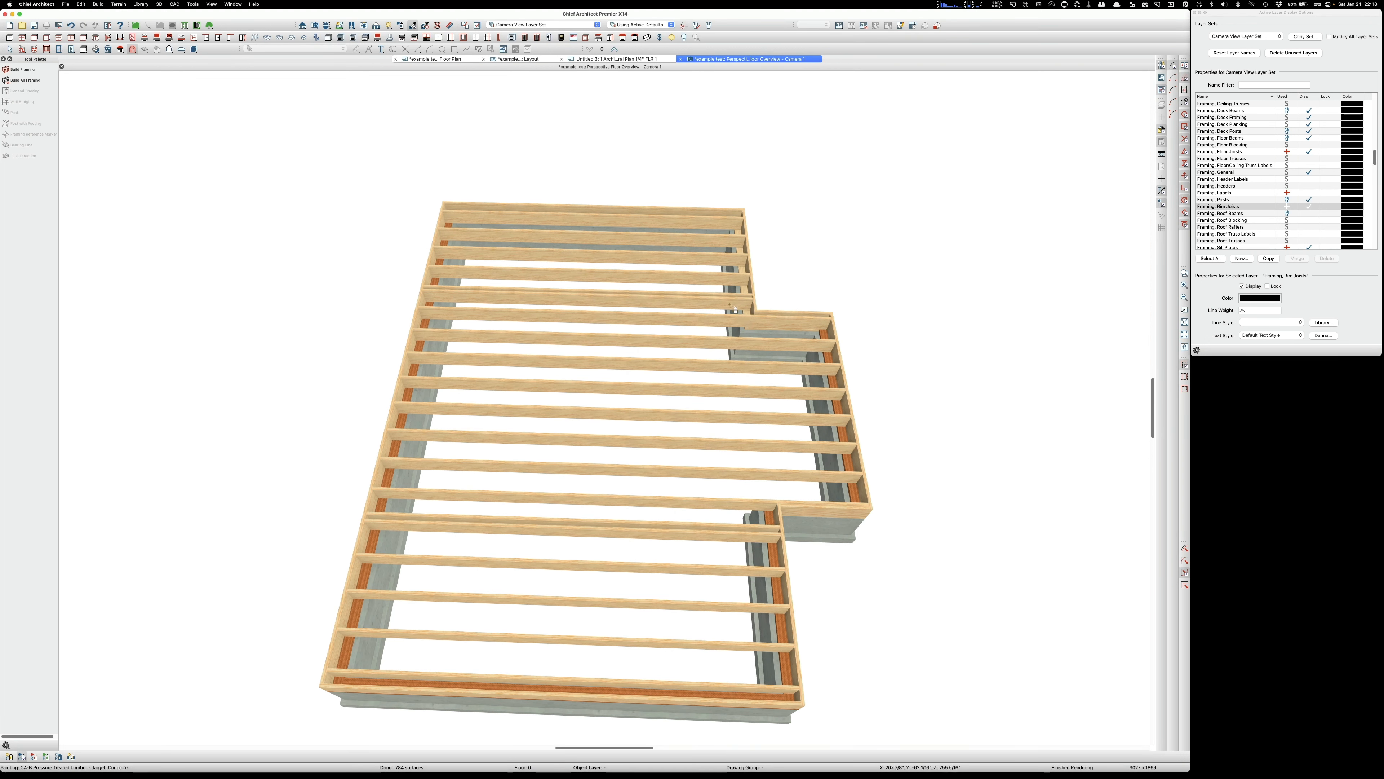
scroll(735, 309, "up", 5)
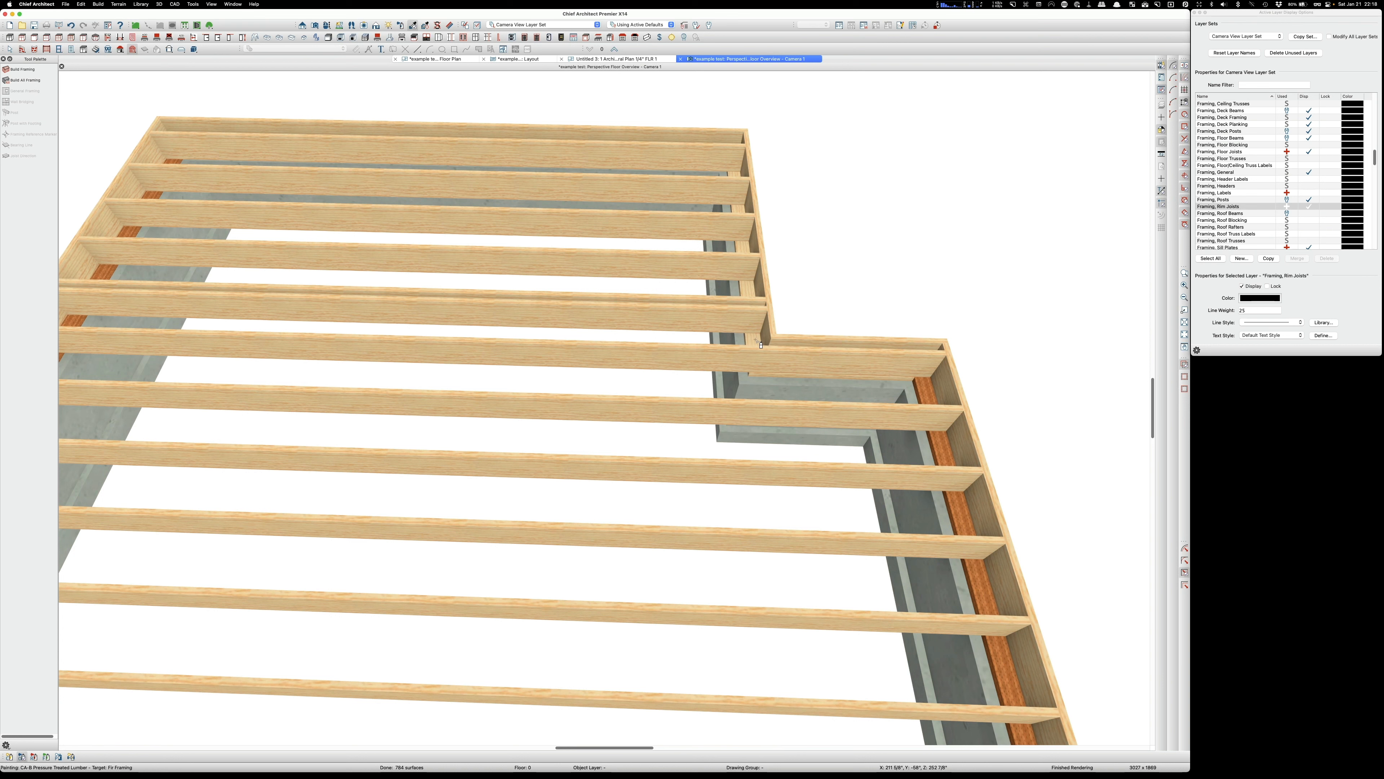
left_click(756, 341)
scroll(789, 320, "down", 3)
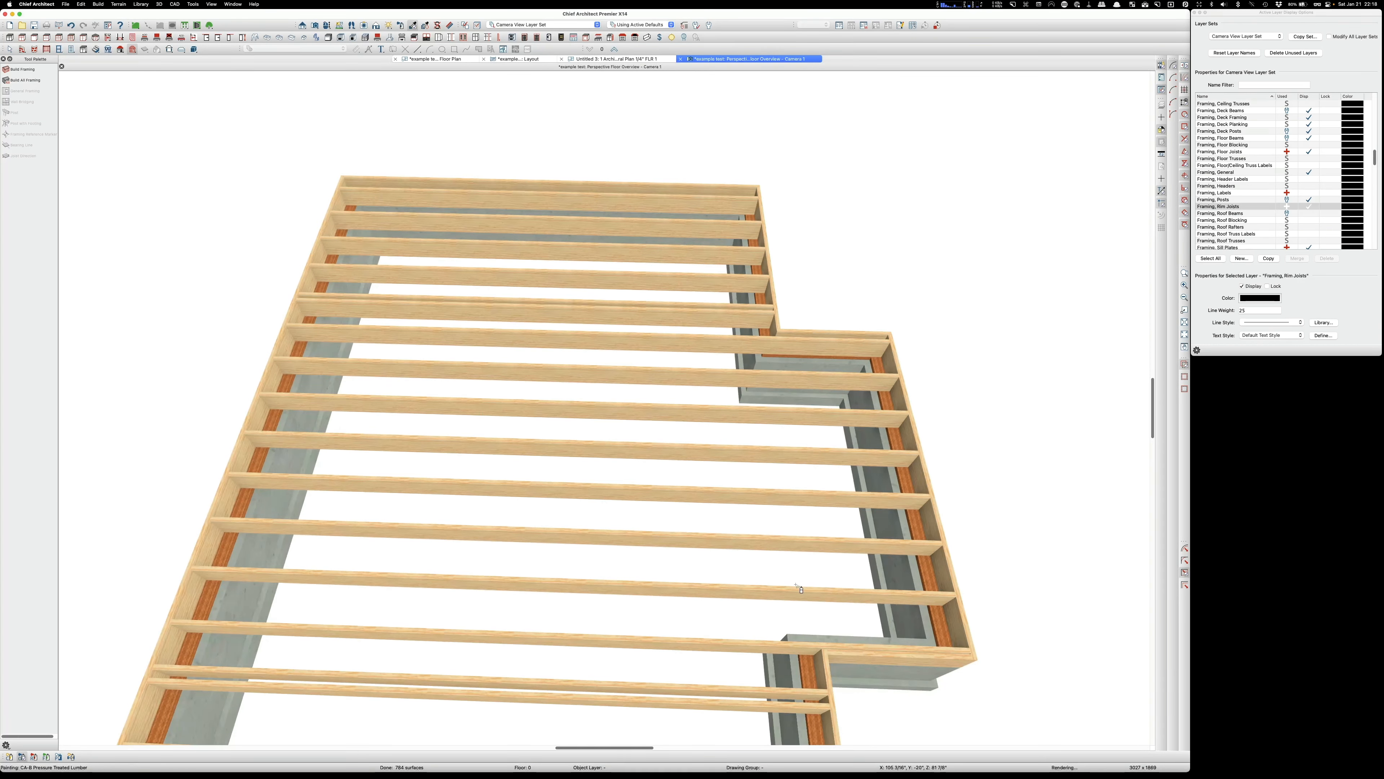
Step: Pick up the pressure treated lumber from a painted sill plate and apply it to the sill plate along the far end wall
scroll(799, 625, "up", 5)
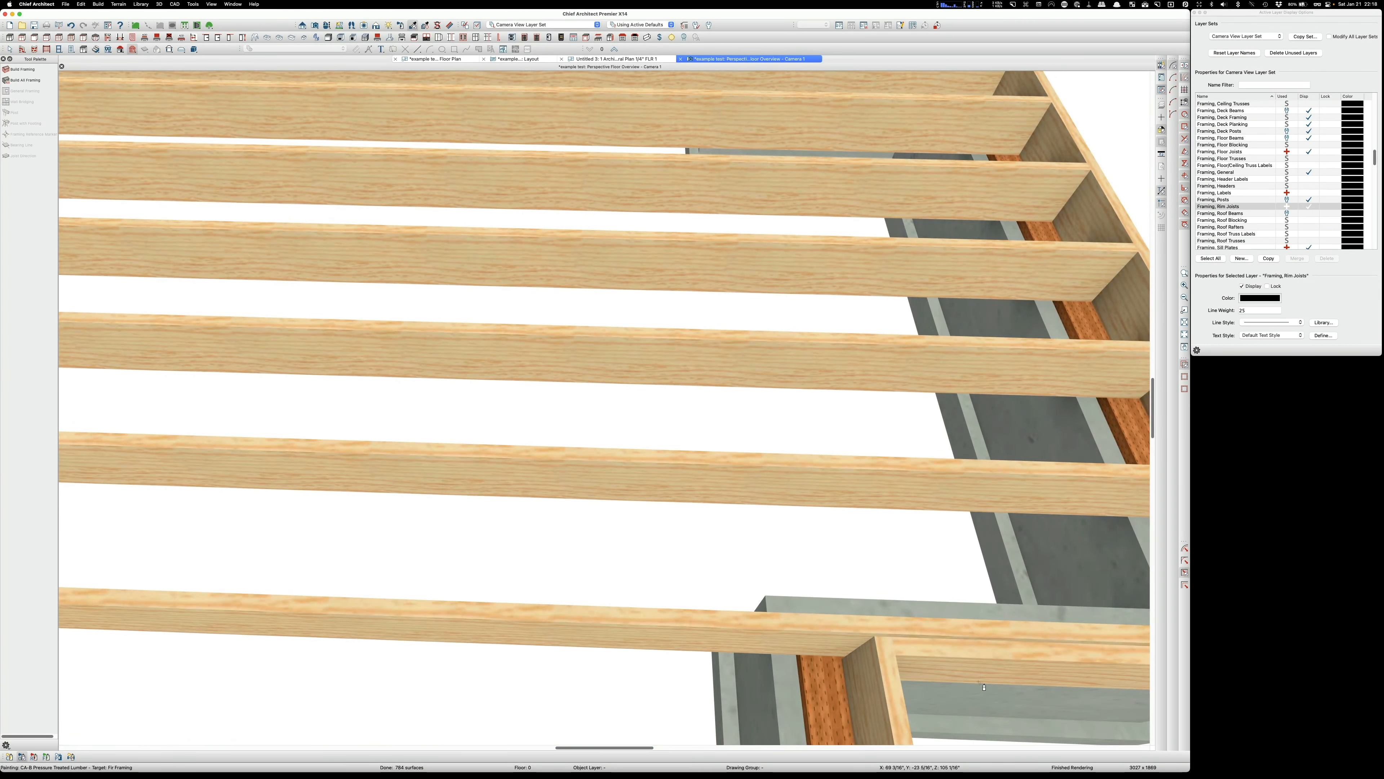
scroll(984, 686, "down", 4)
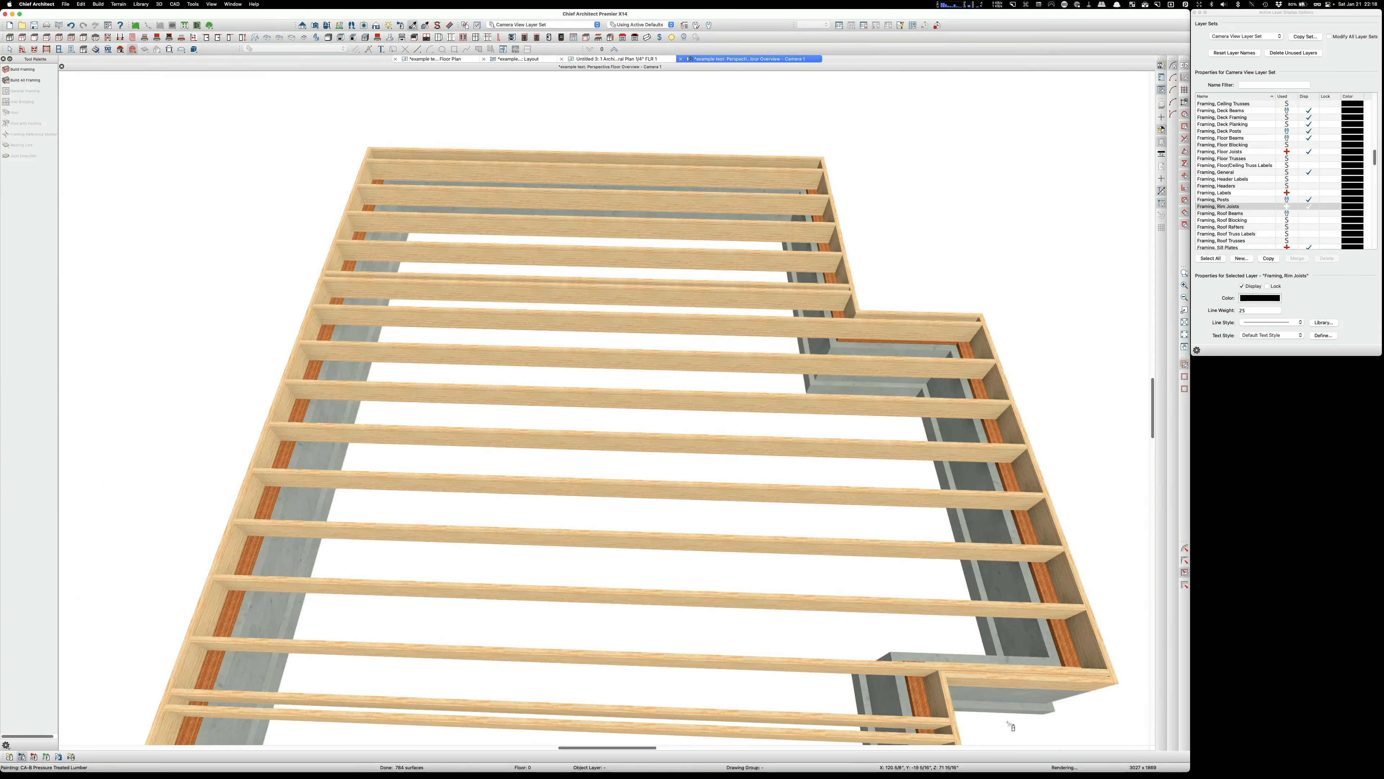
scroll(457, 117, "up", 3)
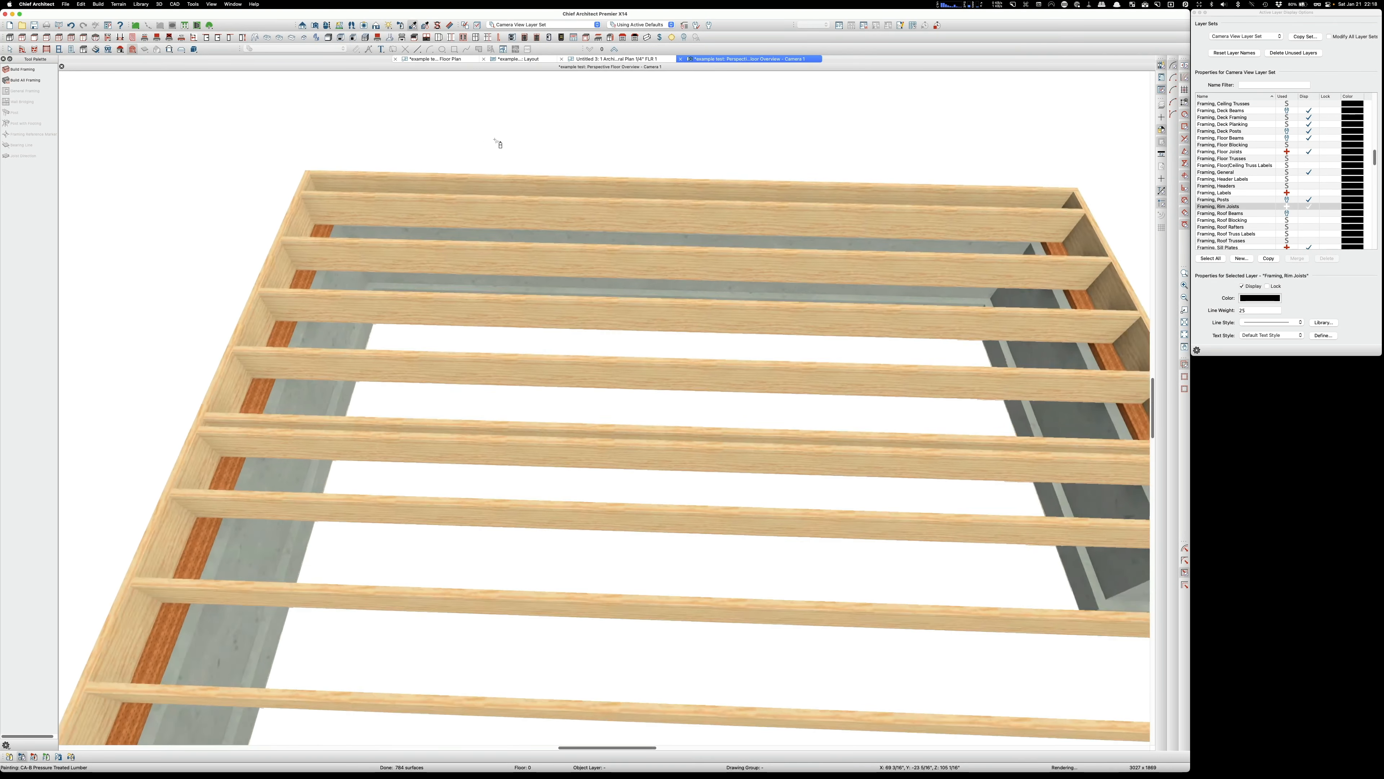
scroll(516, 145, "up", 6)
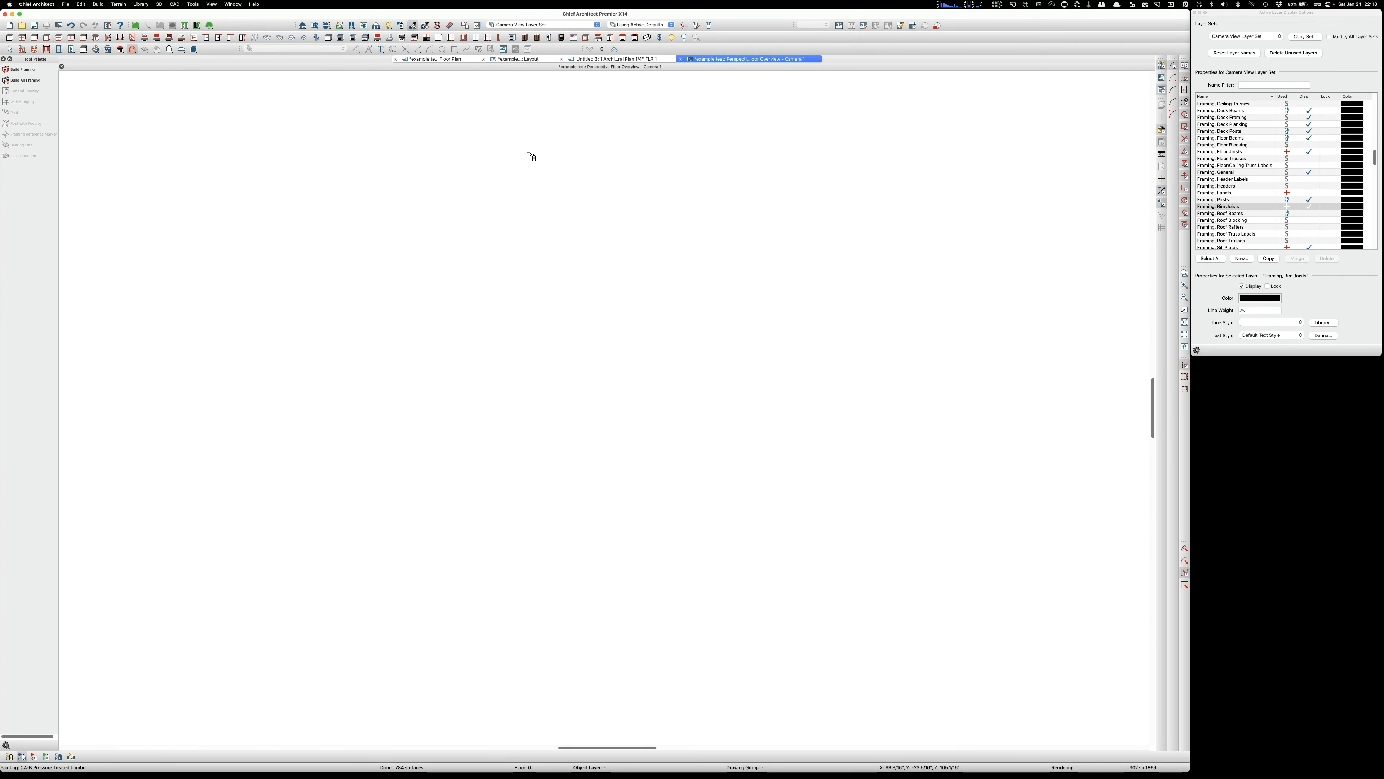
scroll(534, 160, "down", 4)
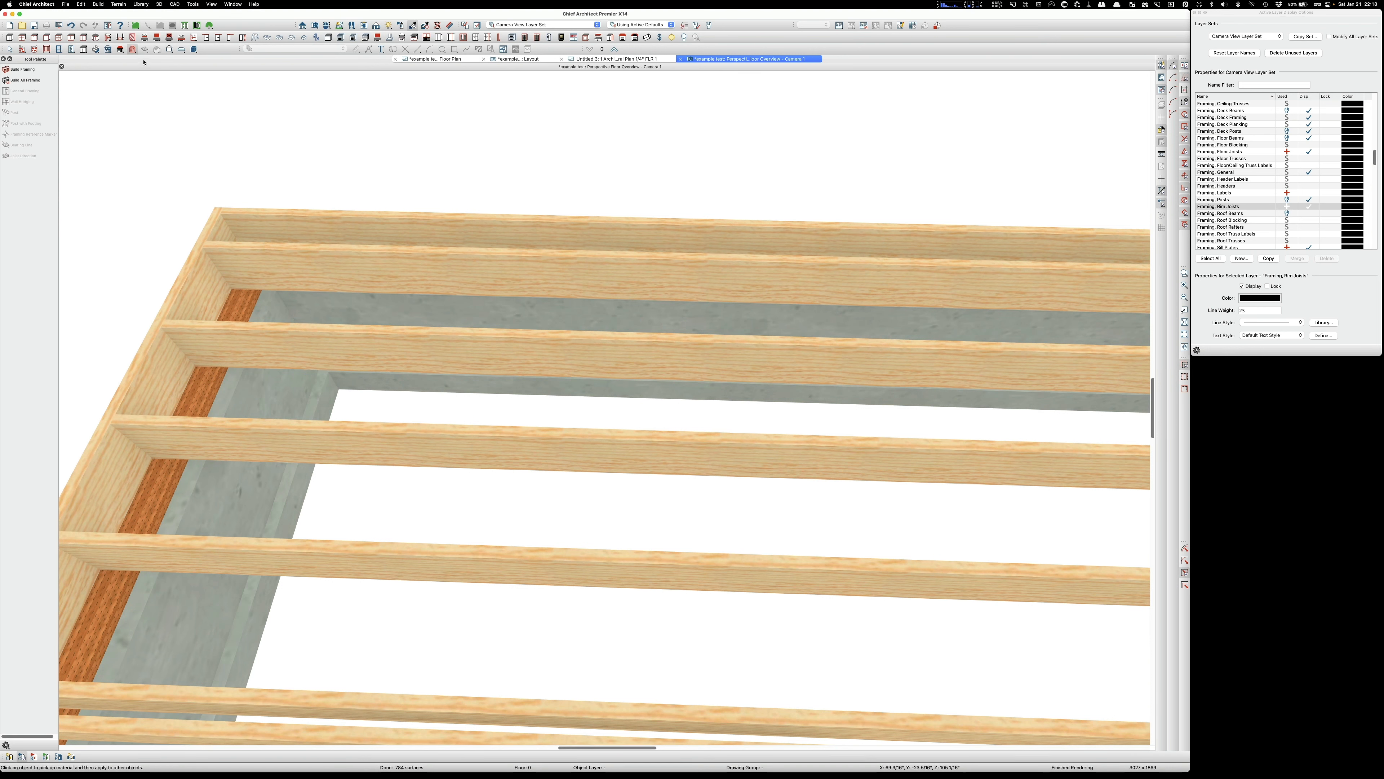
left_click(326, 25)
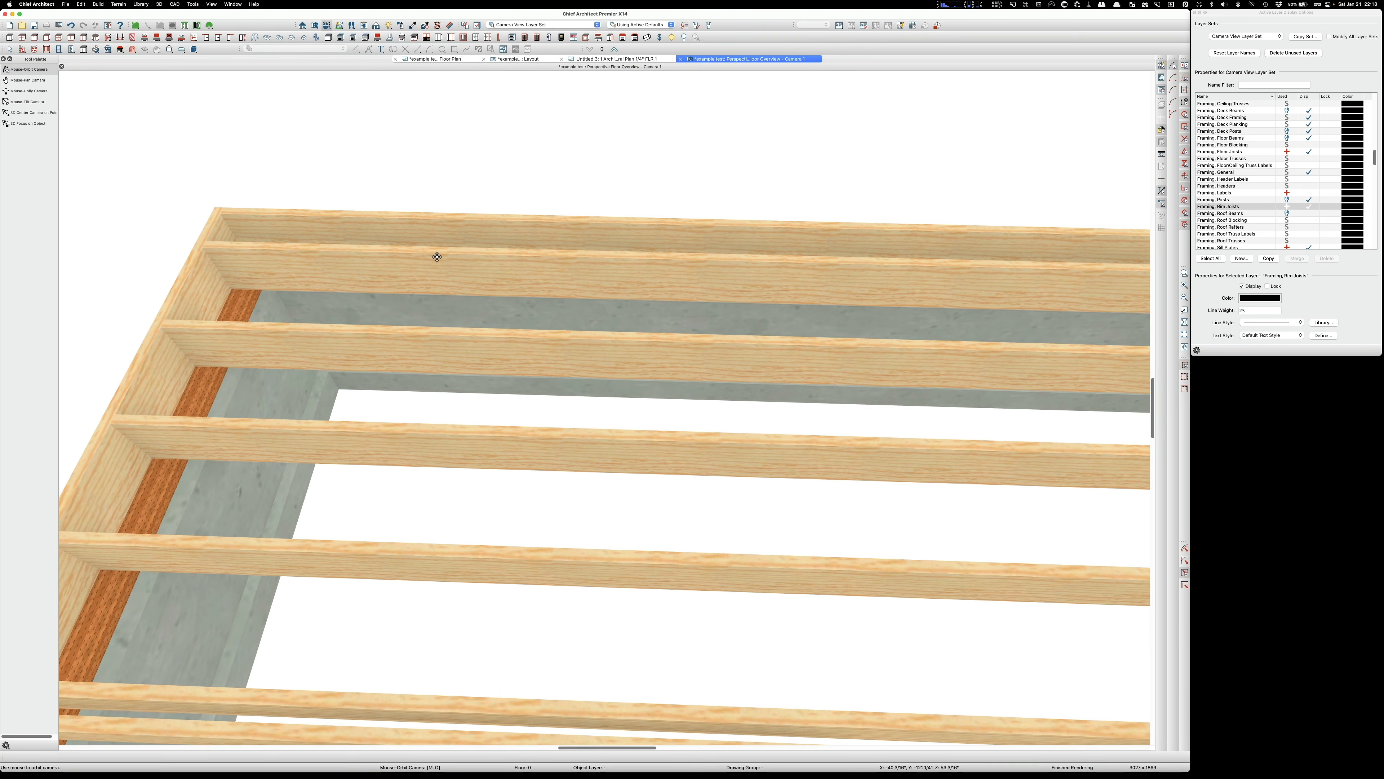
scroll(436, 267, "down", 5)
scroll(500, 329, "up", 3)
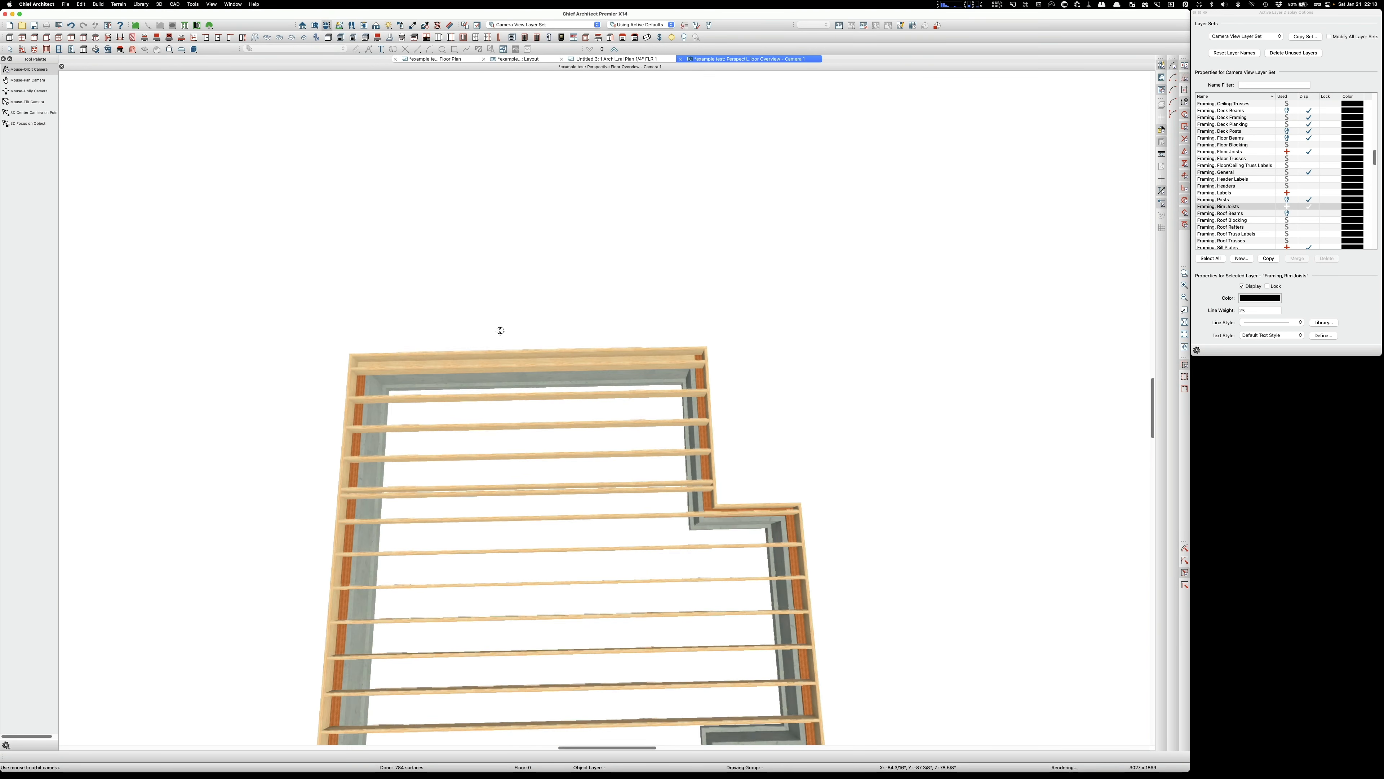
left_click(702, 376)
left_click(688, 361)
Step: Paint the pressure treated lumber onto the sill plate of the bump-out's remaining side wall
scroll(575, 263, "down", 3)
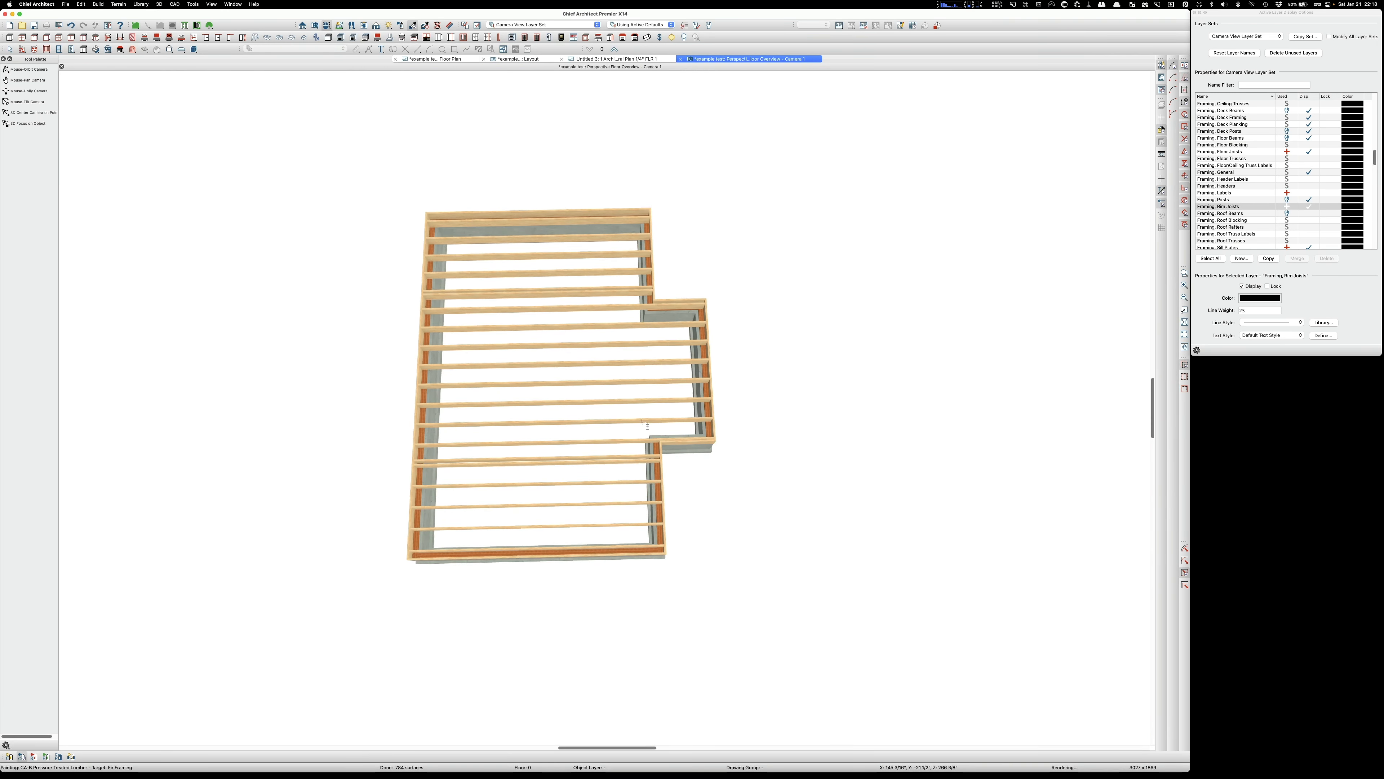
scroll(660, 439, "up", 4)
scroll(661, 438, "up", 3)
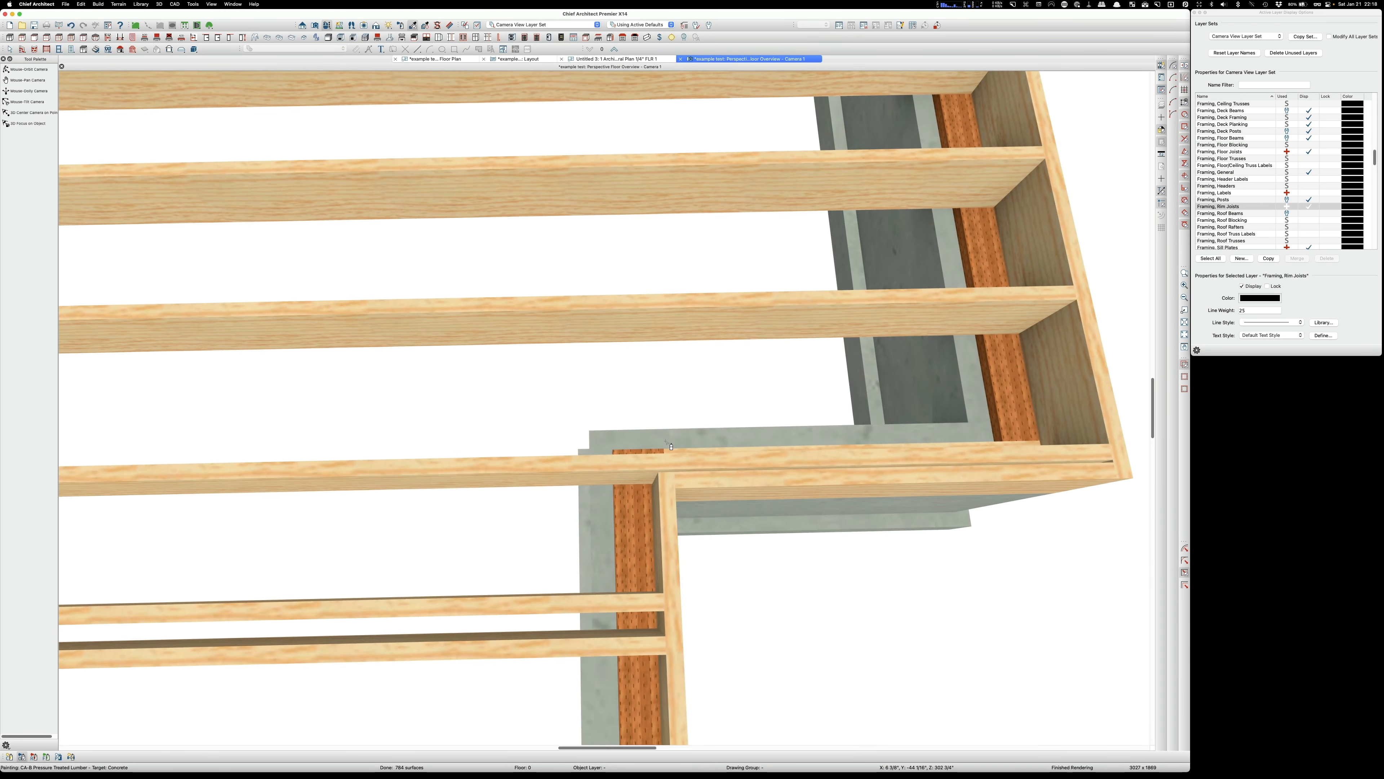
left_click(686, 453)
scroll(654, 409, "down", 5)
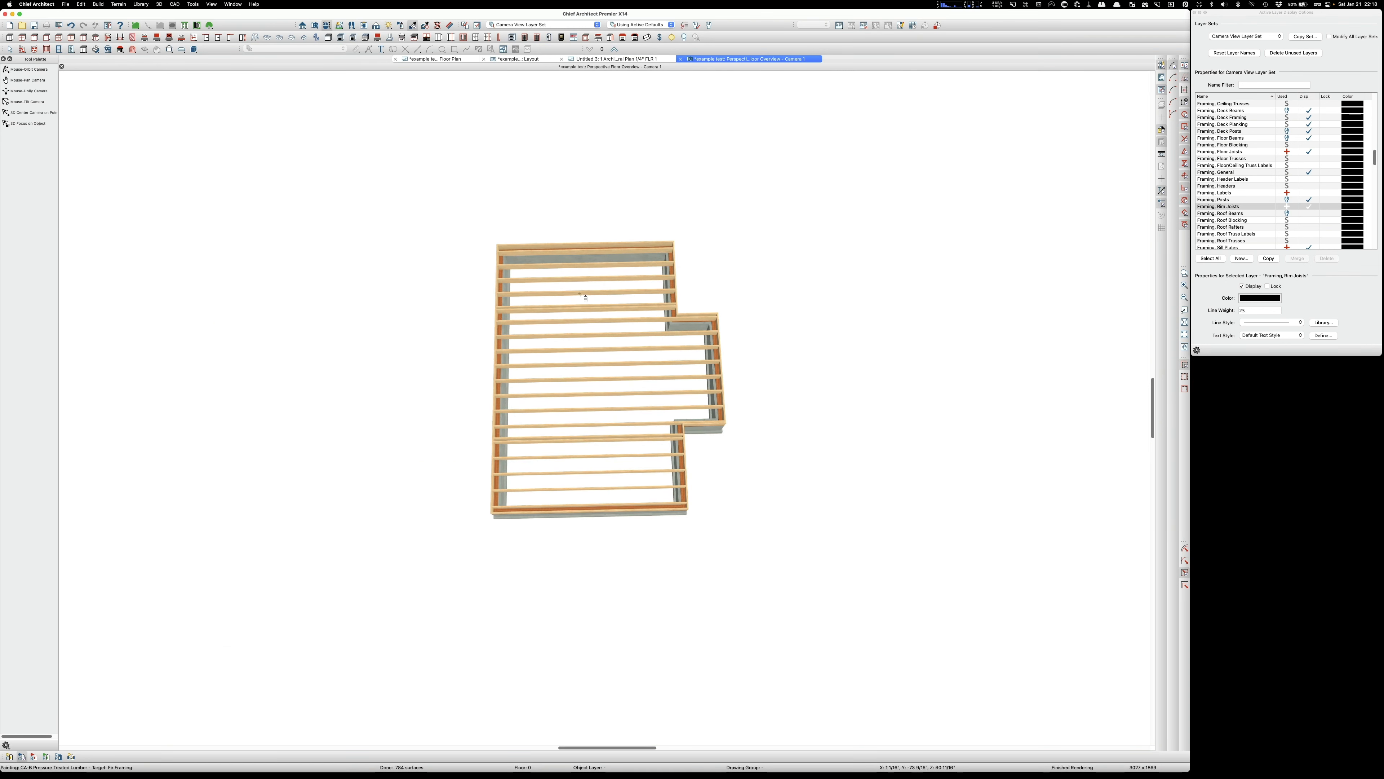
left_click(28, 69)
left_click_drag(332, 327, 743, 376)
Step: Return to the floor plan view and go up from the foundation level to Floor 1
left_click(444, 59)
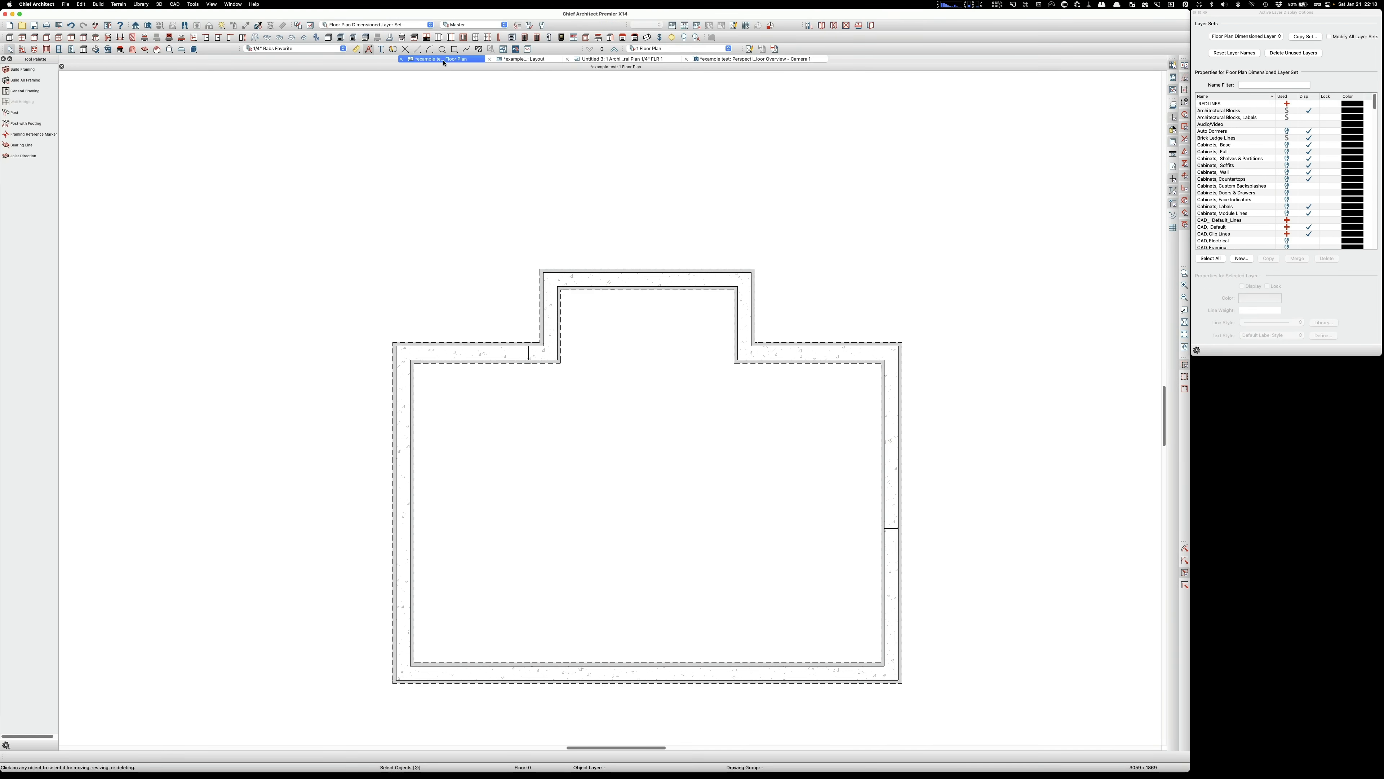
scroll(572, 213, "down", 4)
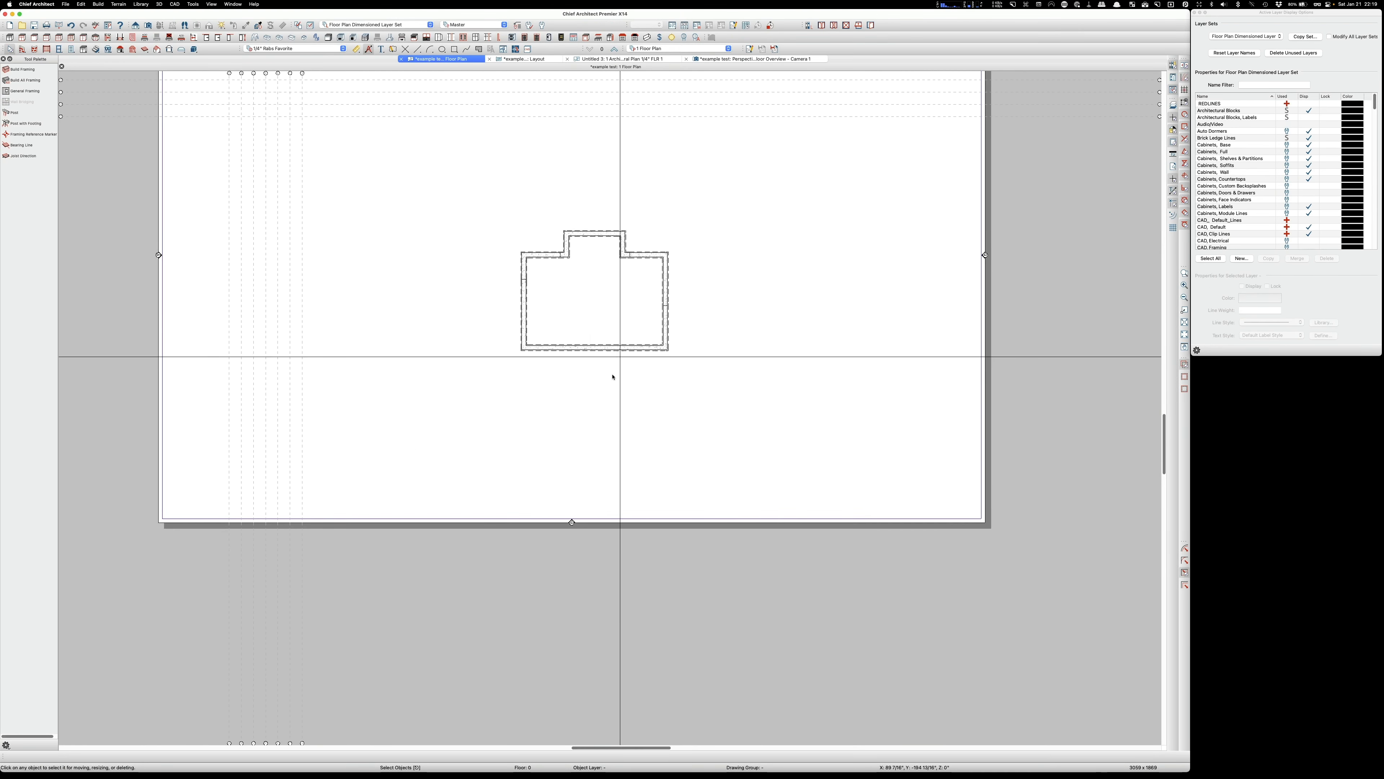
scroll(612, 377, "down", 3)
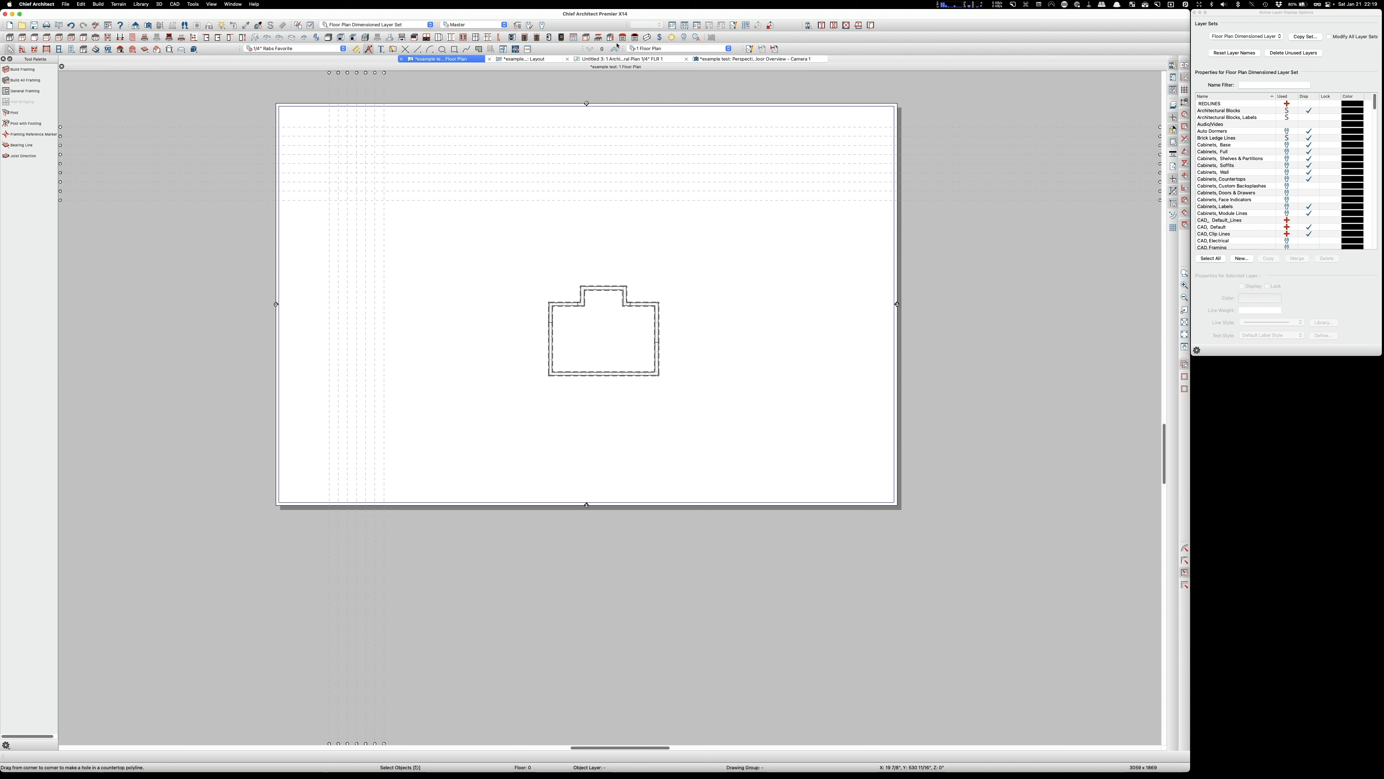
left_click(614, 50)
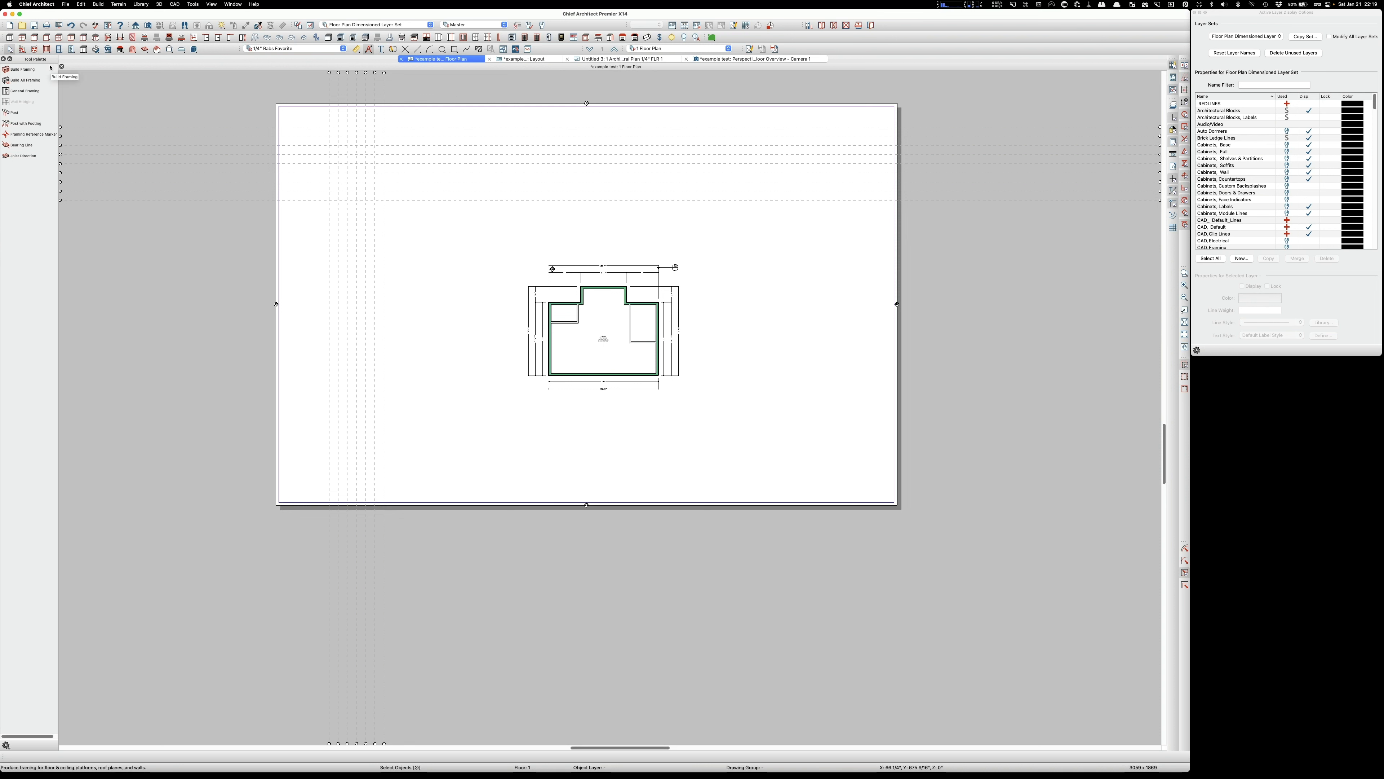
Step: Close the old overview camera view and create a new Perspective Floor Overview of Floor 1
left_click(686, 59)
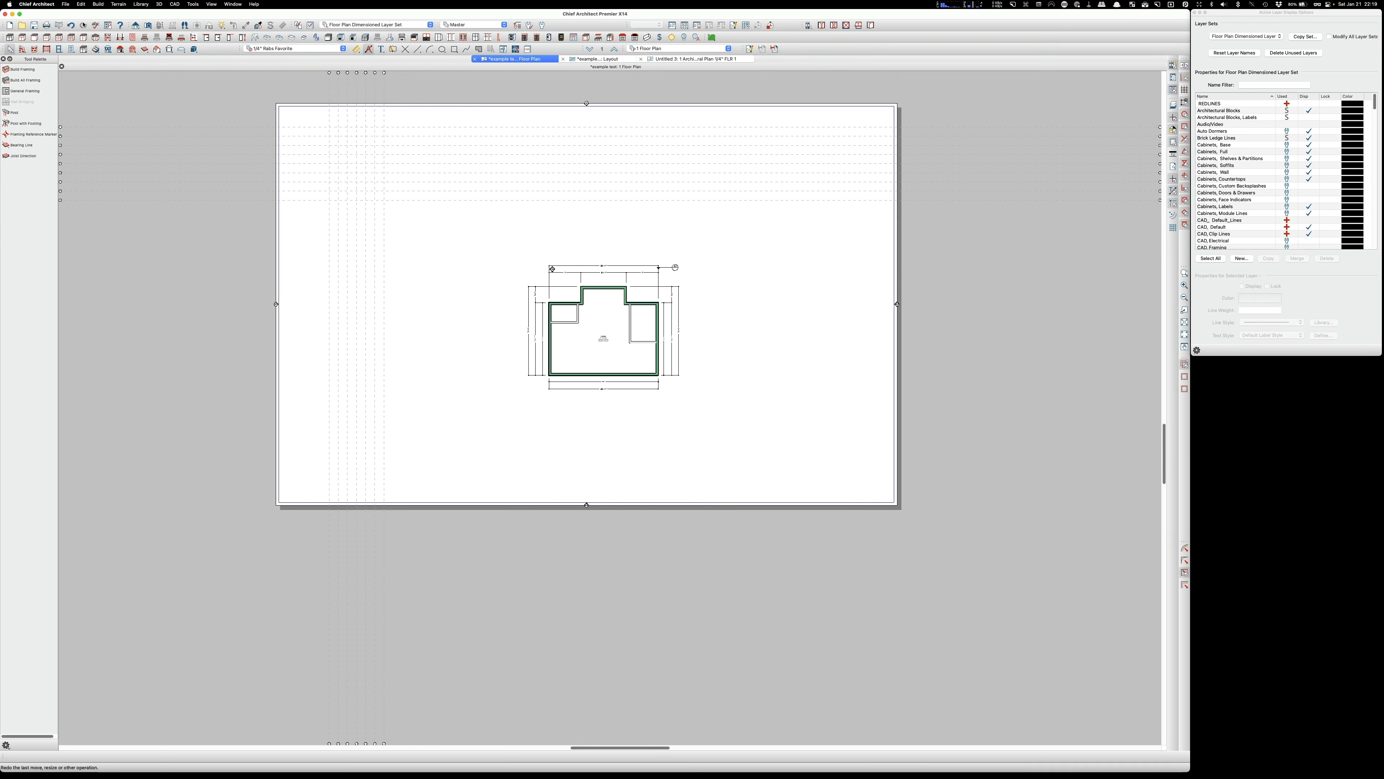
left_click(151, 26)
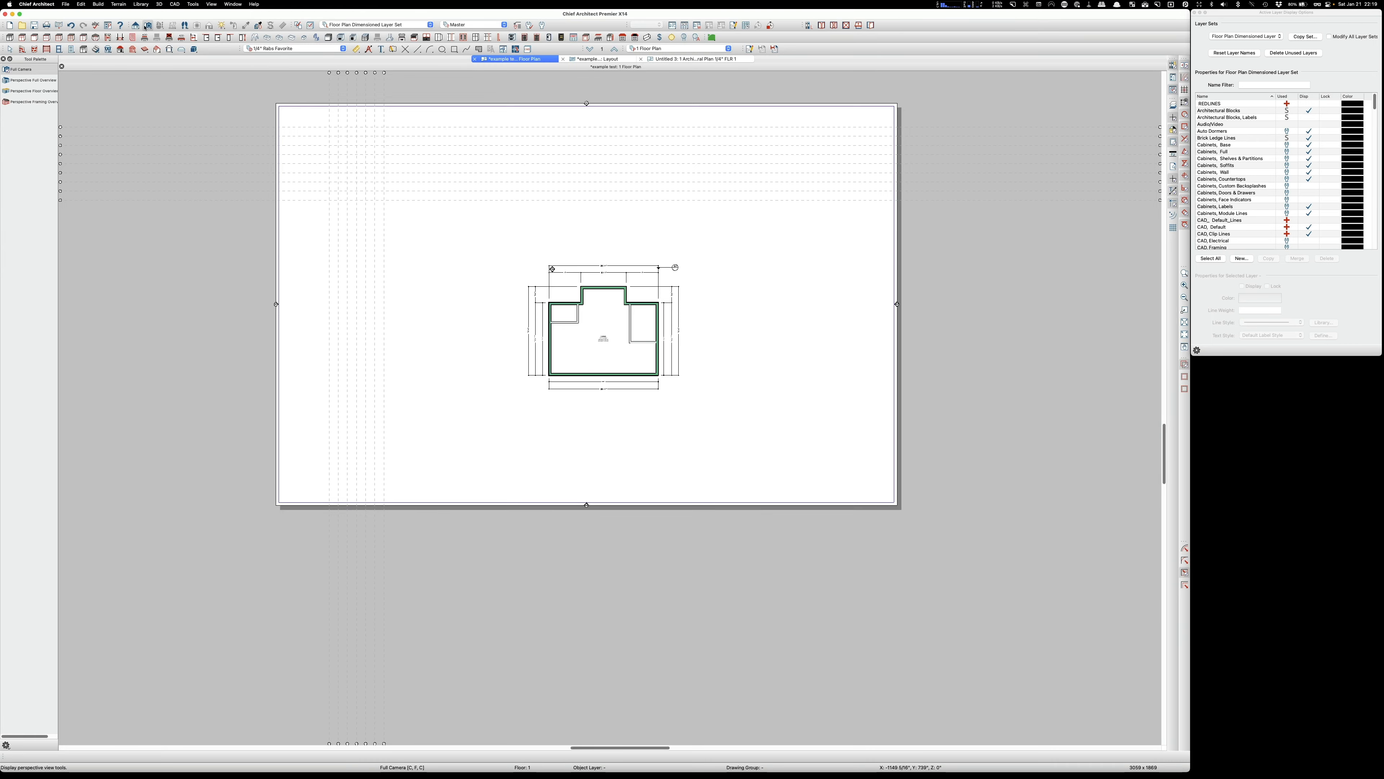
left_click(32, 92)
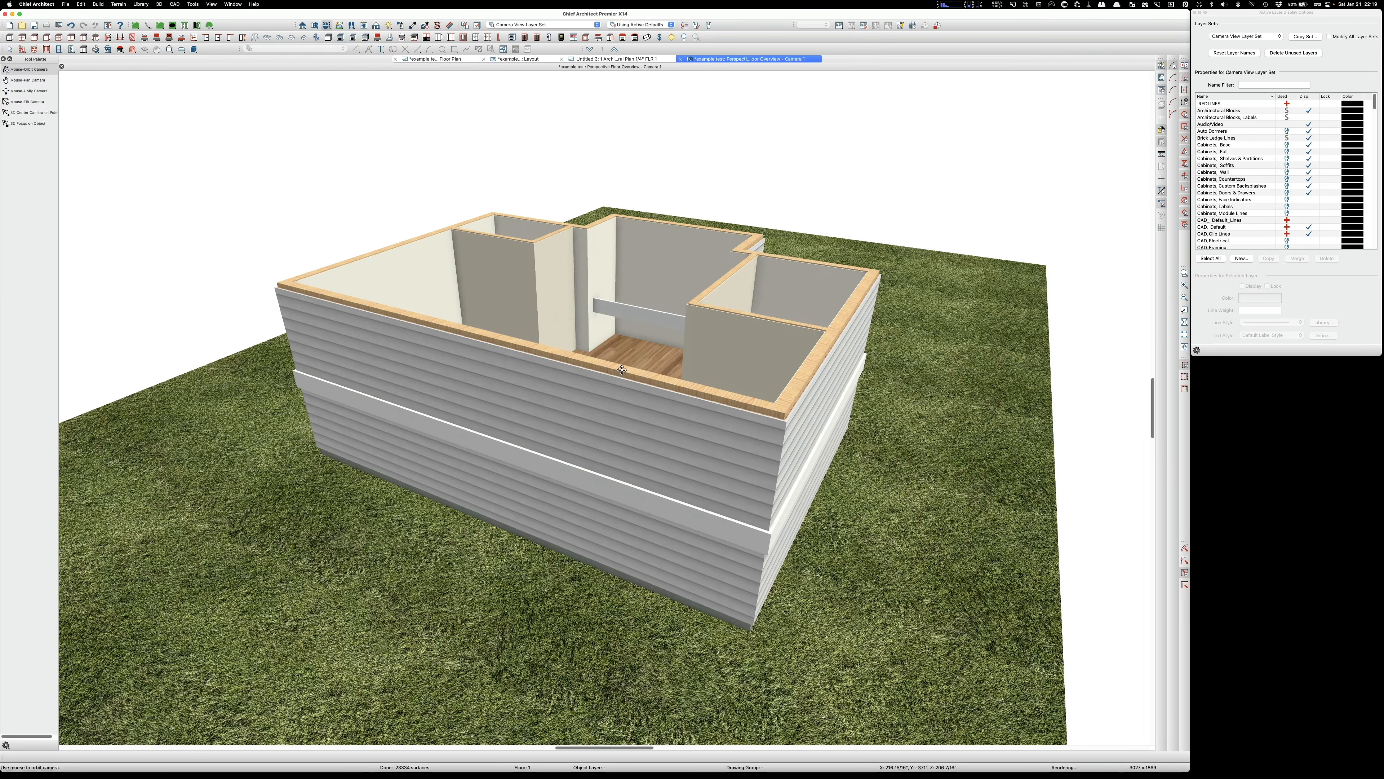
Step: Return to the floor plan and turn on display of the "Cameras, Perspective Overview" layer in the Floor Plan Dimensioned Layer Set
left_click(443, 60)
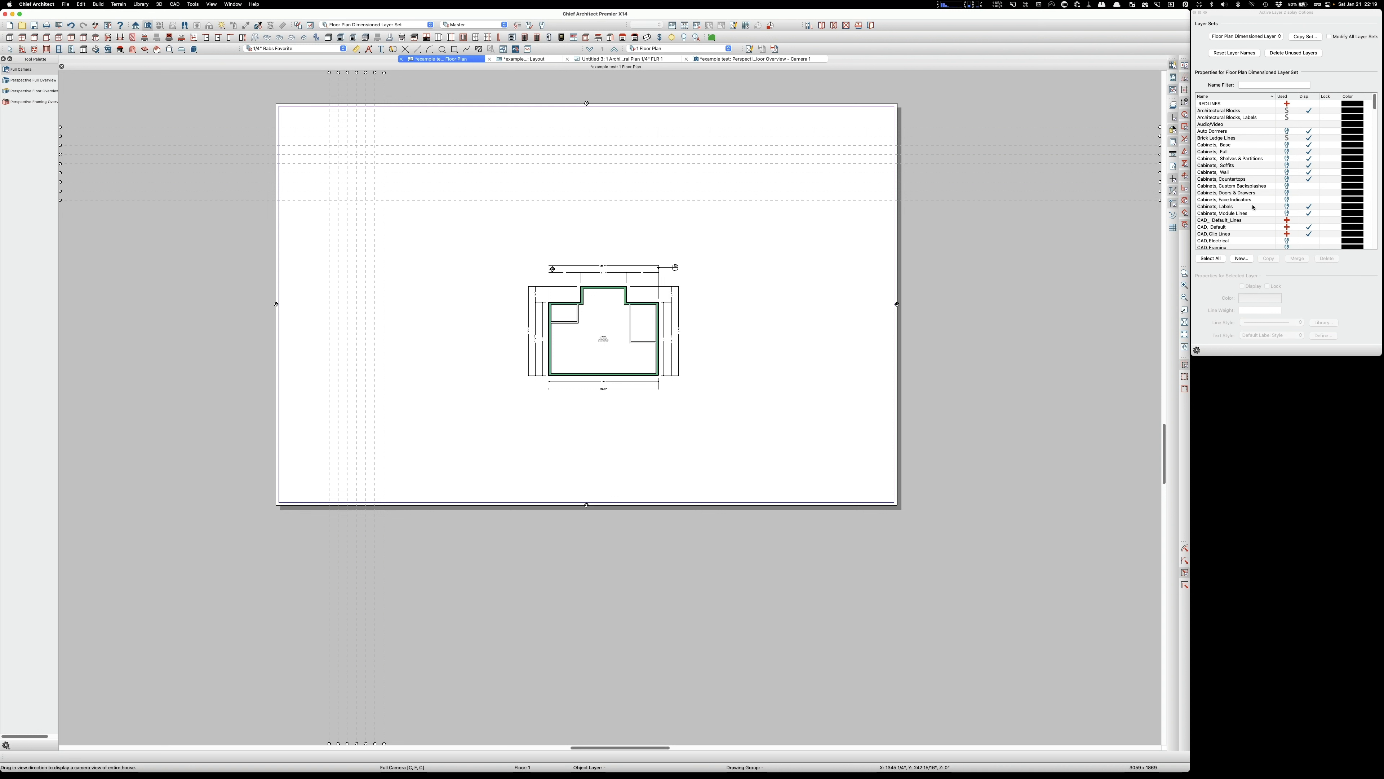
scroll(1260, 172, "down", 5)
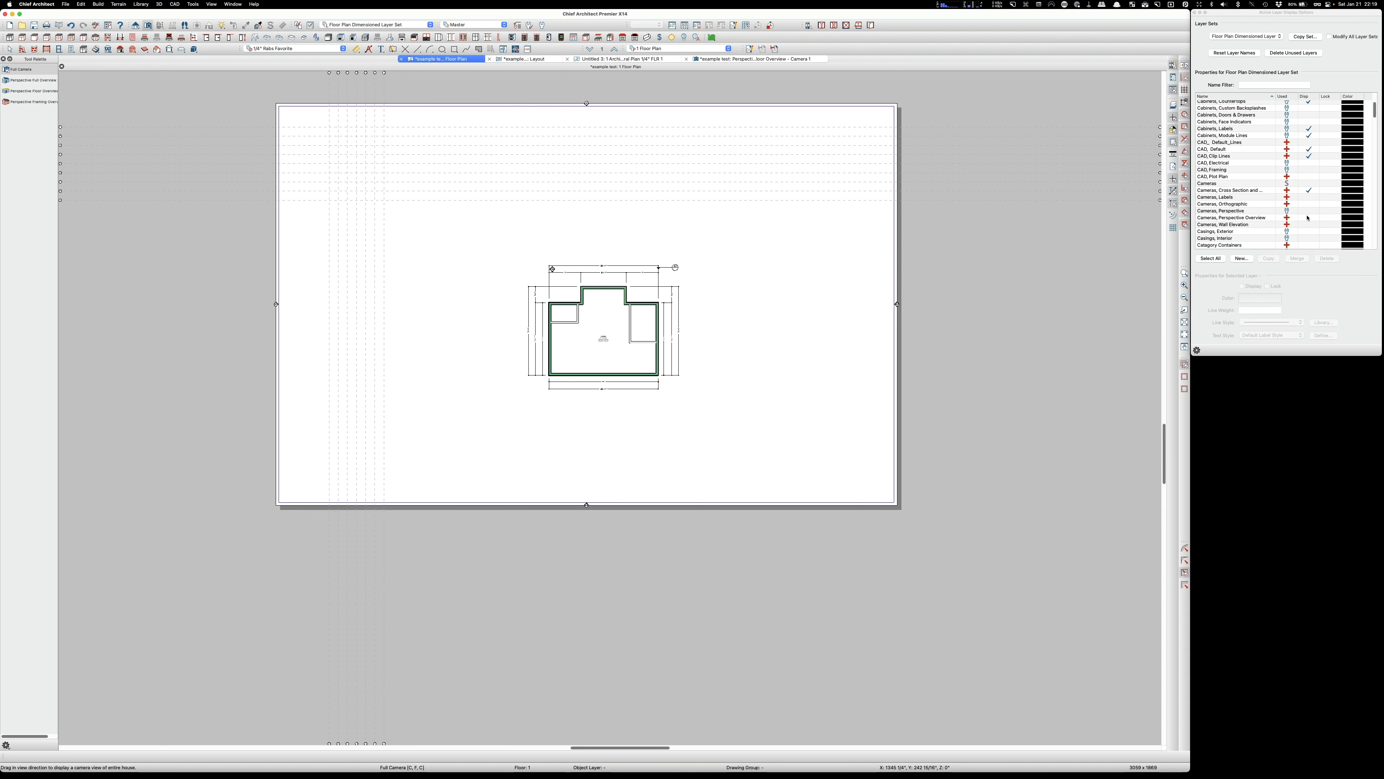
left_click(1309, 218)
scroll(1309, 218, "down", 1)
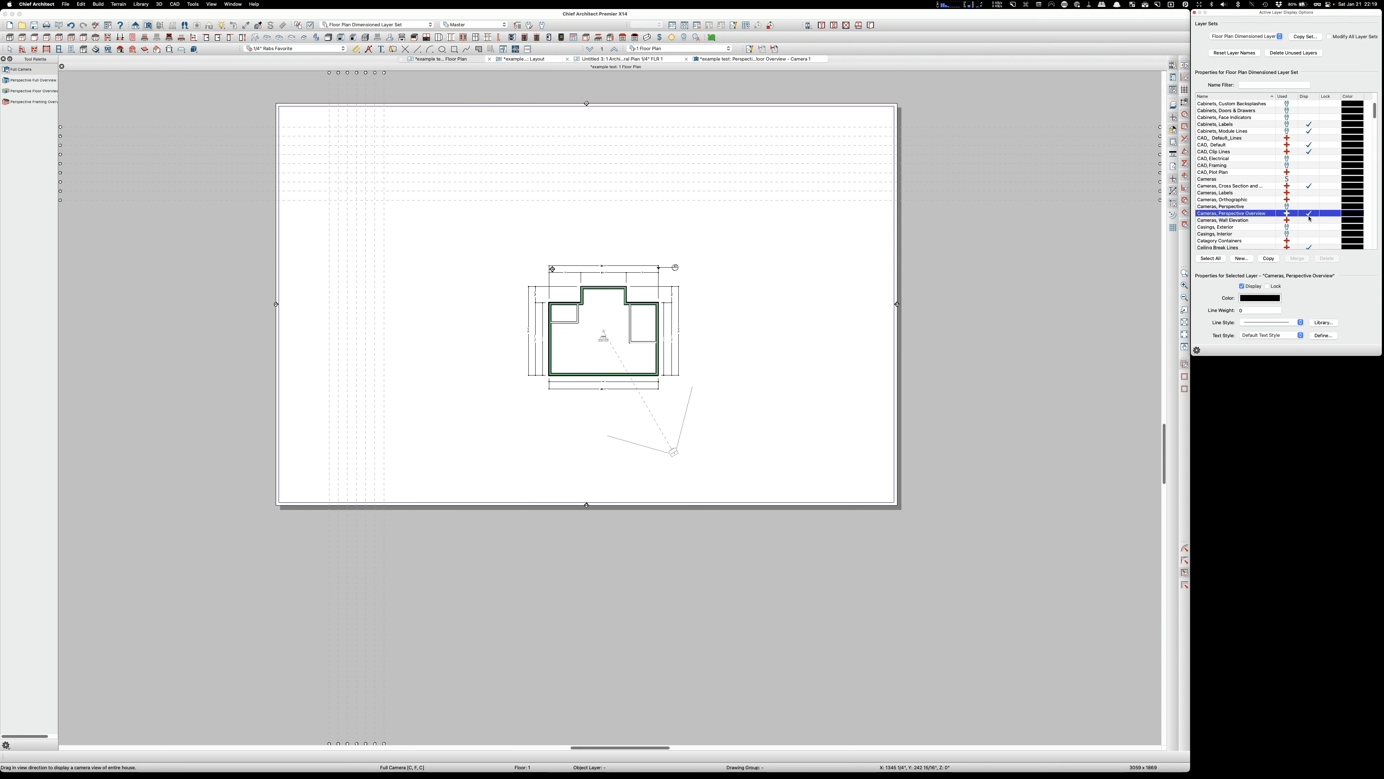
scroll(690, 472, "up", 2)
scroll(690, 472, "up", 1)
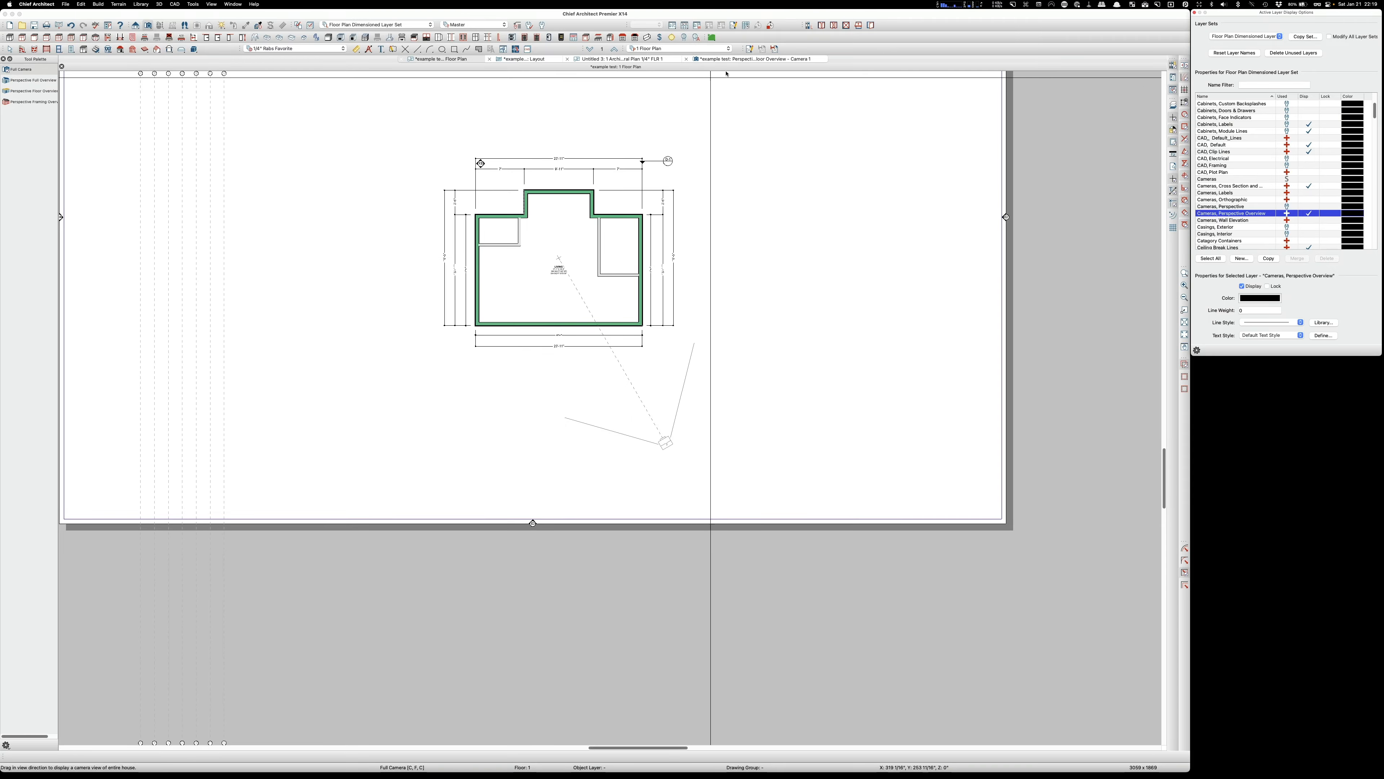
Step: Switch to the Perspective Floor Overview and orbit the camera around the house to view it from another side
left_click(732, 60)
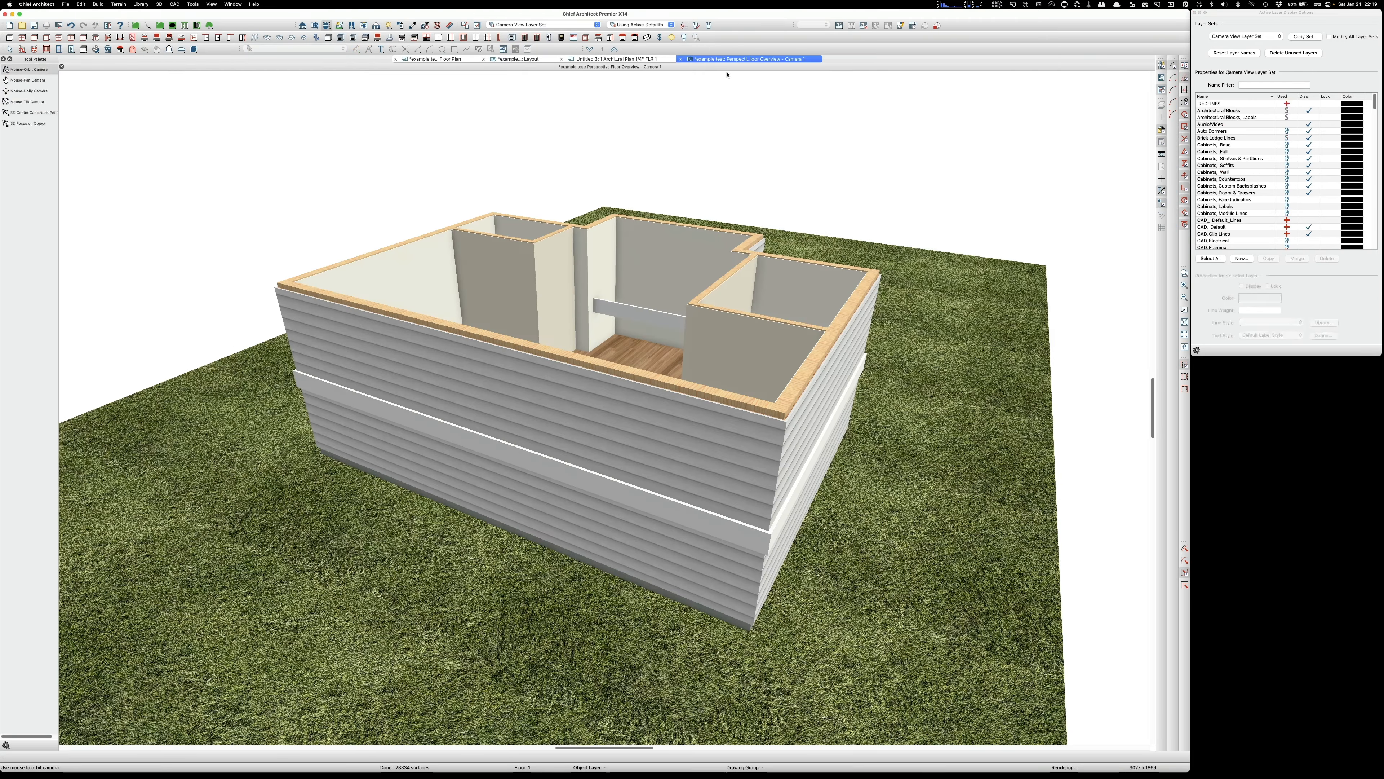
left_click_drag(805, 435, 758, 441)
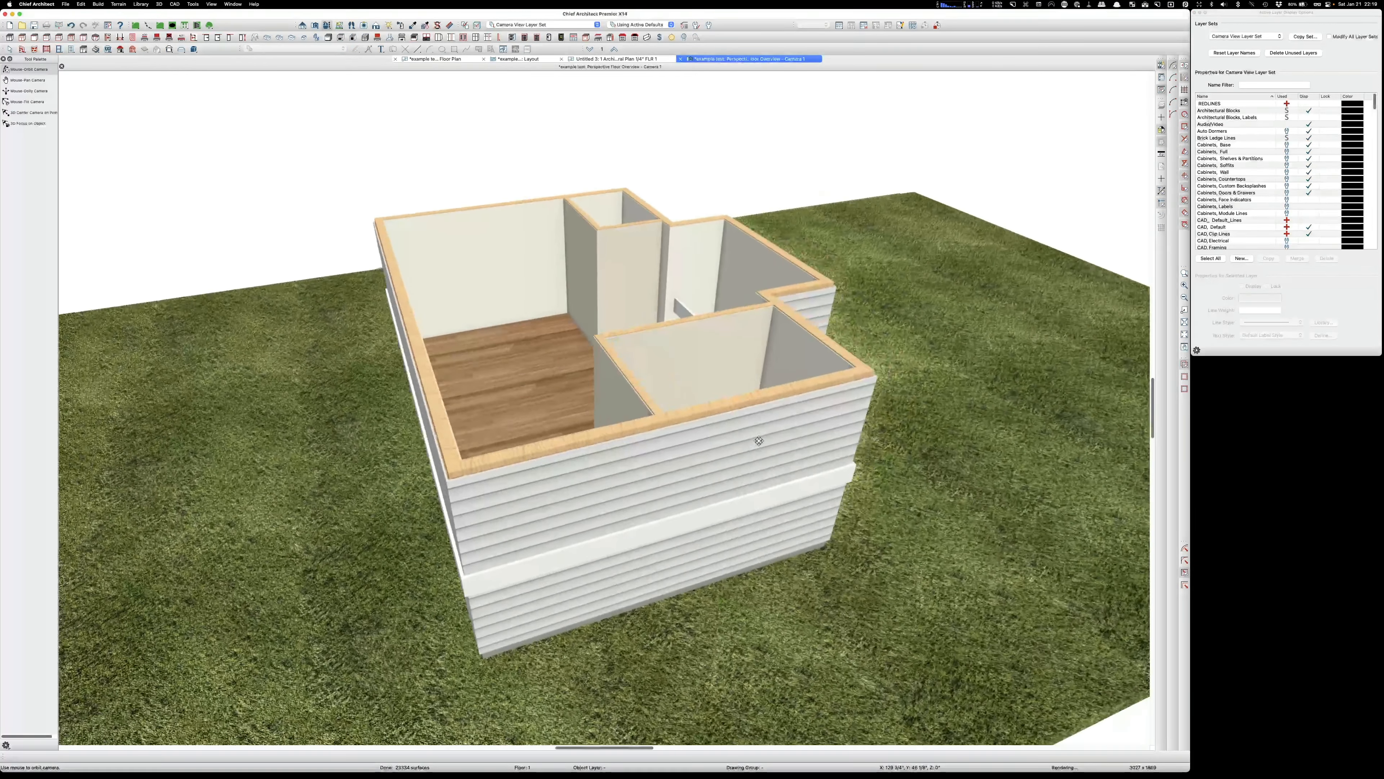